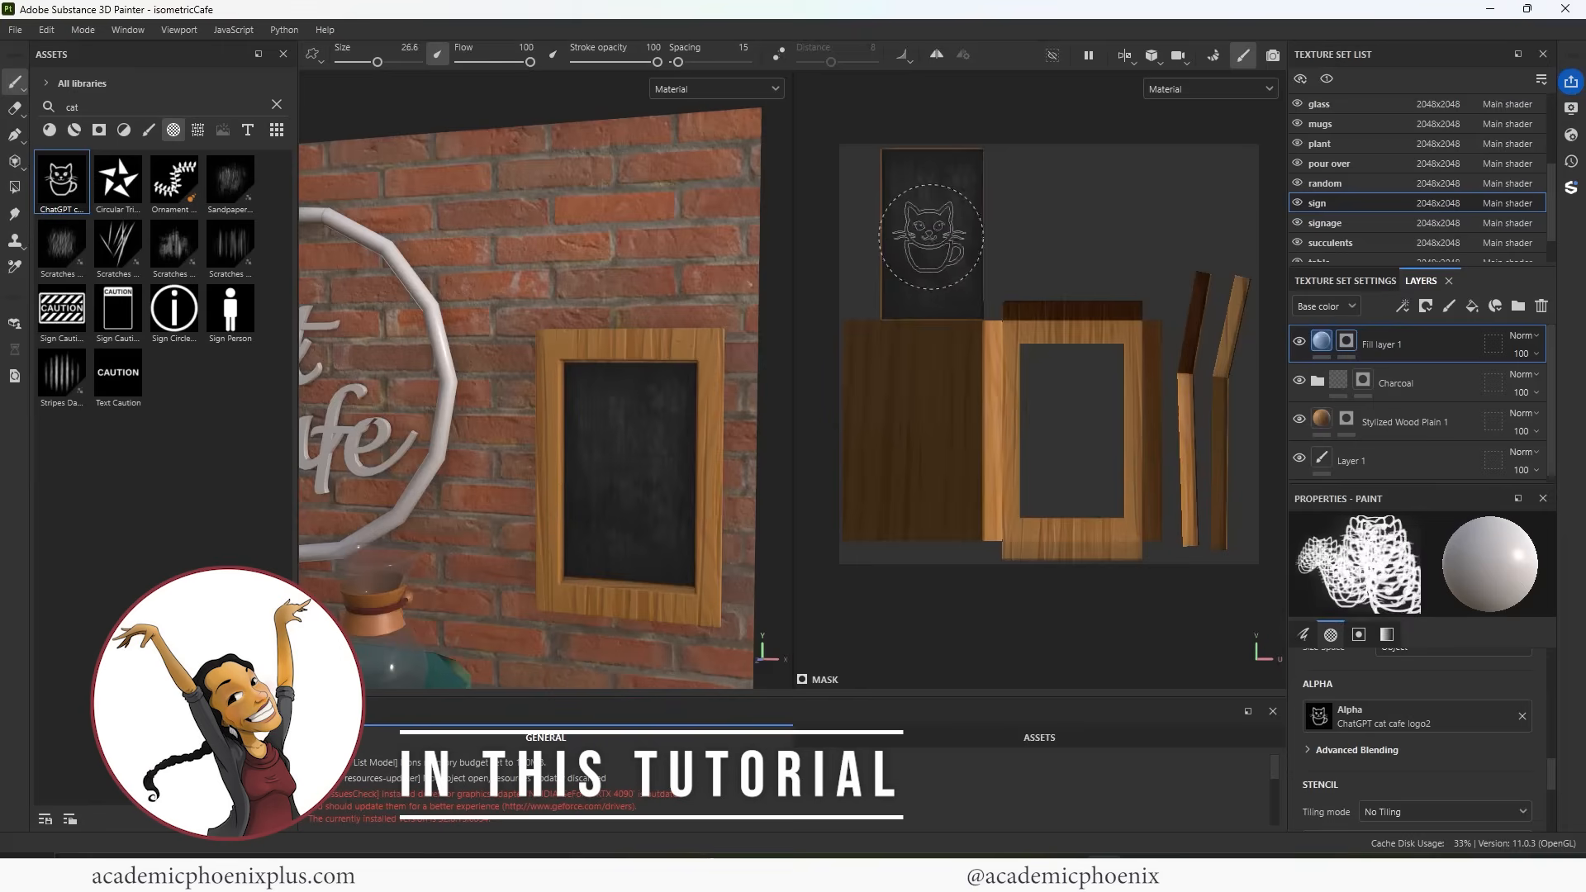
Stamp the cat cafe logo on the sign's chalkboard mask and a square rectangle label on the front of the container
click(931, 237)
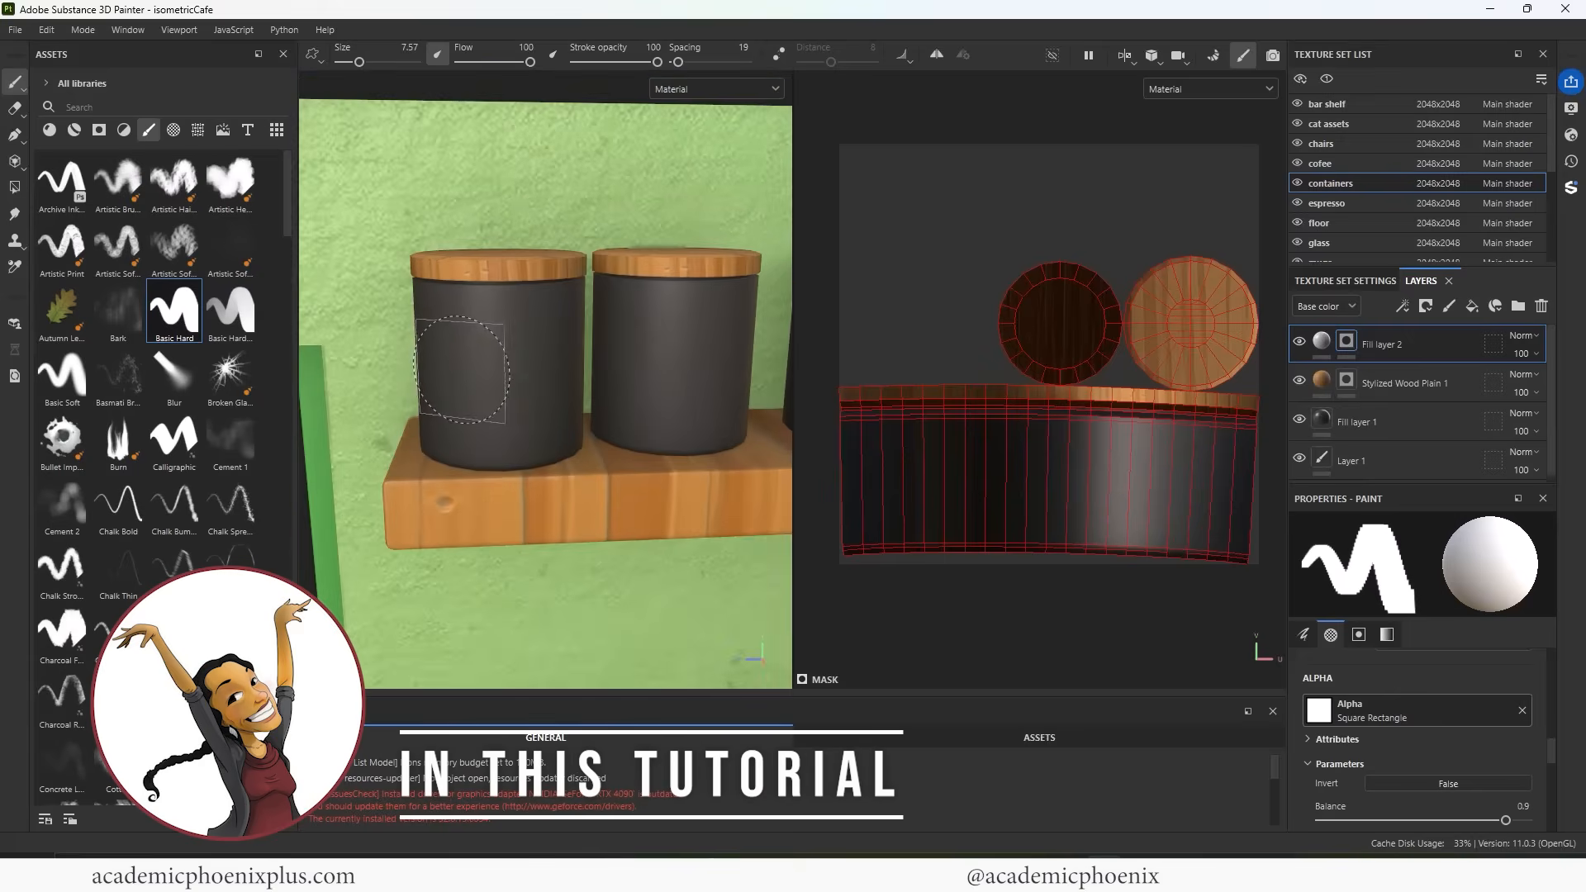
click(496, 371)
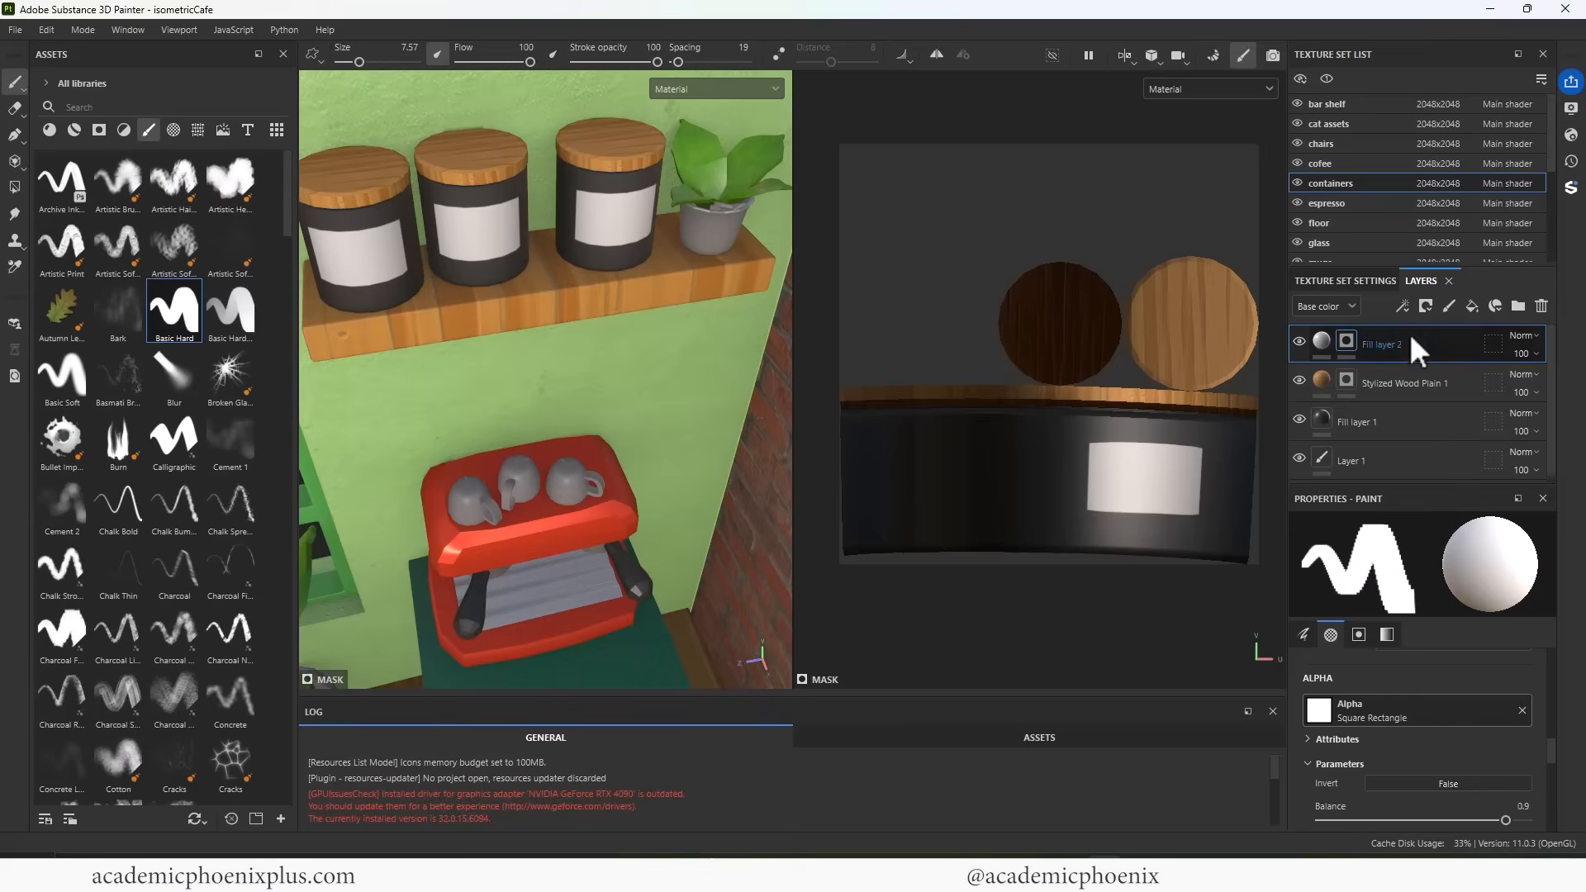
Add a fill layer at the top of the containers texture set and set its base color to dark gray 363636
click(1472, 306)
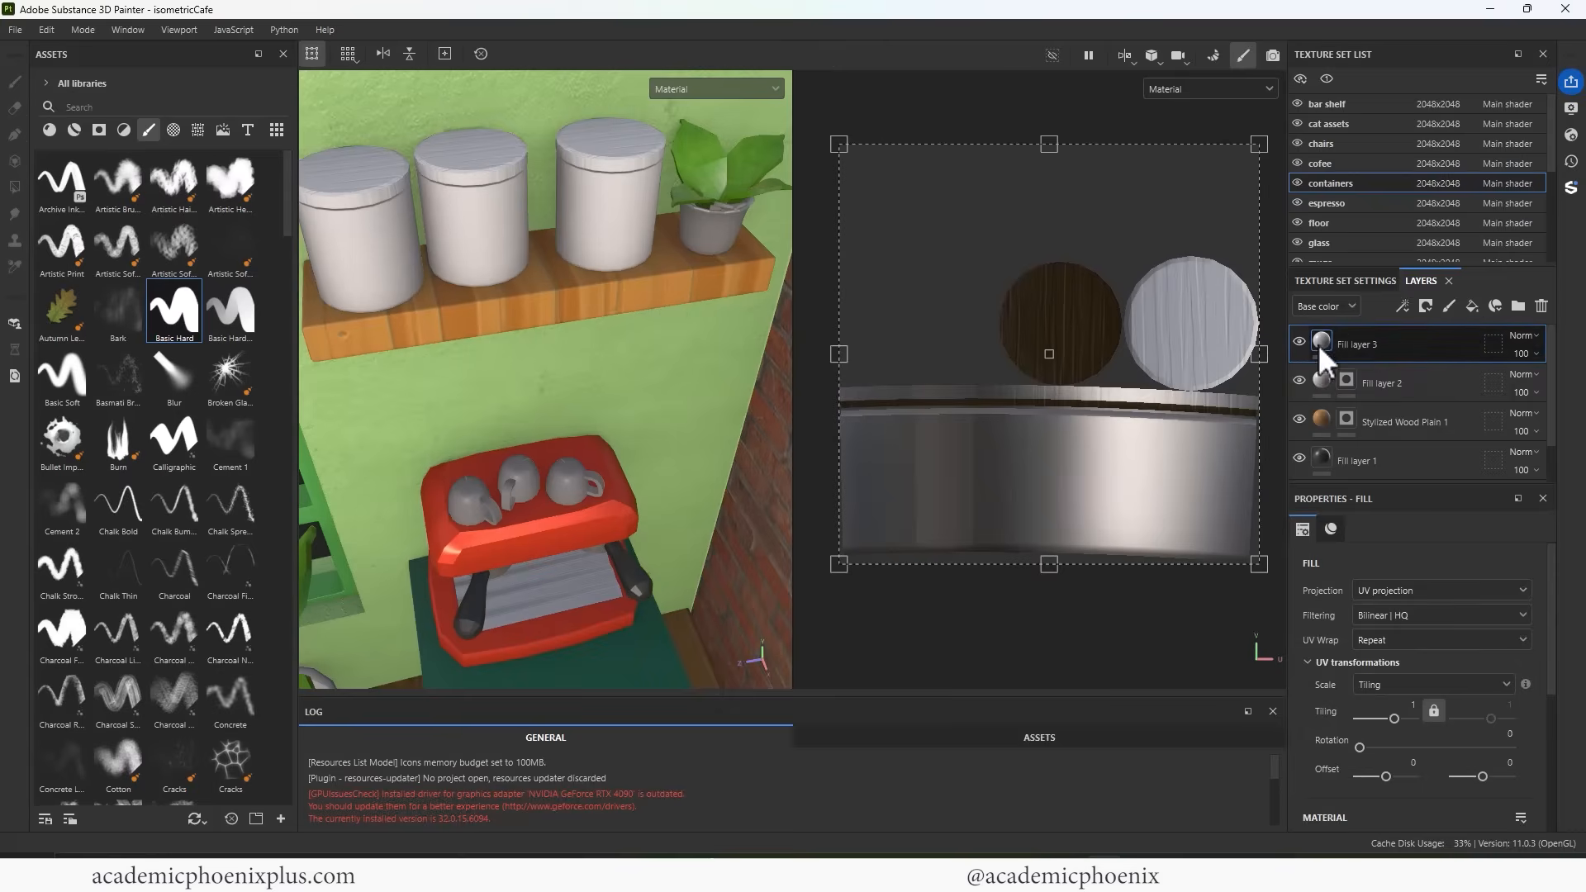
drag(1557, 672, 1557, 751)
click(1468, 741)
drag(1311, 707, 1214, 737)
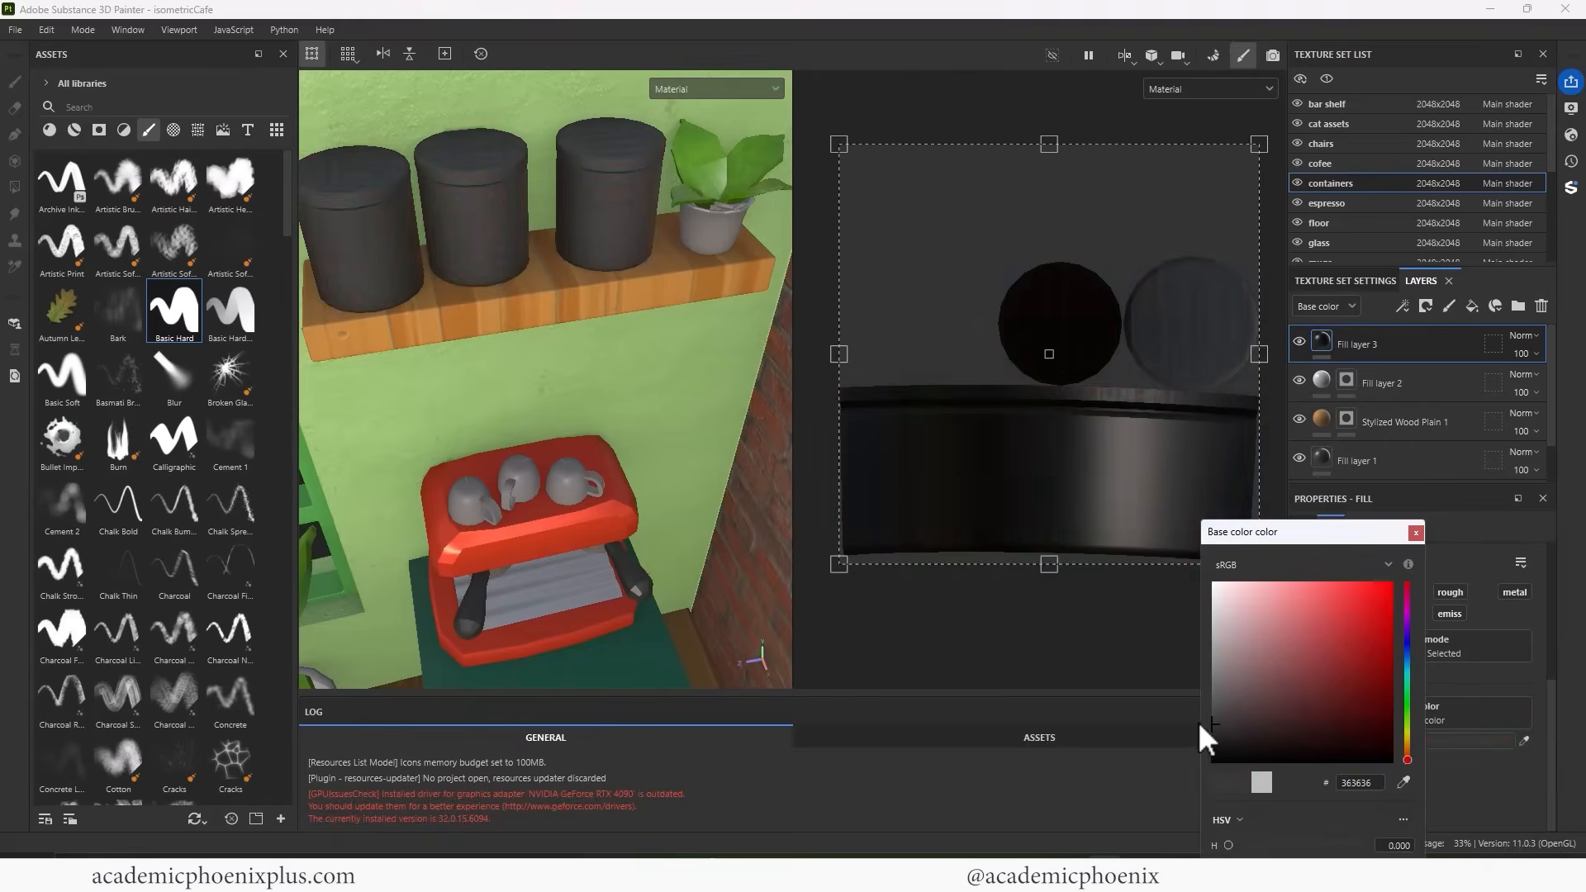
click(1415, 532)
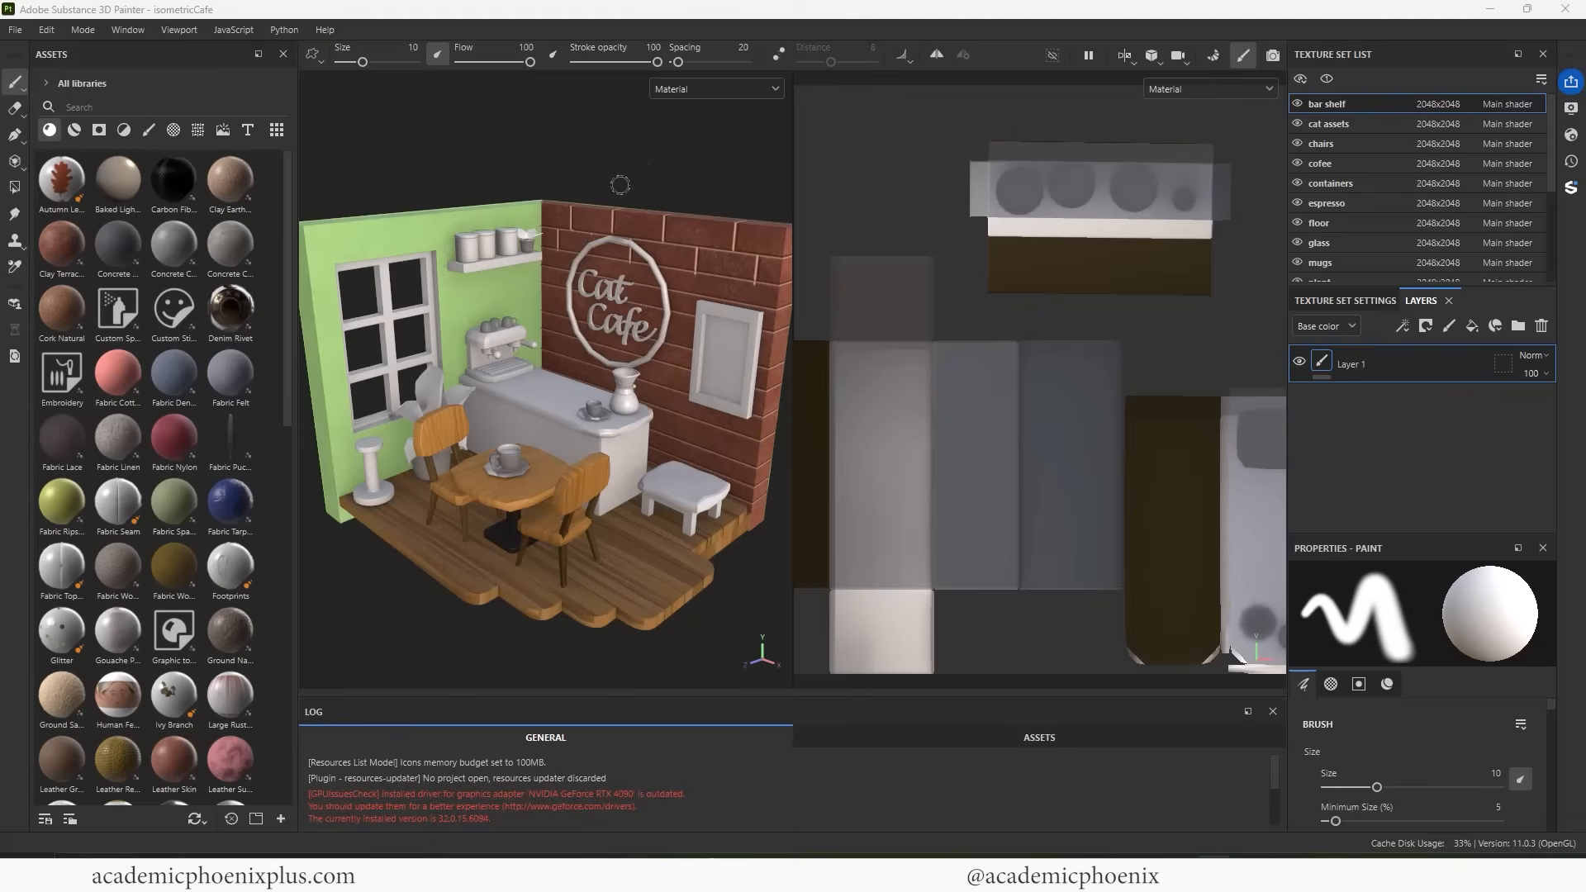
Switch the viewport to 3D only and frame the cafe room
alt+middle_drag(612, 169, 615, 172)
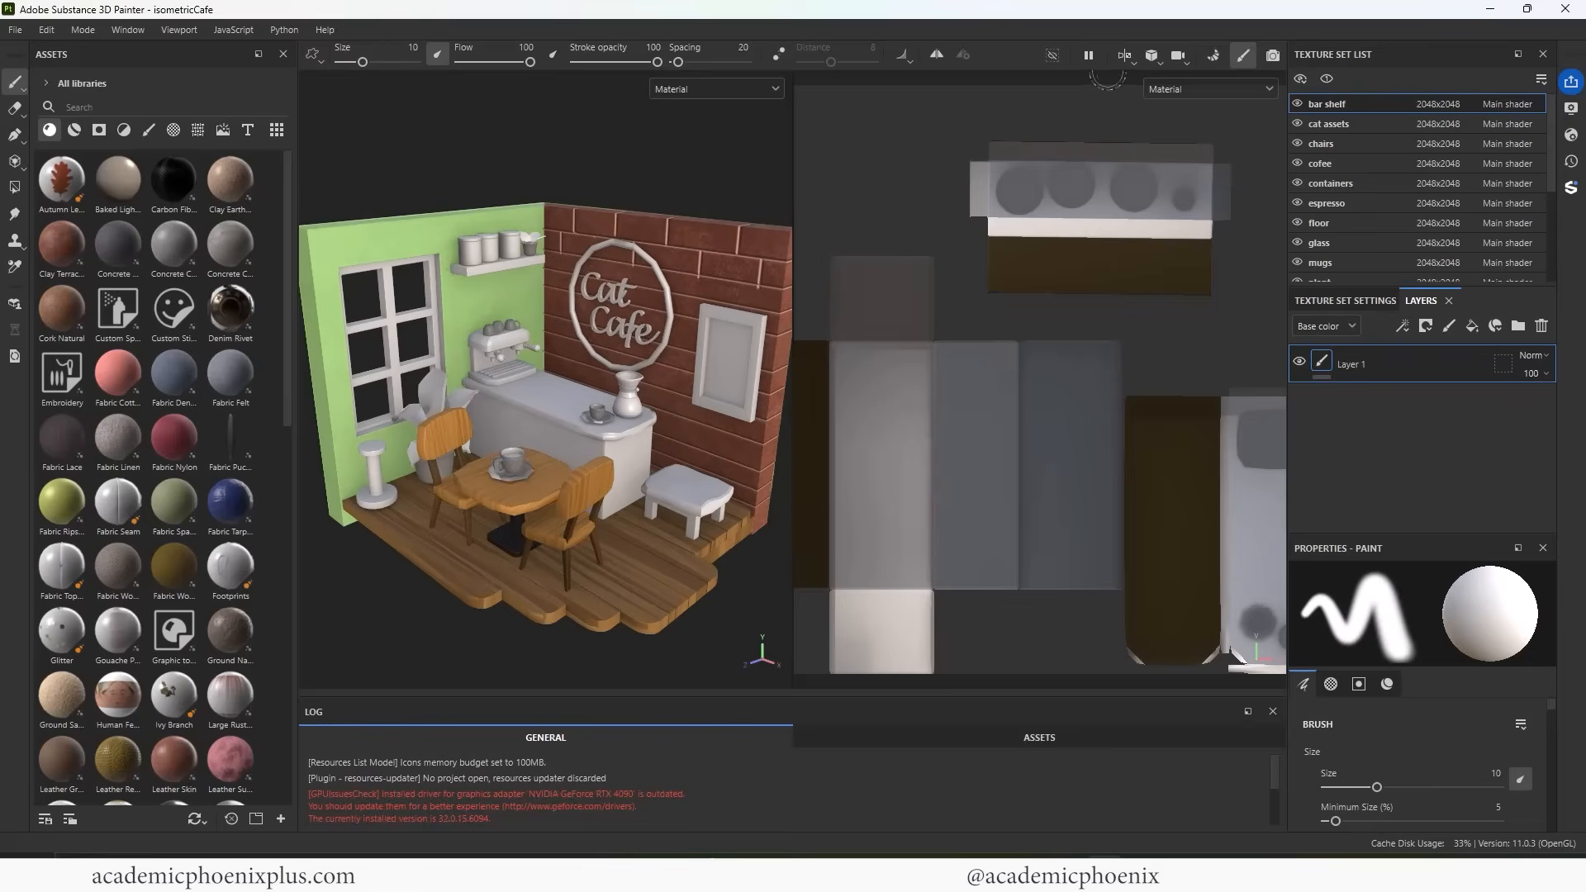
click(1127, 55)
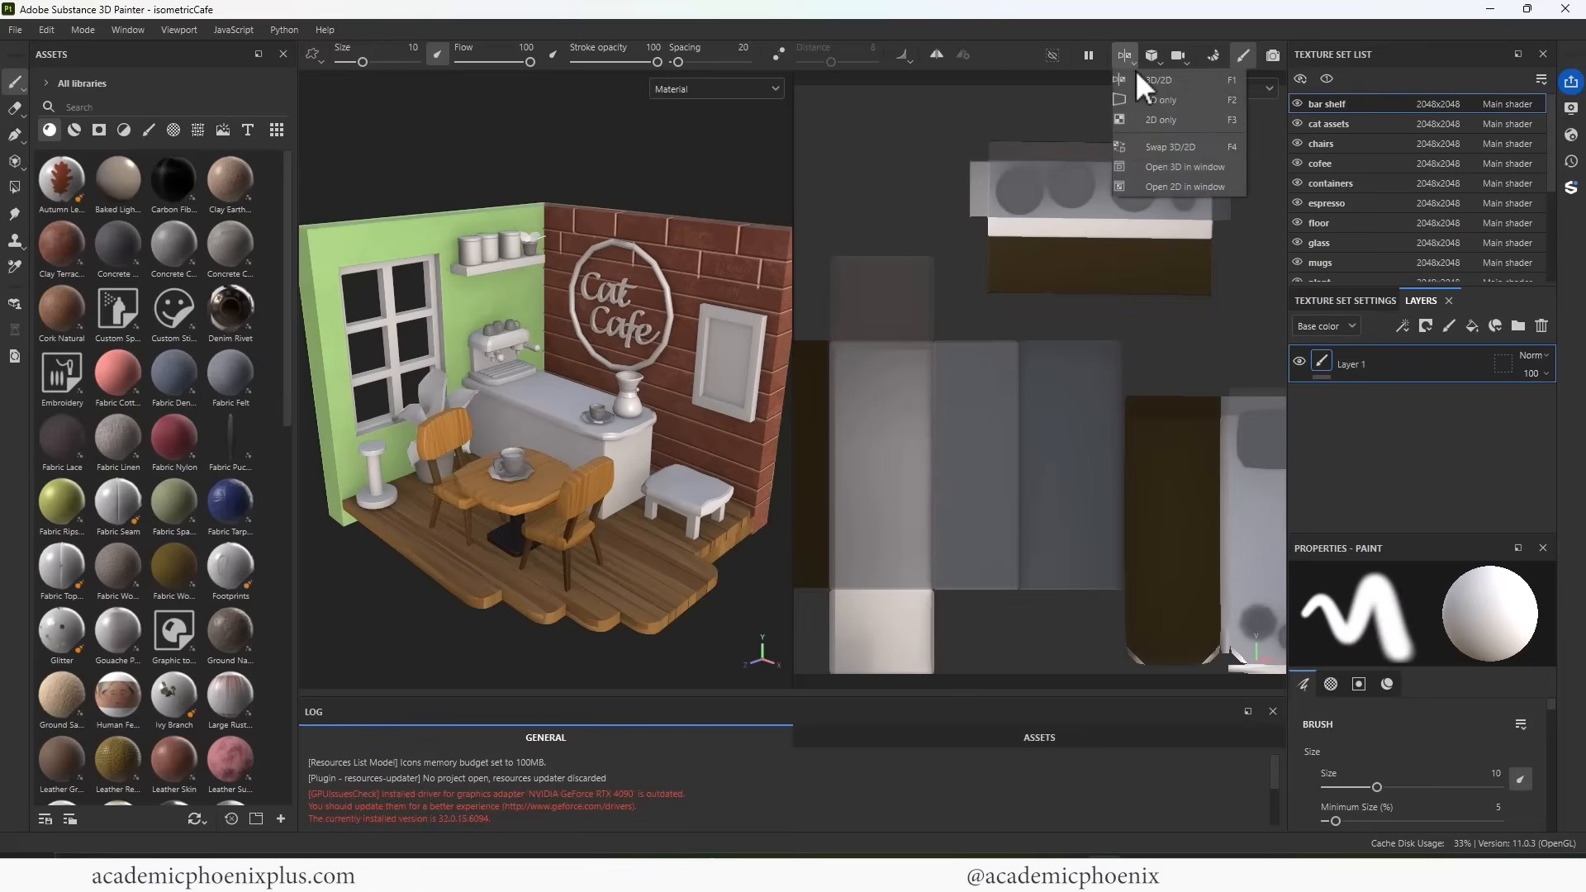
click(1164, 100)
alt+drag(984, 161, 935, 169)
alt+middle_drag(934, 169, 908, 142)
alt+drag(907, 143, 974, 134)
mouse_move(974, 135)
alt+right_down()
mouse_move(1111, 138)
mouse_move(1045, 174)
alt+right_up()
alt+middle_drag(1046, 174, 1112, 182)
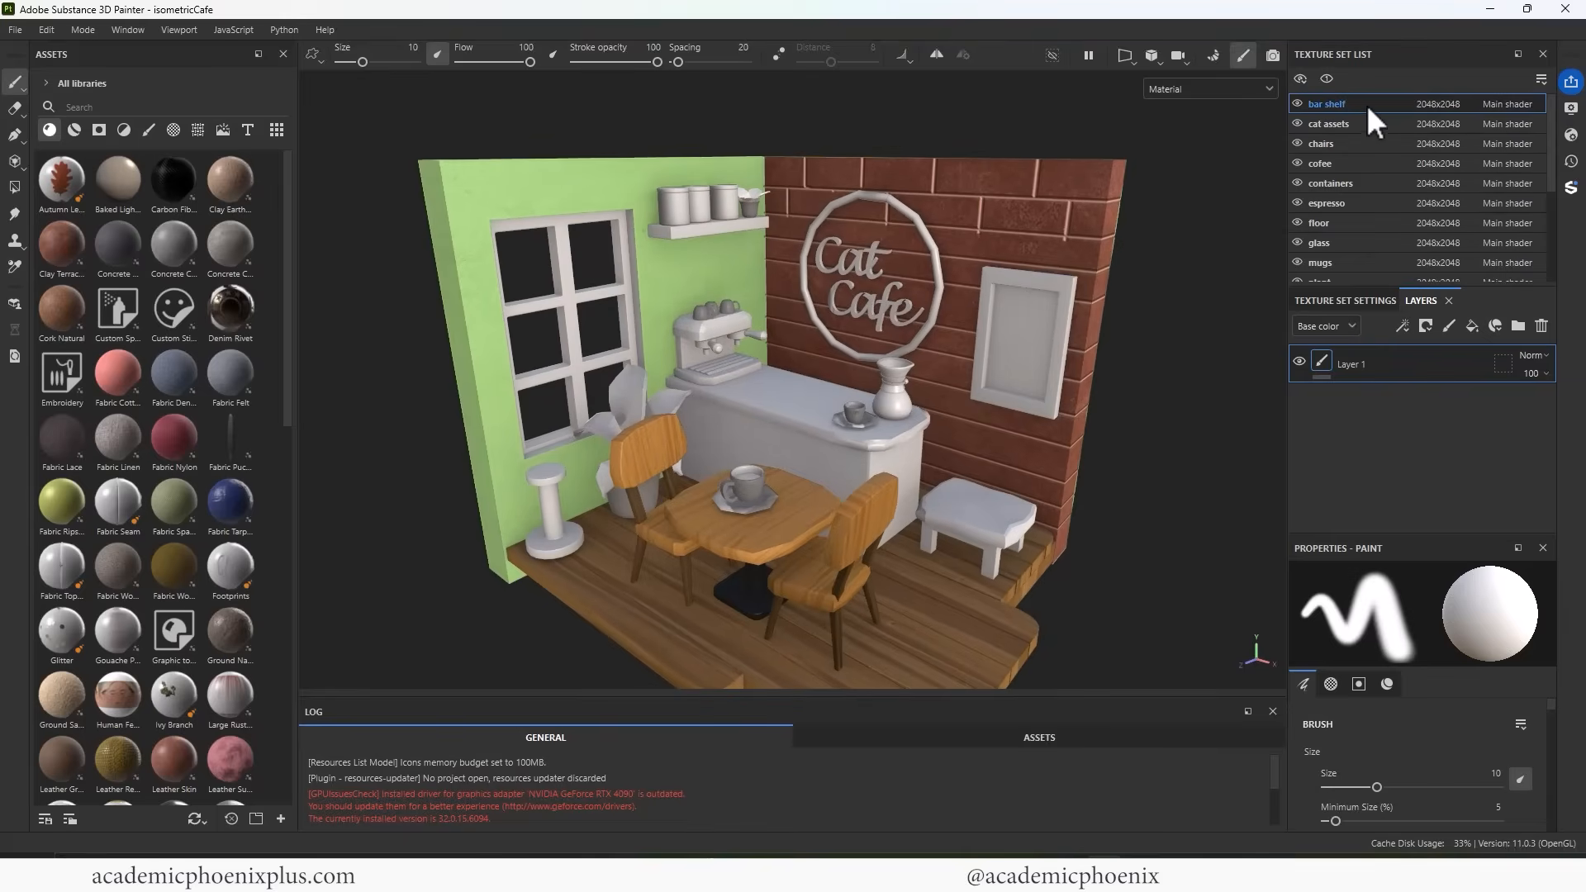
Select the walls texture set and toggle its visibility off and back on to check which geometry it covers
scroll(1420, 215, down, 2)
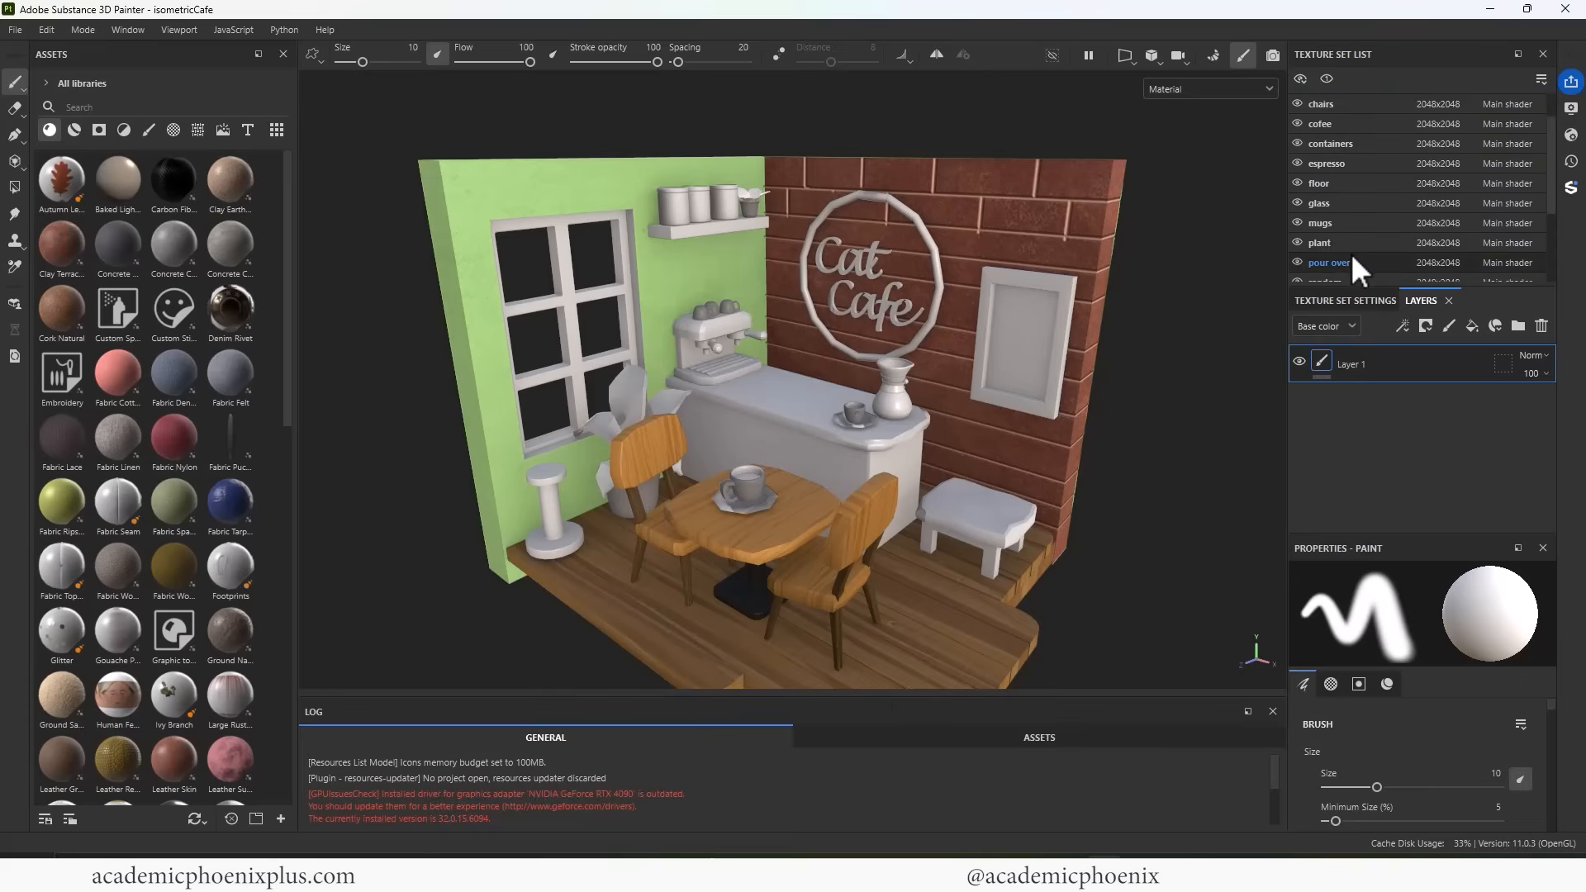
drag(1550, 188, 1550, 262)
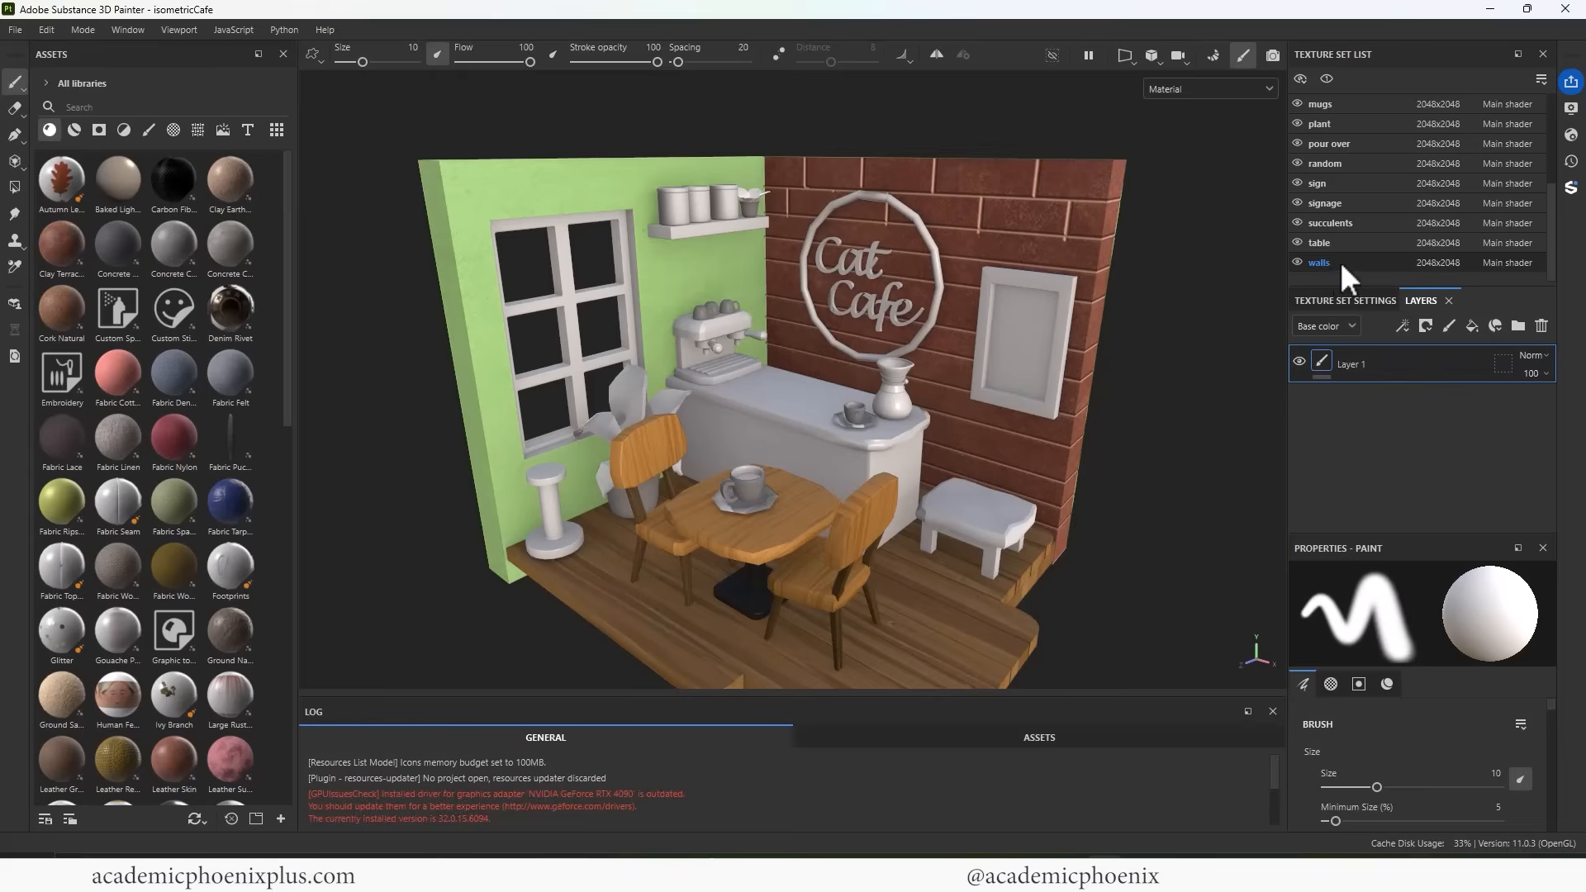
click(1339, 262)
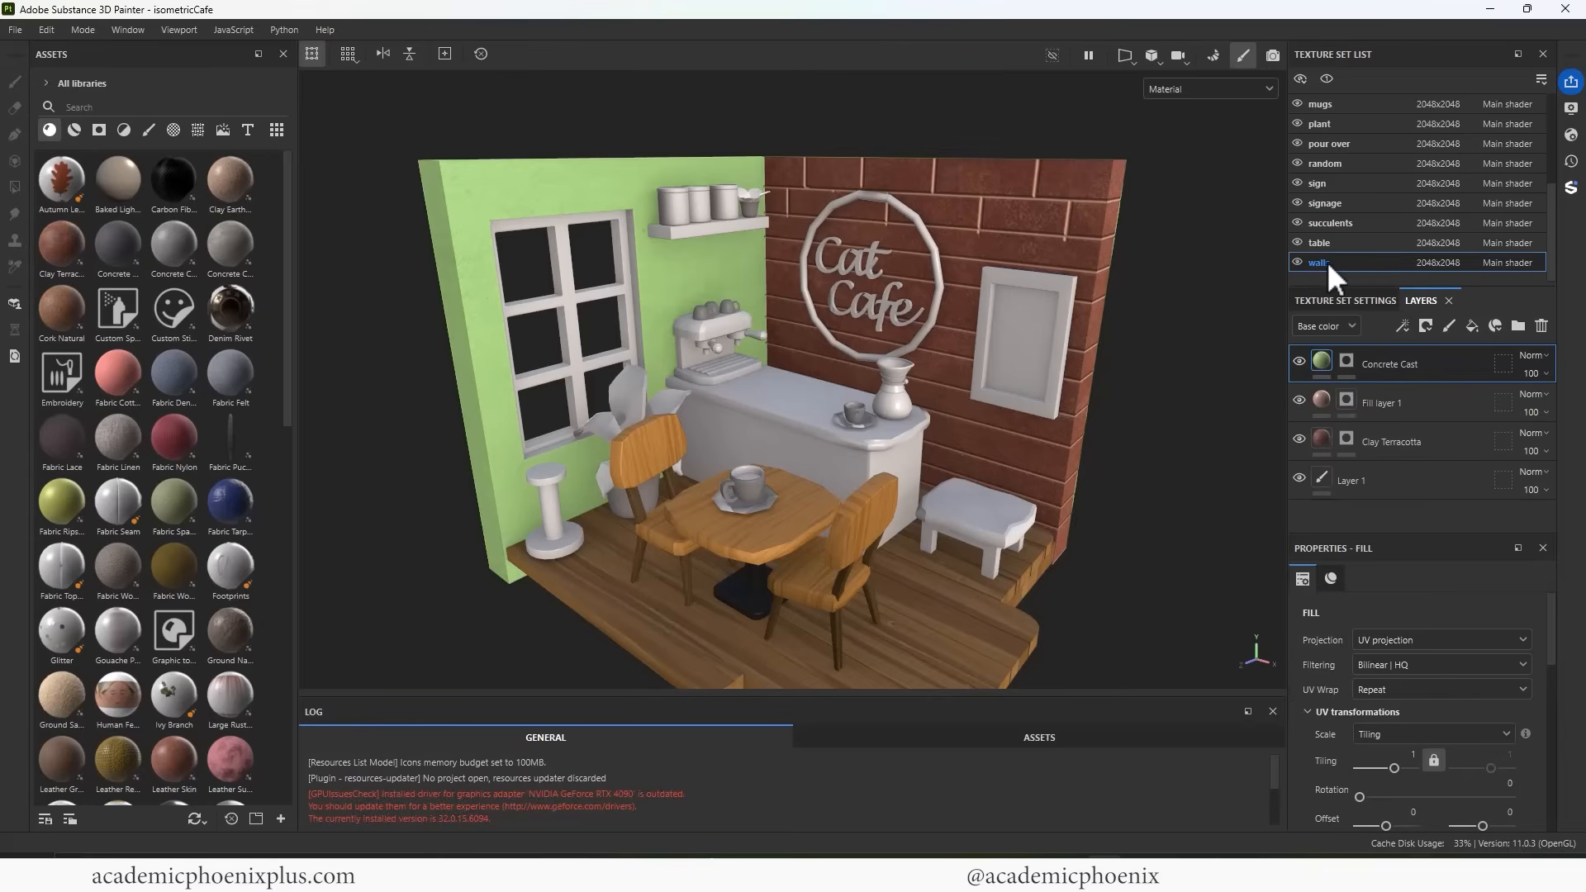
click(1297, 262)
click(1297, 262)
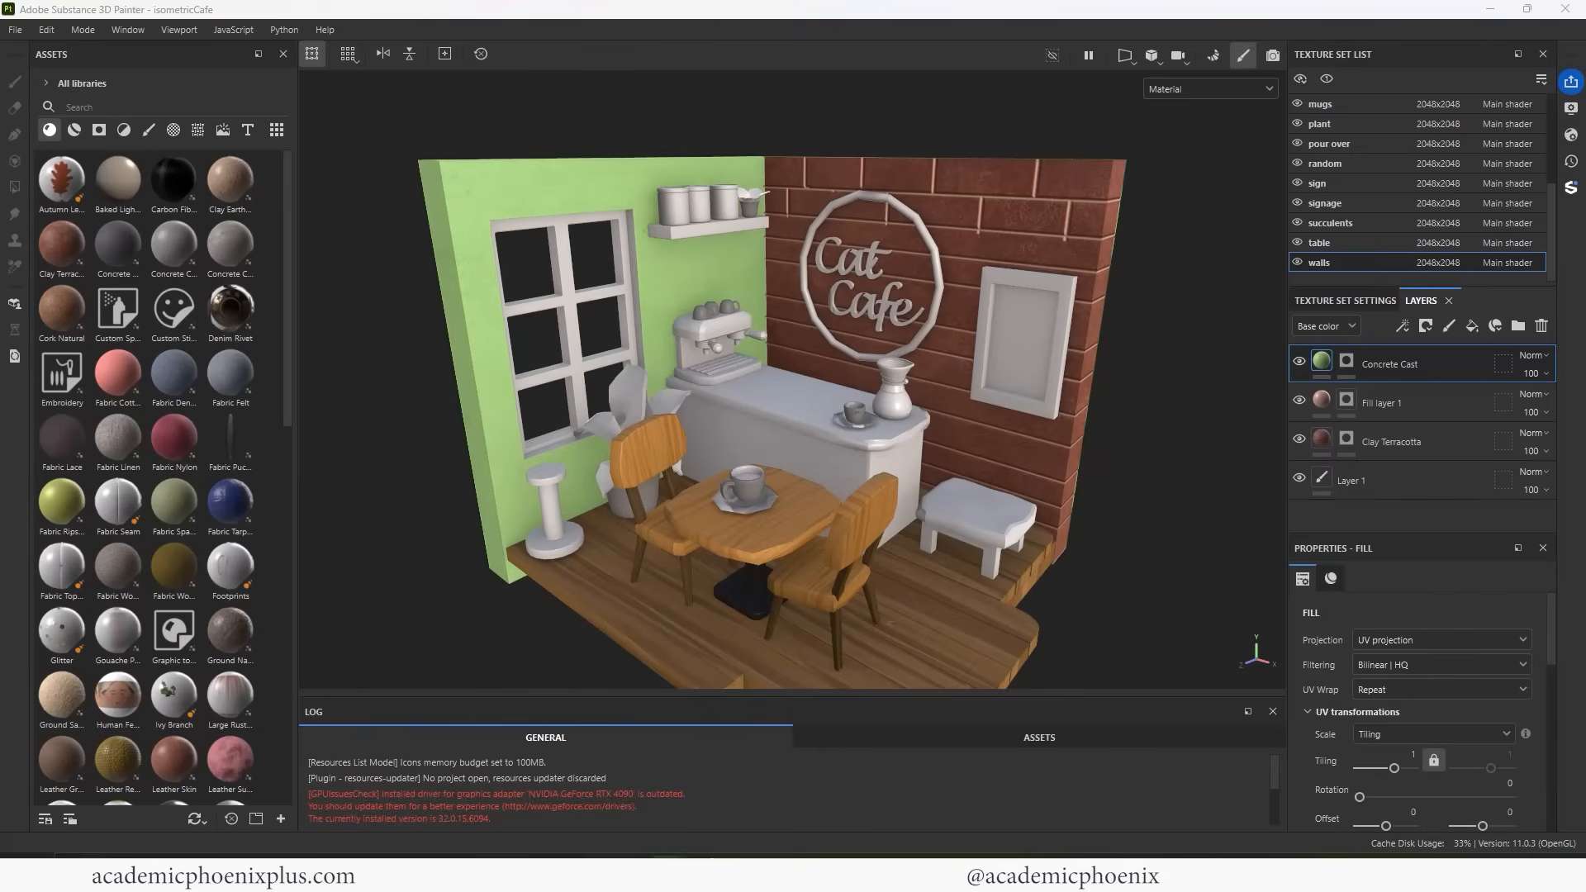
In File Explorer, open the Brick_textures folder inside sourceimages and go over the red brick diffuse, normal and roughness maps
mouse_move(0, 248)
mouse_down()
mouse_move(489, 203)
mouse_move(686, 94)
mouse_up()
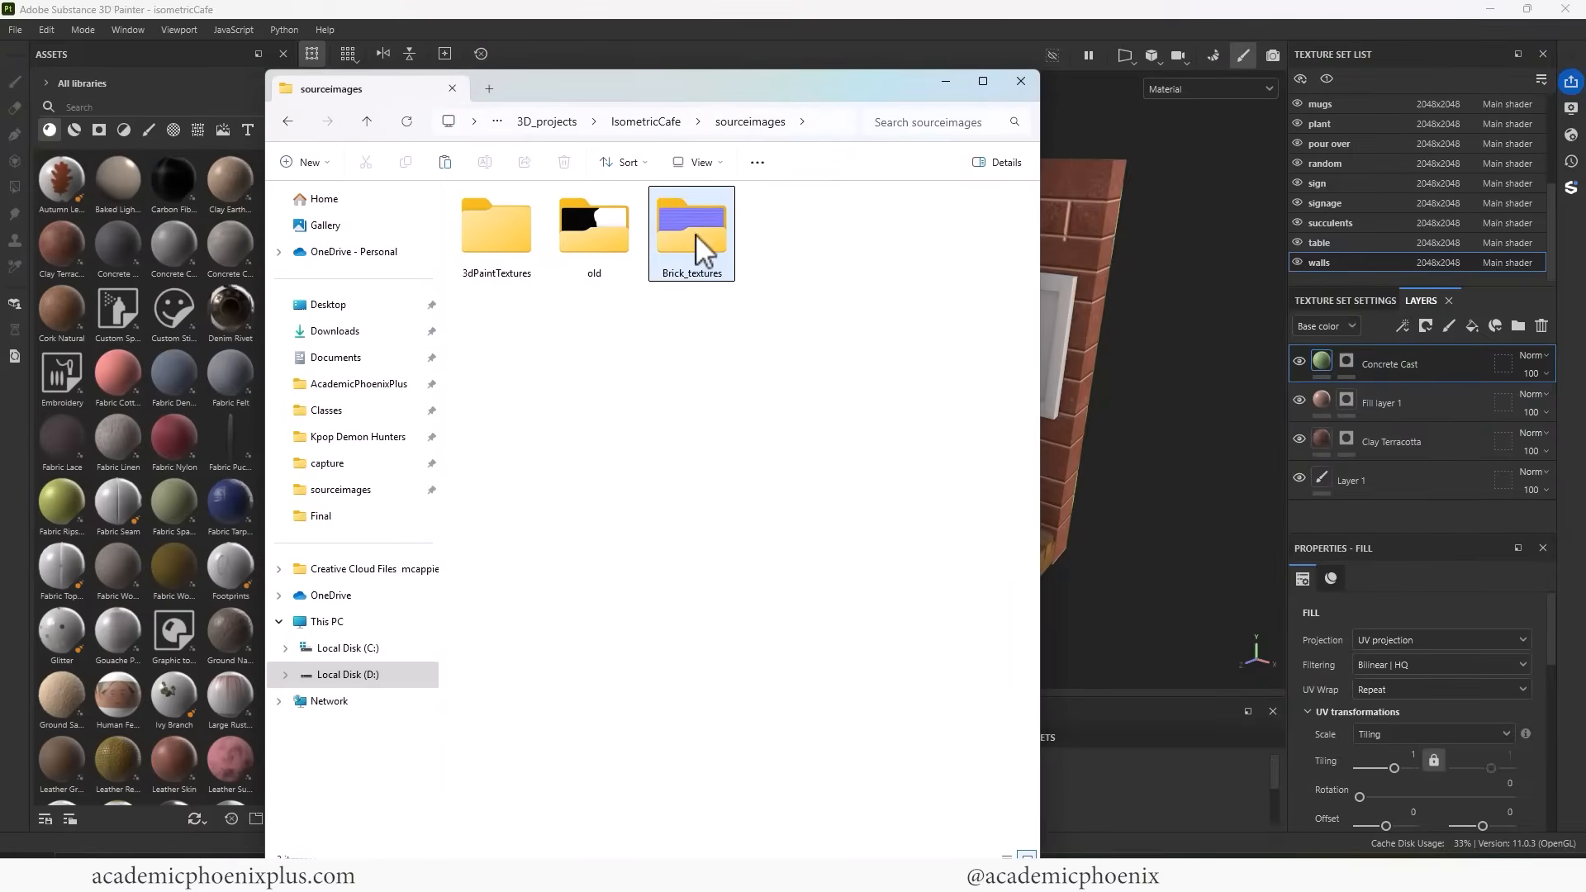
double_click(696, 230)
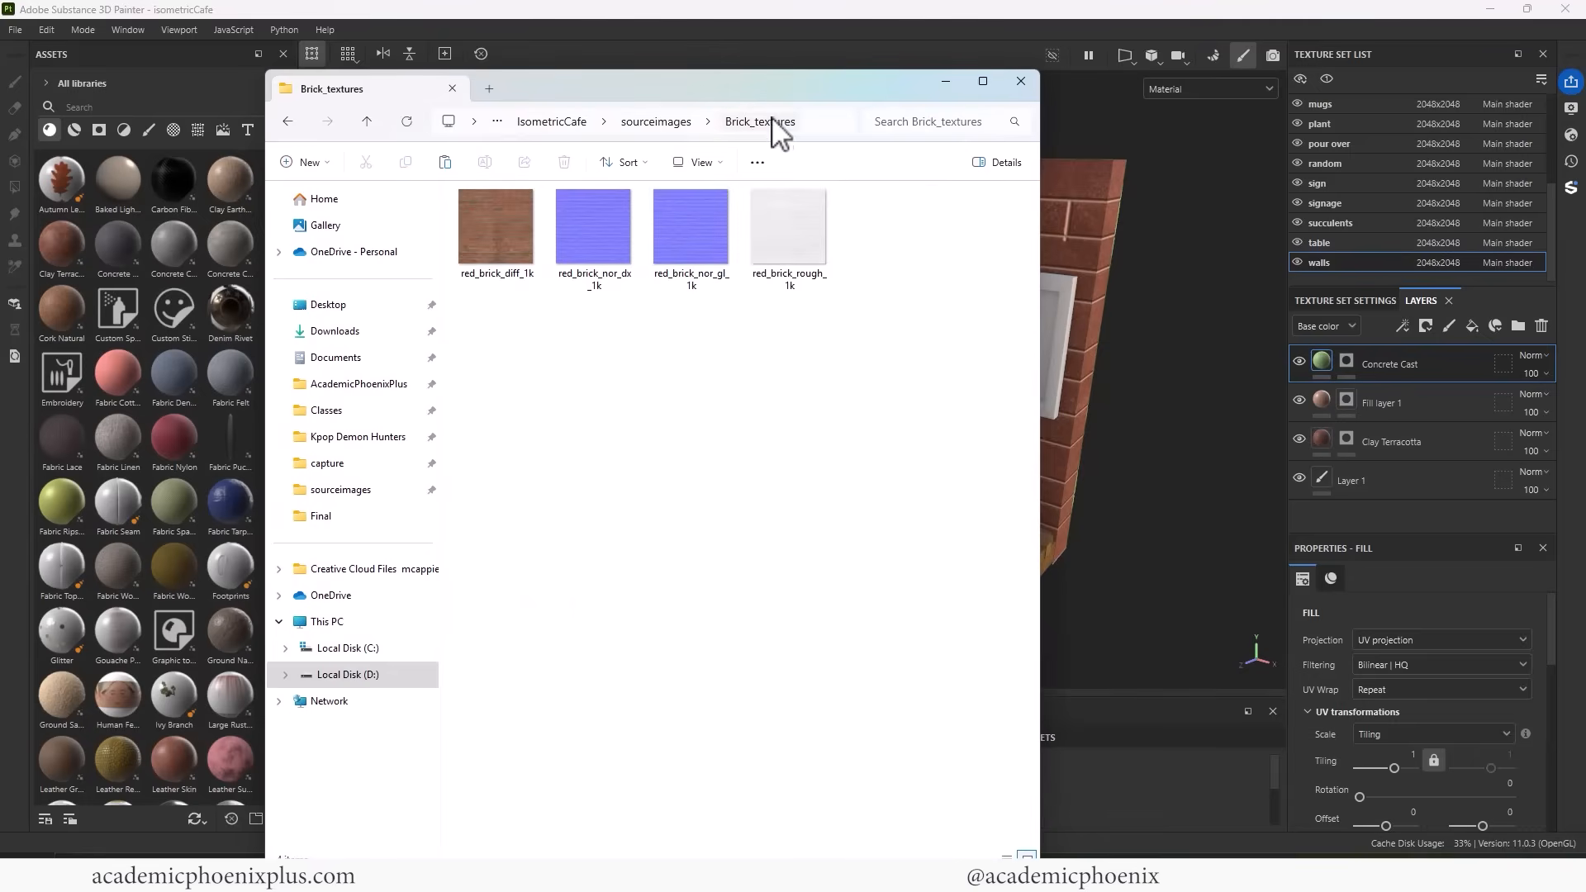
click(496, 281)
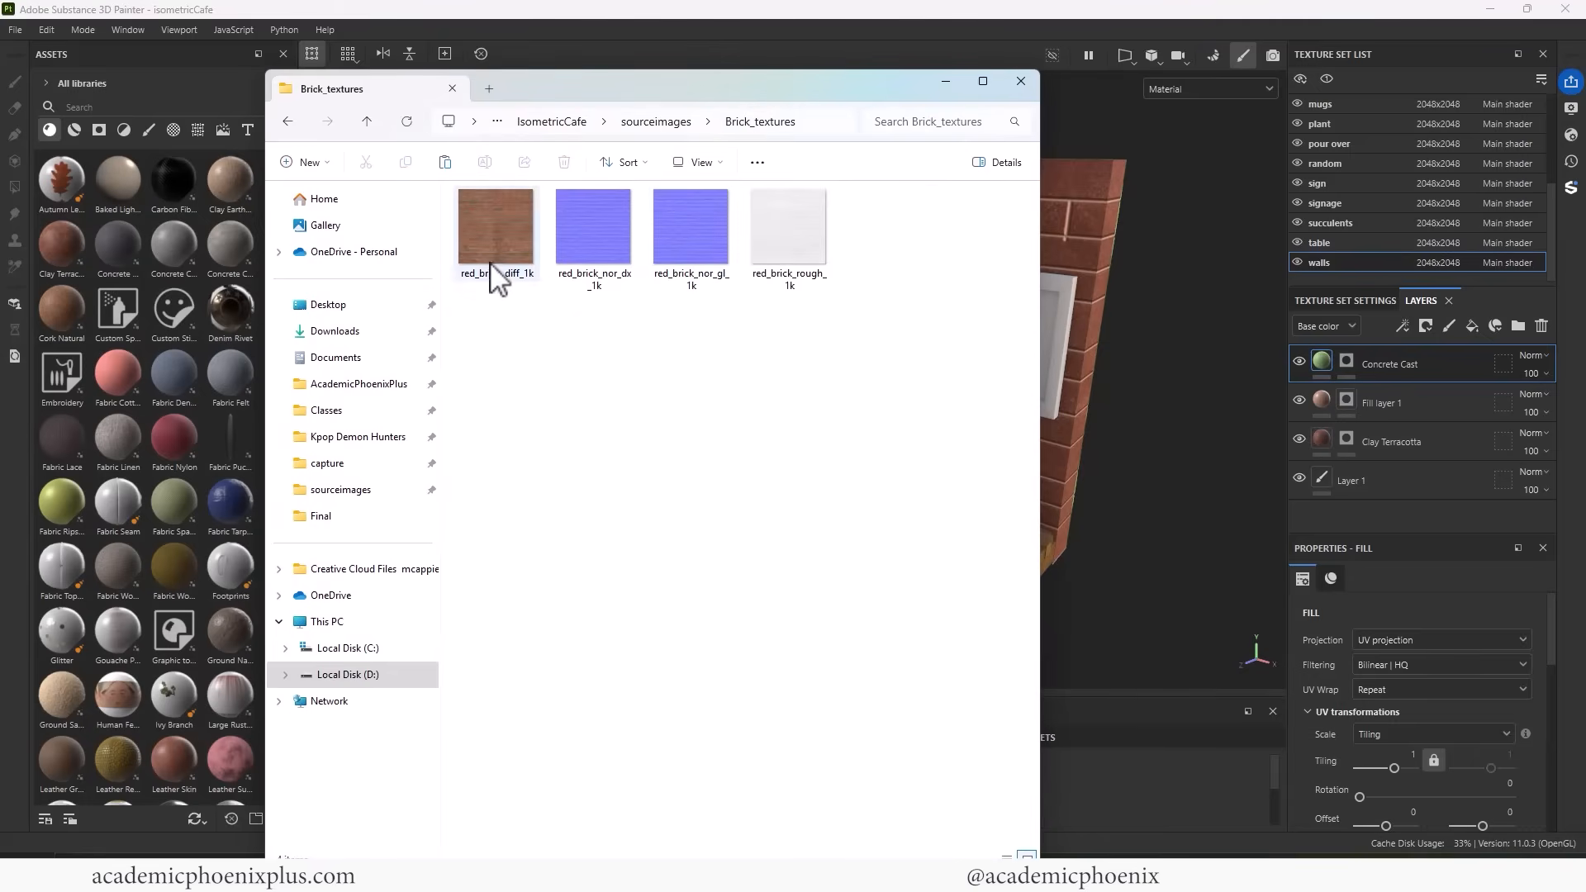
click(586, 266)
click(782, 359)
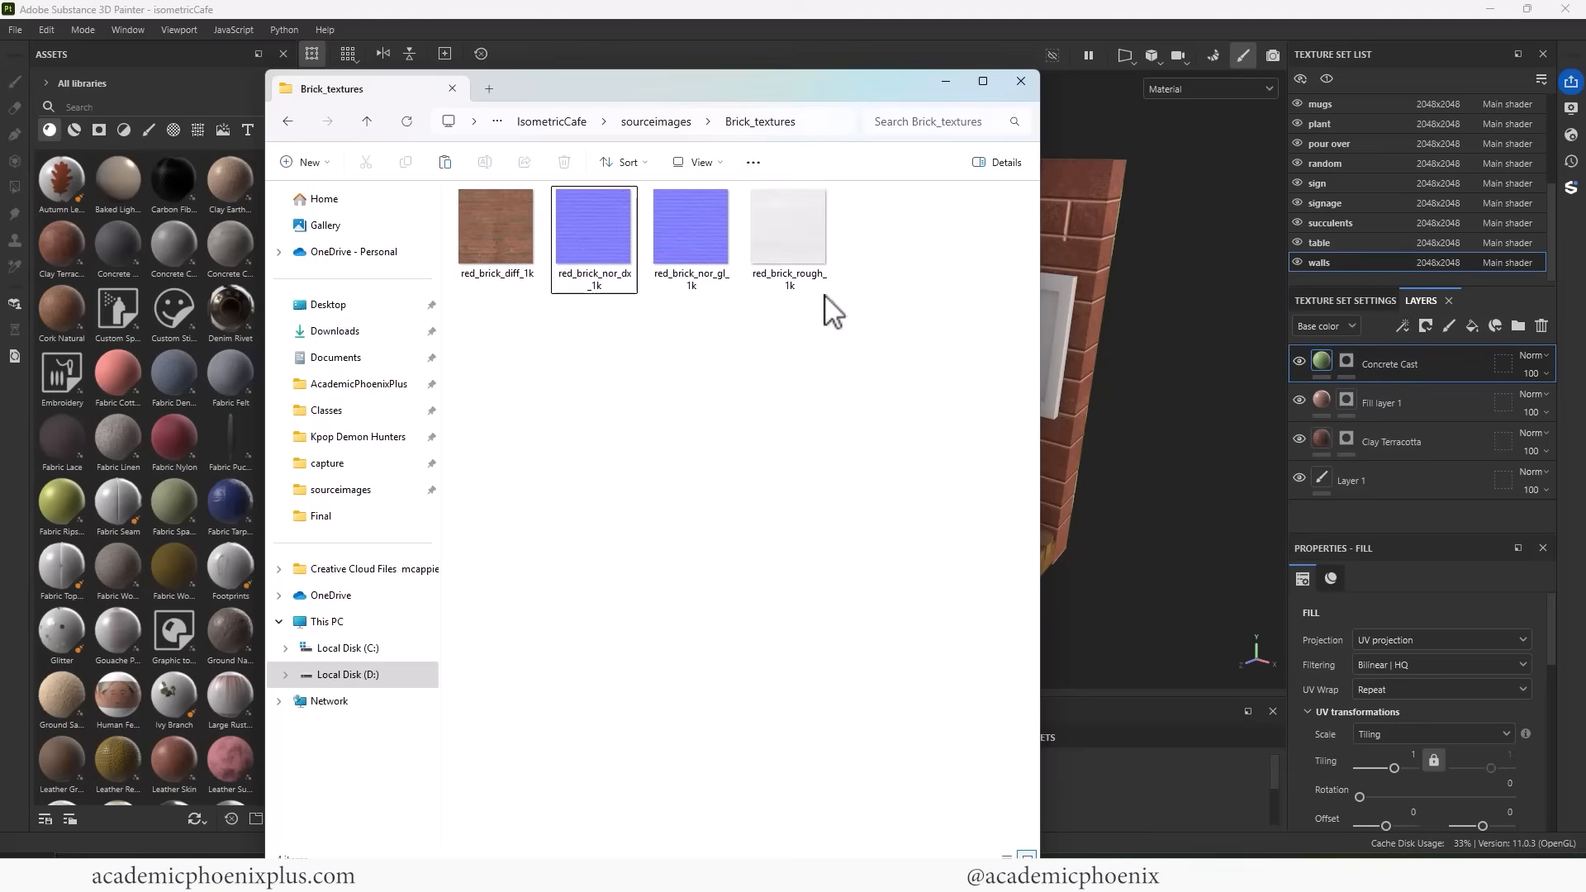
click(817, 282)
drag(926, 311, 513, 227)
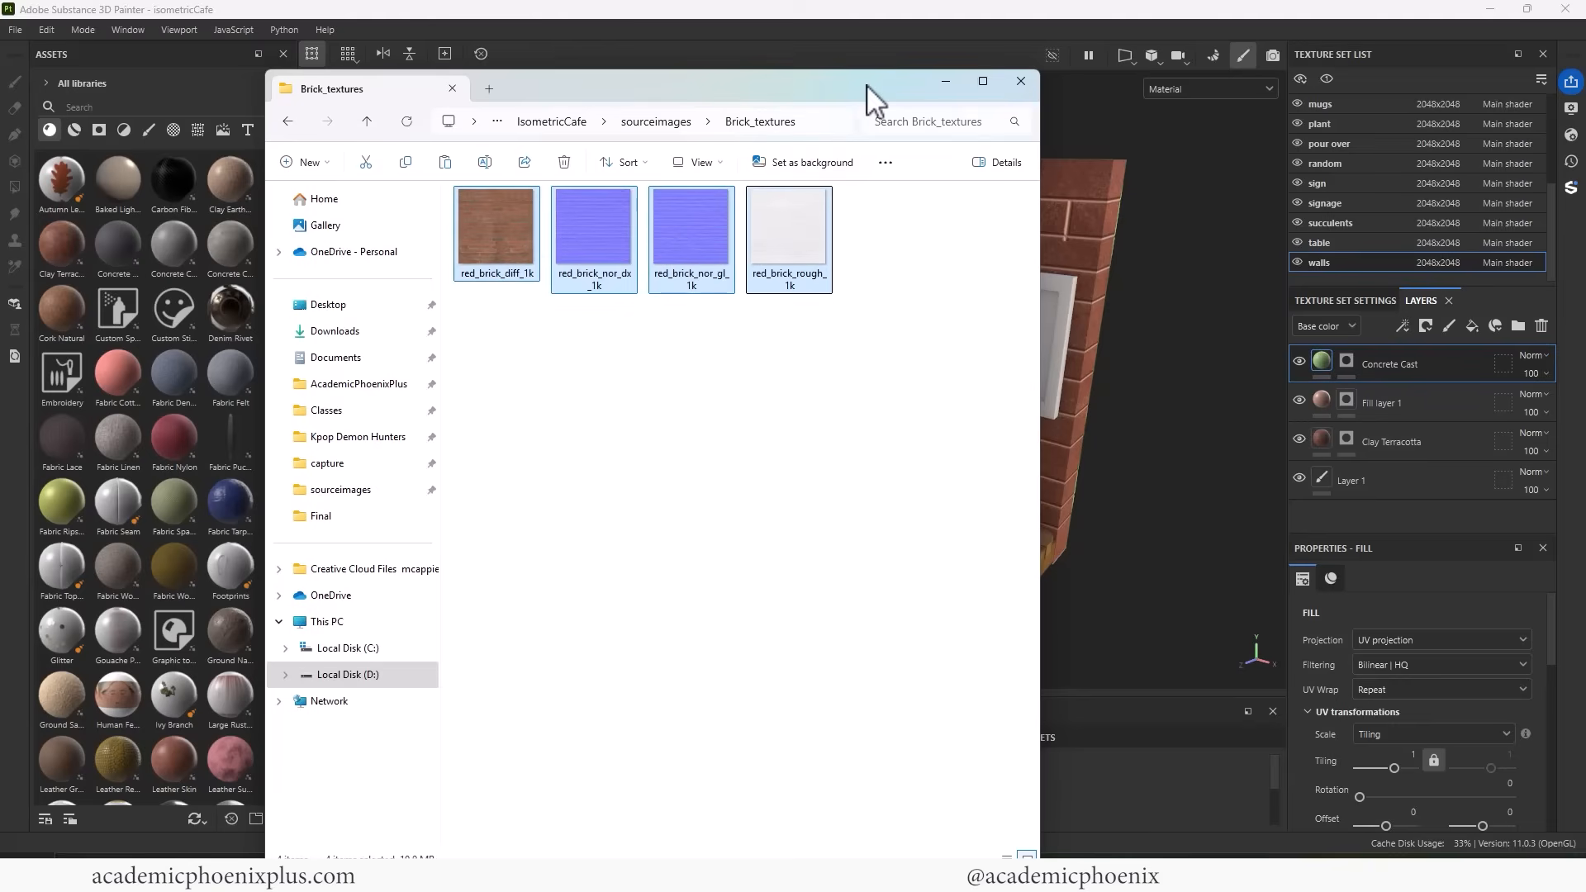
drag(866, 86, 0, 272)
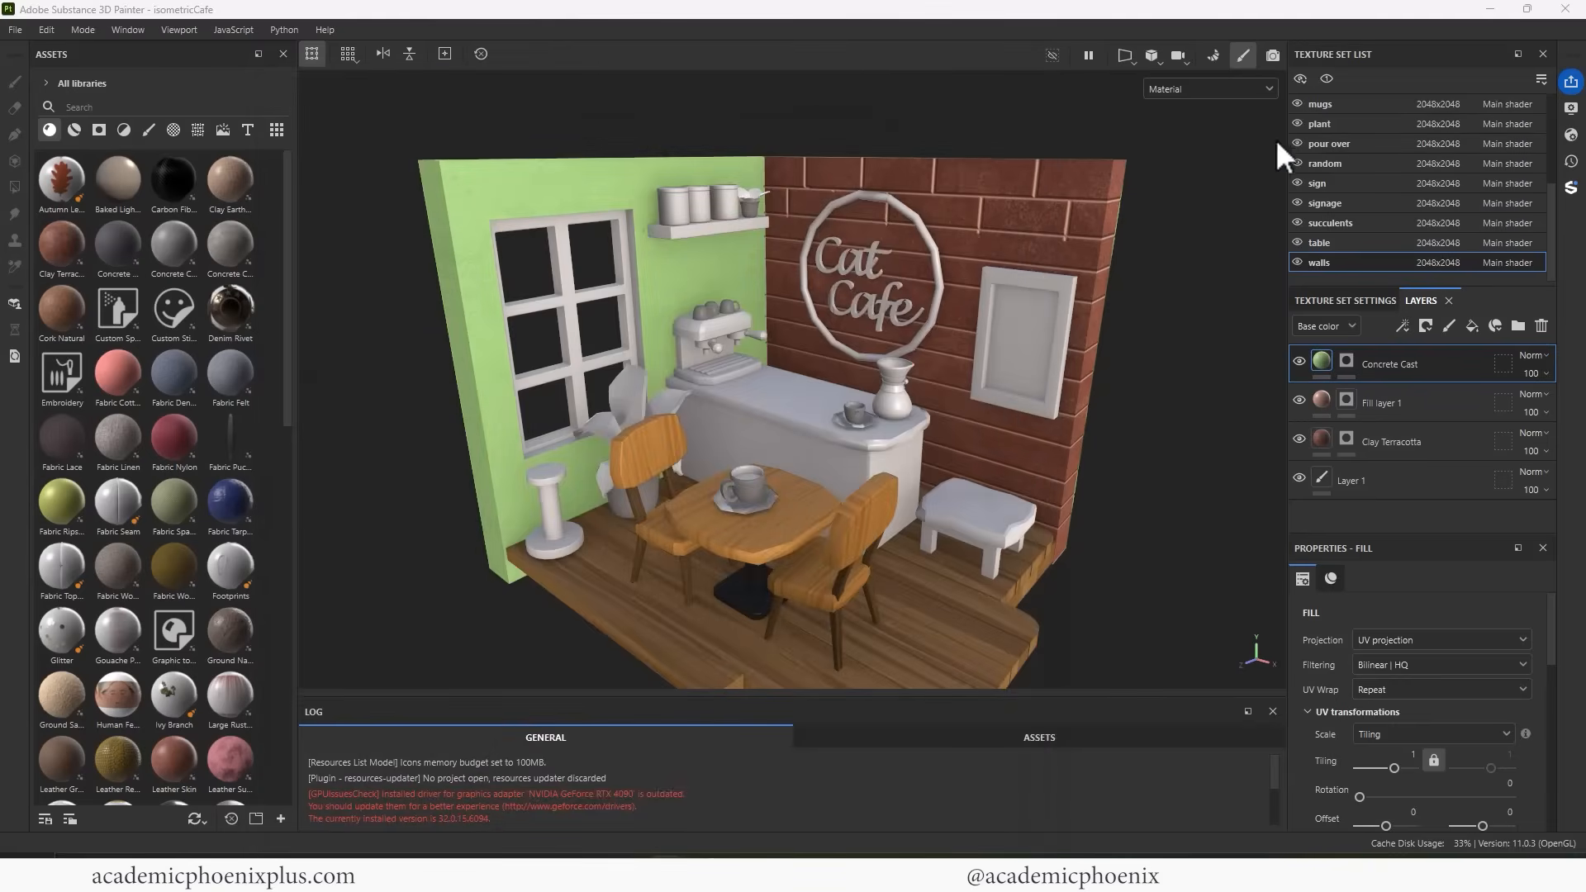
Bring red_brick_diff_1k, red_brick_rough_1k and red_brick_nor_dx_1k from the Brick_textures folder into Substance 3D Painter's resource import
drag(0, 198, 979, 84)
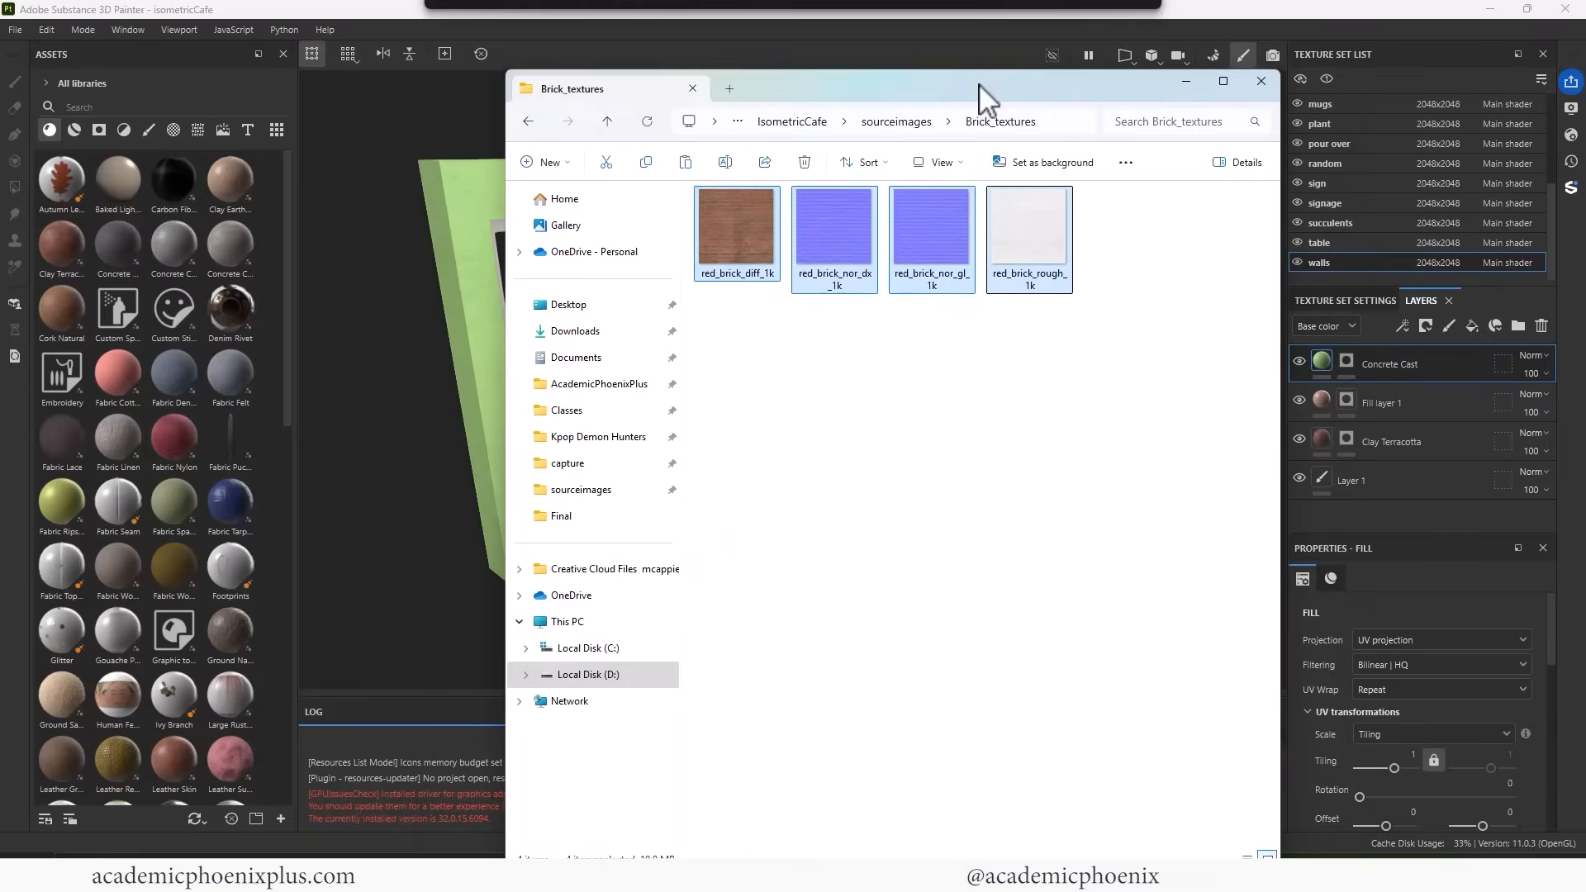
click(892, 350)
click(748, 241)
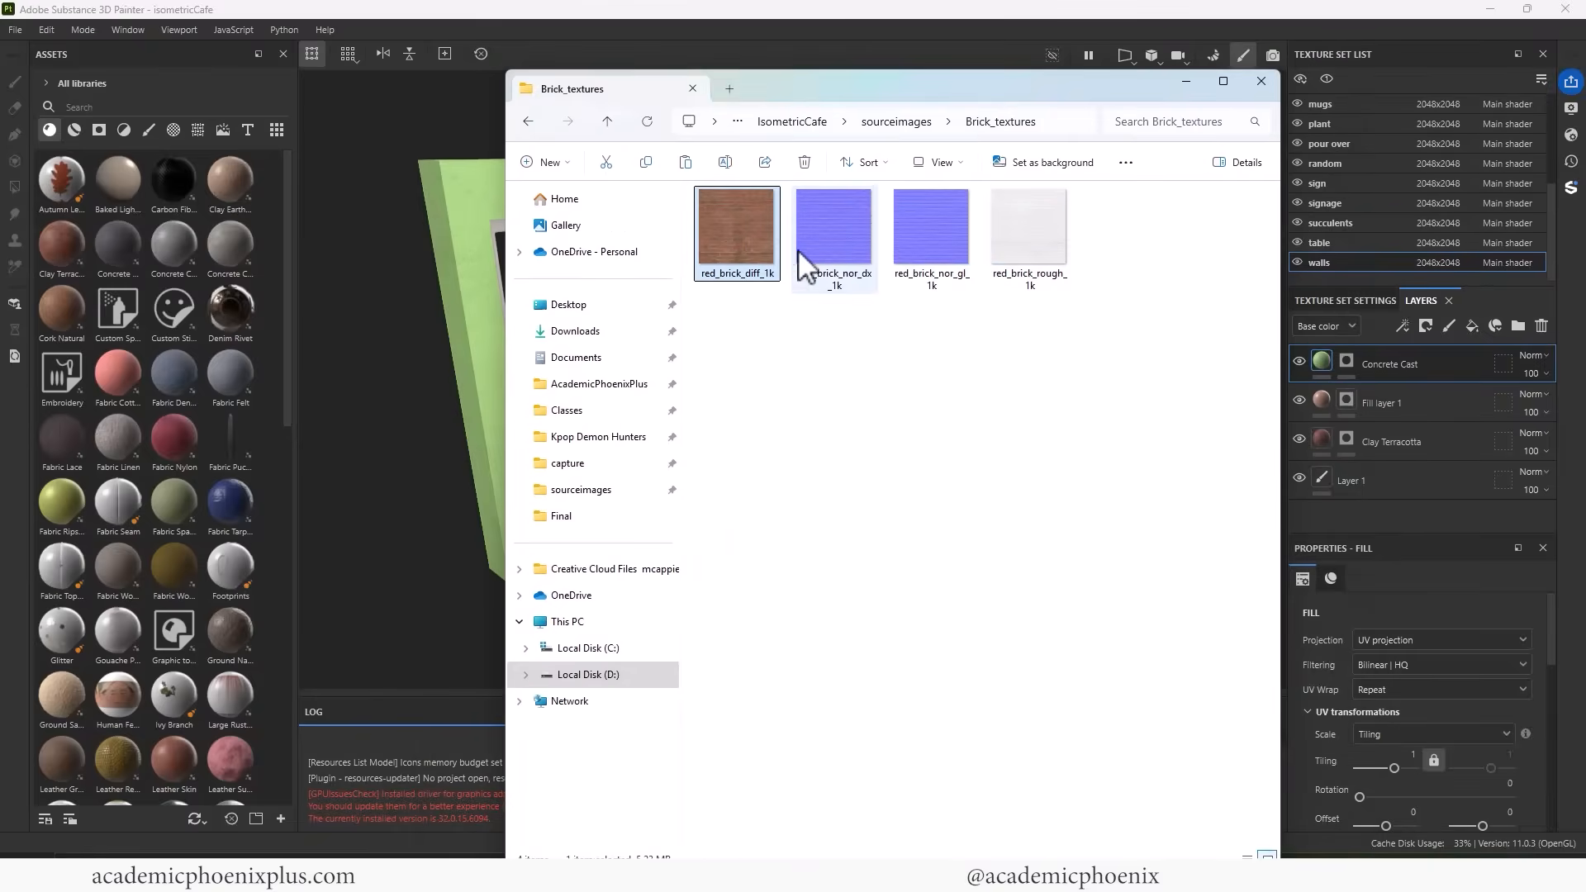
ctrl+click(829, 250)
ctrl+click(842, 243)
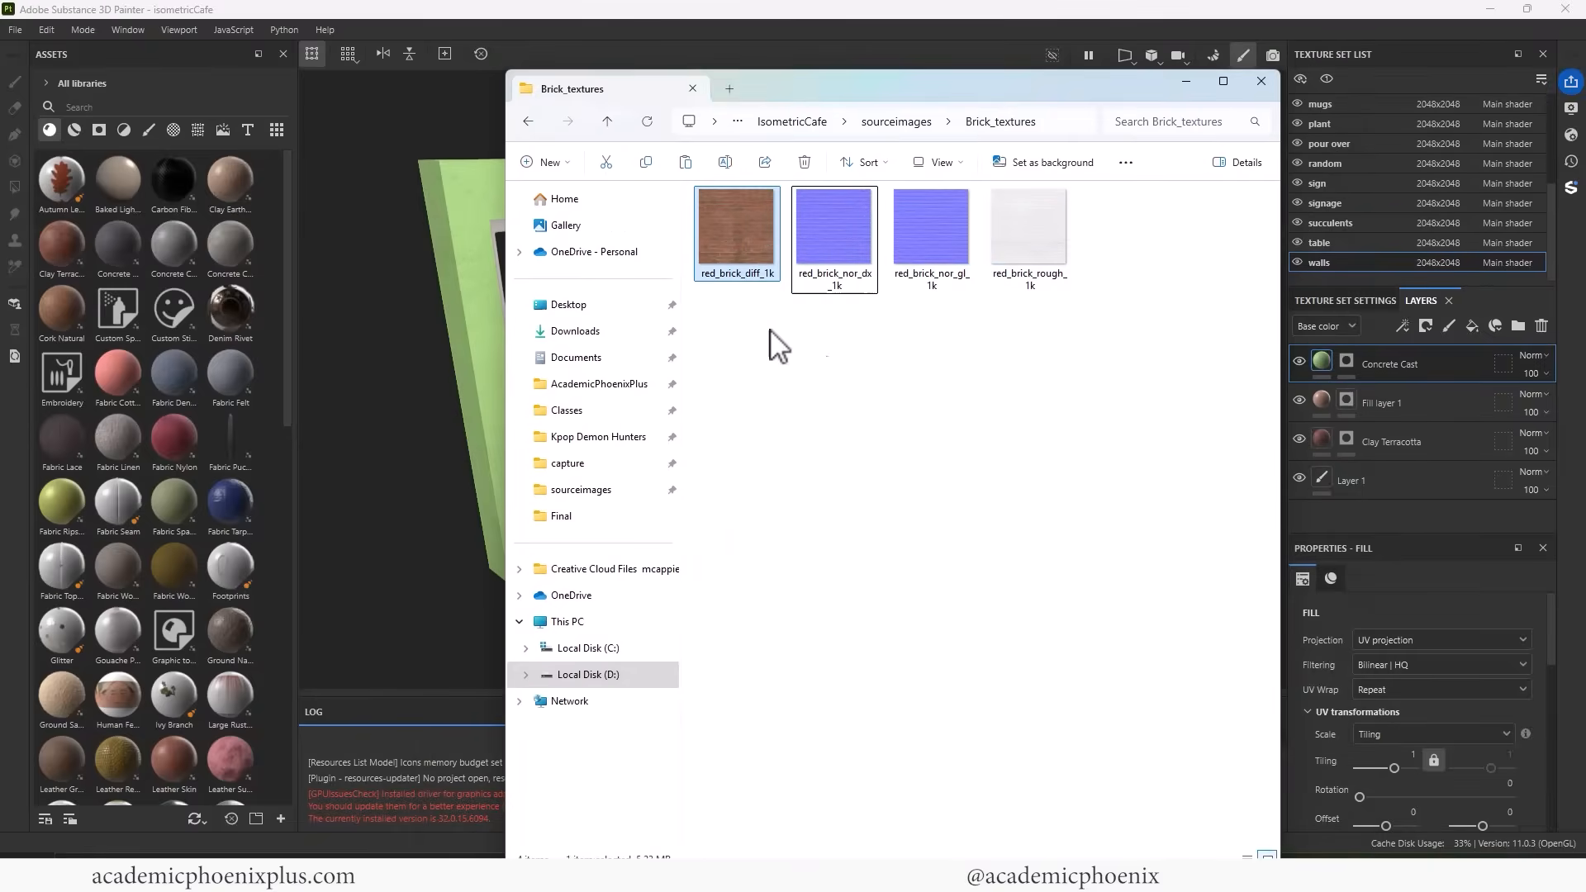
ctrl+click(1040, 263)
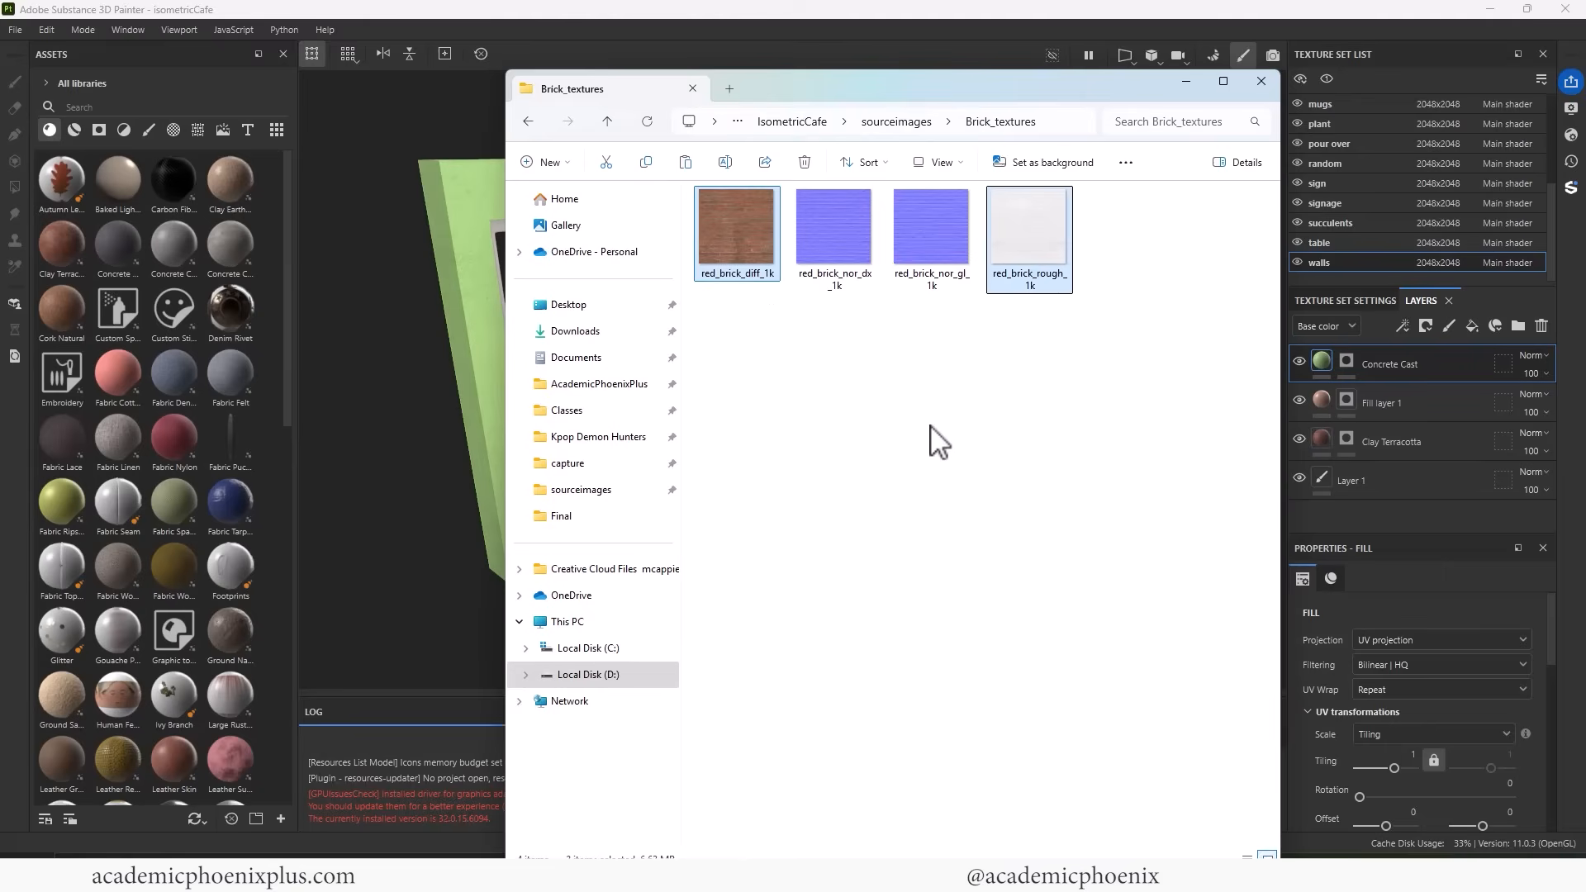
drag(740, 235, 216, 490)
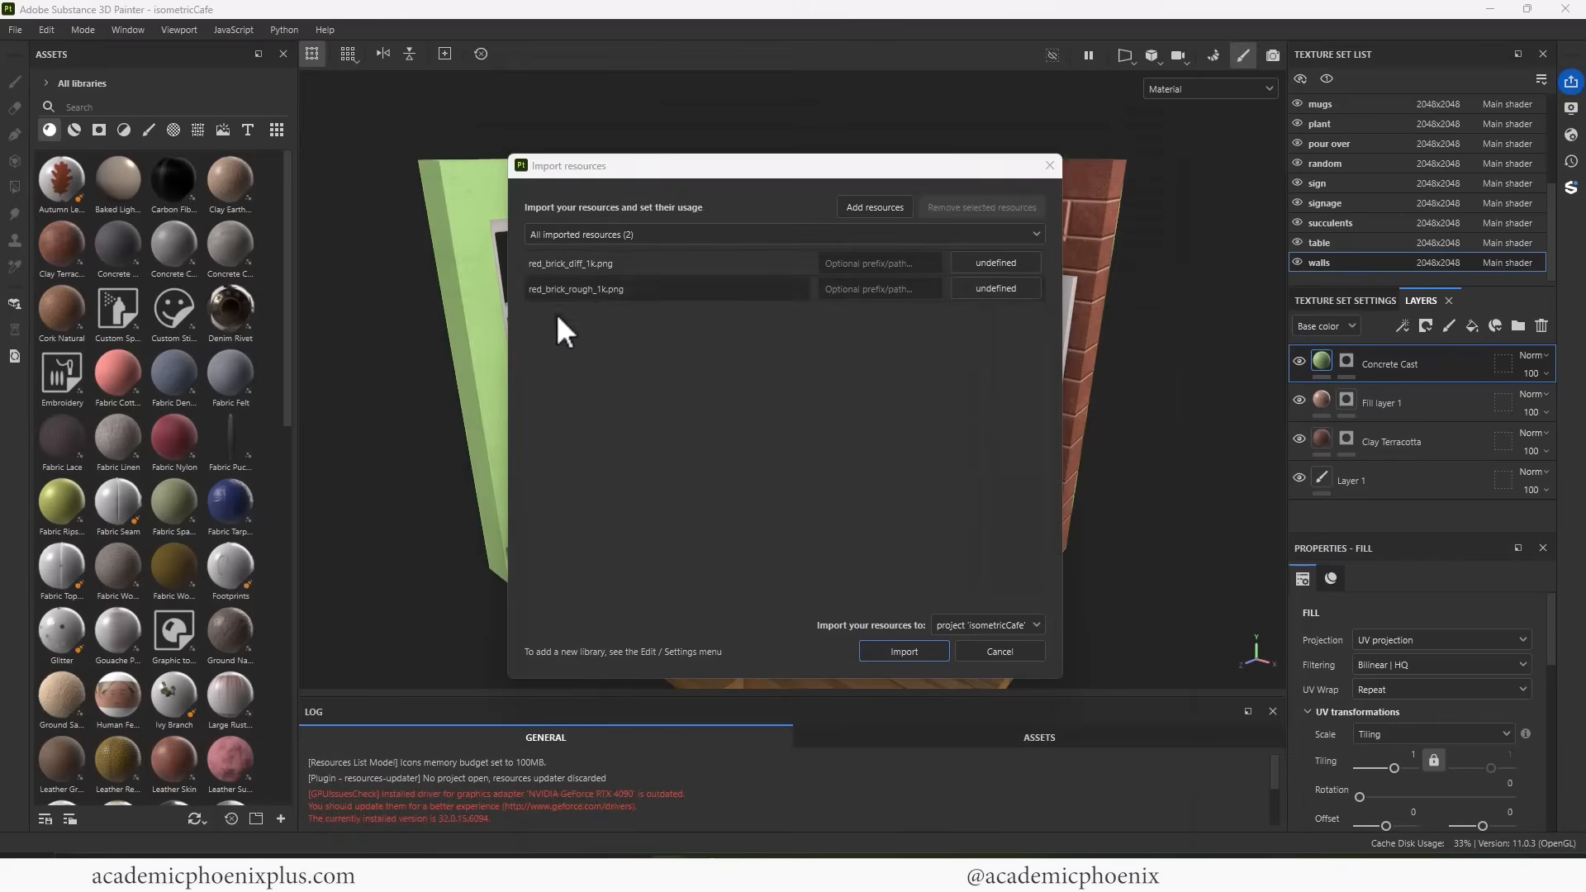
drag(0, 446, 682, 396)
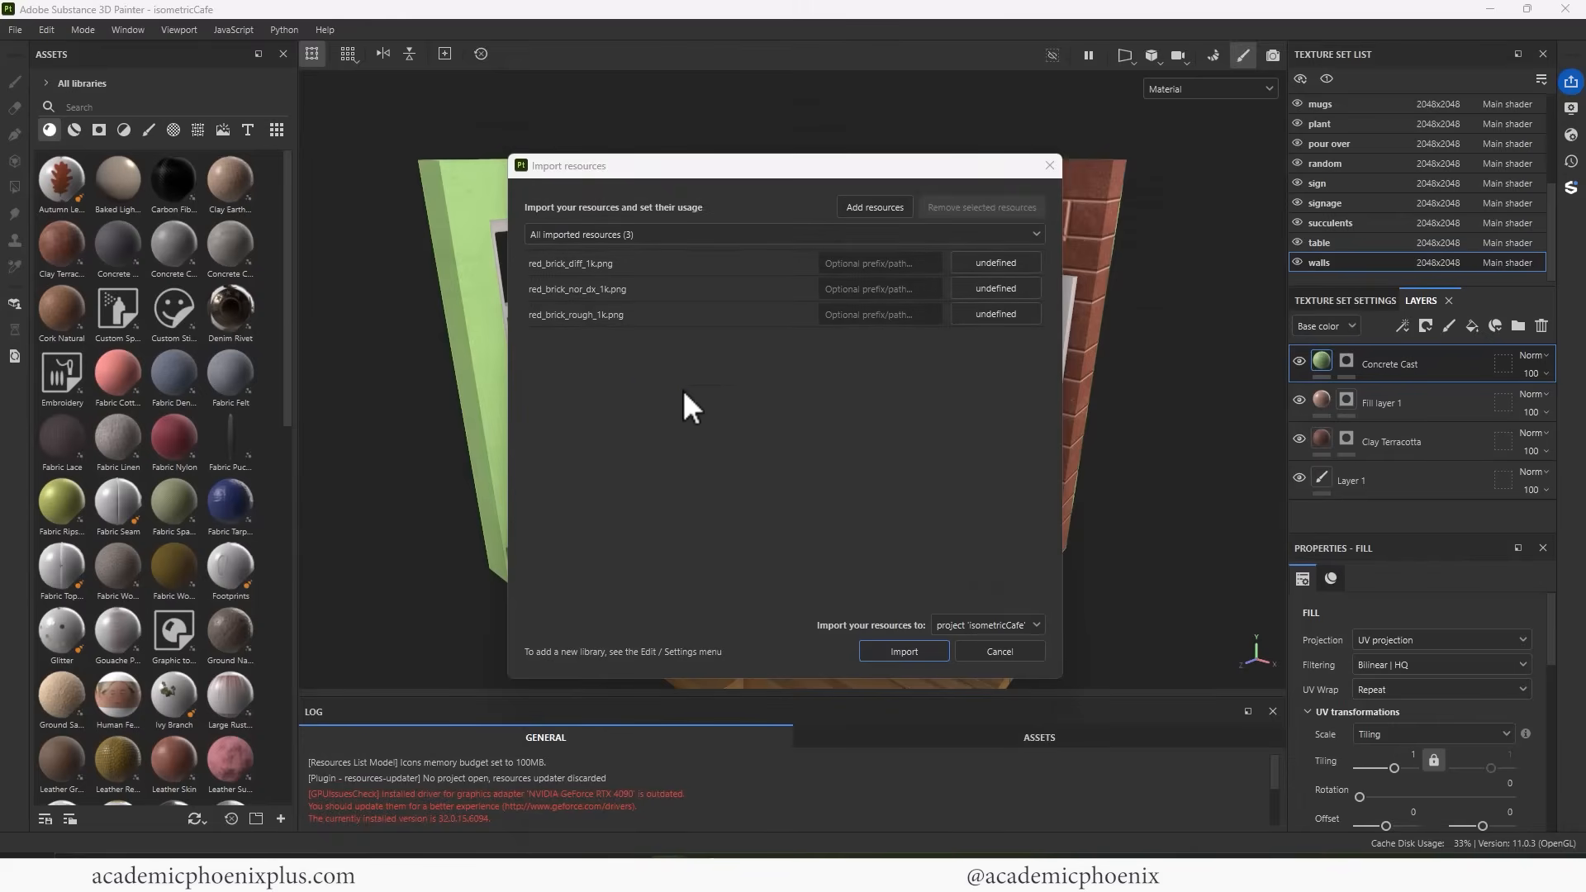
Set the usage of the red brick diffuse, DirectX normal and roughness images to texture
click(1009, 262)
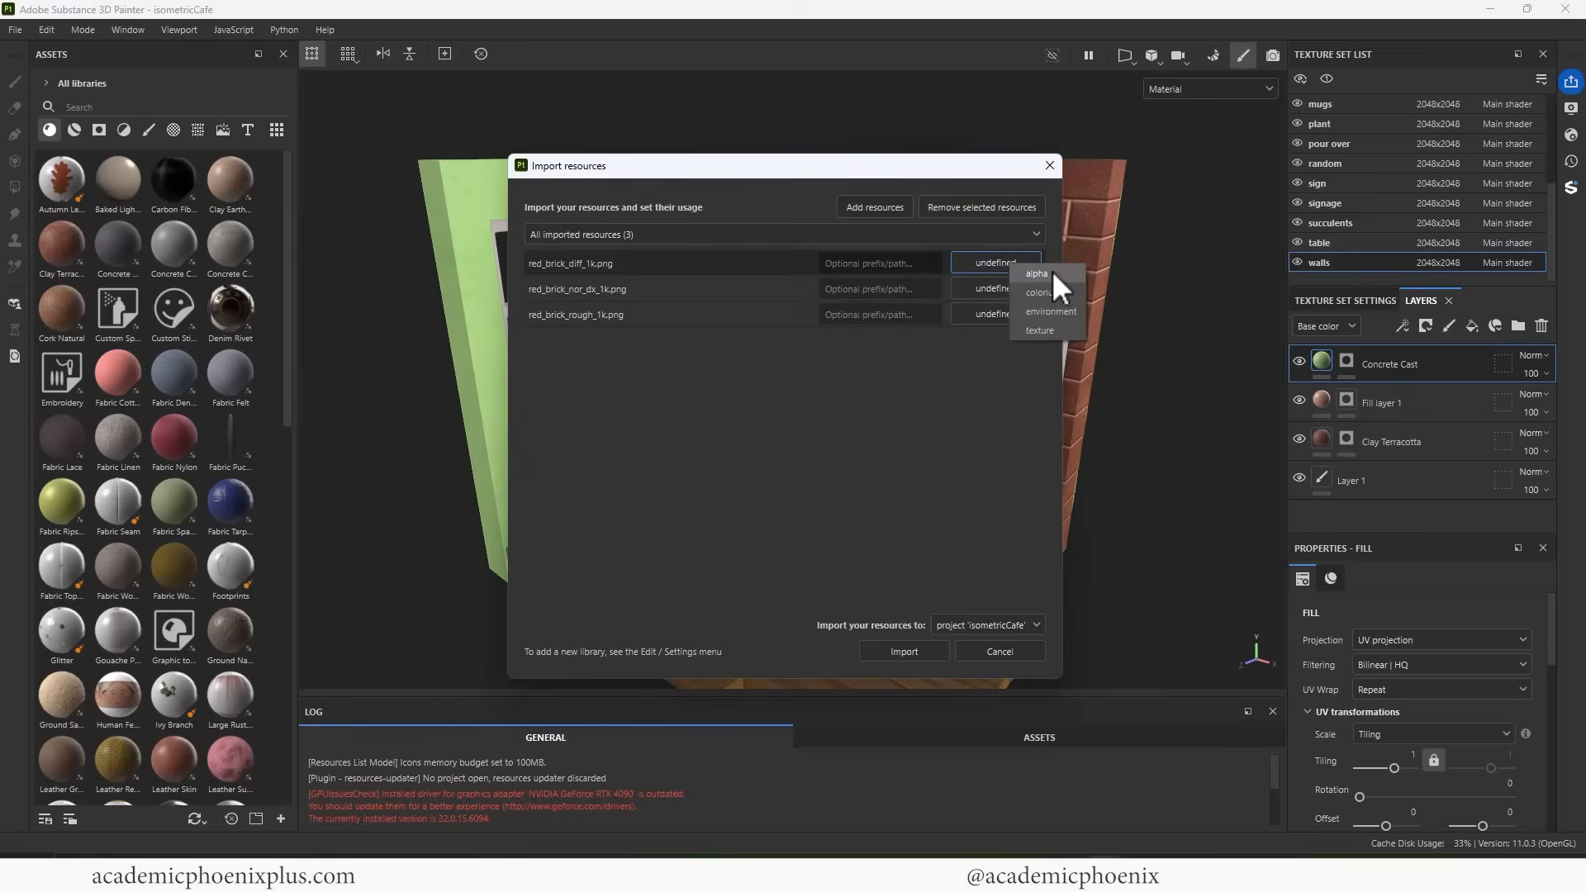
click(1042, 330)
click(1009, 289)
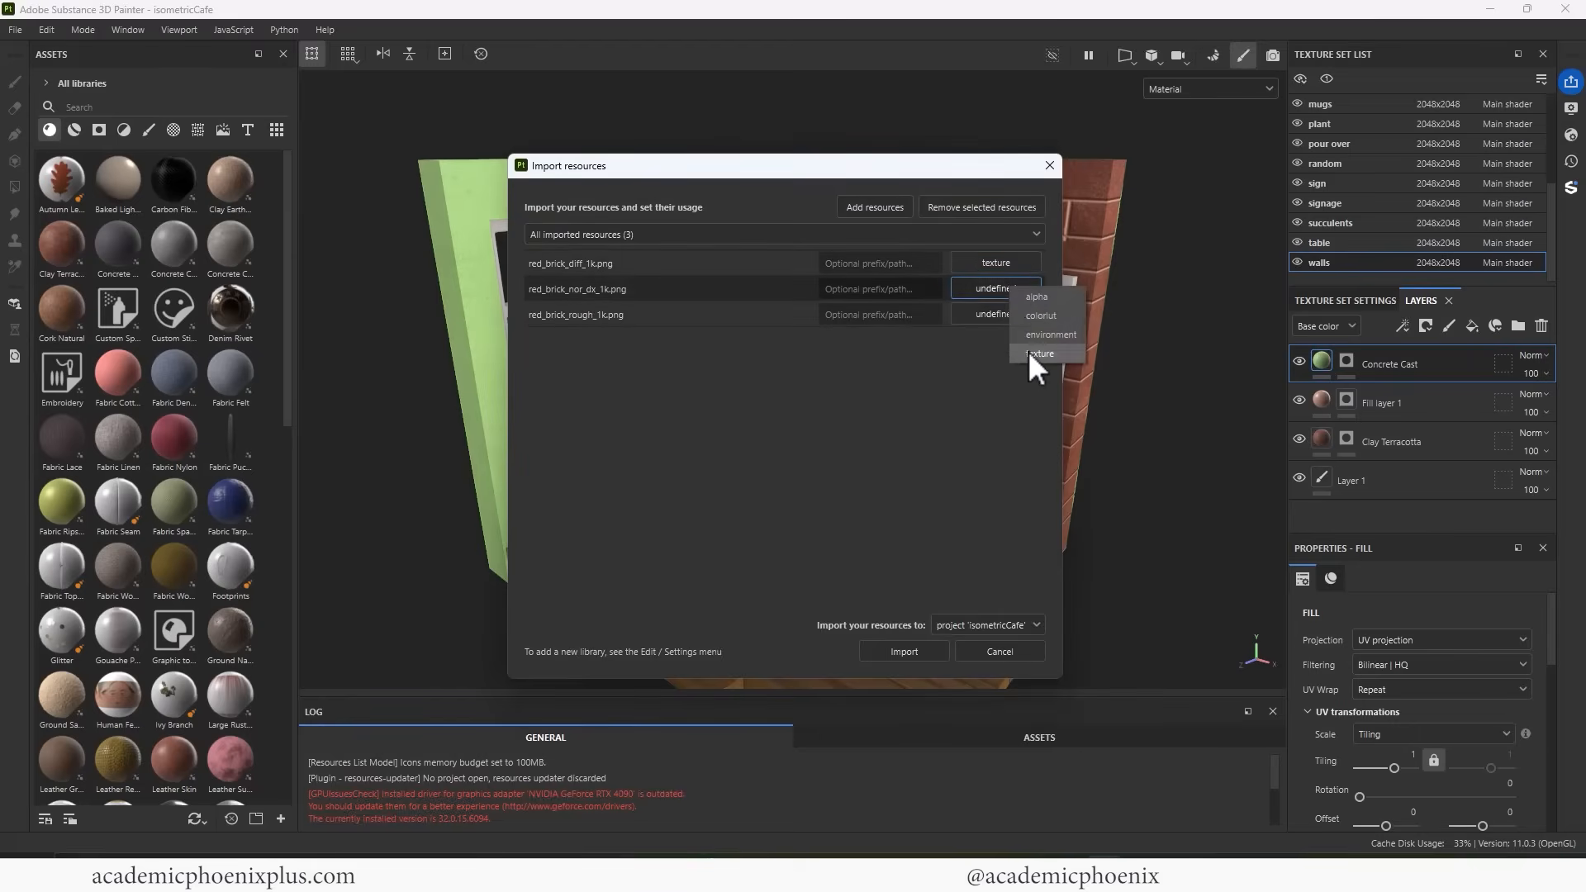
click(1032, 355)
click(996, 314)
click(1024, 384)
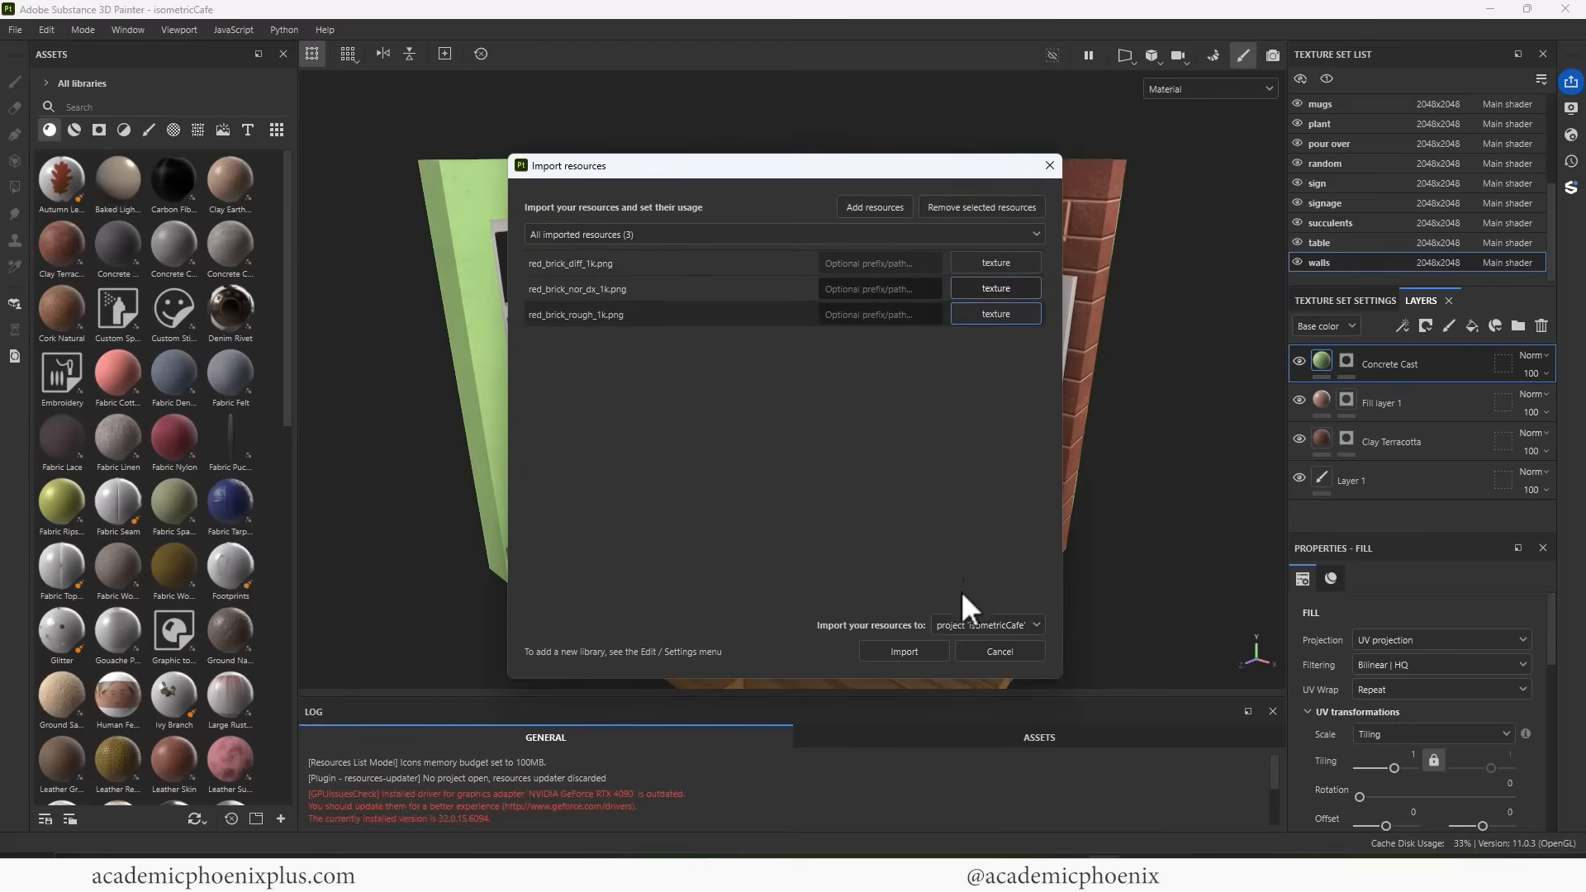
Import the three brick images into the project 'isometricCafe'
click(998, 626)
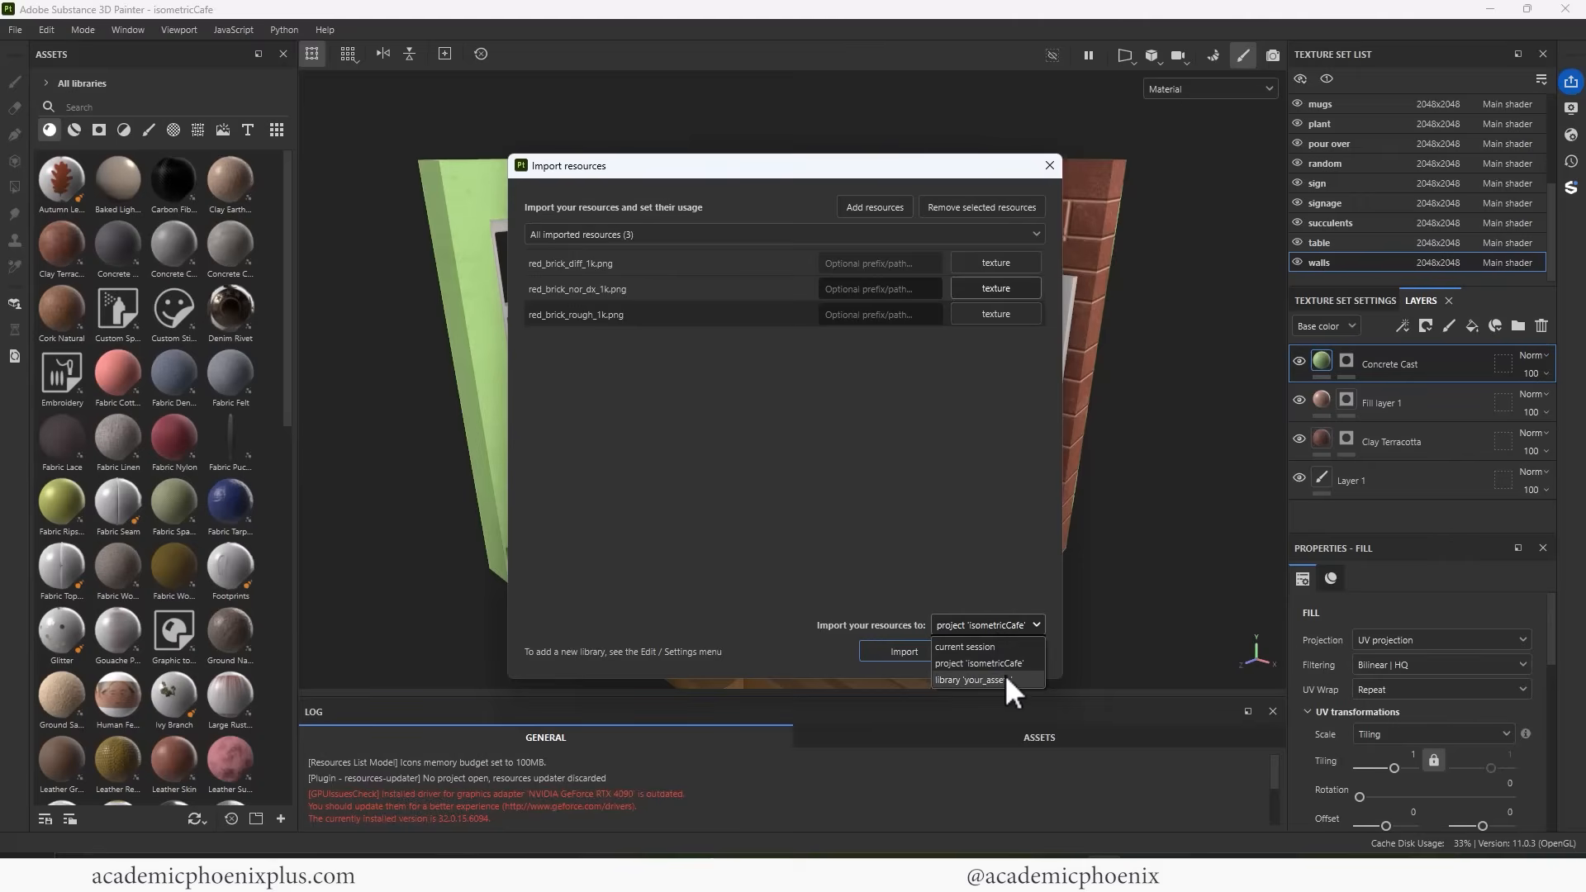
click(1009, 661)
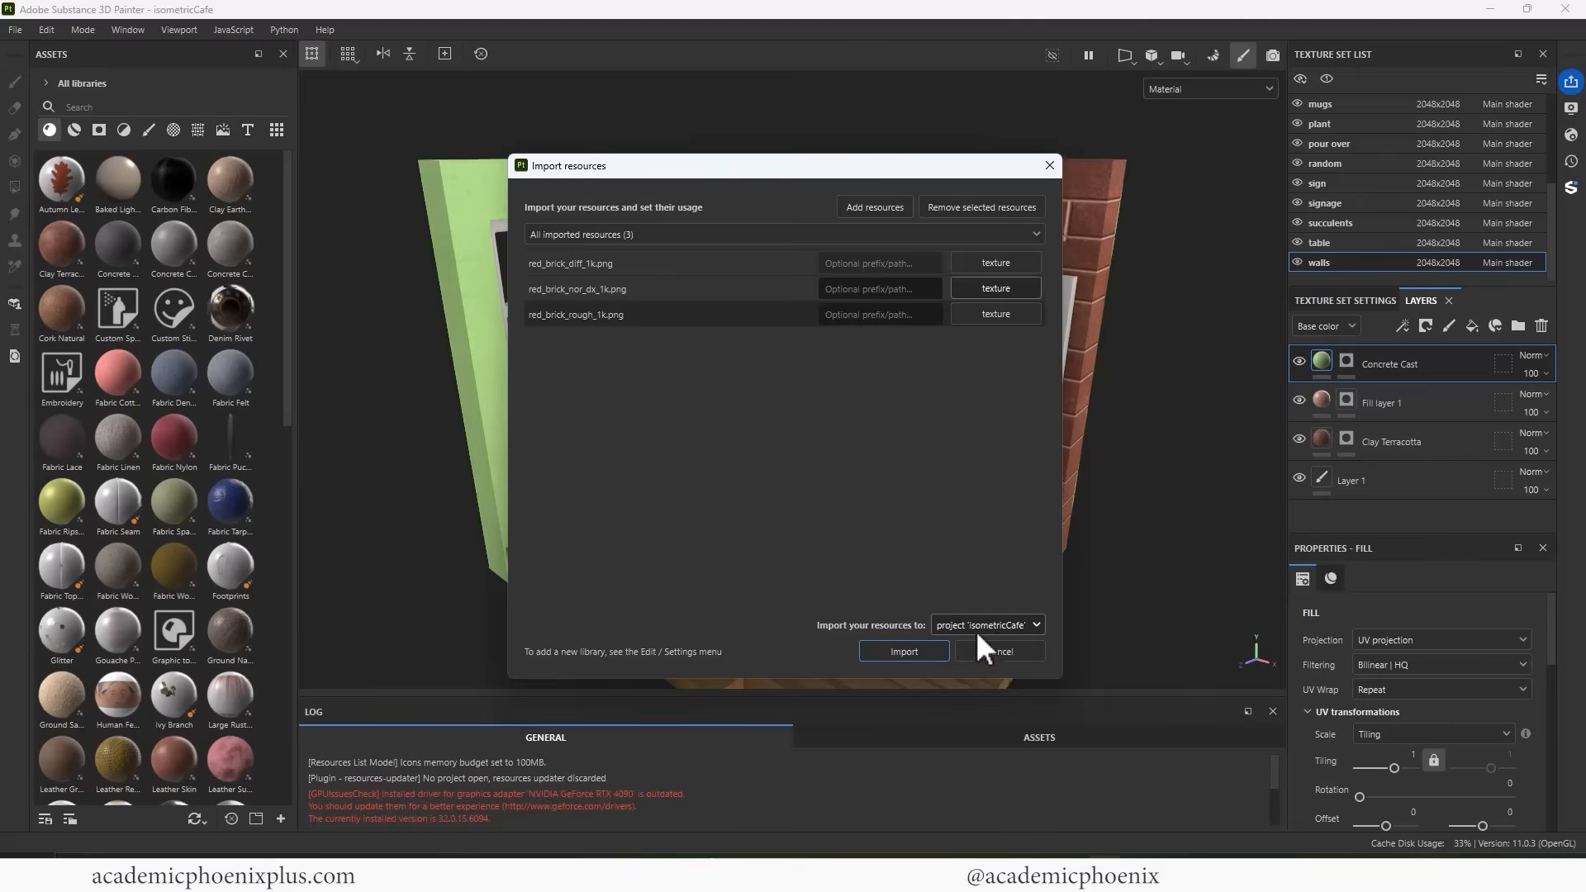
click(901, 651)
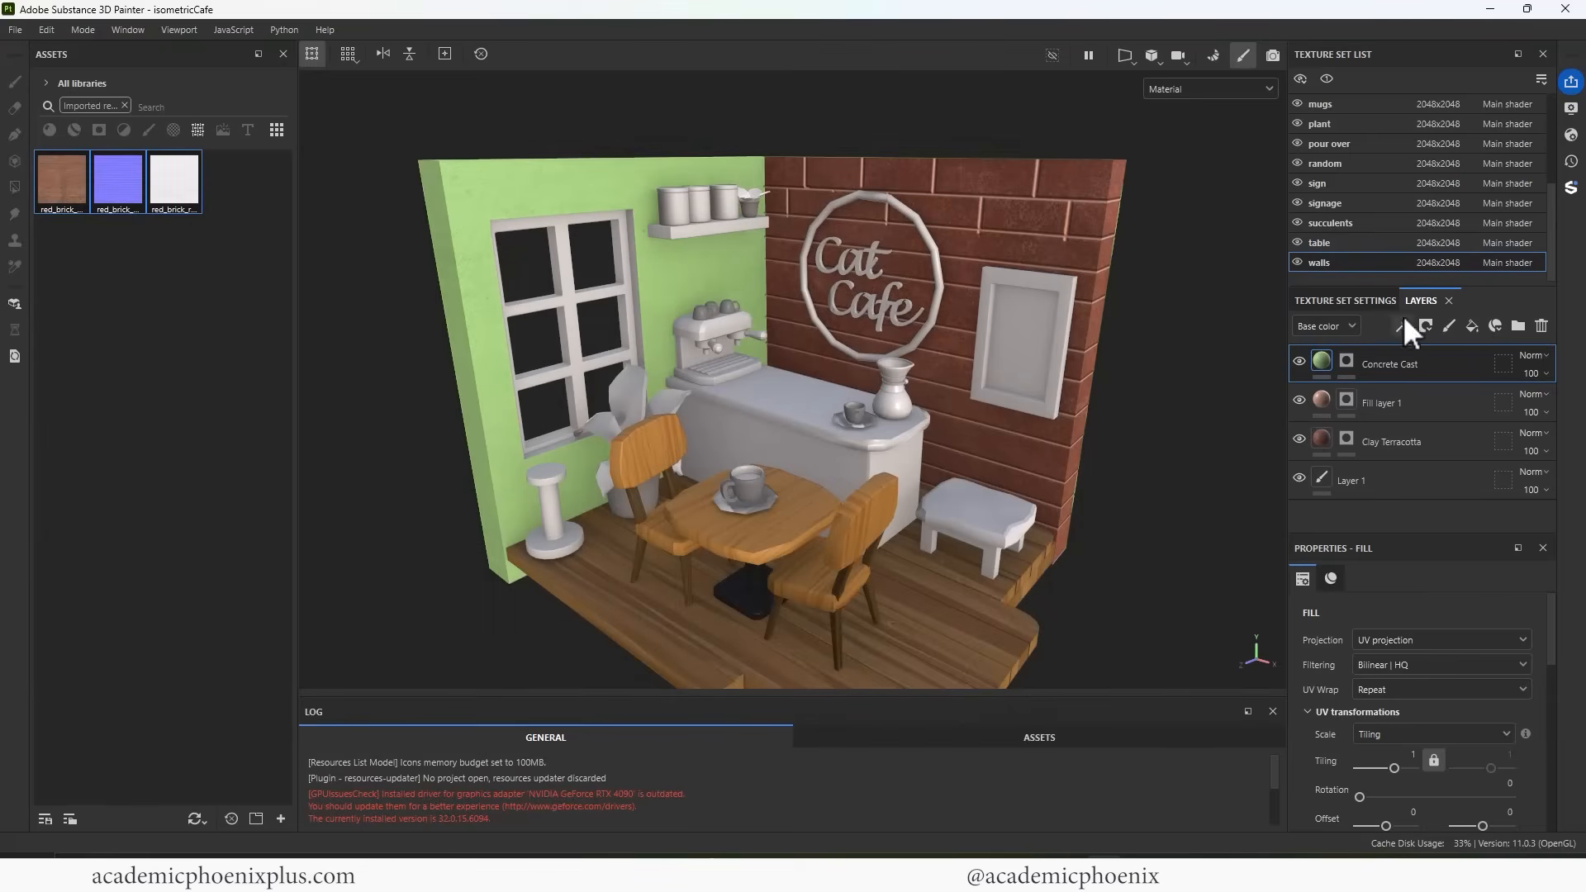
Add a fill layer above Concrete Cast in the walls texture set and hide it
click(1472, 326)
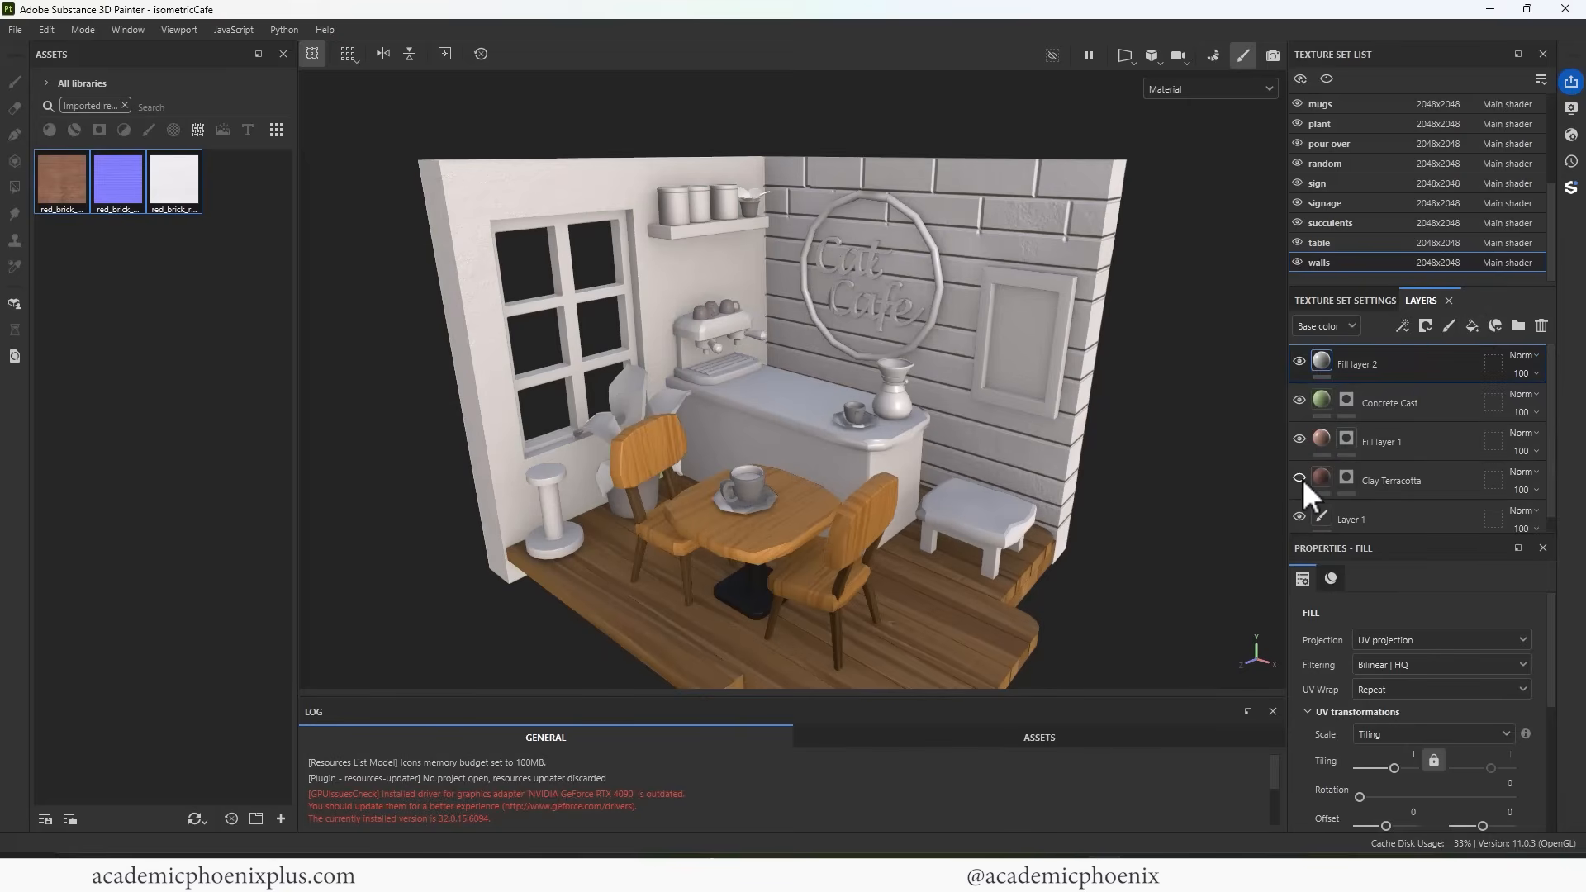
click(1299, 362)
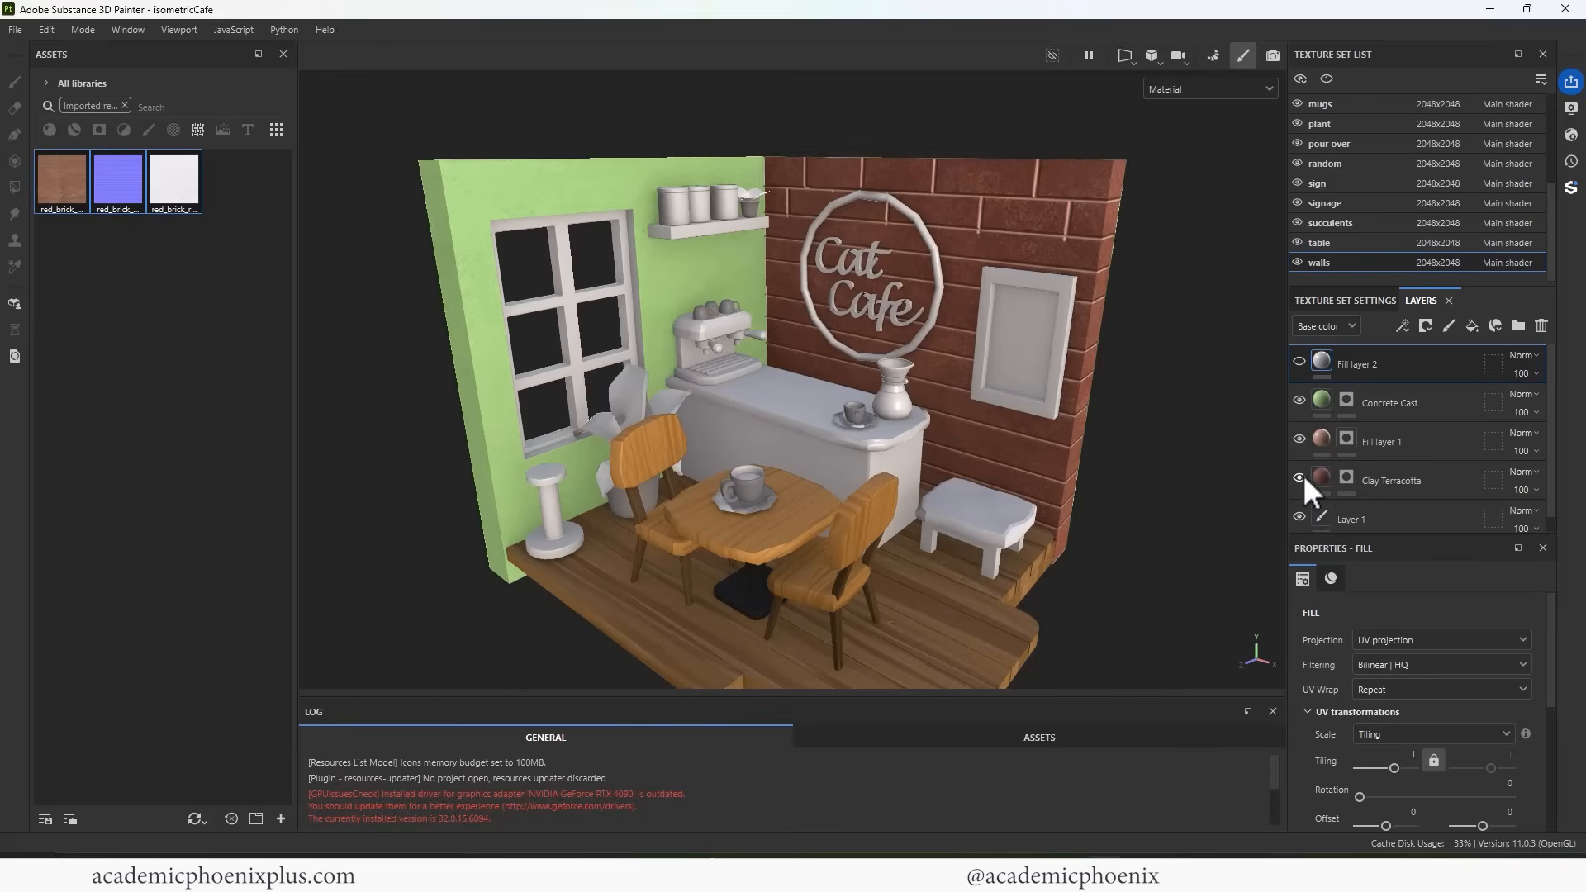
Hide the brick wall's Fill layer 1 and Clay Terracotta layers, leaving Concrete Cast visible
click(1299, 476)
click(1300, 471)
click(1299, 439)
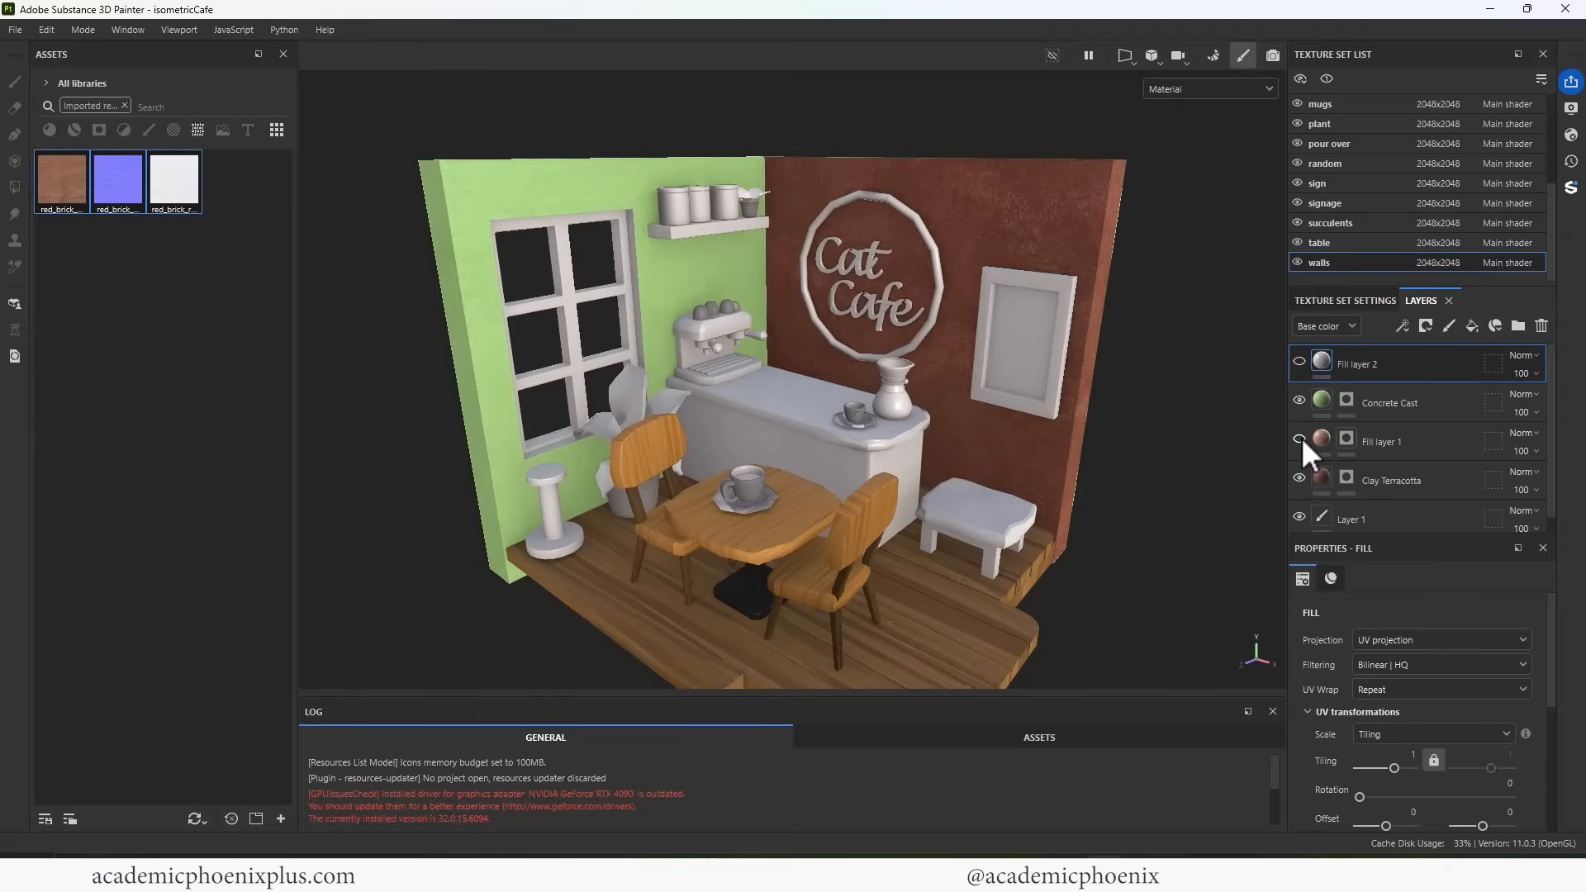
click(1296, 398)
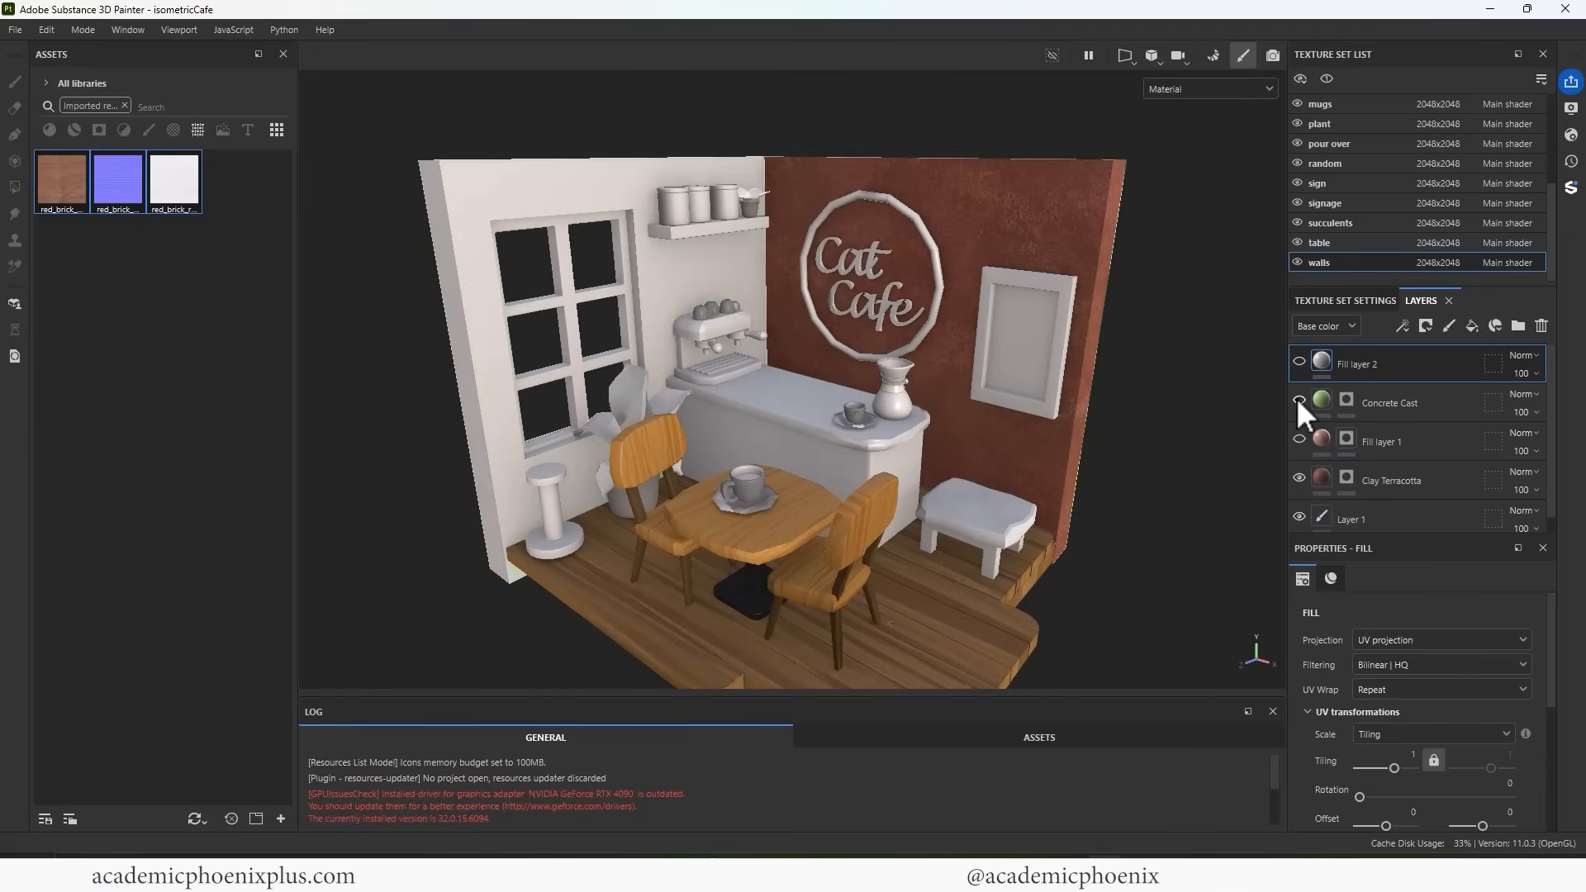
click(1297, 397)
click(1297, 474)
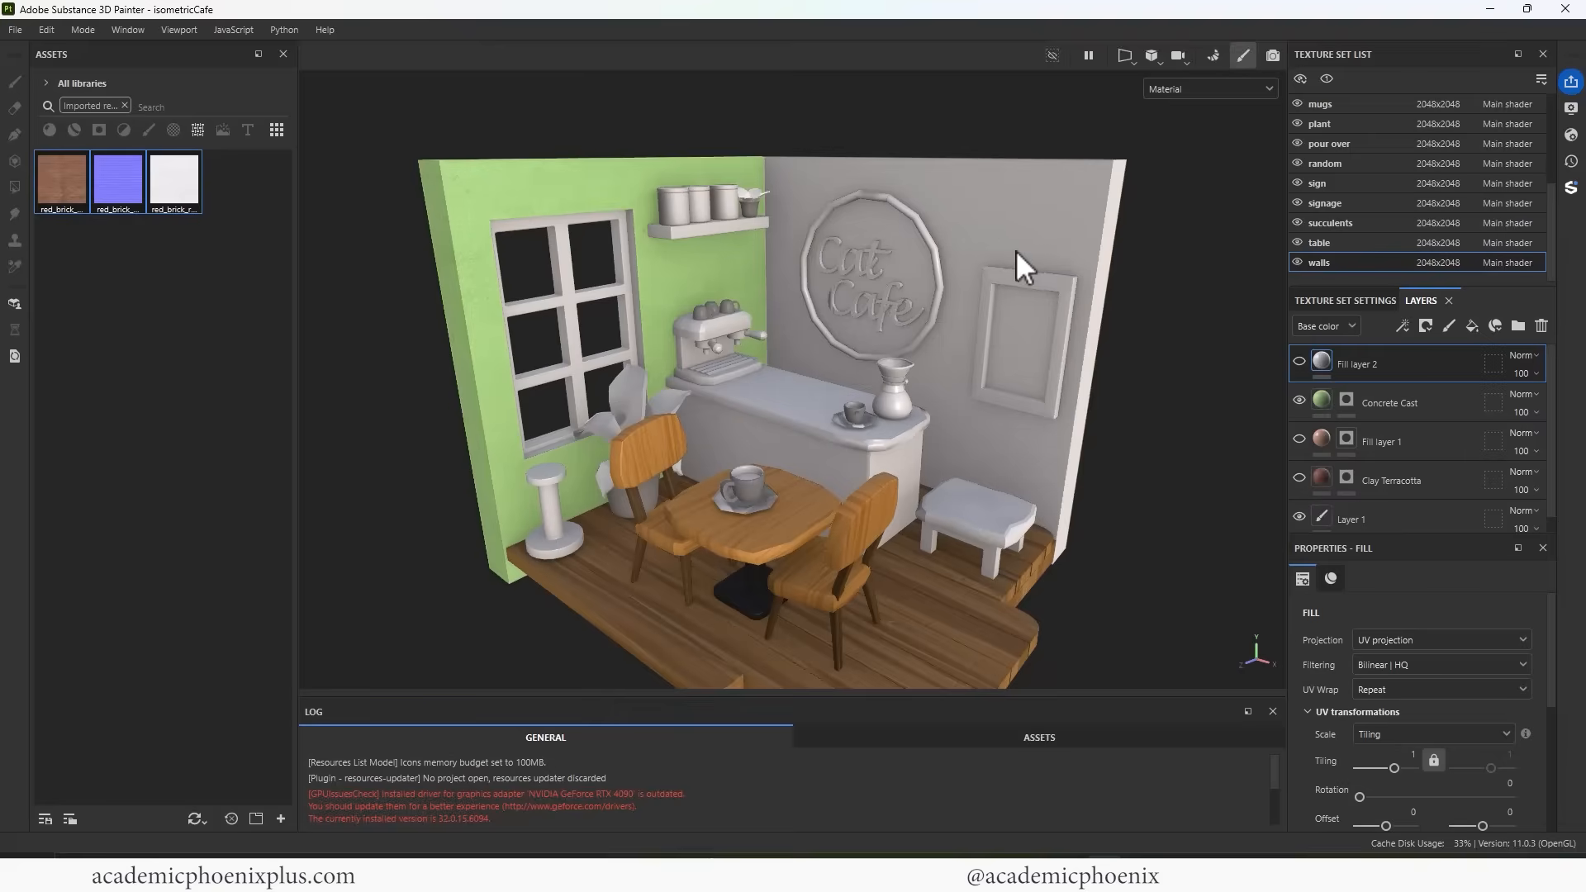
Show Fill layer 2 in the walls texture set and give it a black mask
click(1299, 362)
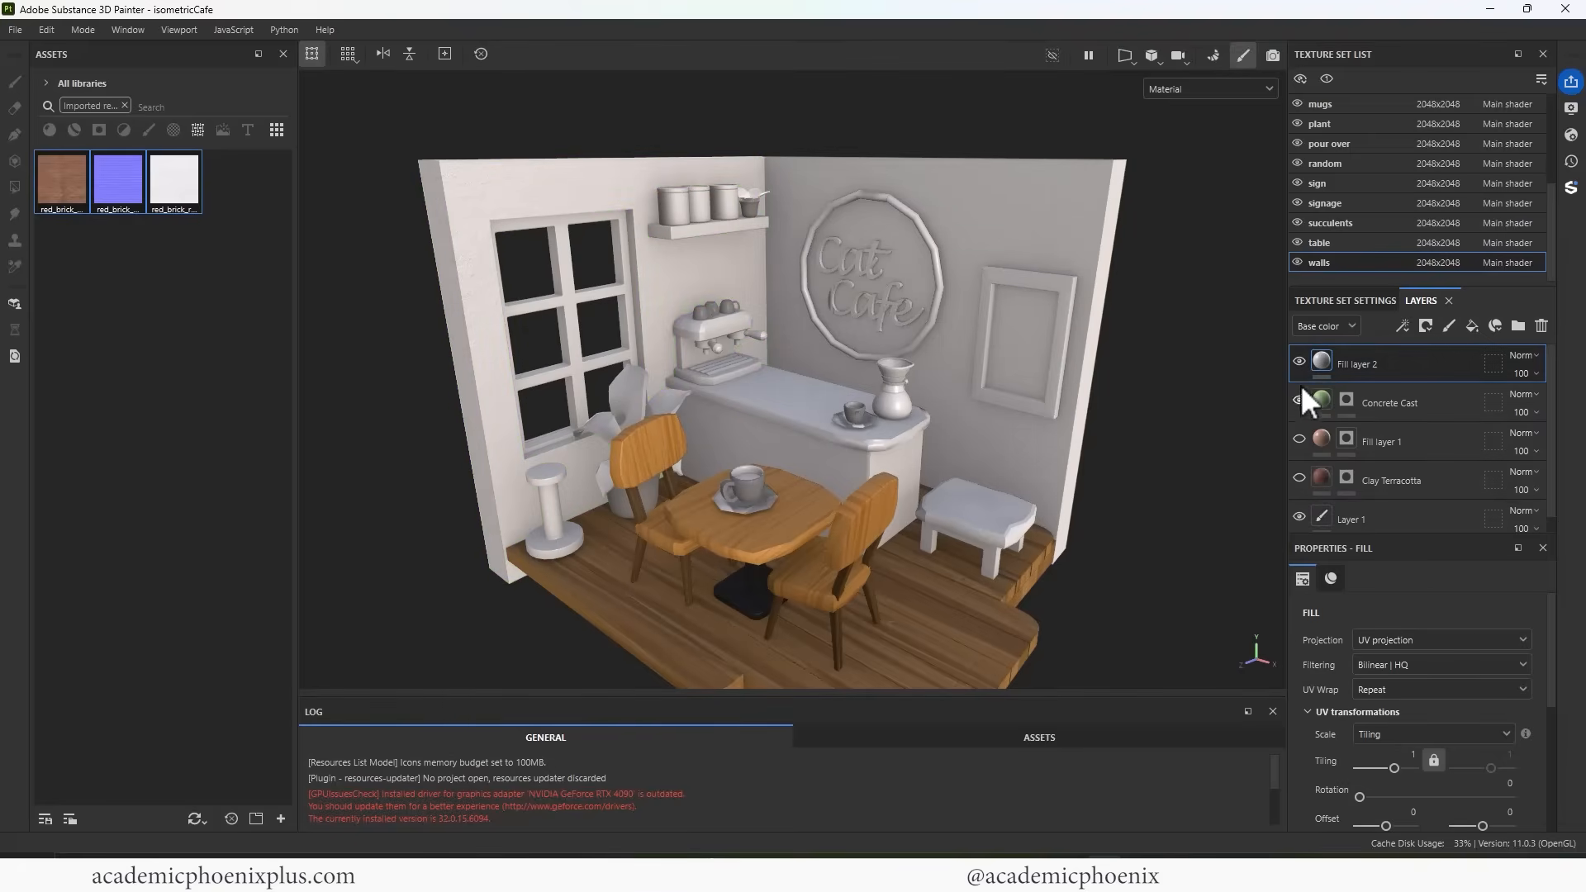
right_click(1324, 369)
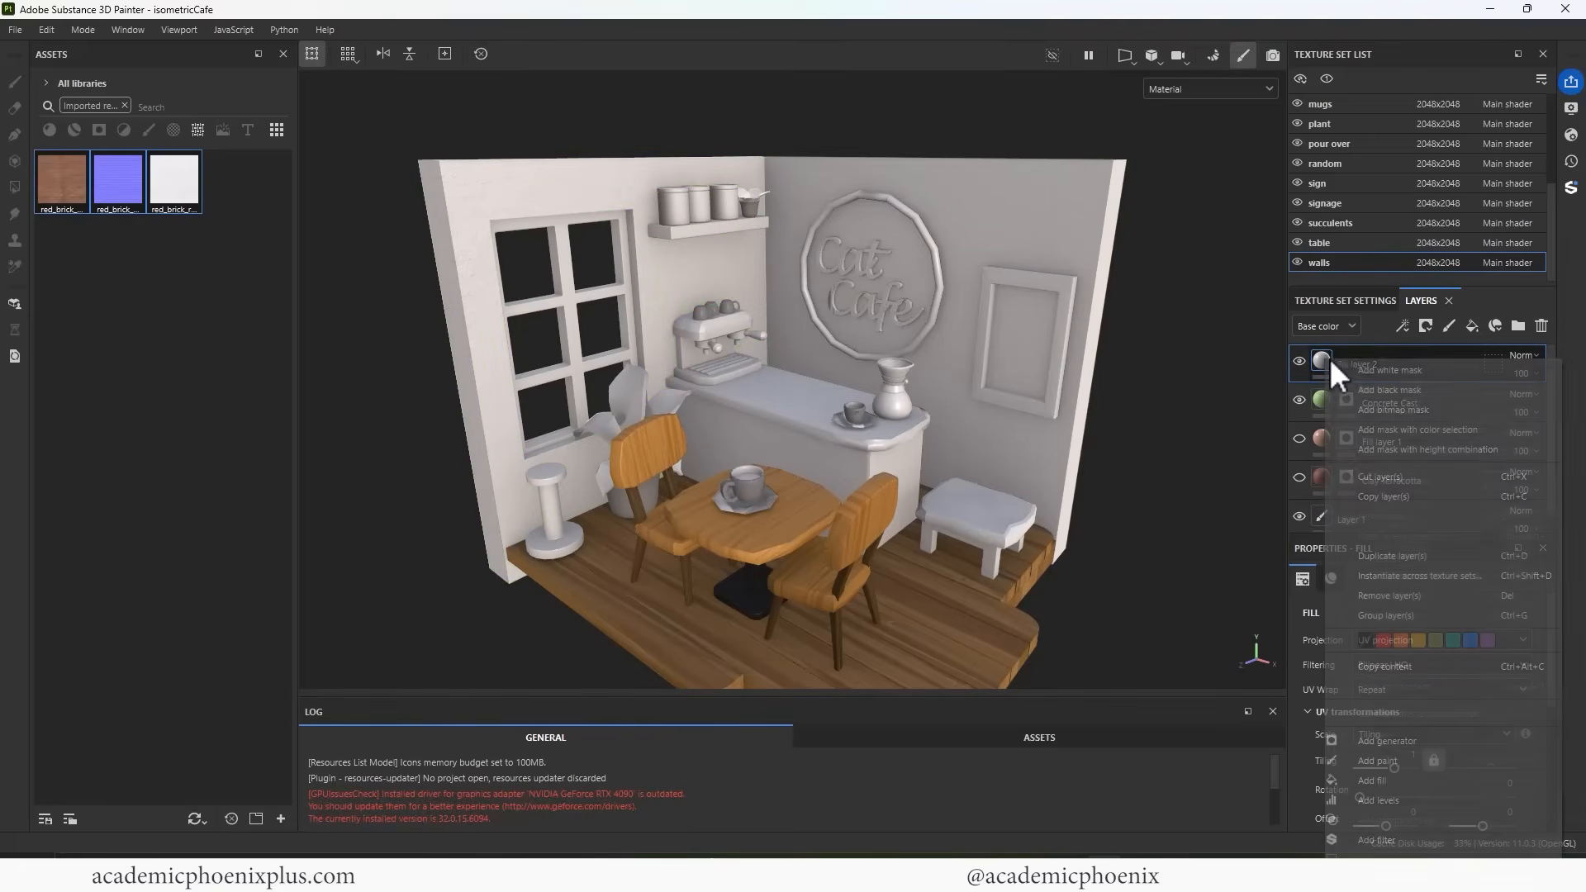
click(1391, 388)
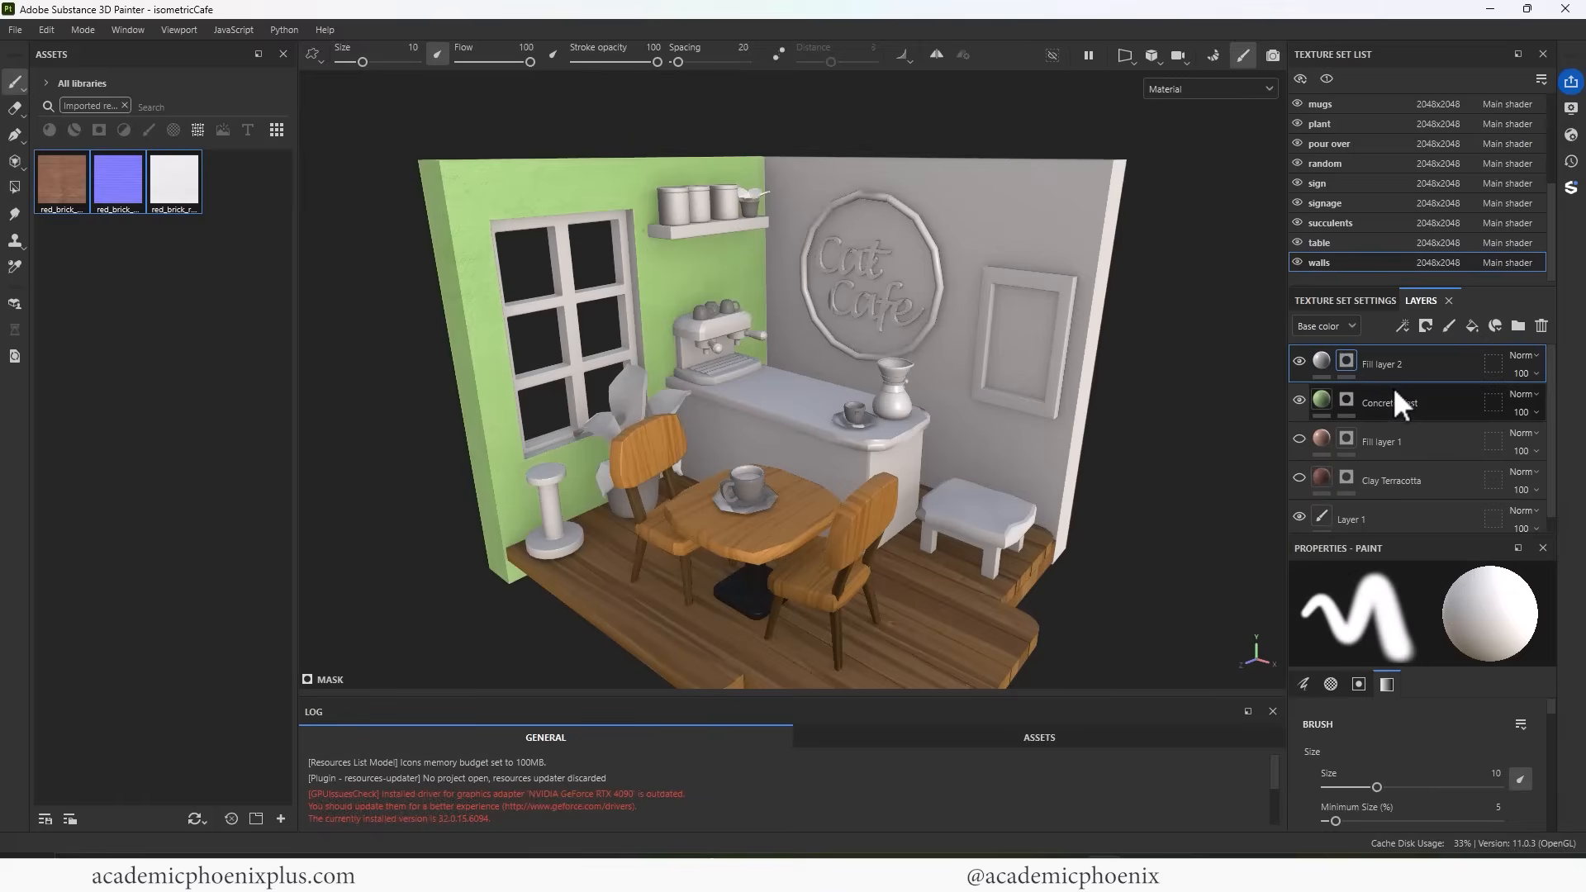
With 3D and UV views side by side, polygon-fill Fill layer 2's mask on the Cat Cafe wall face and its top edge
key(F1)
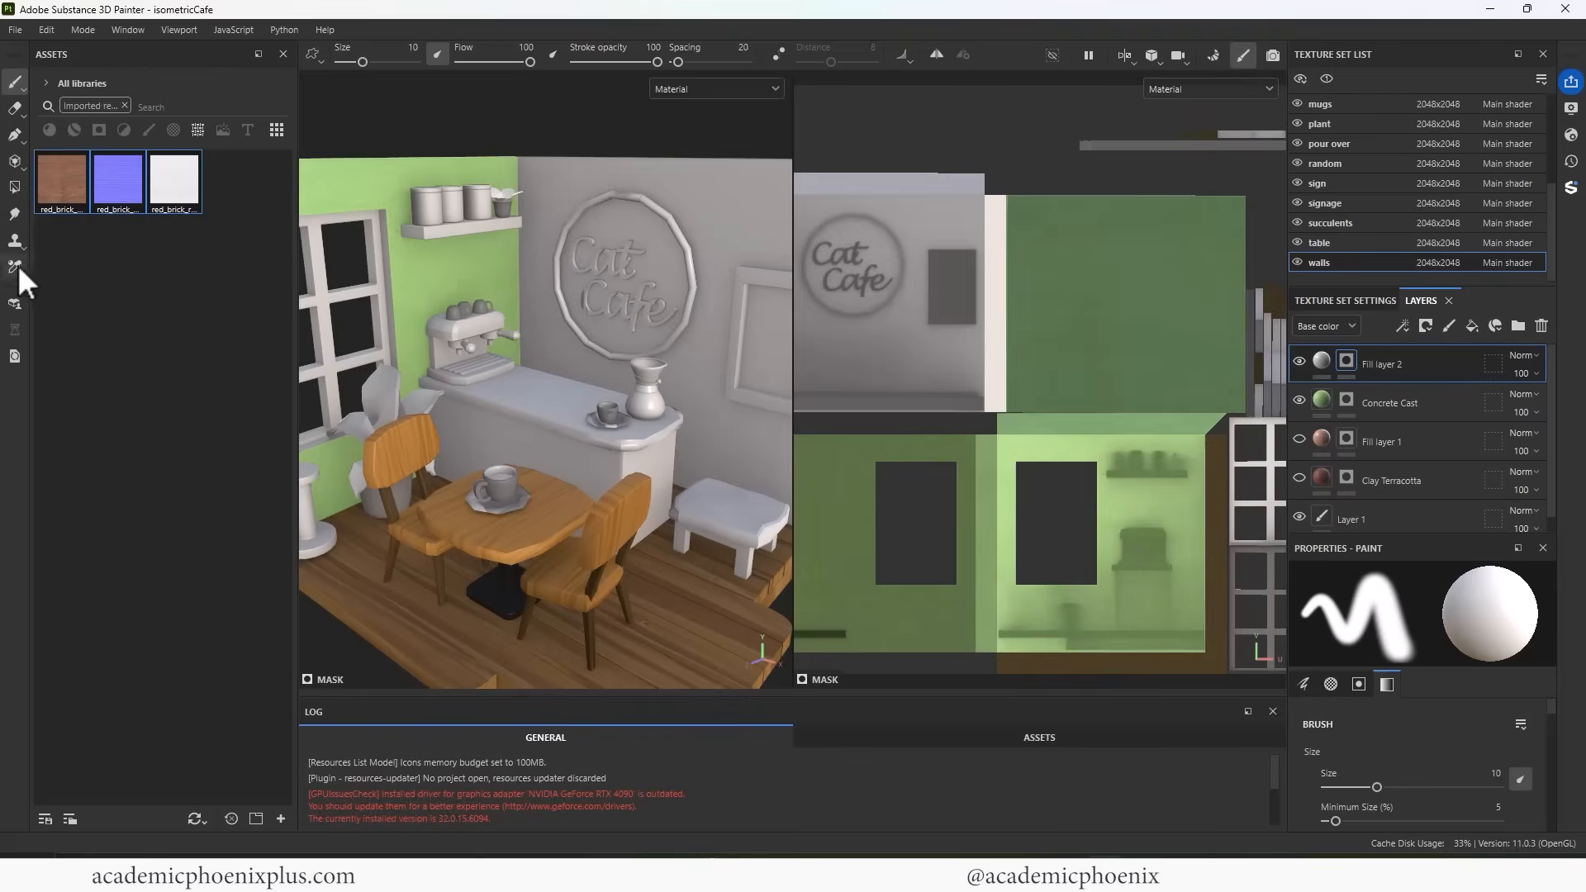
click(16, 188)
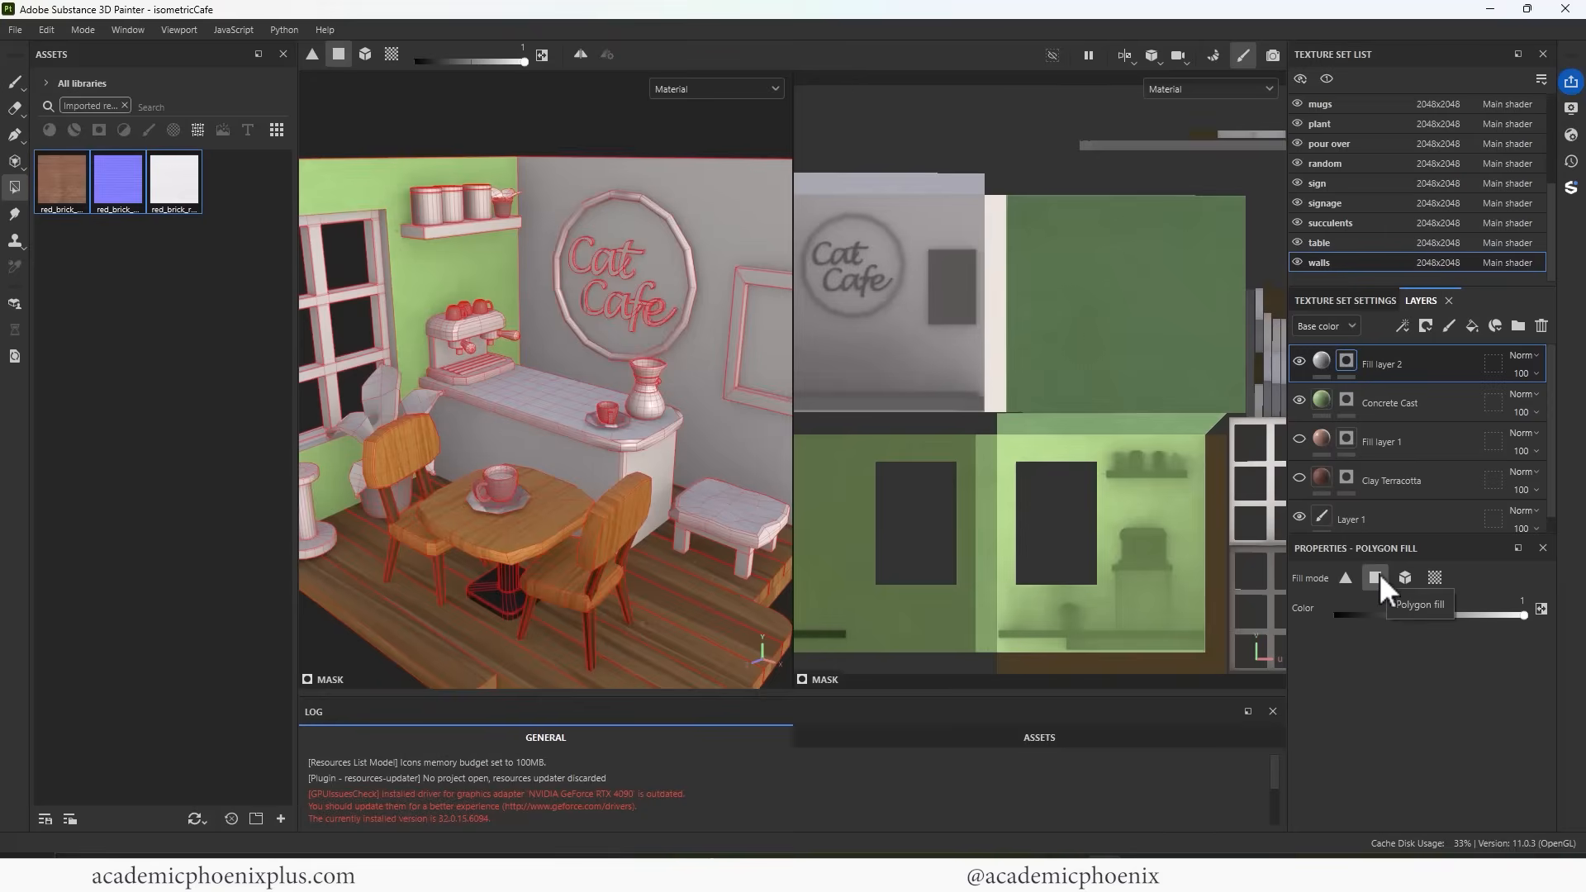
mouse_move(1013, 194)
middle_down()
mouse_move(1055, 184)
mouse_move(1037, 201)
middle_up()
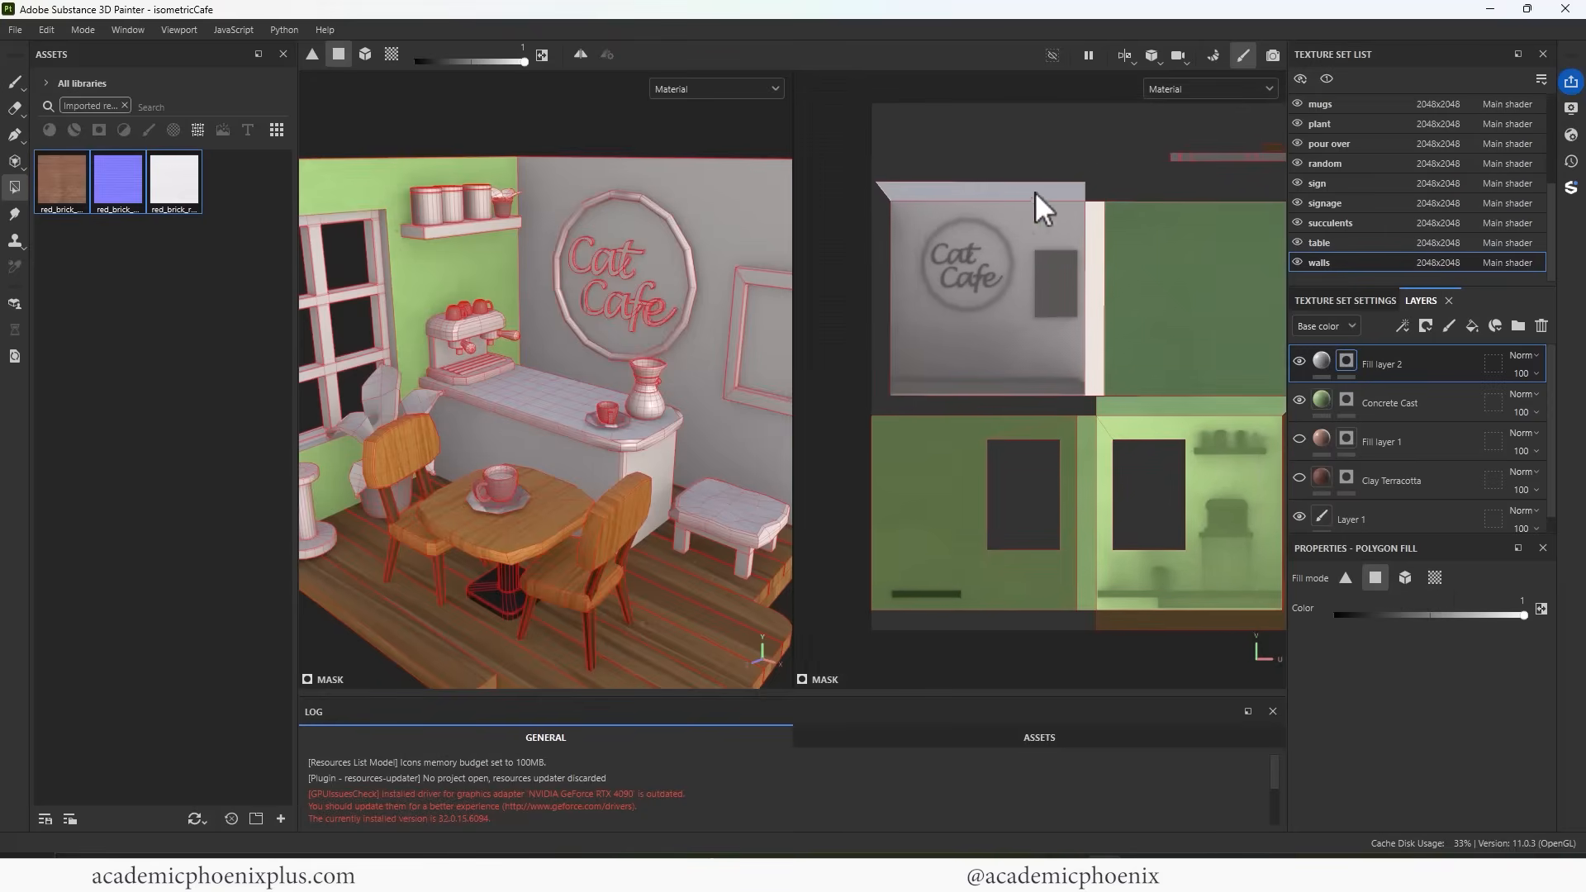
Set the base color of Fill layer 2 to red, E92323
click(1321, 363)
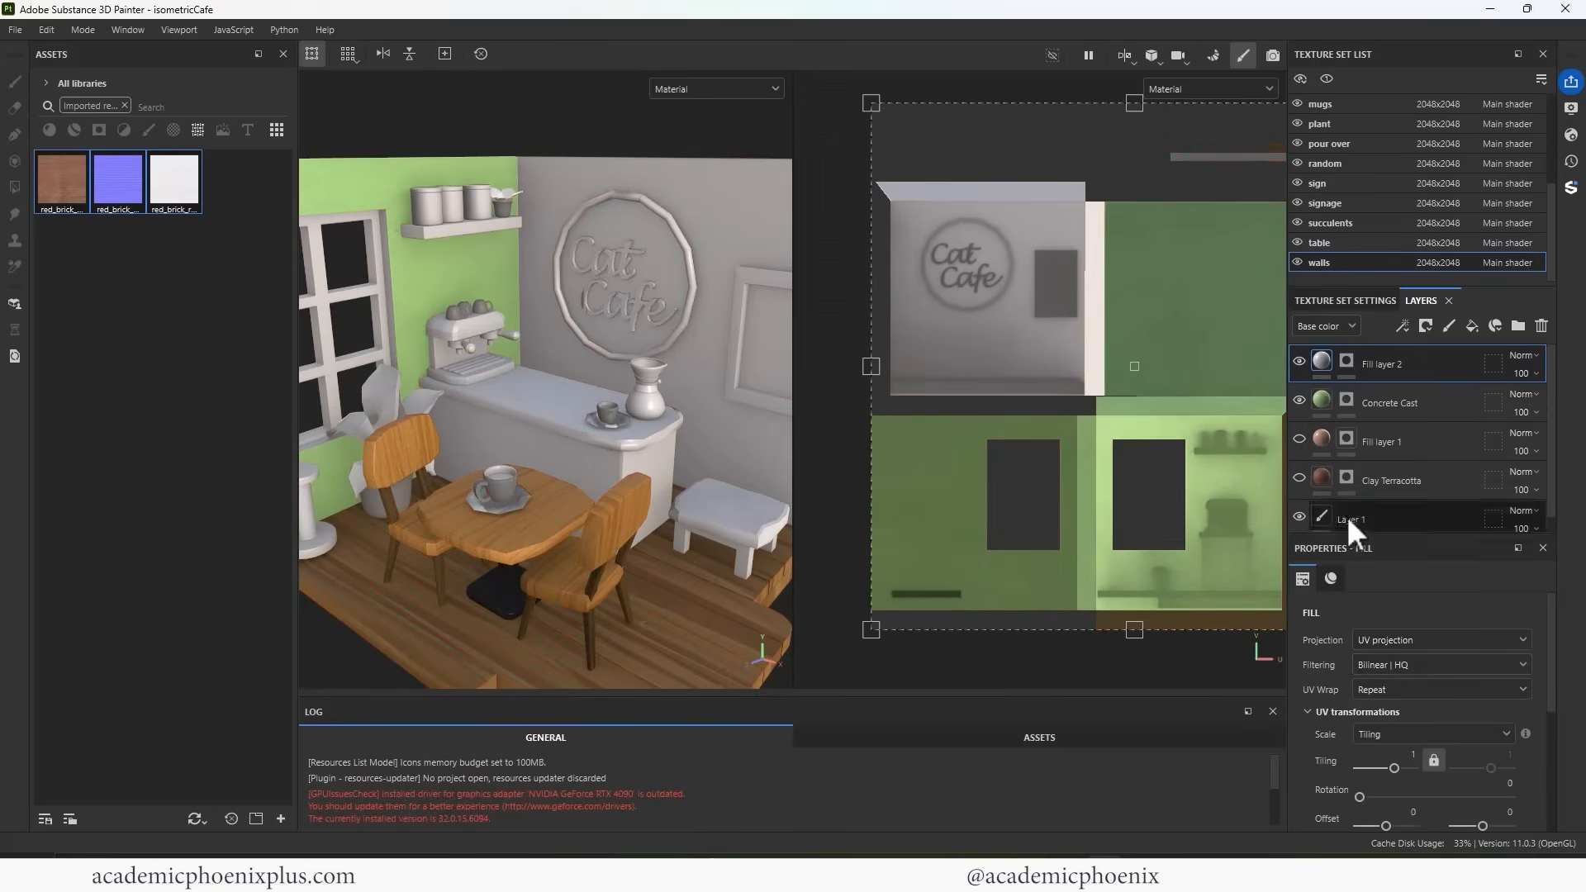
scroll(1553, 710, down, 5)
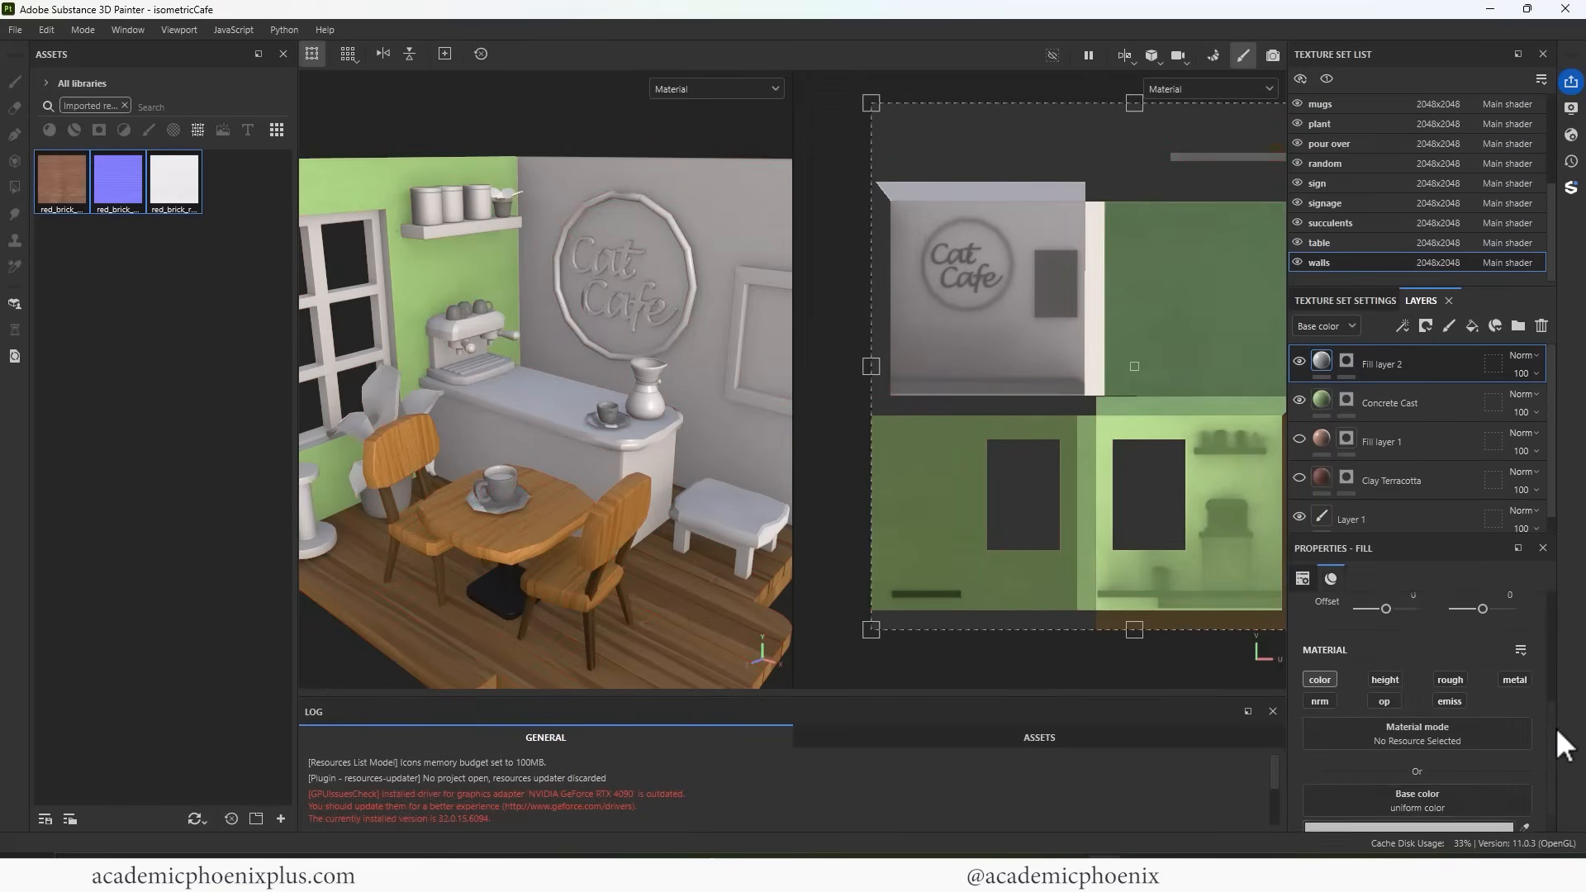
click(1437, 811)
click(1363, 599)
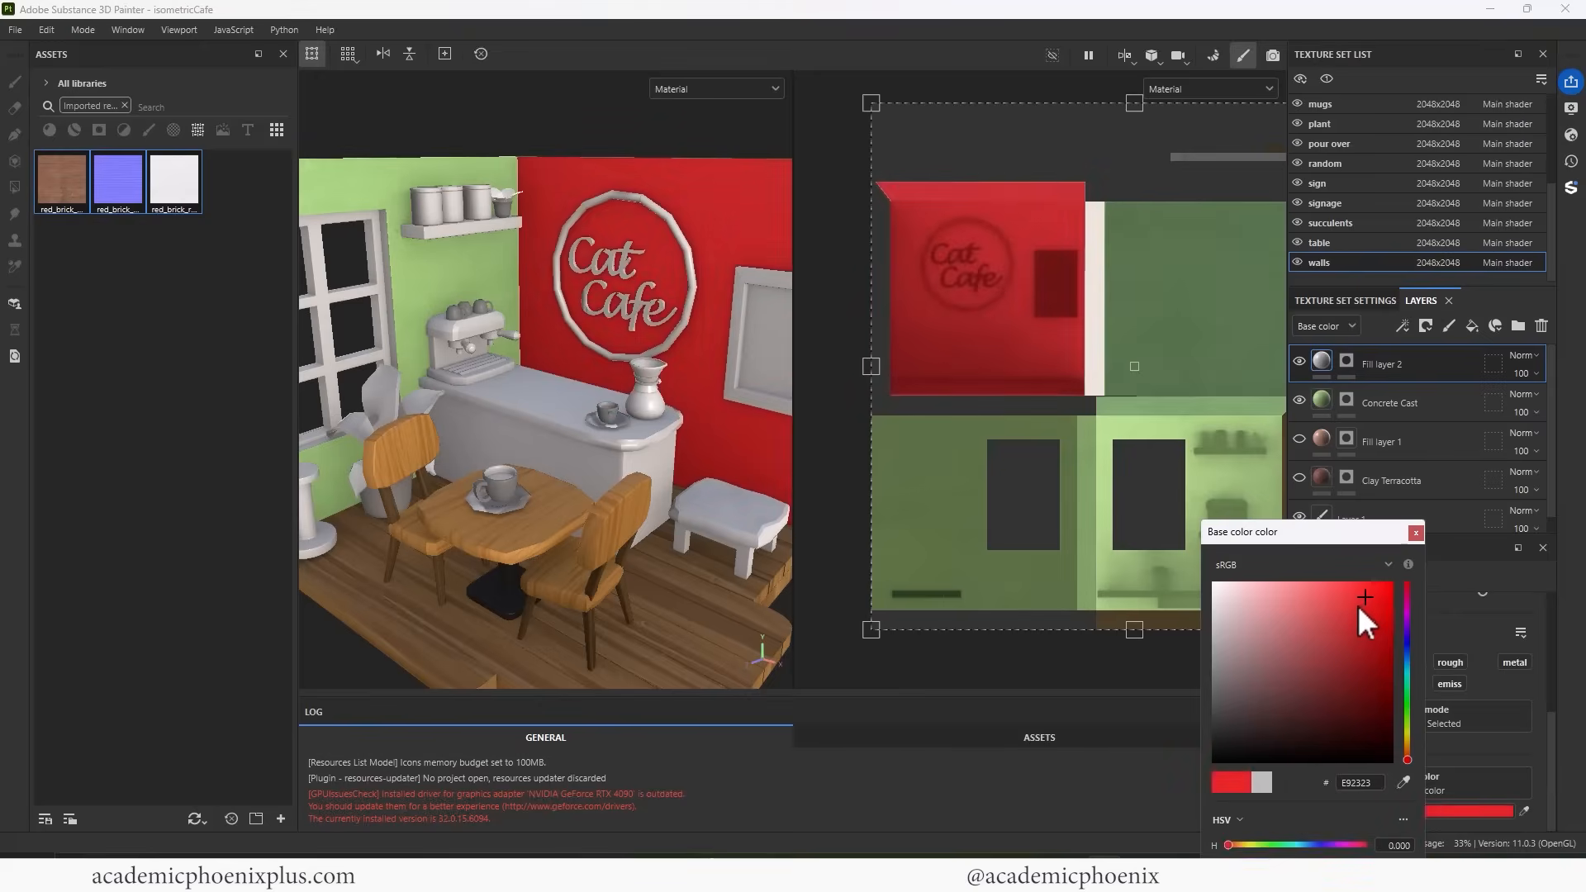
click(1416, 532)
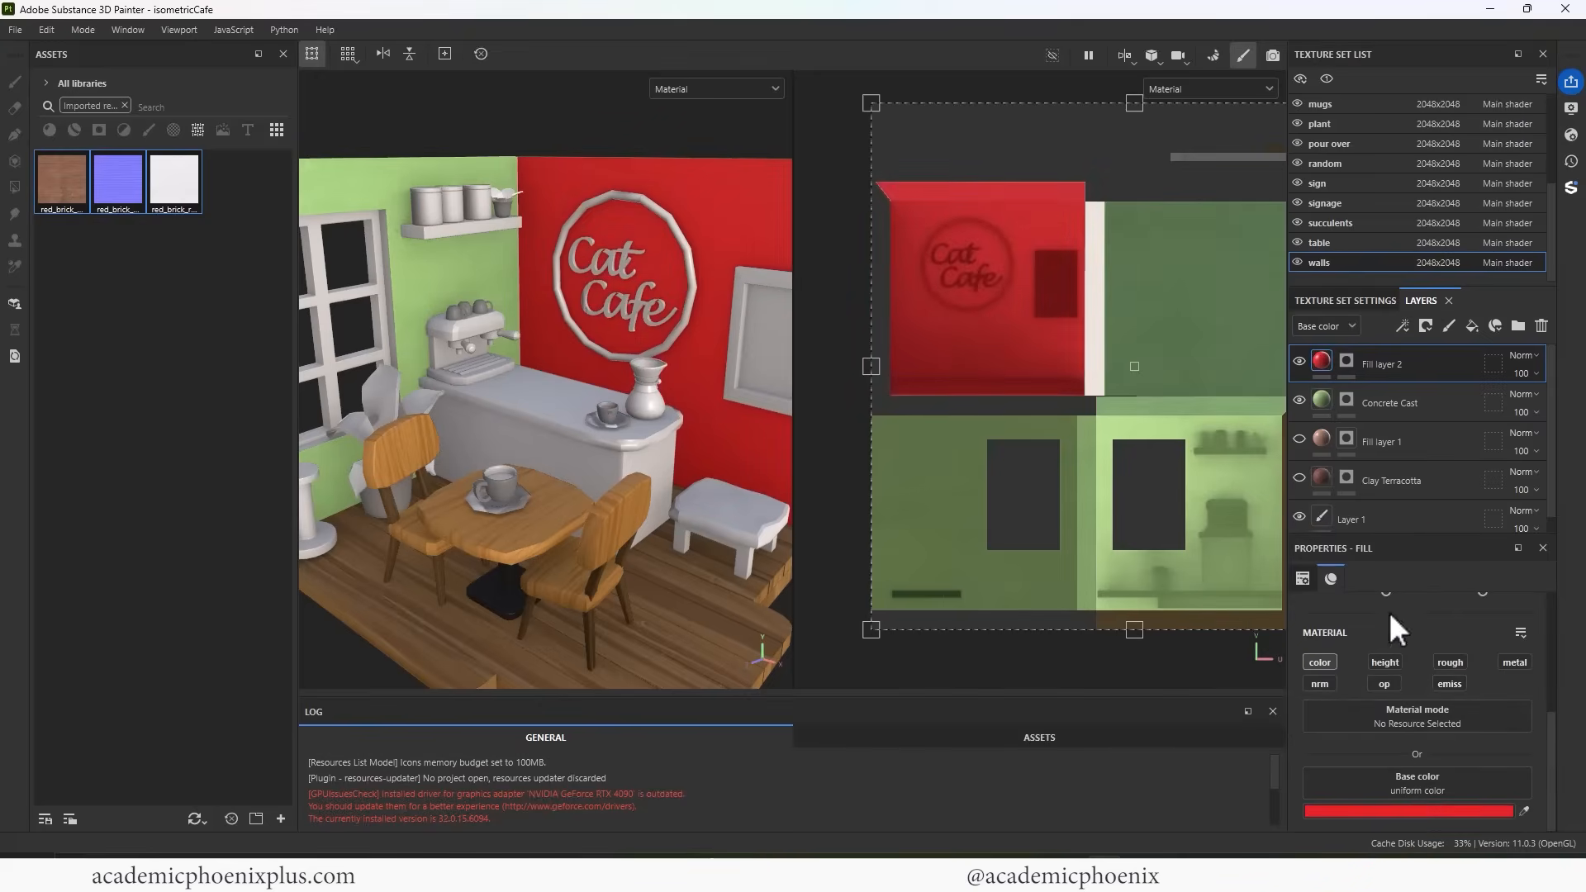
Polygon-fill the narrow side strip of the Cat Cafe wall into Fill layer 2's mask in the UV view
click(1345, 362)
key(4)
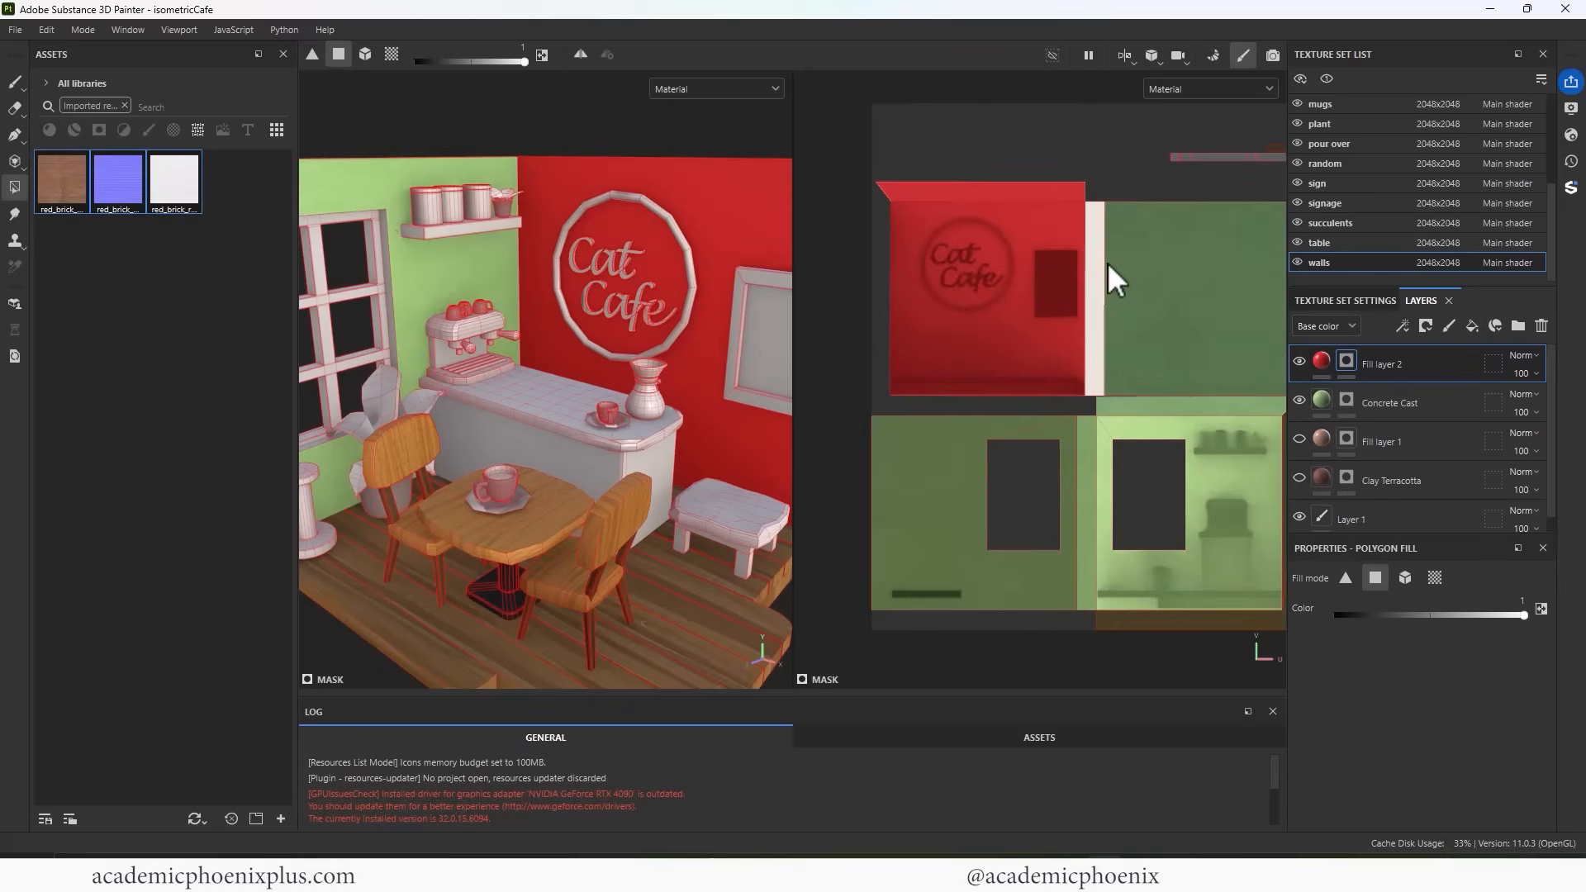
click(1088, 261)
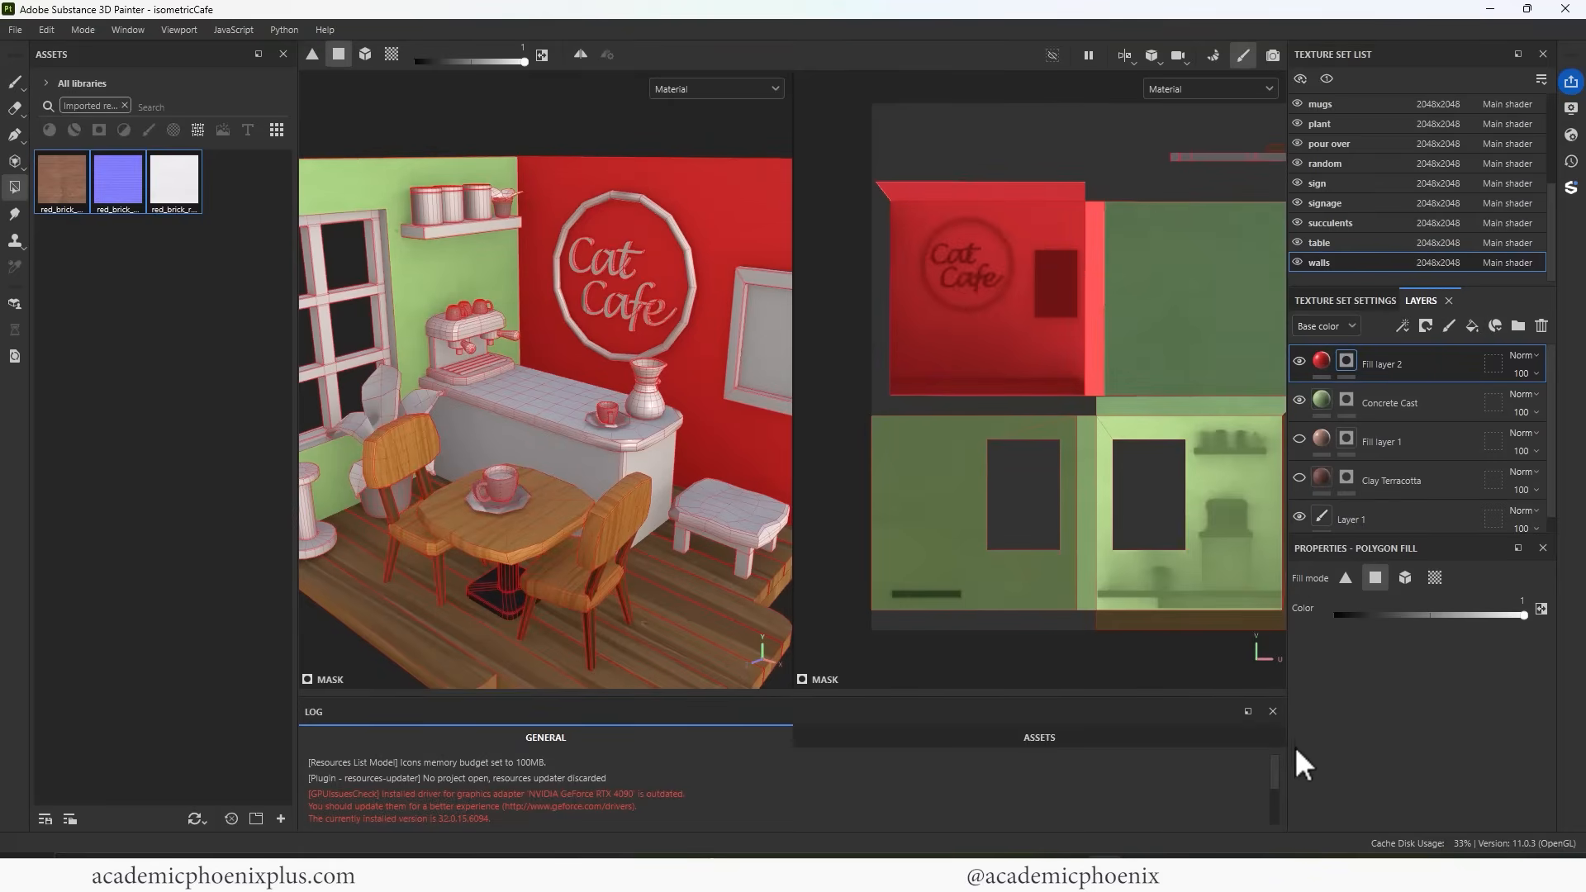
Assign red_brick_diff_1k, red_brick_nor_dx_1k and red_brick_rough_1k to Fill layer 2's base color, normal and roughness channels
click(1321, 360)
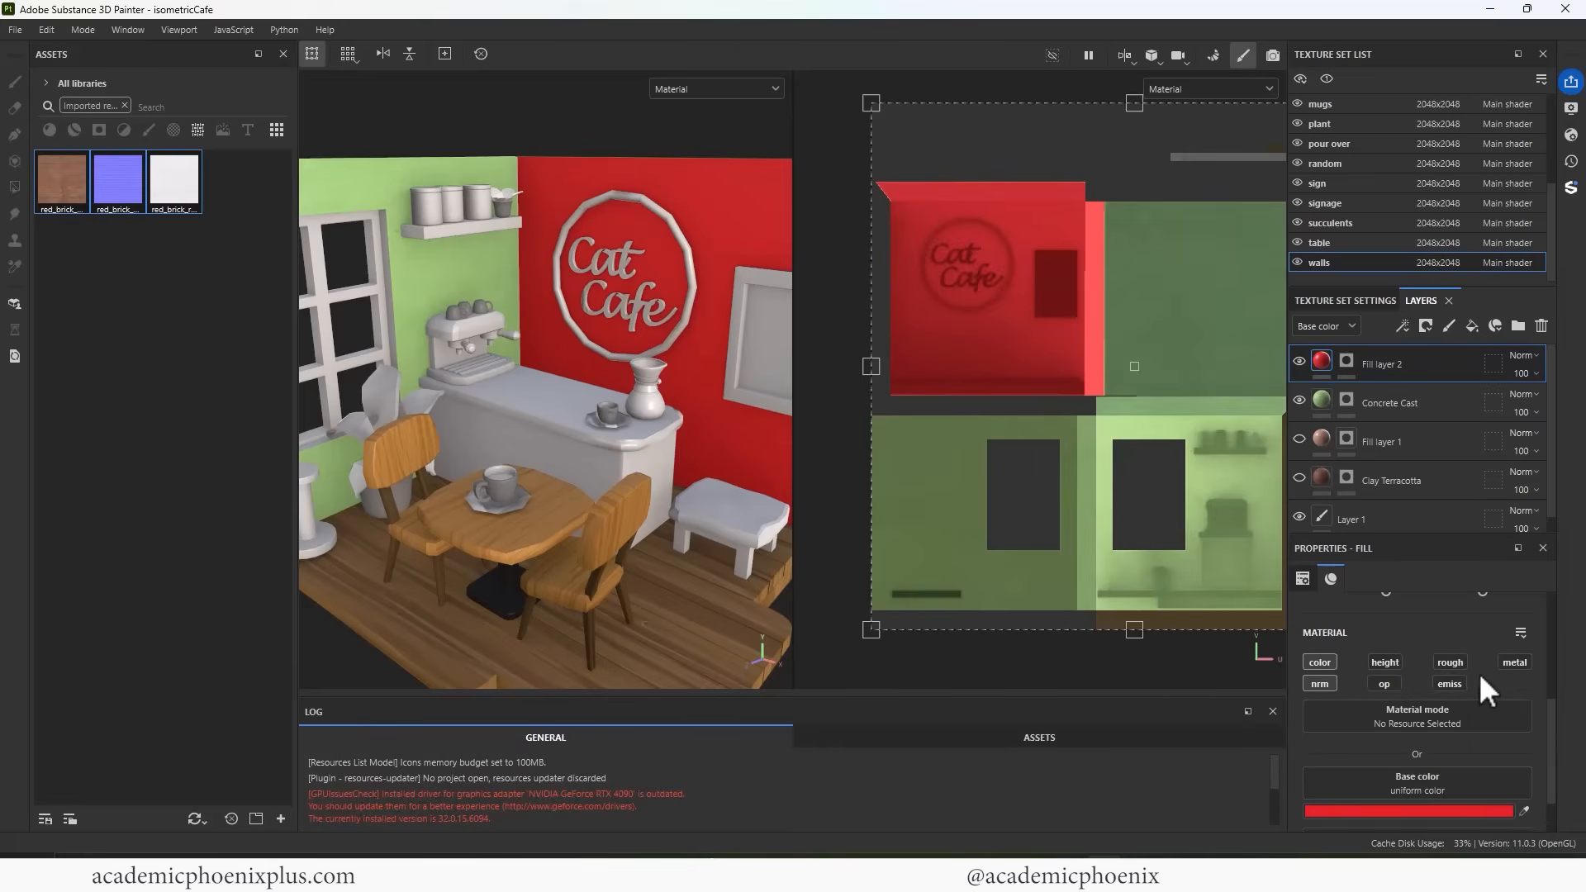
drag(1554, 702, 1554, 758)
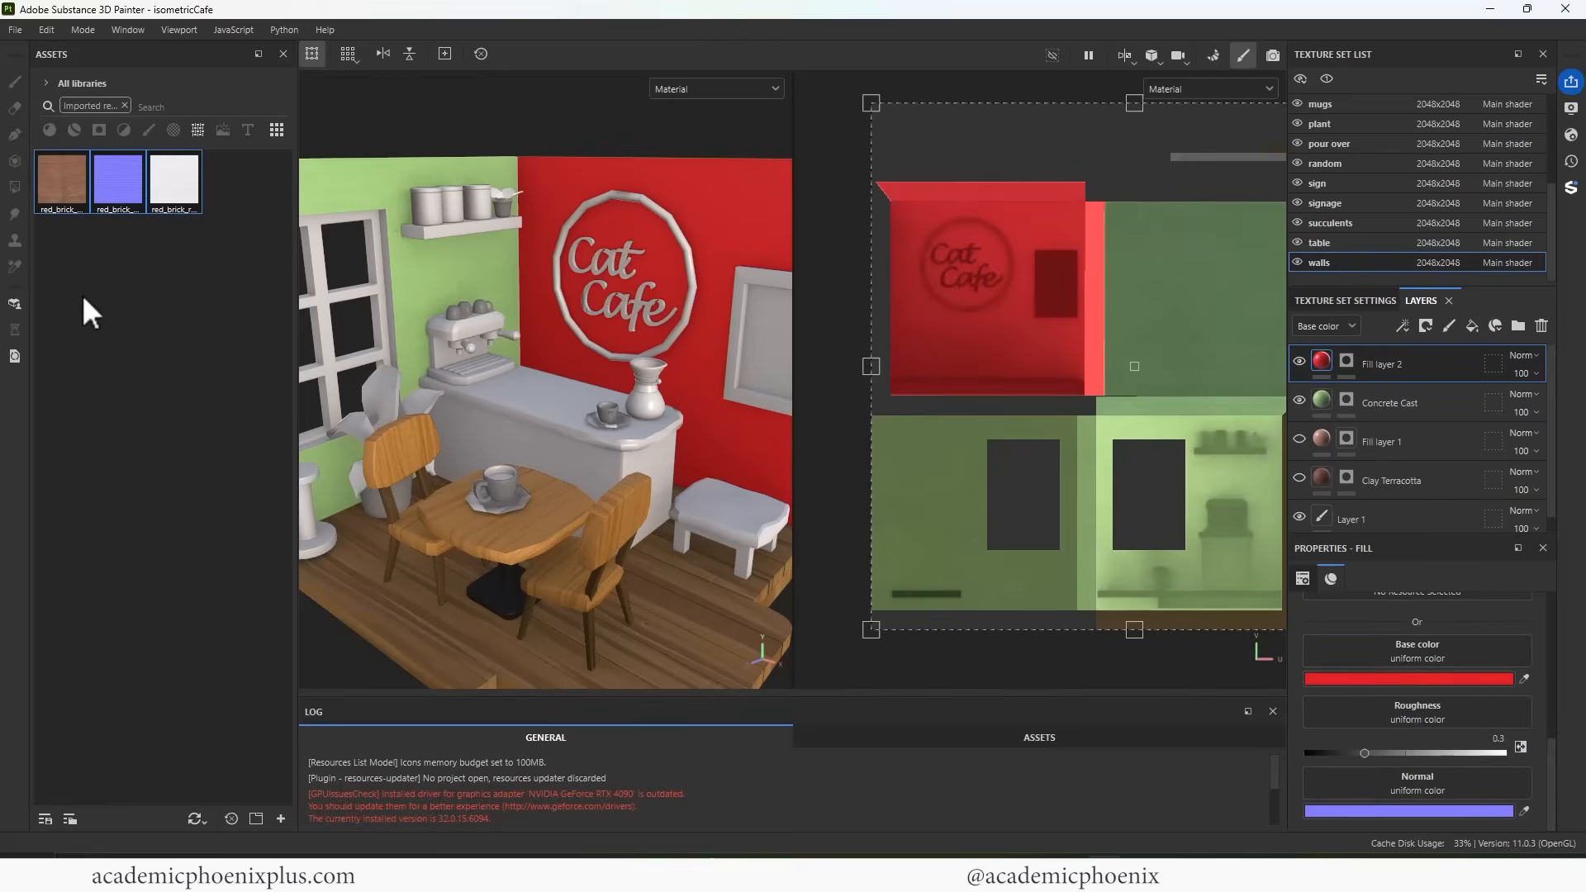
drag(55, 177, 1440, 649)
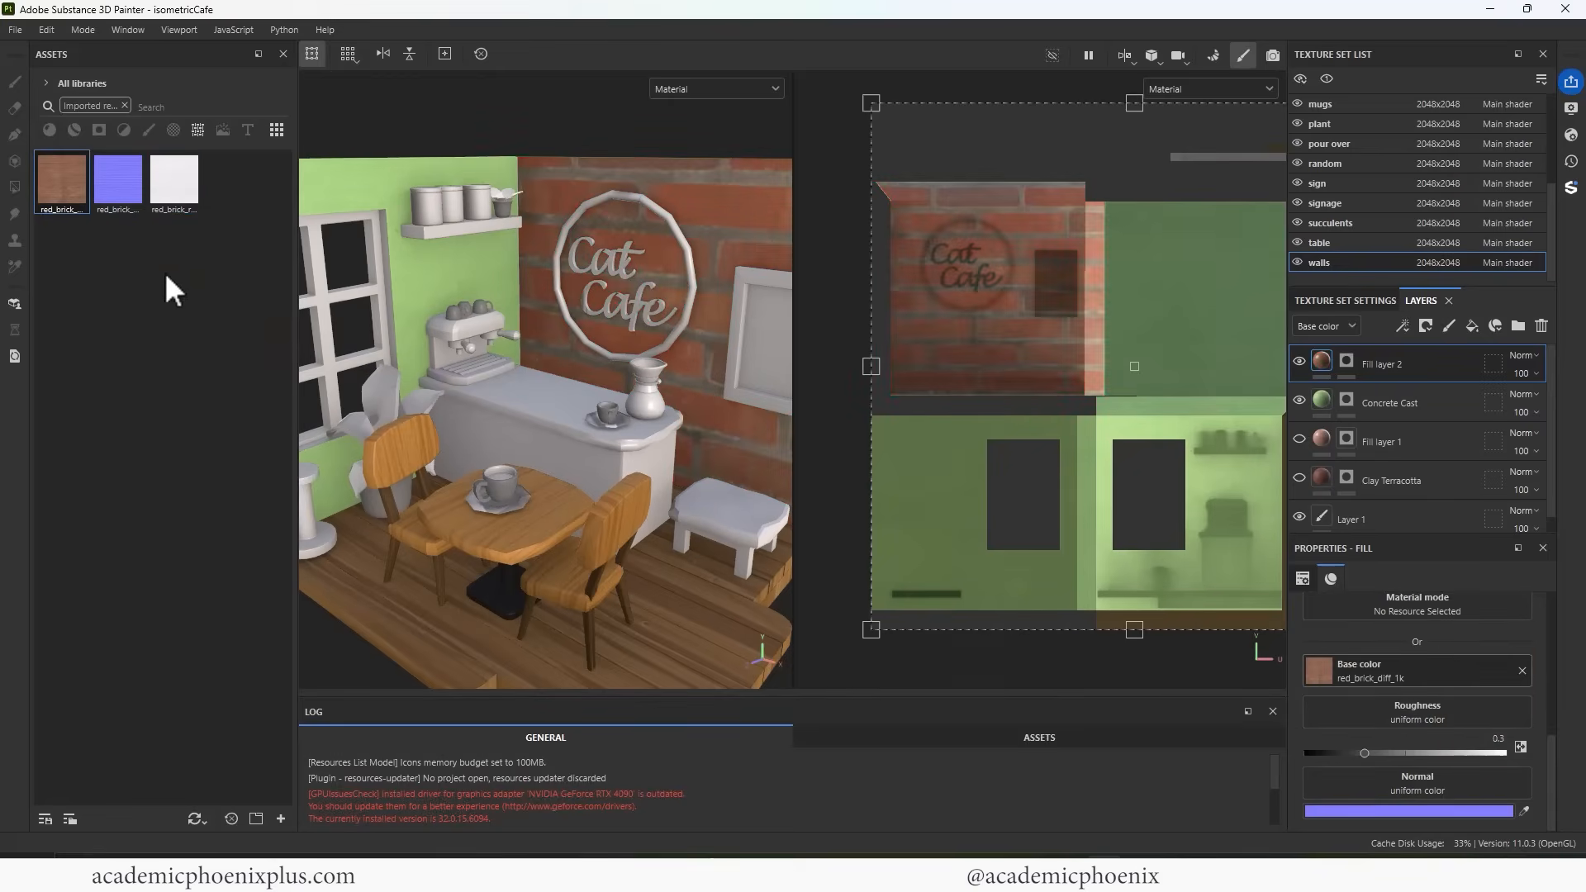
drag(107, 189, 1411, 780)
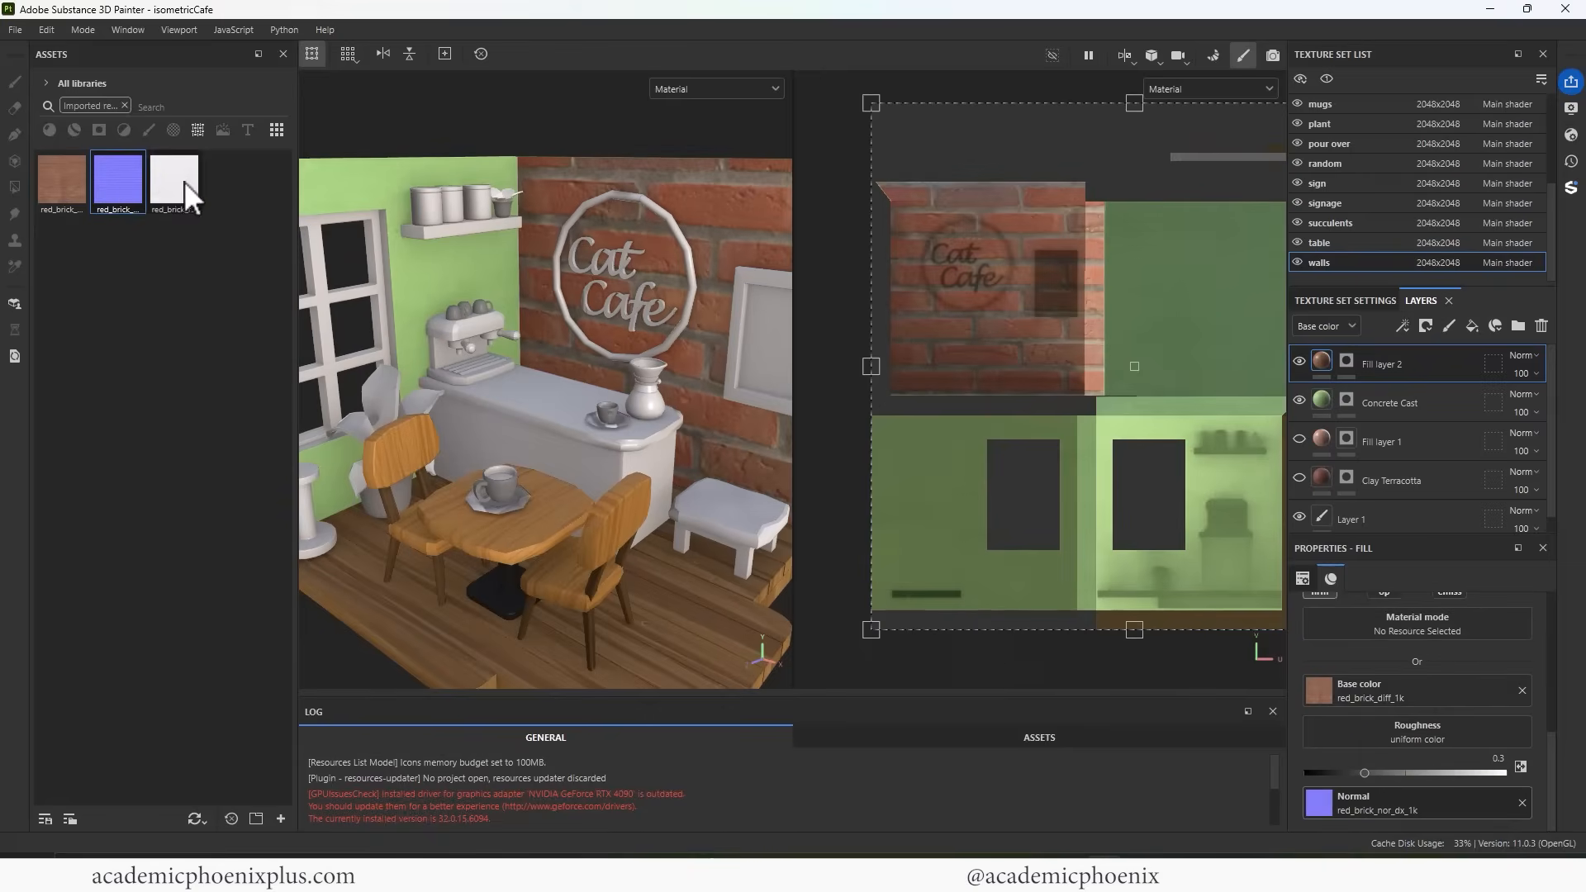
drag(185, 181, 1415, 732)
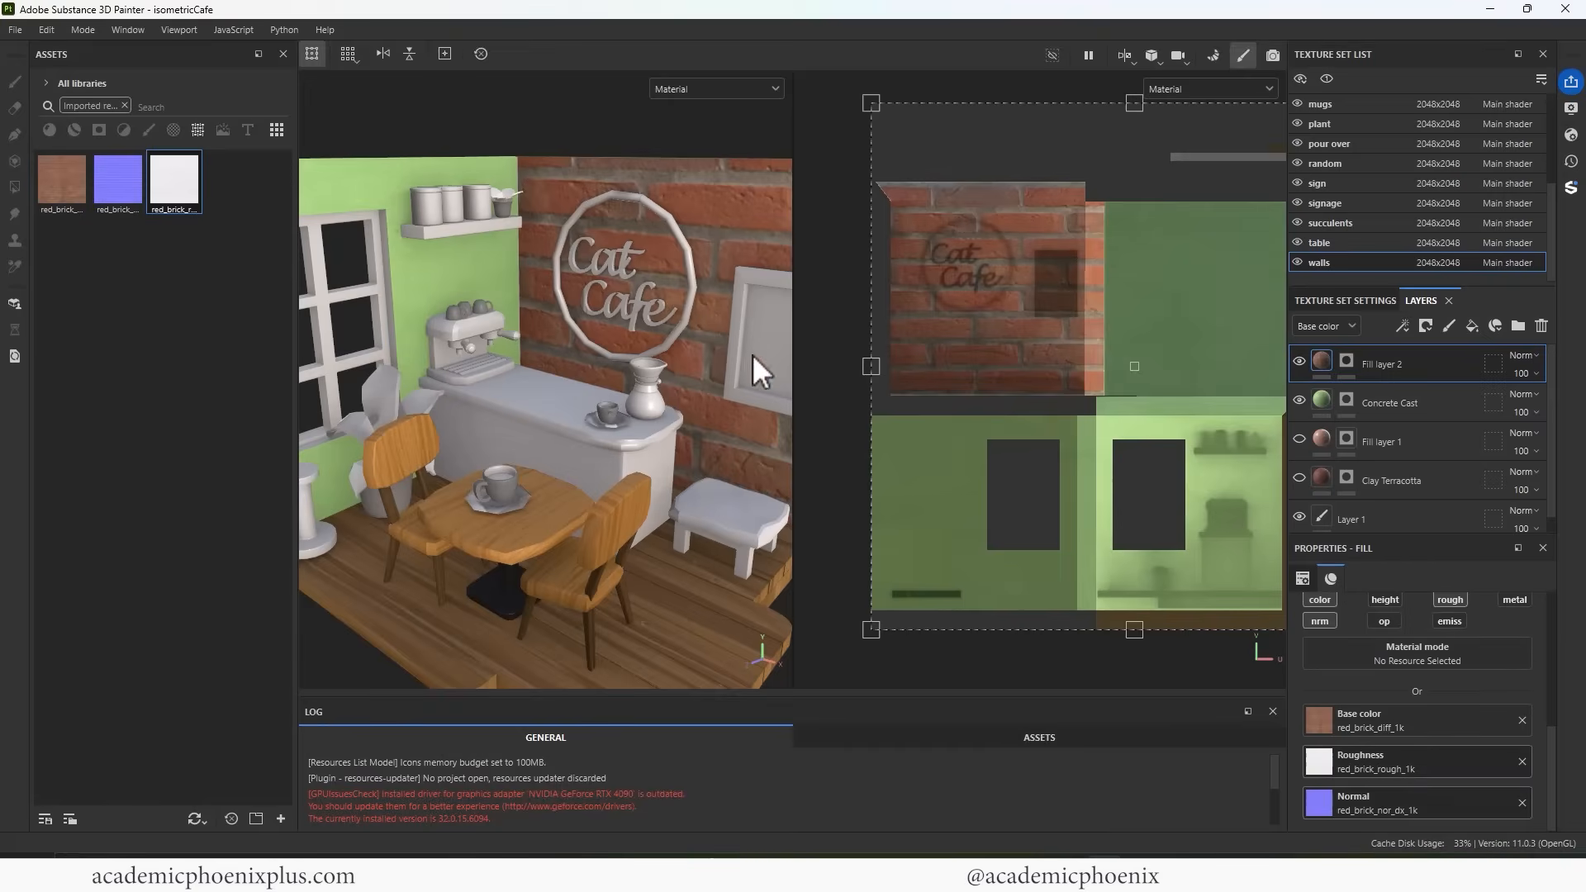
Set the UV tiling of the brick fill layer to 3
alt+middle_drag(671, 340, 658, 294)
alt+right_drag(658, 294, 582, 275)
scroll(1542, 688, up, 3)
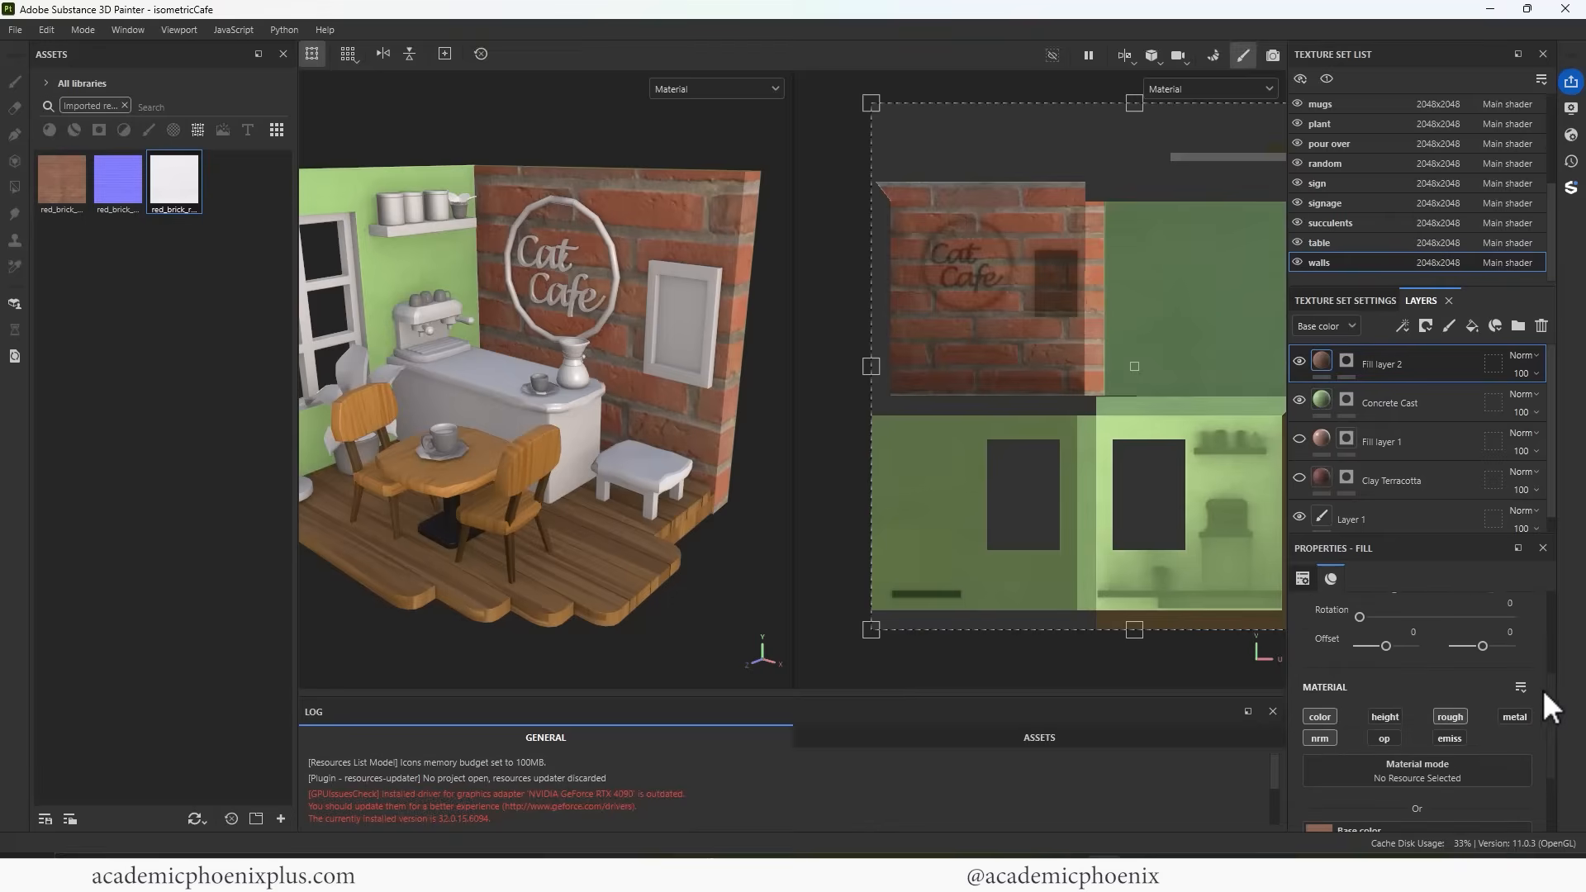
scroll(1539, 686, up, 3)
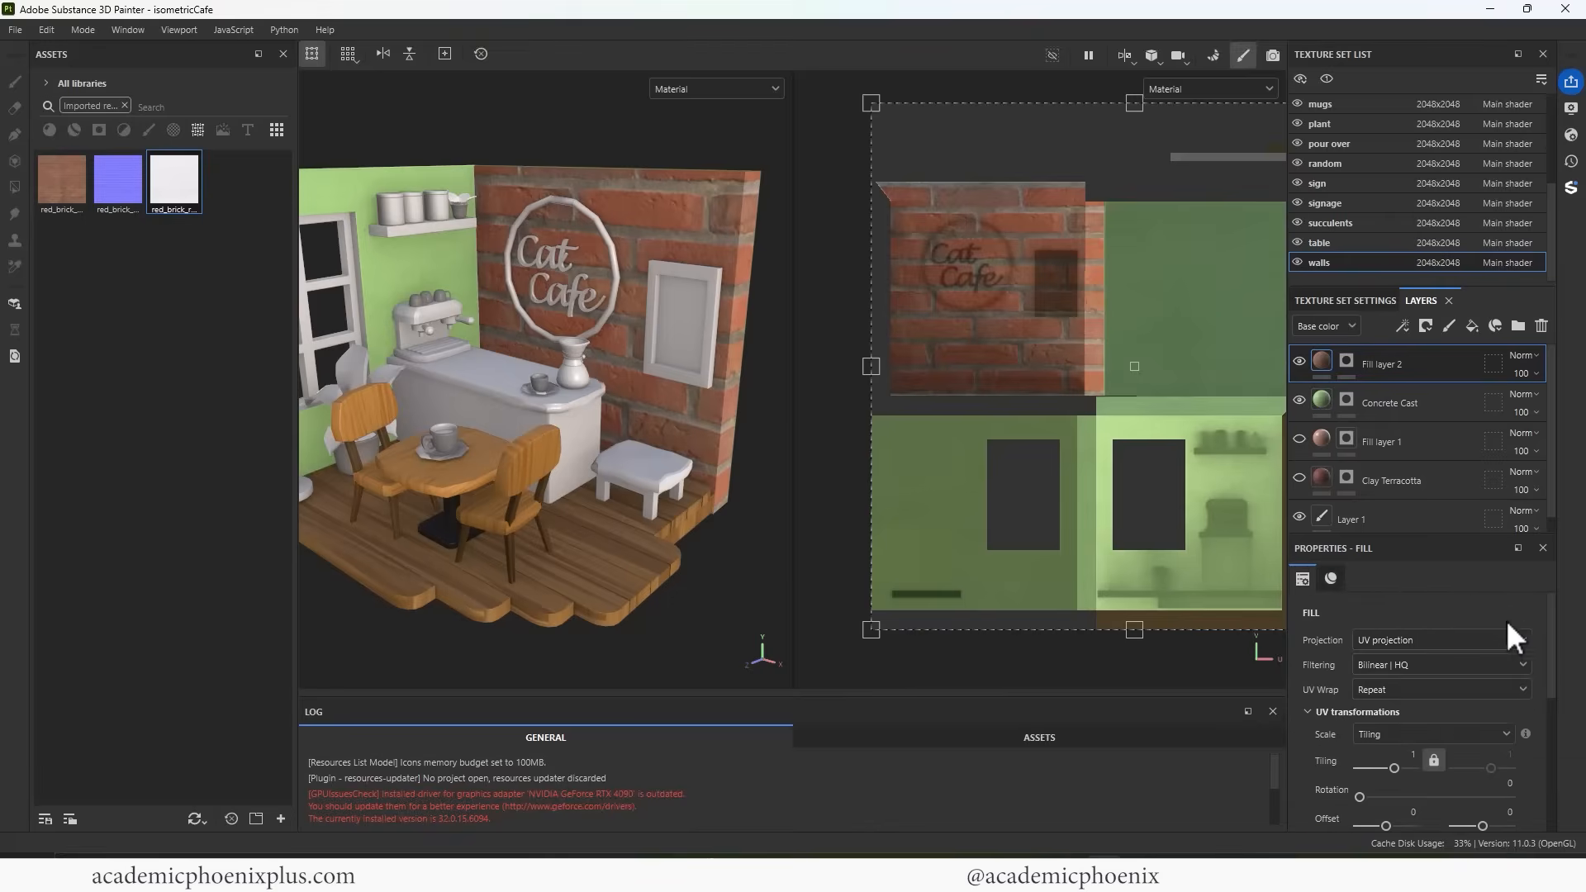
click(1413, 754)
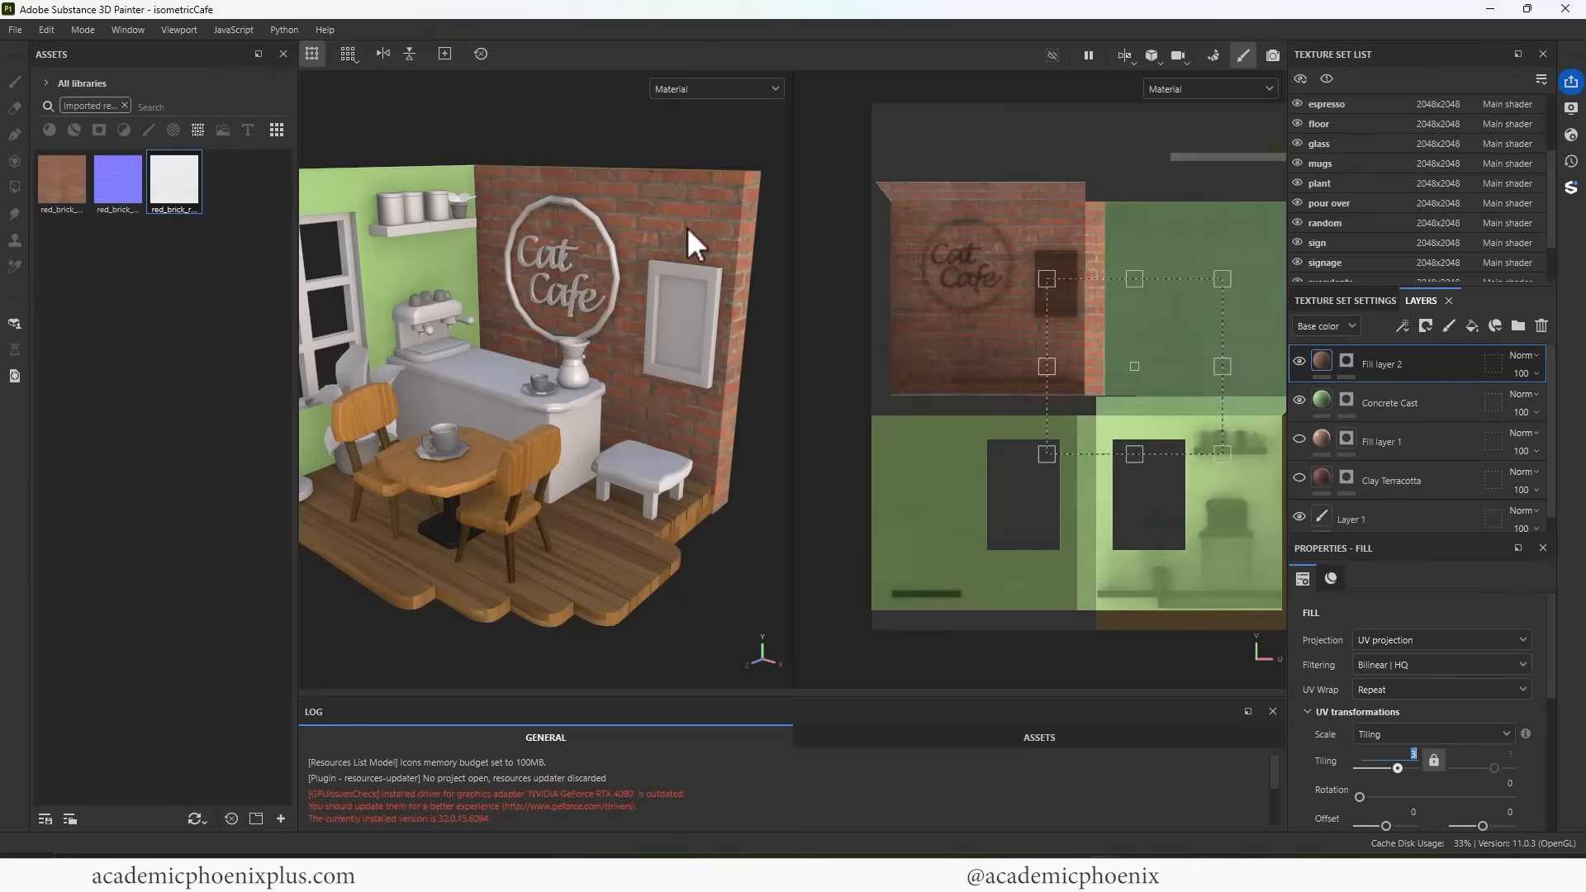
Make the pour over texture set active, frame the coffee maker, and search the assets for "wood"
alt+middle_drag(586, 214, 685, 250)
alt+right_drag(685, 250, 686, 240)
alt+middle_drag(686, 240, 679, 179)
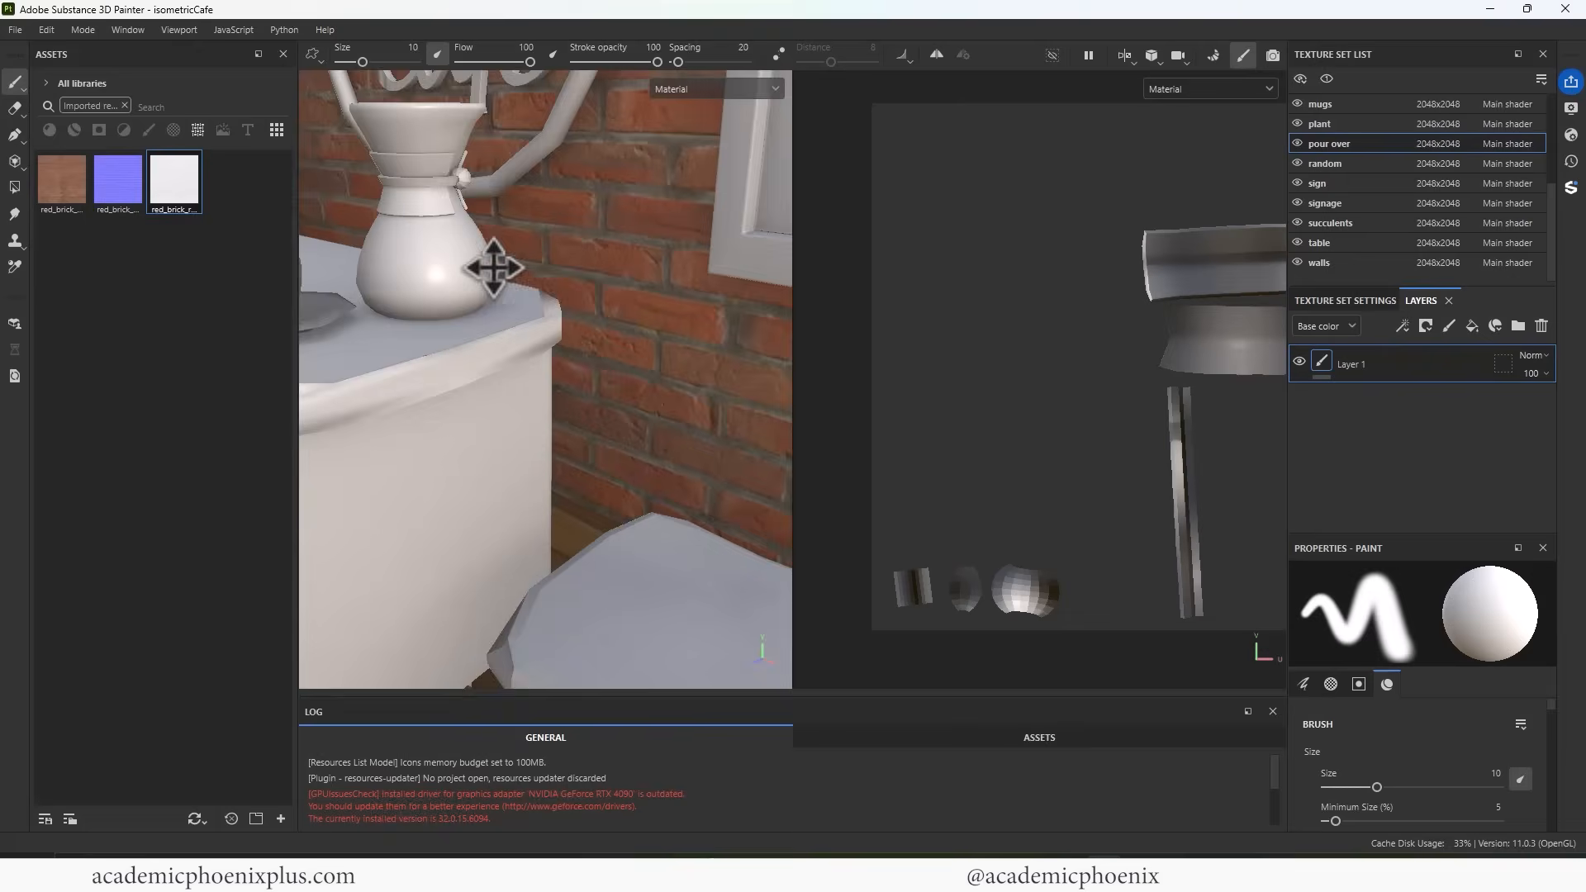
alt+right_drag(493, 266, 814, 354)
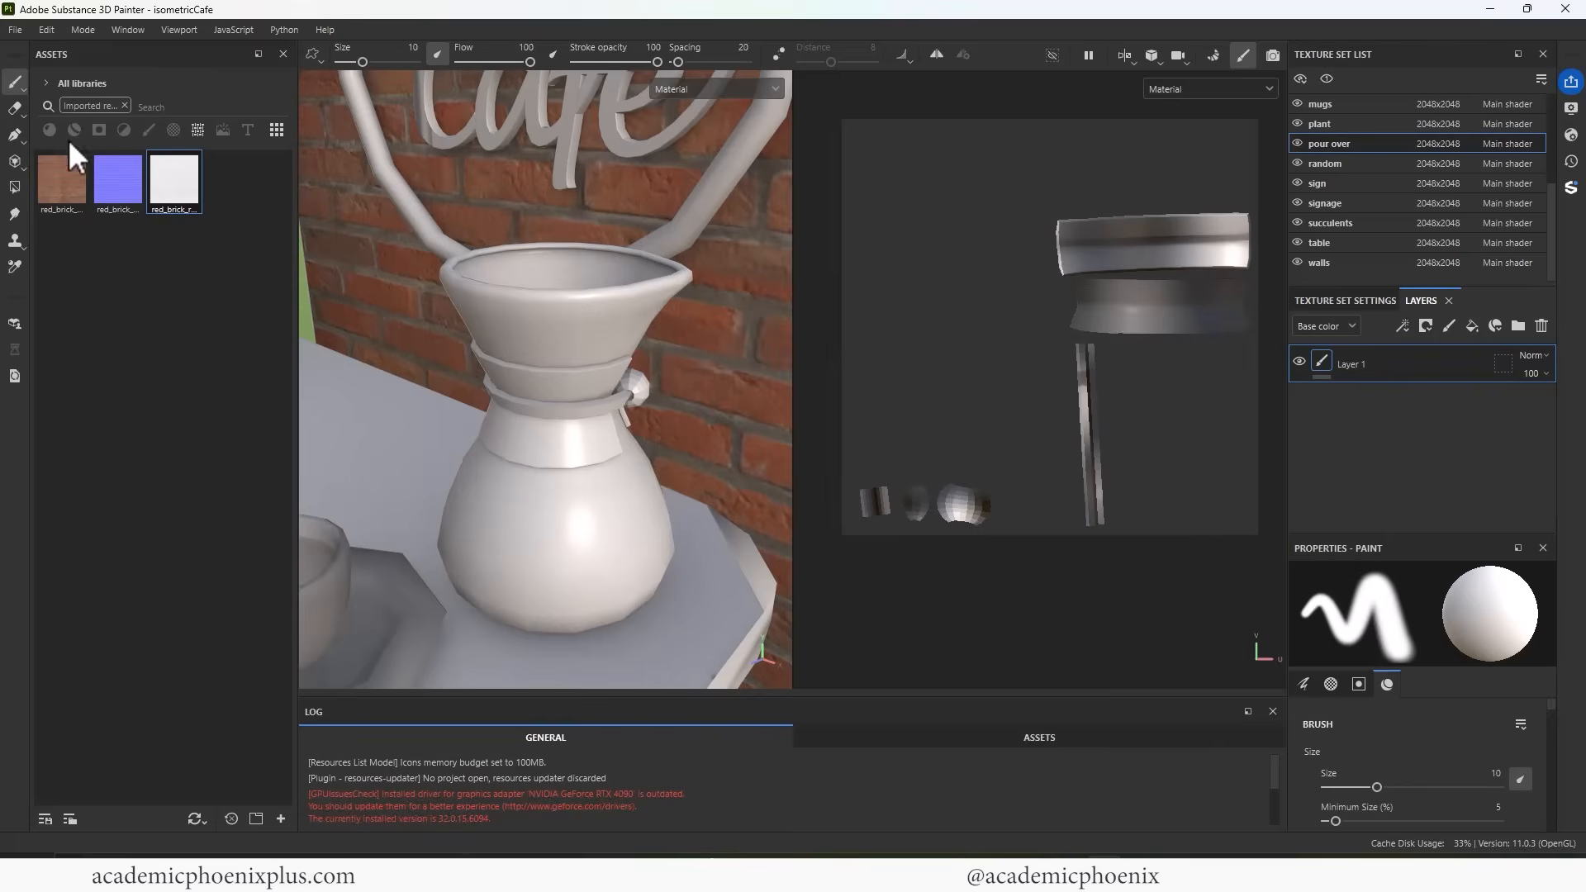
click(20, 84)
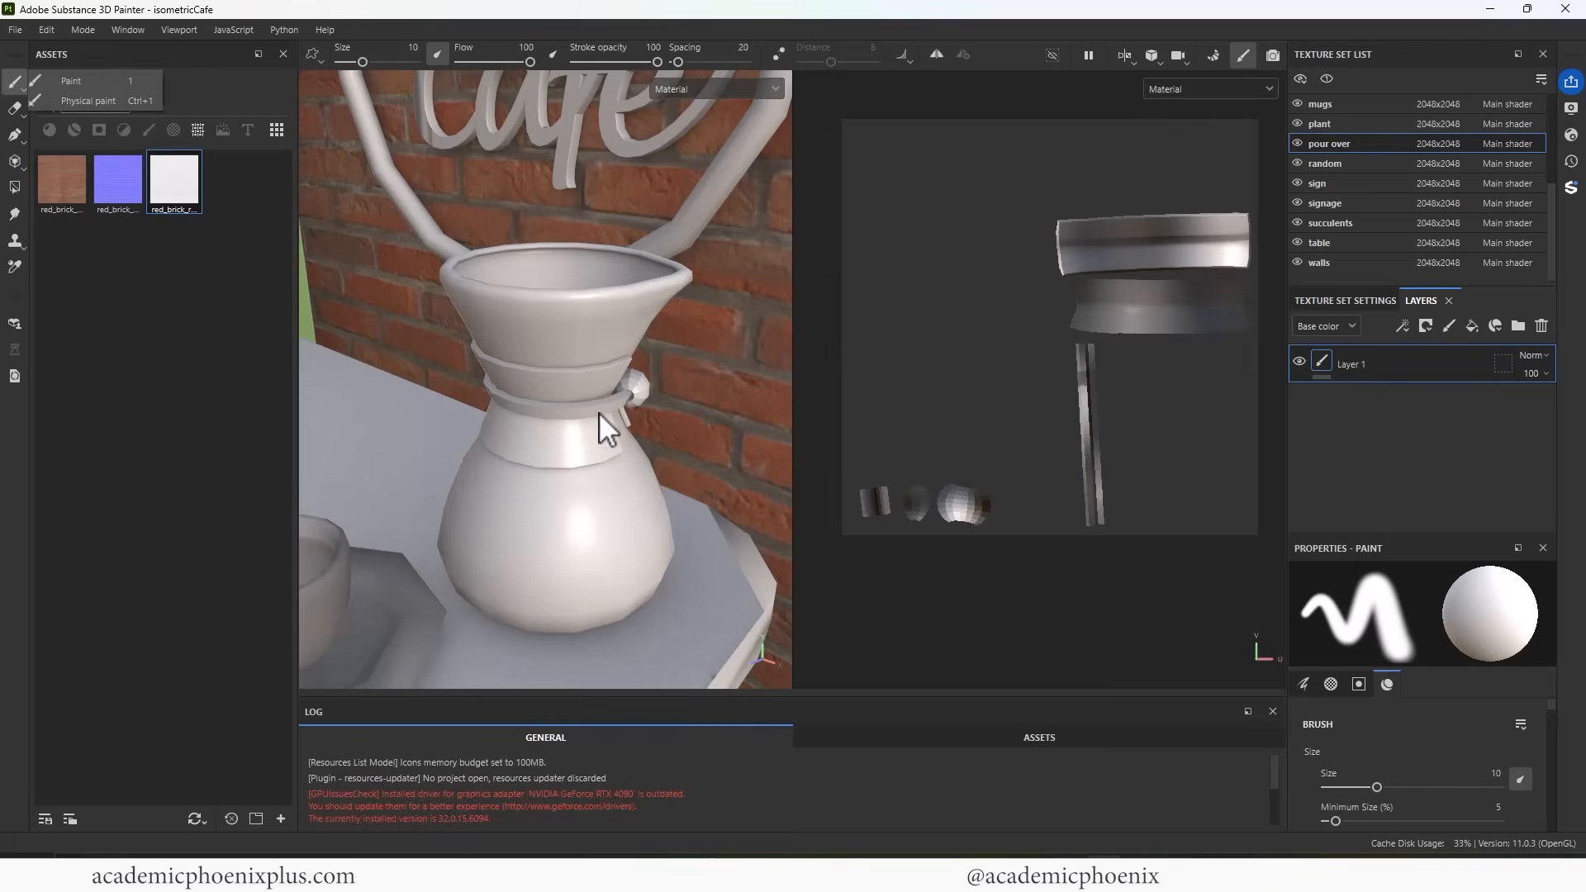
click(1434, 389)
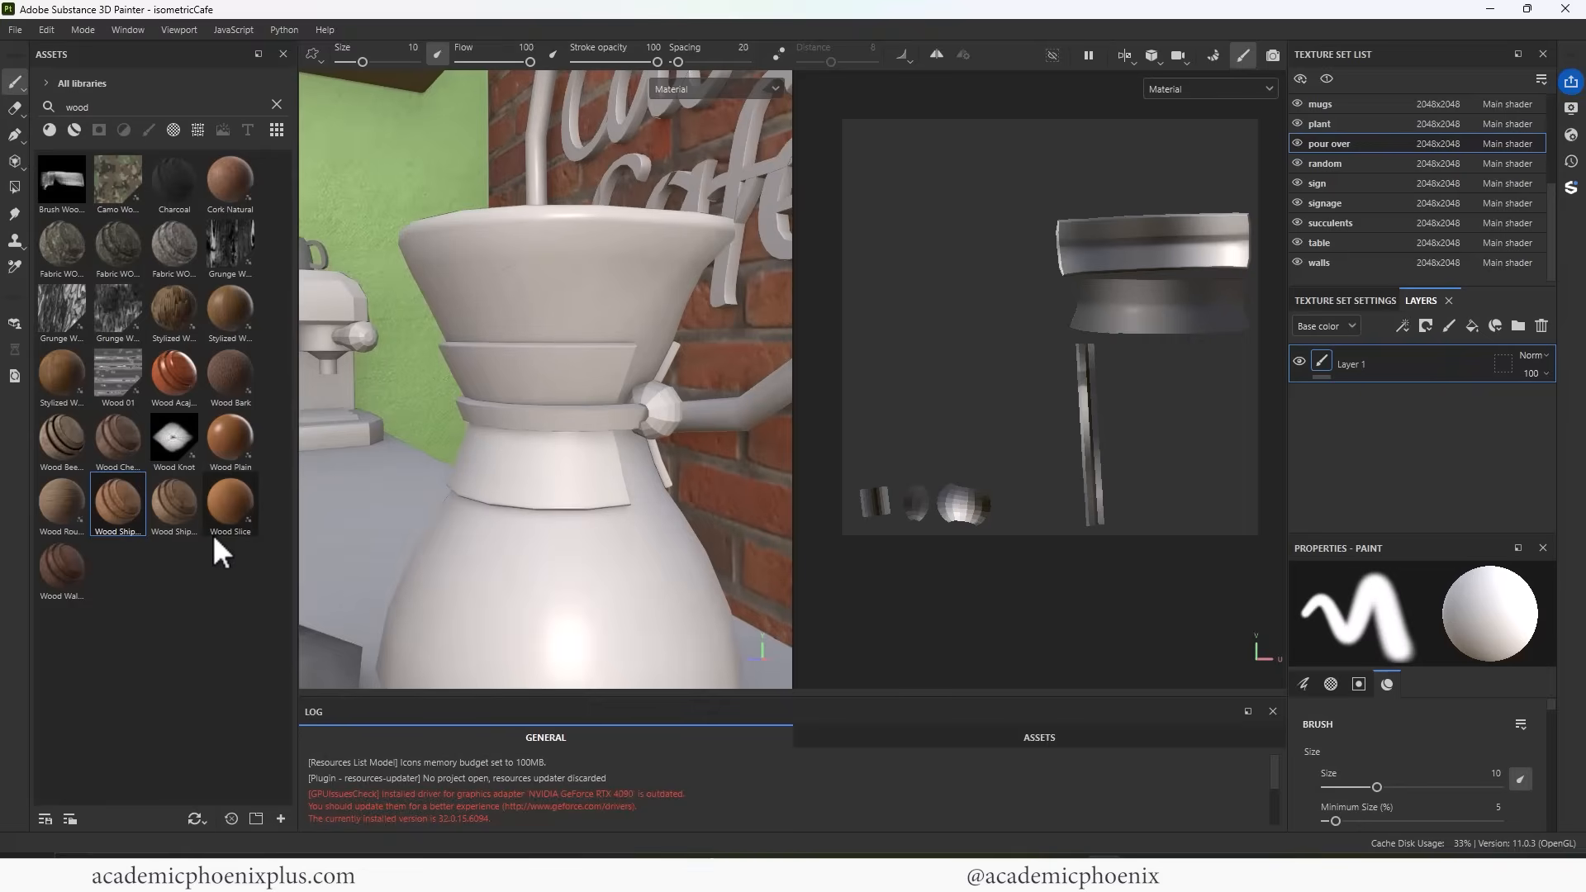
Apply the Wood Slice and Wood Plain materials to the pour over's collar
drag(229, 516, 565, 489)
drag(225, 425, 555, 456)
Try two ship hull woods, including Wood Ship Hull Old, plus Wood Rough and the walnut wood on the collar, undoing each
drag(118, 505, 570, 433)
key(ctrl+z)
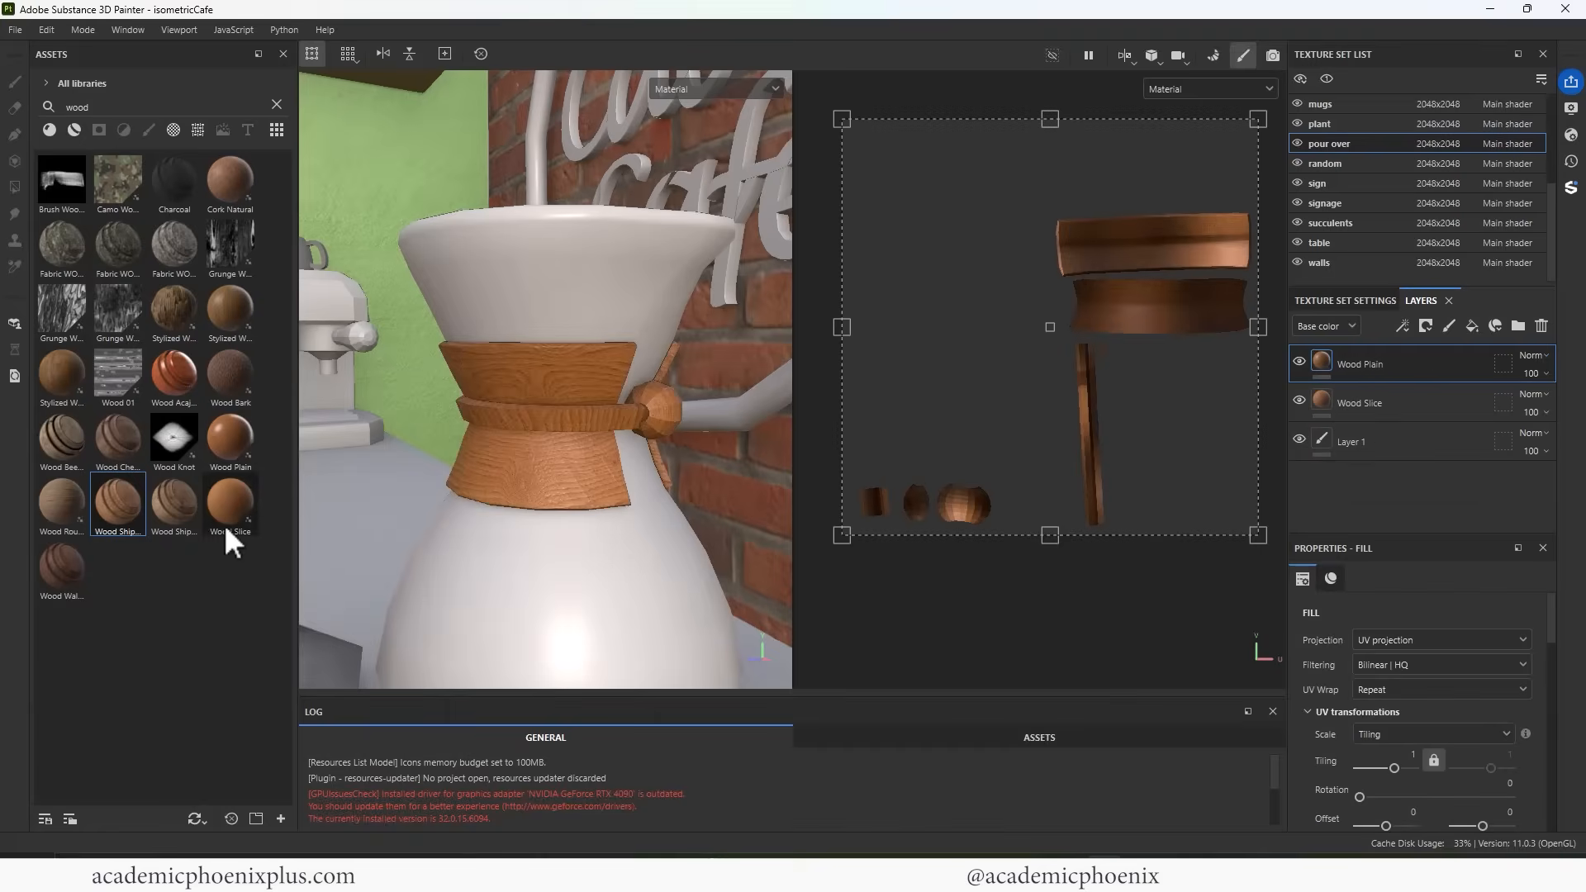
drag(175, 505, 602, 488)
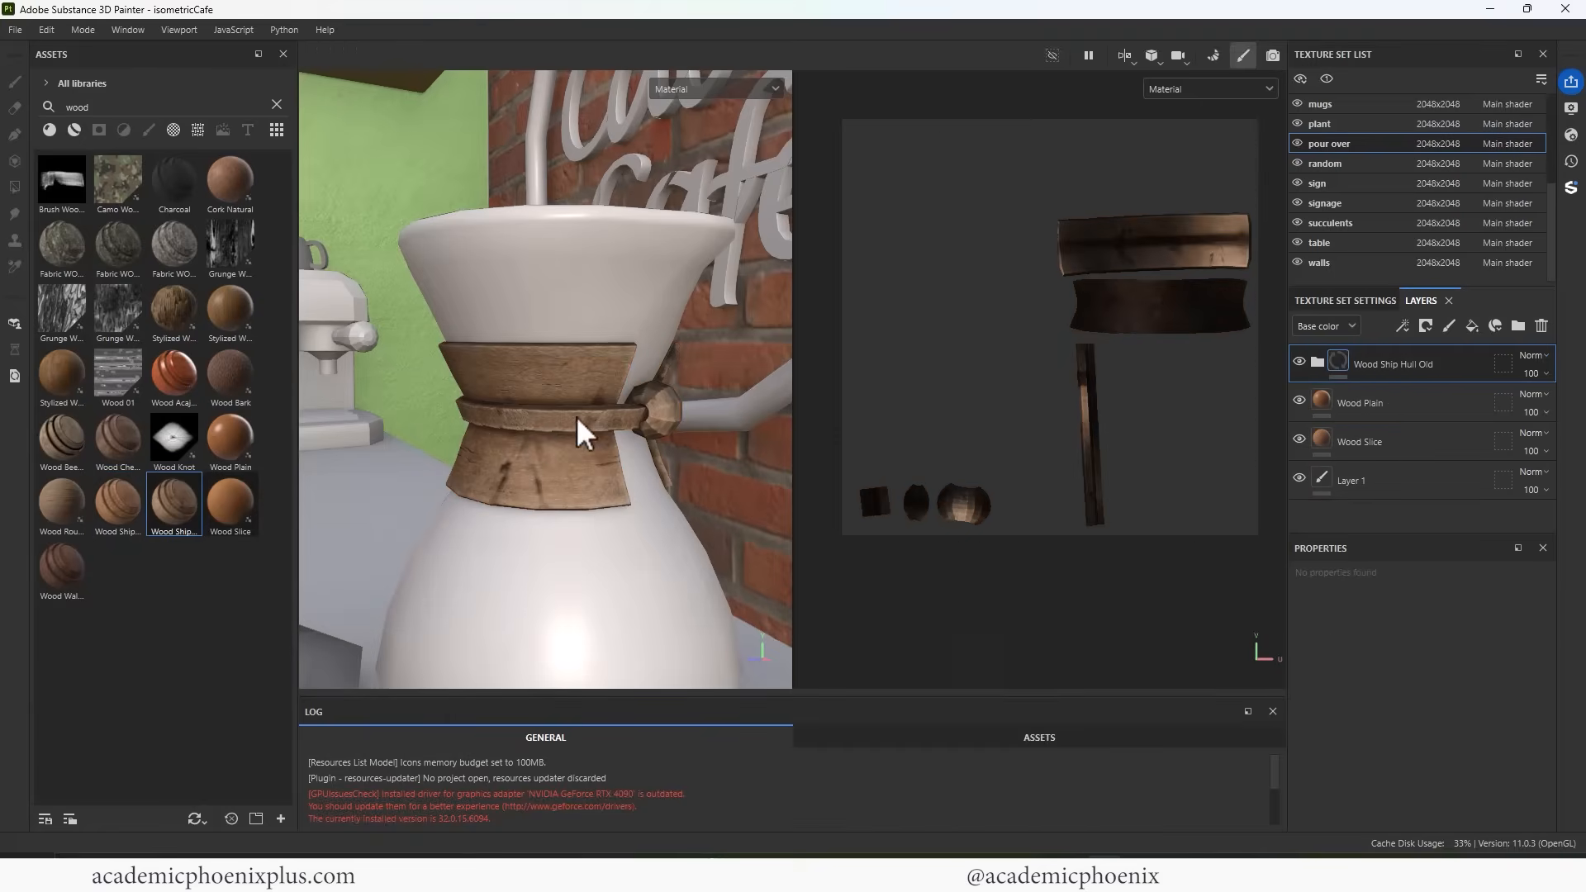
key(ctrl+z)
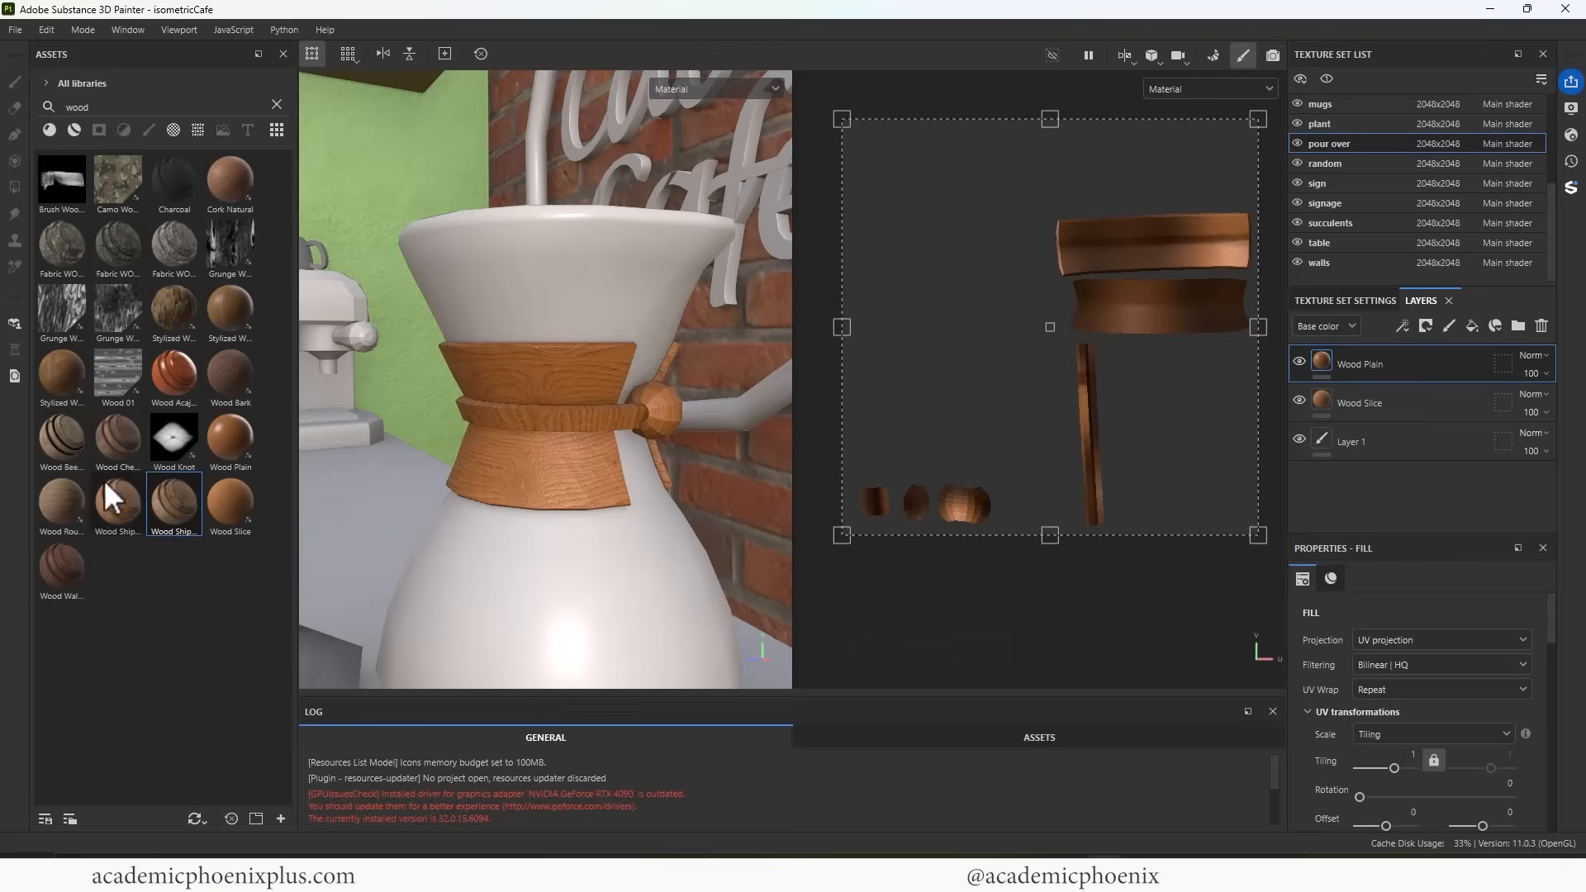
drag(62, 504, 539, 466)
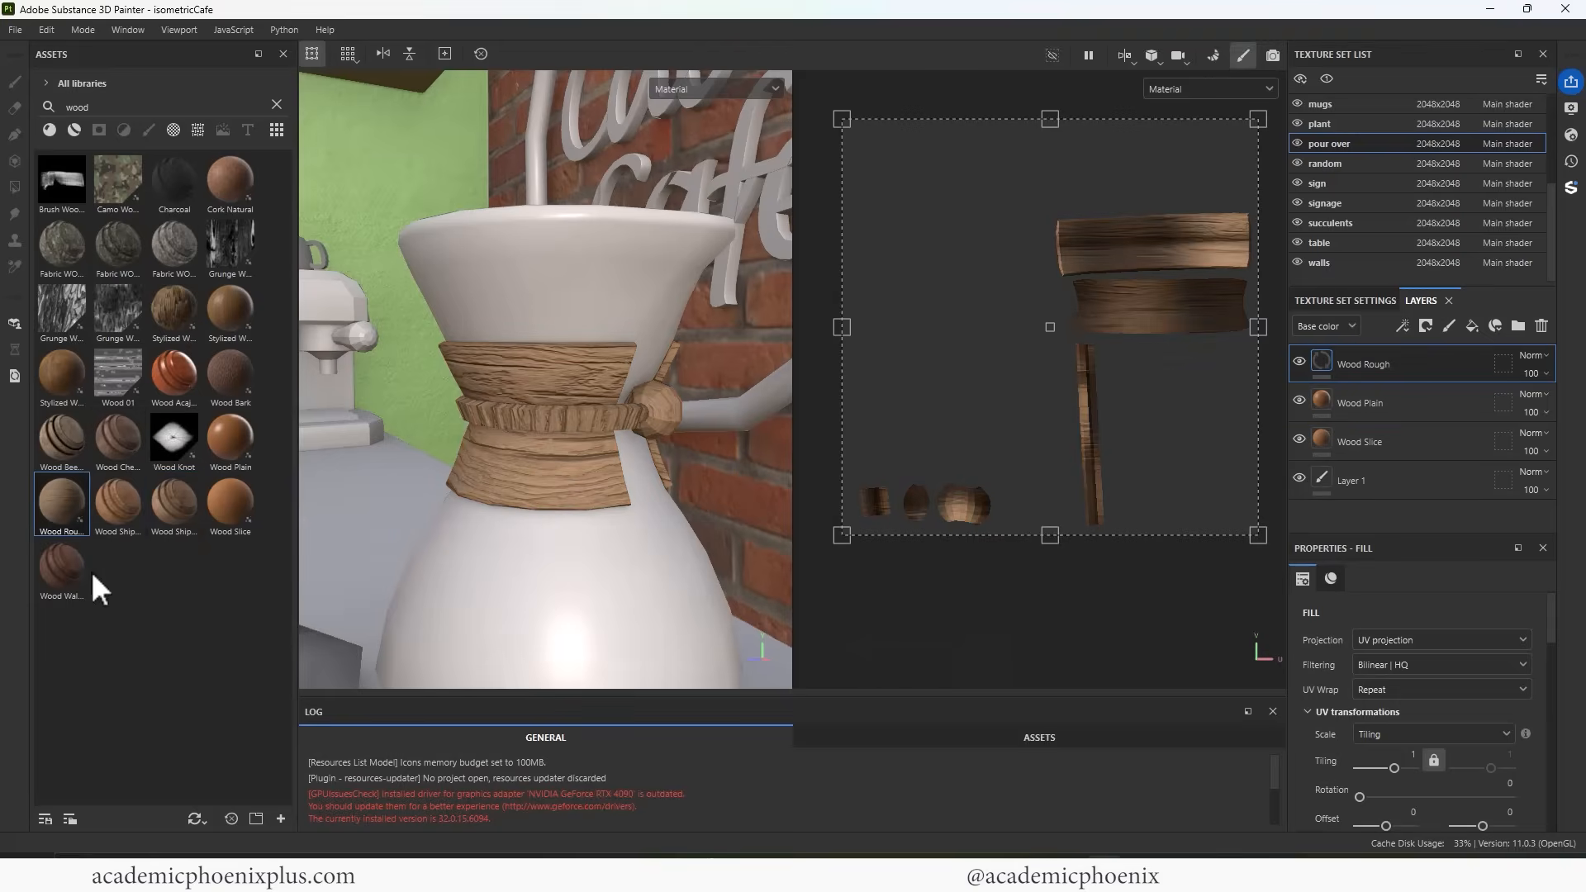
key(ctrl+z)
drag(62, 575, 573, 460)
key(ctrl+z)
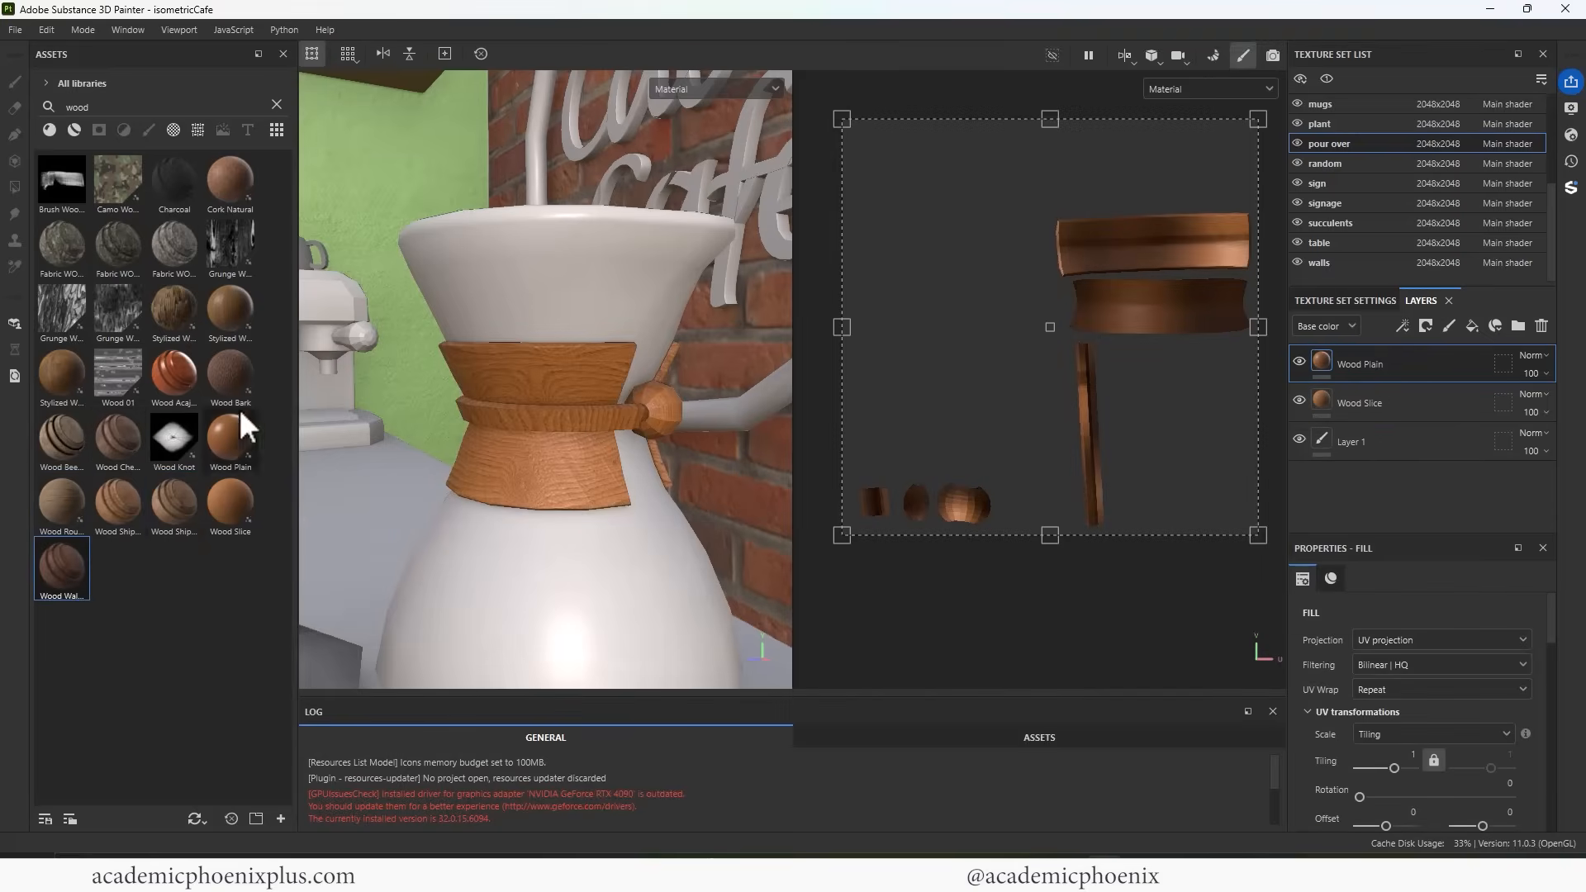
Try Stylized Wood Plain, Cork Natural and Stylized Wood Rough on the pour over's collar, undoing each one
drag(231, 318, 577, 475)
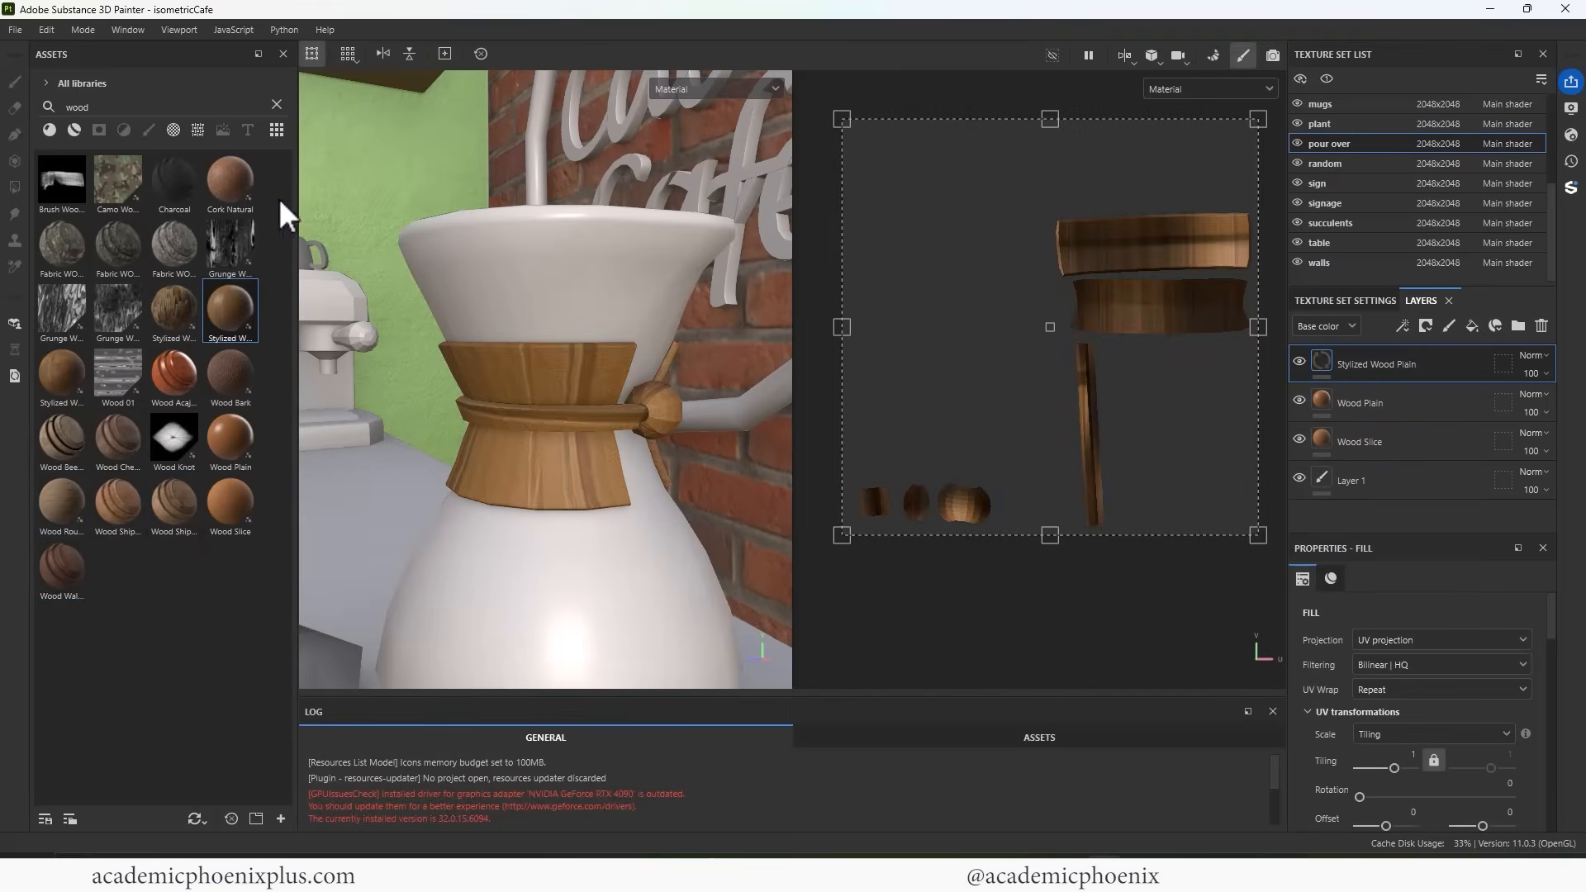
key(ctrl+z)
drag(230, 180, 578, 453)
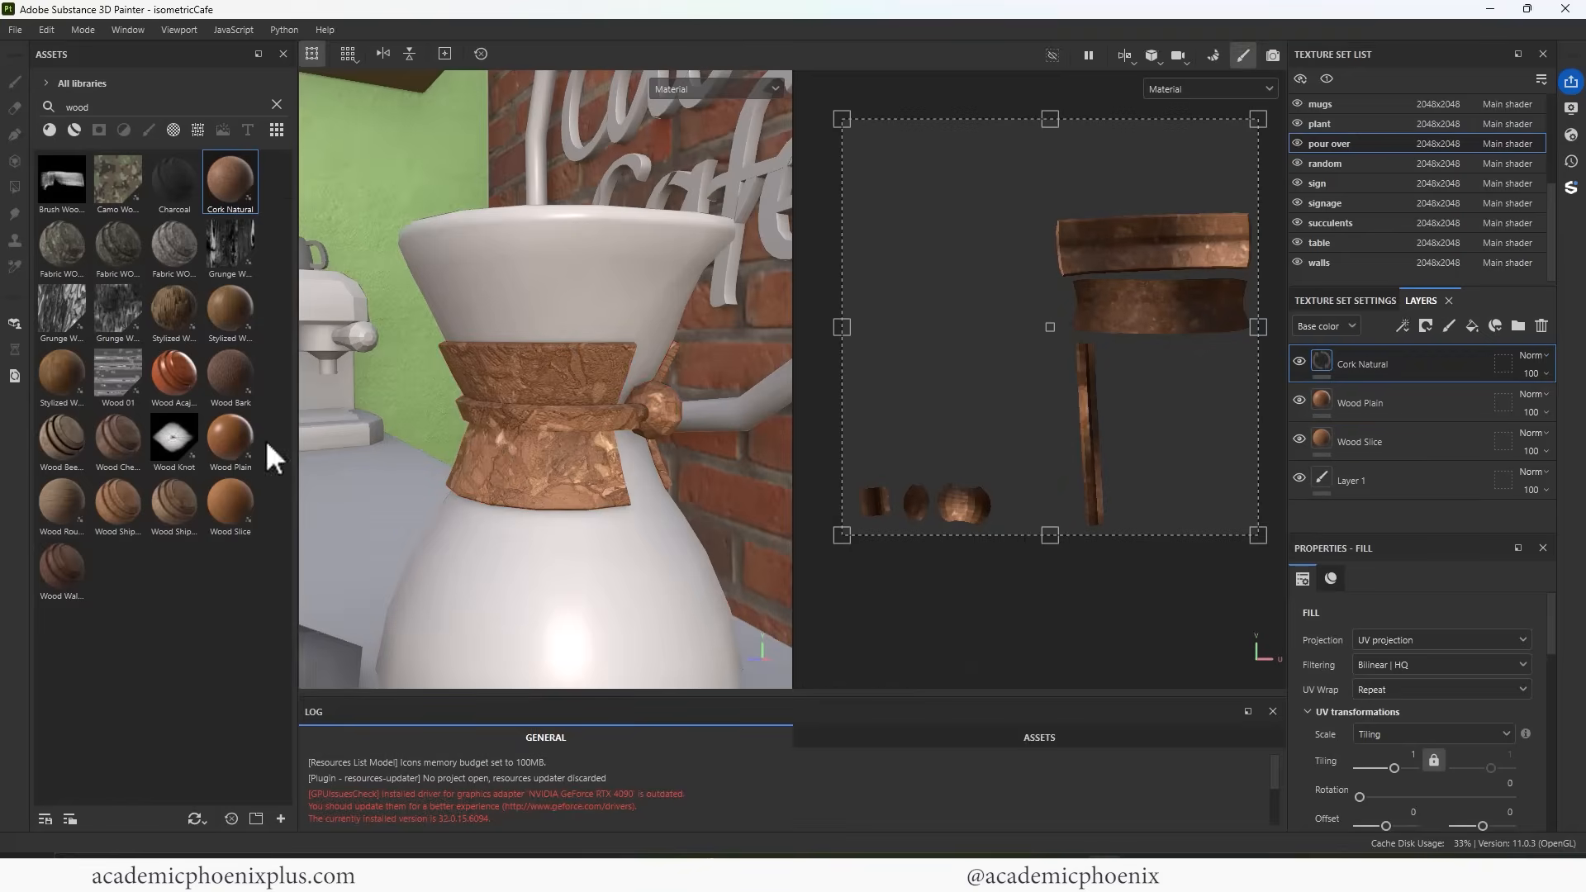
key(ctrl+z)
drag(62, 376, 537, 488)
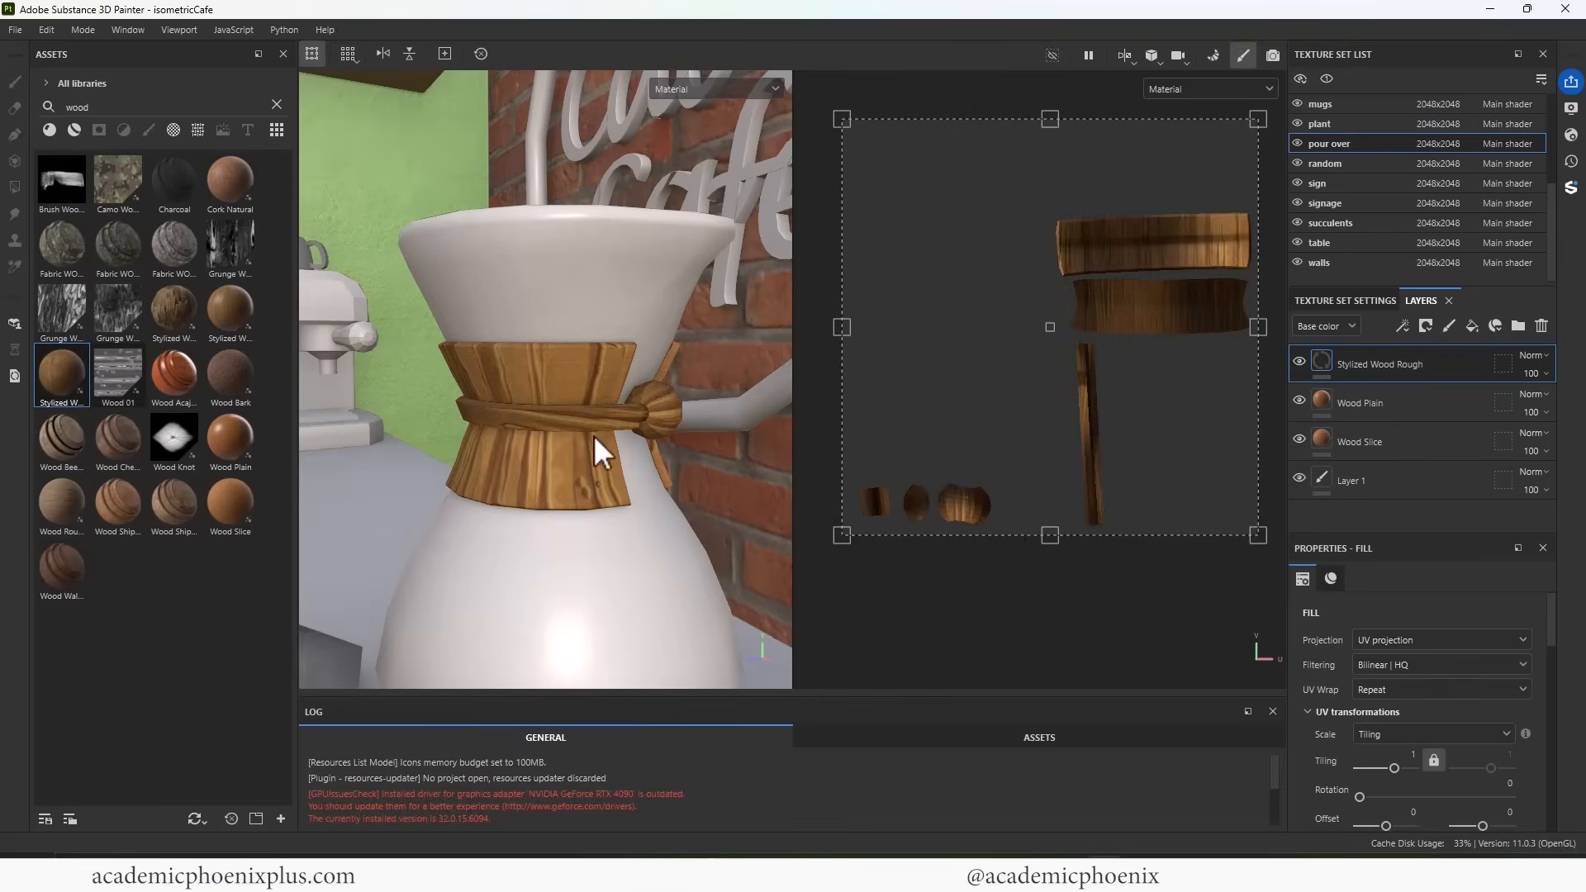
key(ctrl+z)
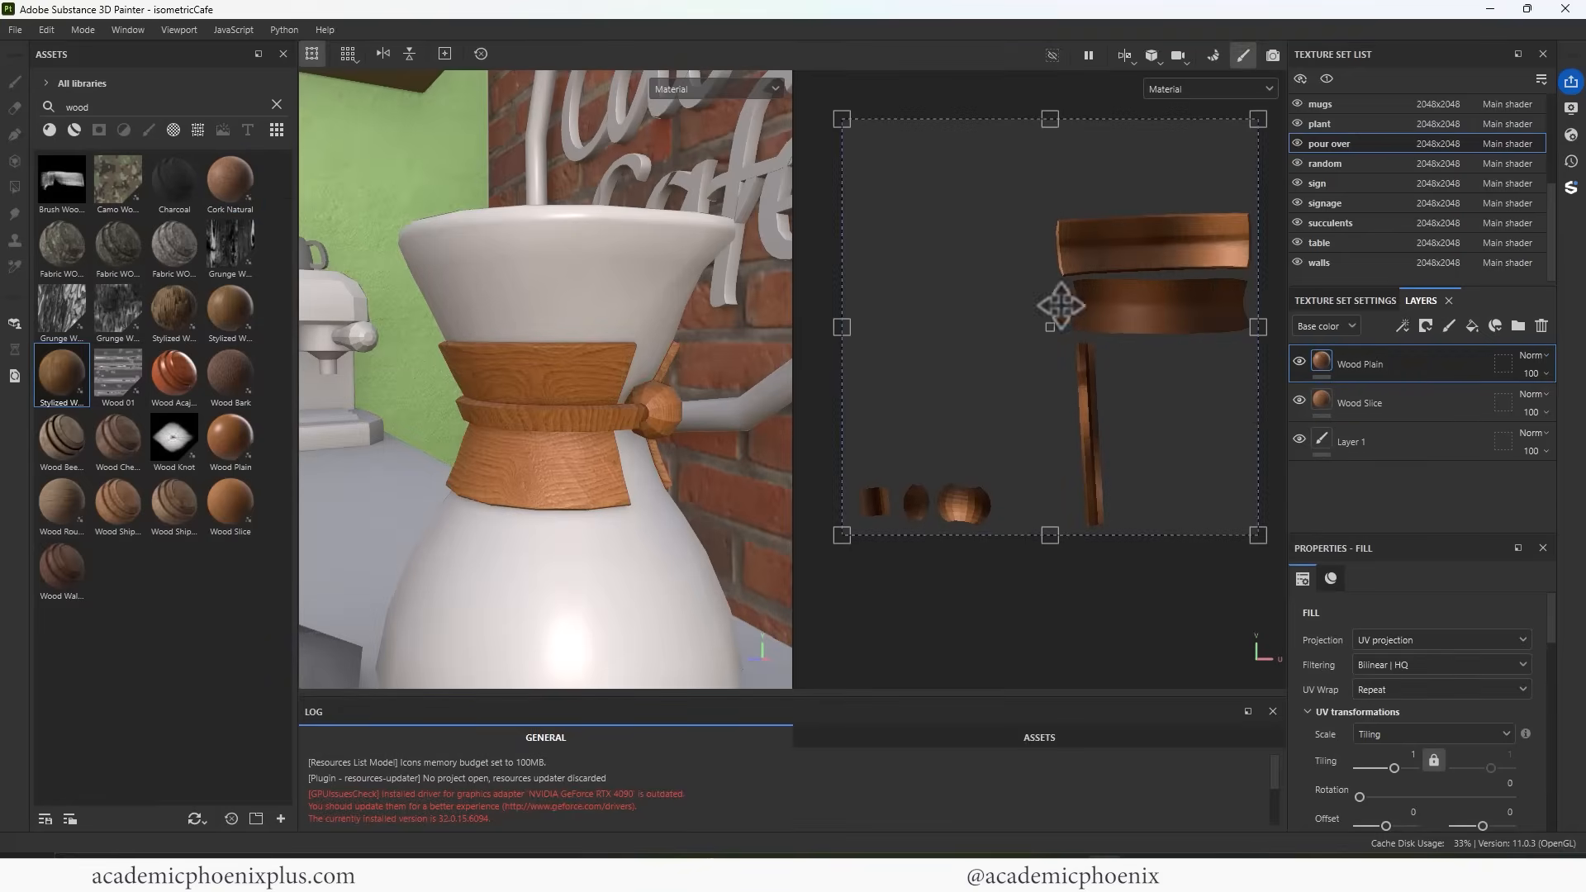
Compare the two wood layers by toggling Wood Plain's visibility, and delete the Wood Slice layer
click(1297, 362)
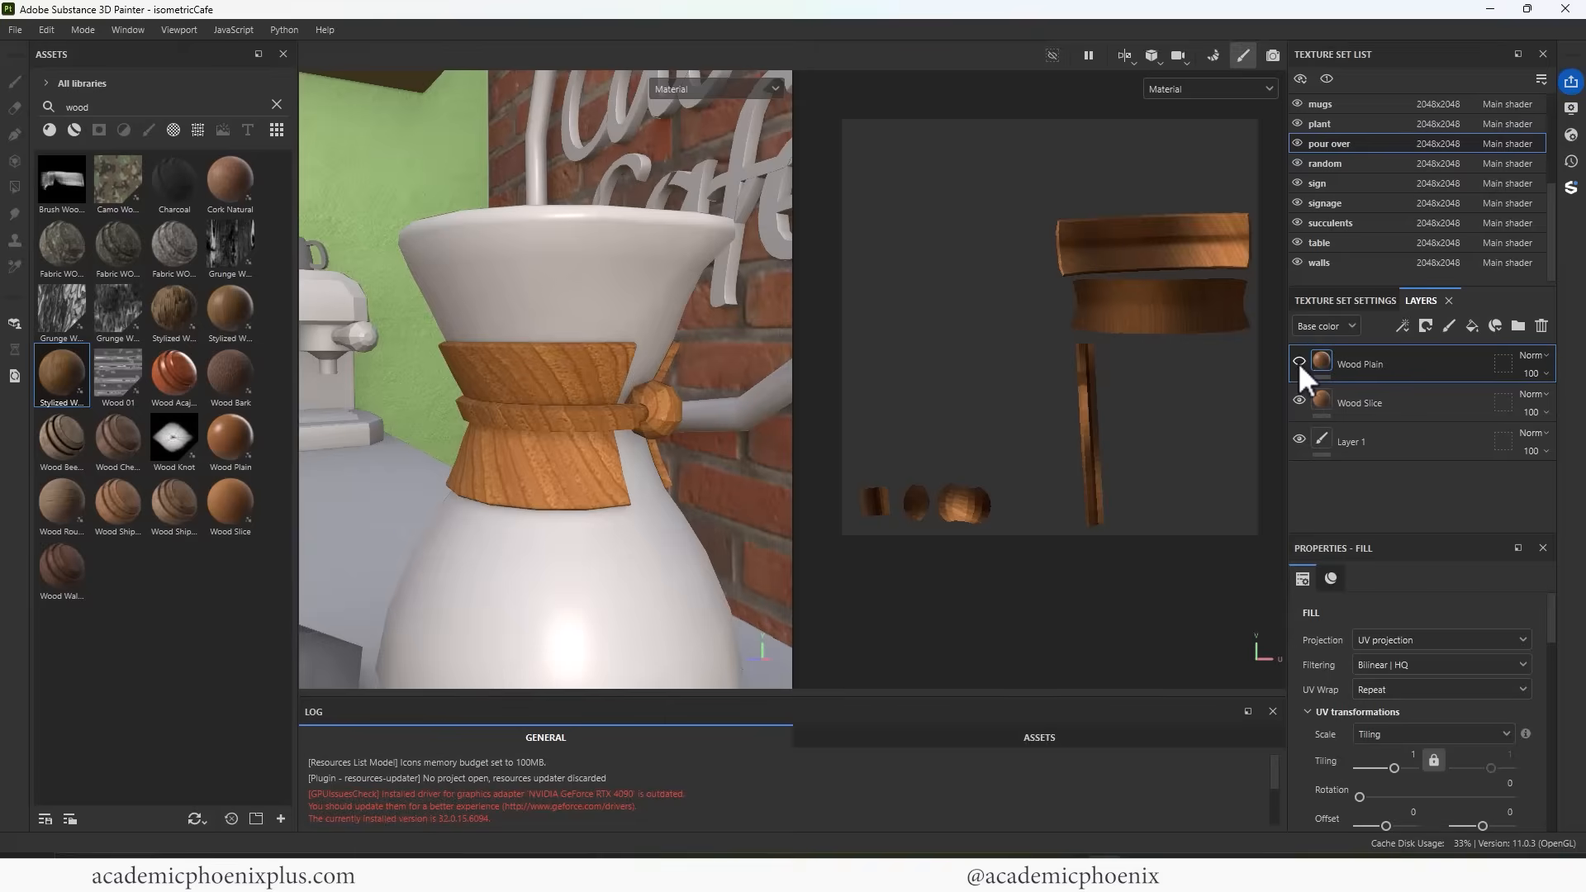
click(1299, 362)
click(1395, 400)
key(Delete)
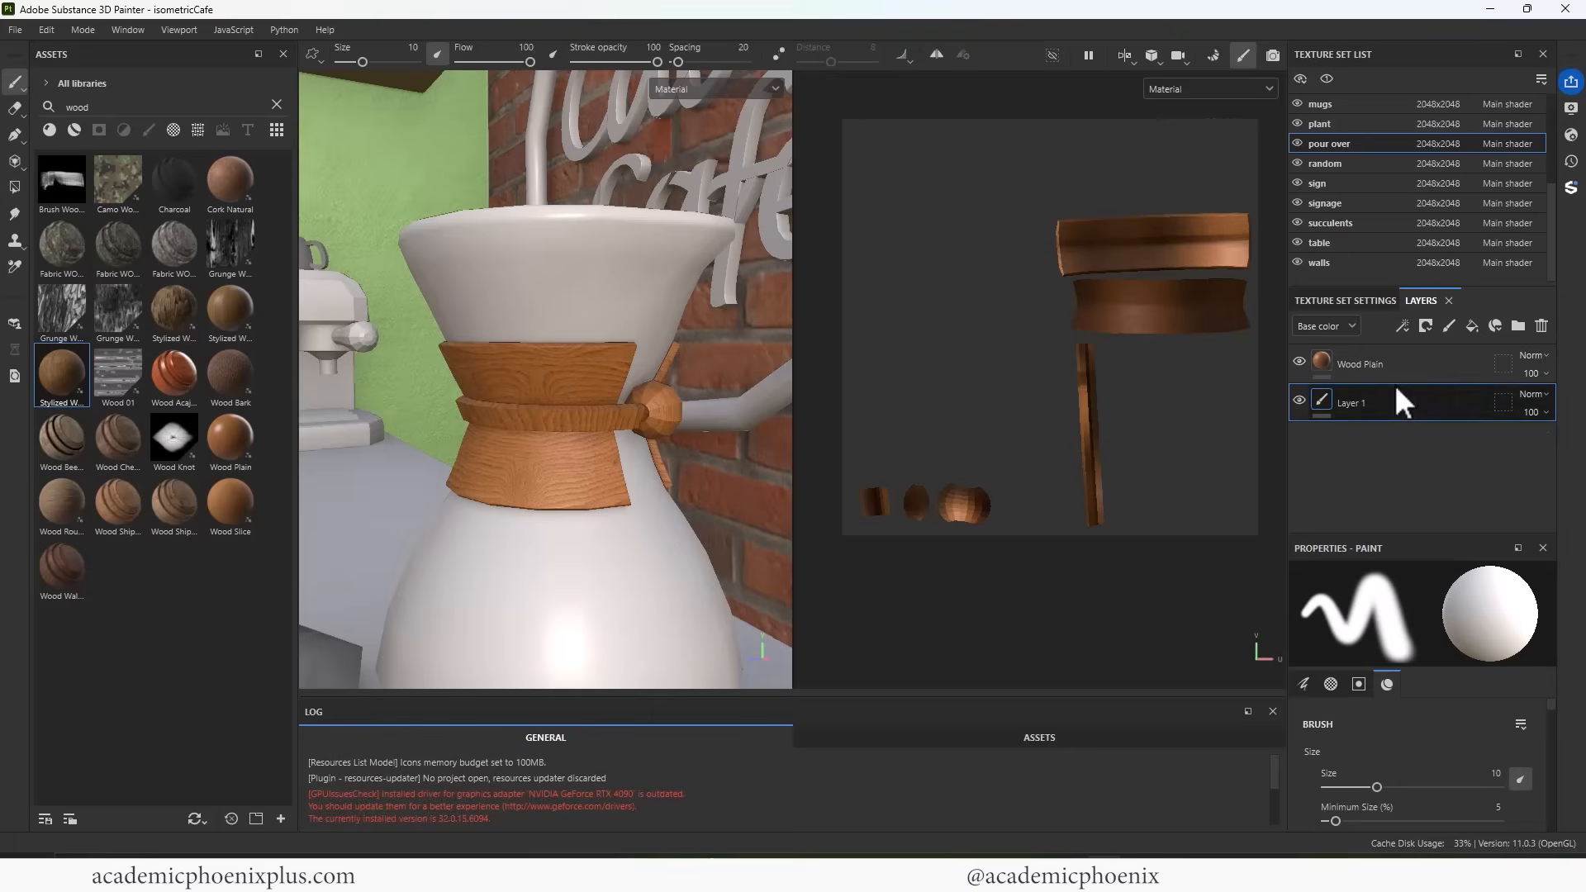
Increase the Wood Plain fill layer's UV tiling to 1.69 on the pour over's collar
click(1395, 363)
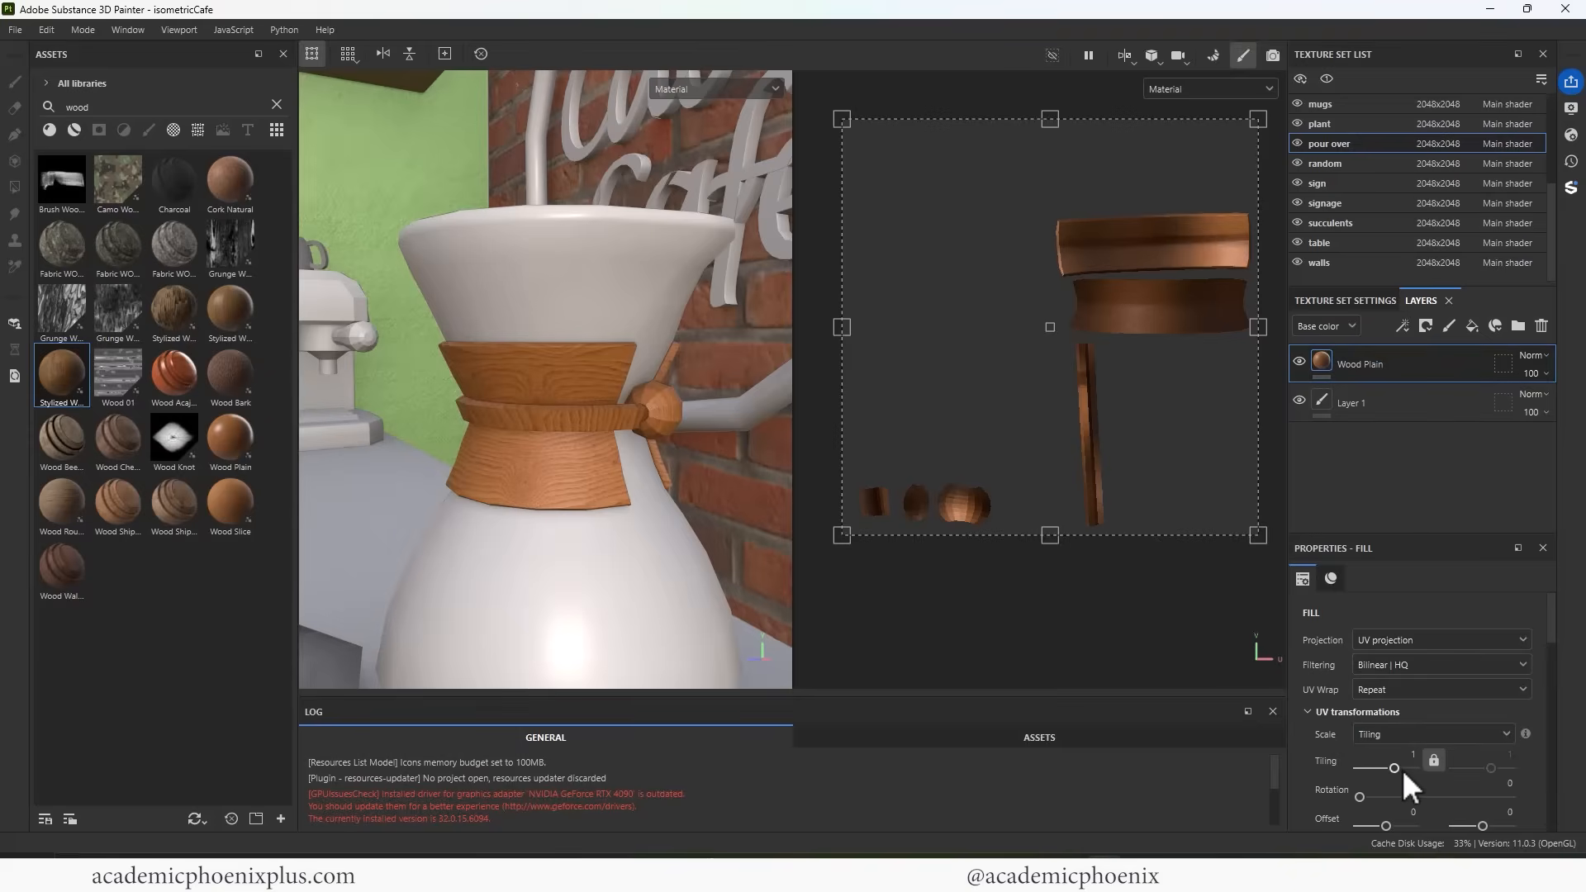
drag(1394, 768, 1396, 770)
mouse_move(602, 407)
alt+mouse_down()
mouse_move(494, 403)
mouse_move(630, 389)
mouse_move(611, 406)
alt+mouse_up()
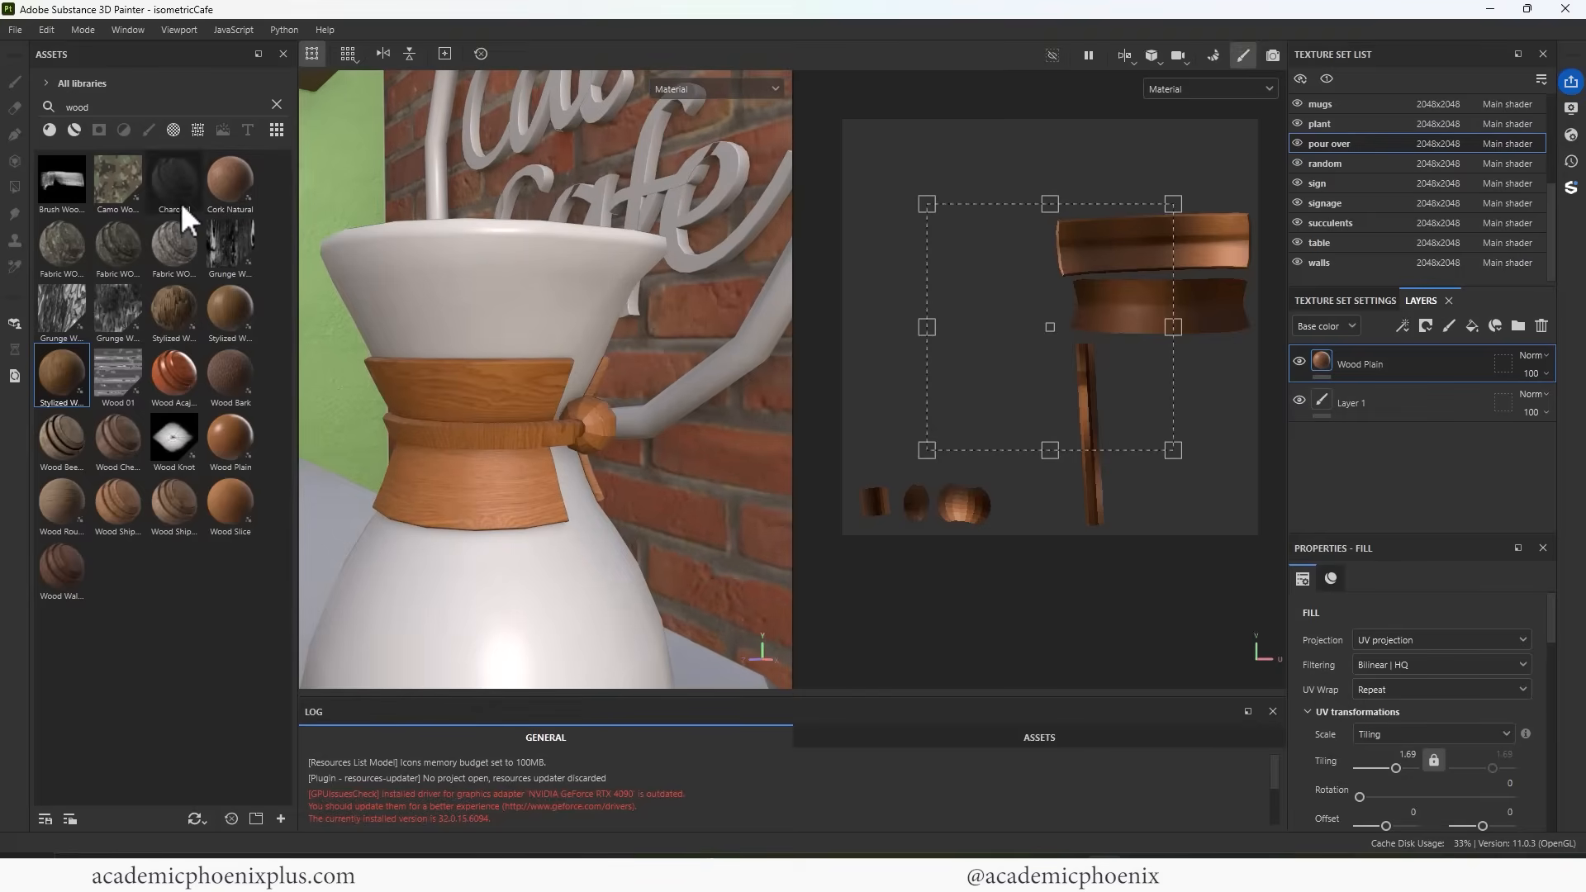
Search the asset library for "leath" to find leather materials
drag(120, 105, 38, 120)
text(leath)
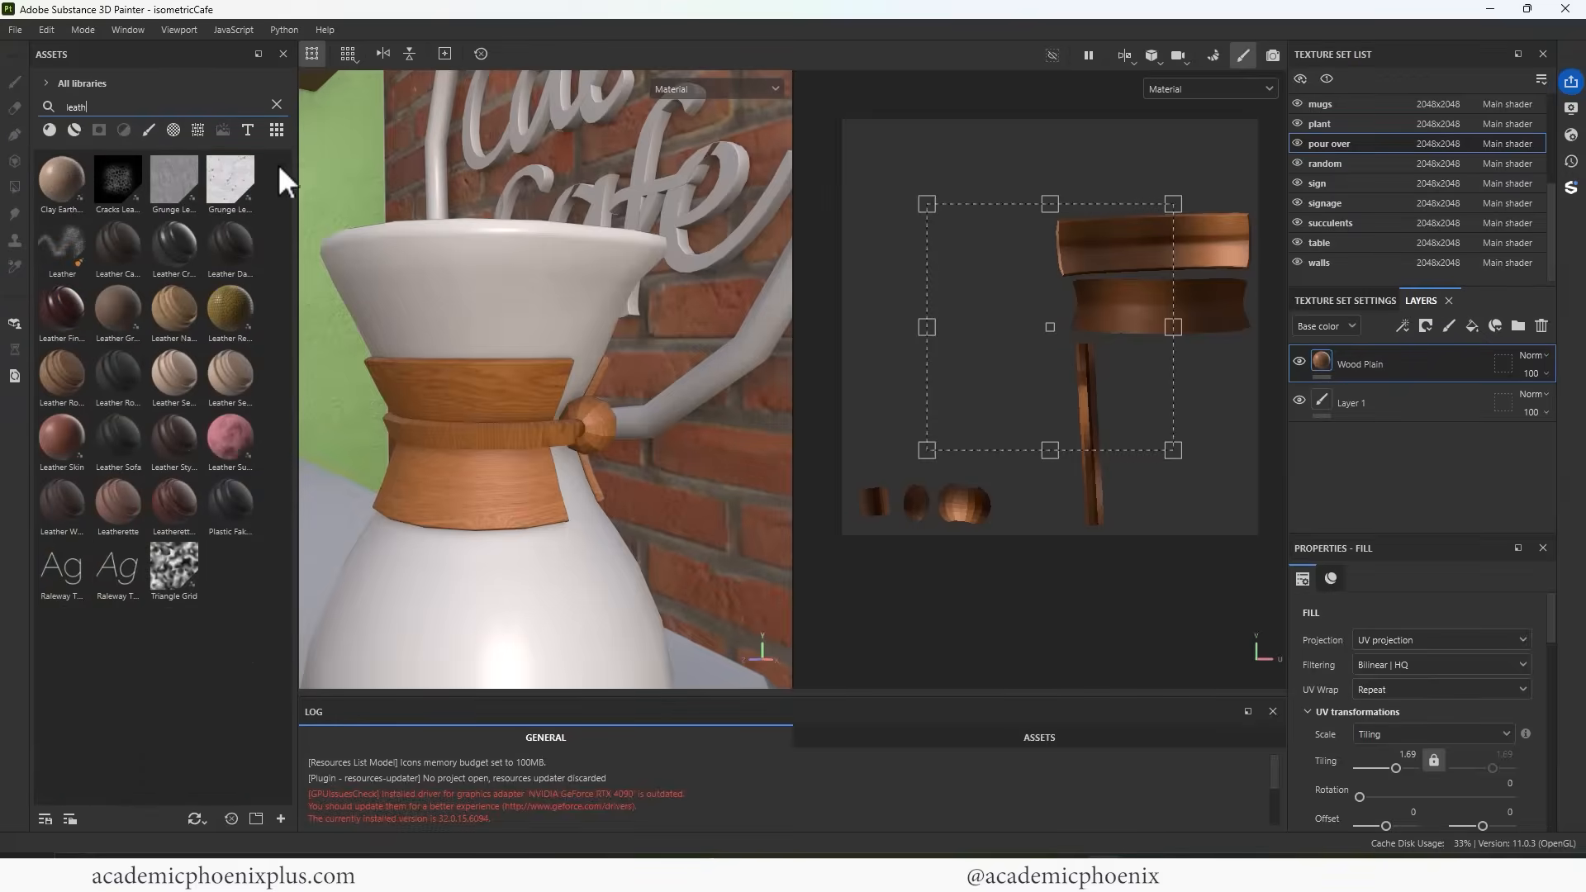
Try Leather Fine Aged, Leather Grain and Leather Natural Colored on the pour over's collar, undoing each one
drag(62, 310, 489, 430)
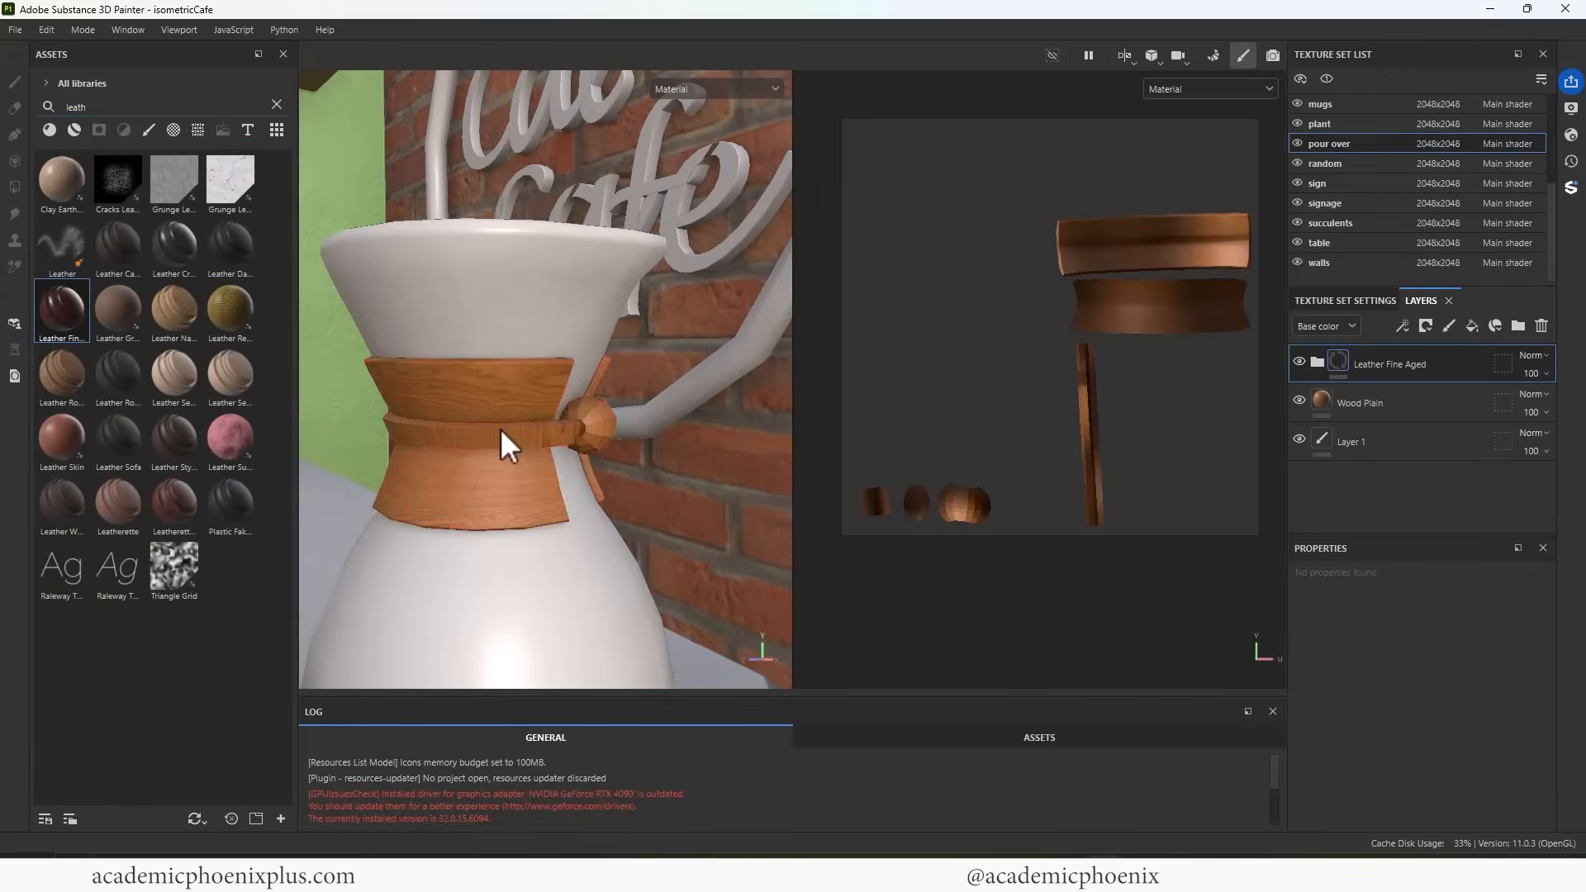
key(ctrl+z)
drag(122, 317, 484, 441)
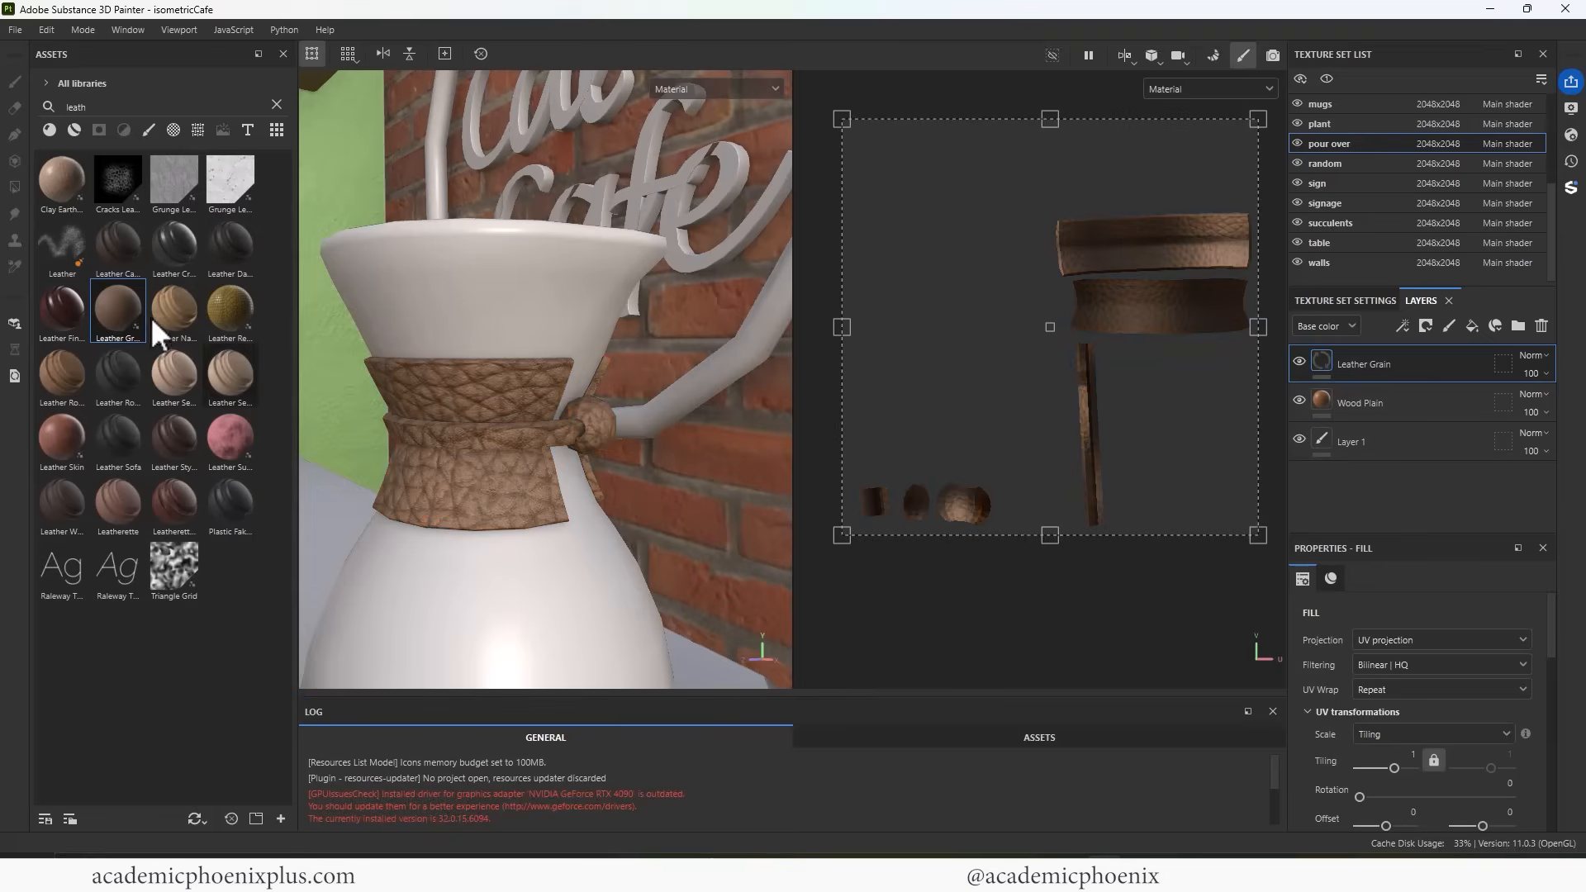
key(ctrl+z)
drag(159, 319, 483, 432)
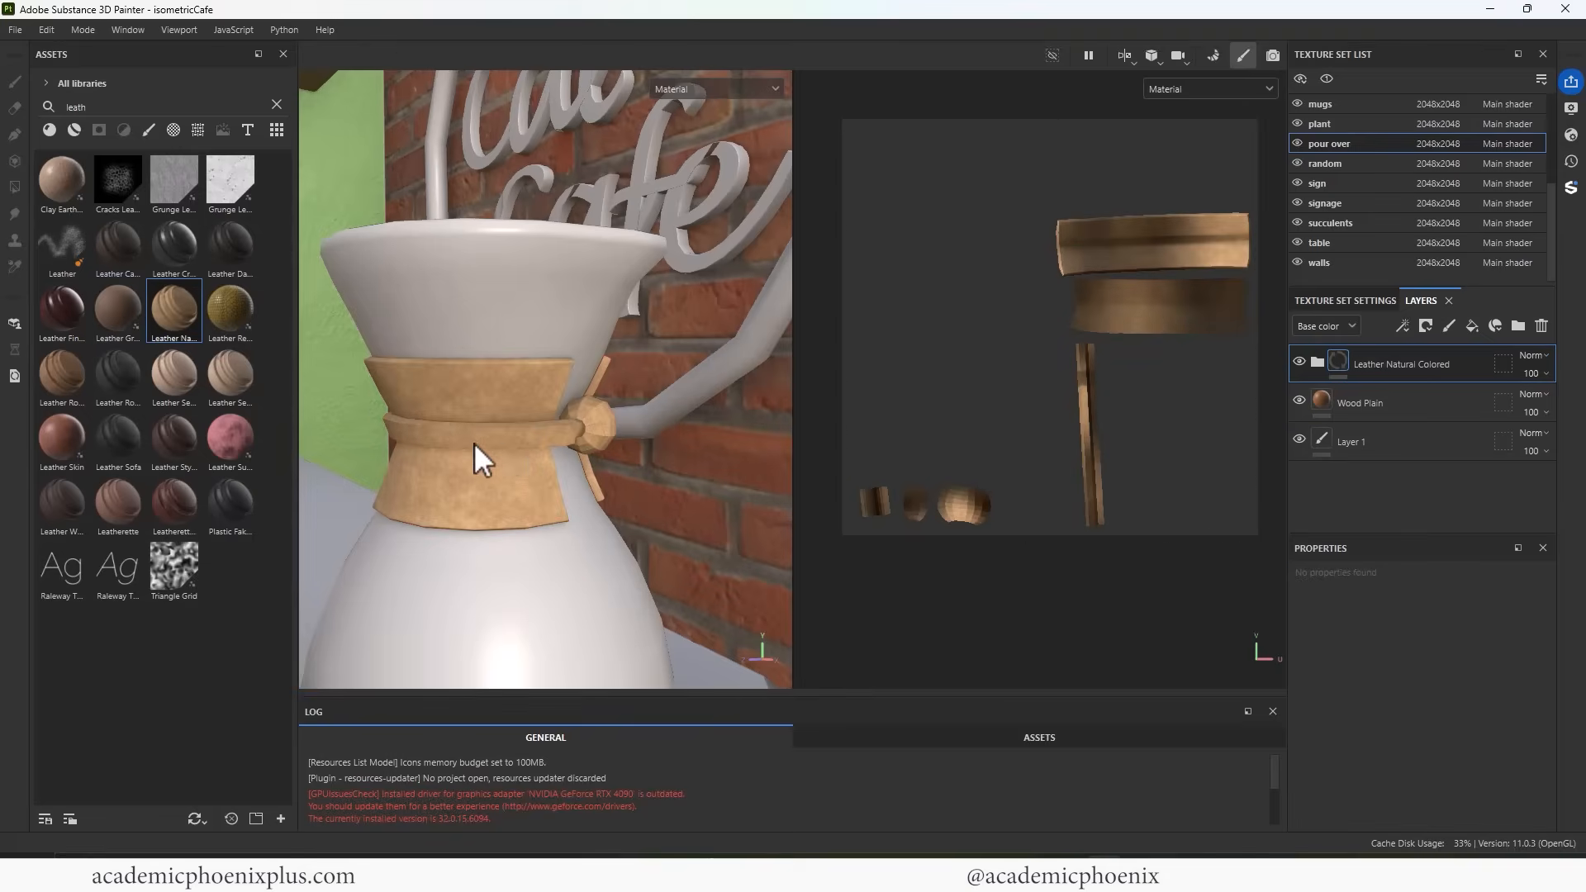
key(ctrl+z)
Apply the Leatherette Damaged smart material to the pour over's collar and inspect it up close
drag(181, 512, 477, 470)
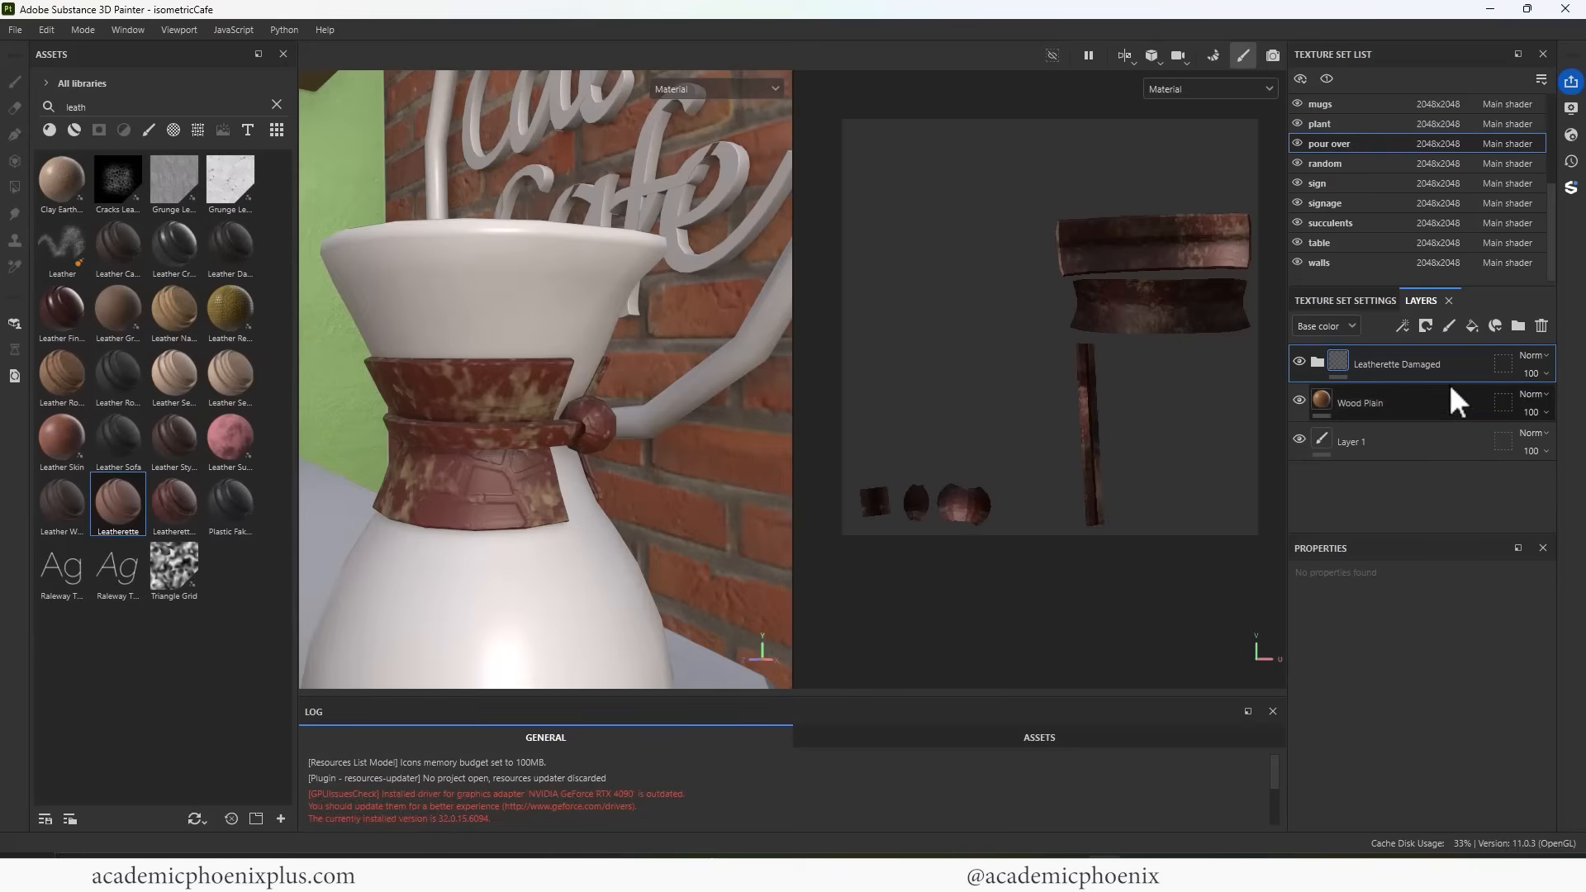
click(1441, 406)
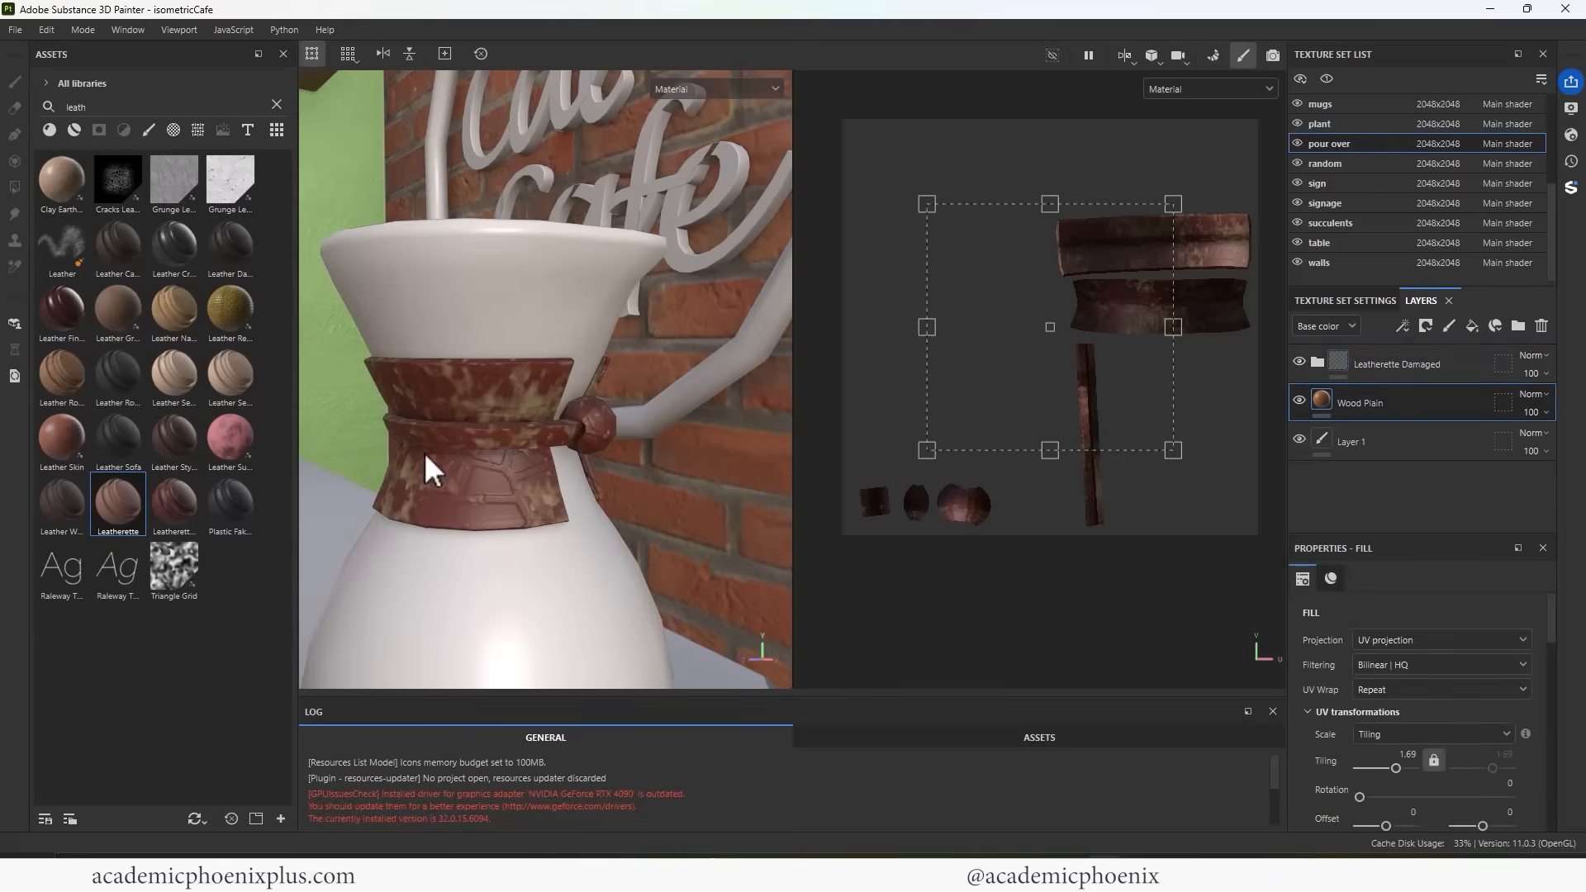
alt+right_drag(425, 452, 641, 470)
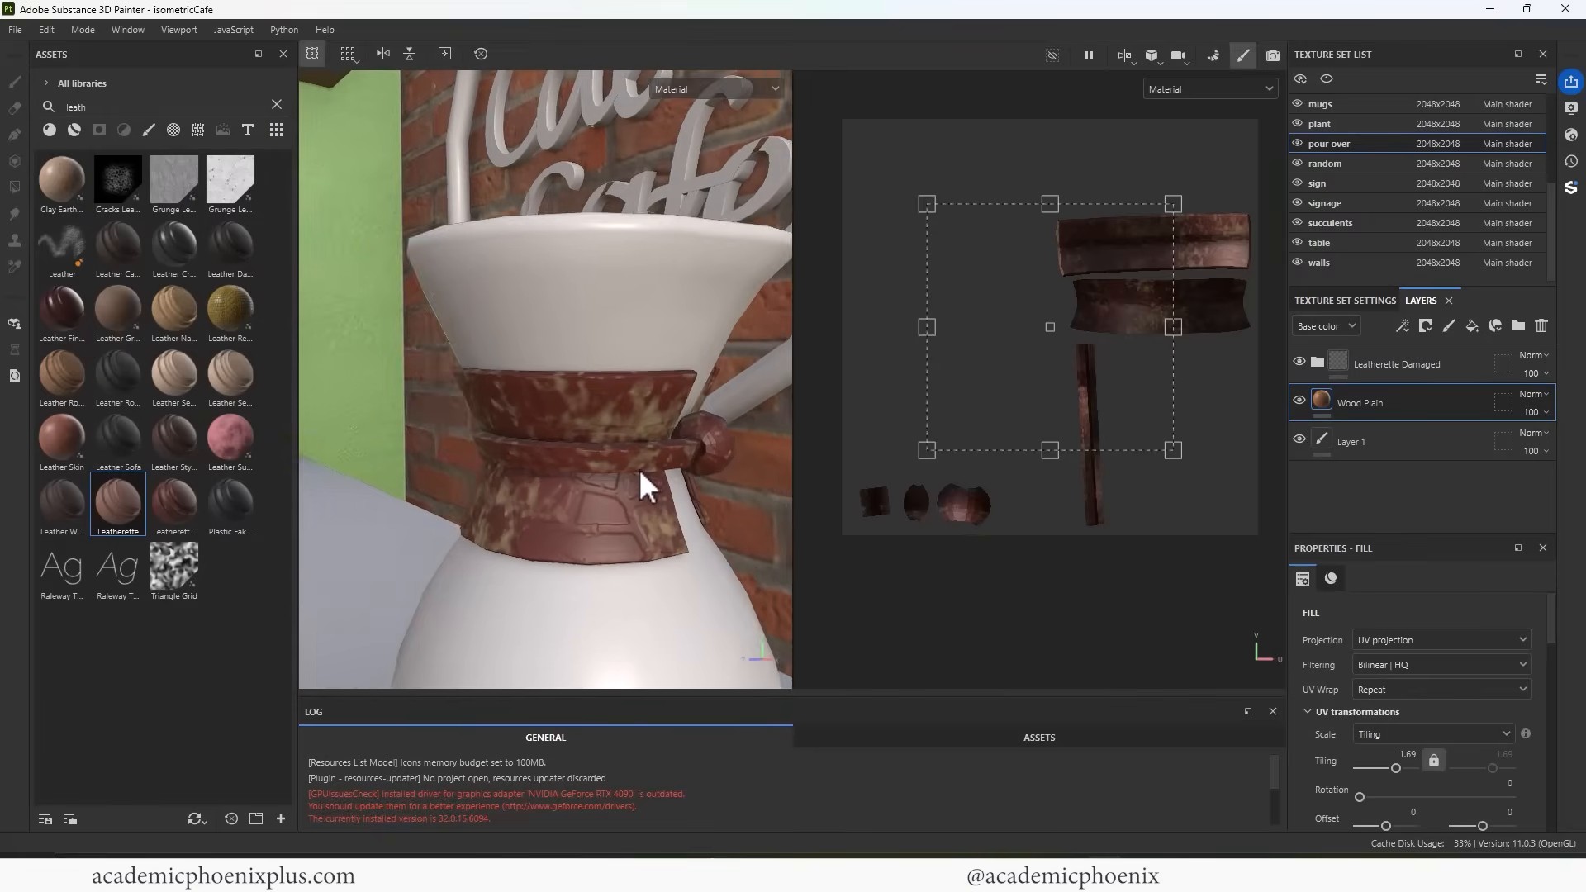
alt+drag(641, 469, 716, 472)
Expand the Leatherette Damaged group, check the Damages layer's effect by toggling its visibility, and delete that layer
click(1397, 370)
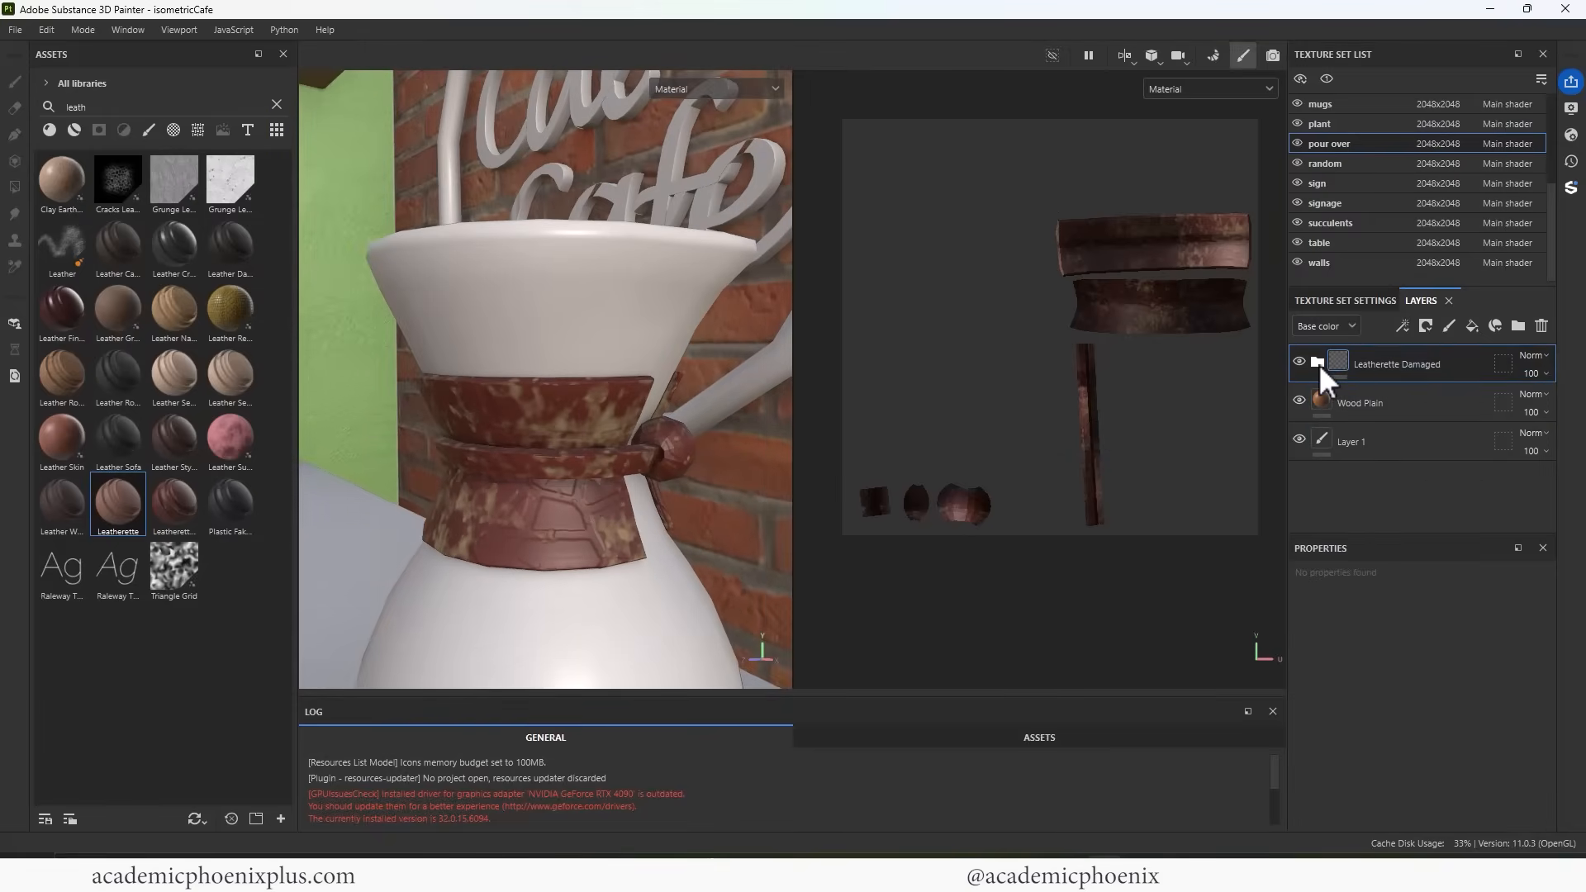
click(1317, 363)
click(1419, 396)
click(1300, 399)
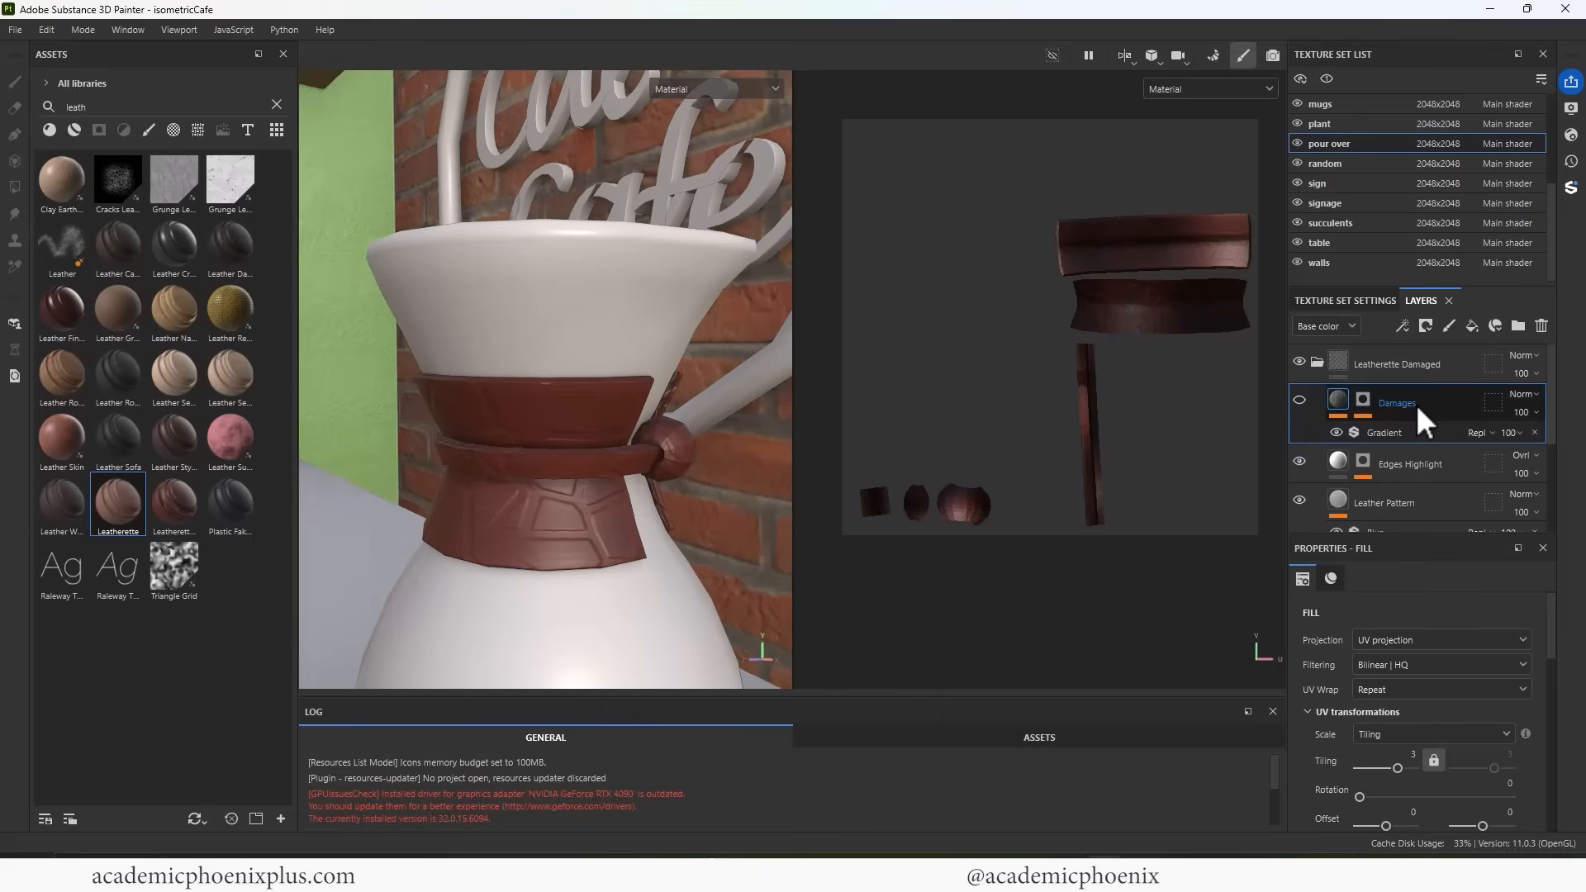
click(1303, 400)
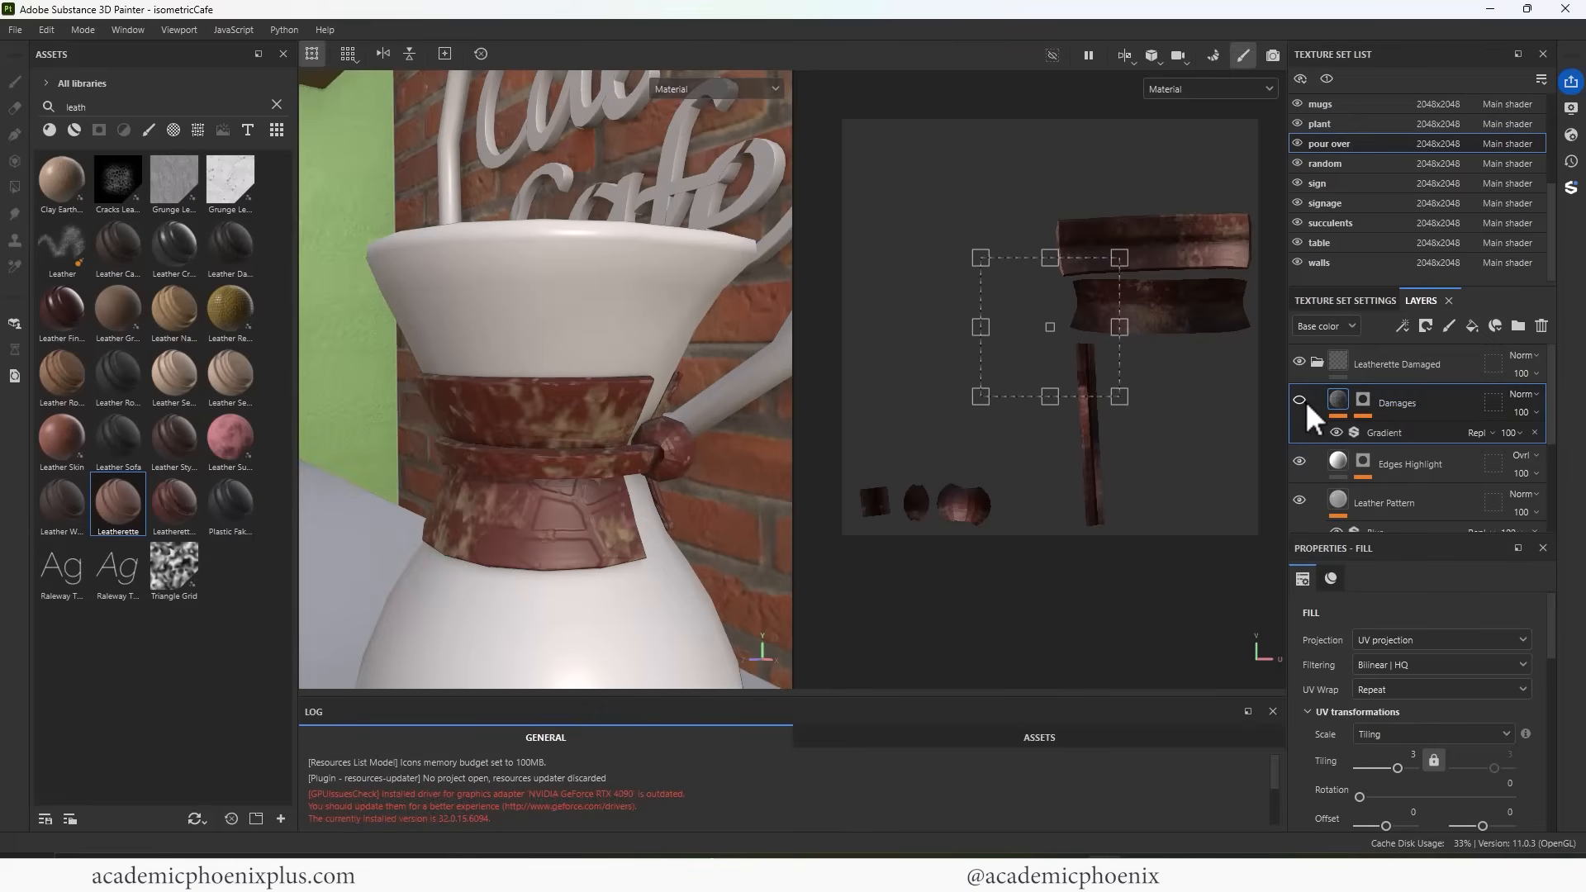
key(Delete)
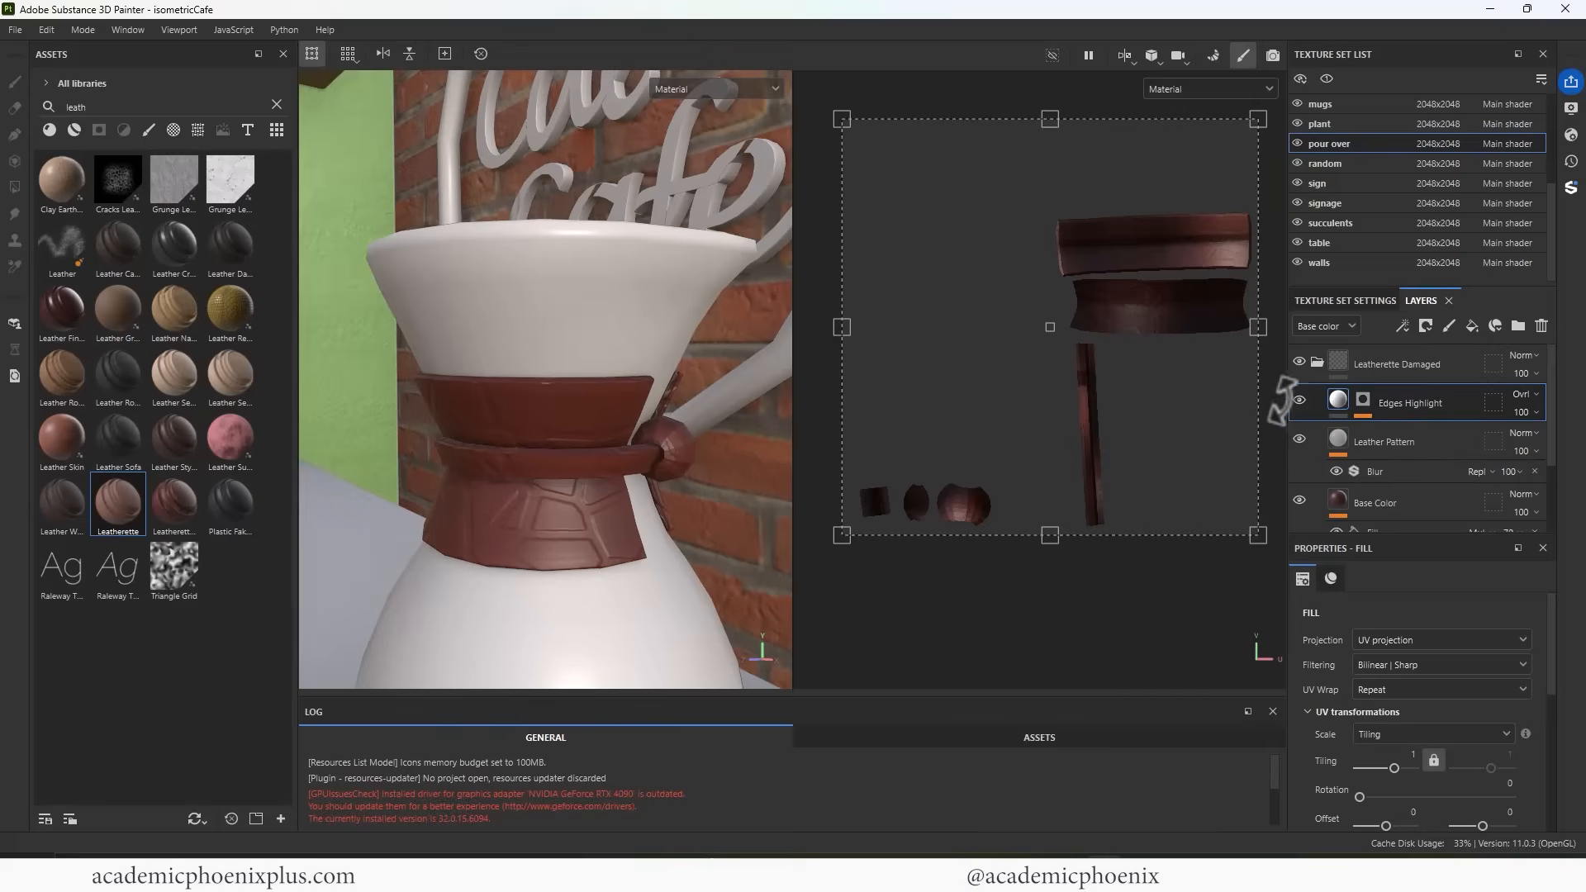
Compare the Edges Highlight and Leather Pattern layers by toggling their visibility, and set the Leather Pattern tiling to 32
click(1299, 400)
click(1299, 400)
click(1299, 436)
click(1299, 436)
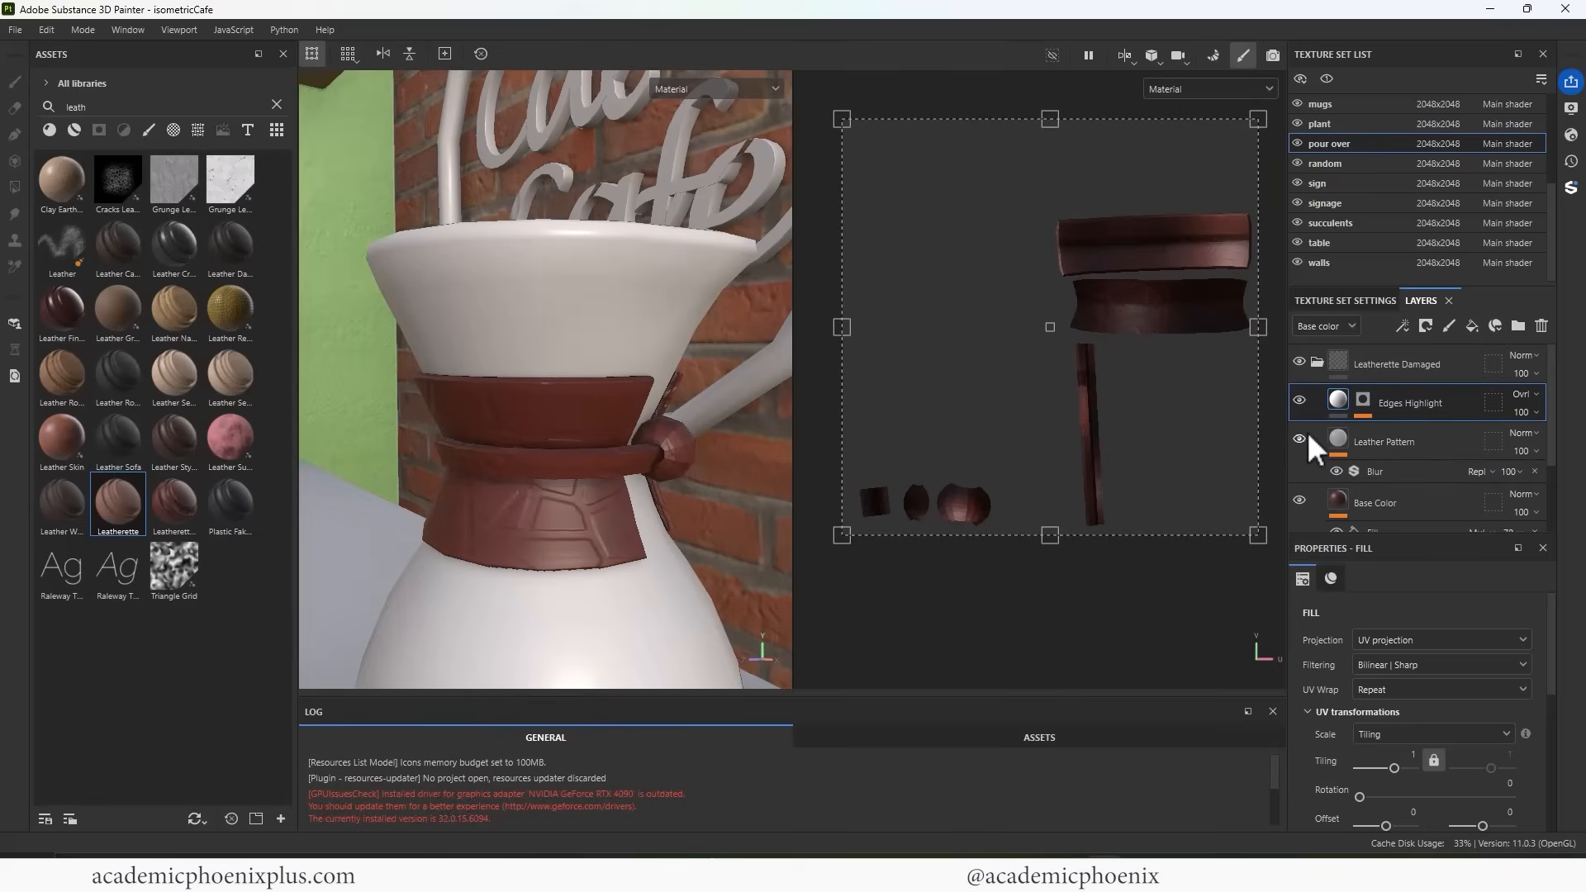
click(1398, 438)
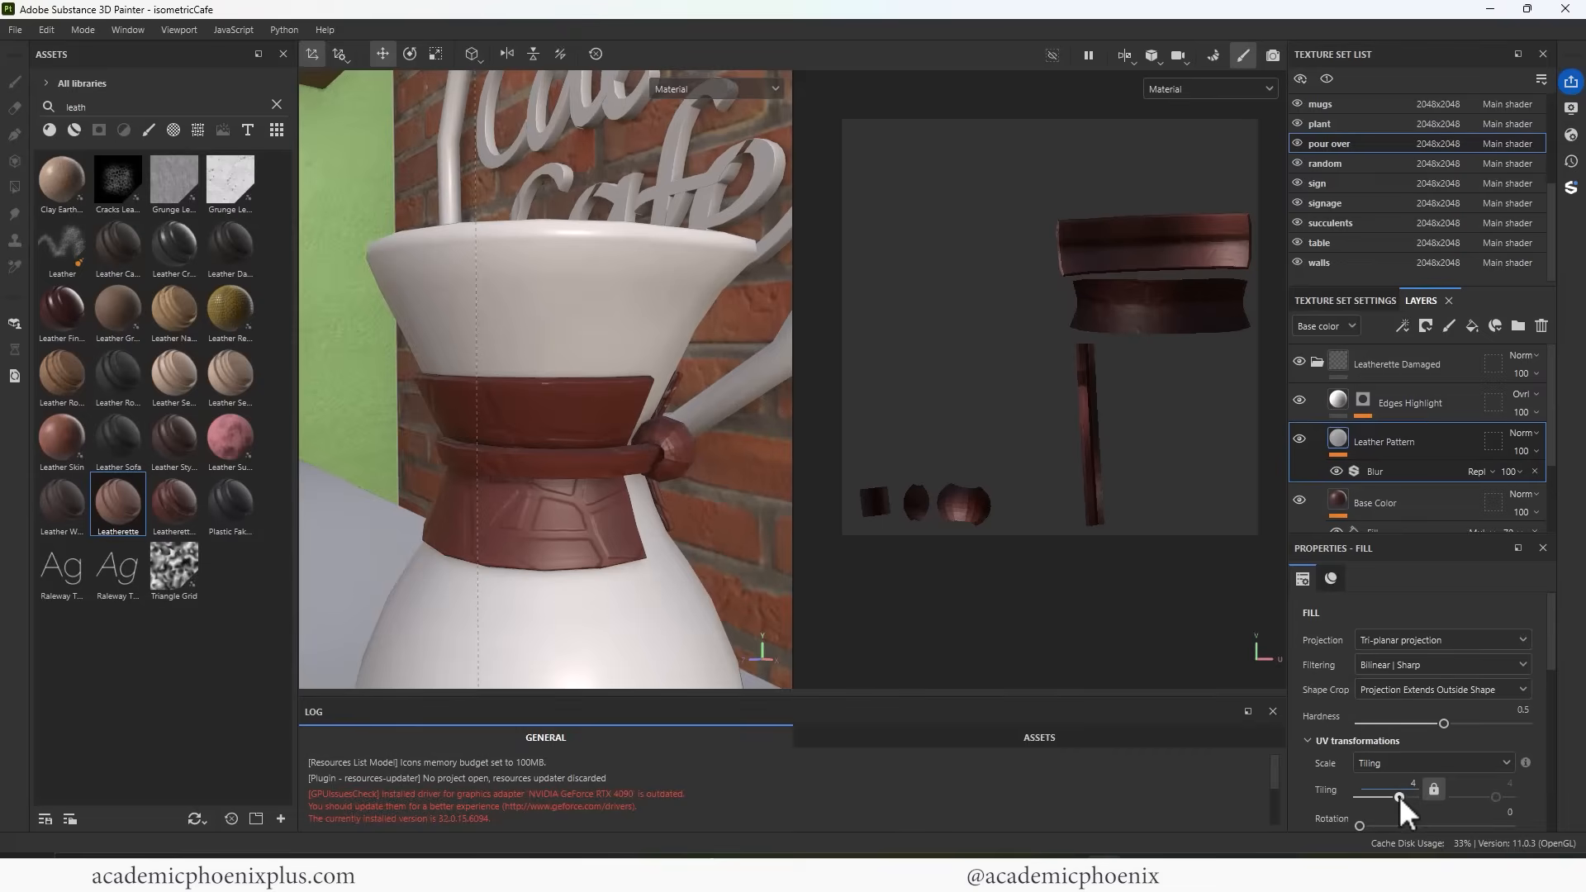
drag(1399, 796, 1417, 790)
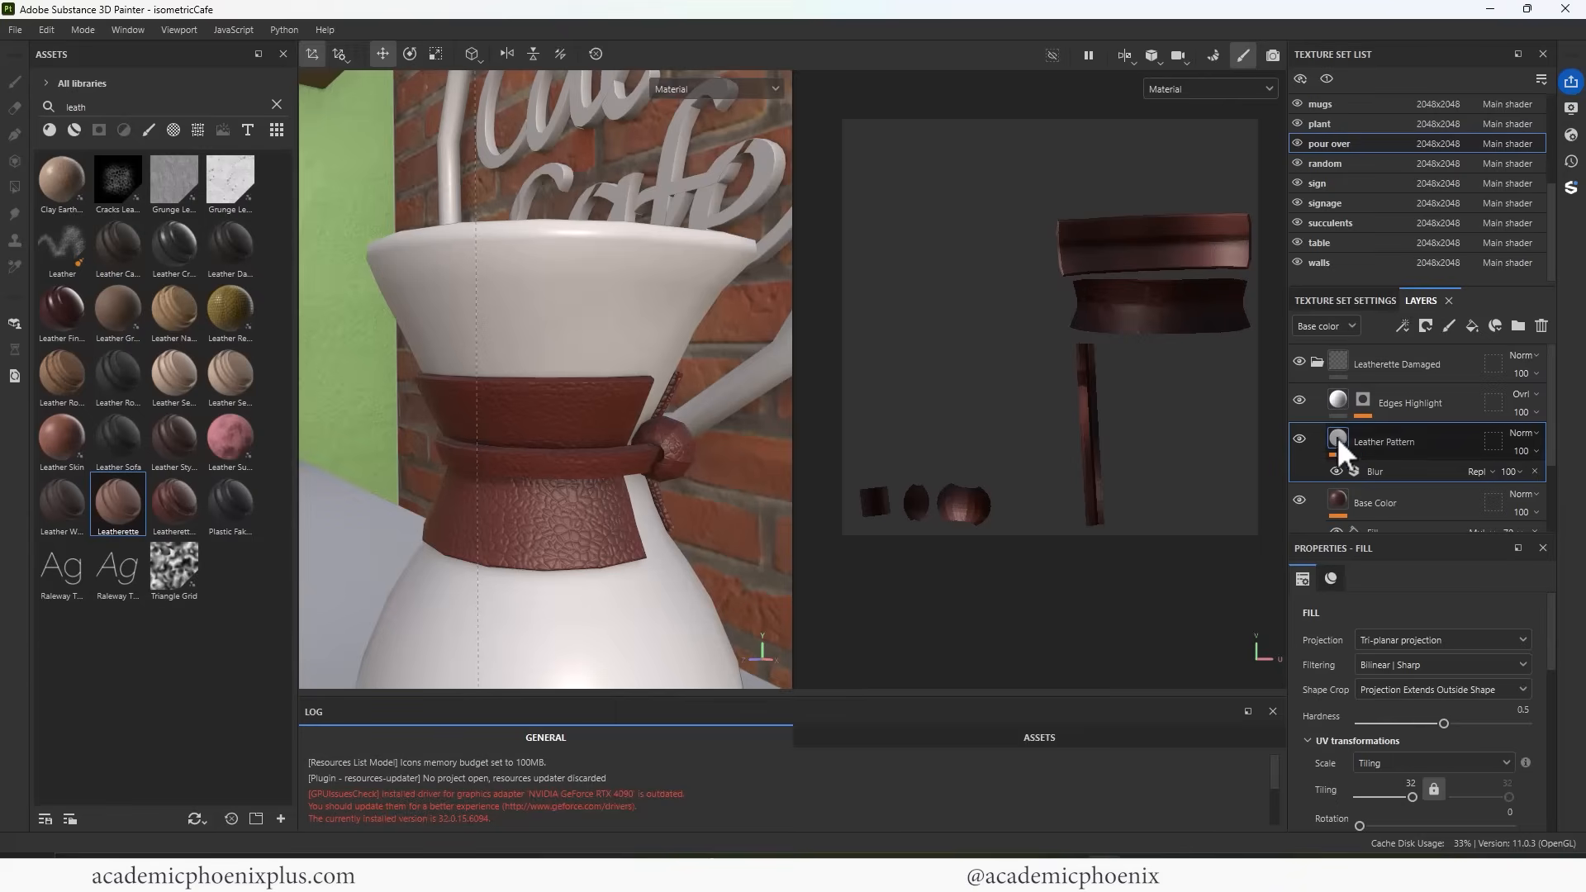
Add a black mask to the Leatherette Damaged group and reveal it only on the collar's strap with UV chunk fill
click(1318, 362)
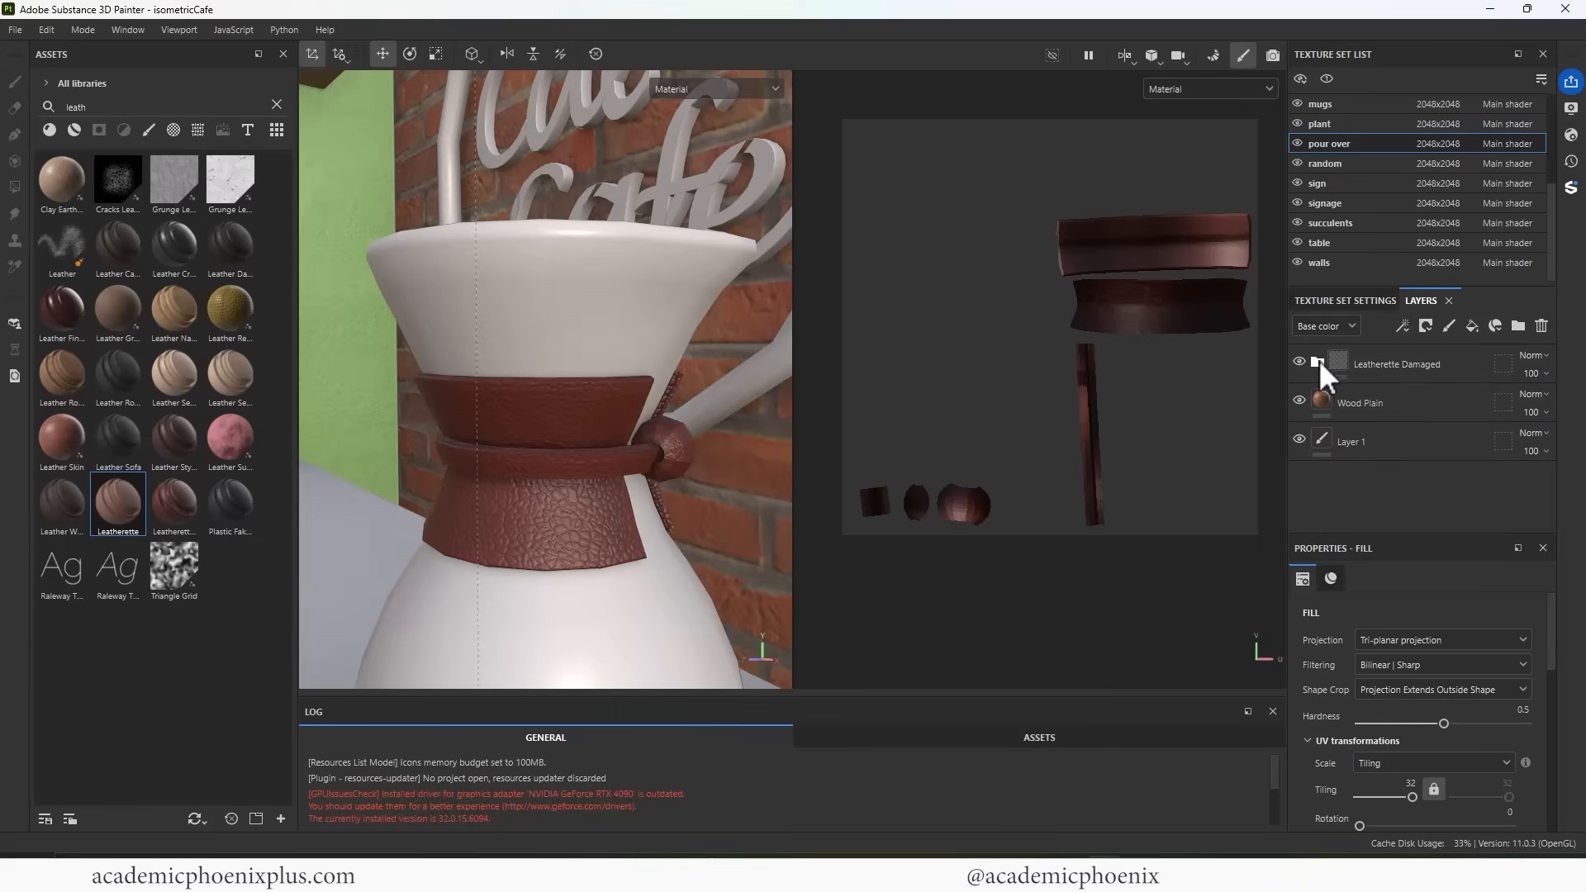
right_click(1363, 366)
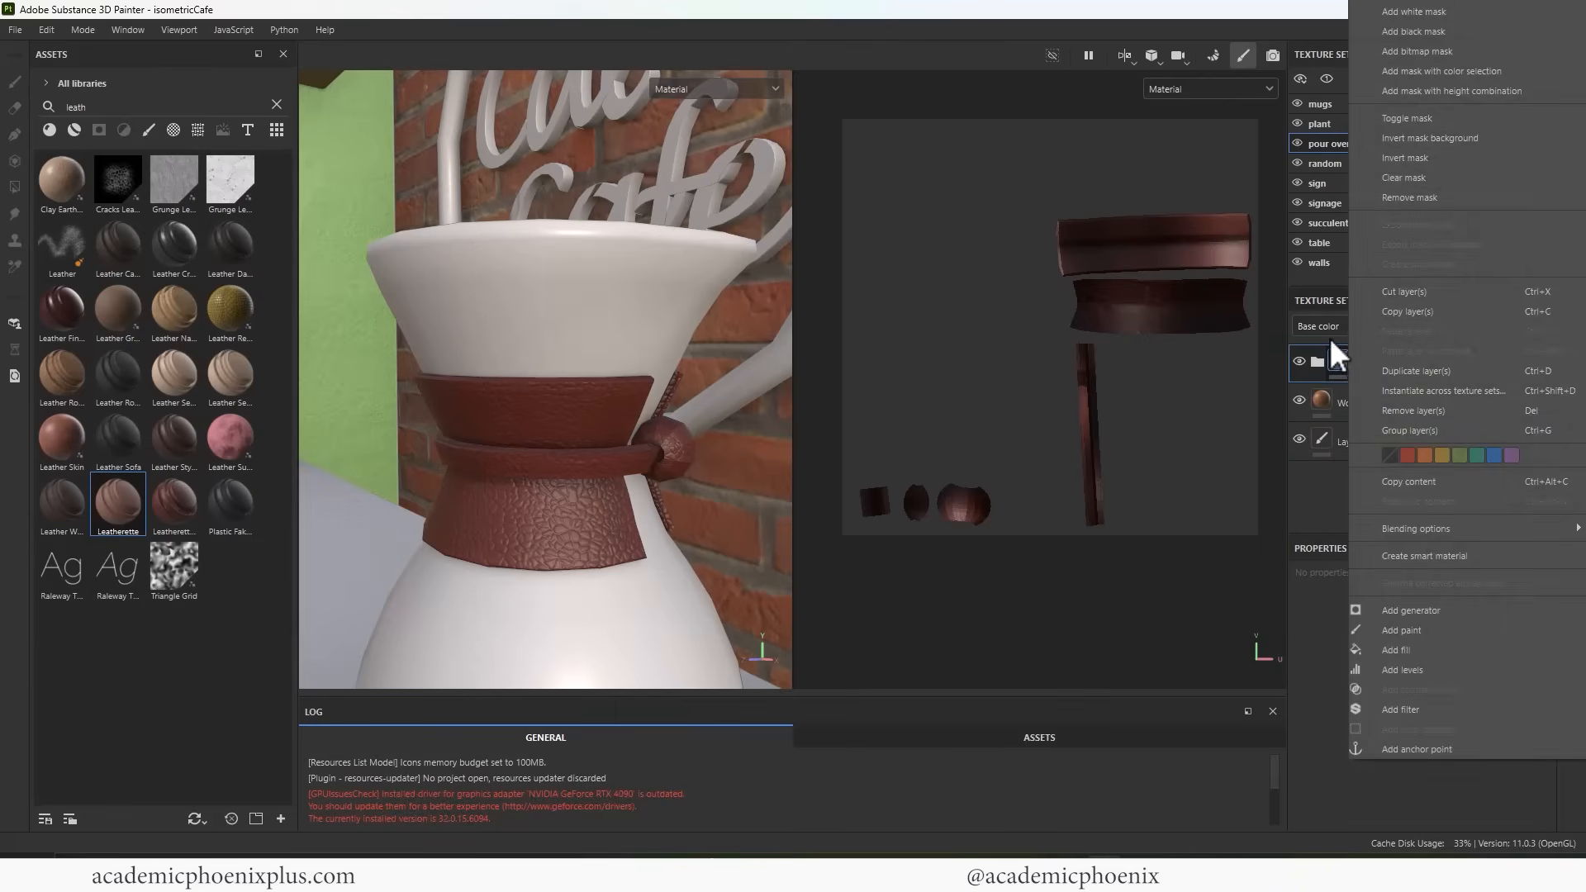
click(1412, 29)
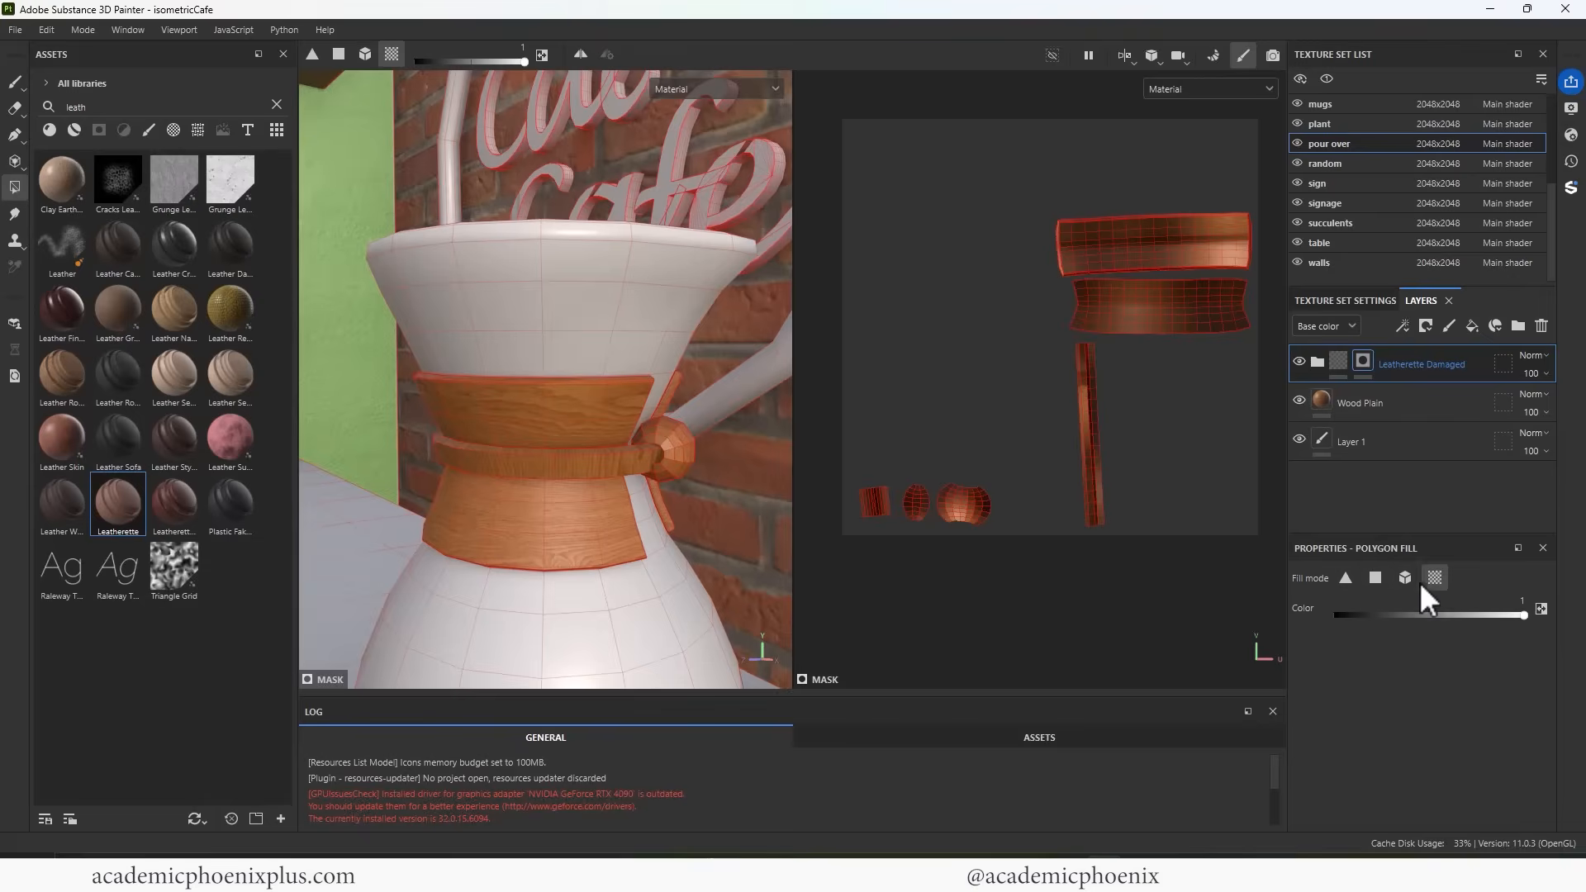
click(1066, 390)
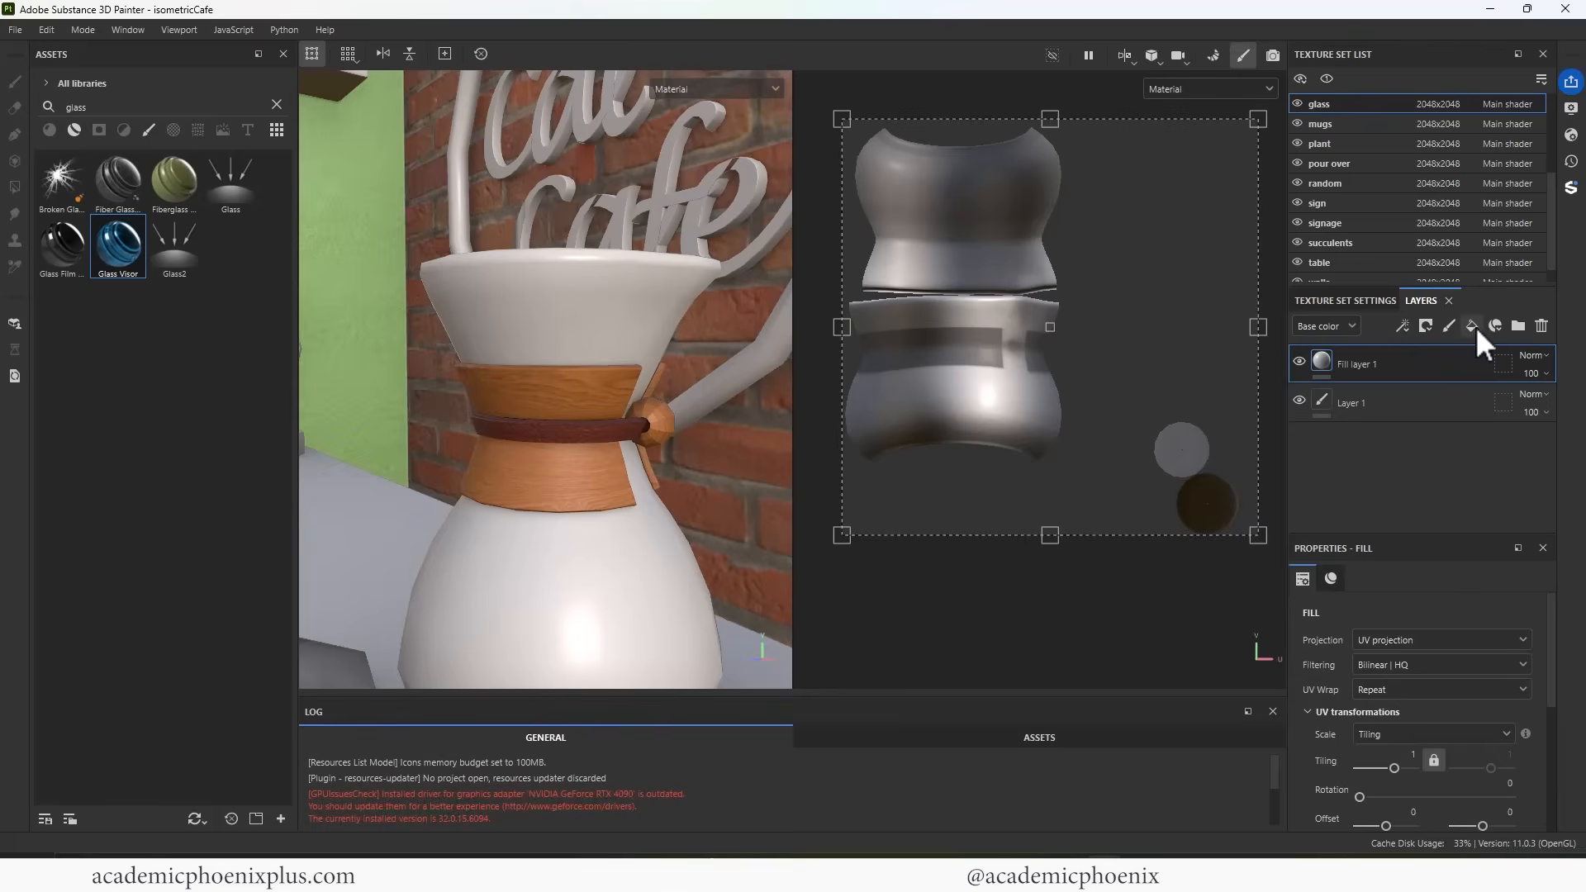
Enable the opacity and roughness channels on the glass fill layer, with opacity 0.1184 and roughness 0.0980
drag(1358, 538, 1360, 402)
drag(1553, 524, 1562, 632)
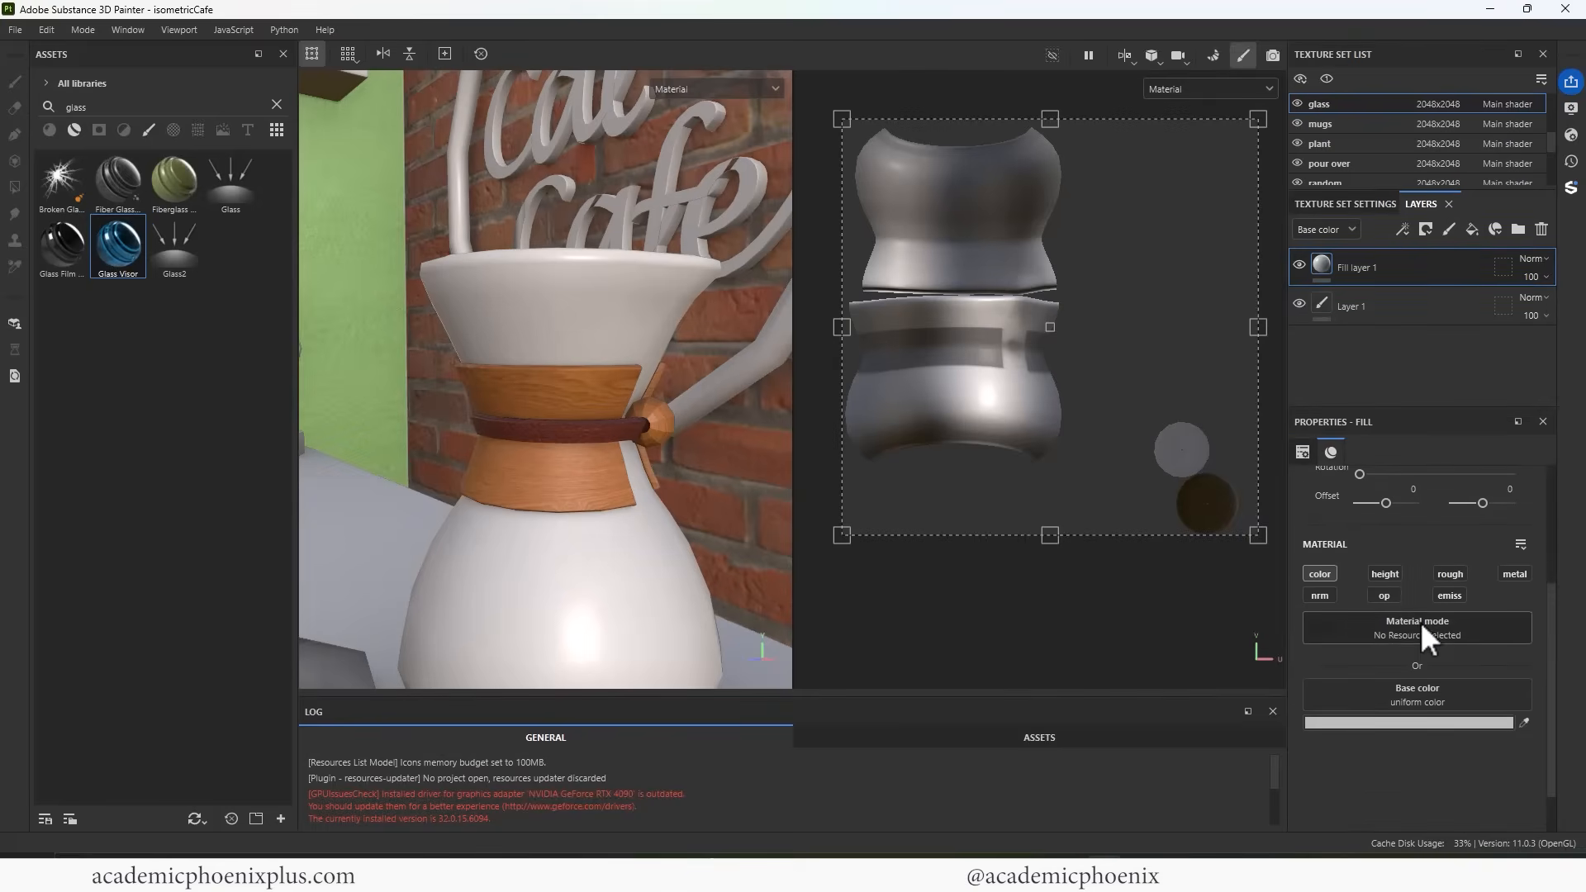
click(1391, 591)
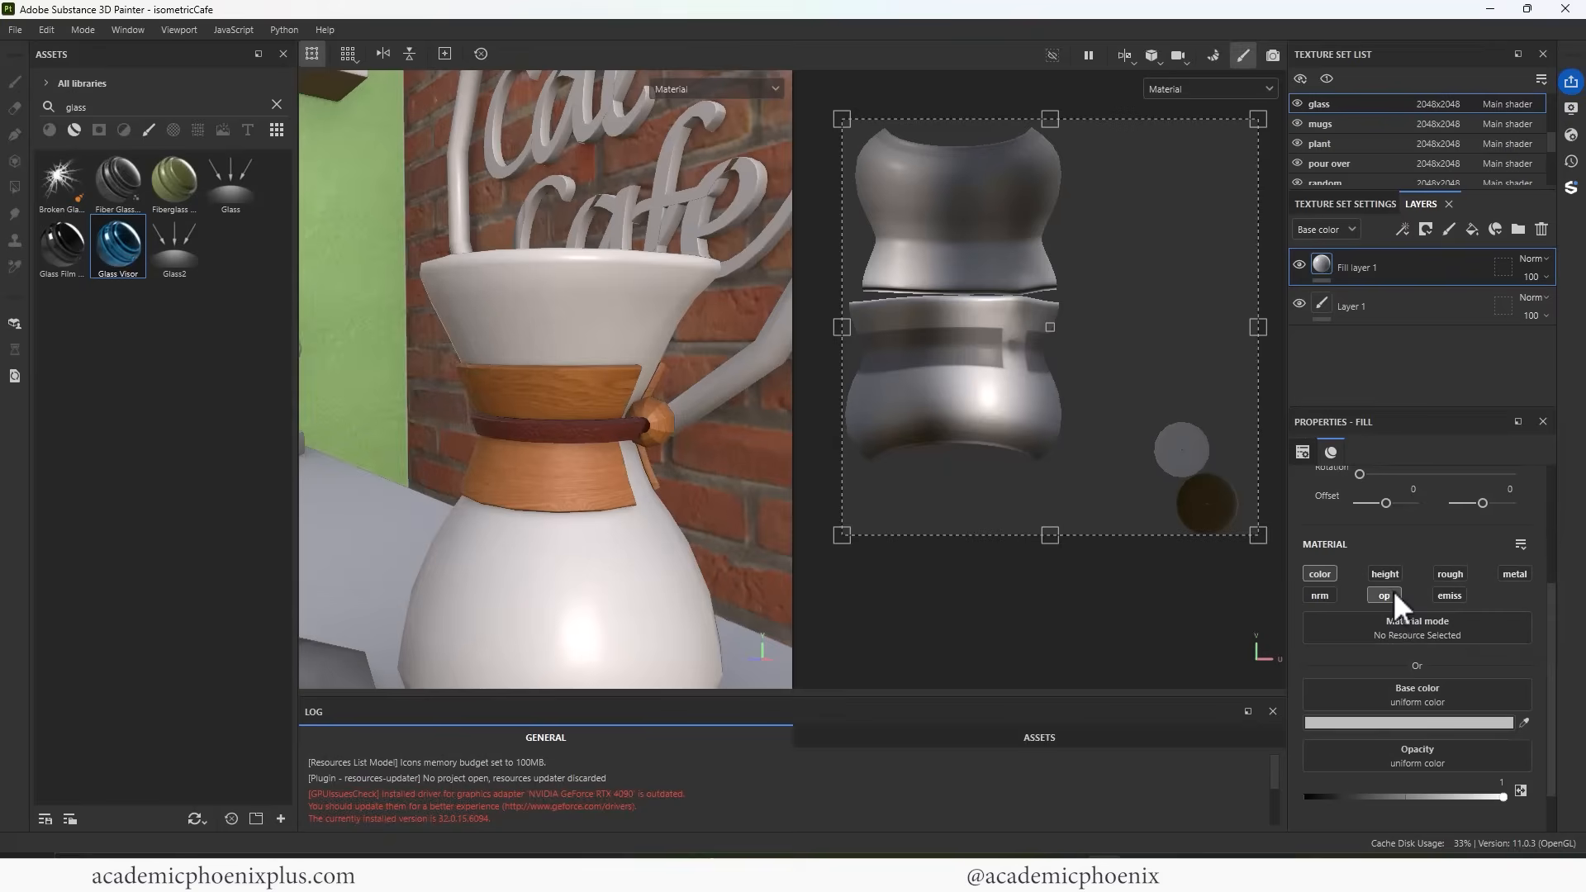
drag(1488, 793, 1327, 795)
click(1449, 573)
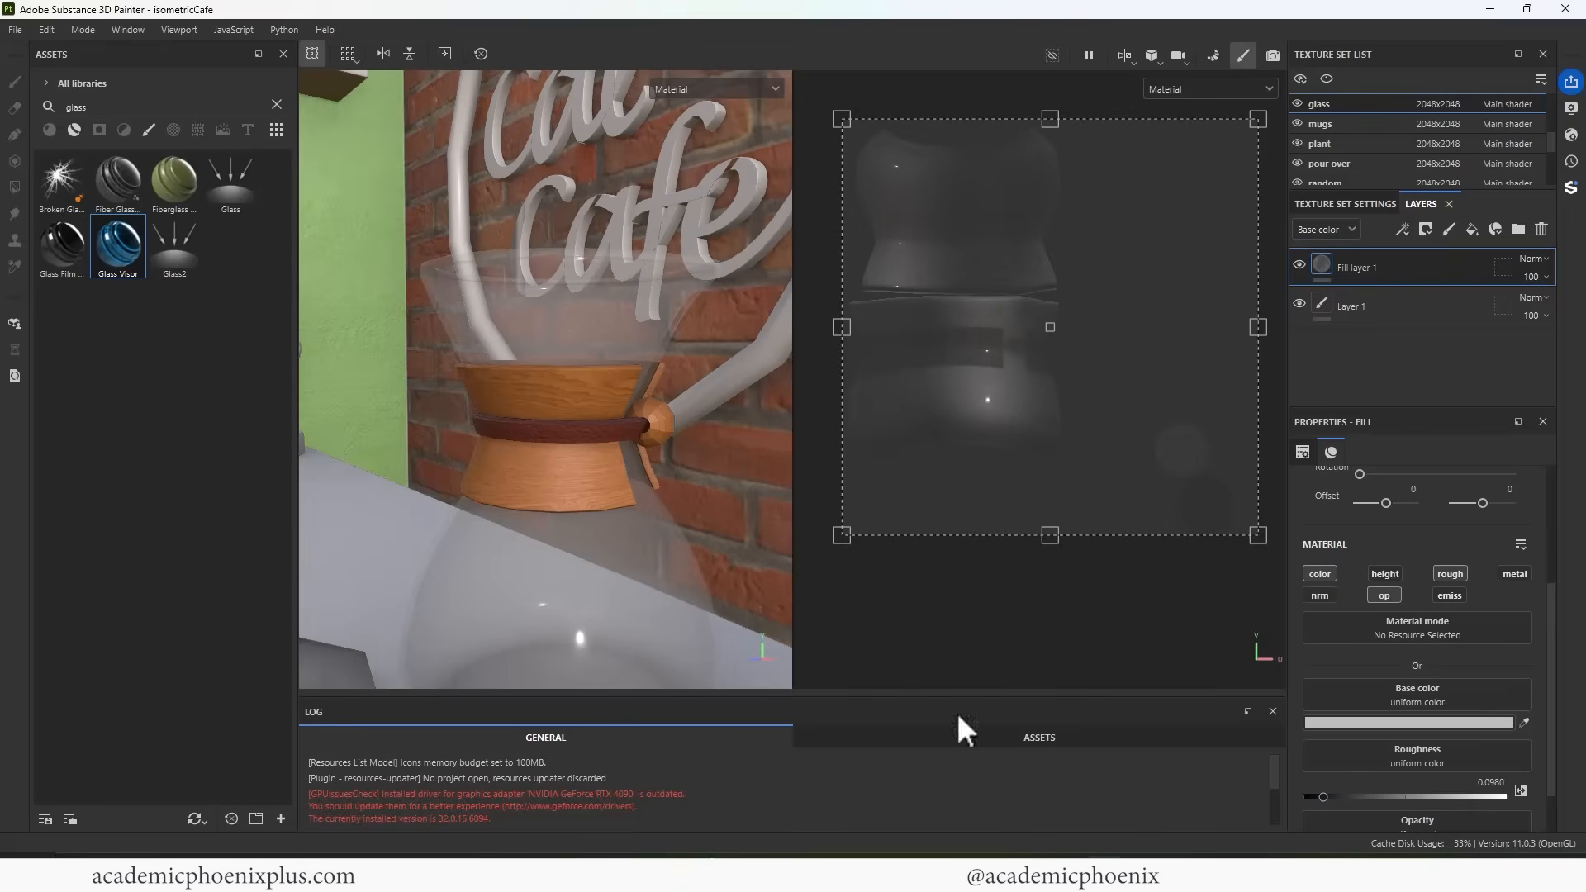
Raise the glass fill's opacity to 0.1347 and set its base color to the grey 6F6F6F
scroll(1551, 776, down, 1)
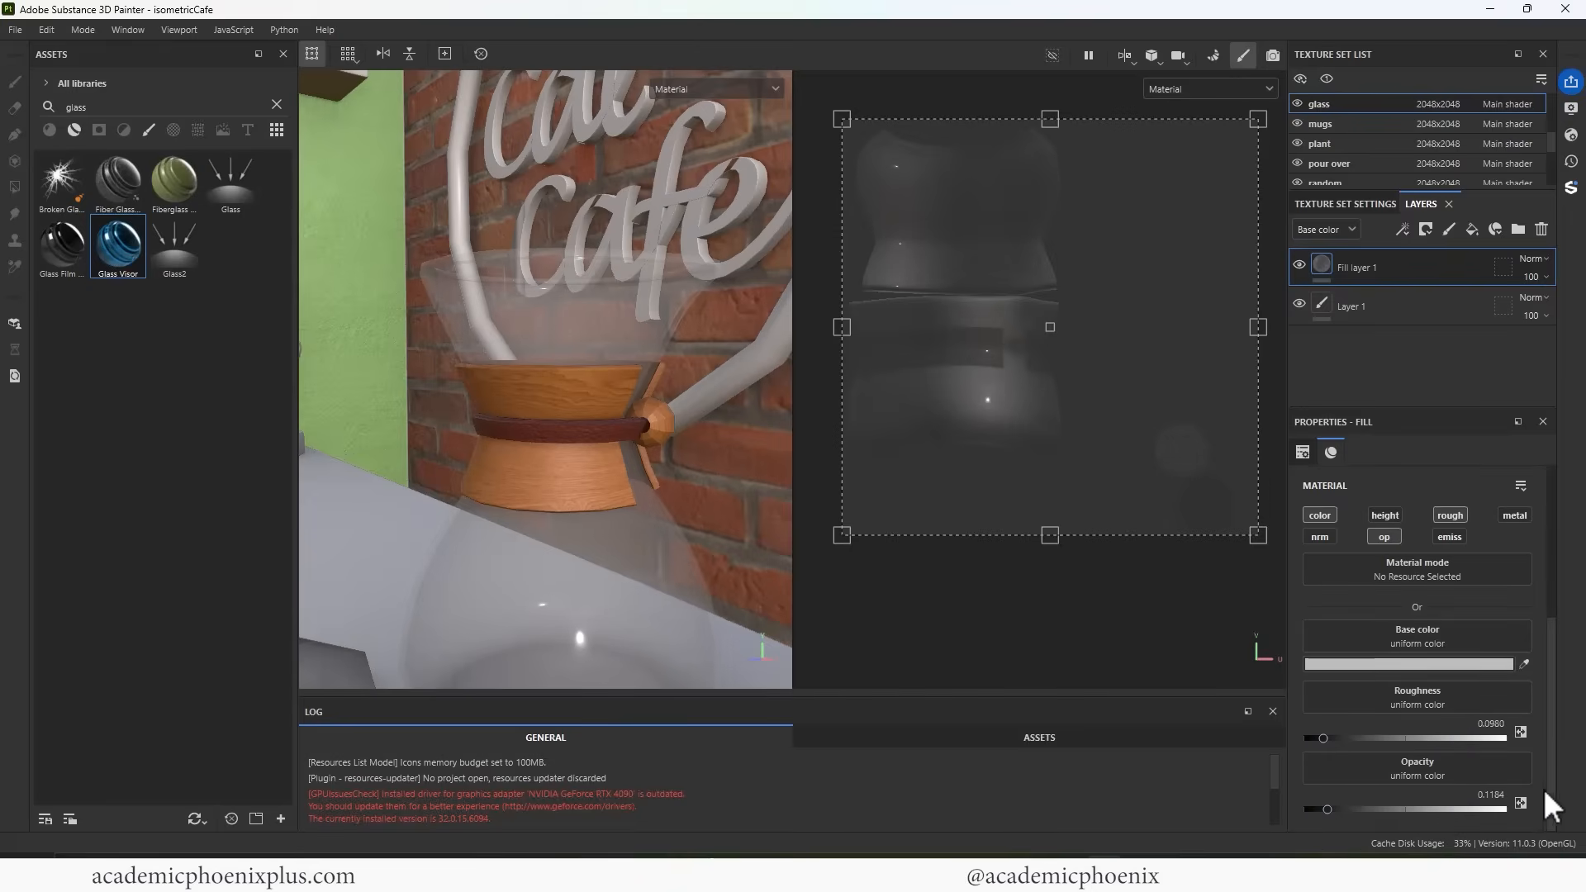
mouse_move(1326, 809)
mouse_down()
mouse_move(1270, 810)
mouse_move(1332, 805)
mouse_up()
click(1460, 664)
click(1280, 629)
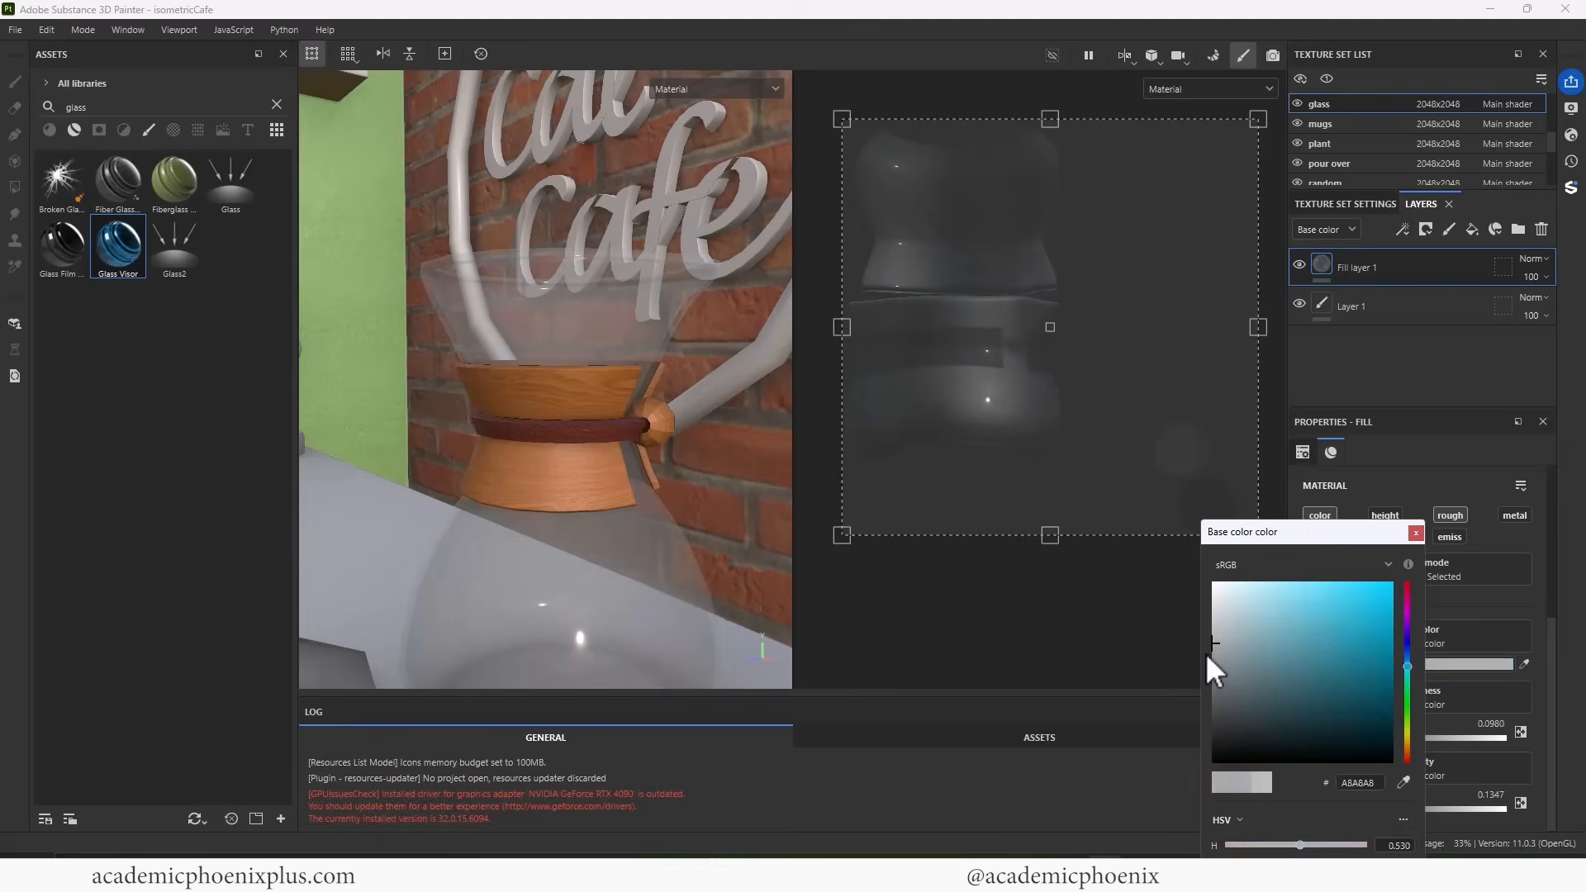
drag(1206, 653, 1216, 682)
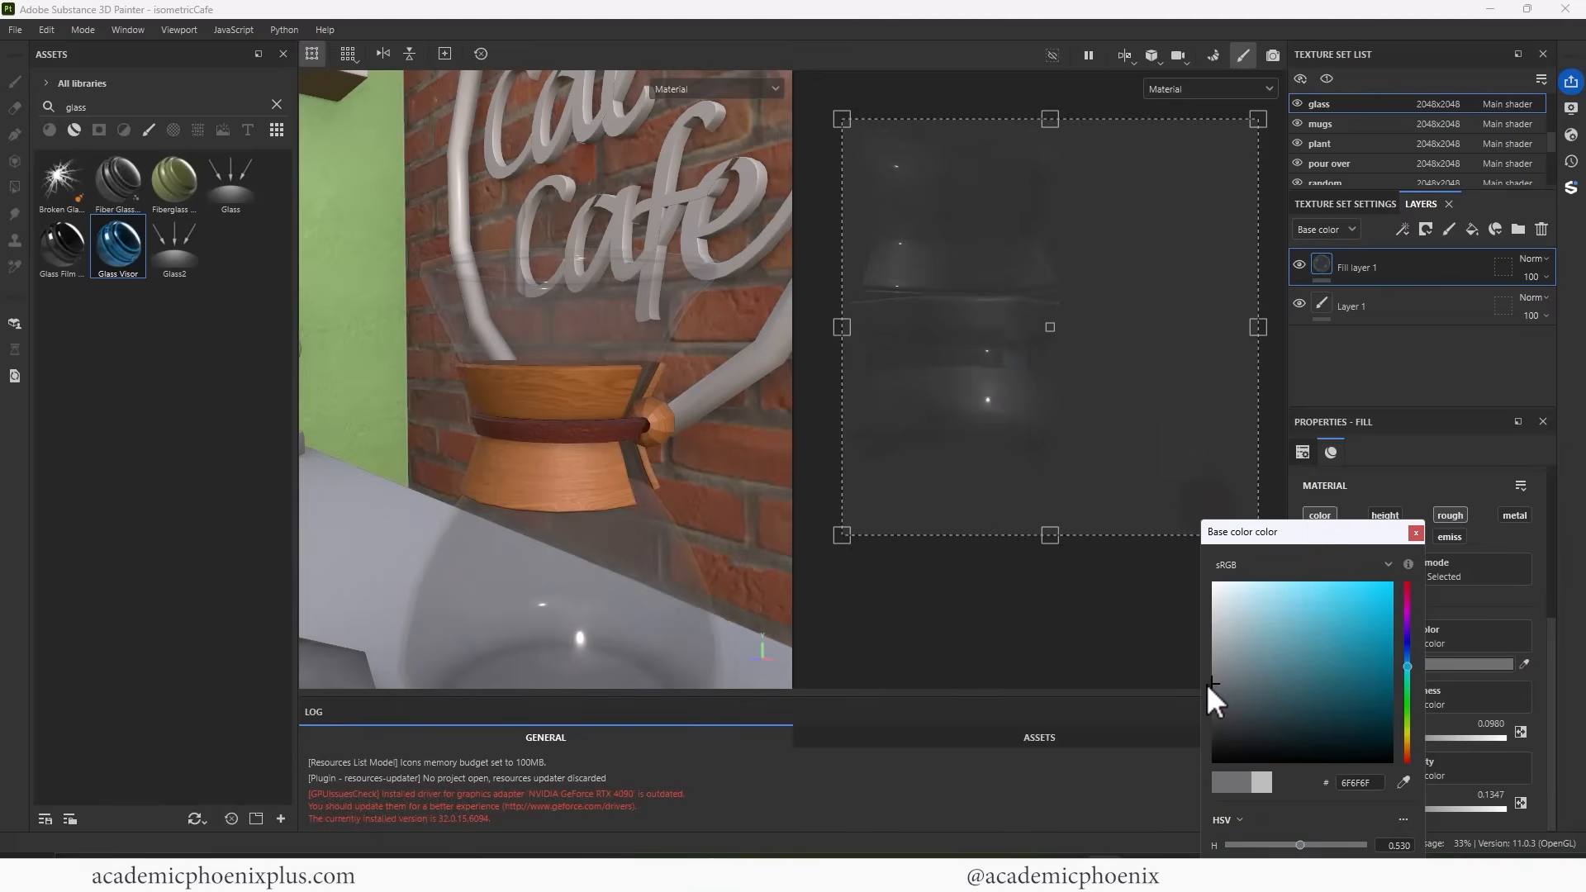
click(1415, 532)
Examine the transparent glass of the pour over from several angles and distances around the cafe counter
alt+right_drag(555, 372, 314, 248)
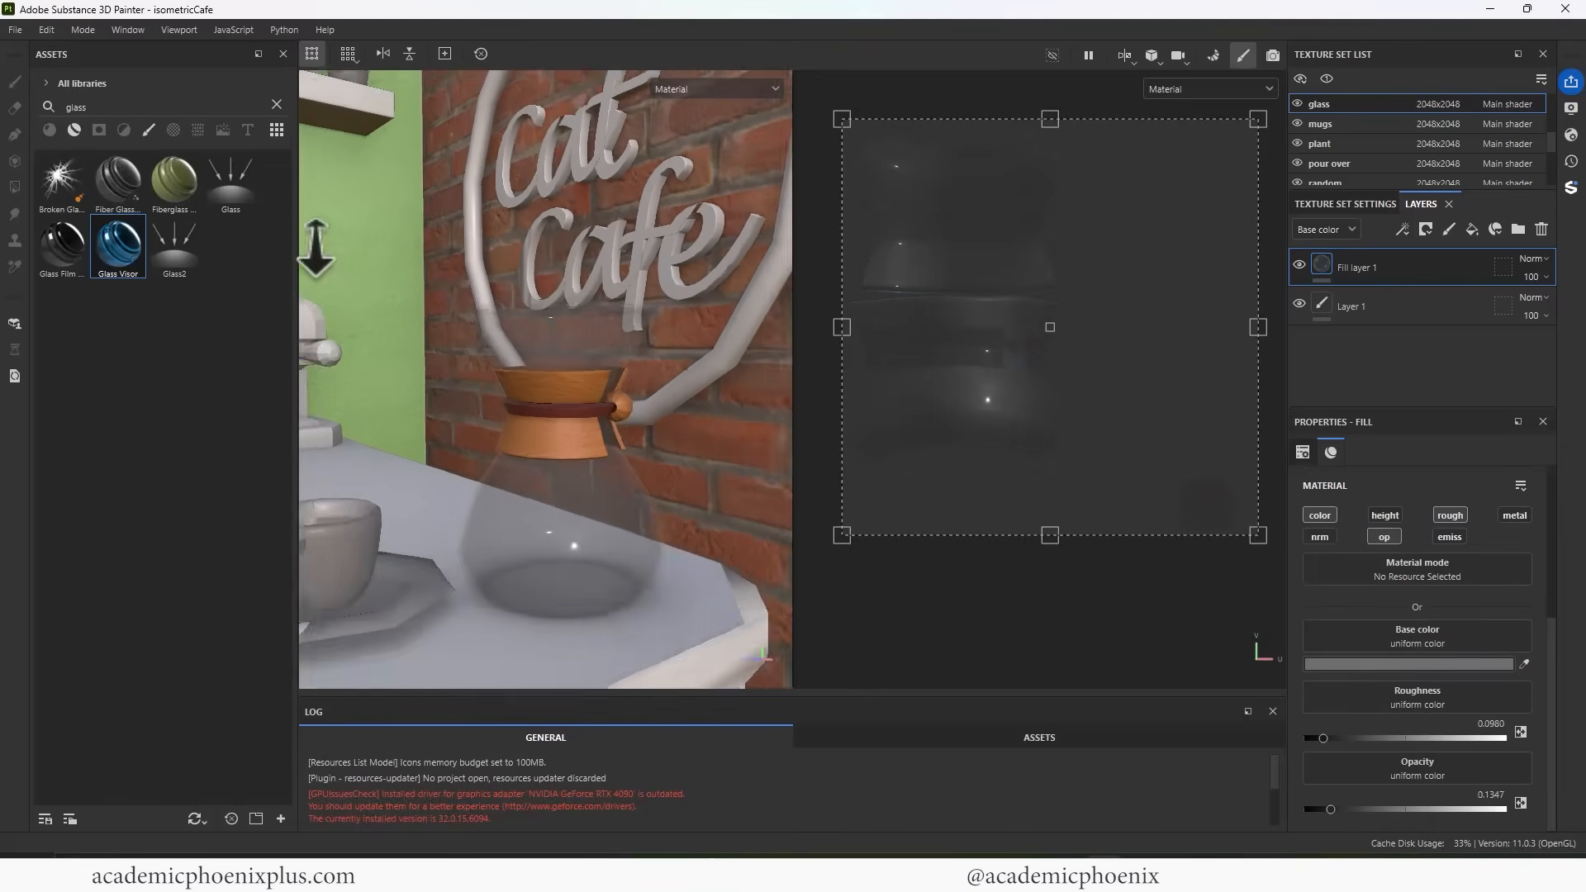
alt+drag(314, 247, 636, 384)
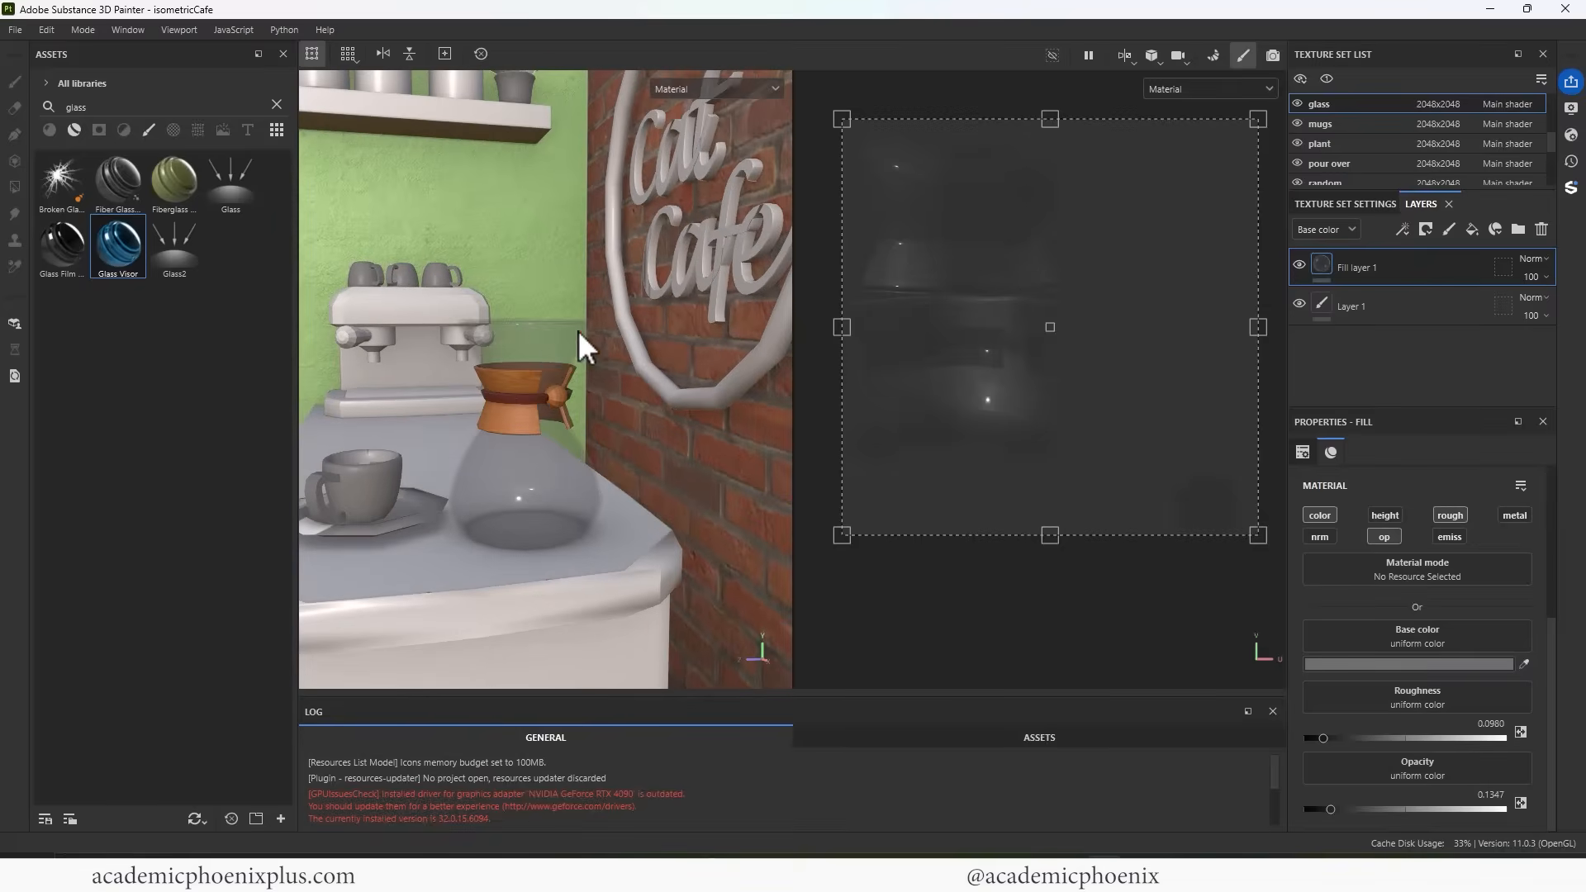
alt+right_drag(579, 331, 411, 301)
alt+drag(411, 301, 520, 387)
alt+right_drag(578, 397, 776, 421)
alt+middle_drag(704, 496, 697, 407)
alt+right_drag(697, 406, 535, 425)
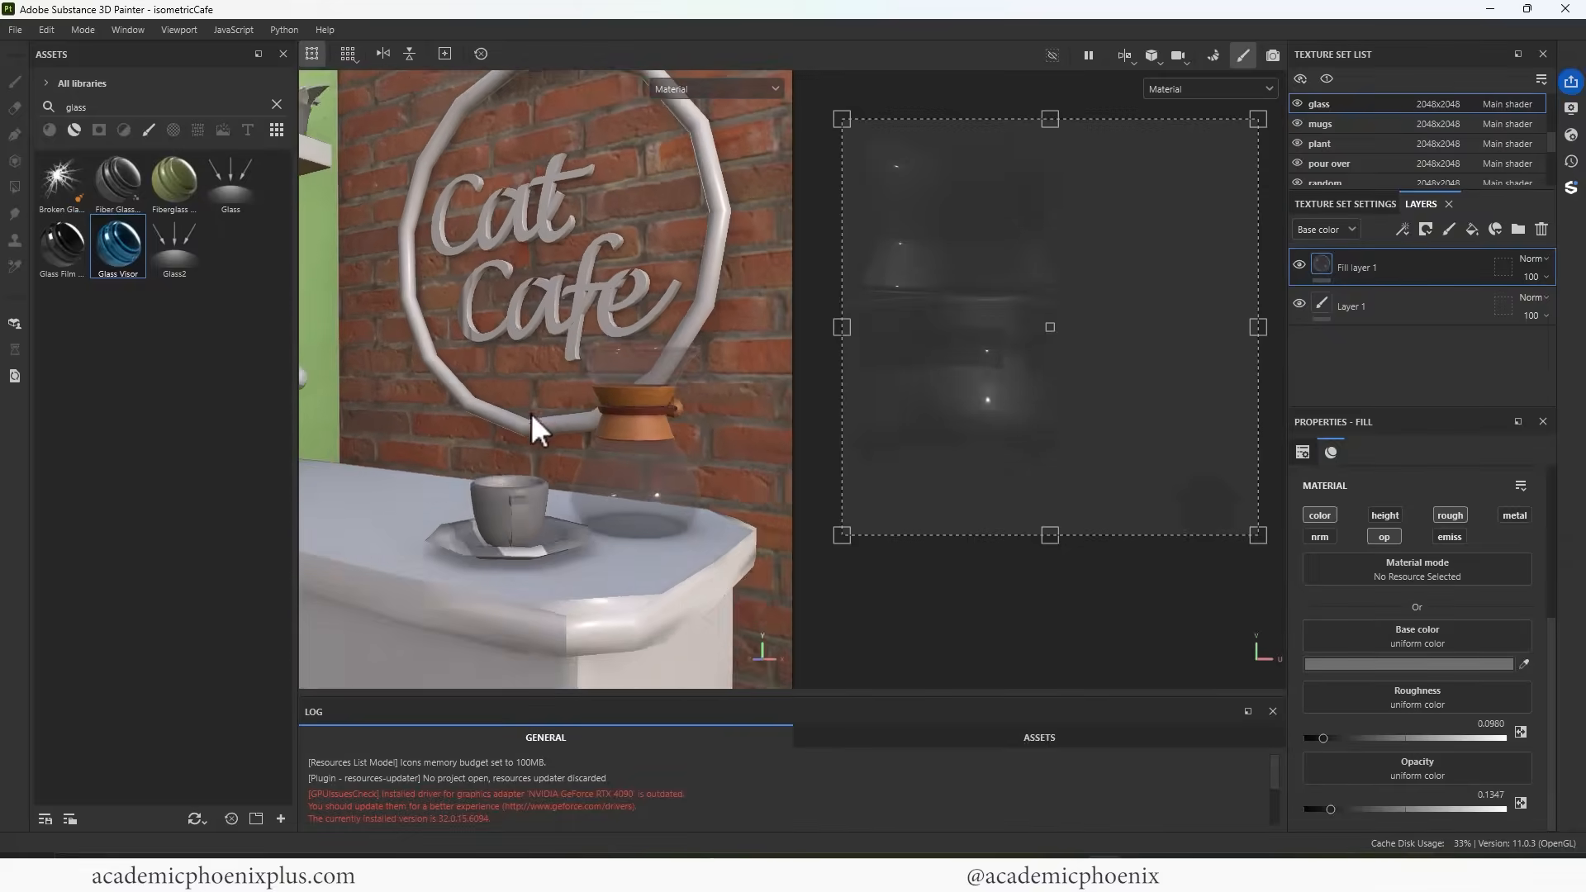
alt+drag(535, 425, 569, 405)
alt+middle_drag(570, 405, 537, 419)
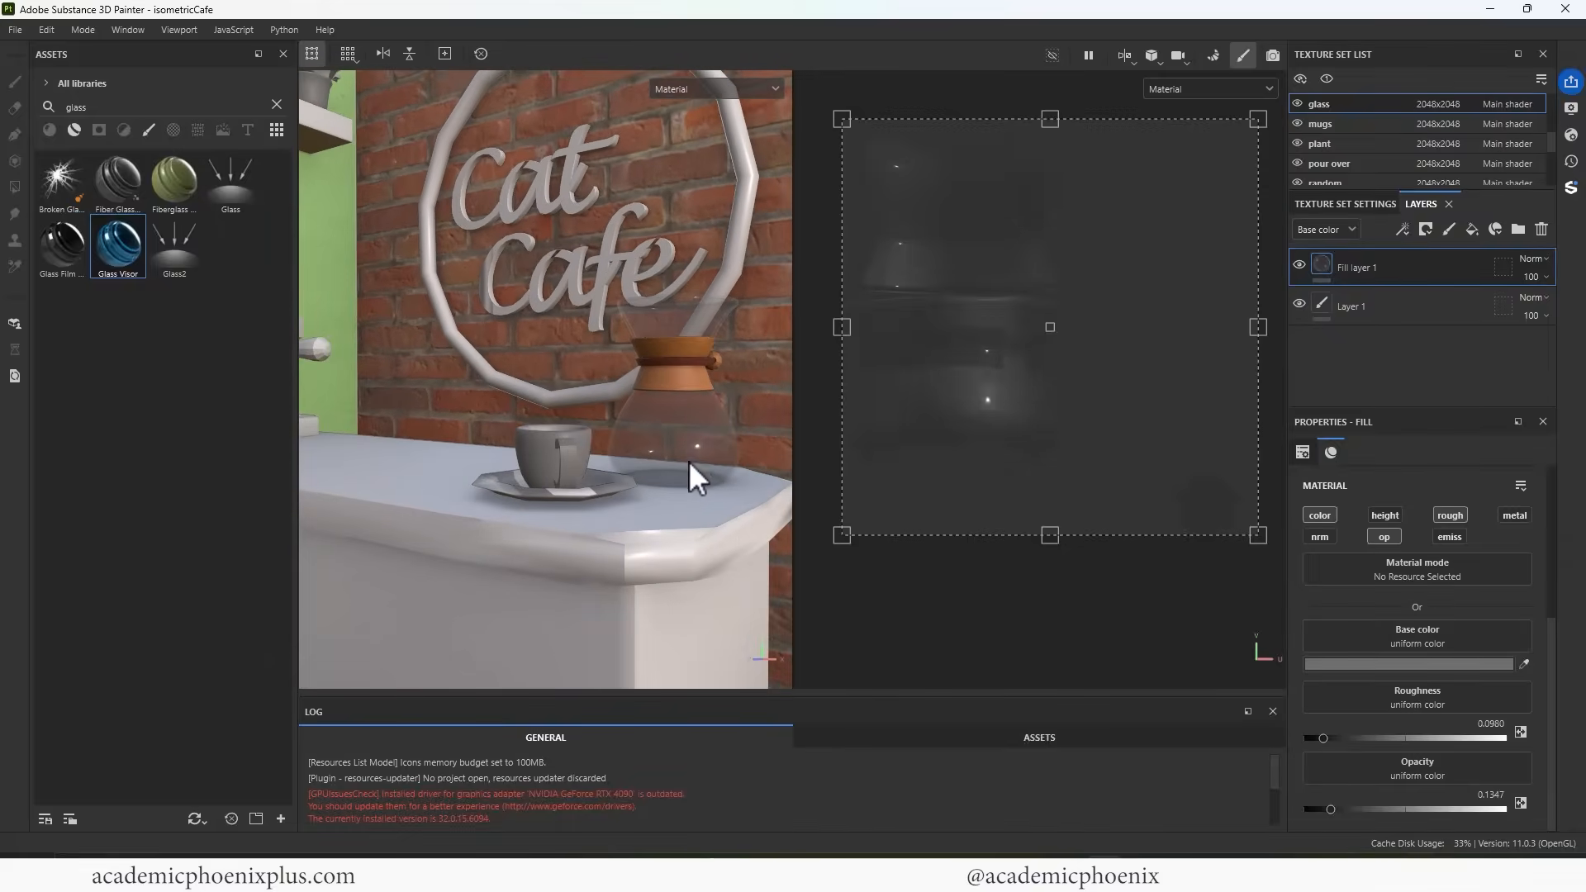
alt+right_drag(680, 451, 531, 396)
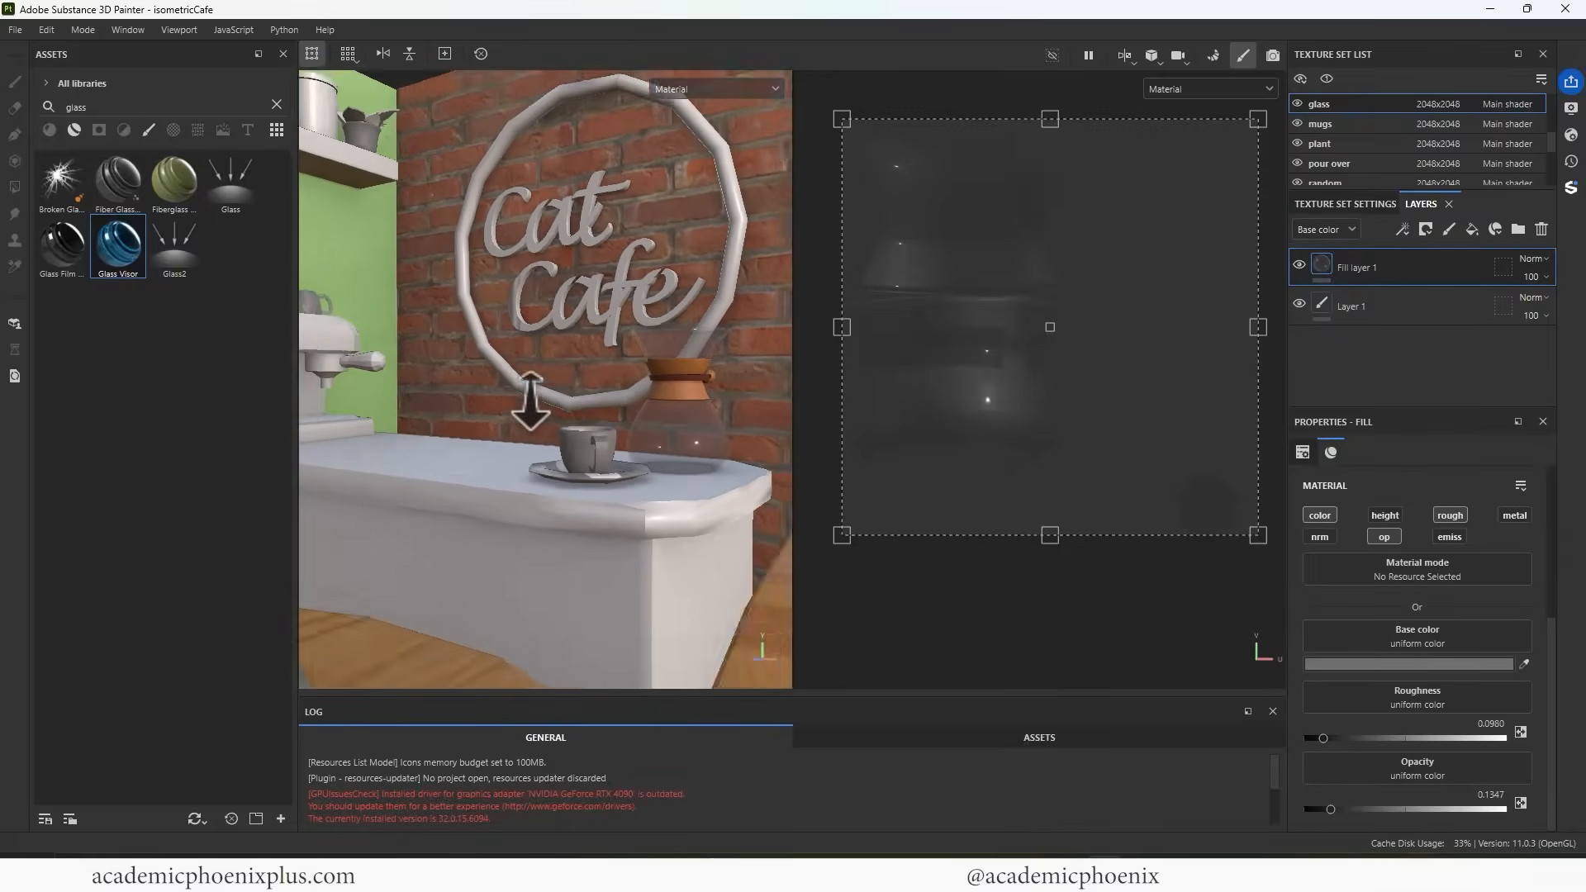
alt+middle_drag(531, 396, 407, 371)
alt+drag(537, 470, 571, 450)
alt+right_drag(572, 450, 609, 419)
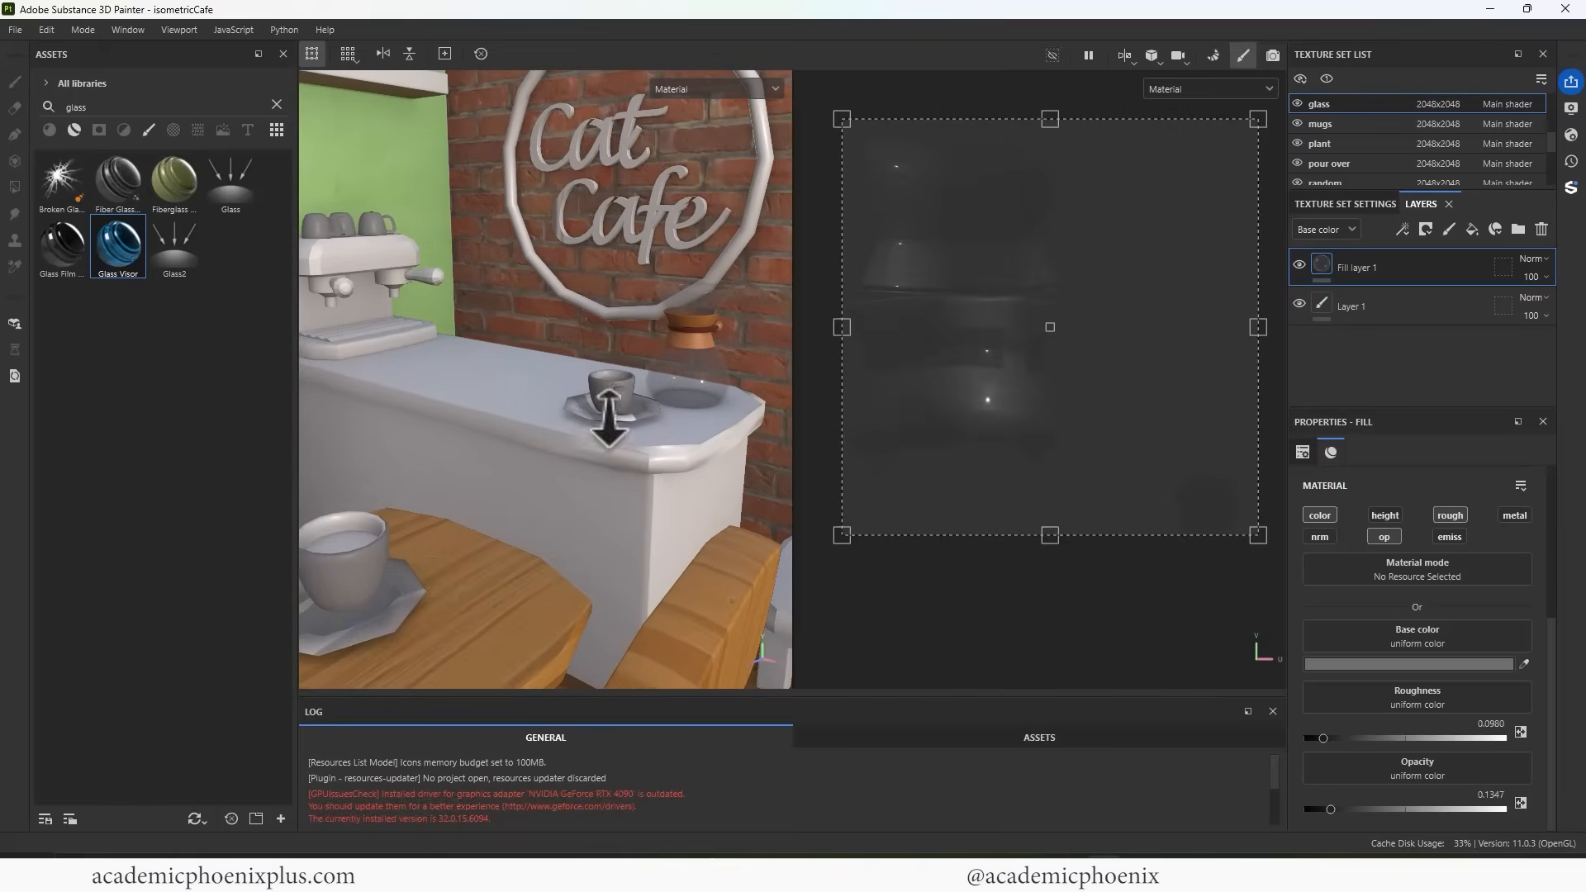
Identify the bar shelf parts by toggling their visibility, check the chairs' Stylized Wood Plain layers, and select the bar shelf texture set
scroll(1503, 136, up, 5)
click(1296, 102)
click(1298, 103)
alt+right_drag(653, 248, 533, 258)
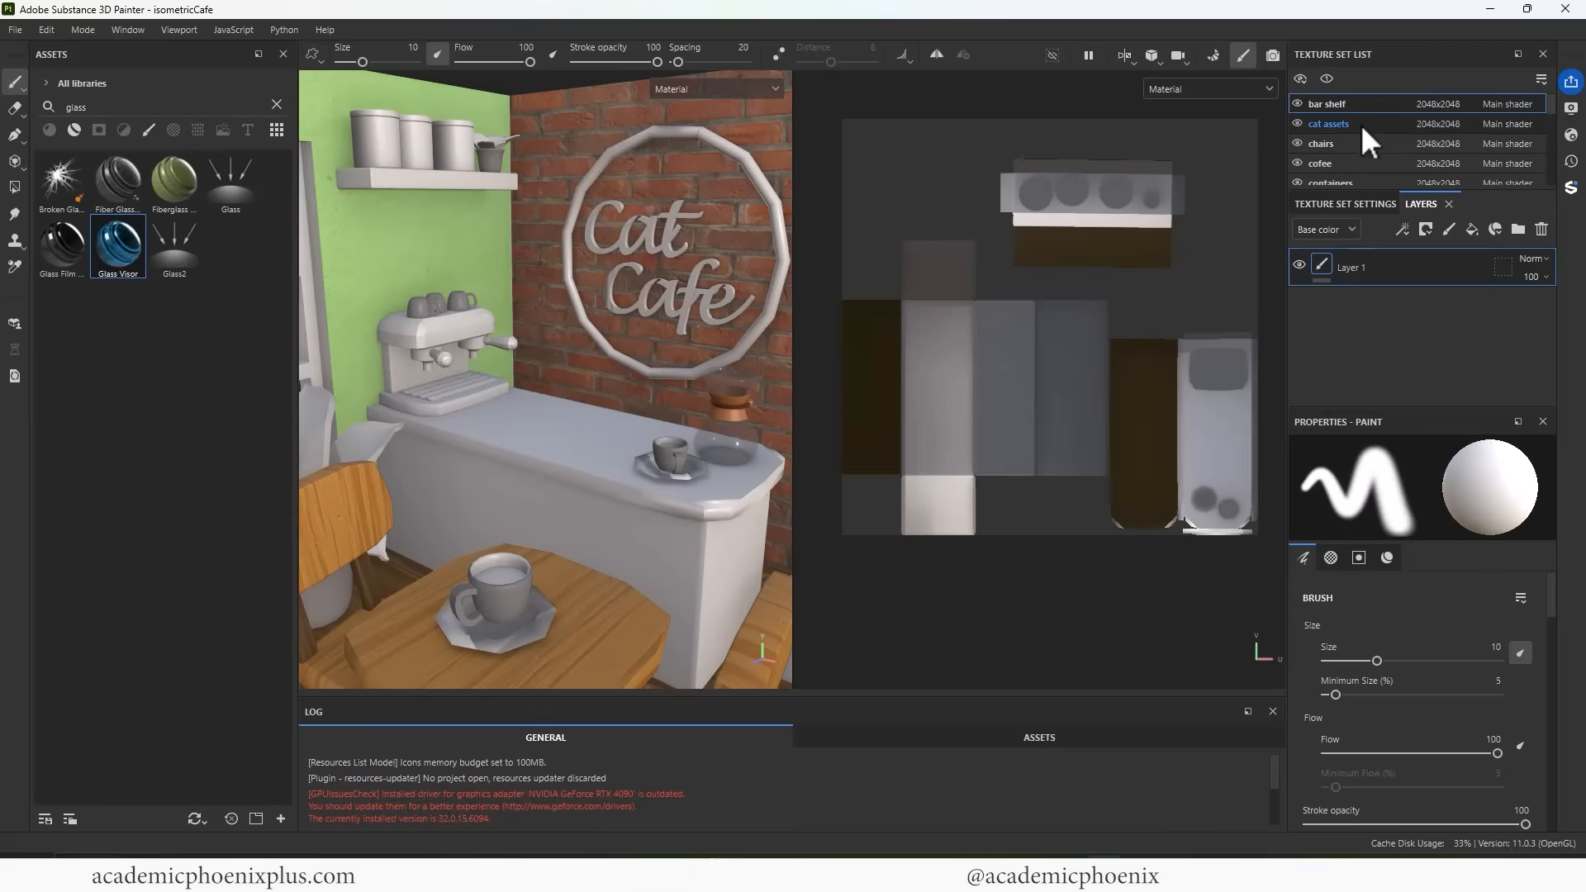
click(1341, 144)
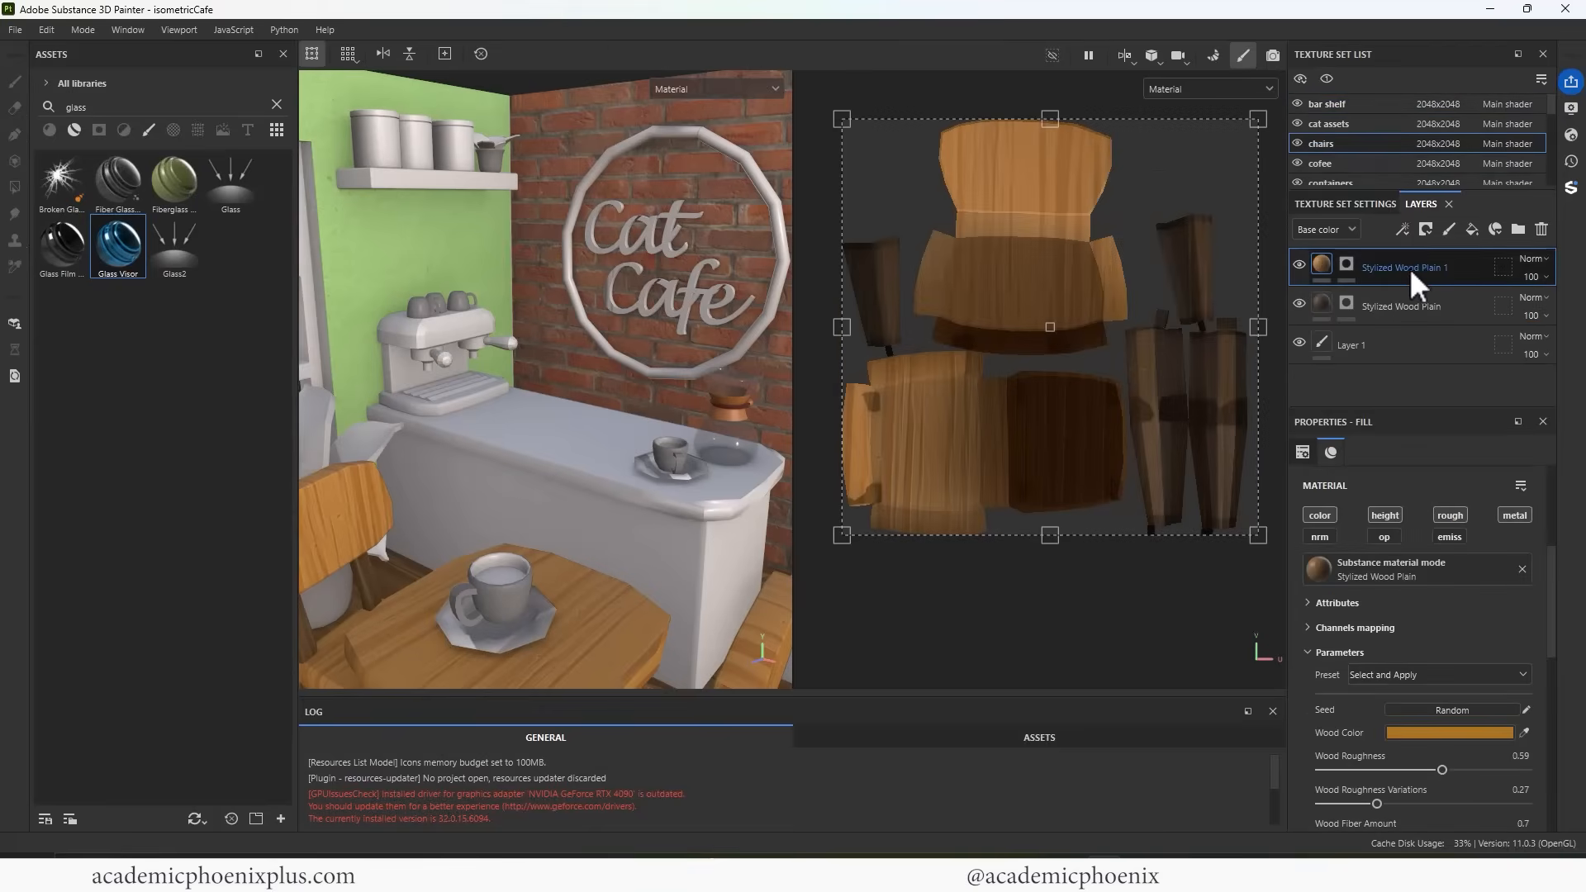
click(1338, 108)
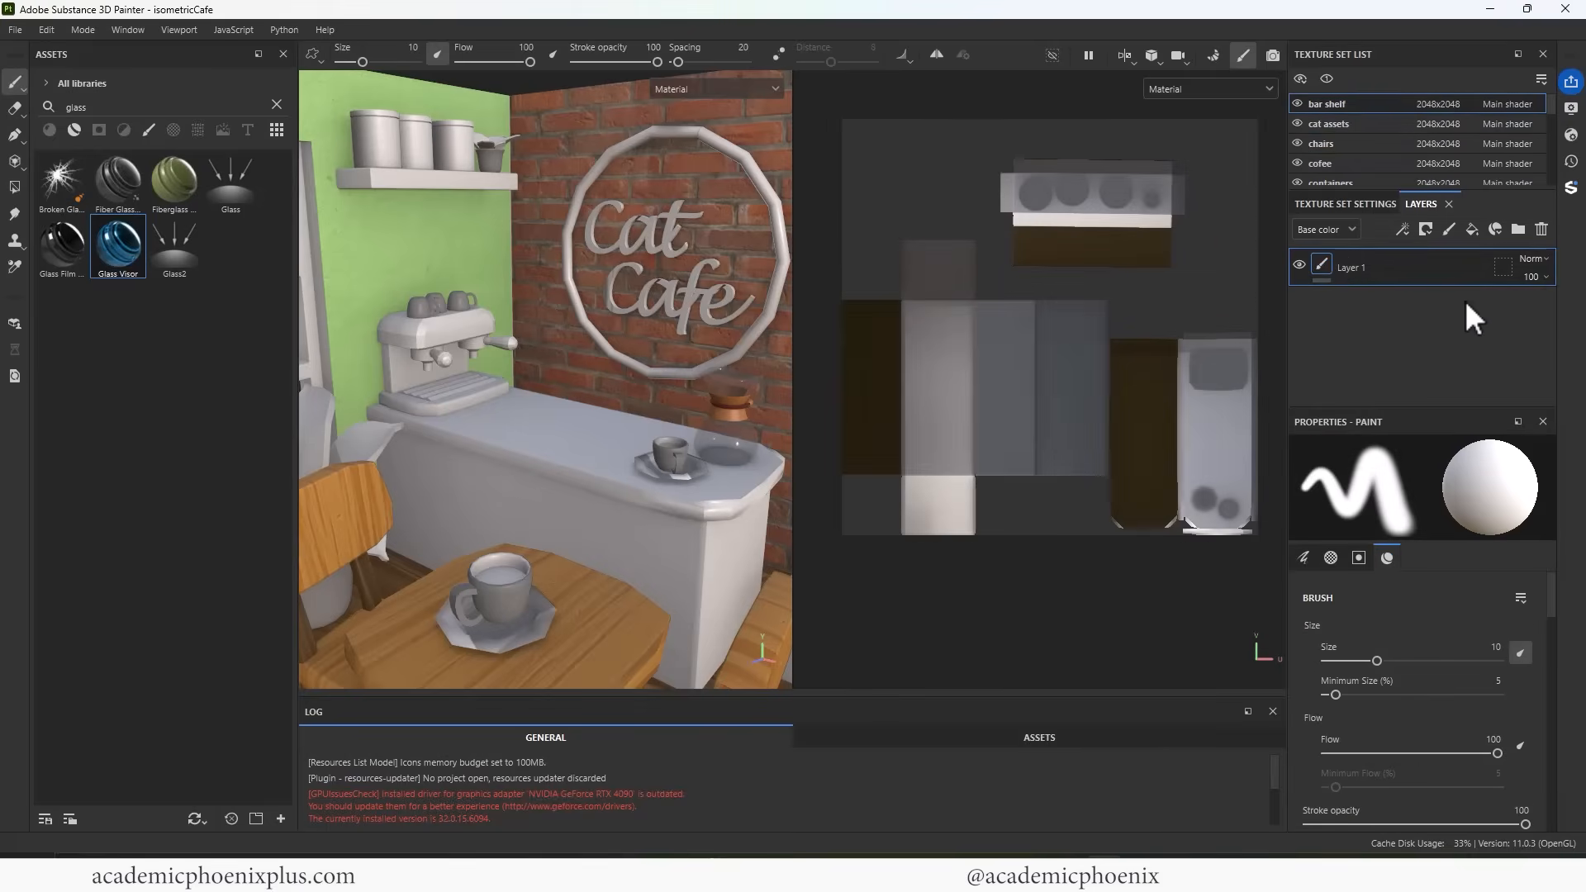
Paste the Stylized Wood Plain layer into the bar shelf texture set and use a black mask to limit it to the wall shelf
key(ctrl+v)
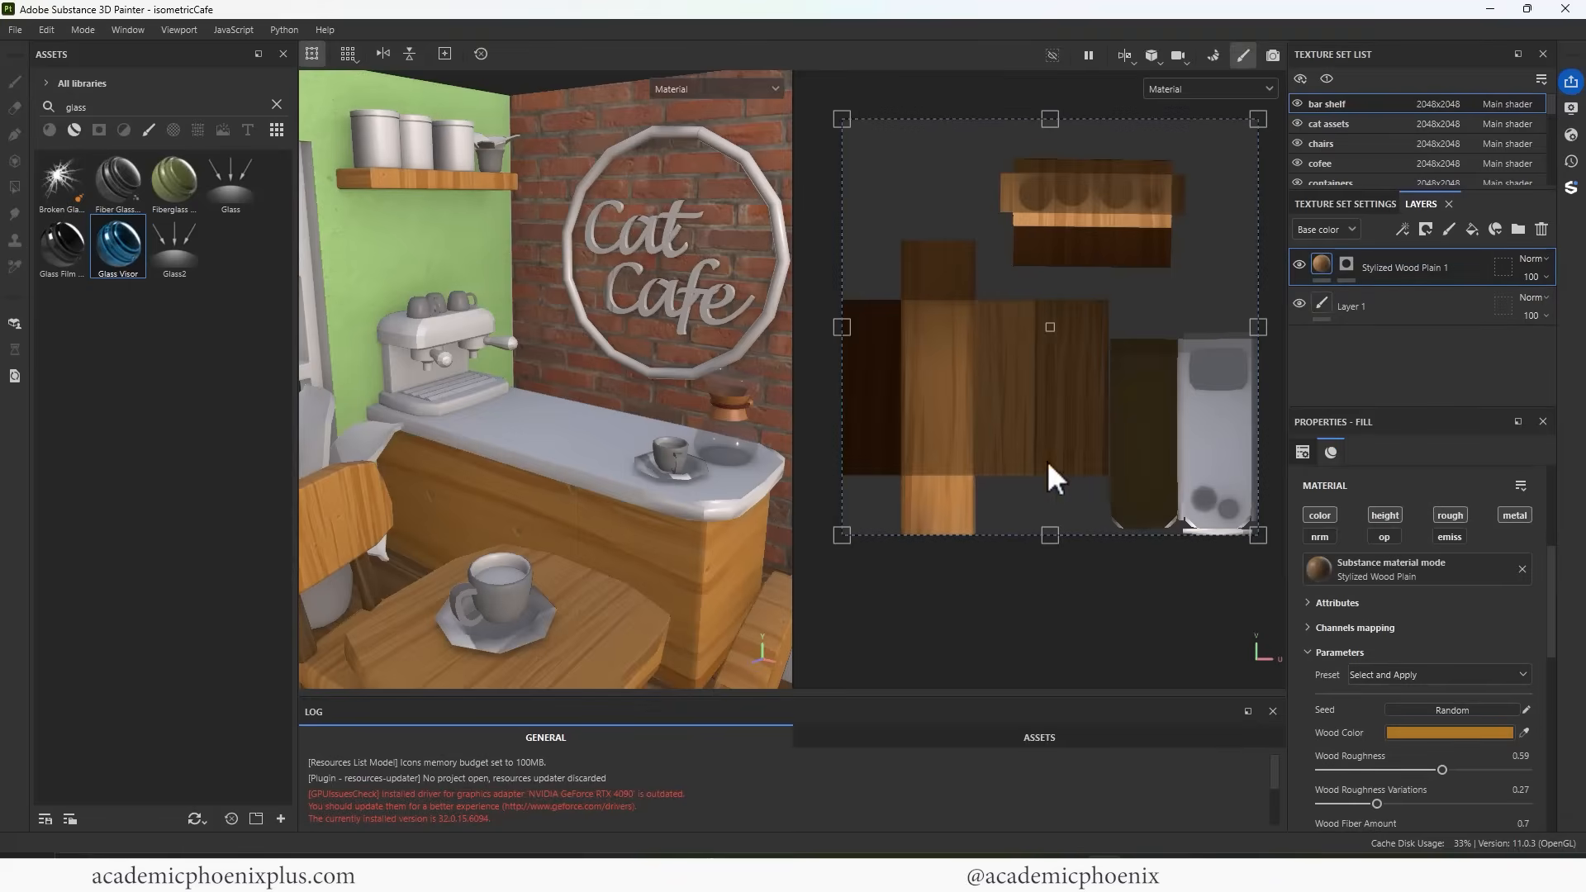
right_click(1324, 261)
click(1394, 293)
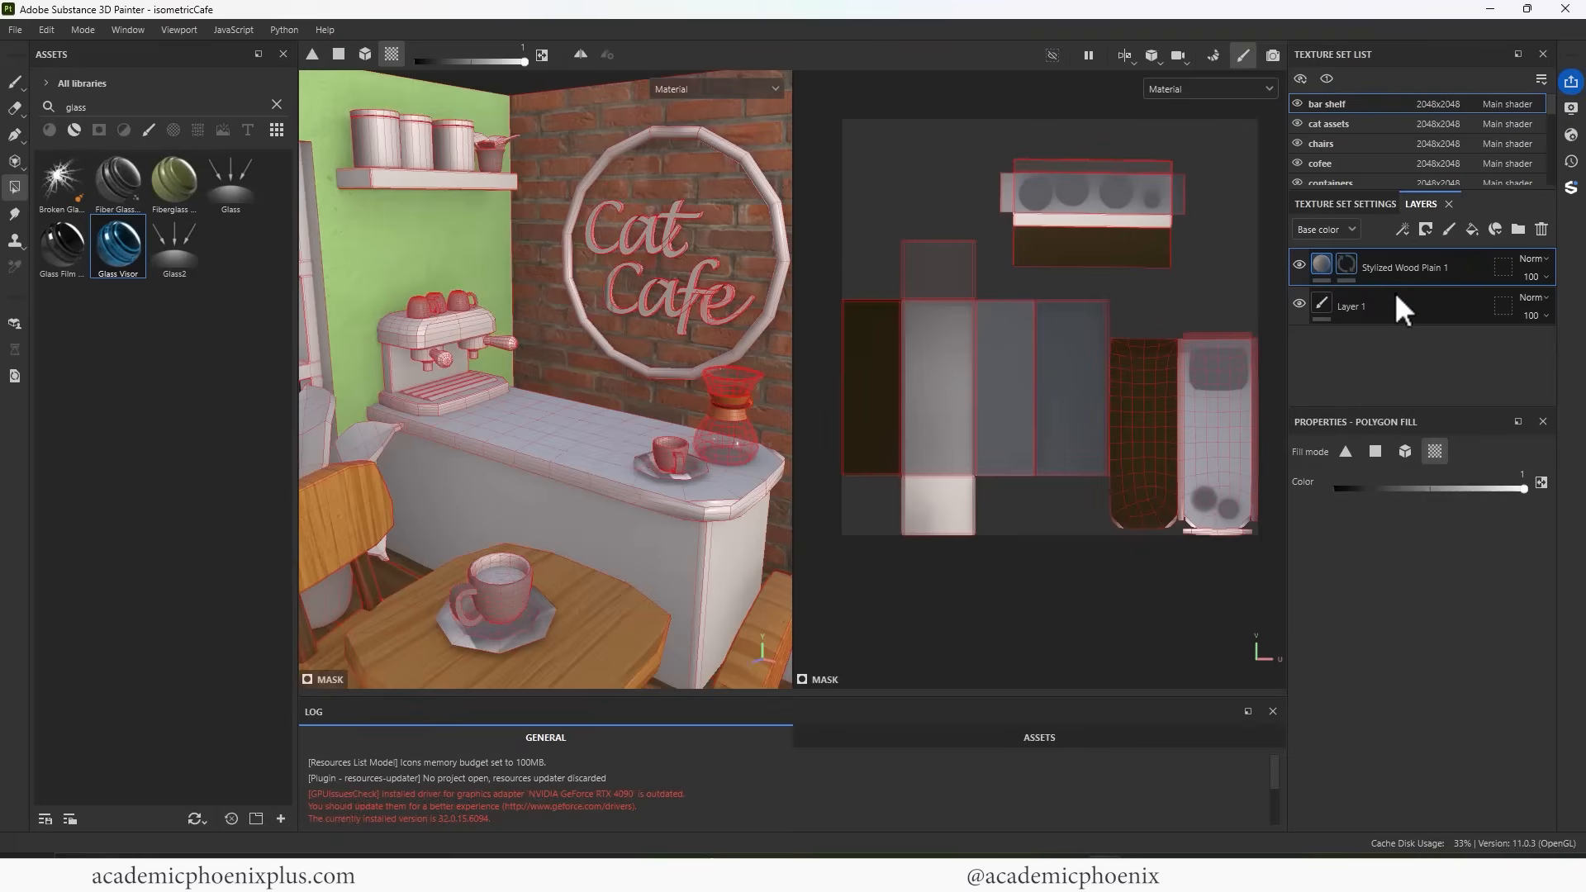
click(1403, 450)
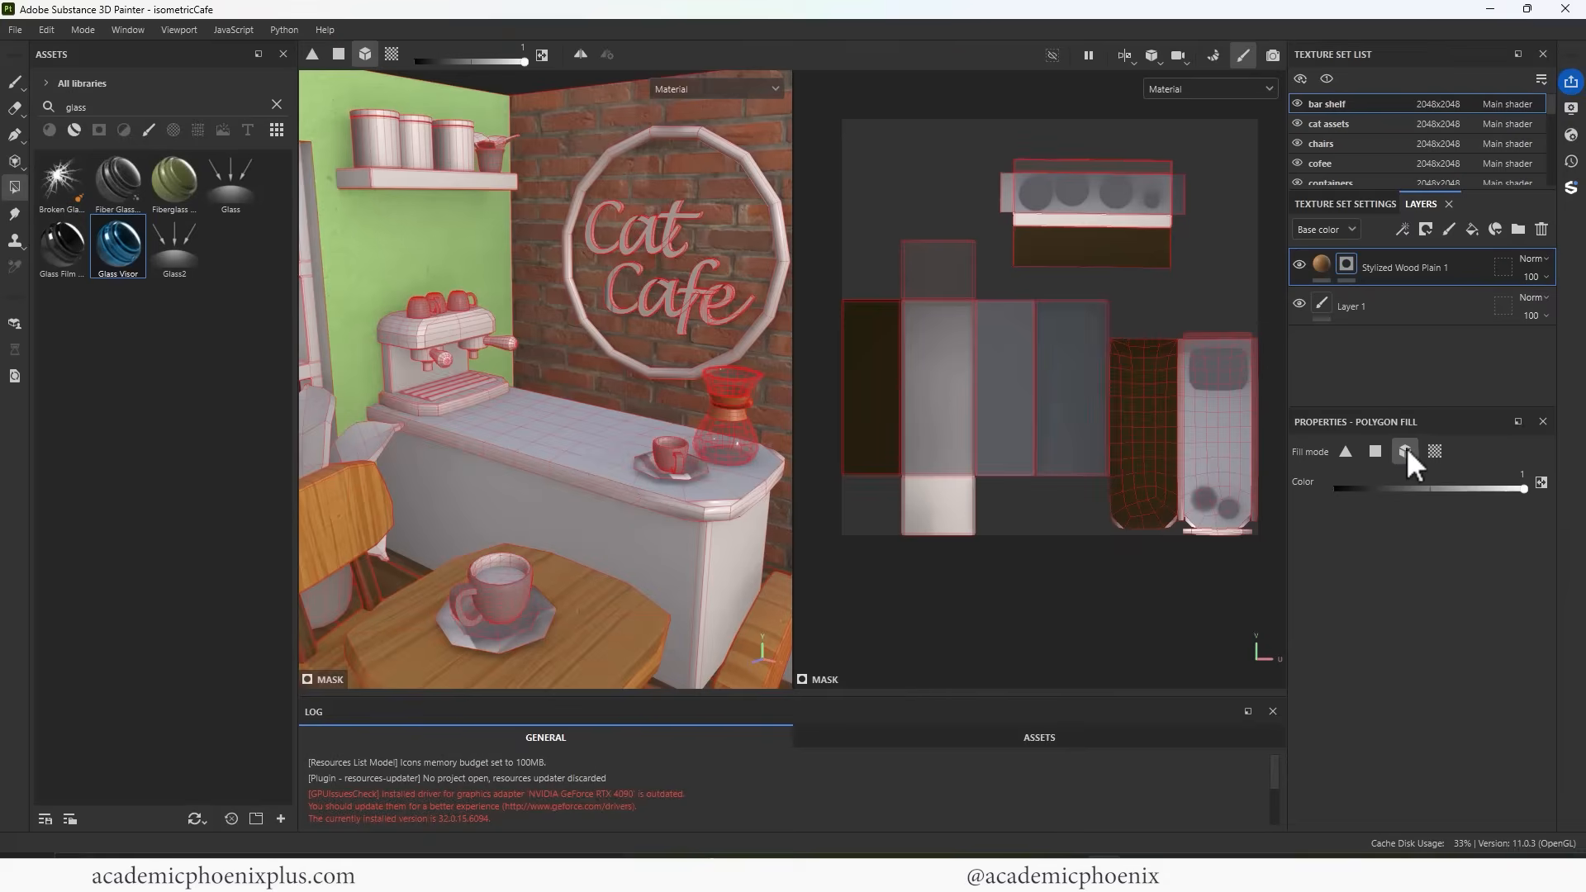
click(380, 183)
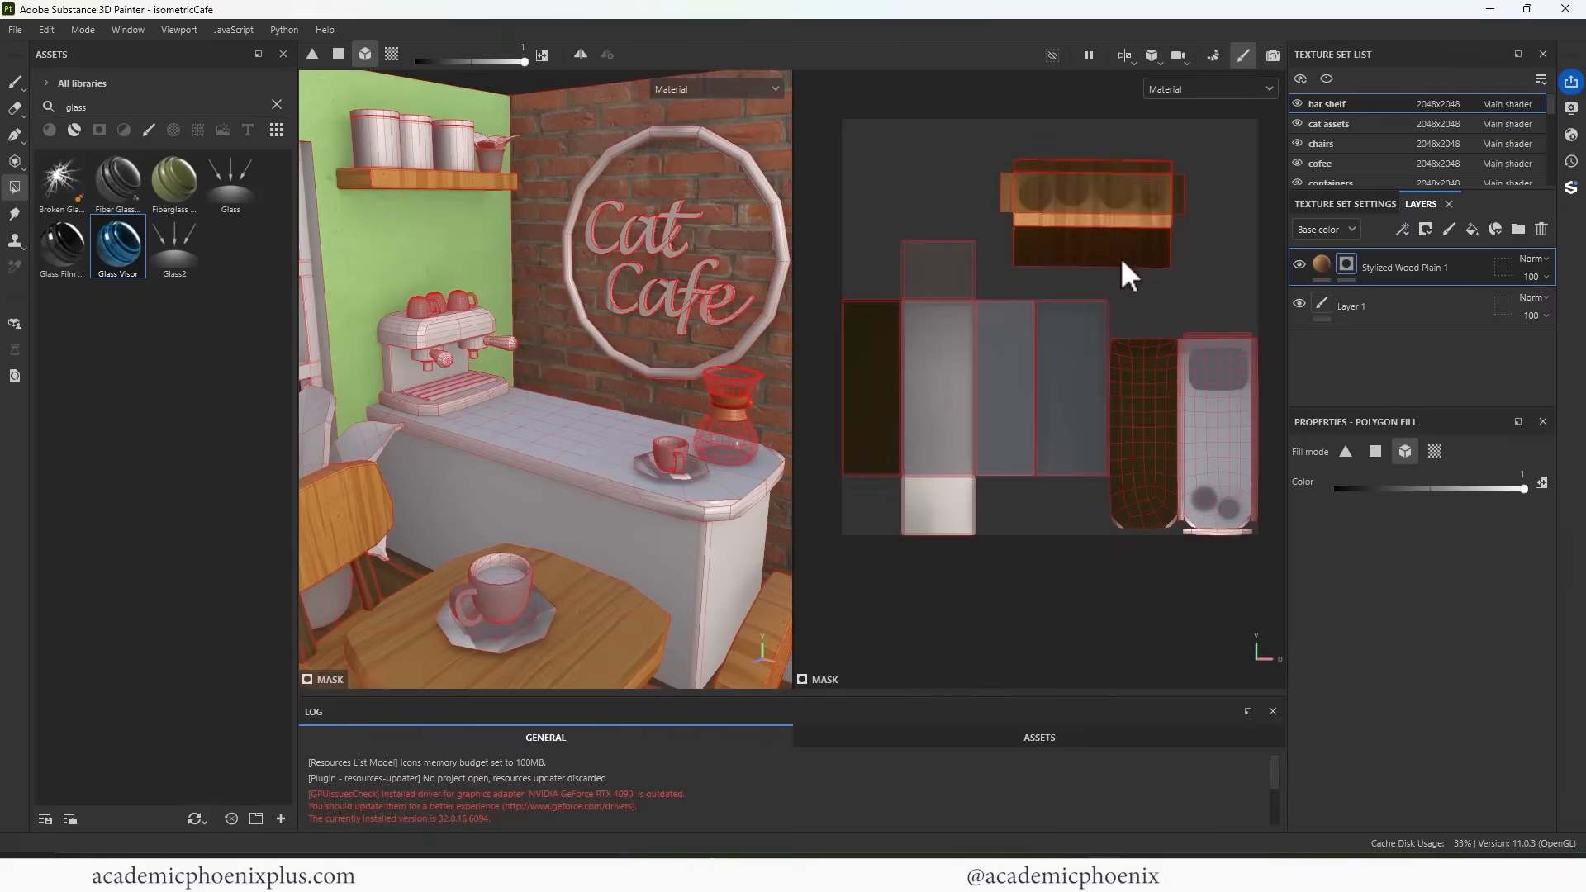
Search the asset library for "woo" to find wood materials for the cafe counter
mouse_move(602, 249)
alt+mouse_down()
mouse_move(591, 220)
mouse_move(566, 225)
alt+mouse_up()
alt+right_drag(566, 224, 716, 256)
alt+middle_drag(565, 400, 558, 380)
alt+drag(559, 380, 596, 358)
drag(103, 108, 28, 112)
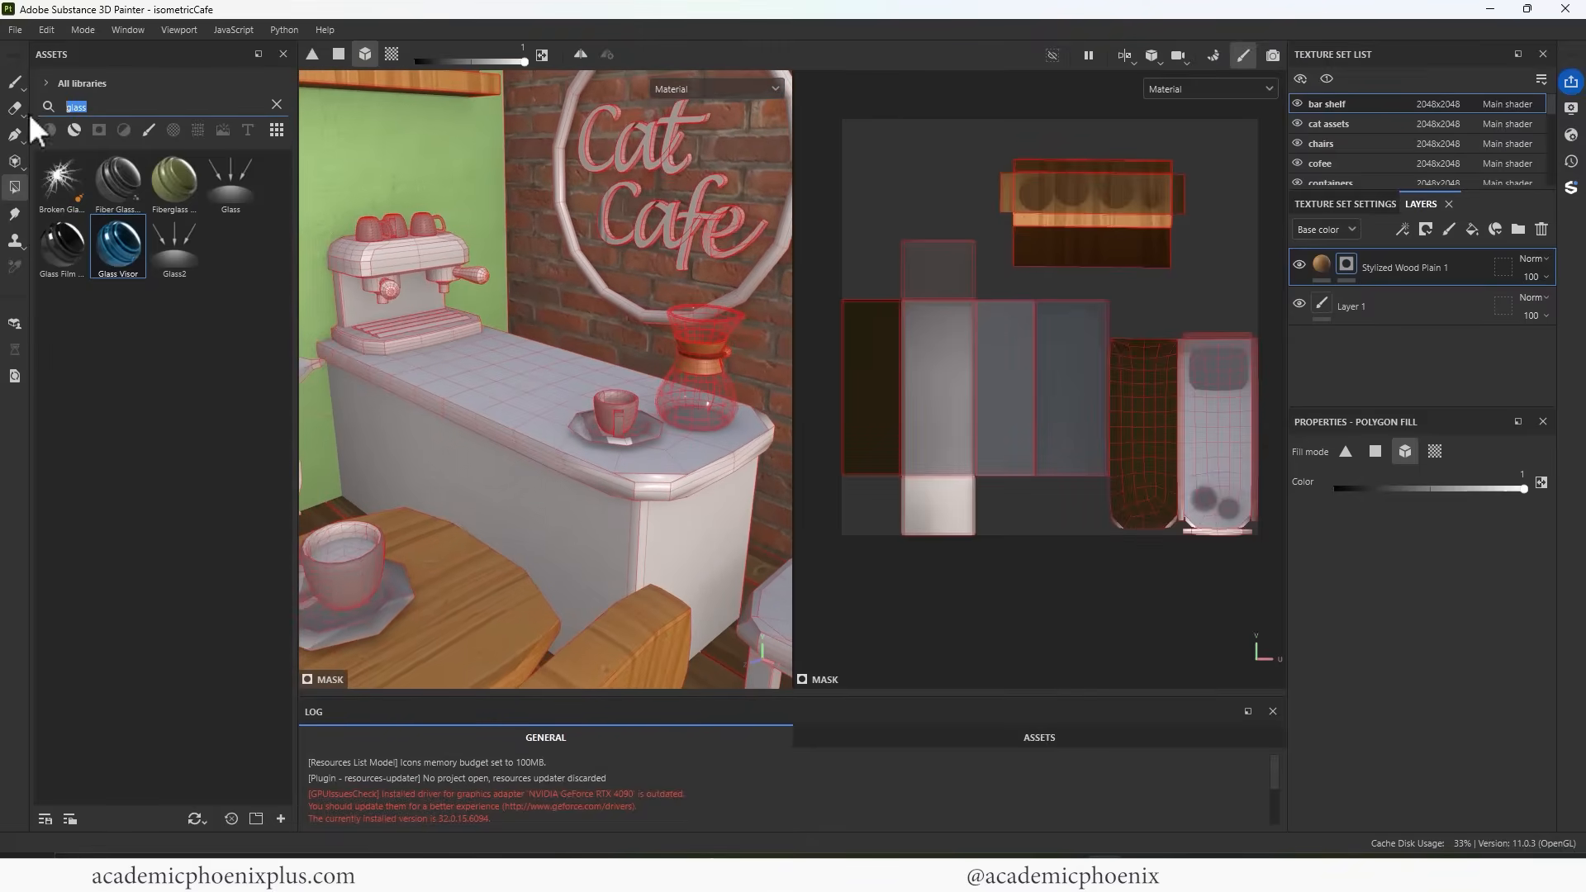
text(woo)
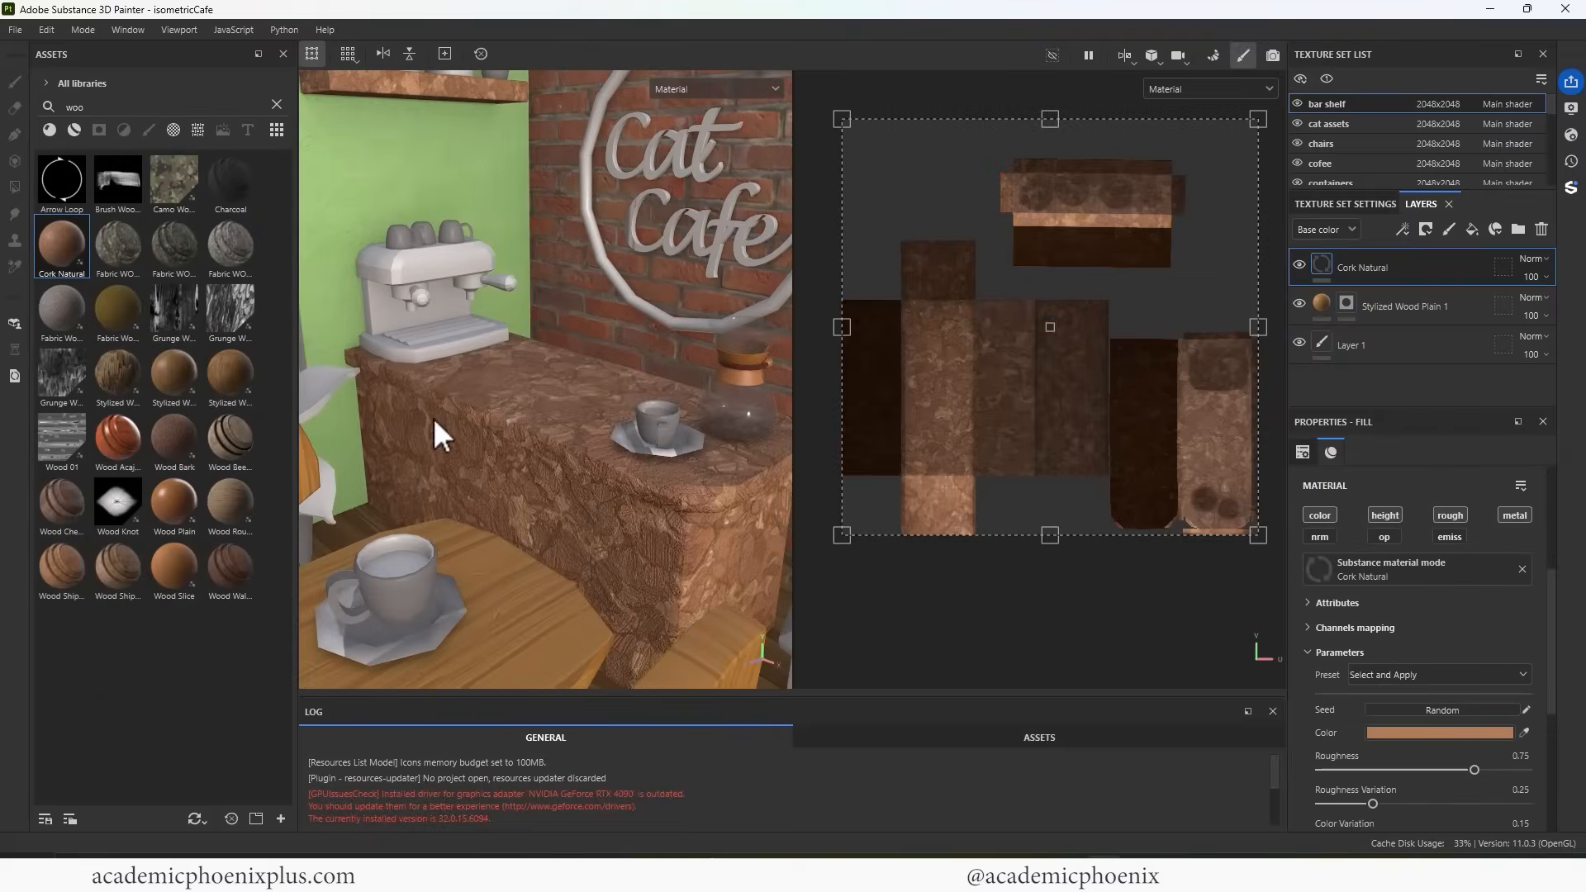
Undo the Cork Natural layer and try the Stylized Wood Plain and Stylized Wood Rough materials on the counter
key(ctrl+z)
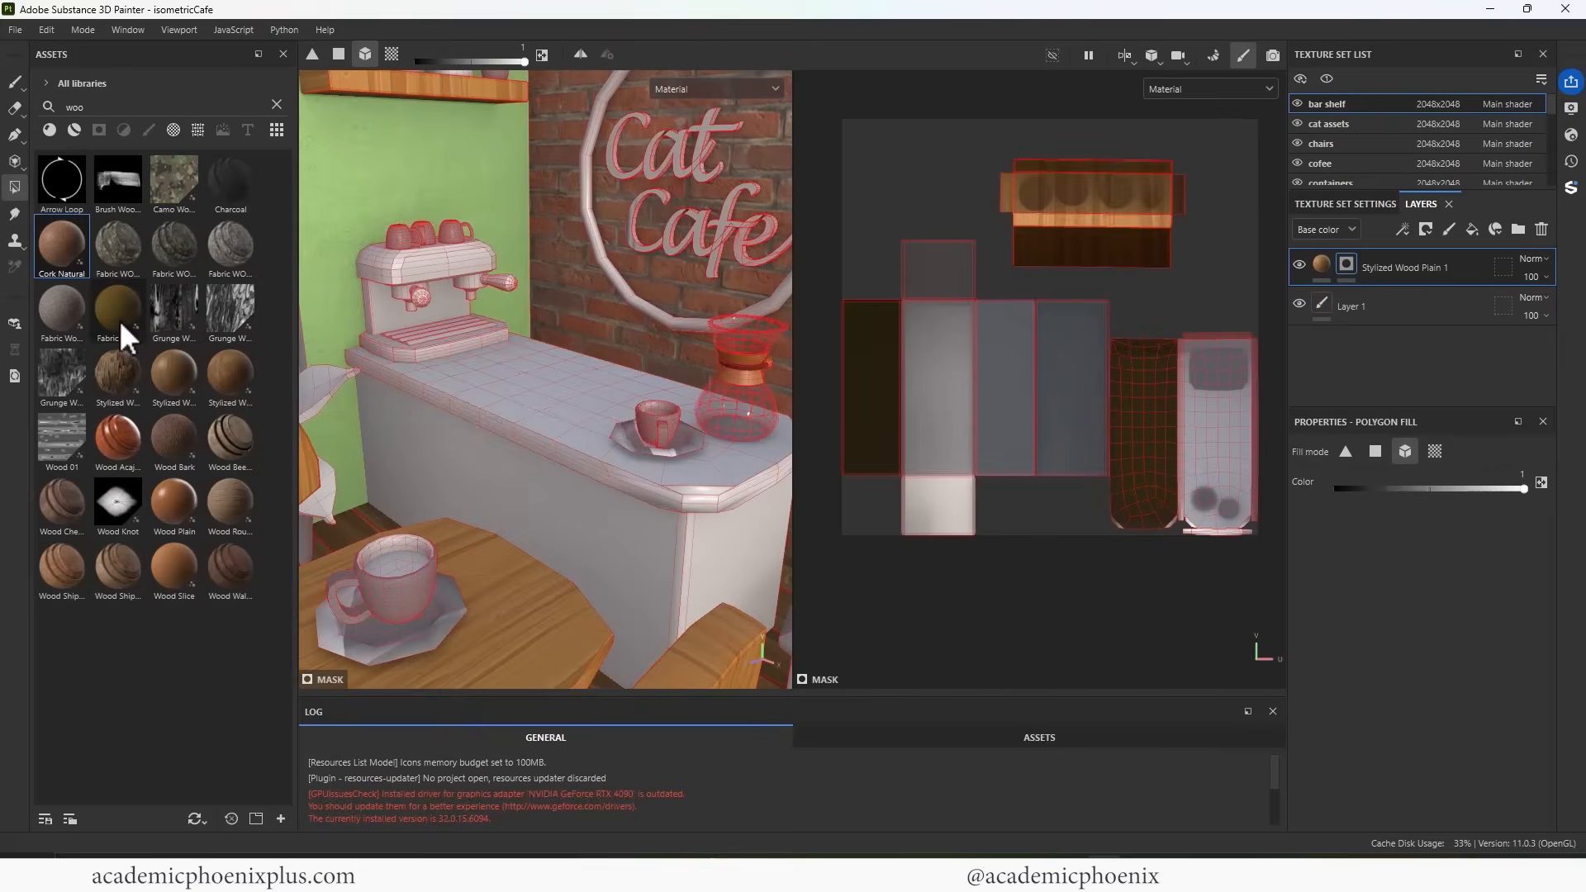
drag(174, 373, 538, 522)
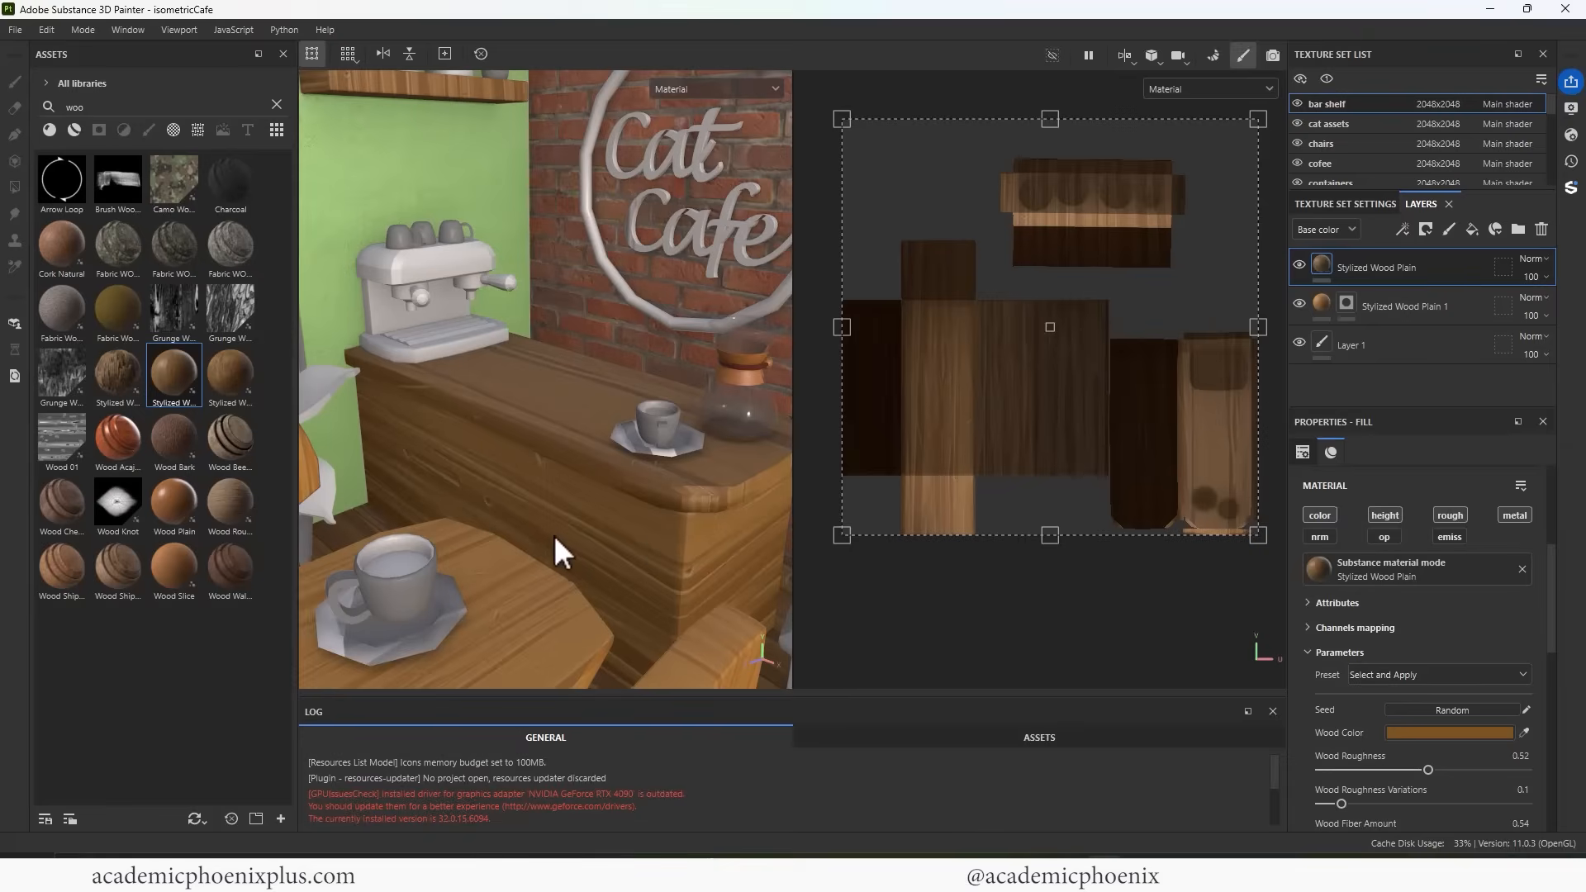
drag(230, 373, 488, 493)
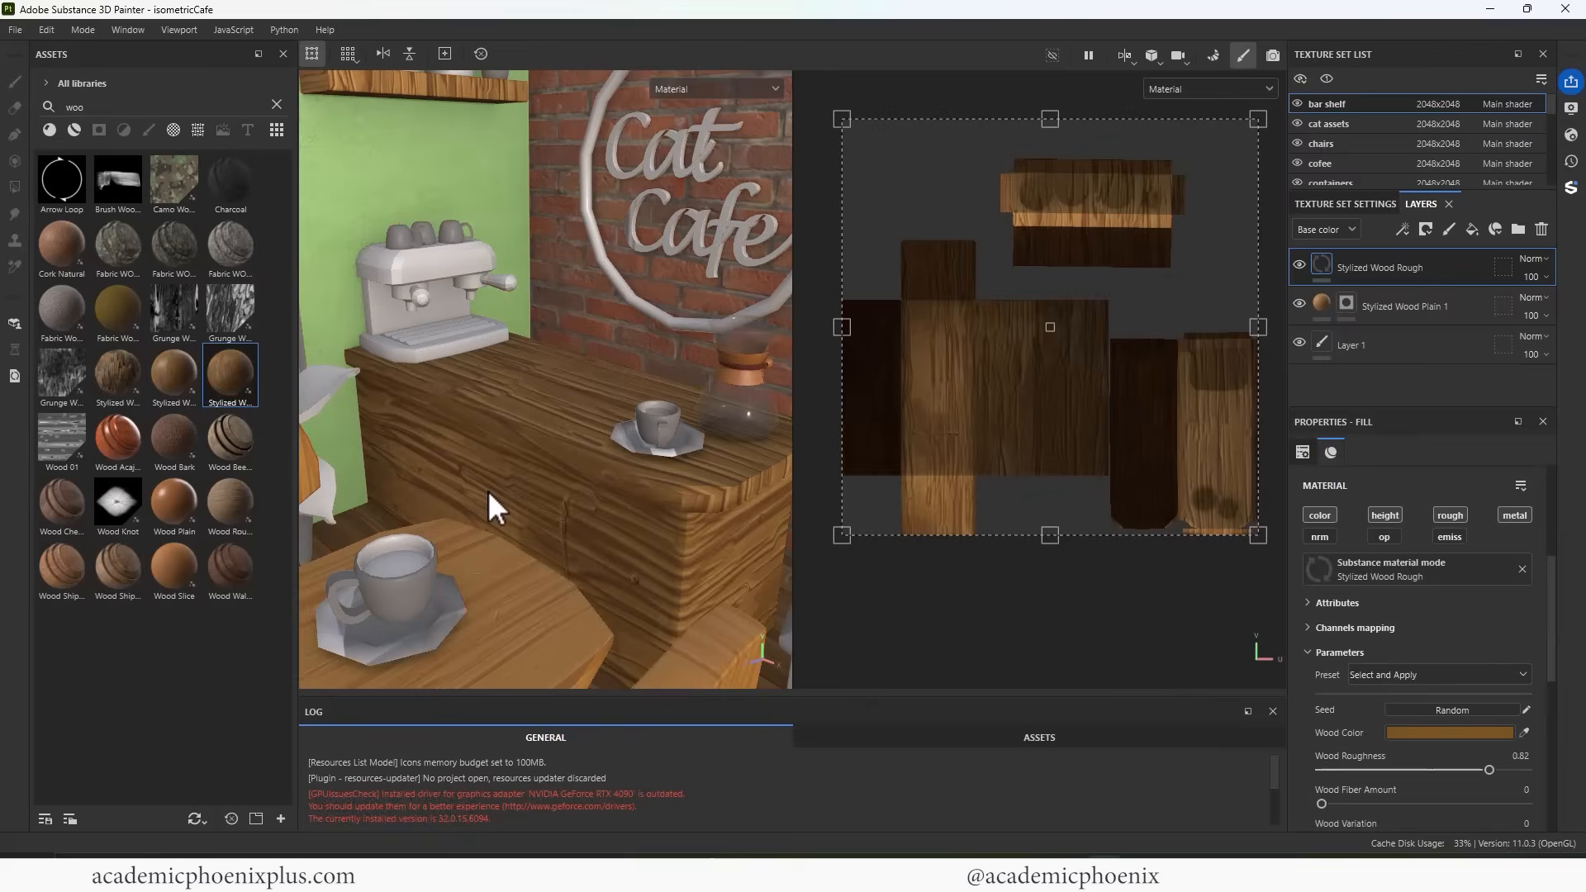
Apply the Wood Plain material and restrict it to the counter base with a black mask
drag(174, 501, 515, 483)
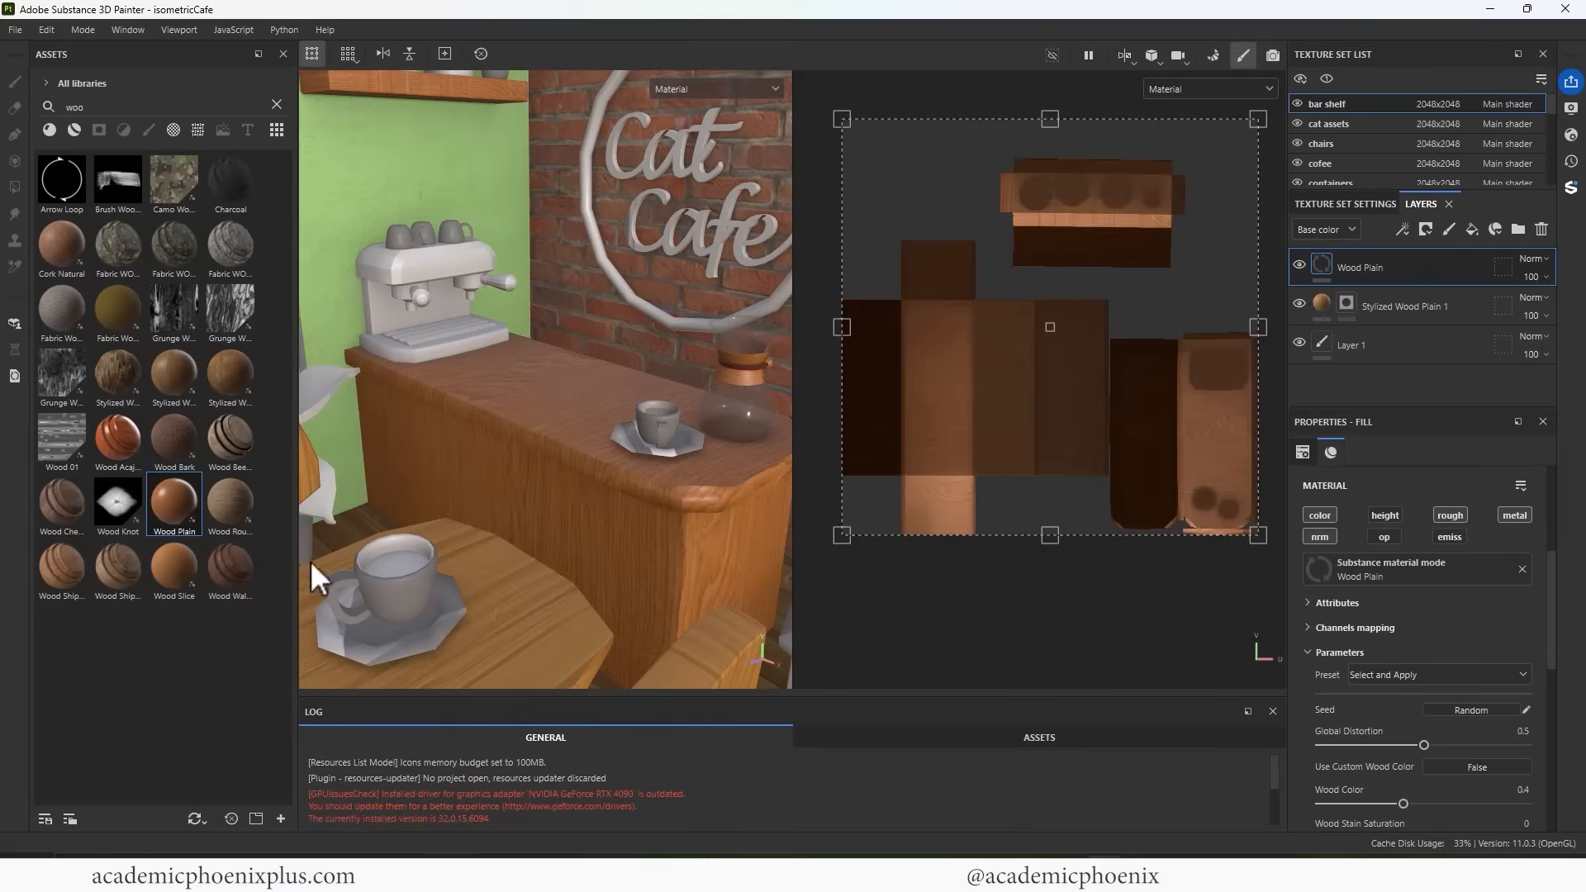
drag(230, 501, 530, 492)
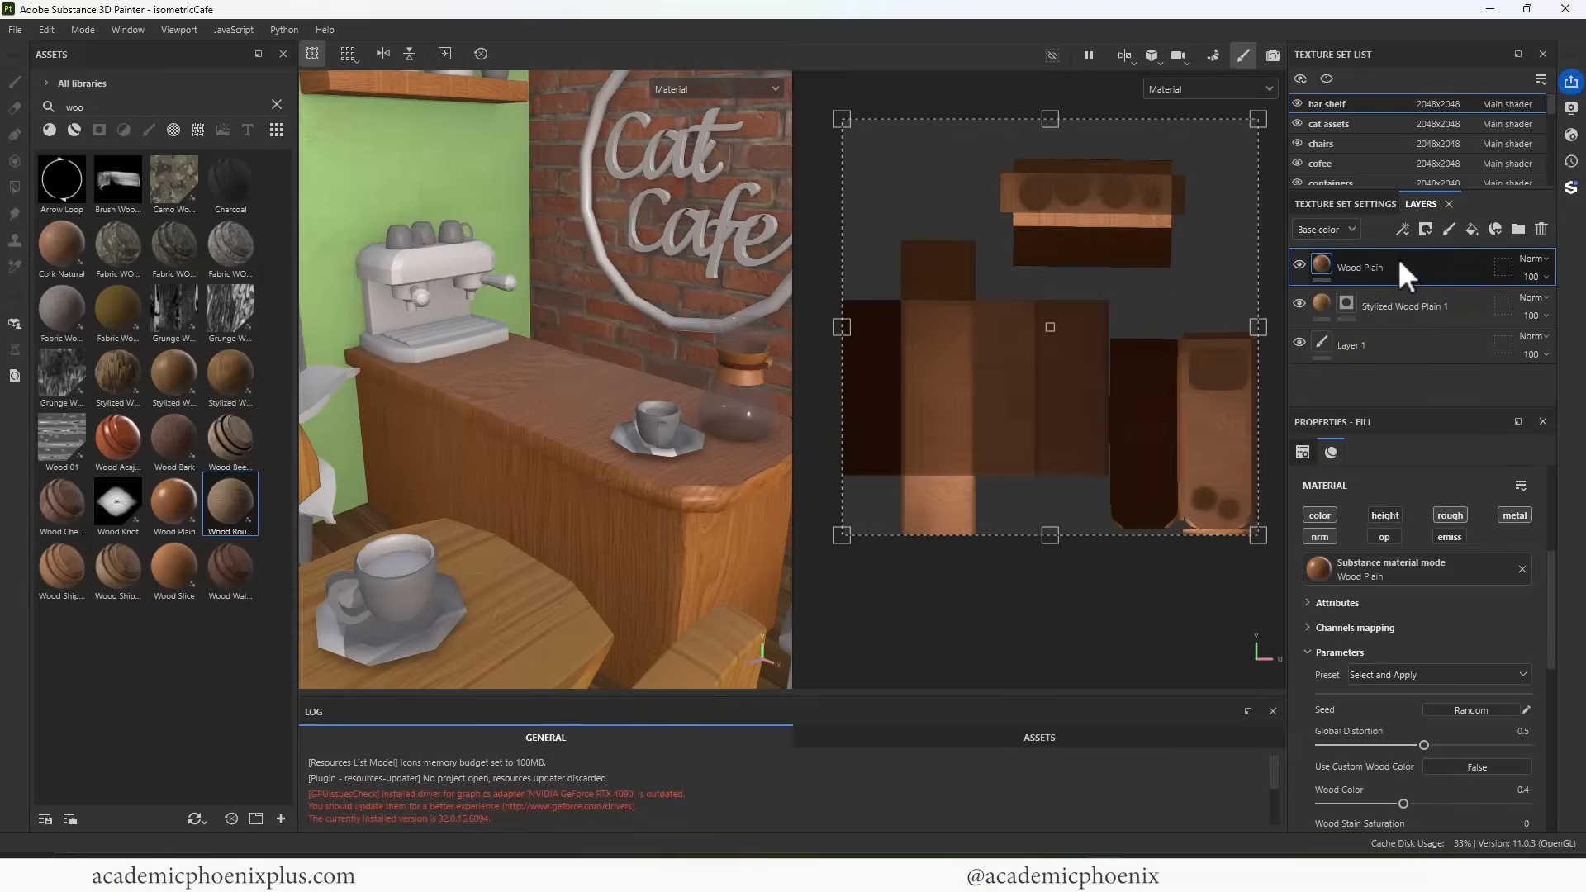
right_click(1336, 263)
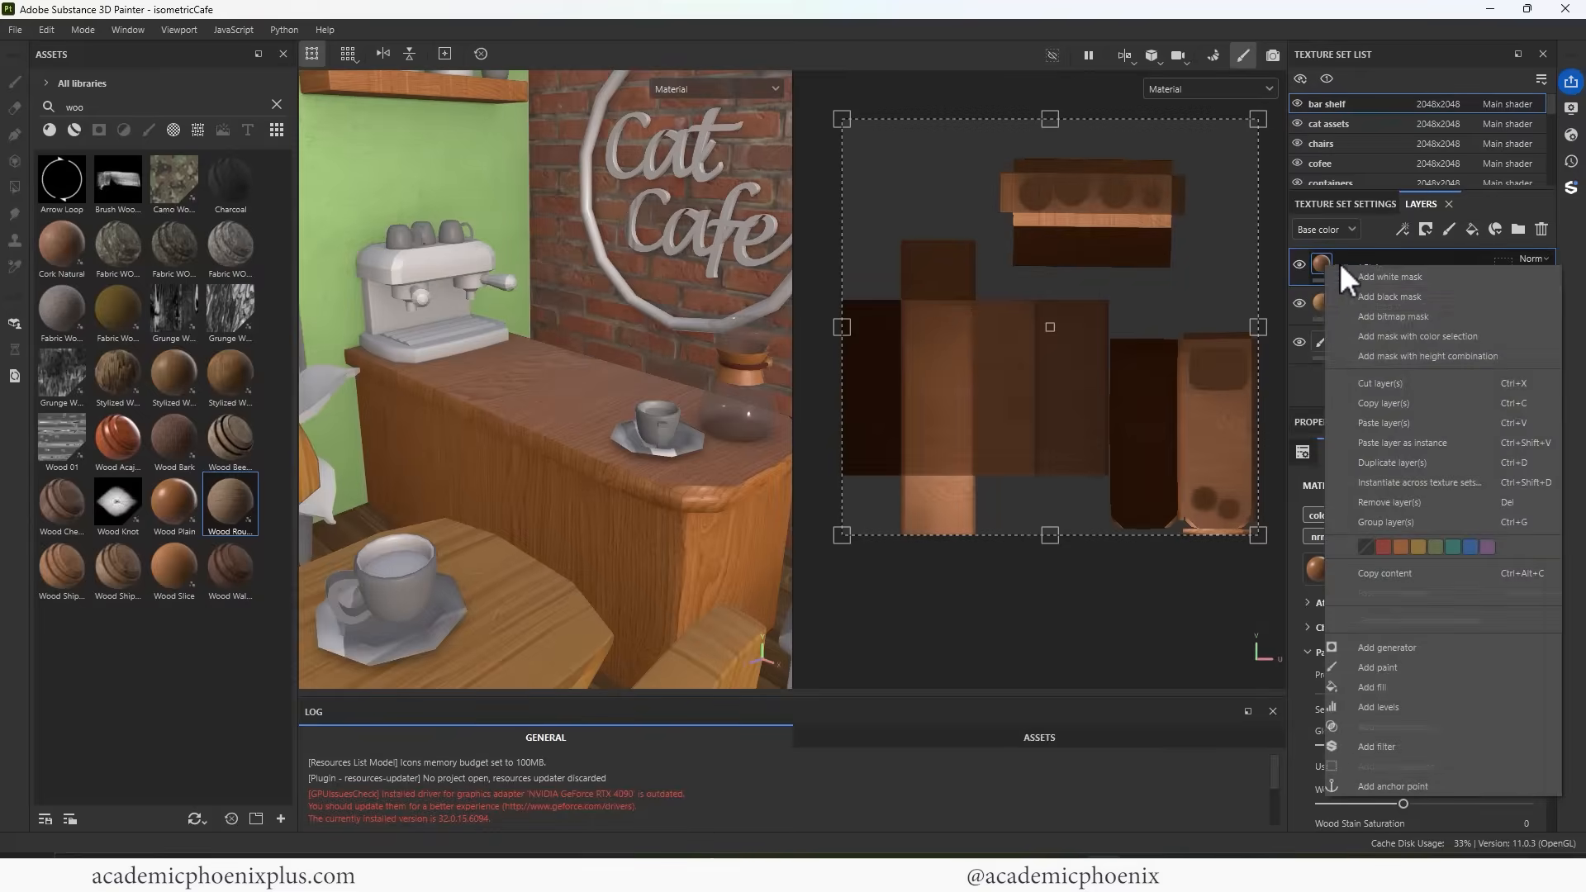
click(1403, 294)
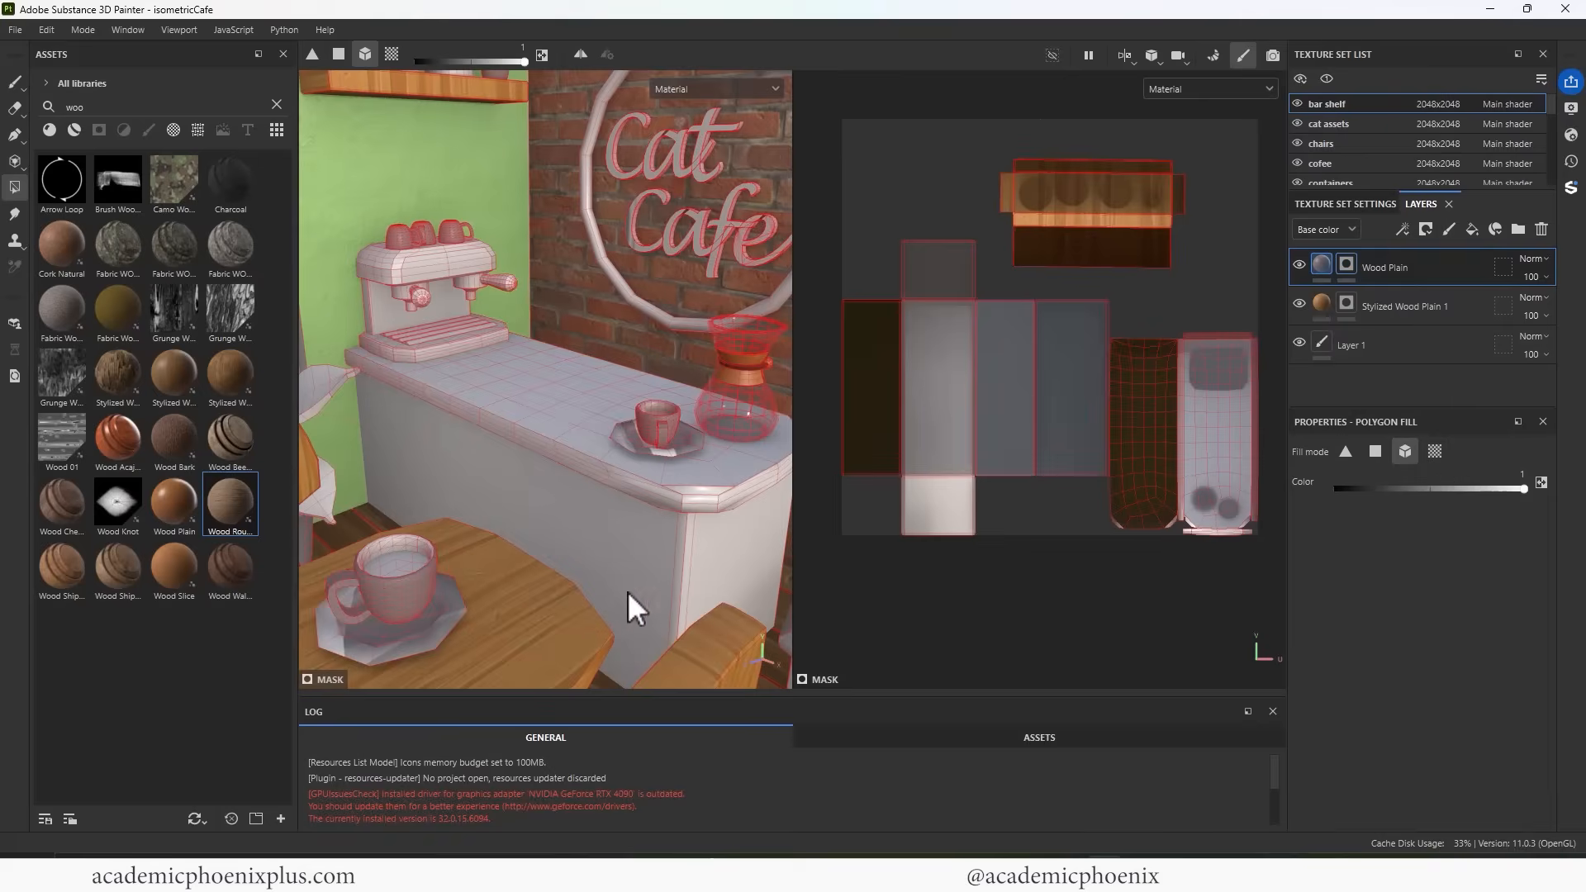
click(670, 568)
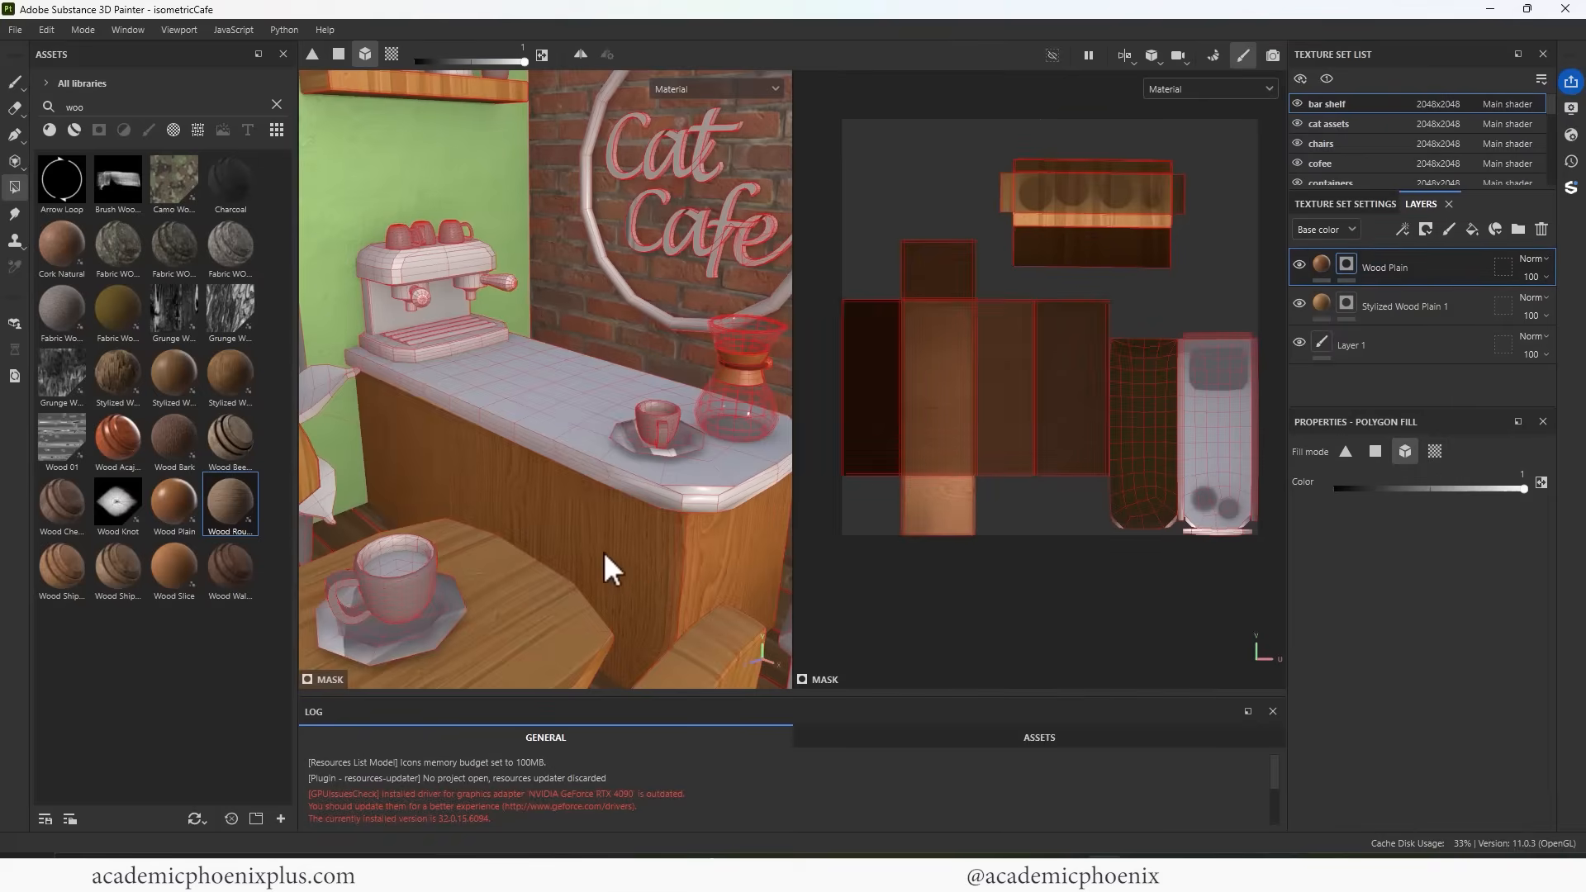
Add a color-only fill layer above the Wood Plain layer and set its base color to a muted green sampled from the scene
click(1323, 262)
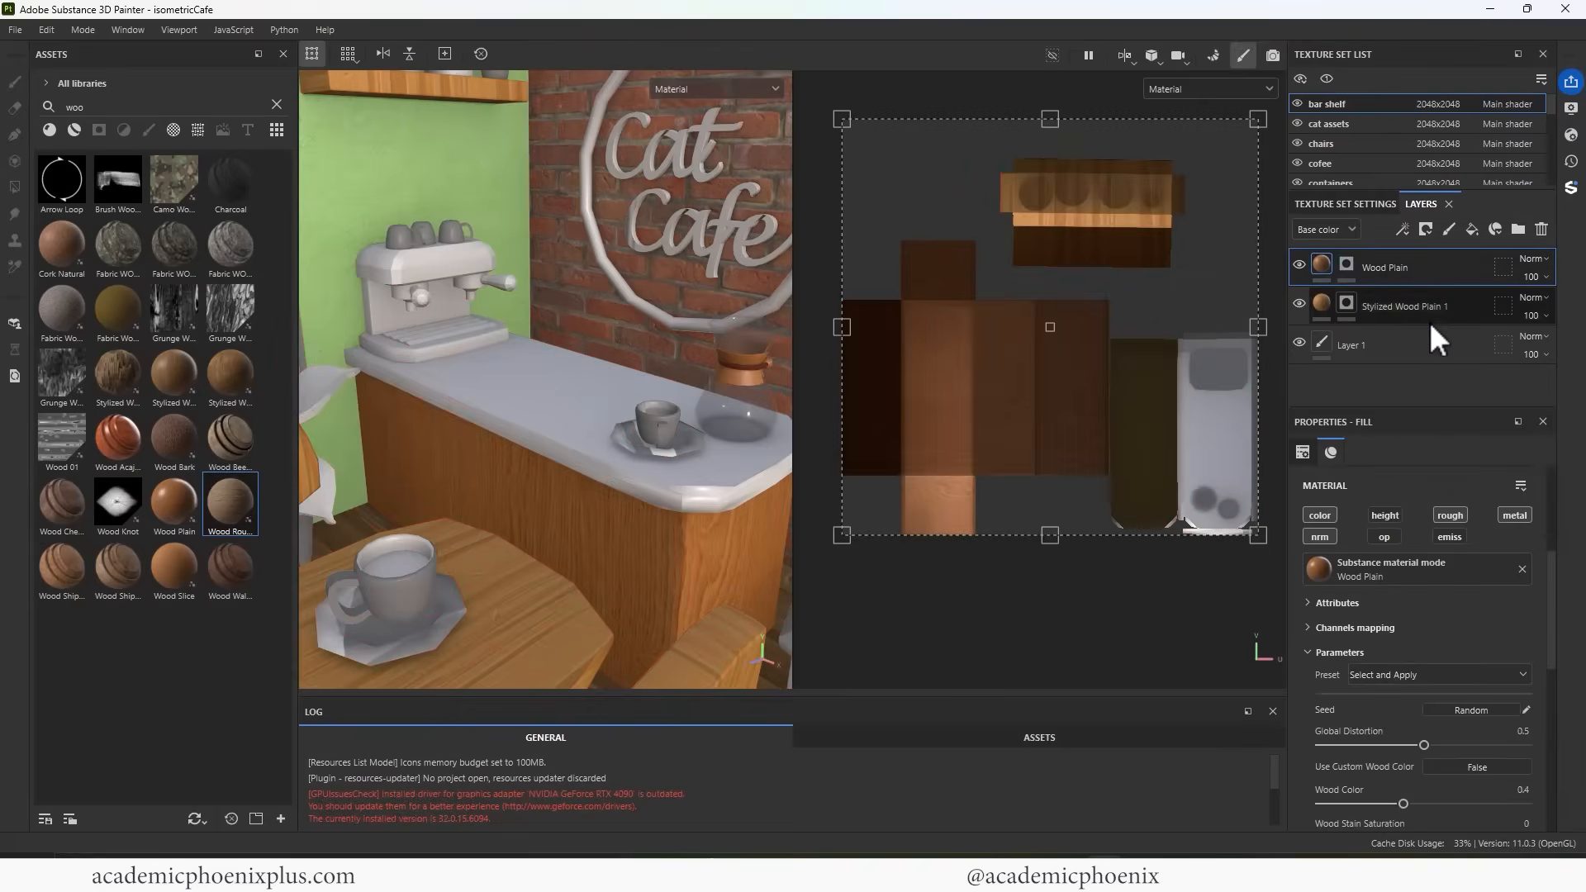
right_click(1434, 274)
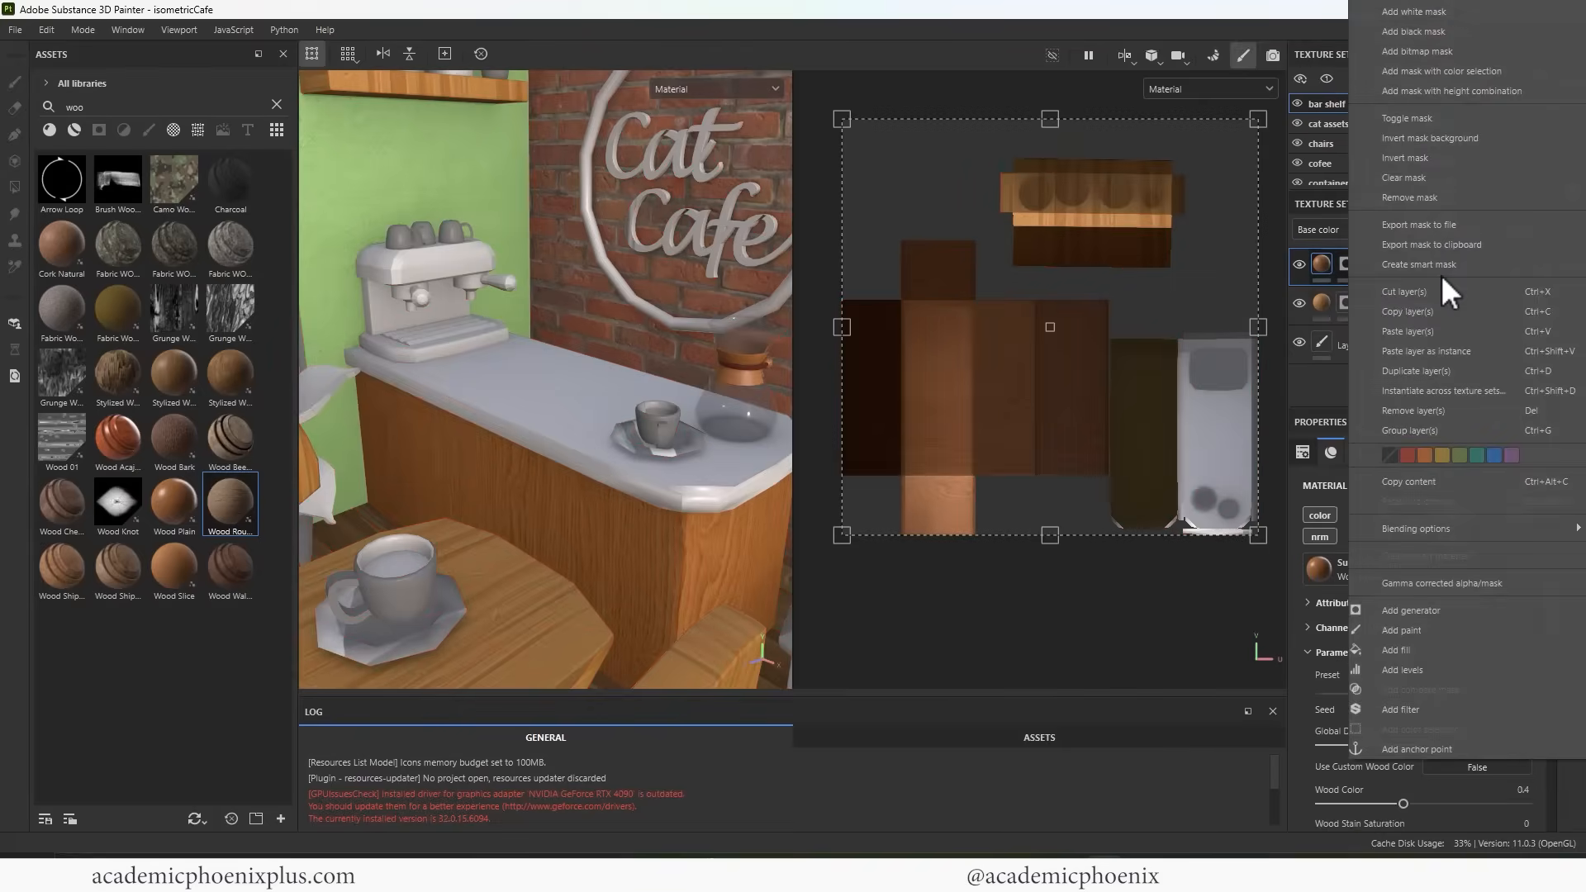
key(Escape)
click(1471, 229)
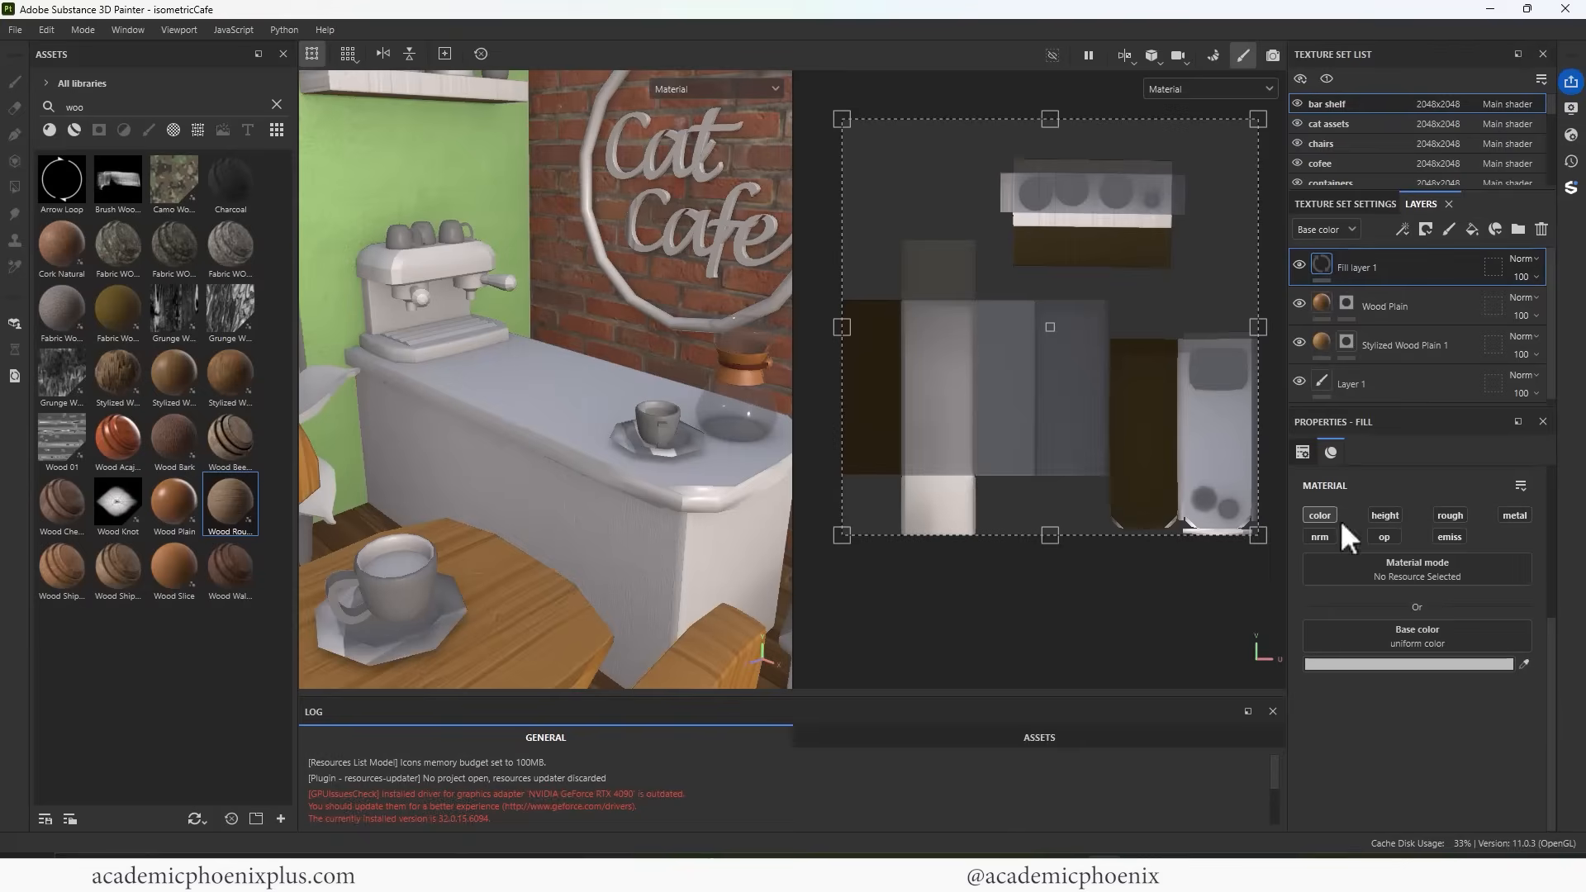
click(1389, 664)
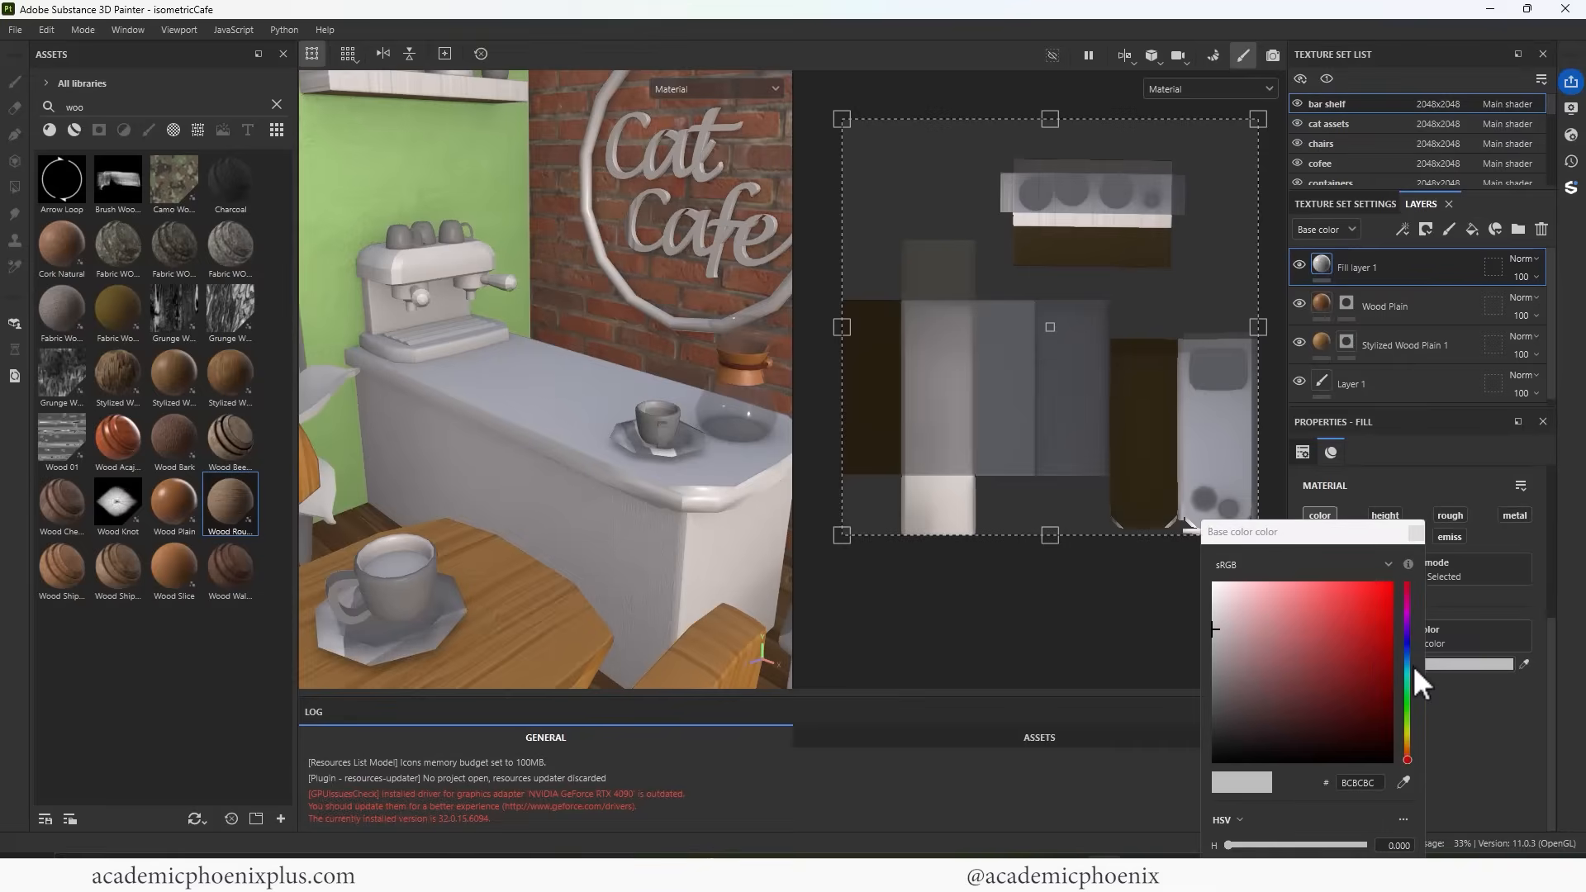
click(1407, 664)
click(1384, 578)
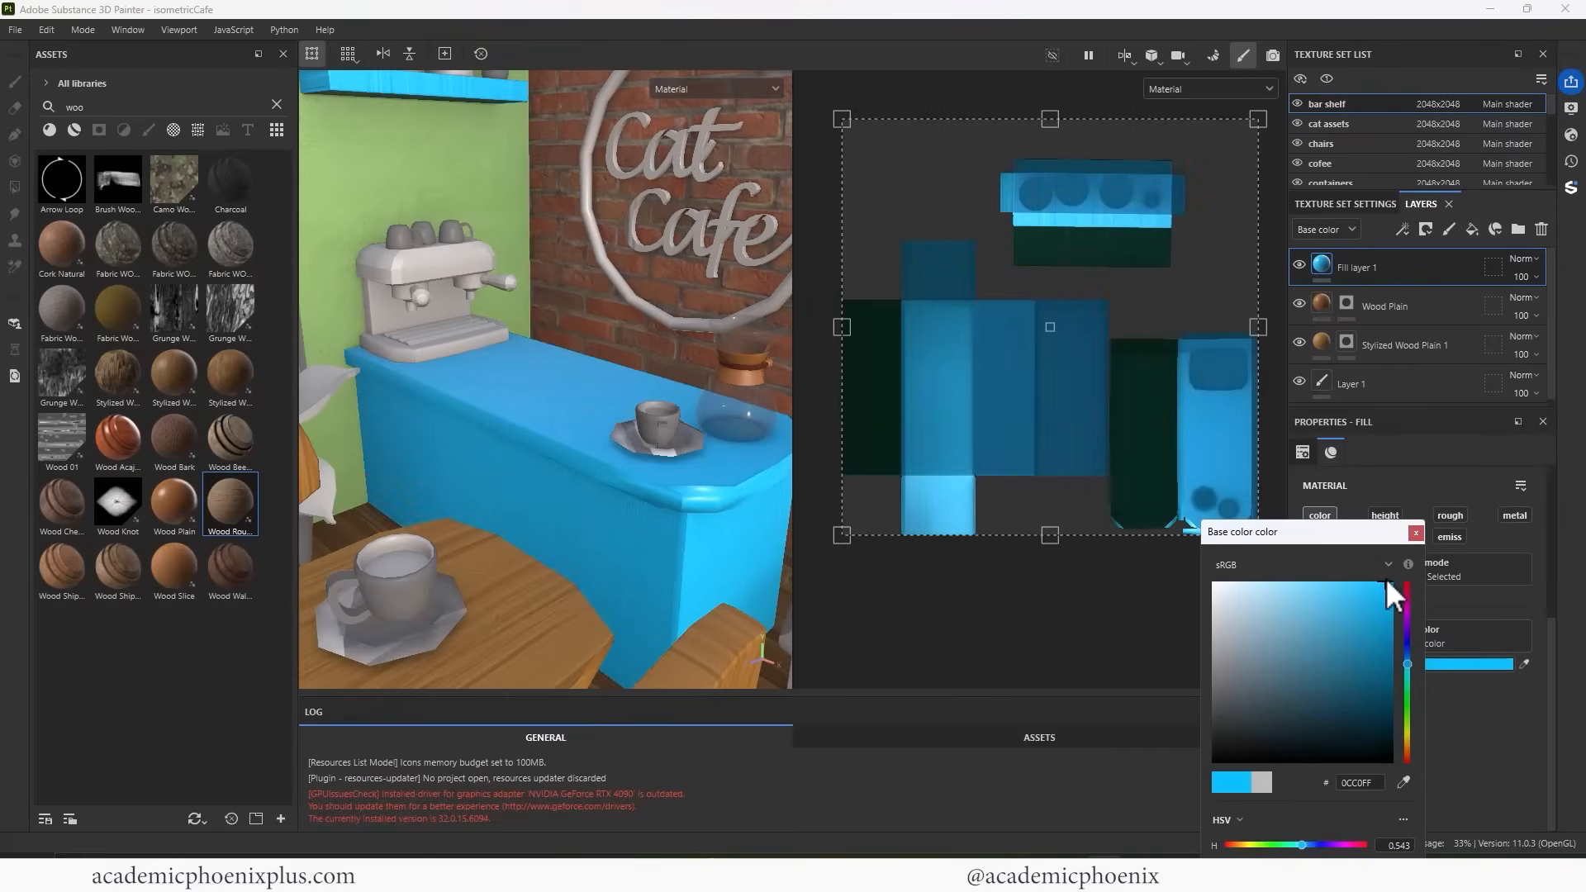
click(1401, 783)
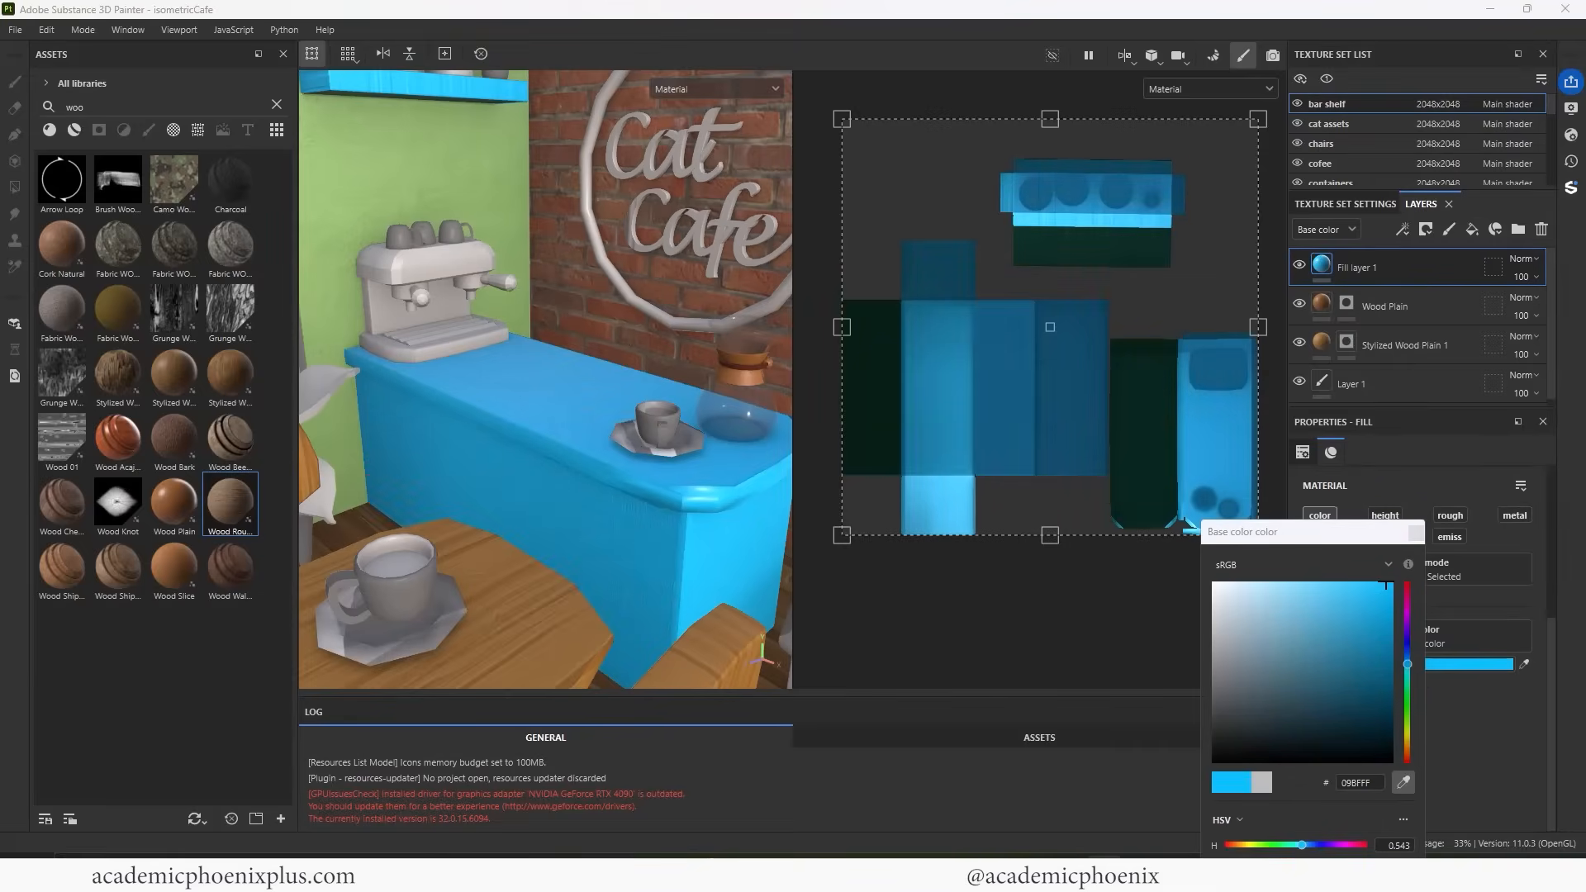
click(613, 628)
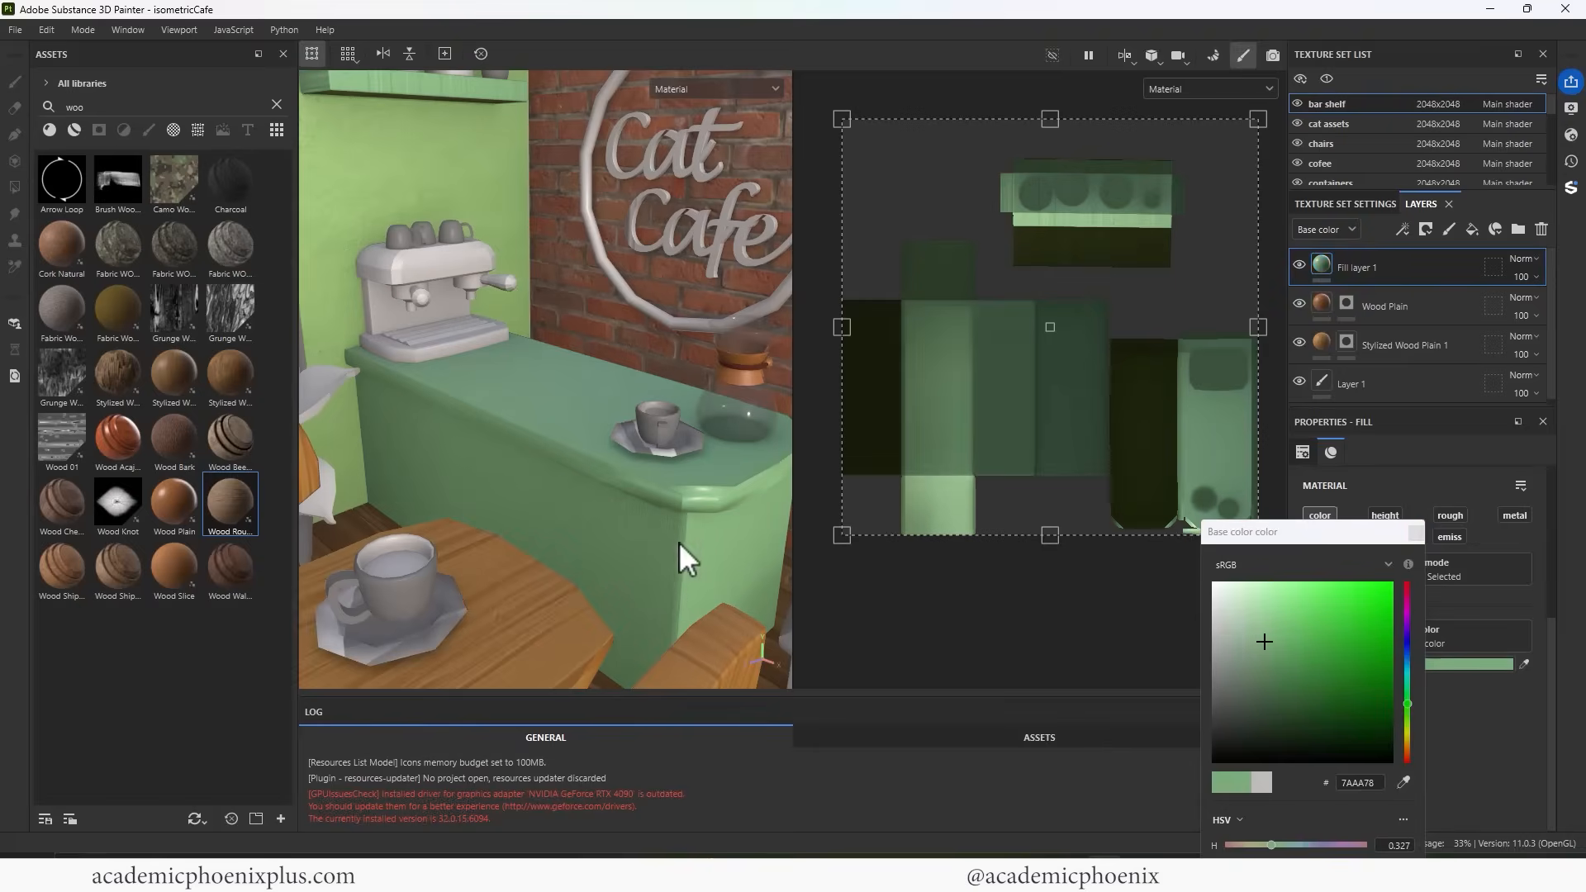
click(1276, 631)
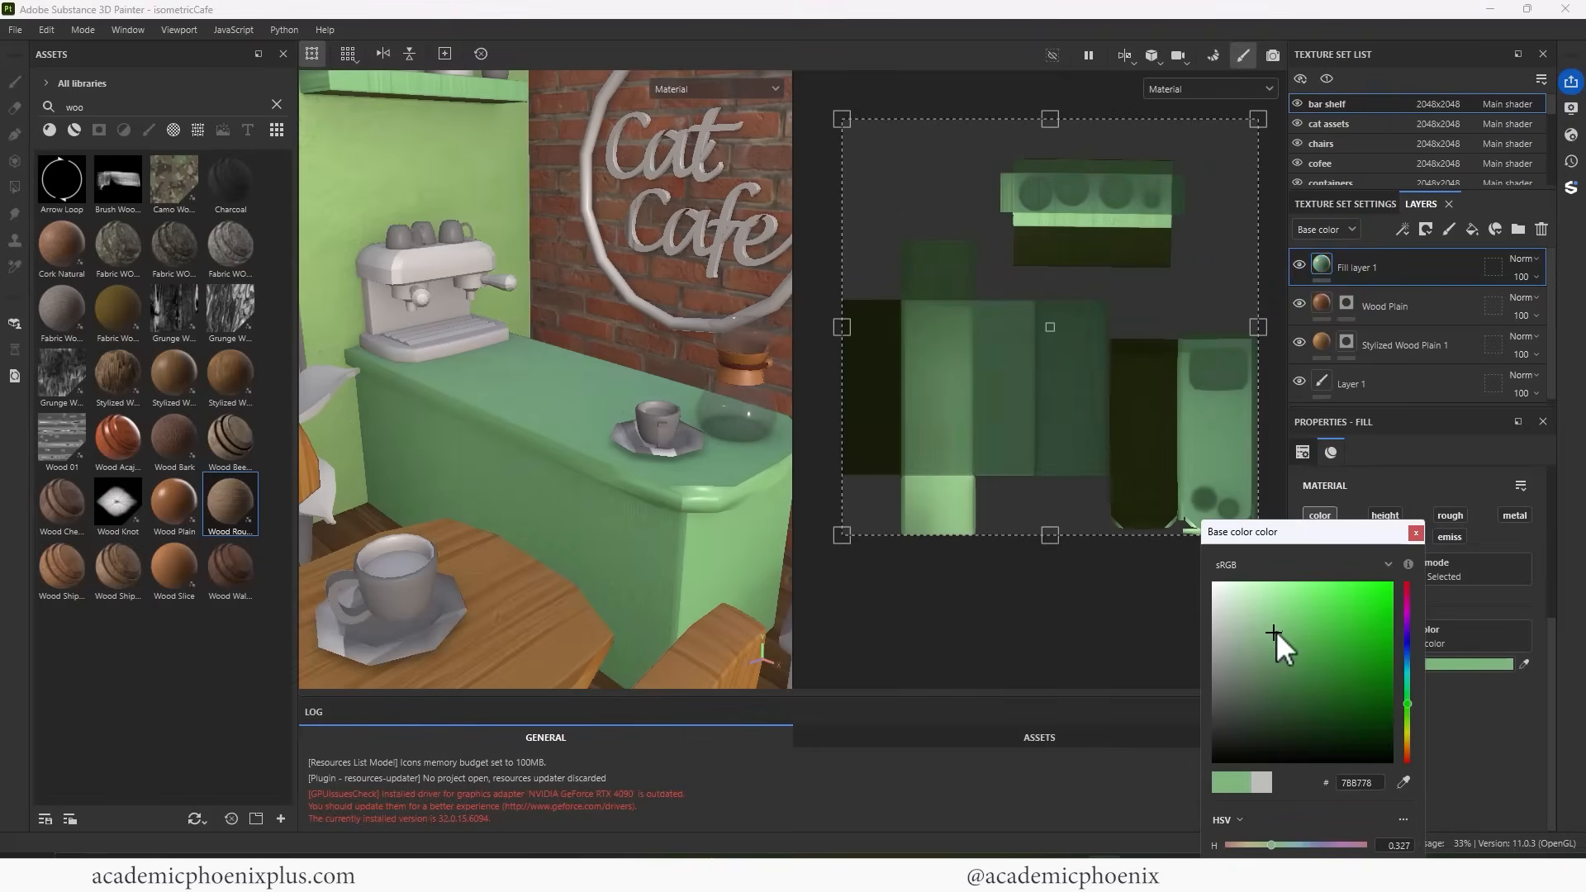
Add a black mask to the green fill layer and reveal it only on the counter base
right_click(1333, 272)
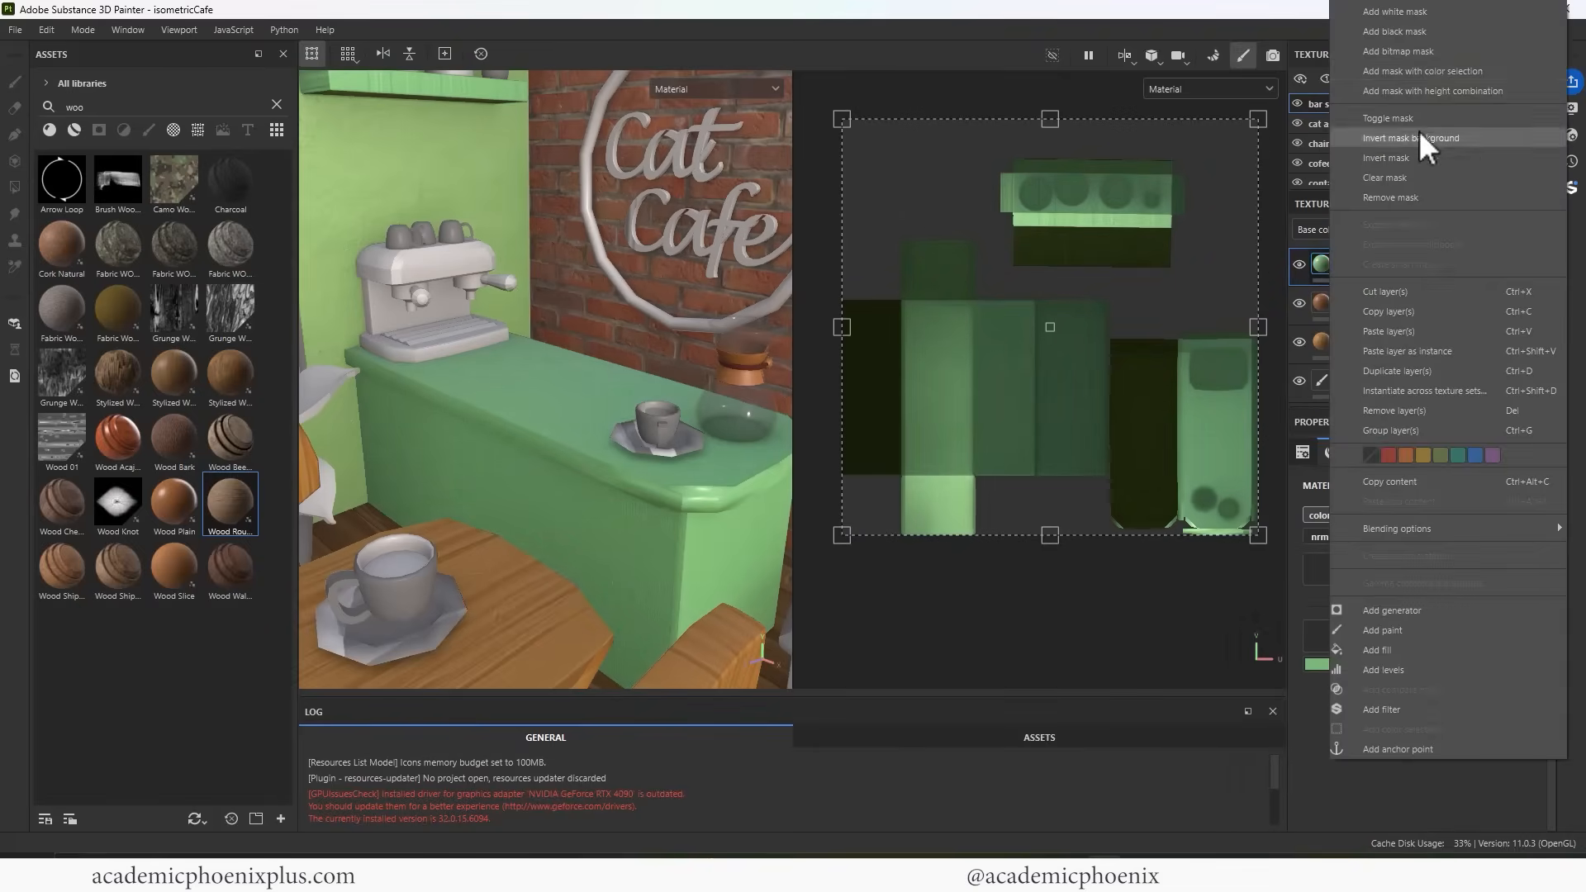
click(1420, 32)
key(4)
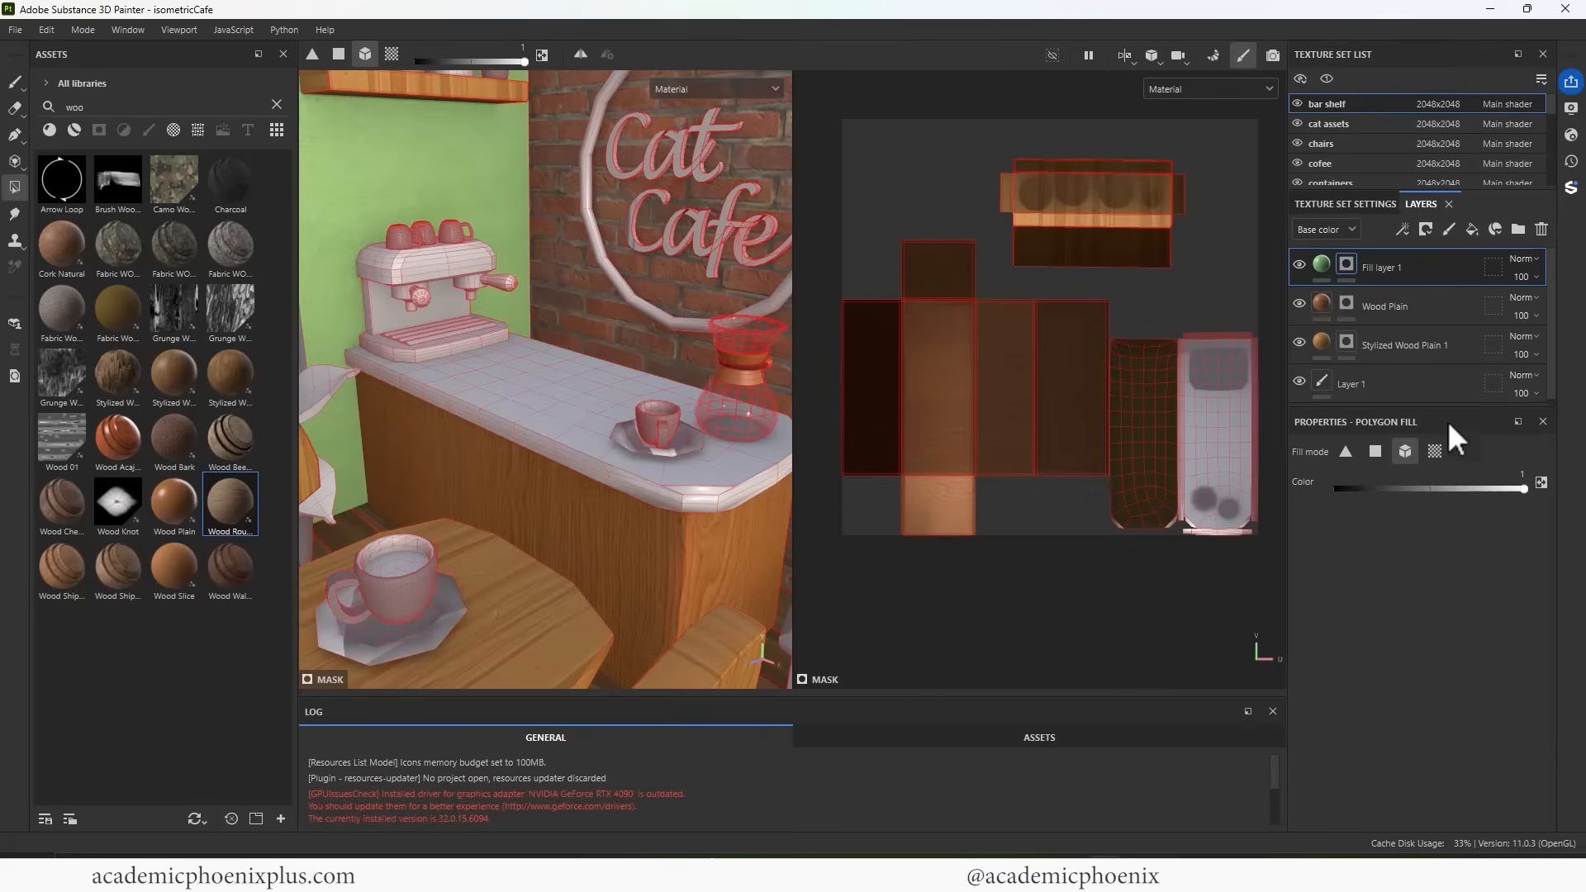
click(680, 567)
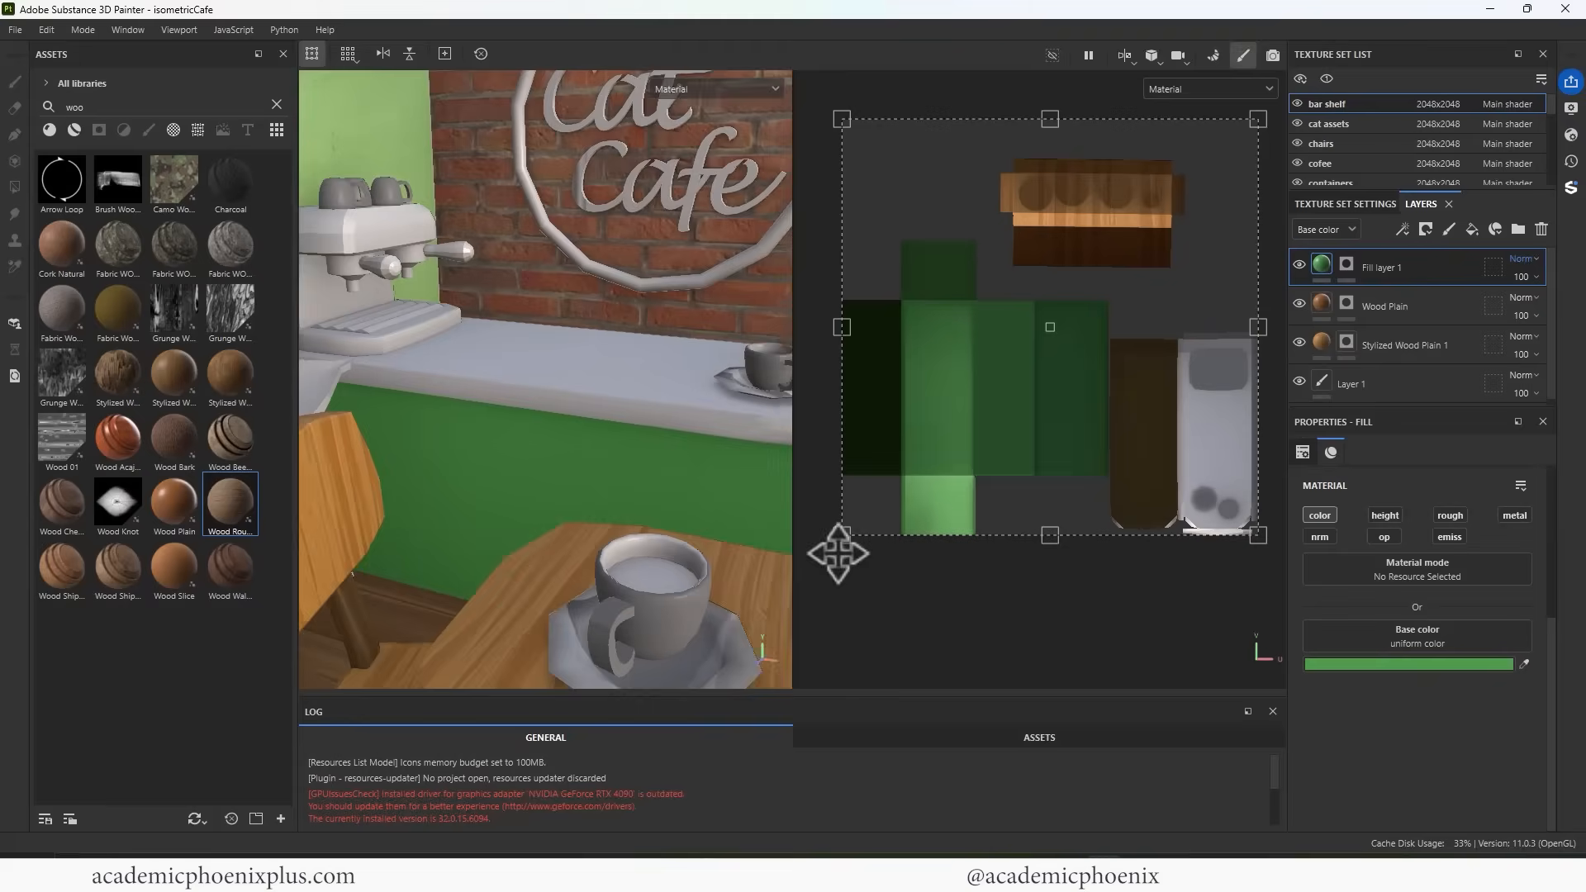
Compare the counter base close up with the green fill layer hidden and shown
alt+middle_drag(839, 552, 852, 552)
alt+right_drag(853, 553, 641, 537)
alt+drag(641, 538, 643, 547)
alt+right_drag(565, 393, 524, 467)
click(1303, 264)
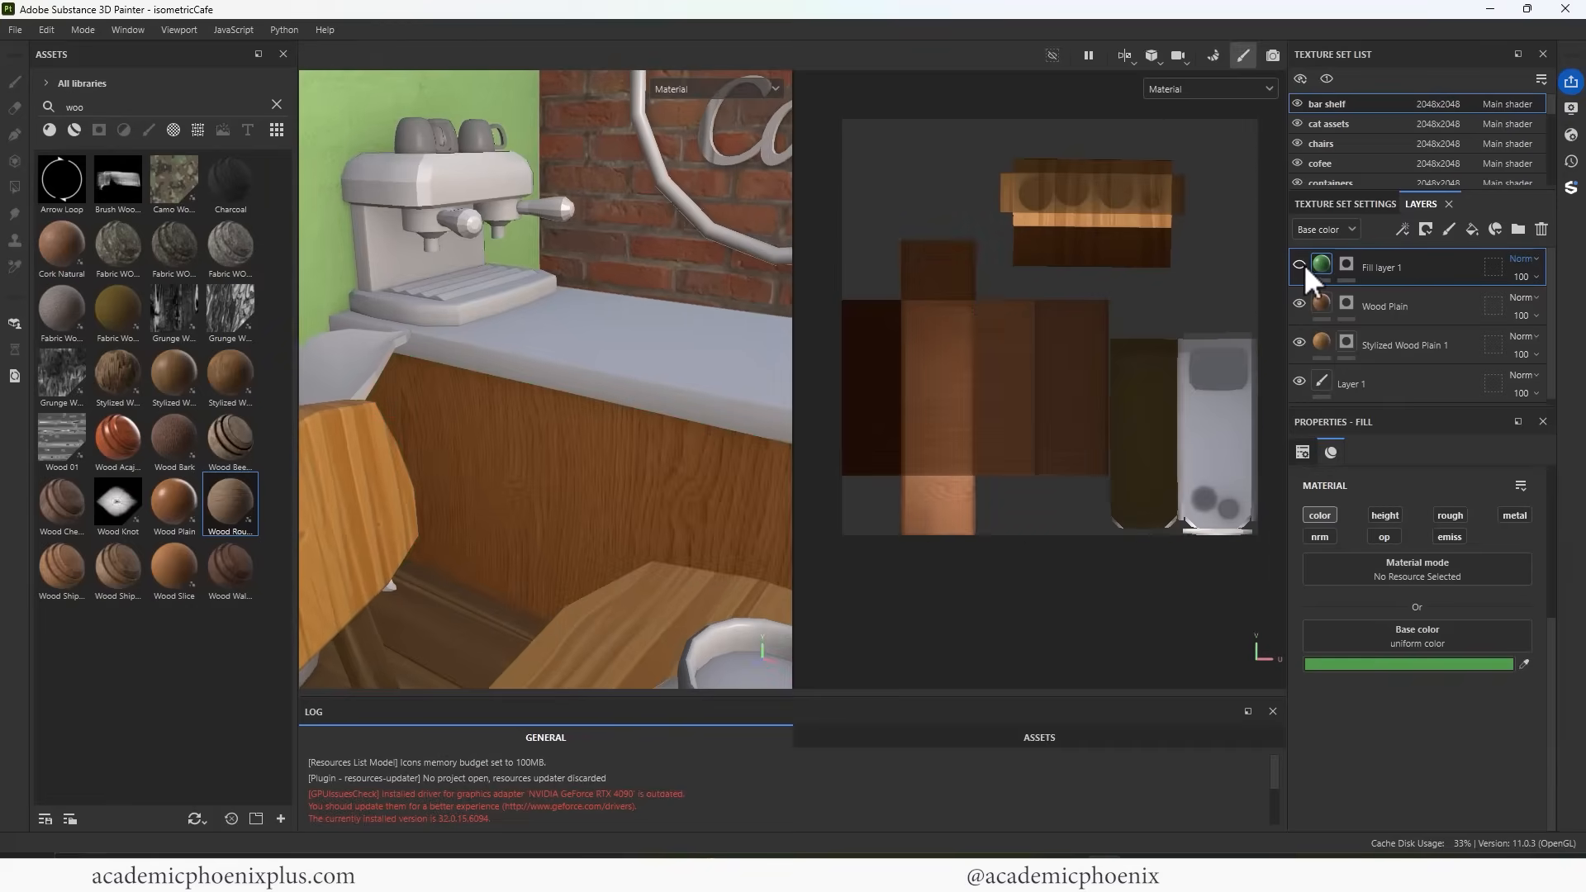
click(1302, 264)
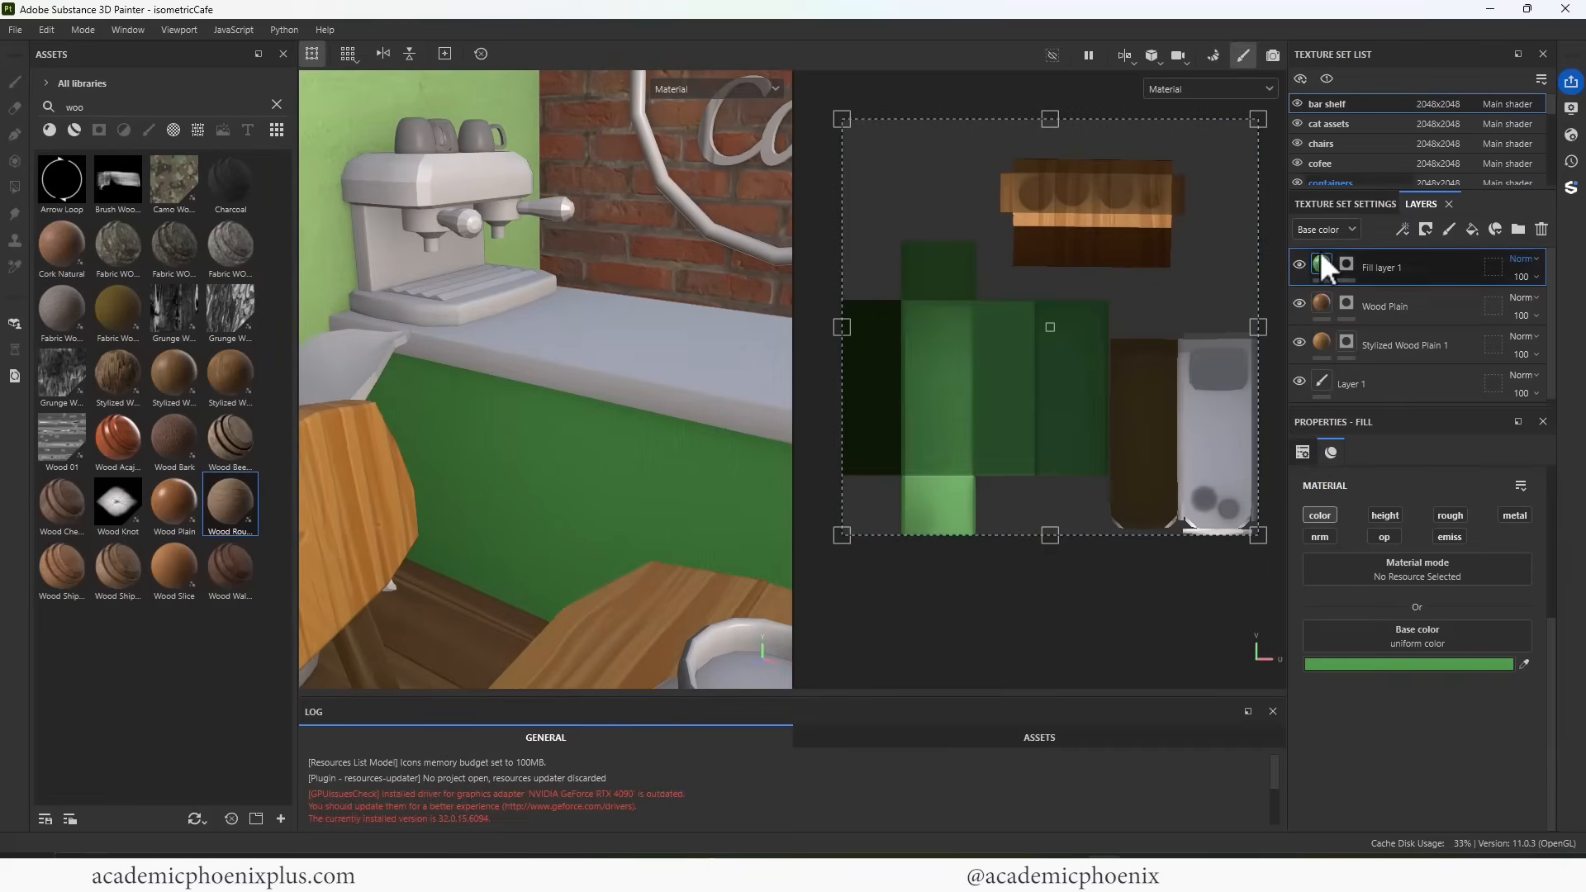
click(1301, 264)
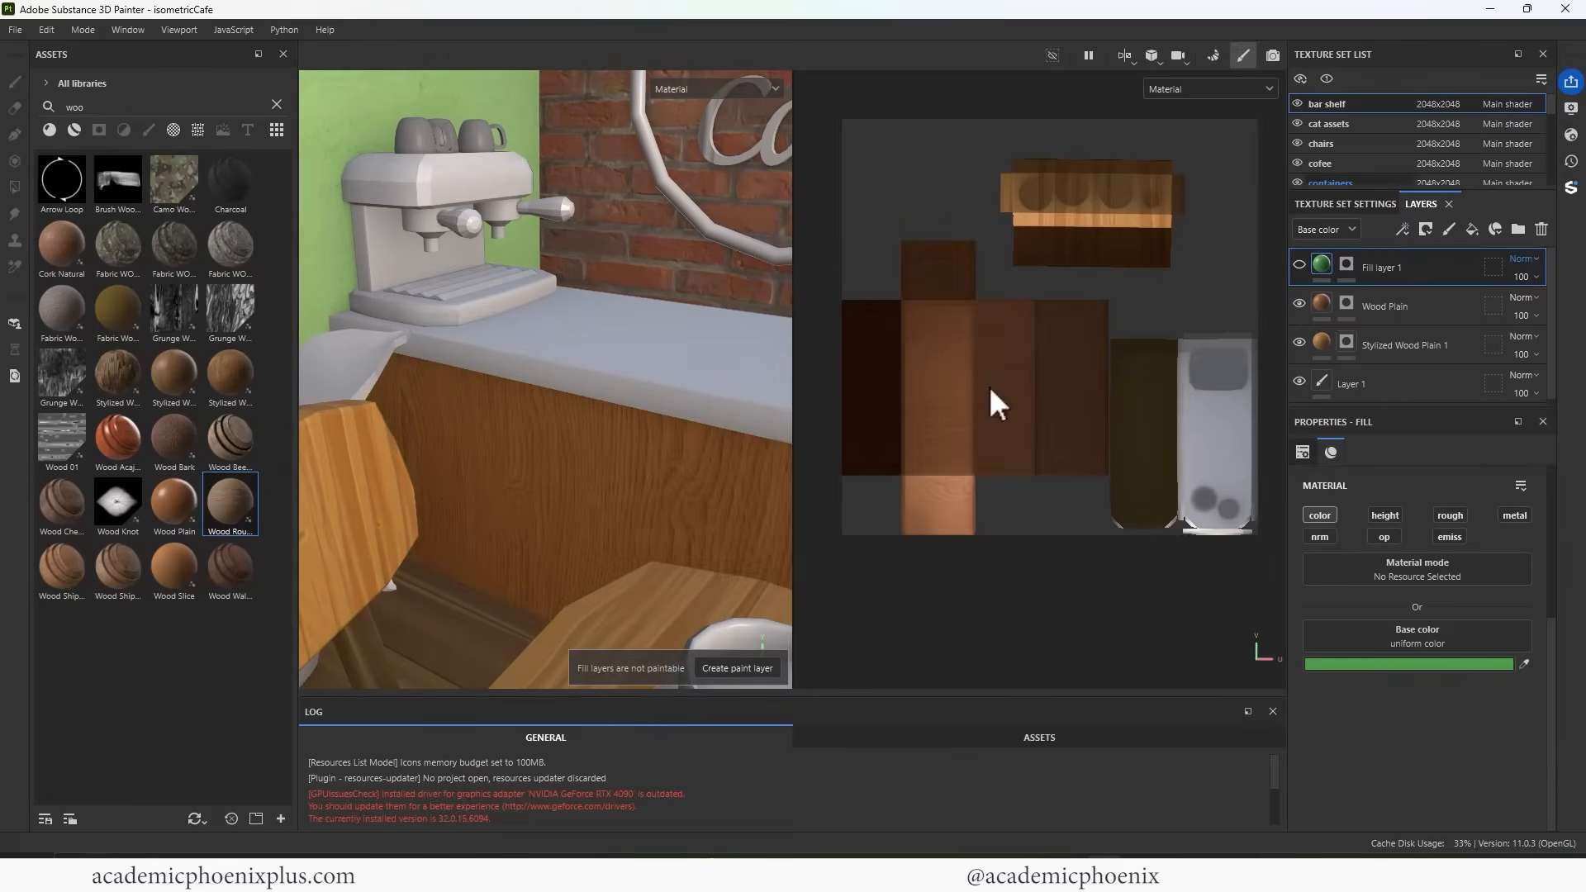
click(1299, 264)
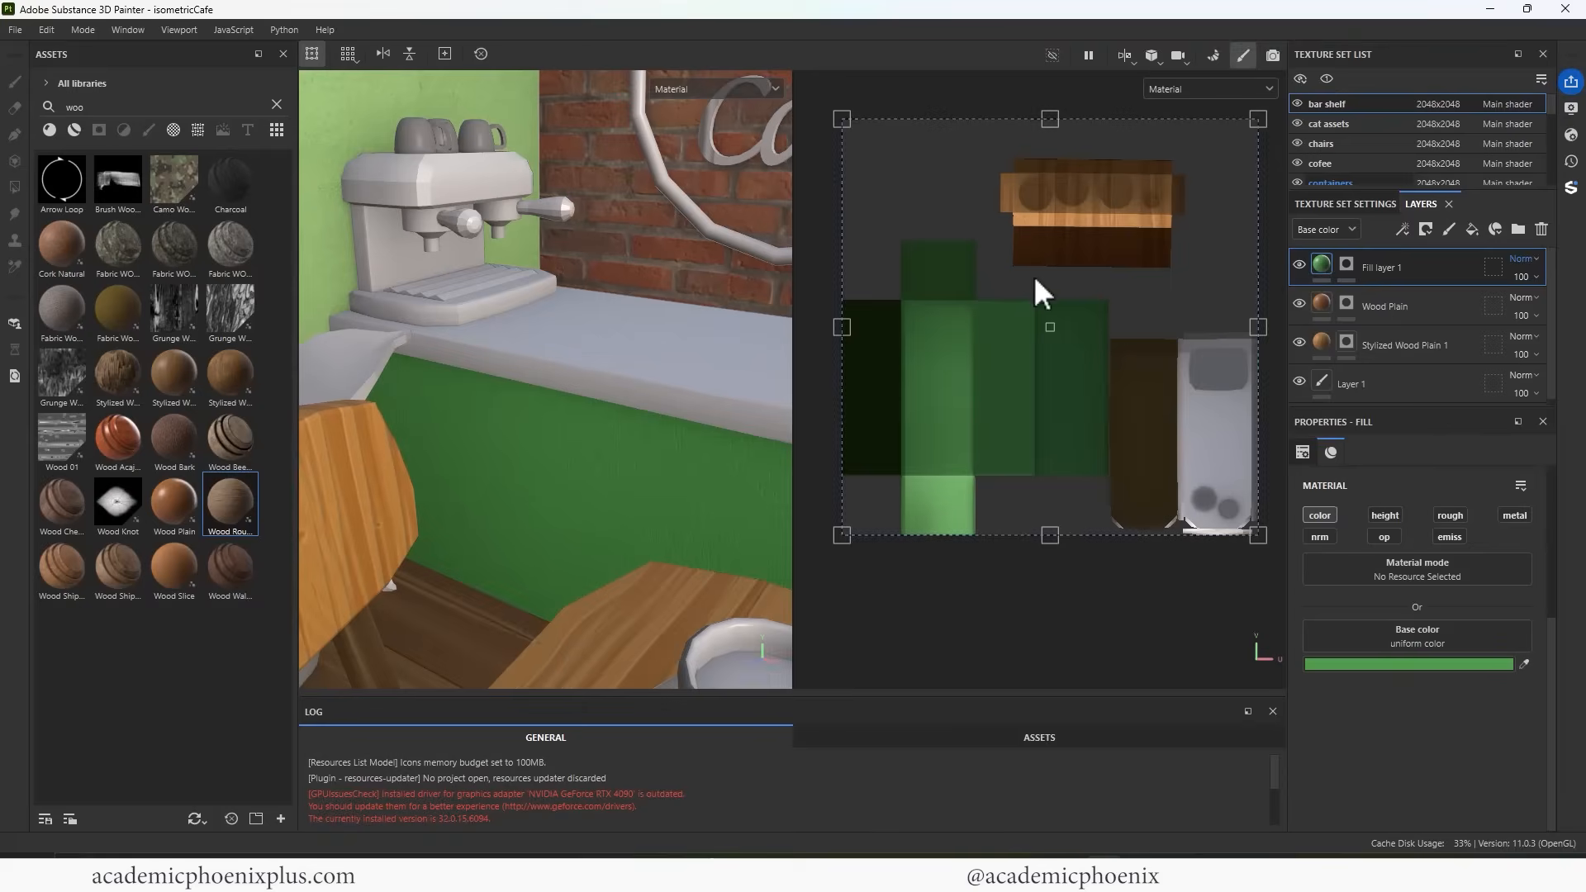
Add a height-only fill layer above the green one, with a lowered height value and a black mask
right_click(1440, 270)
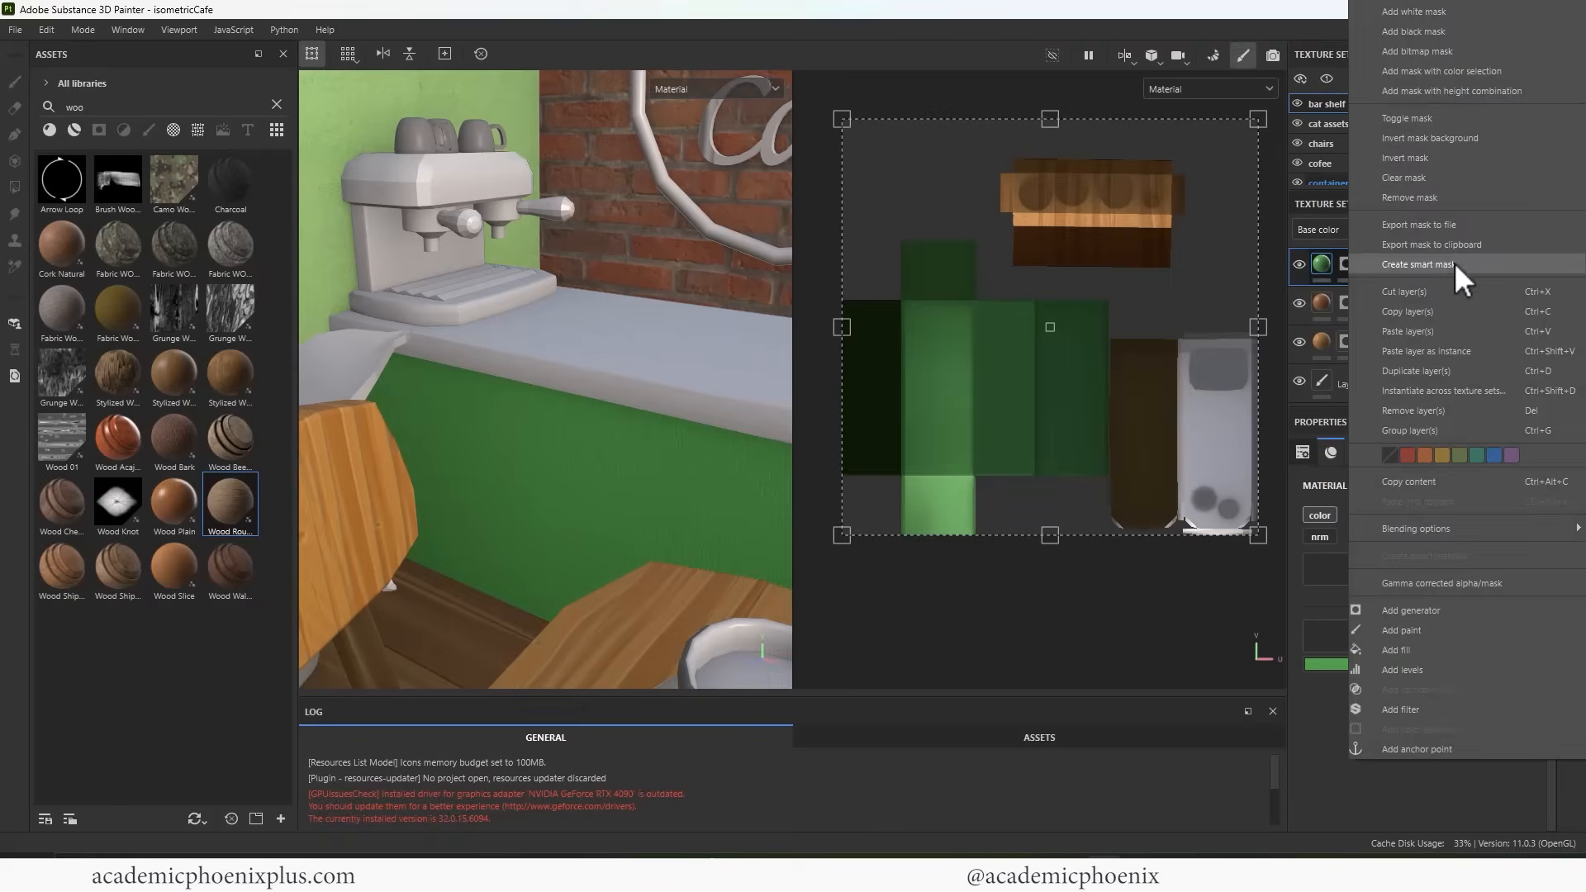
key(Escape)
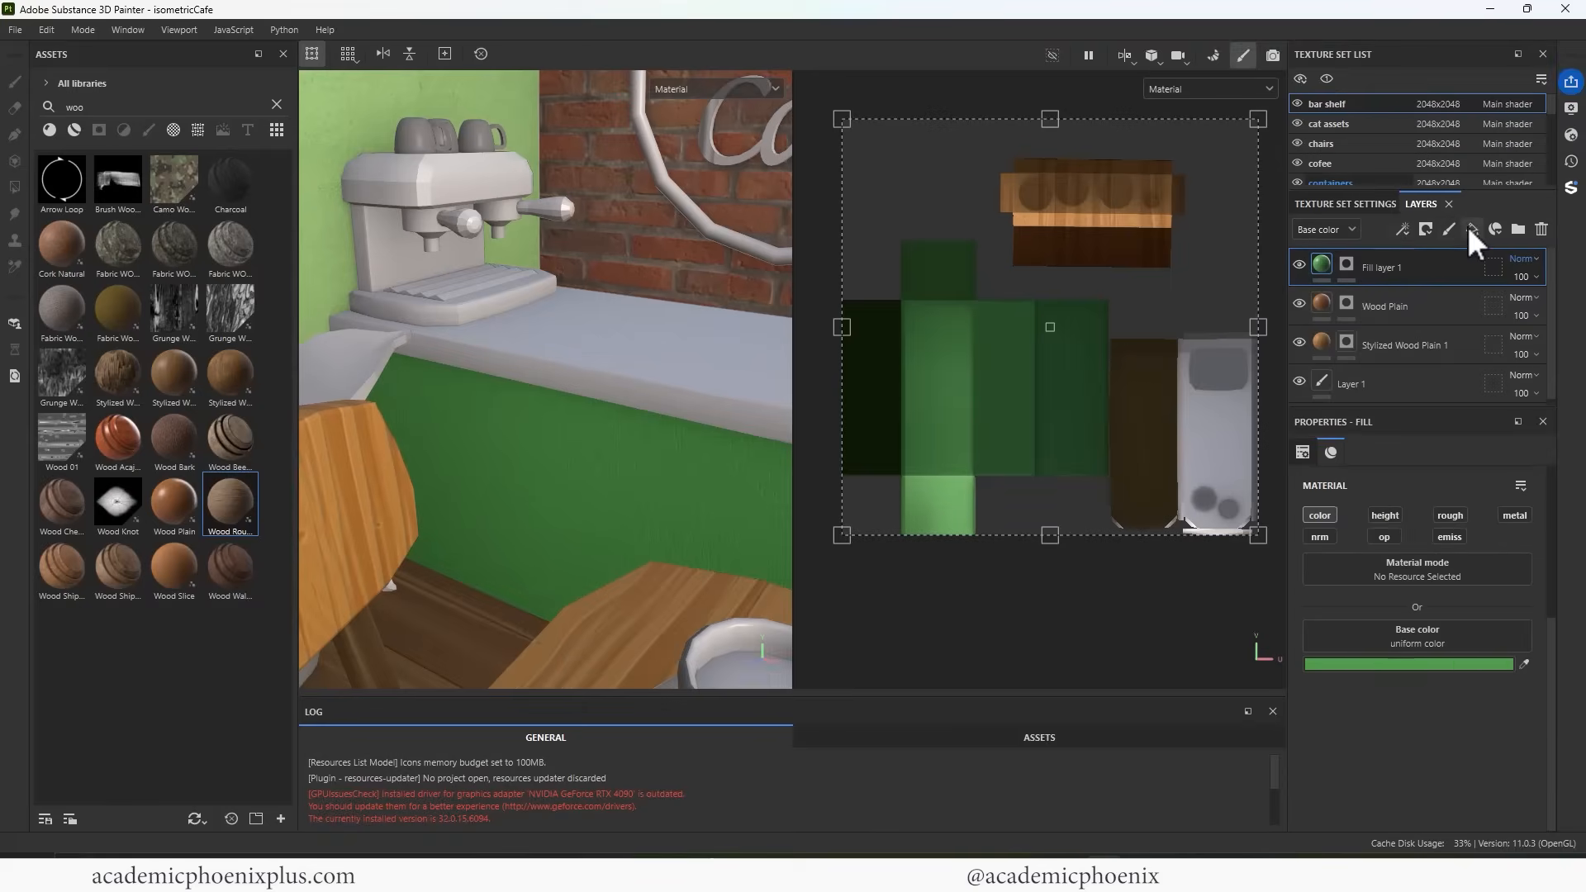
click(1470, 228)
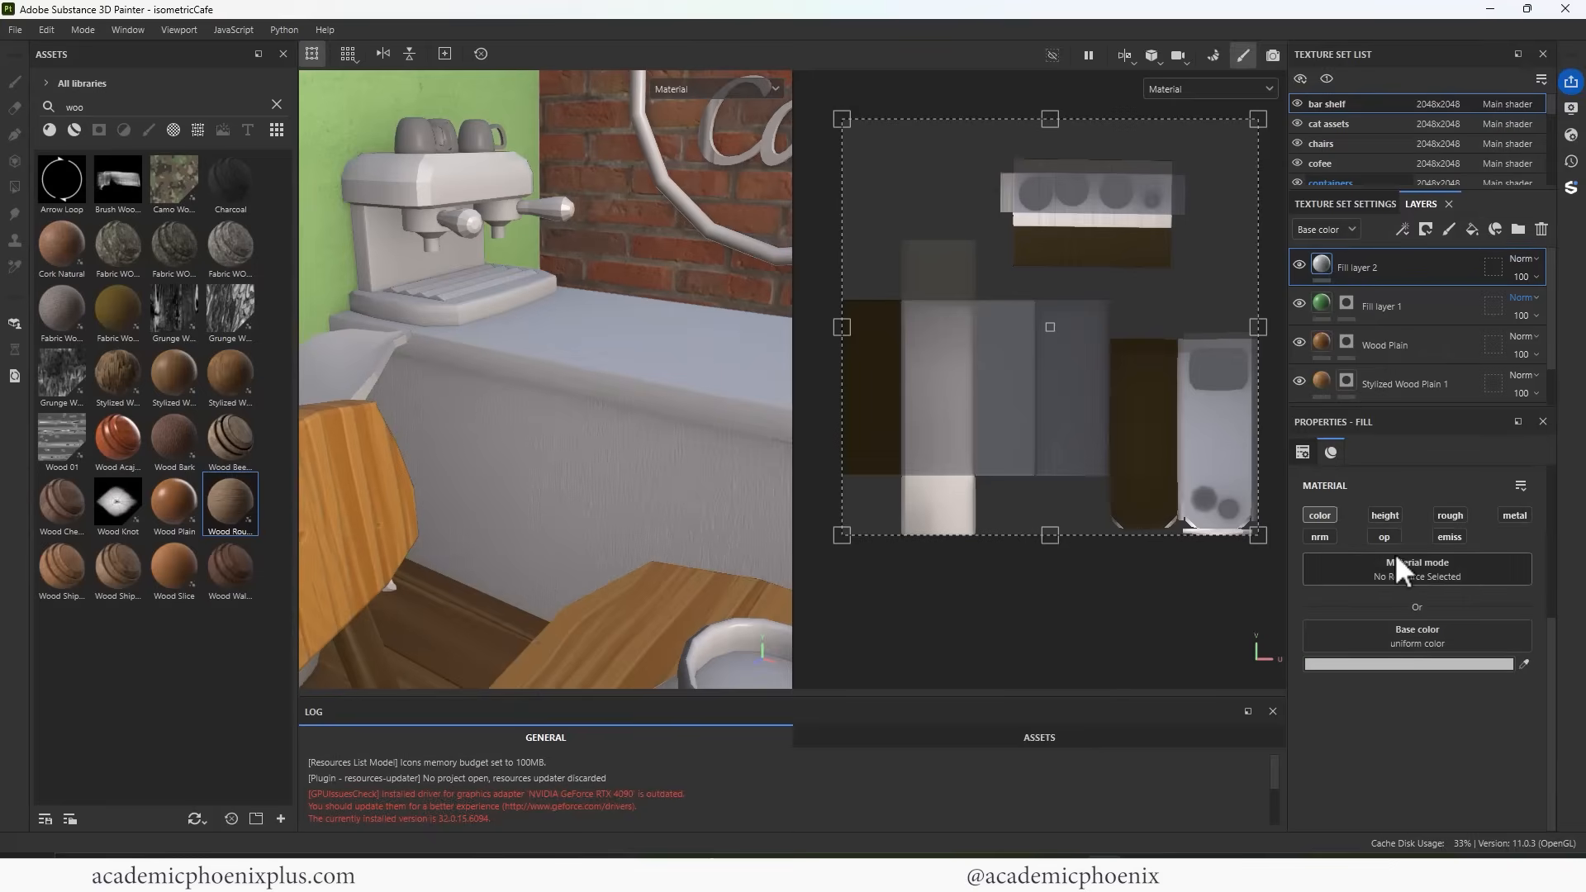
click(1327, 514)
click(1382, 514)
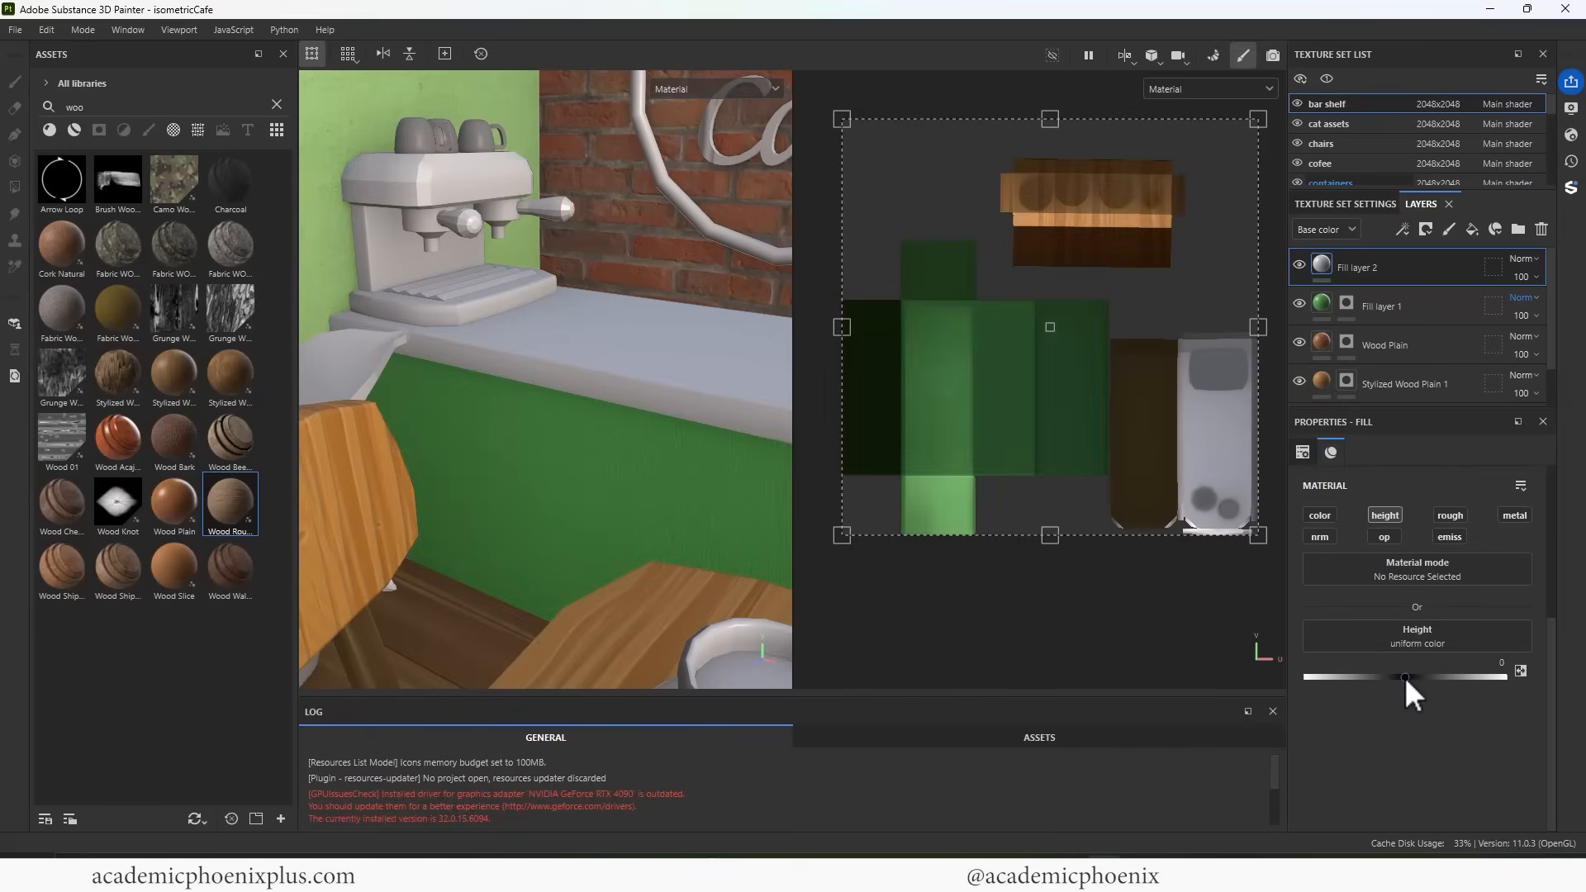
drag(1404, 676, 1353, 676)
right_click(1321, 260)
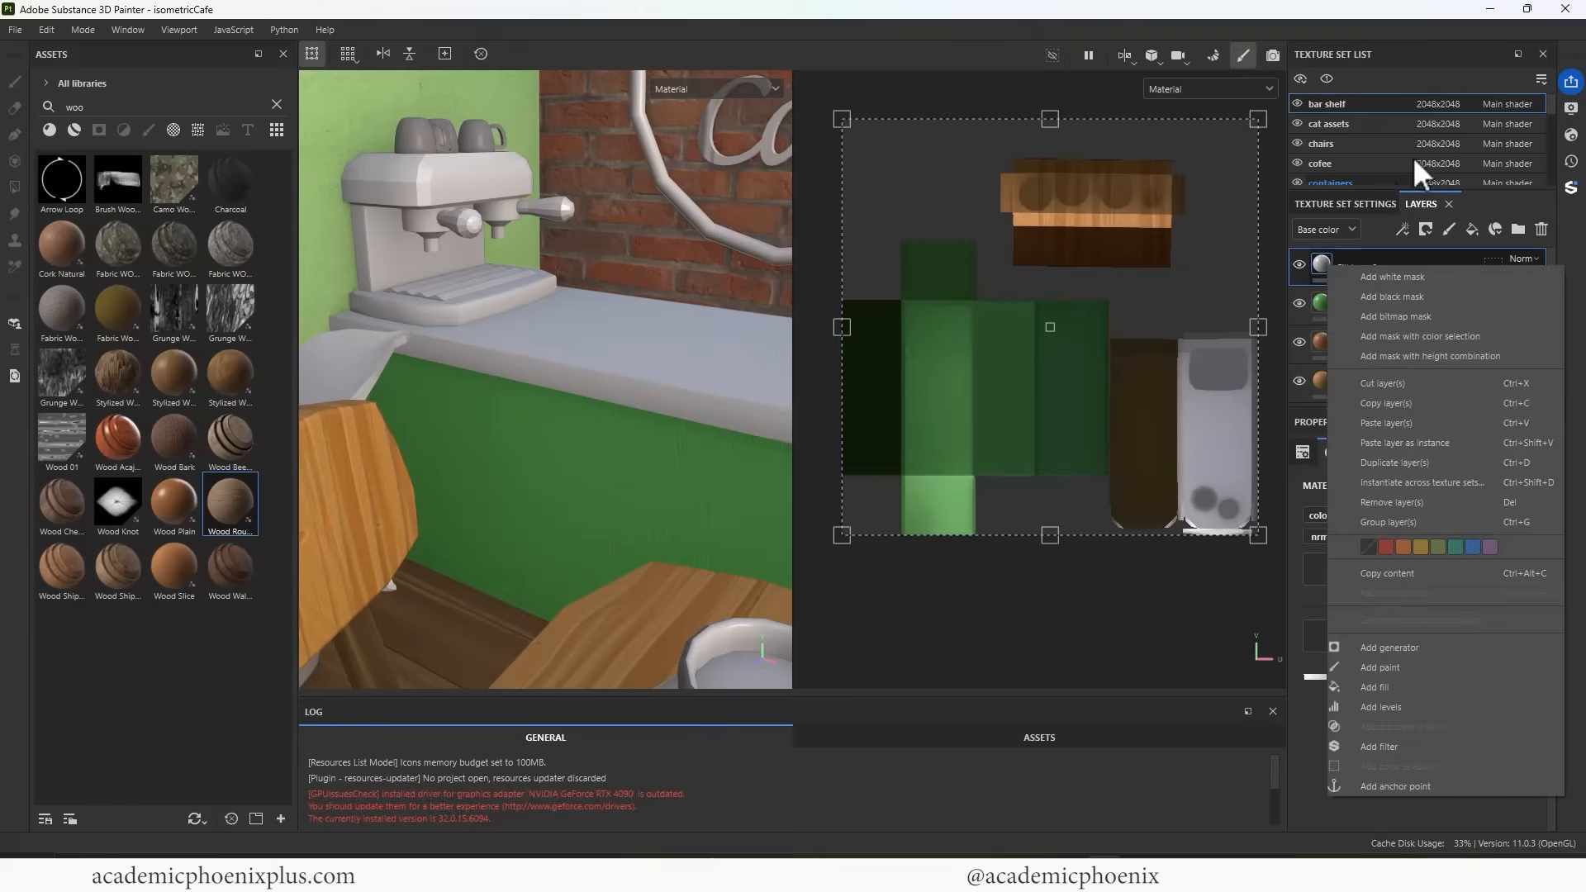
click(1423, 287)
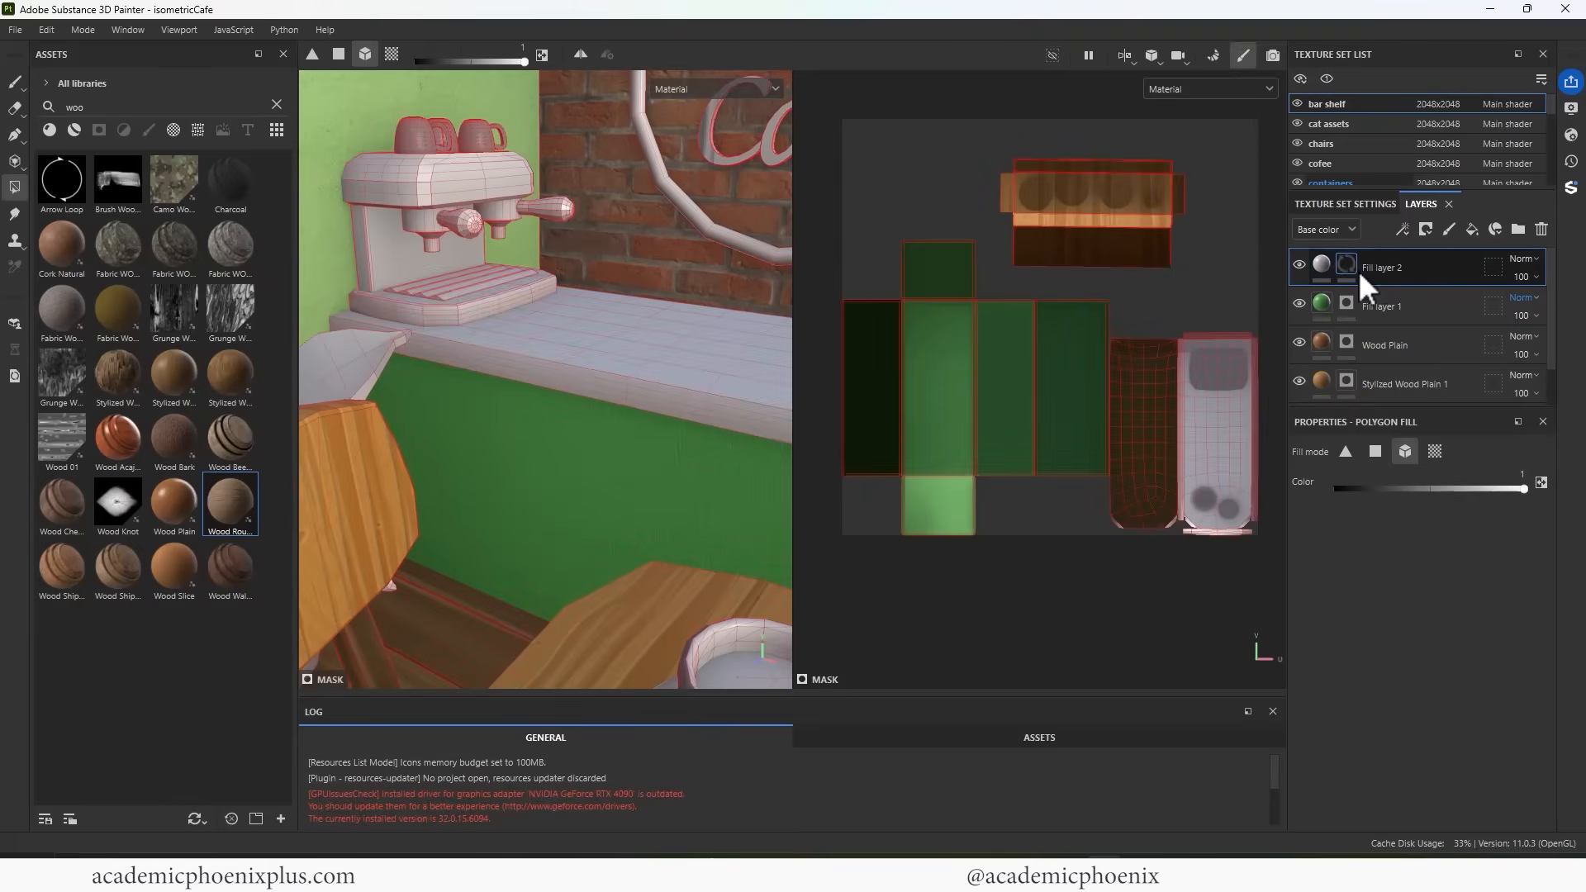
Set up a paint brush with the Square Rectangle alpha for the height layer's mask
click(22, 82)
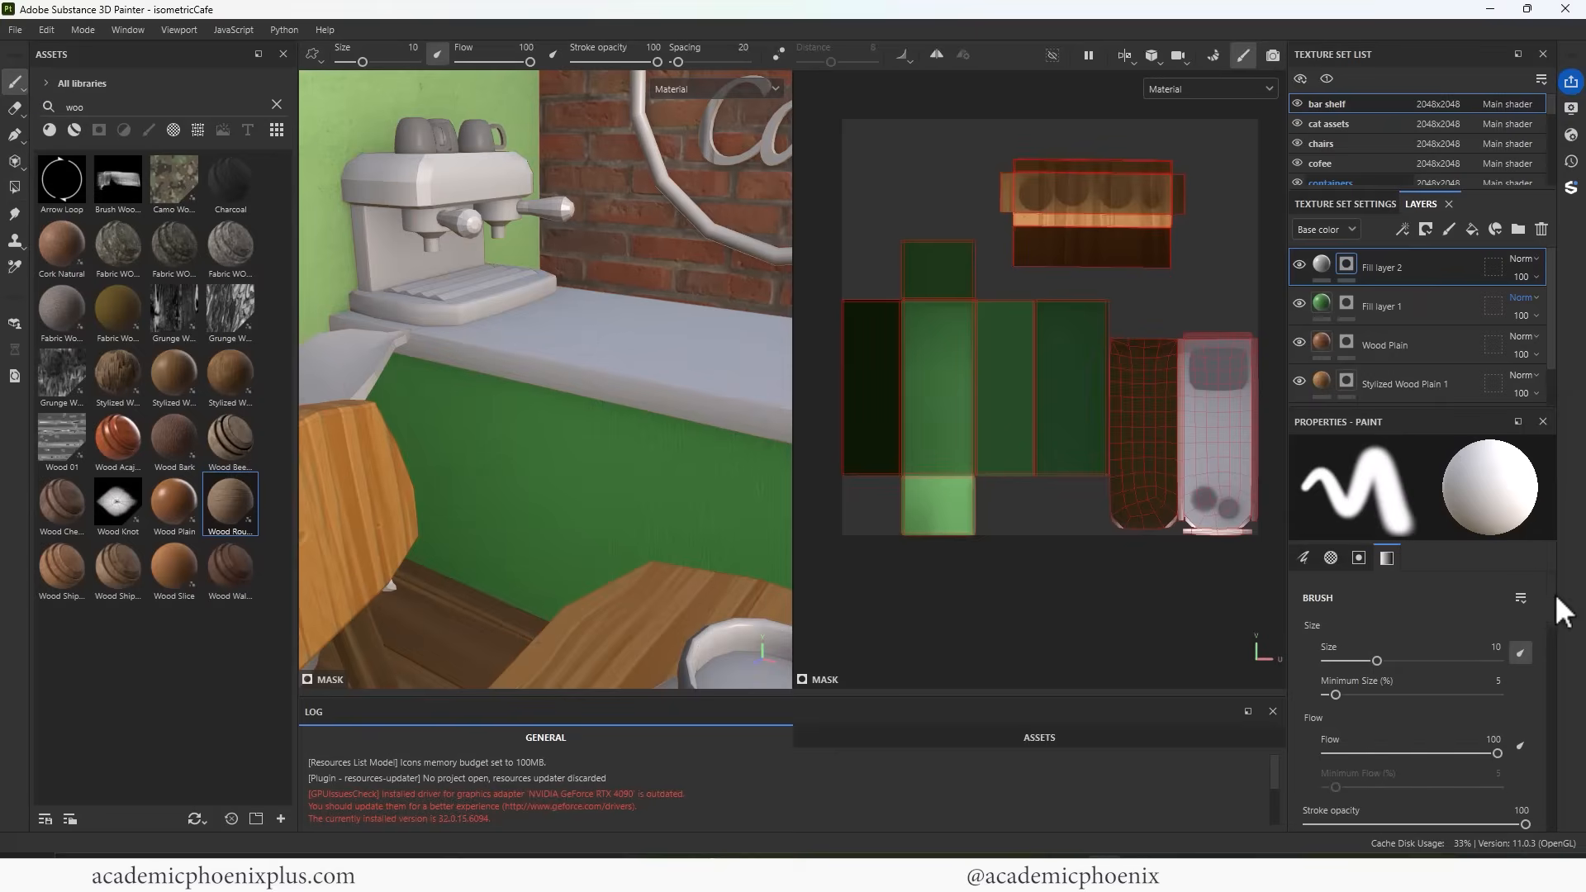
drag(1553, 603, 1579, 721)
click(1397, 677)
click(1425, 452)
text(sq)
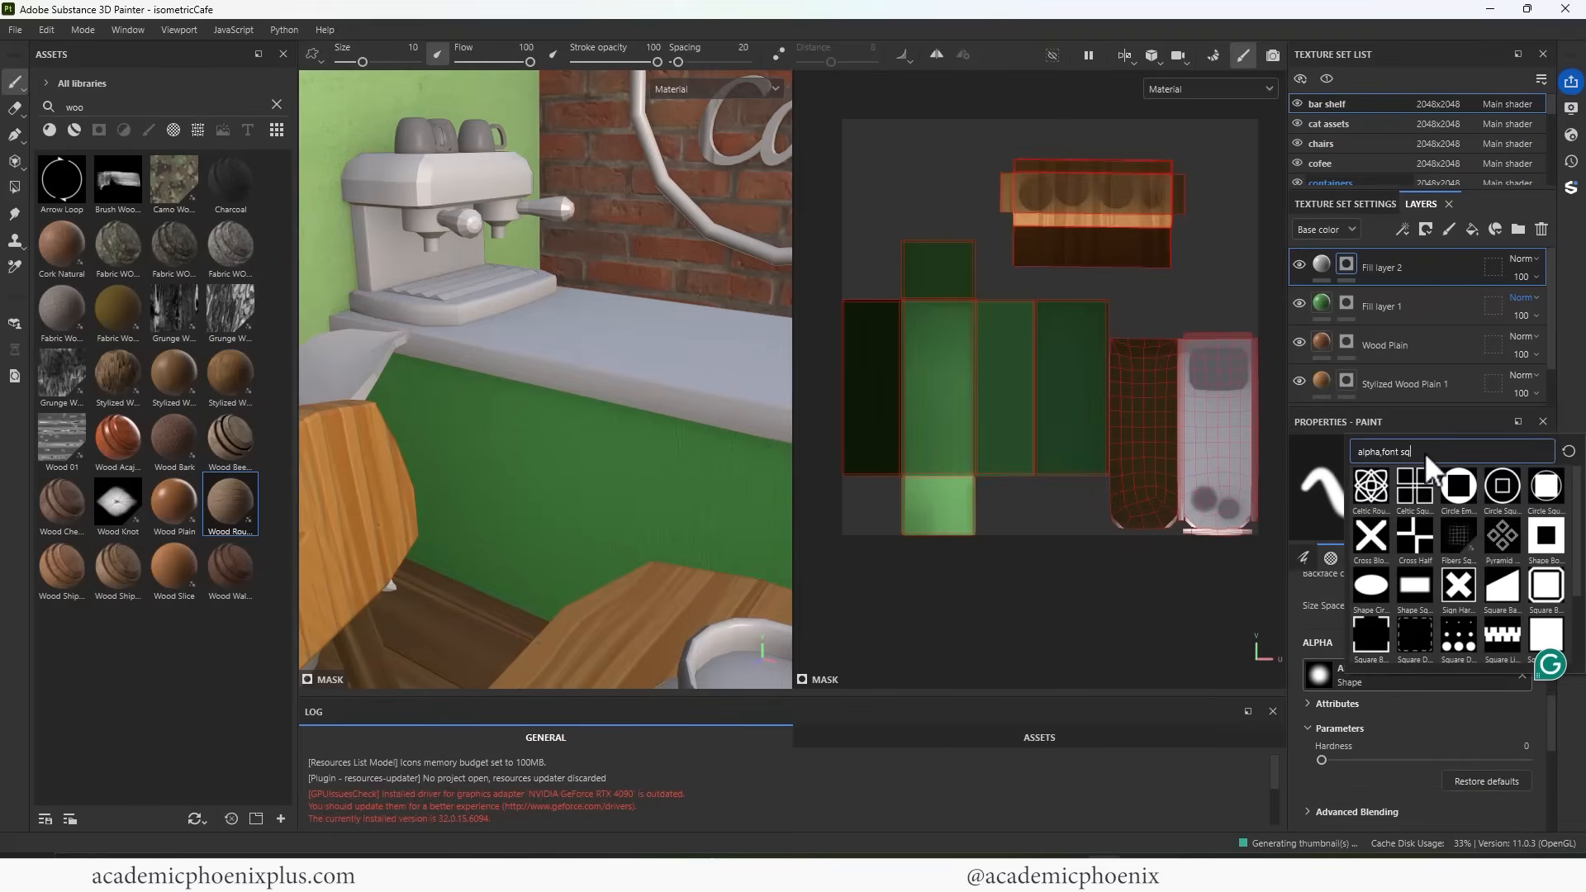
click(1545, 636)
ctrl+right_drag(944, 324, 933, 321)
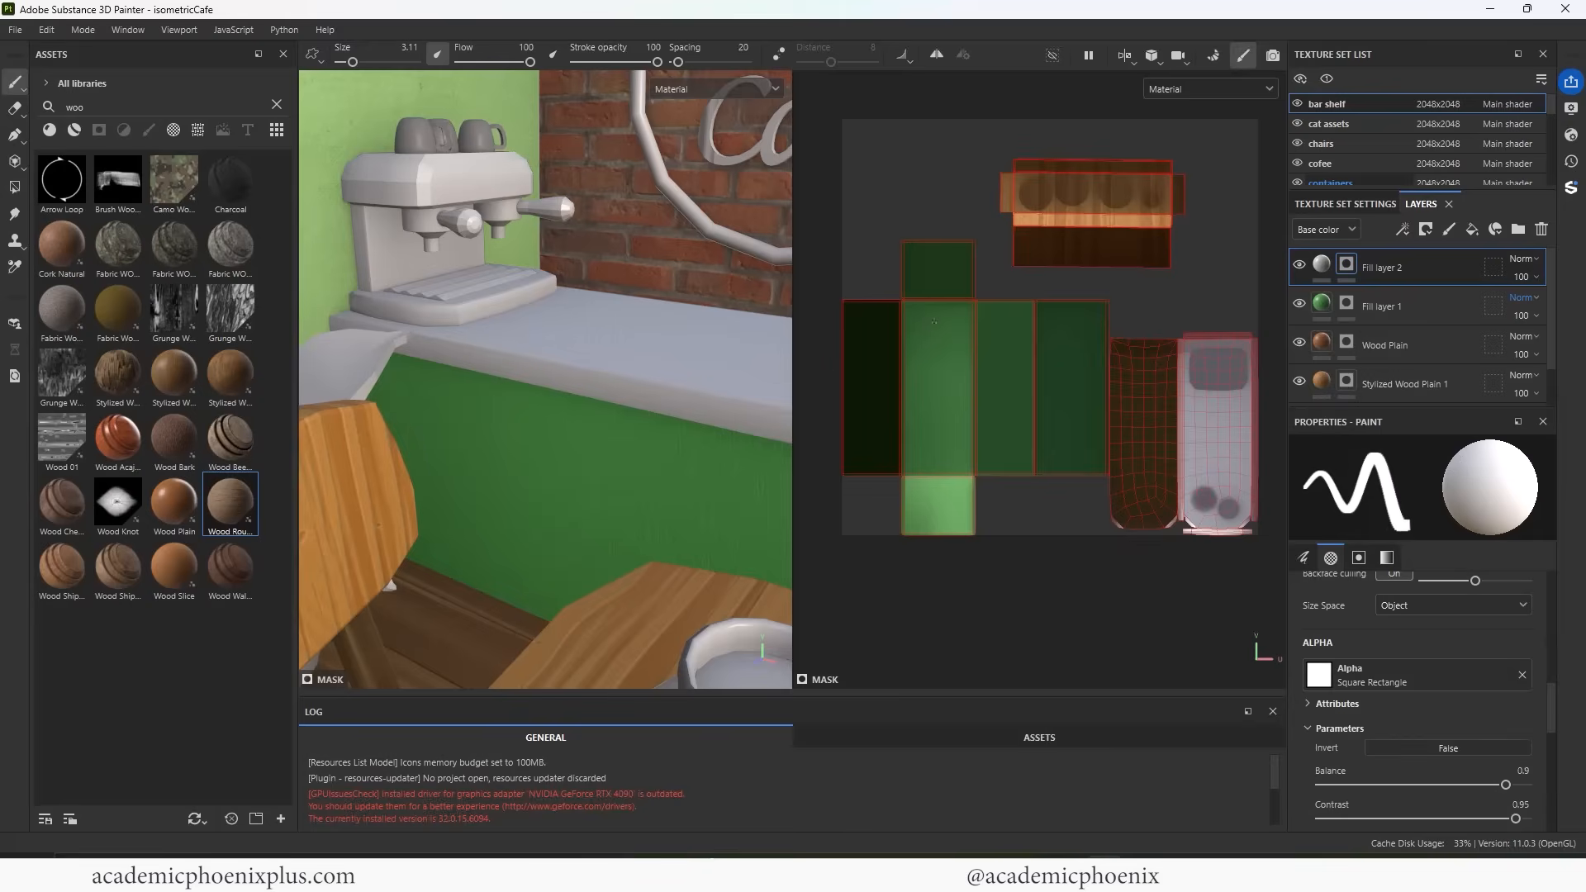
drag(854, 331, 1073, 328)
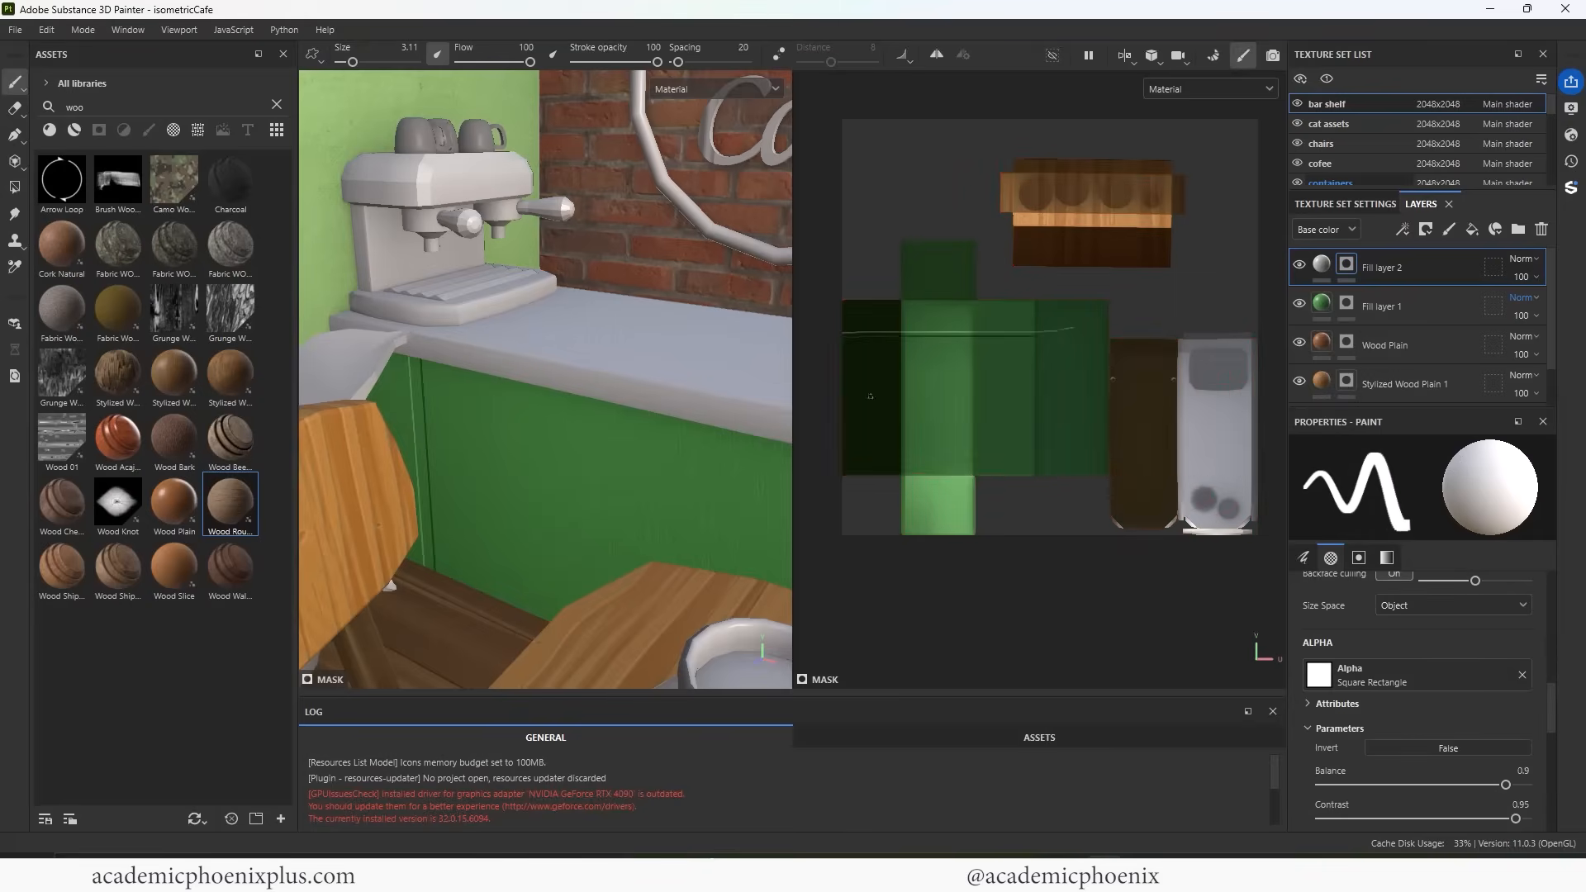
key(ctrl+z)
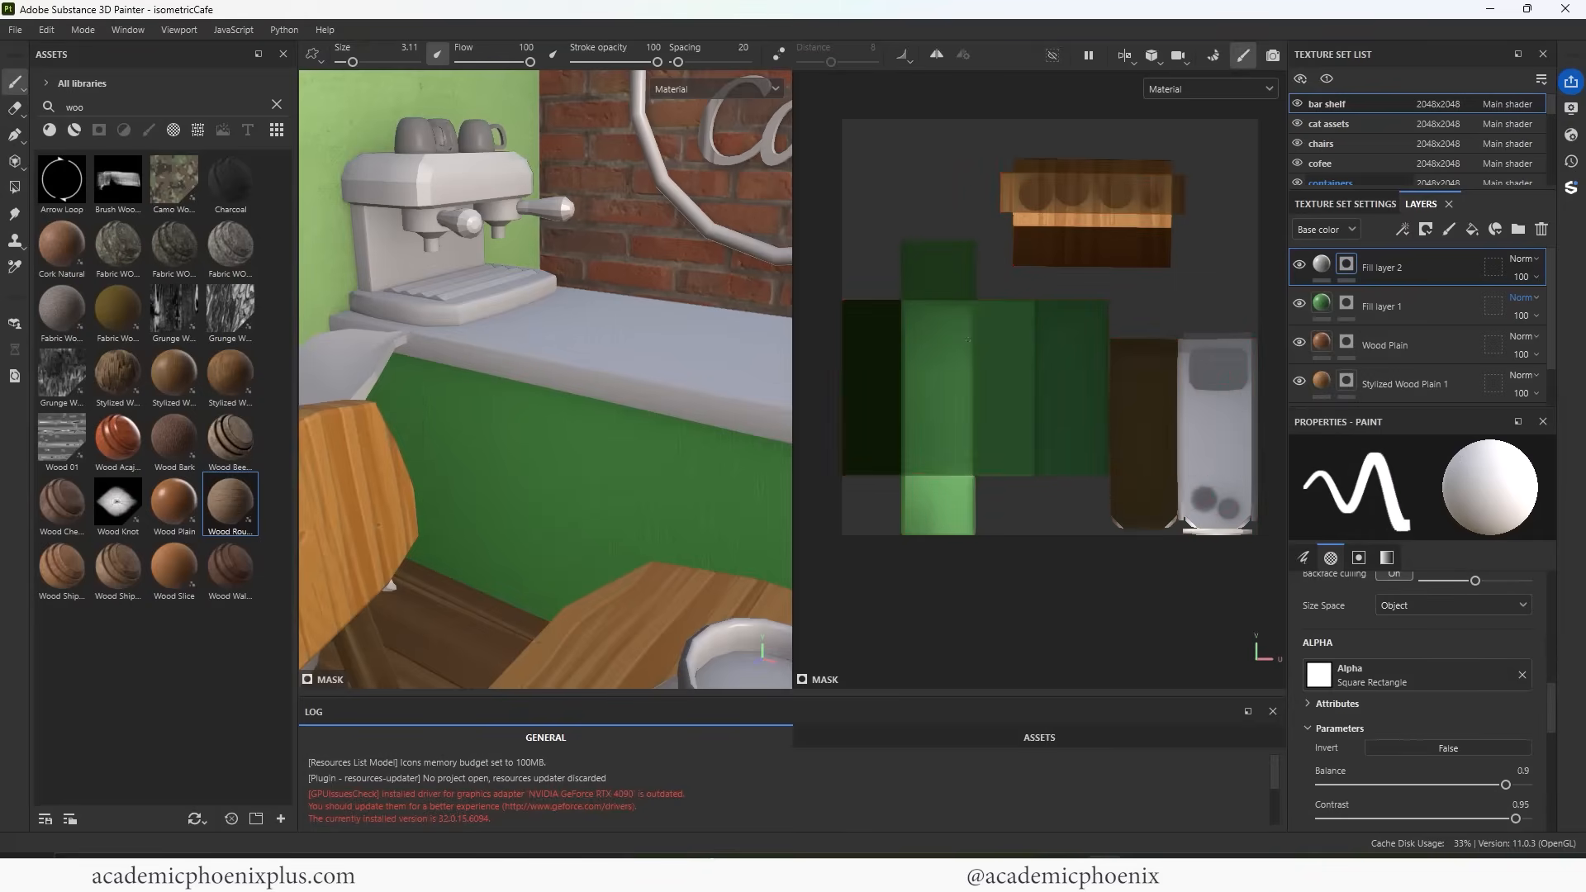
Paint straight parallel plank grooves along the counter base's long front in the height layer's mask, using a brush size of 1.37
ctrl+right_drag(968, 342, 957, 341)
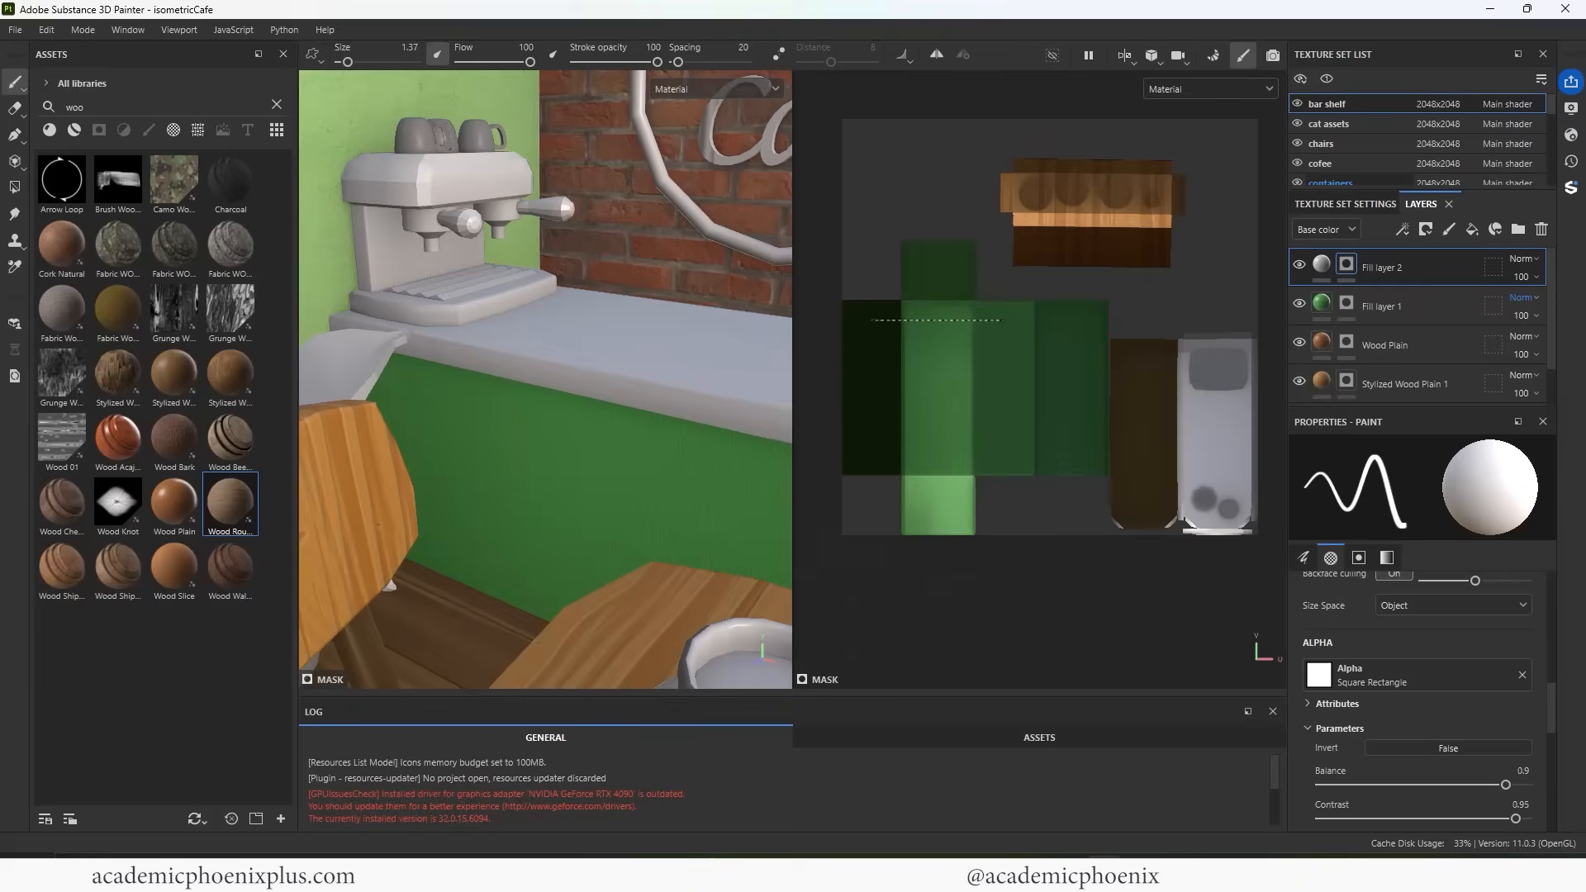
shift+click(999, 319)
shift+click(1009, 352)
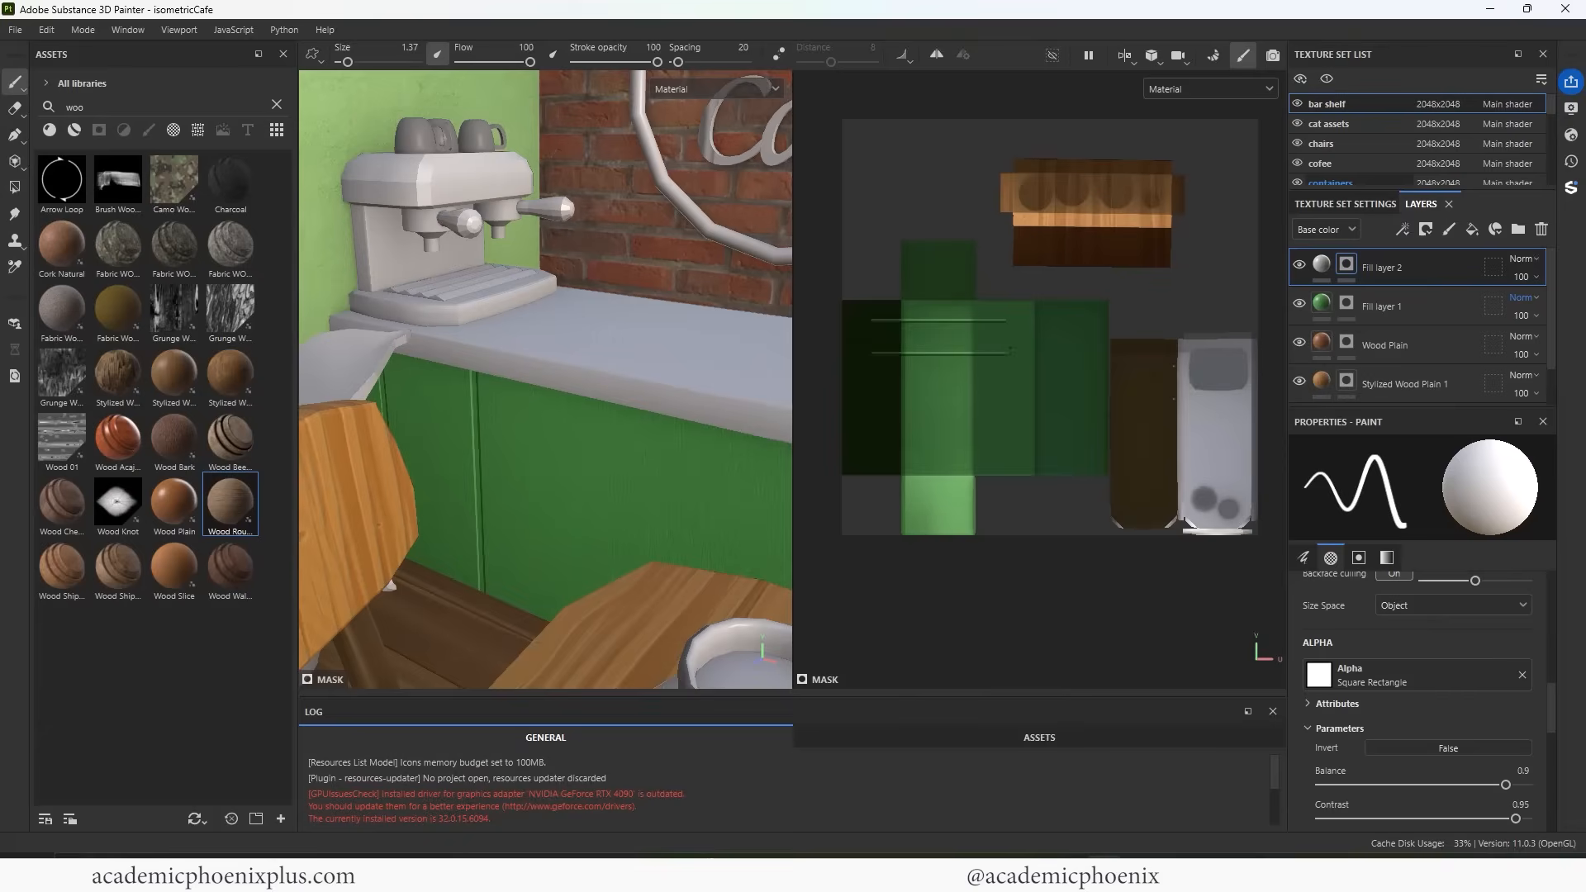
shift+click(1001, 400)
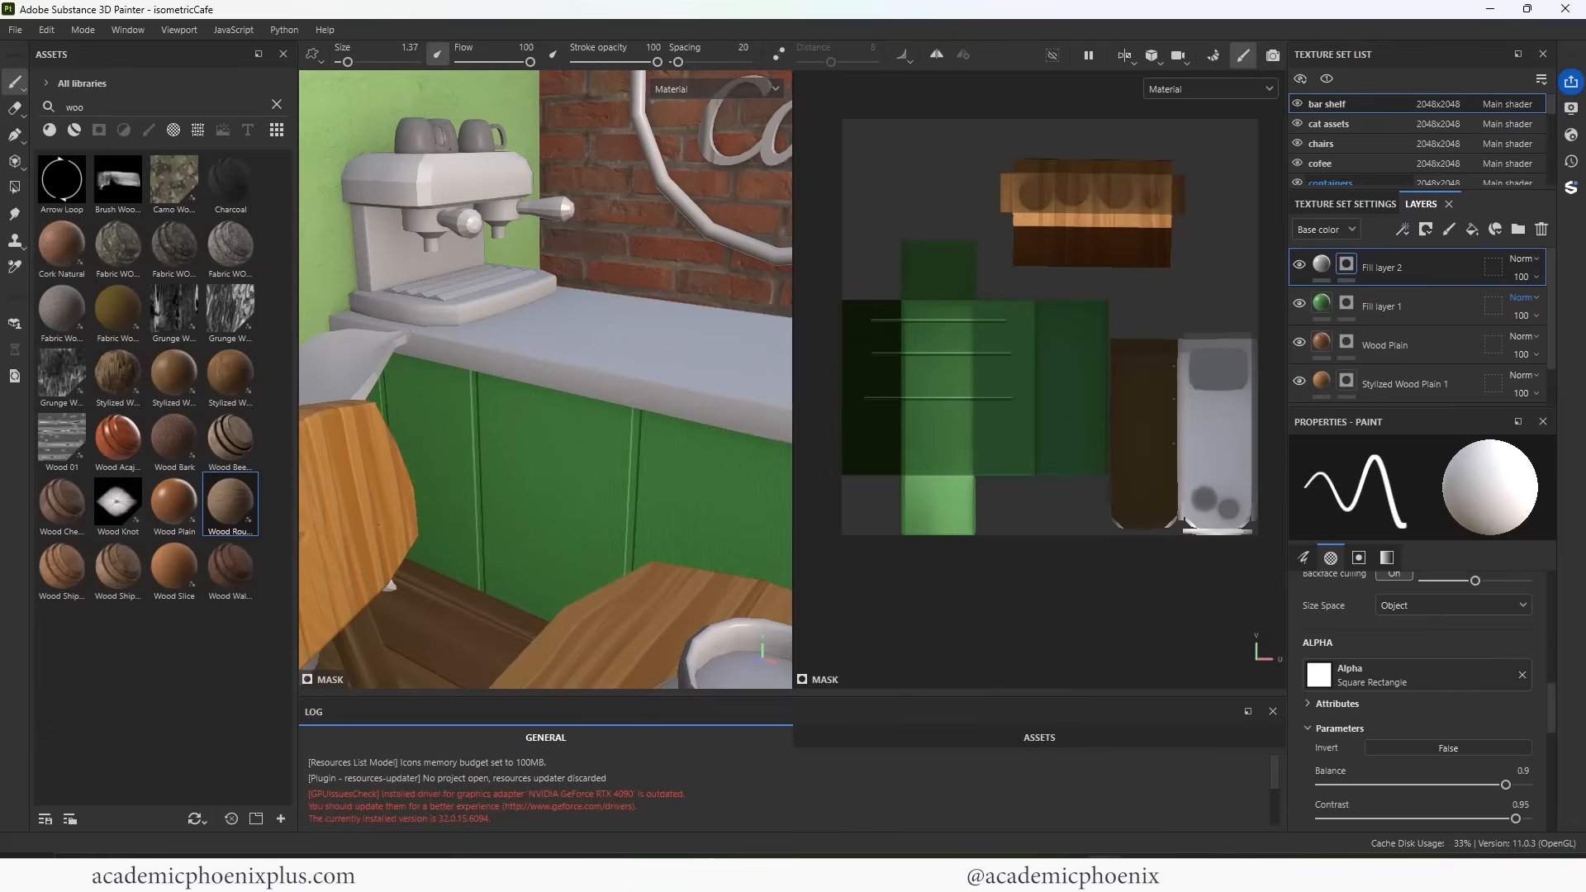
shift+click(1009, 374)
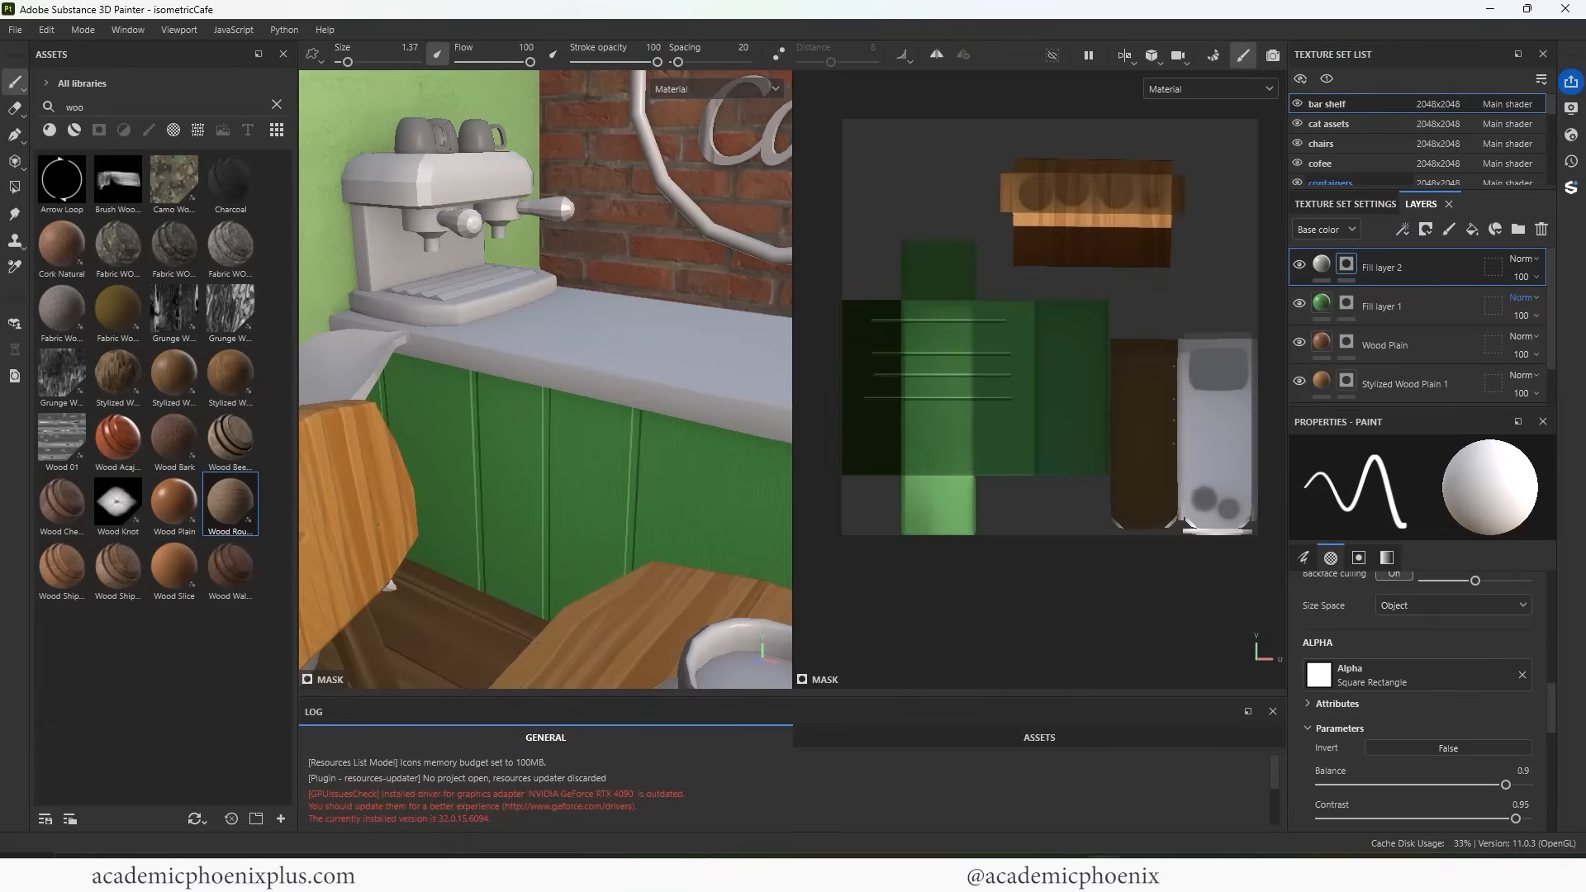
shift+click(1016, 448)
shift+click(1009, 425)
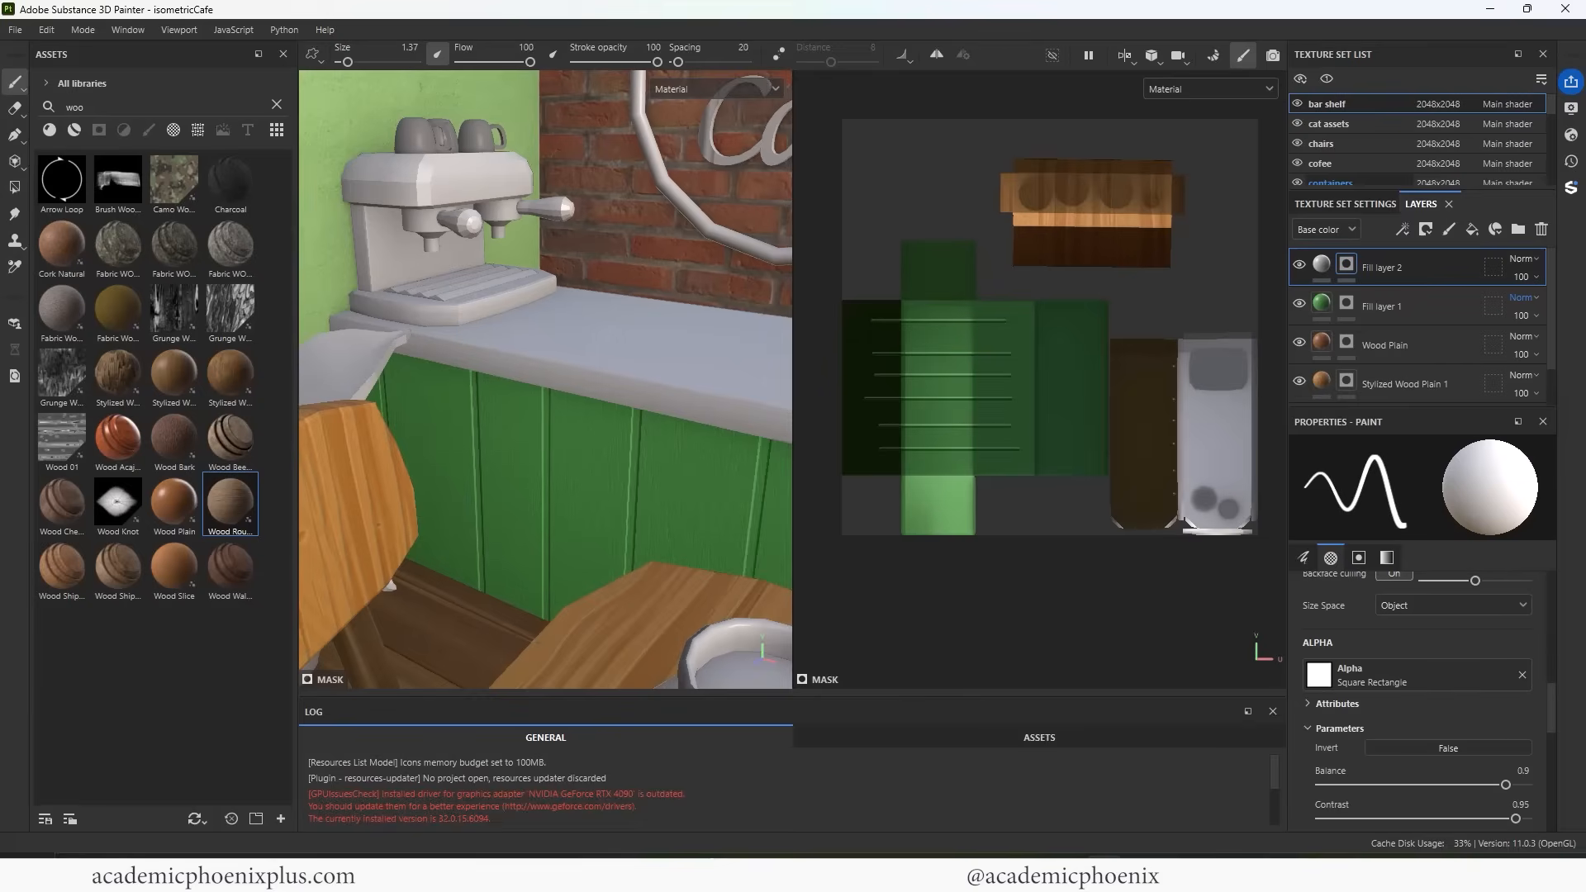
Paint straight plank grooves on the counter base's end panel in the height layer's mask, discarding the freehand strokes
alt+right_drag(640, 450, 574, 484)
alt+middle_drag(574, 483, 694, 478)
alt+drag(694, 477, 645, 440)
alt+middle_drag(643, 440, 542, 379)
alt+drag(542, 380, 726, 452)
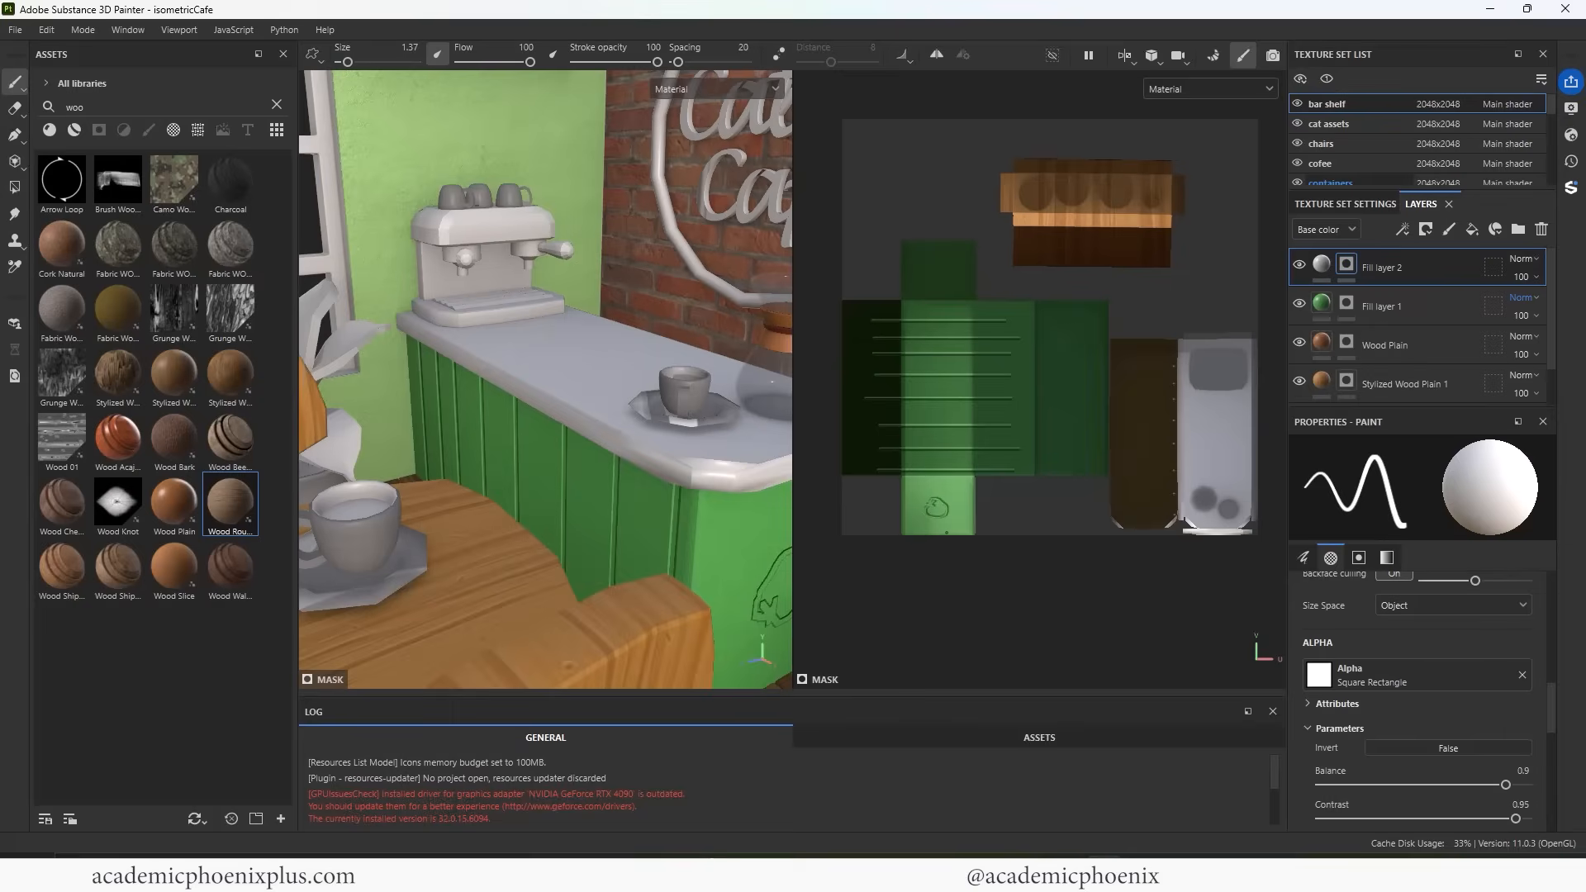
key(ctrl+z)
drag(917, 485, 922, 517)
key(ctrl+z)
ctrl+shift+click(1005, 490)
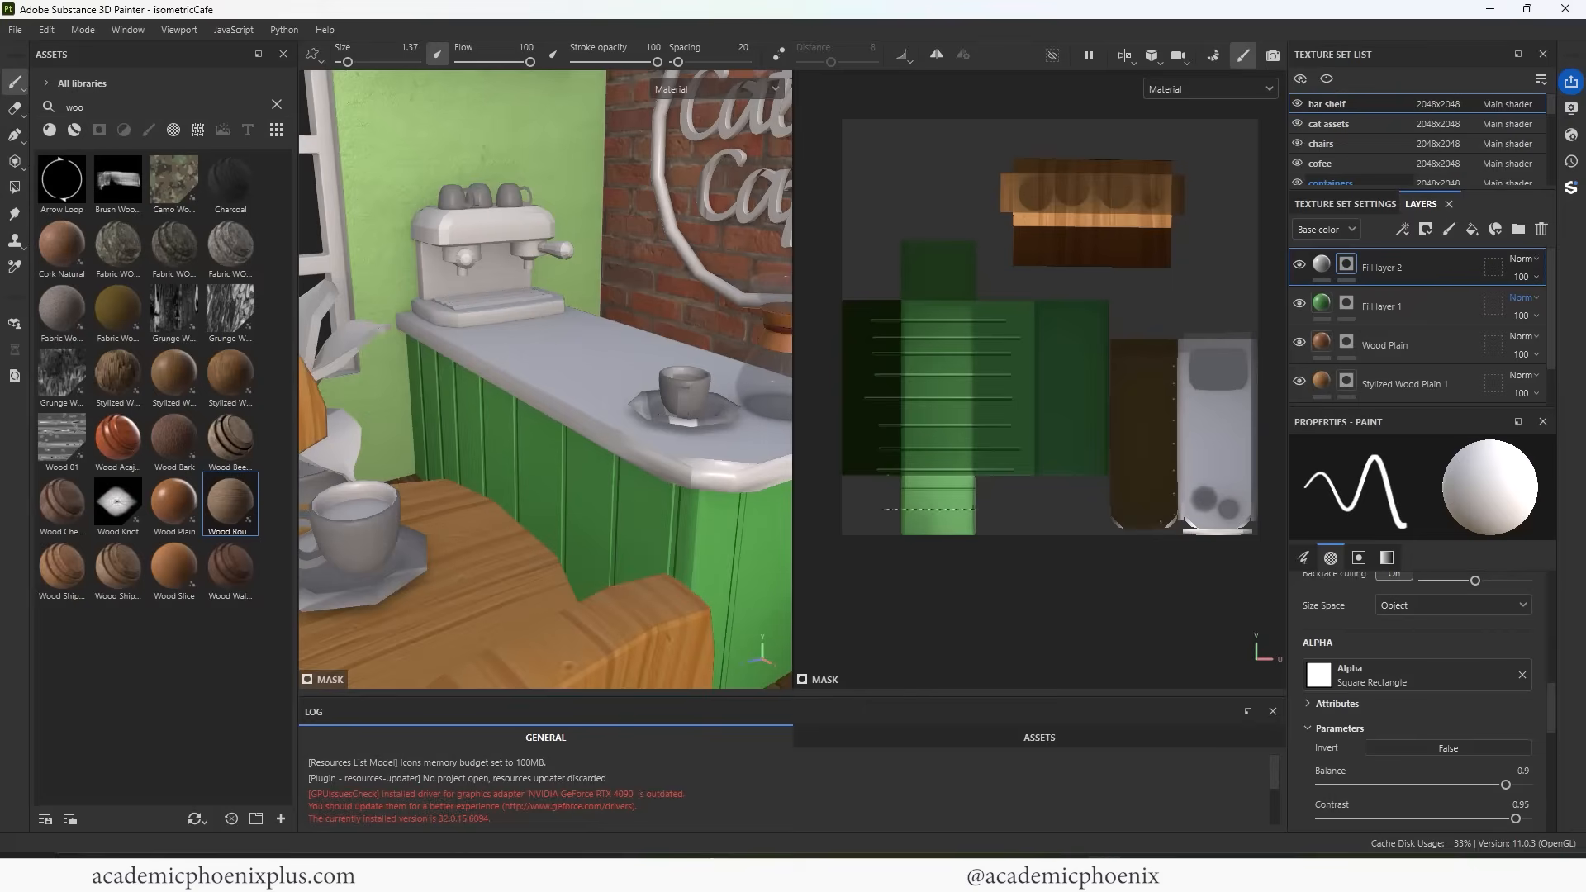
ctrl+shift+click(975, 509)
alt+drag(628, 495, 771, 526)
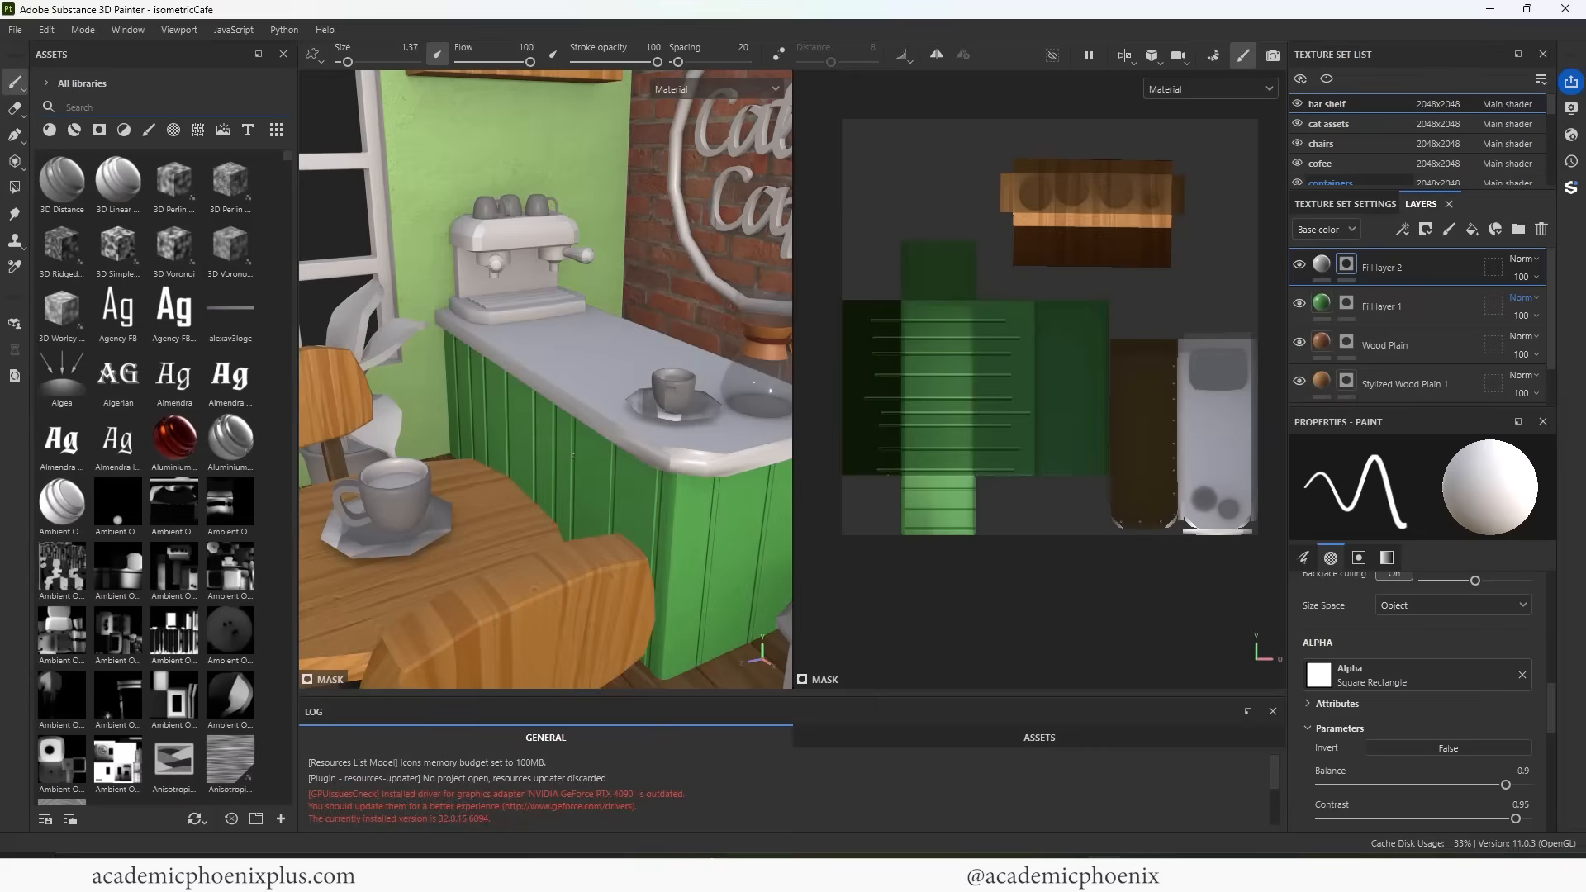
Enable the color channel on the groove layer and set its base color to green 44813E, starting from a sample of the counter
click(1319, 261)
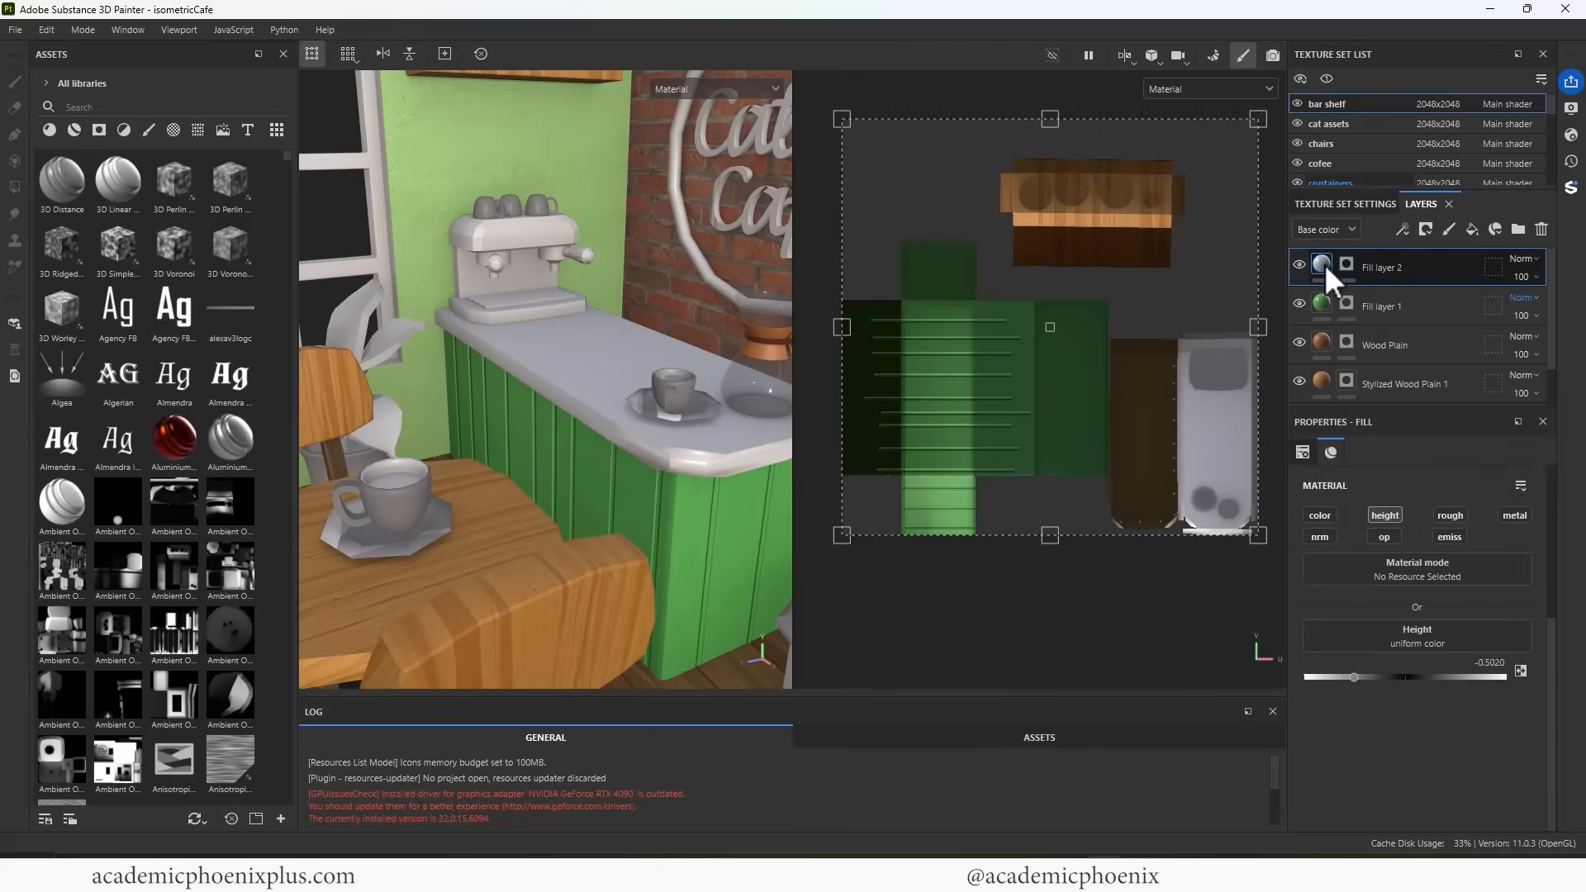
click(1318, 516)
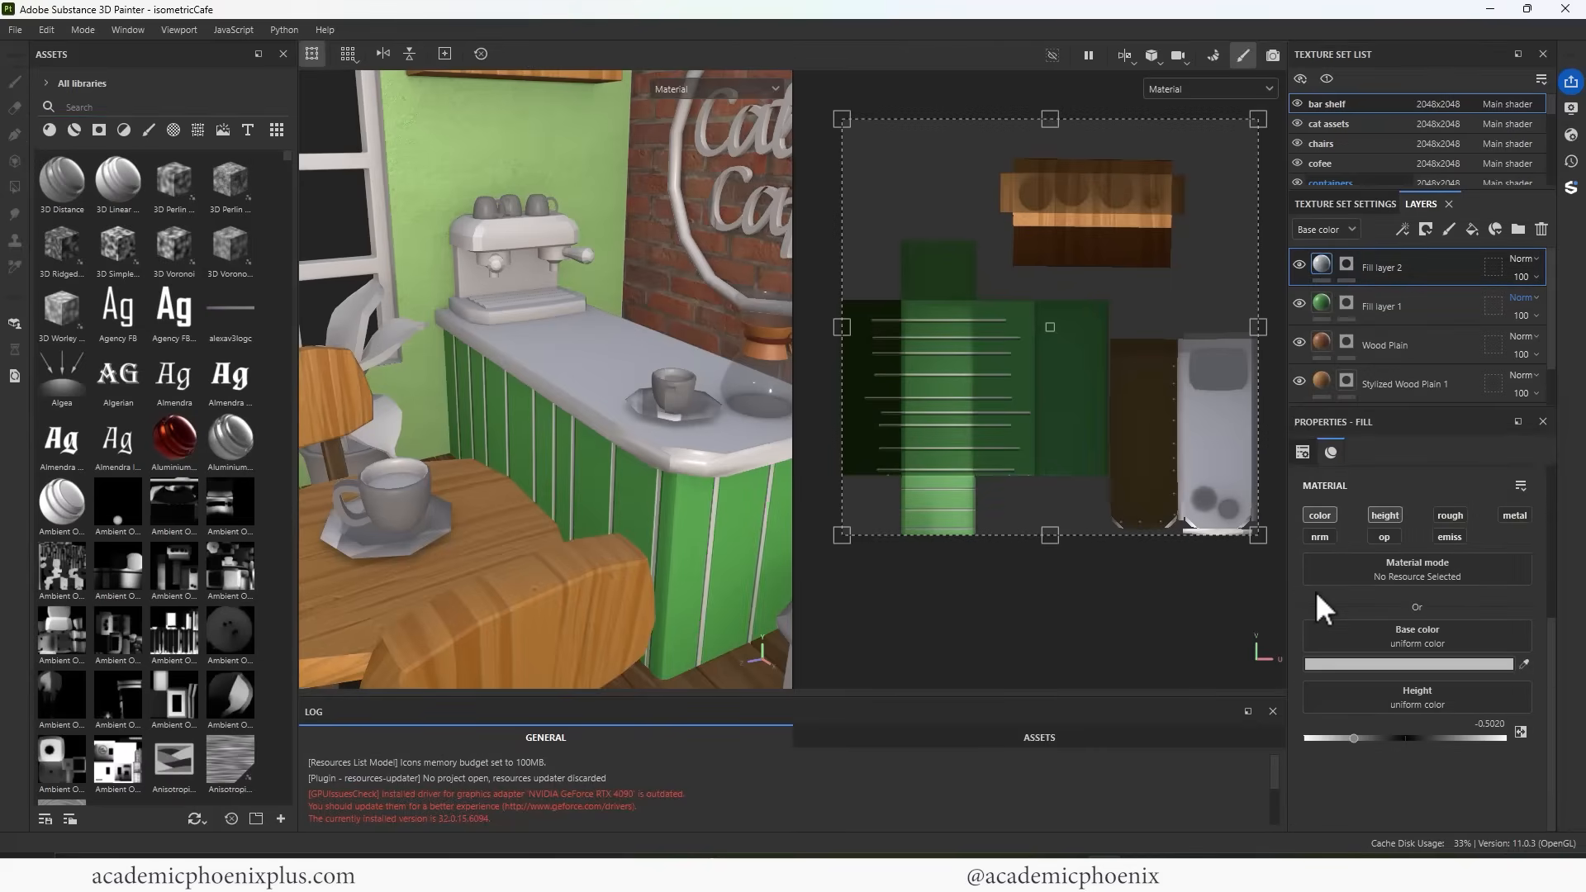
click(1399, 664)
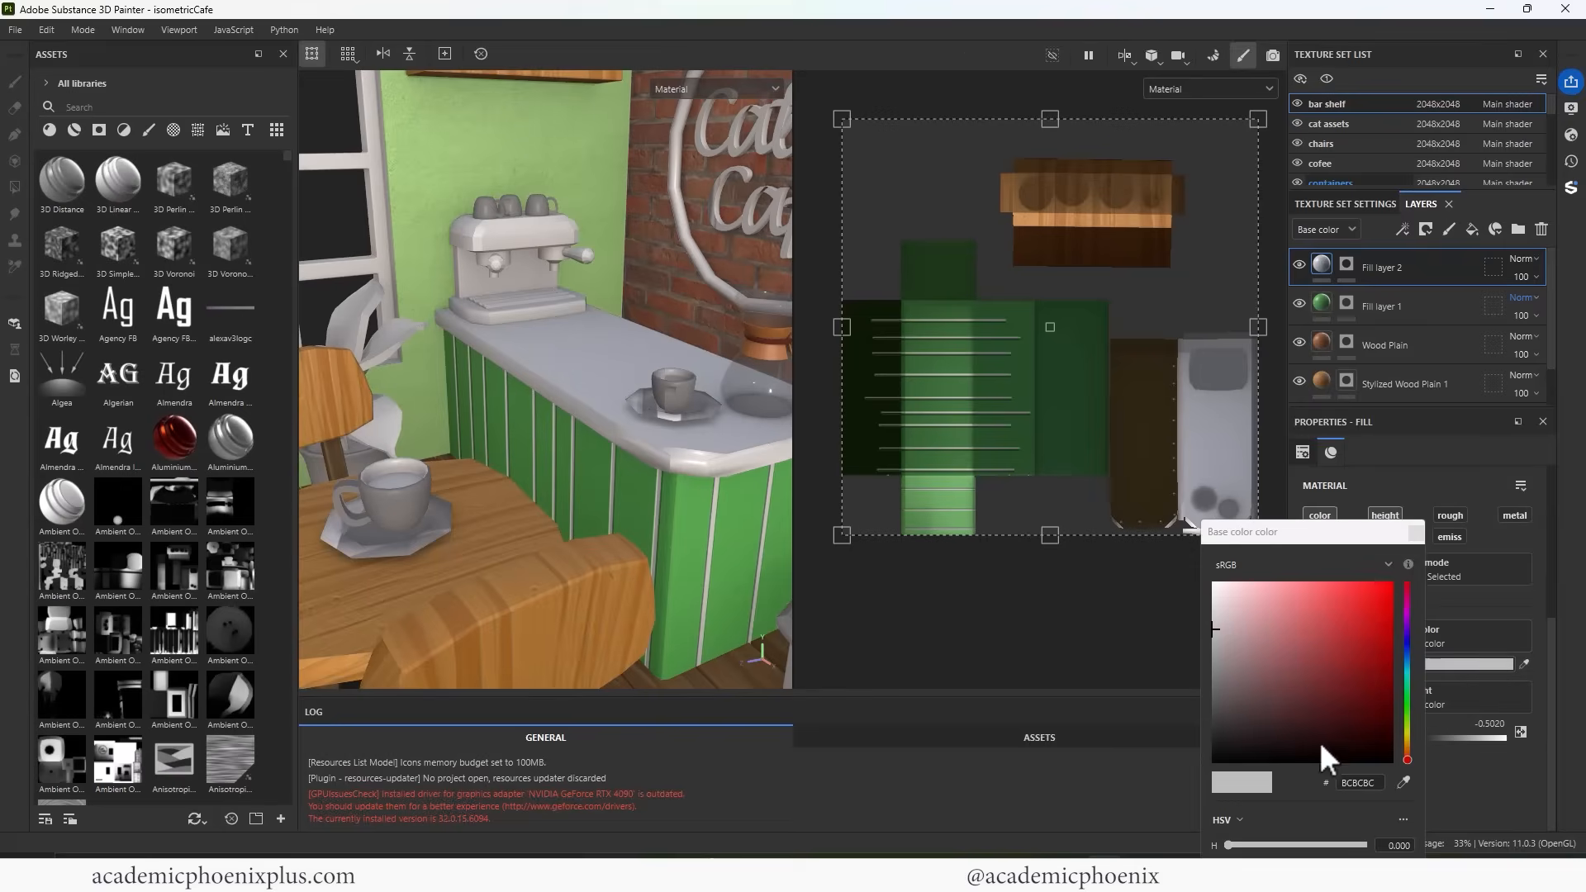
click(1403, 782)
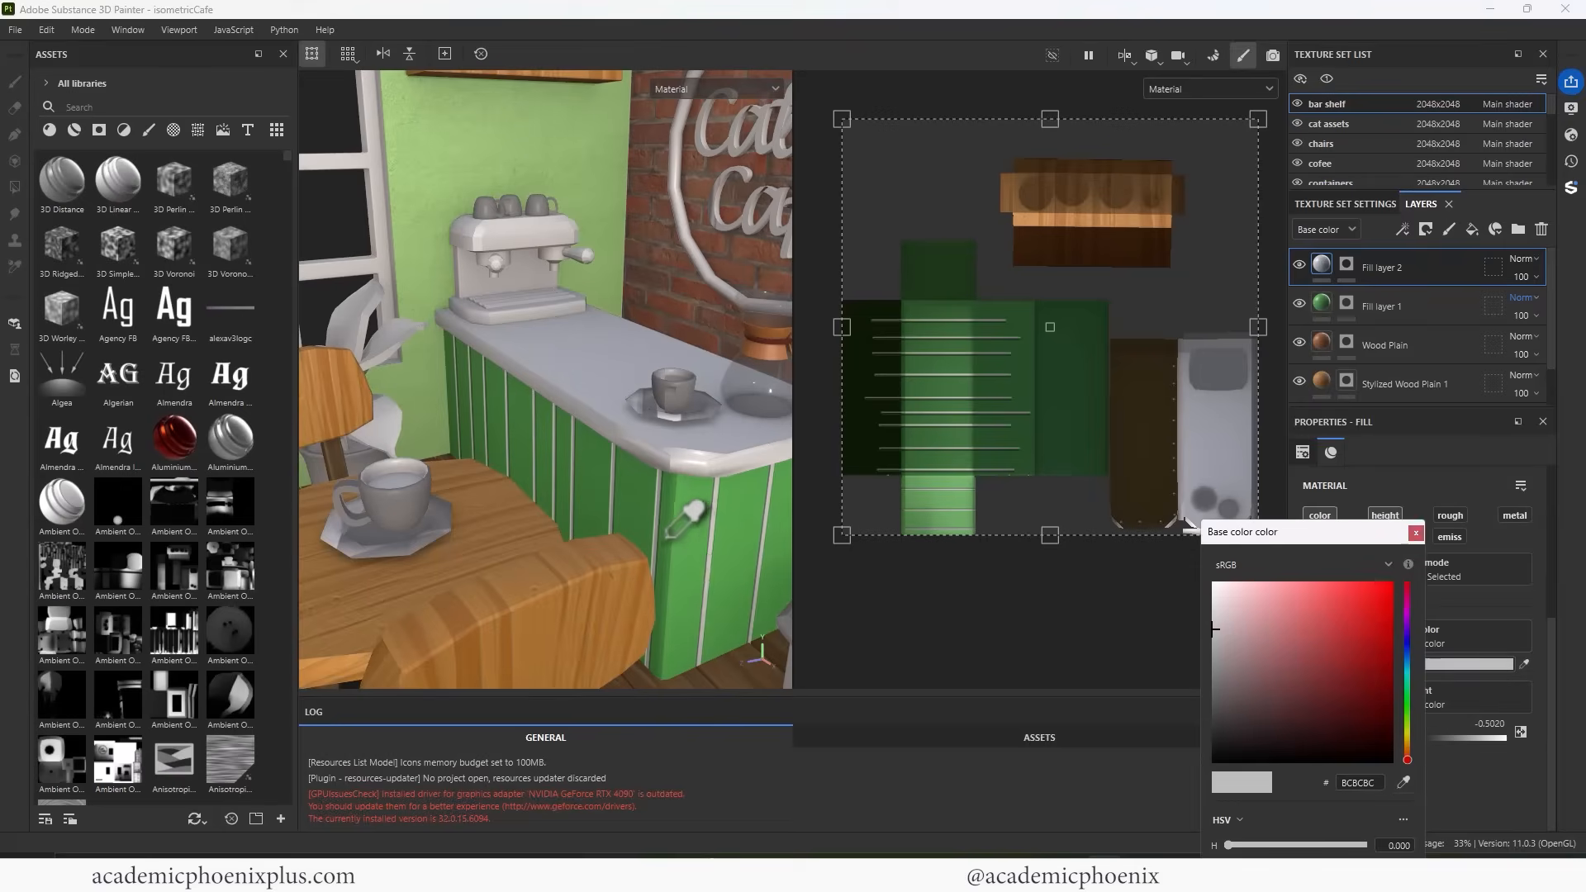
click(701, 568)
click(1309, 677)
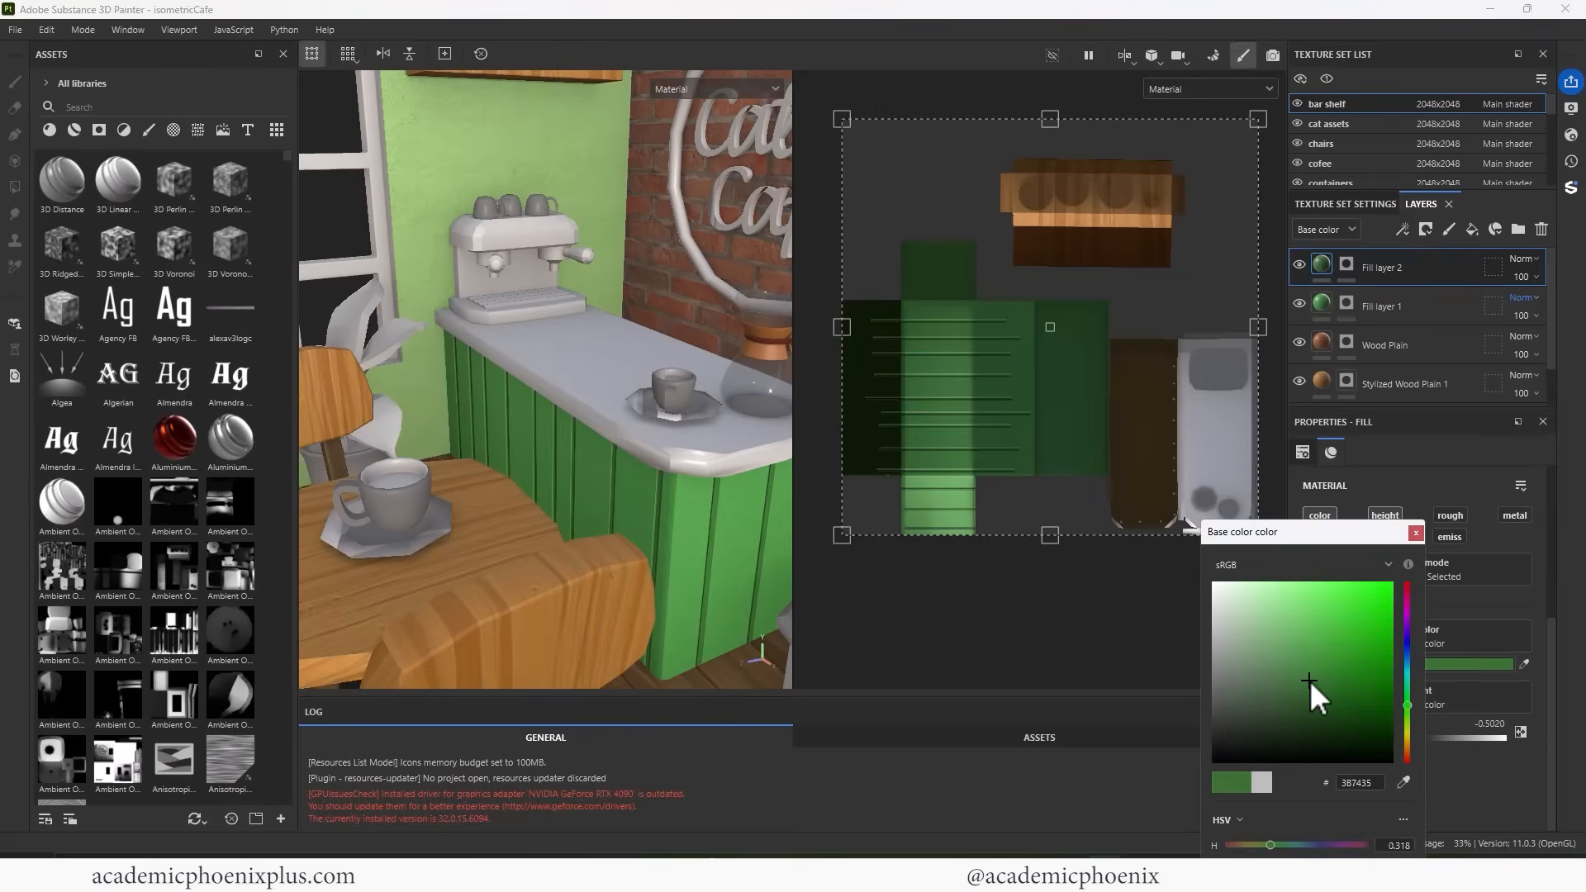
mouse_move(1308, 679)
mouse_down()
mouse_move(1335, 670)
mouse_move(1308, 685)
mouse_move(1305, 671)
mouse_up()
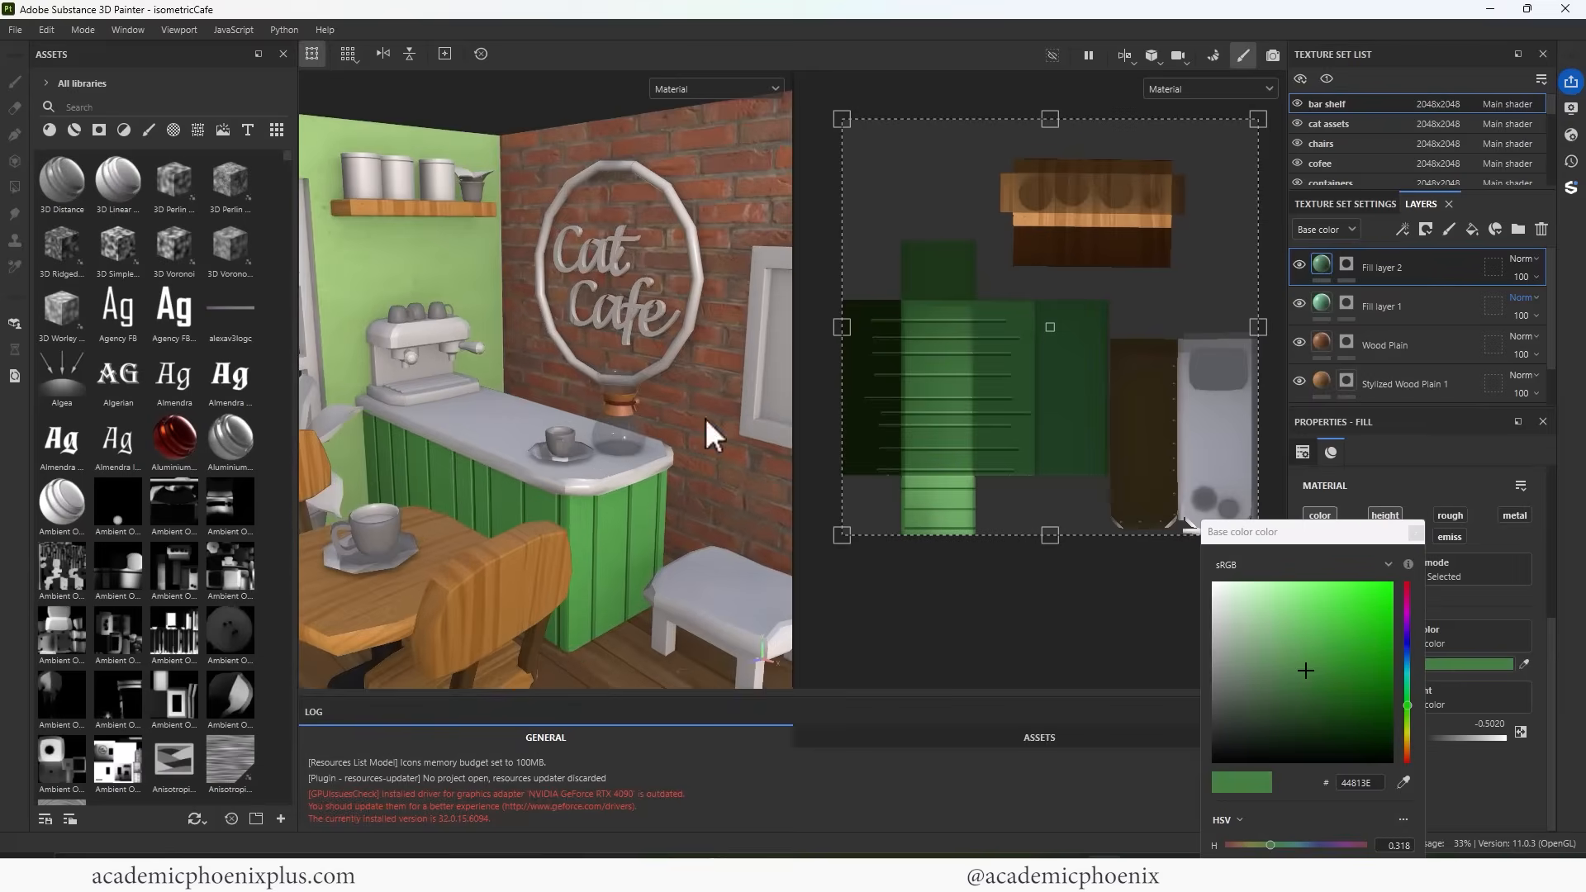
alt+middle_drag(562, 458, 545, 498)
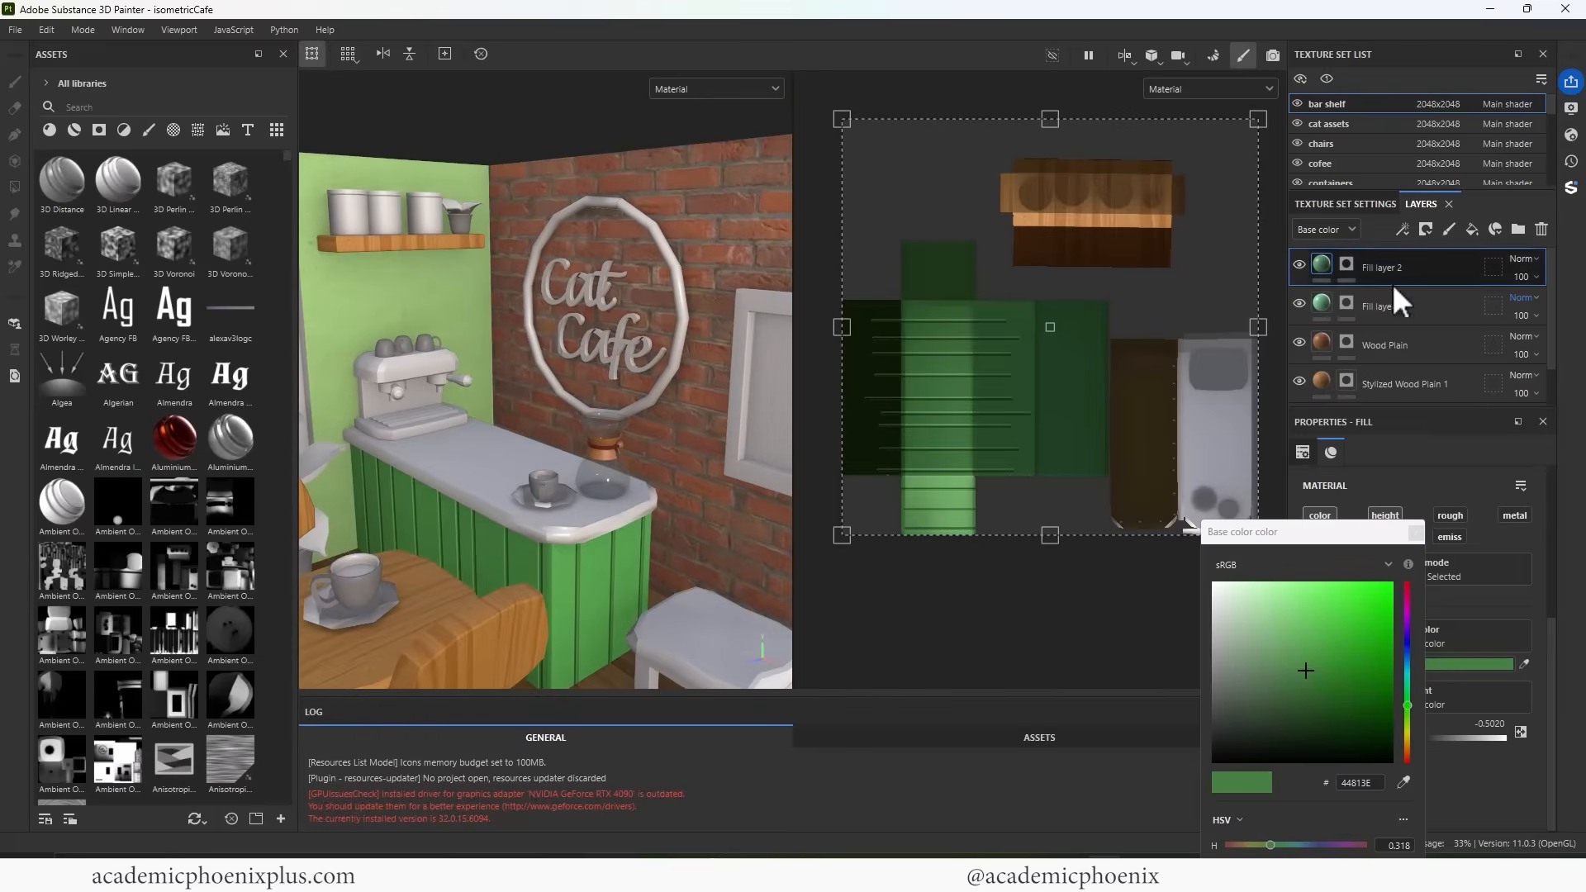
Group the Fill layer 2, Fill layer 1 and Wood Plain layers in a folder named "bar wood"
click(1408, 342)
shift+click(1415, 263)
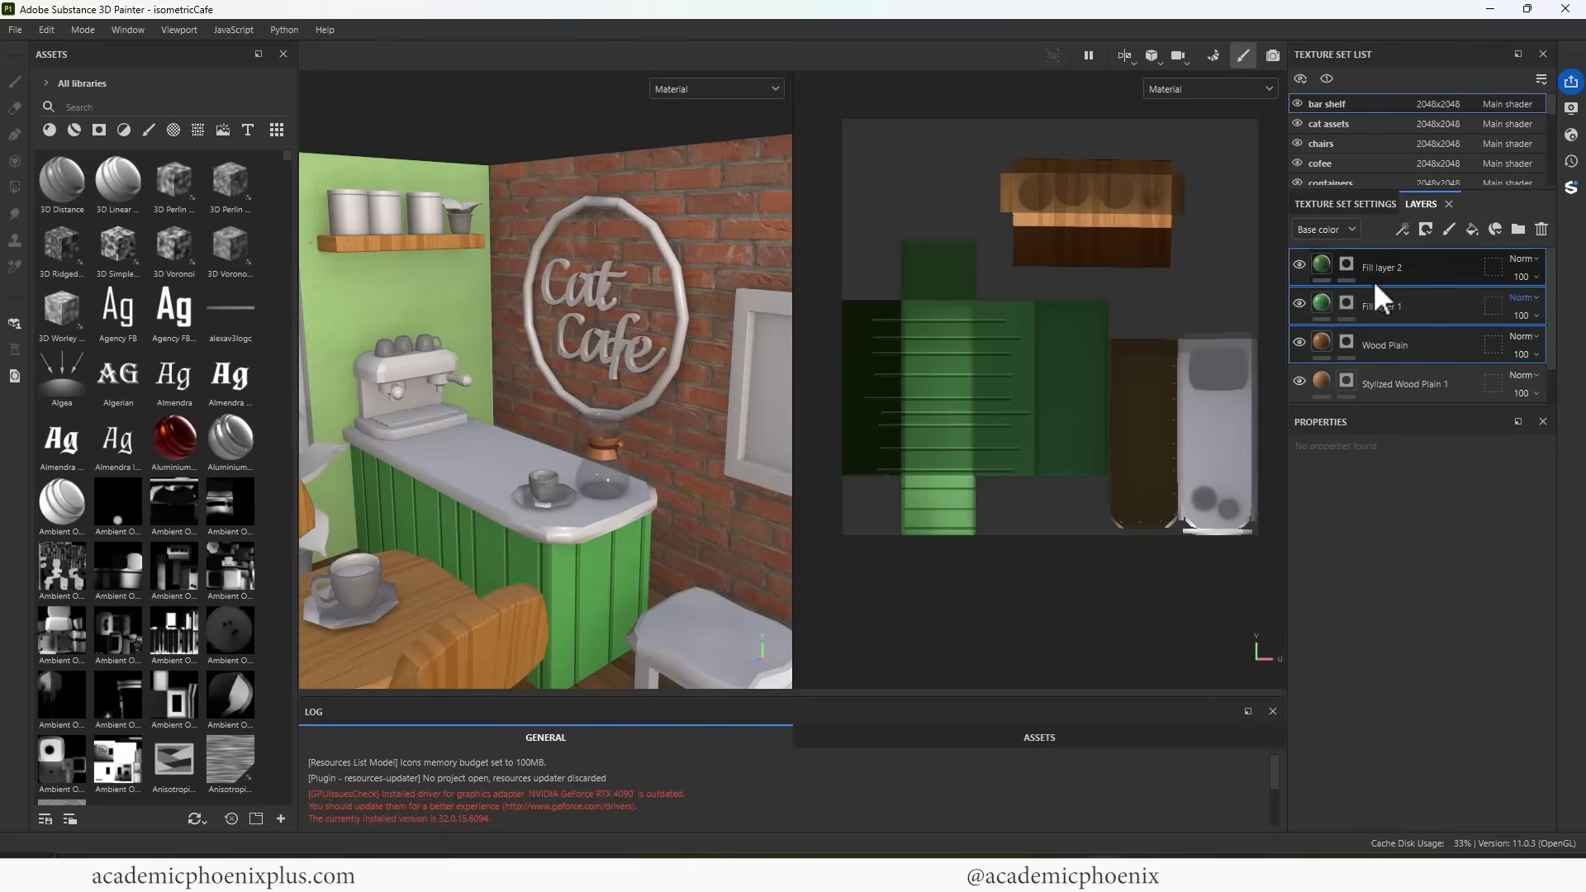
click(1519, 230)
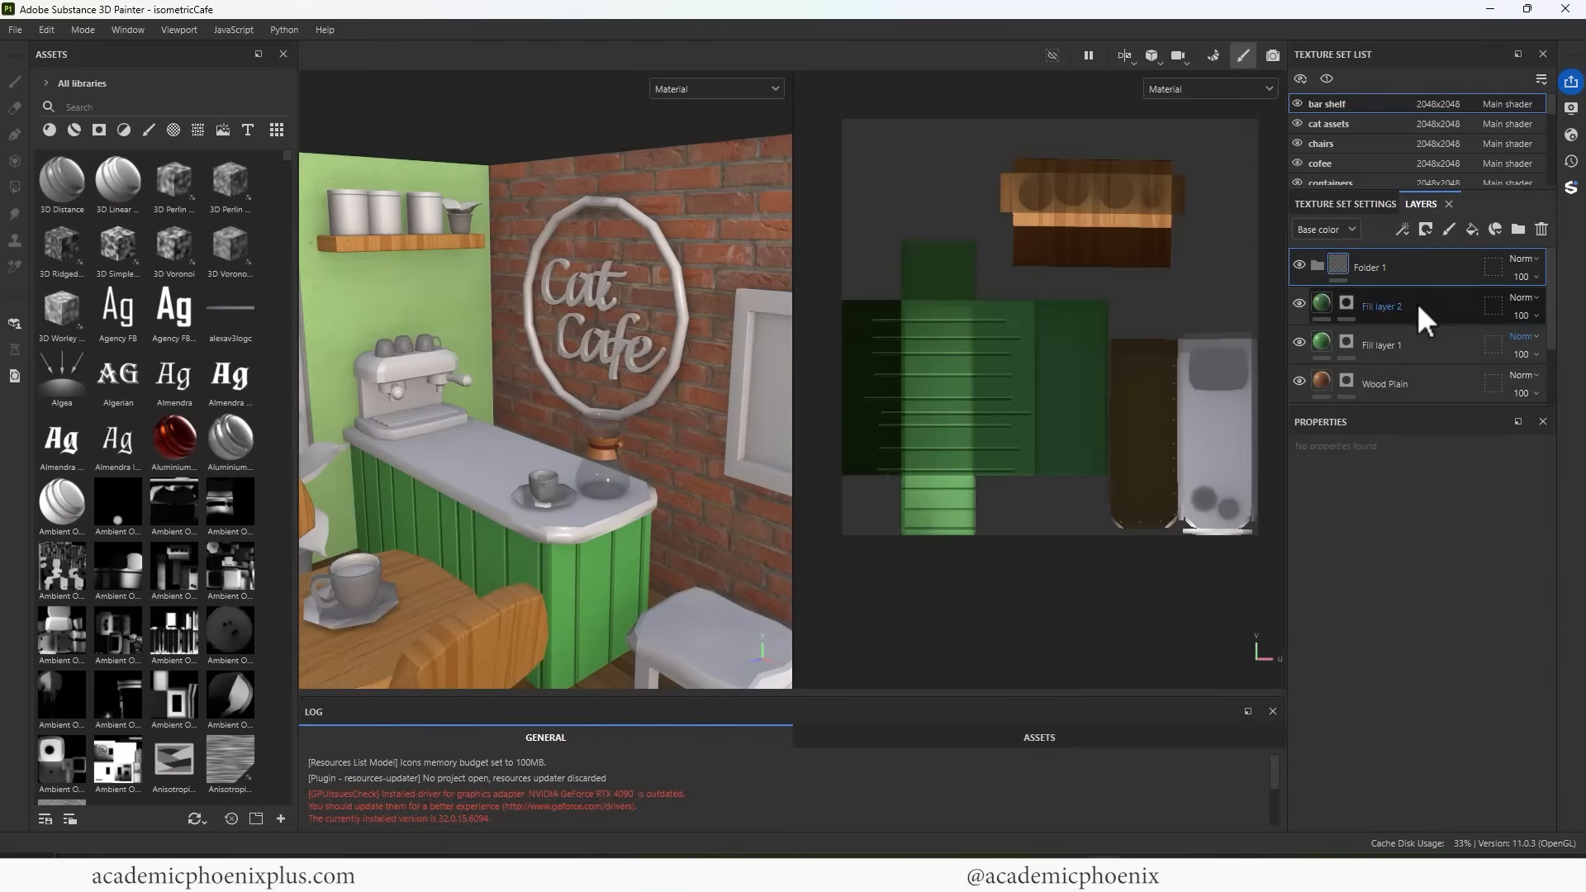
click(1406, 387)
shift+click(1361, 297)
drag(1321, 300, 1366, 264)
click(1316, 265)
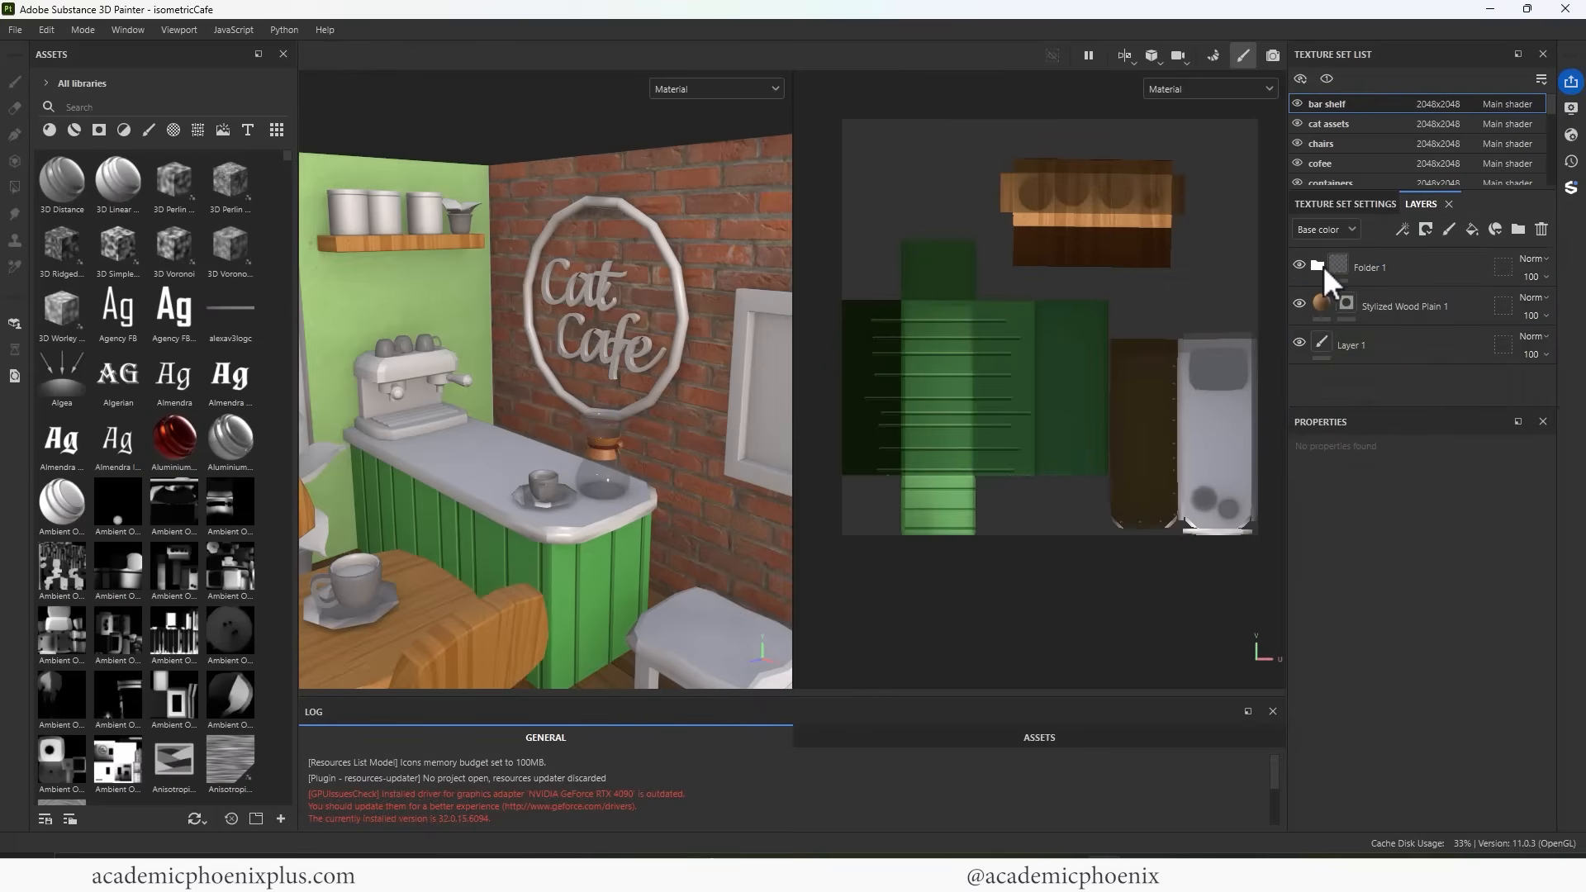
double_click(1373, 266)
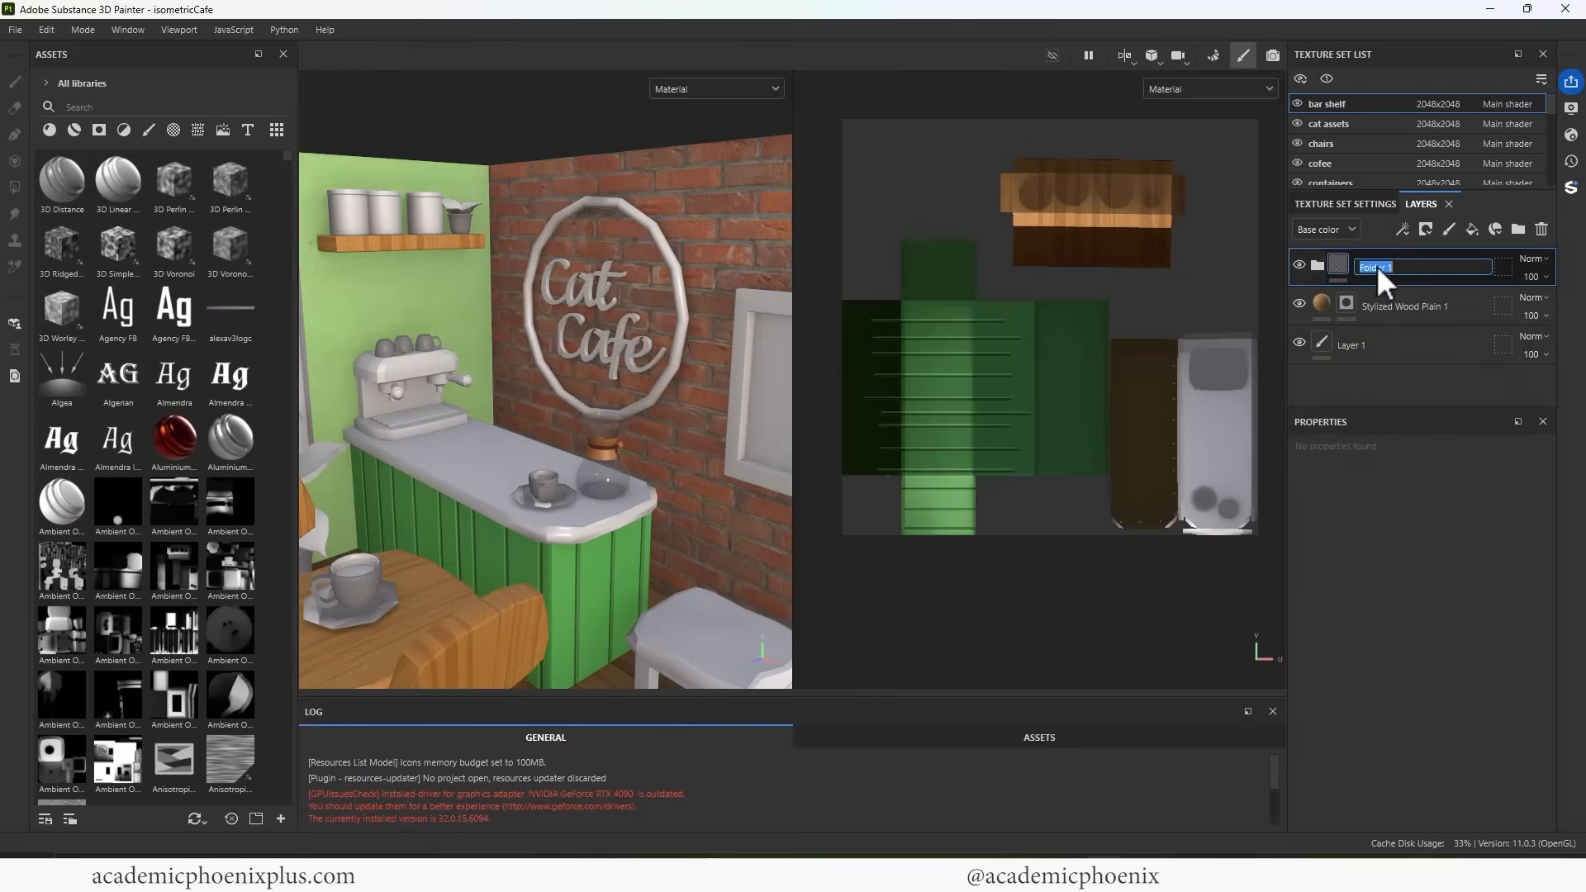
text(bar wood)
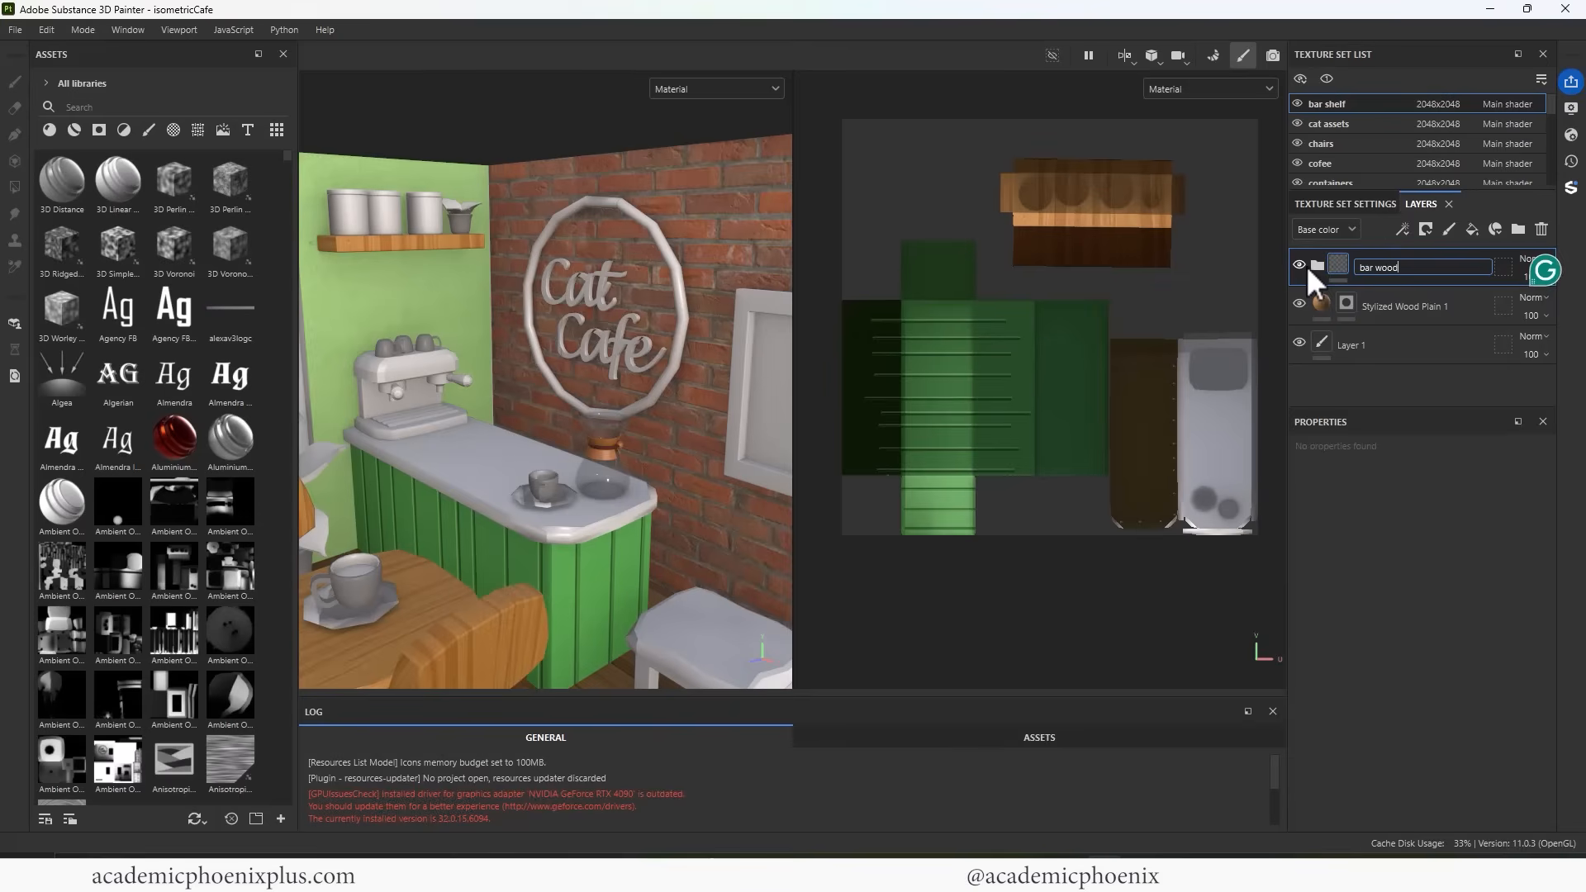
key(Return)
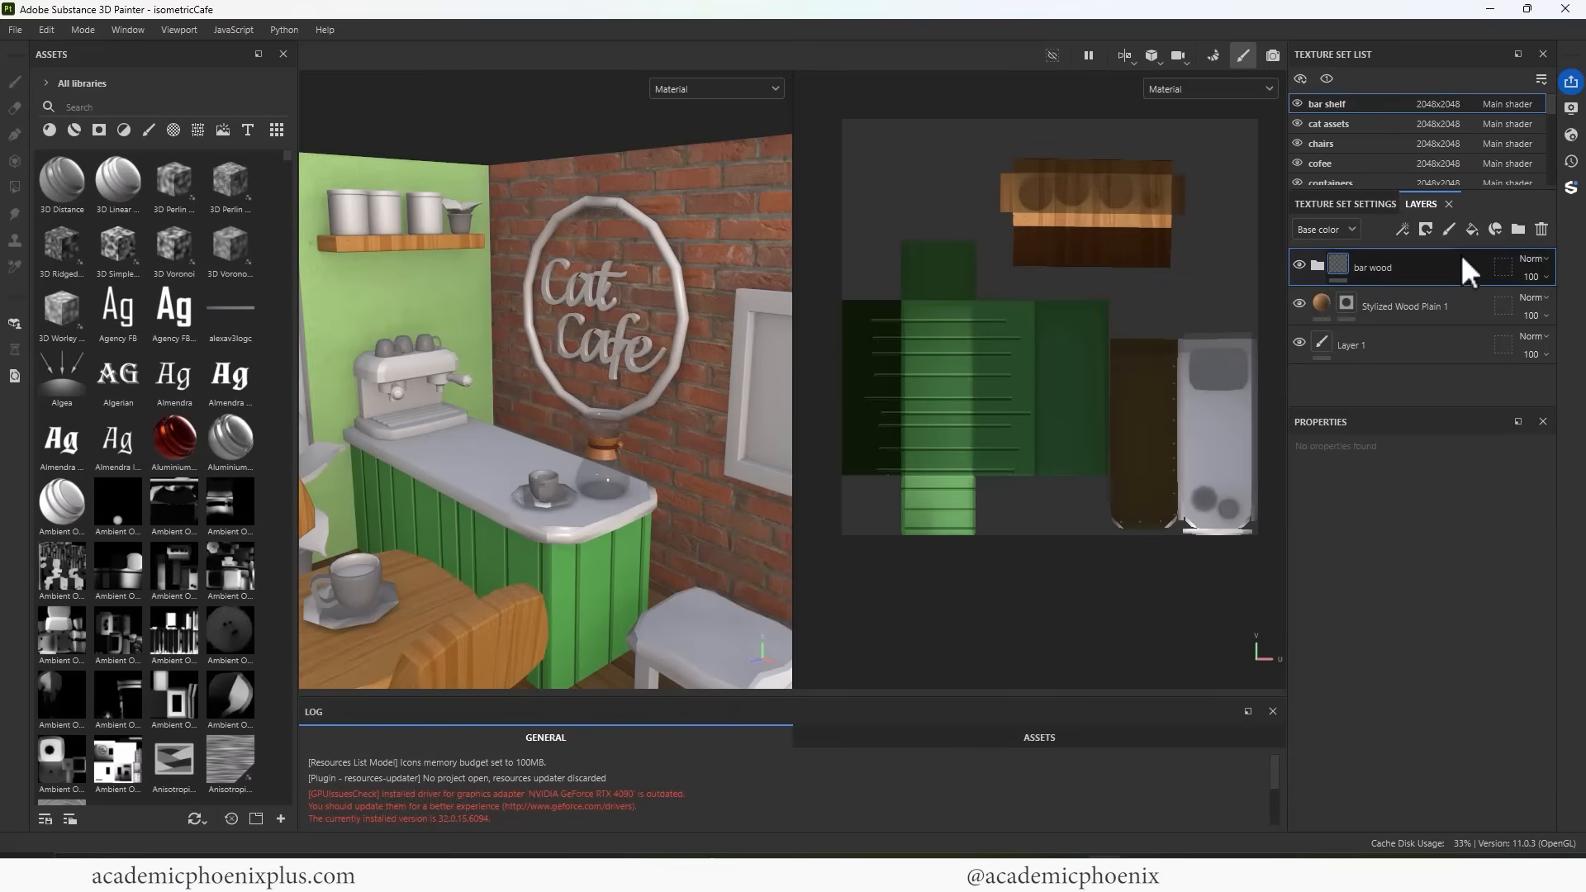
Add a color-only fill layer above the bar wood folder and set its base color to muted teal 577D6F, adjusted from a sampled color
click(1472, 230)
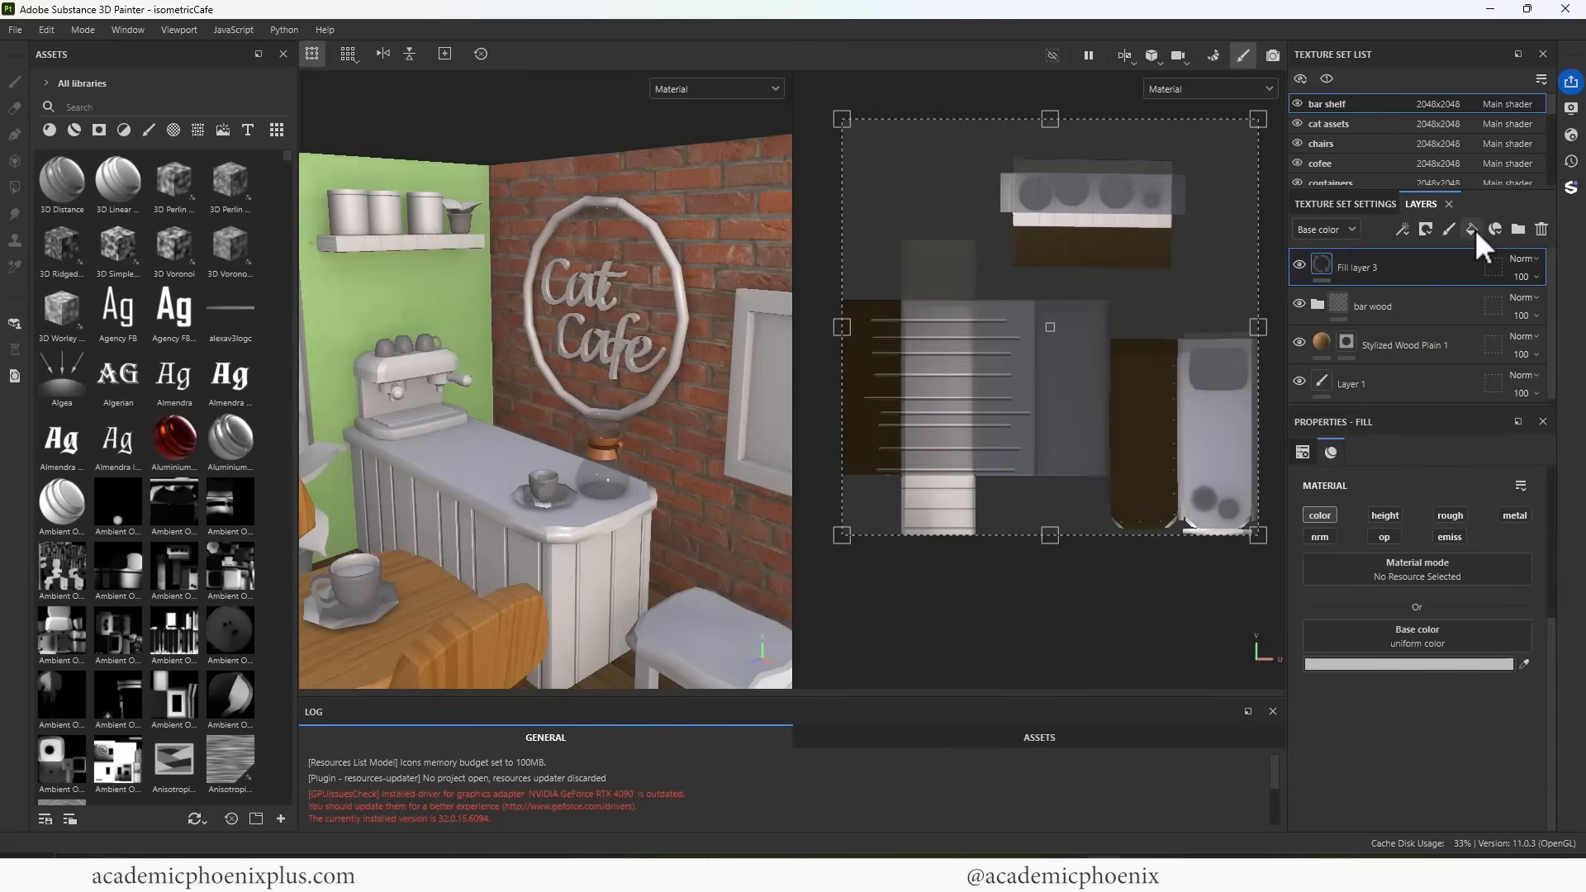
click(1414, 664)
click(1403, 781)
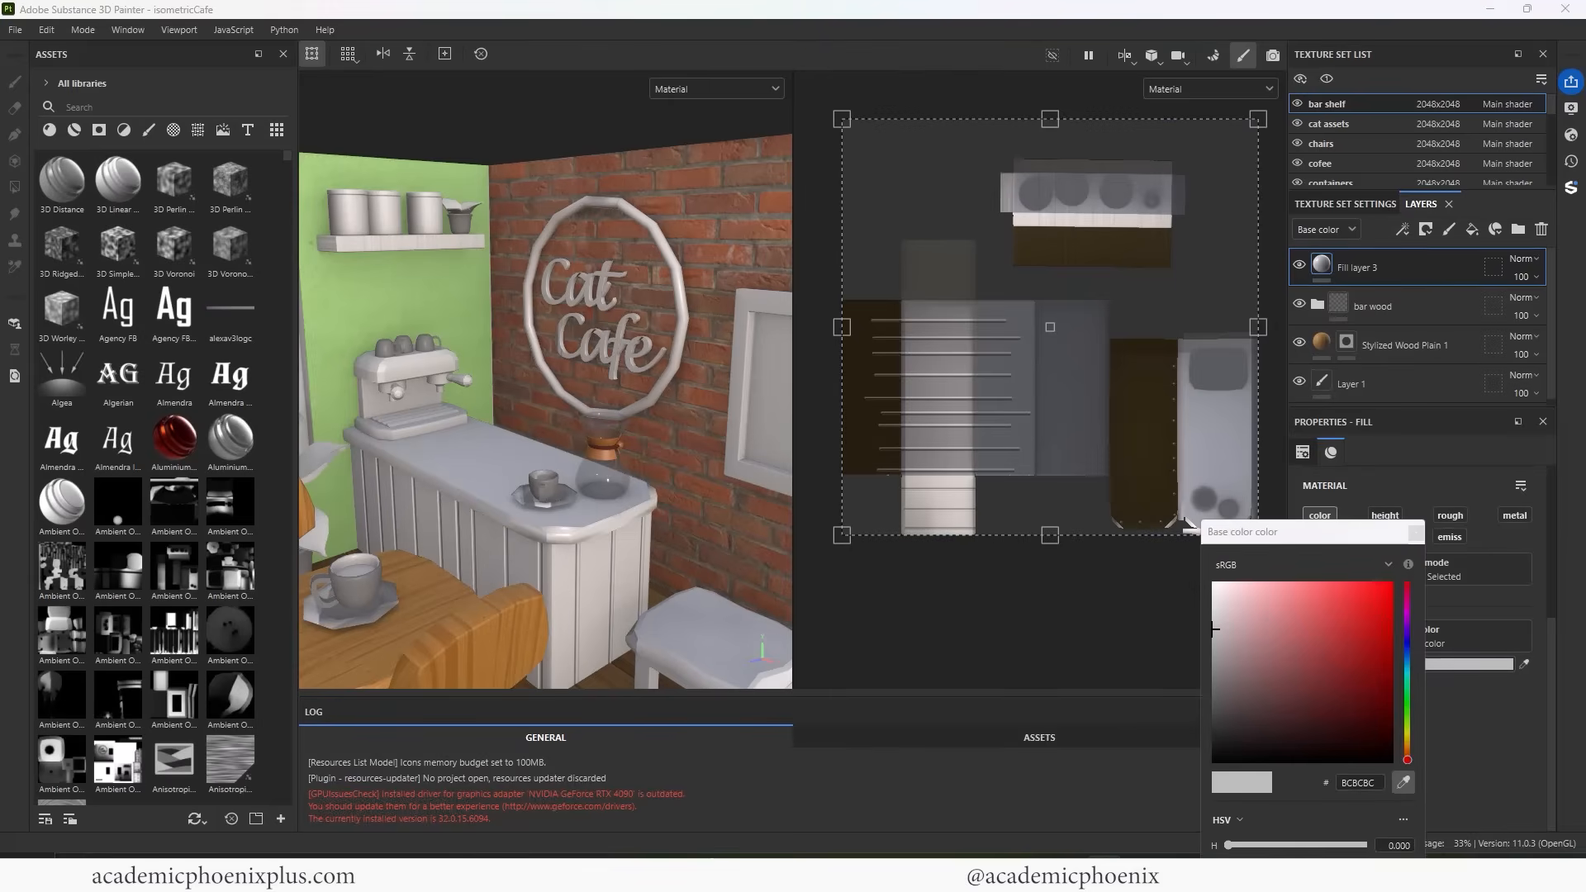
click(2, 642)
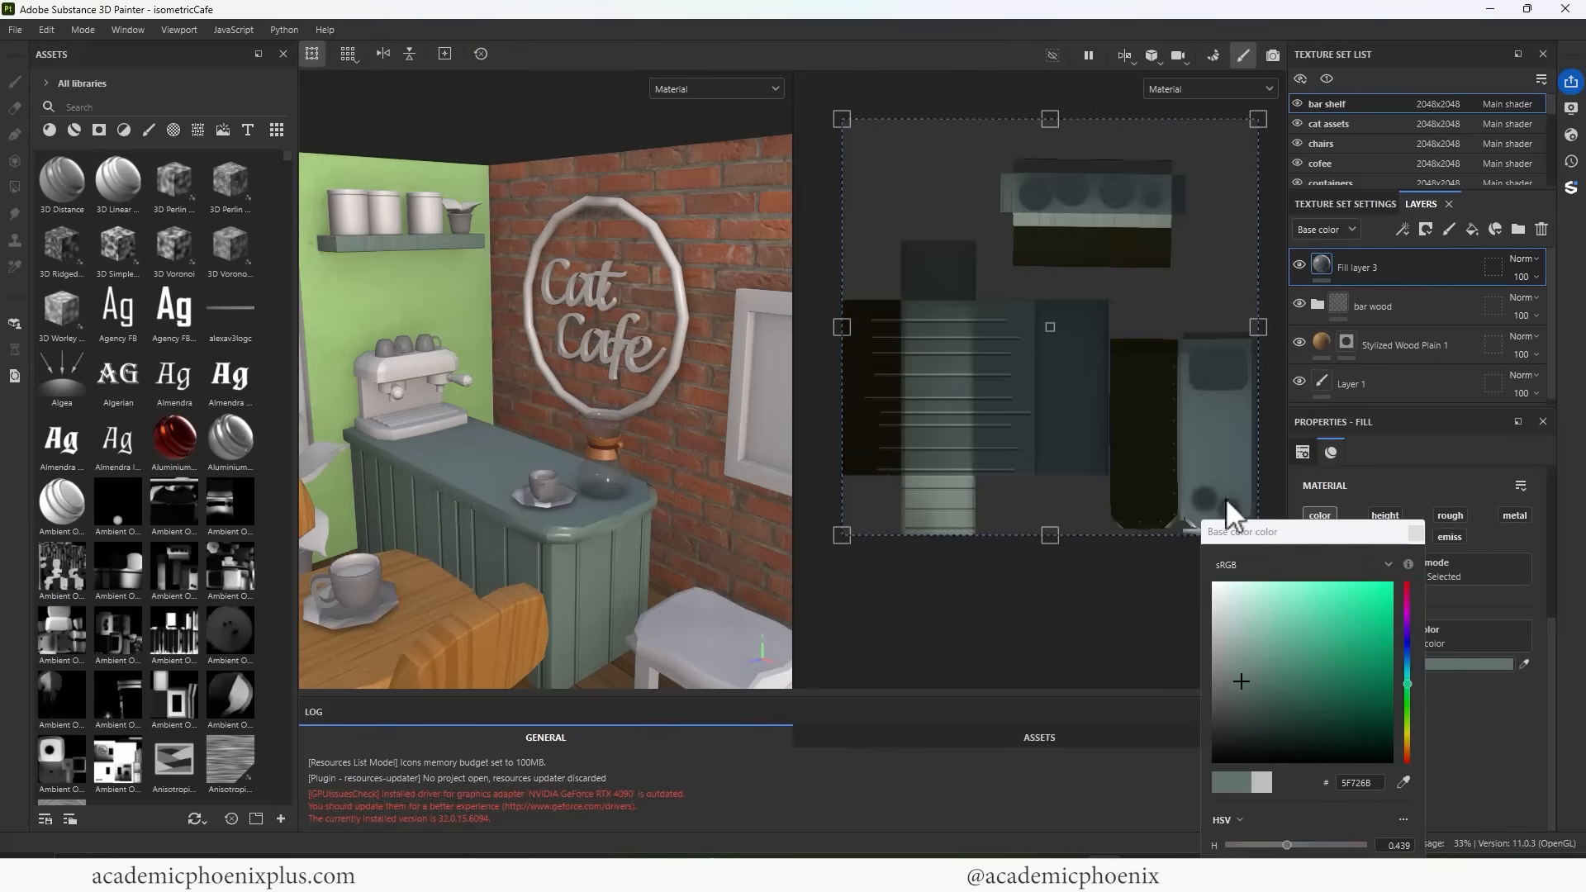
drag(1247, 685, 1266, 672)
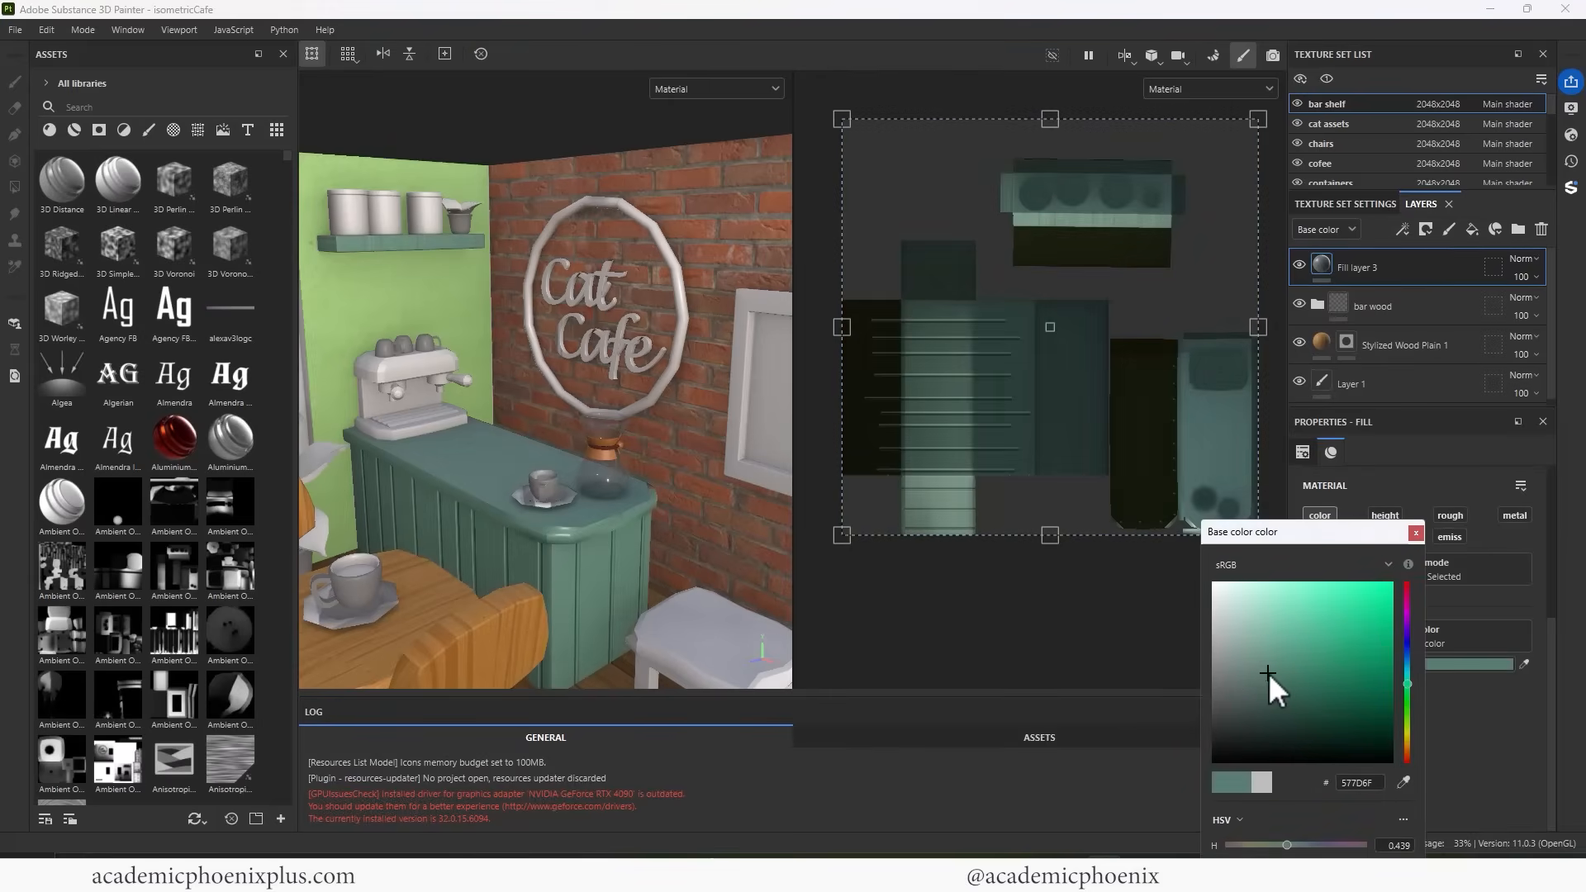
click(1416, 533)
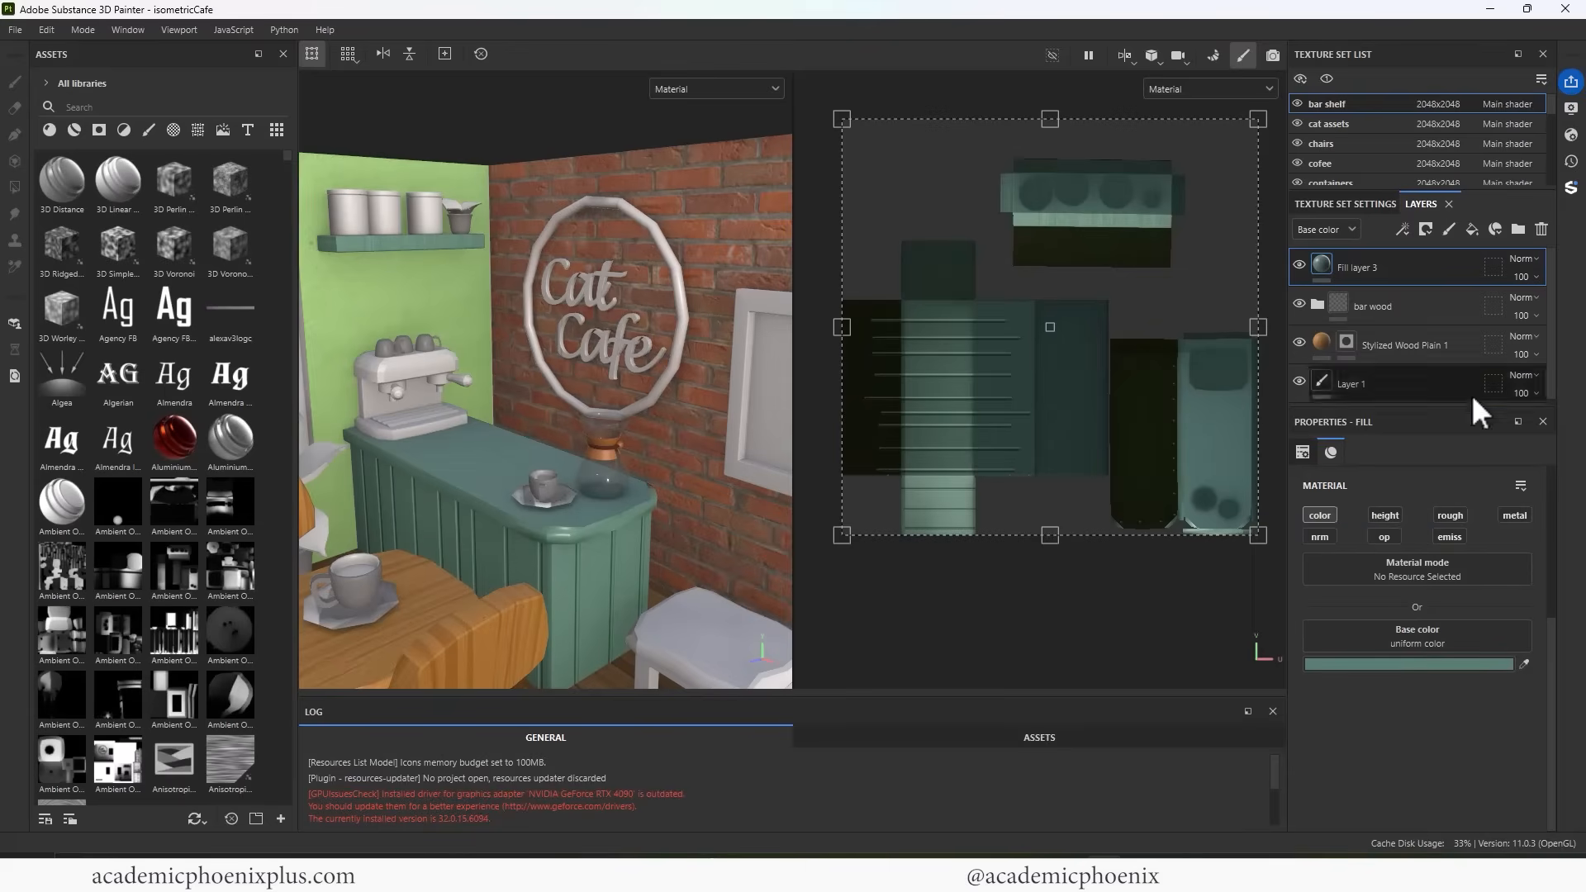
Add a black mask to the teal fill layer, reveal it only on the countertop, and return to the paint brush
right_click(1321, 269)
click(1384, 300)
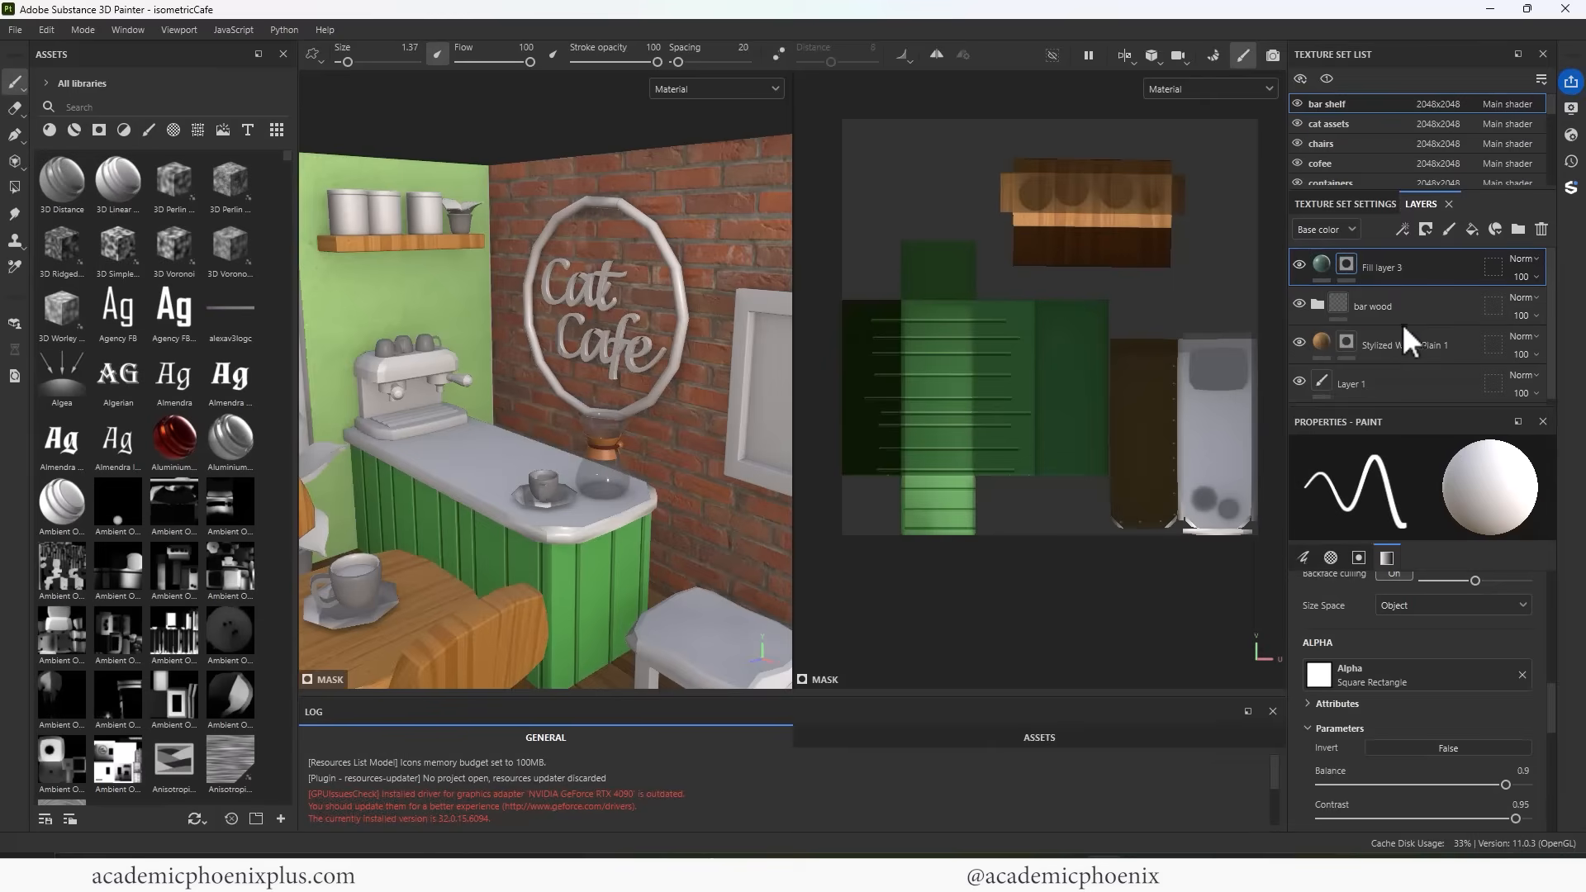
click(23, 186)
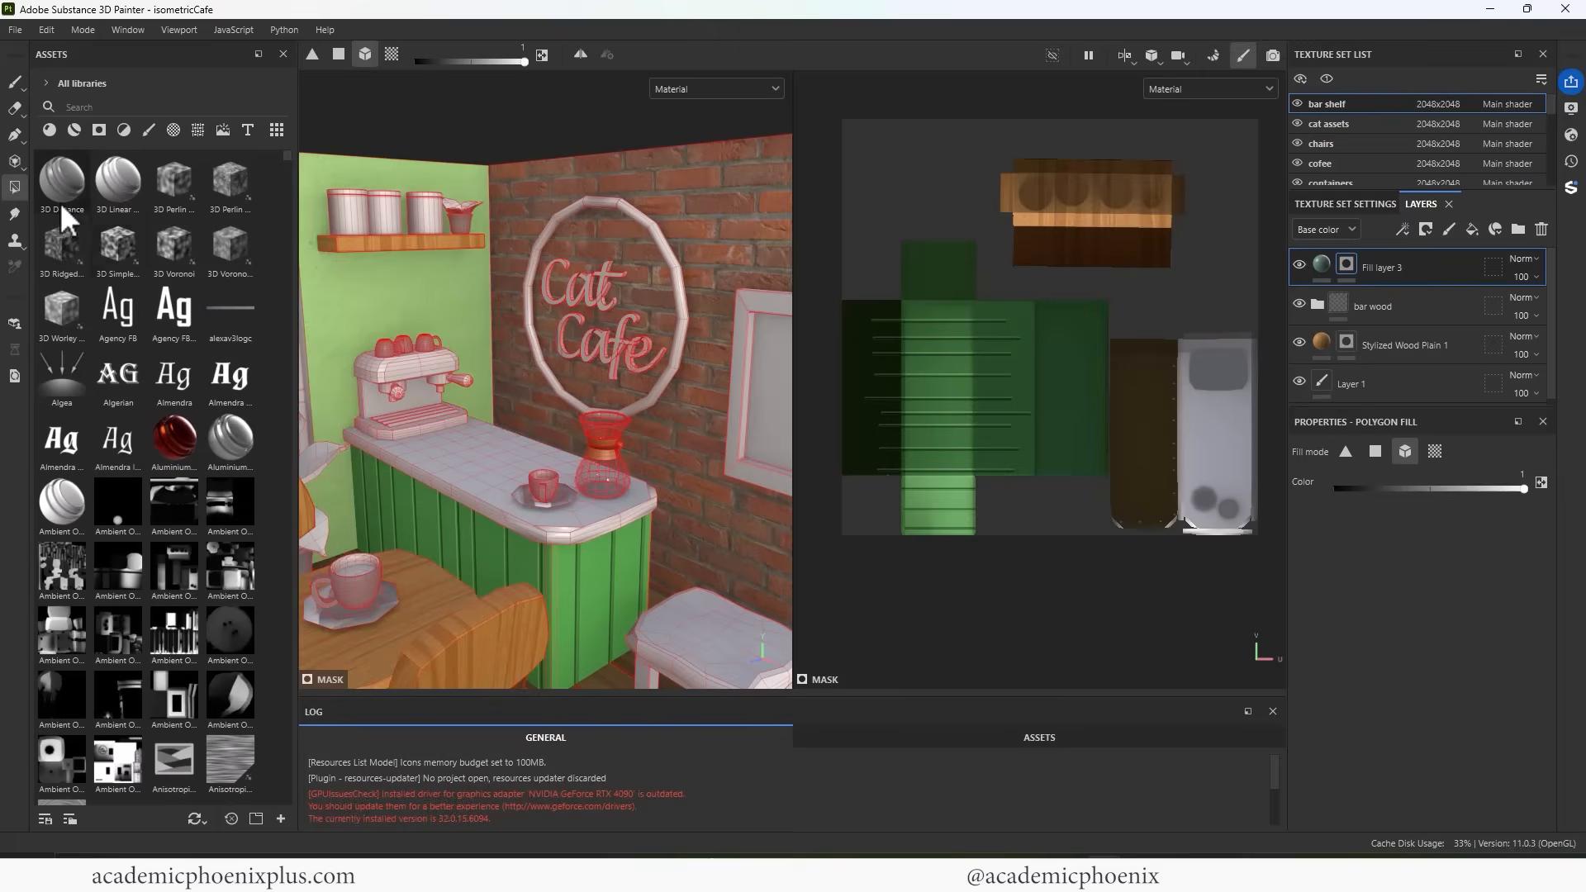
drag(1167, 327, 1195, 345)
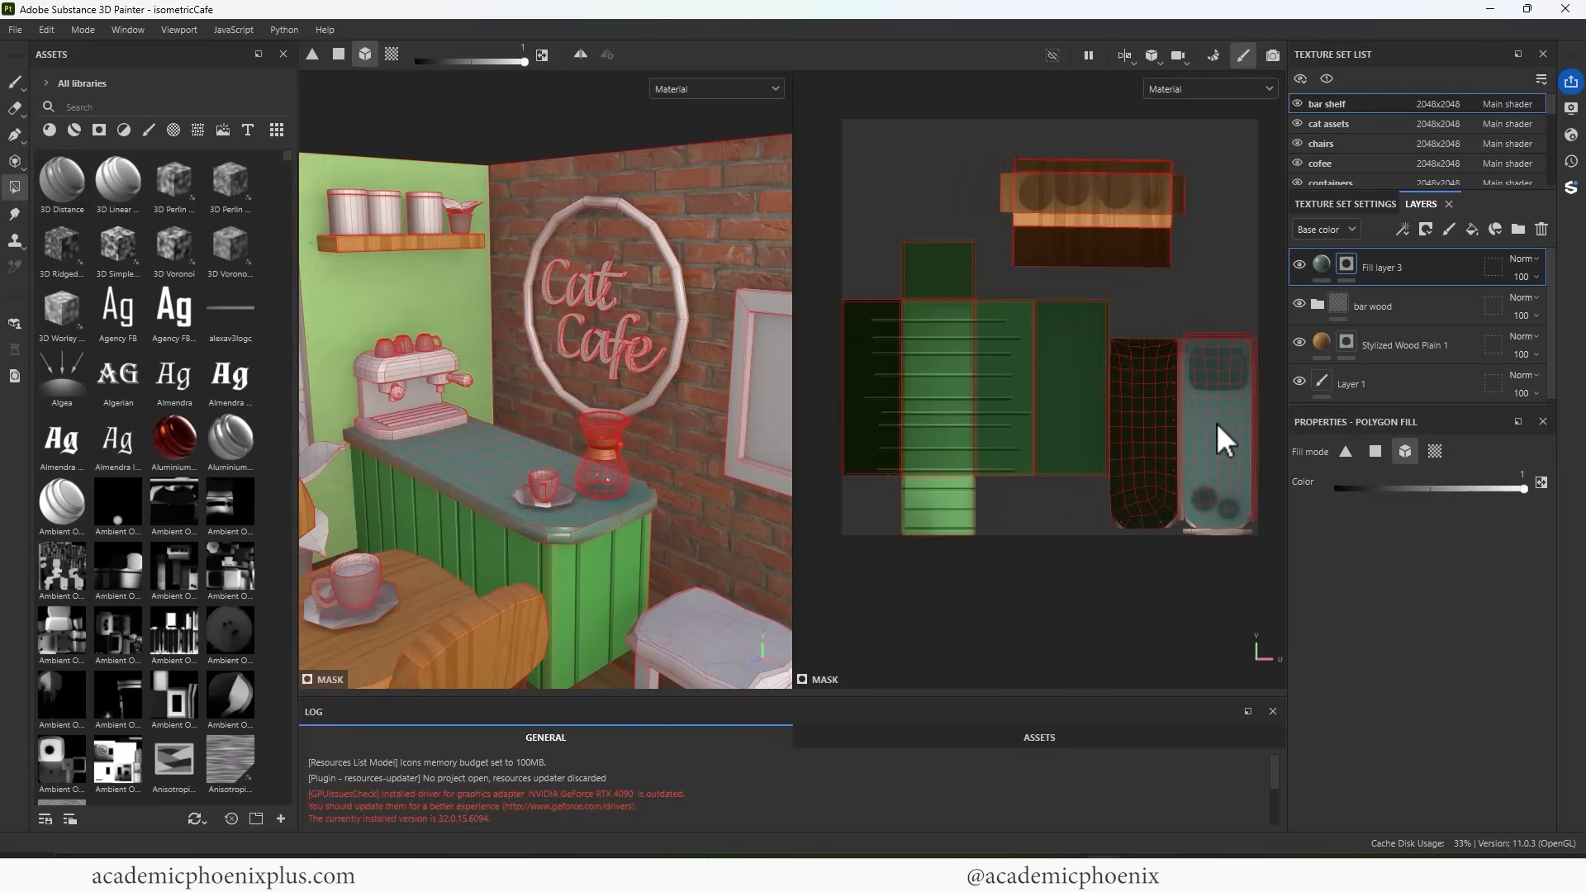
click(14, 81)
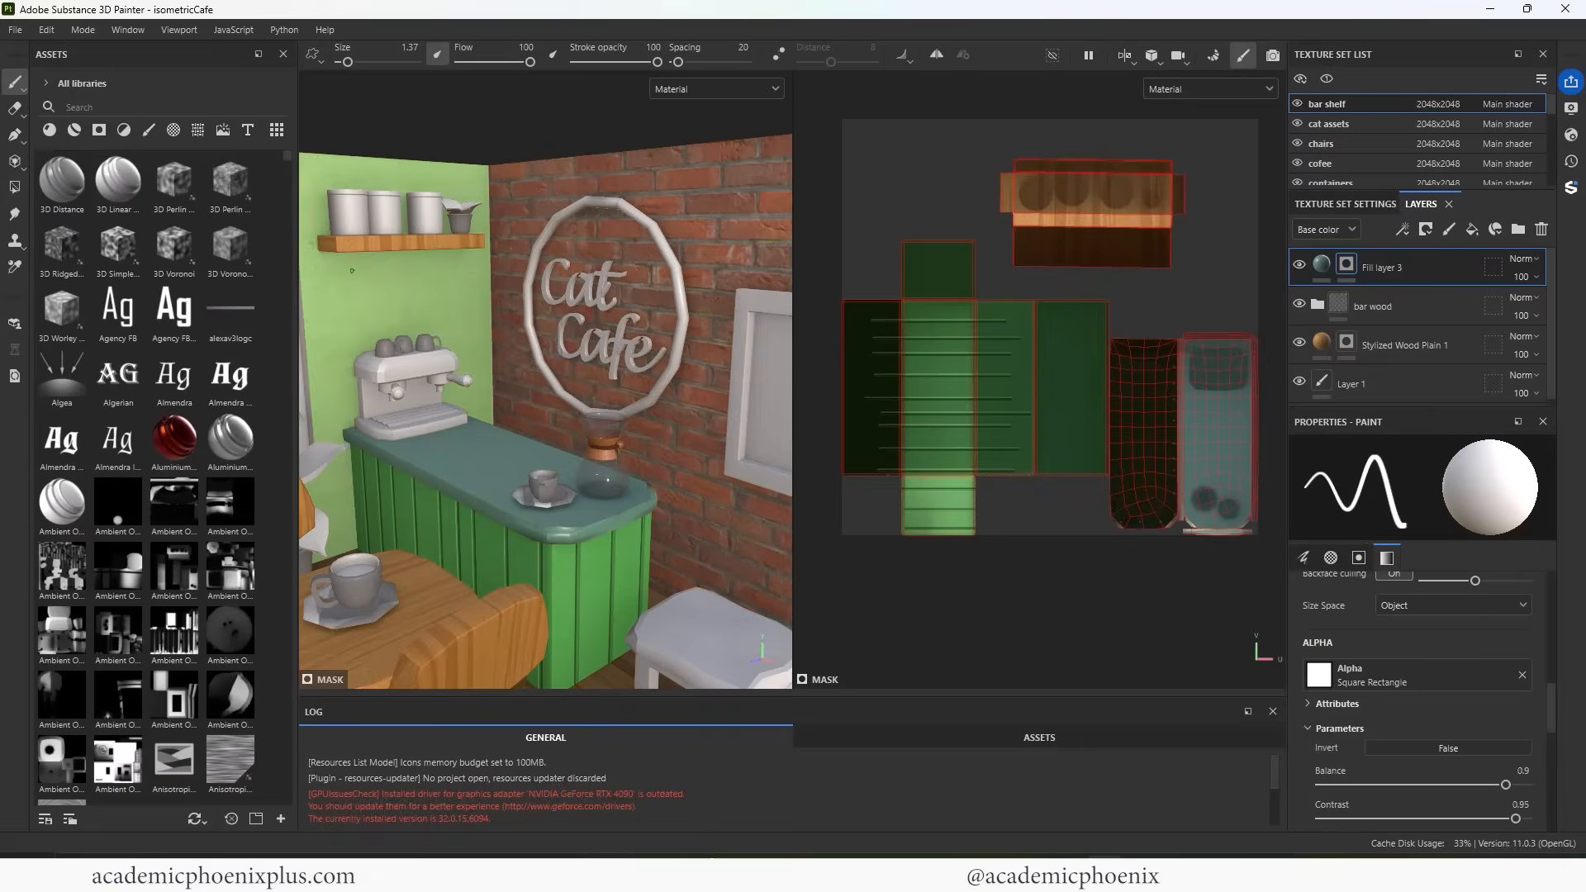
Enable the roughness channel on the teal countertop fill layer and set its roughness to about 0.19
click(1321, 264)
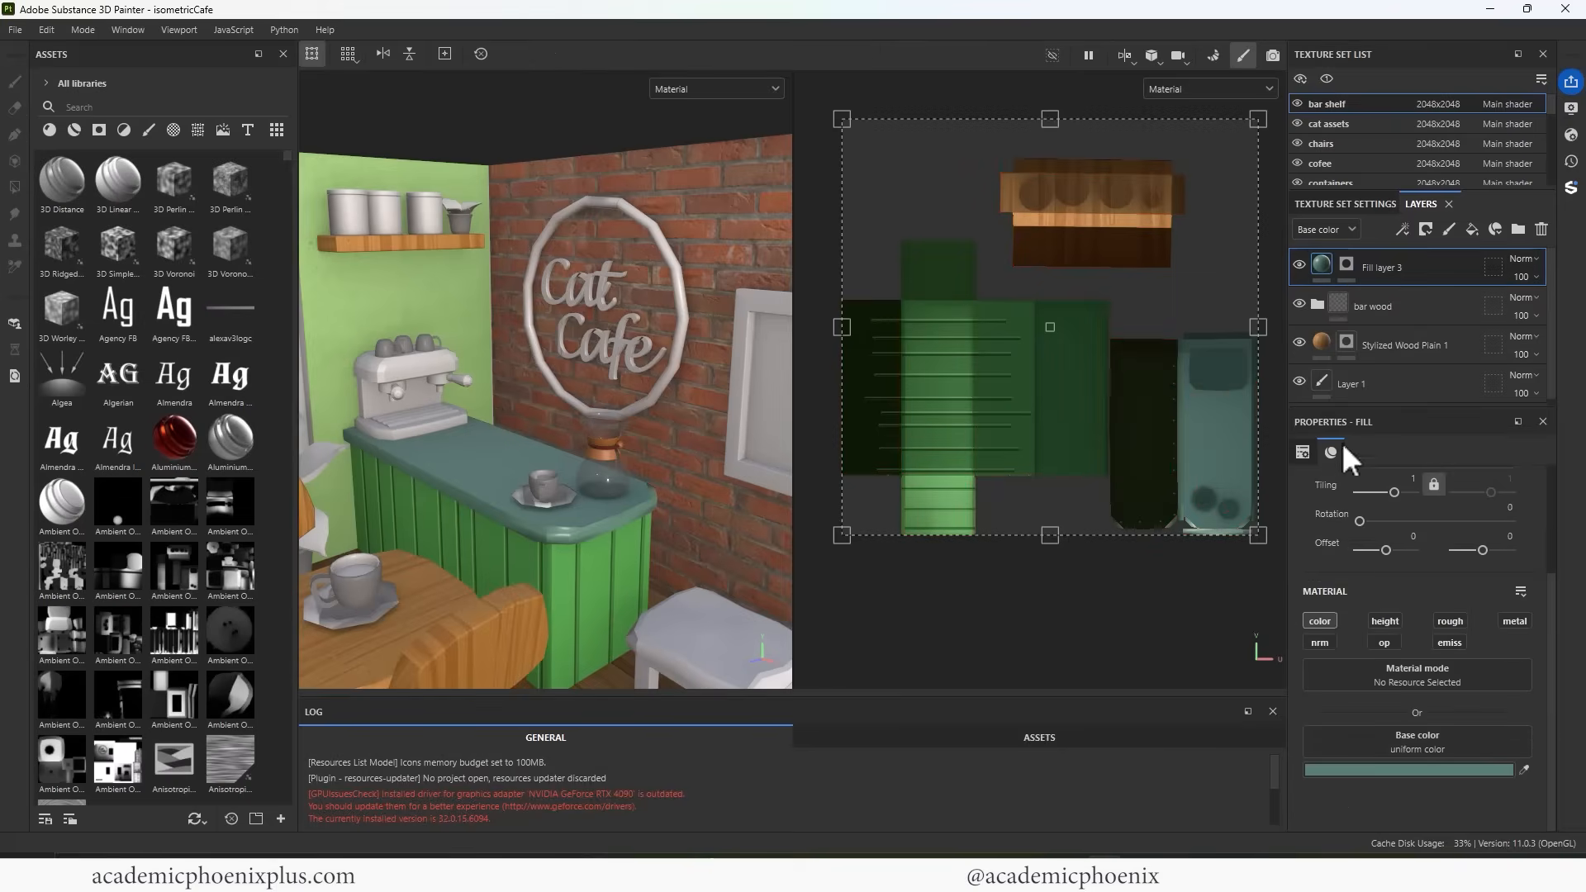
click(1450, 621)
scroll(1553, 728, down, 3)
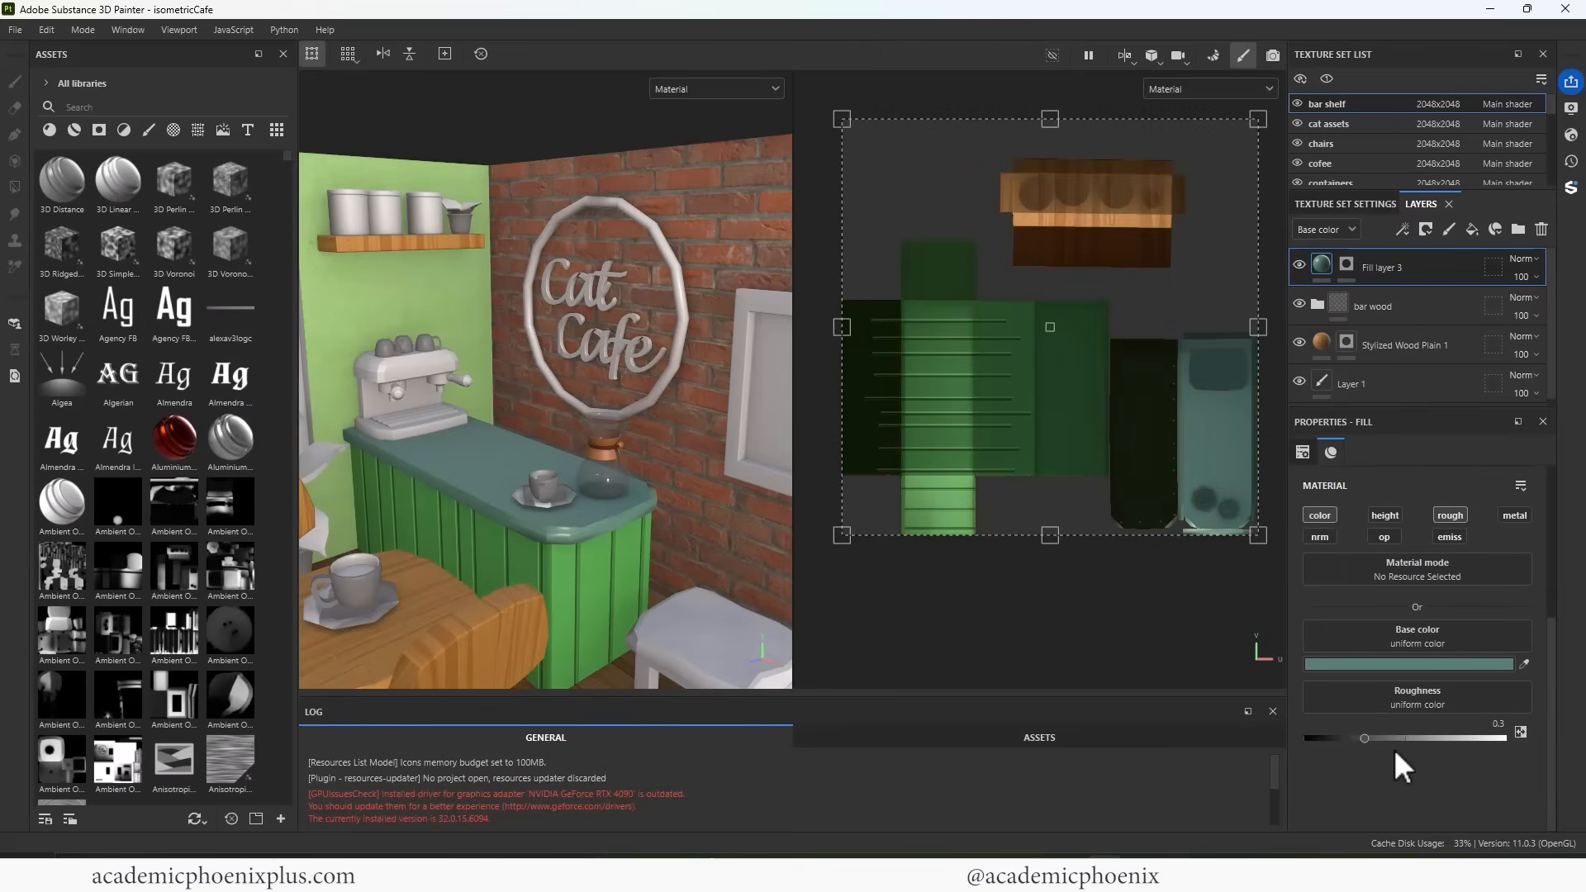
mouse_move(1364, 737)
mouse_down()
mouse_move(1415, 734)
mouse_move(1341, 734)
mouse_up()
alt+drag(648, 568, 707, 545)
Deepen the countertop fill's base color to a dark teal green and open the base color of the green counter's Fill layer 1
click(1380, 665)
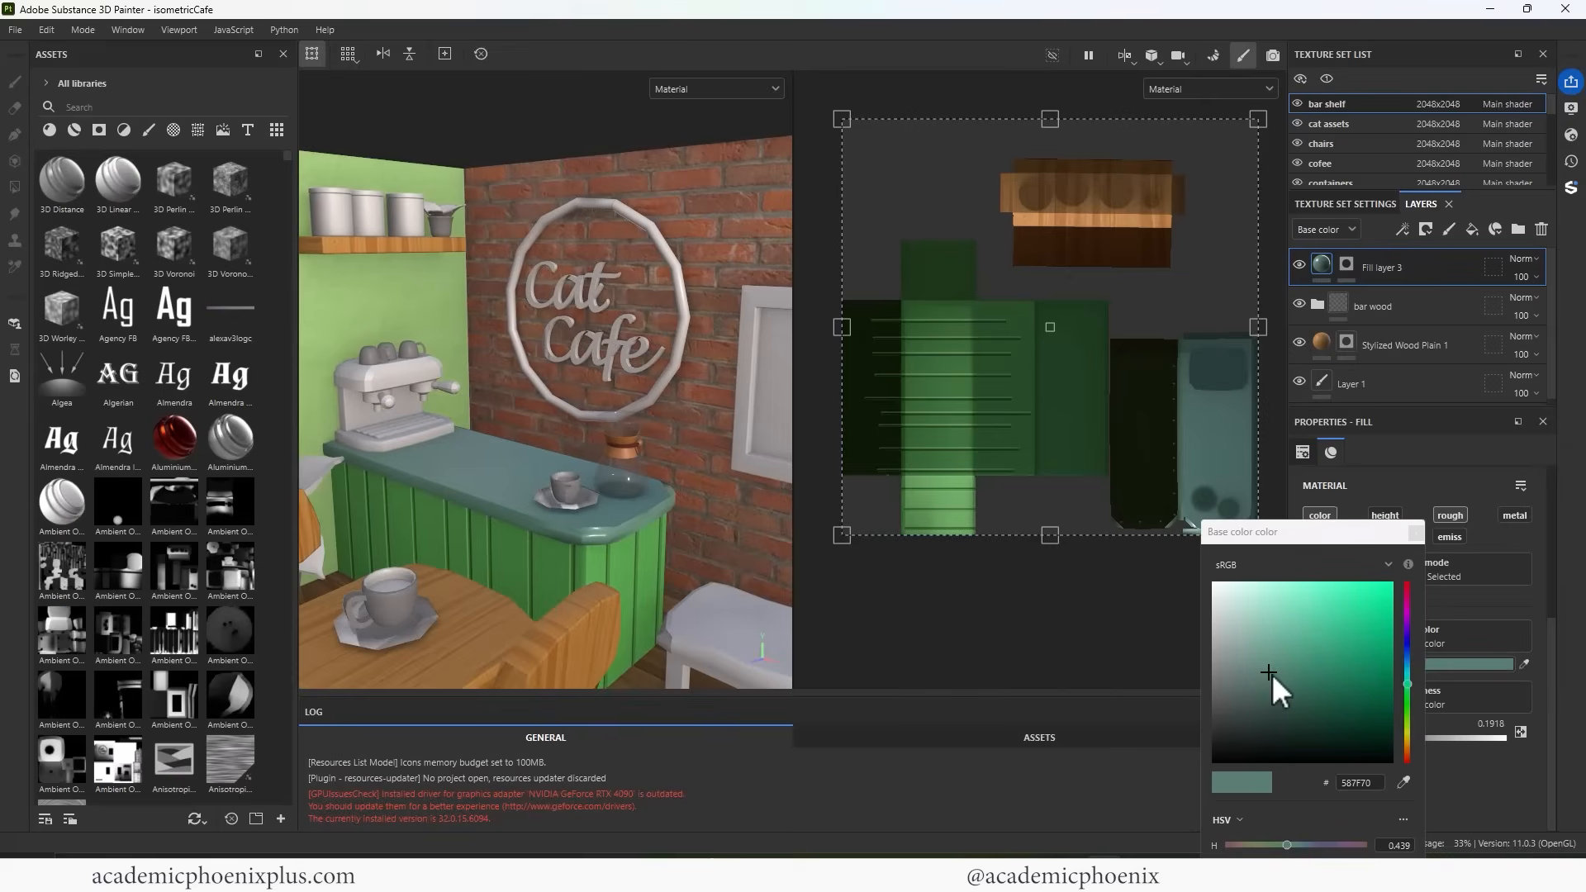
drag(1271, 673, 1275, 689)
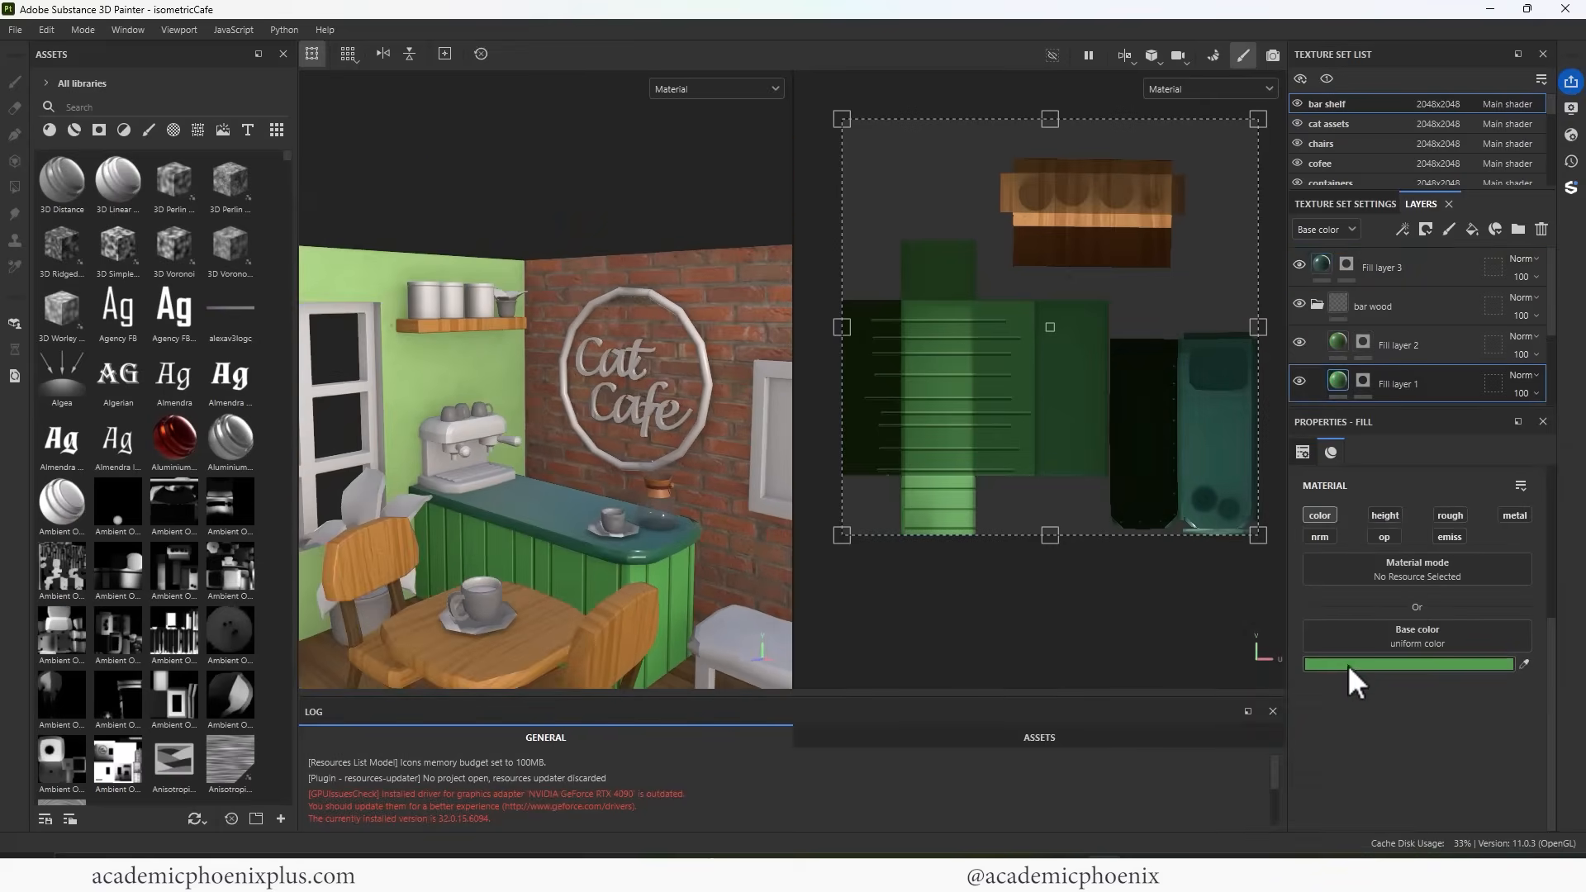
click(1346, 664)
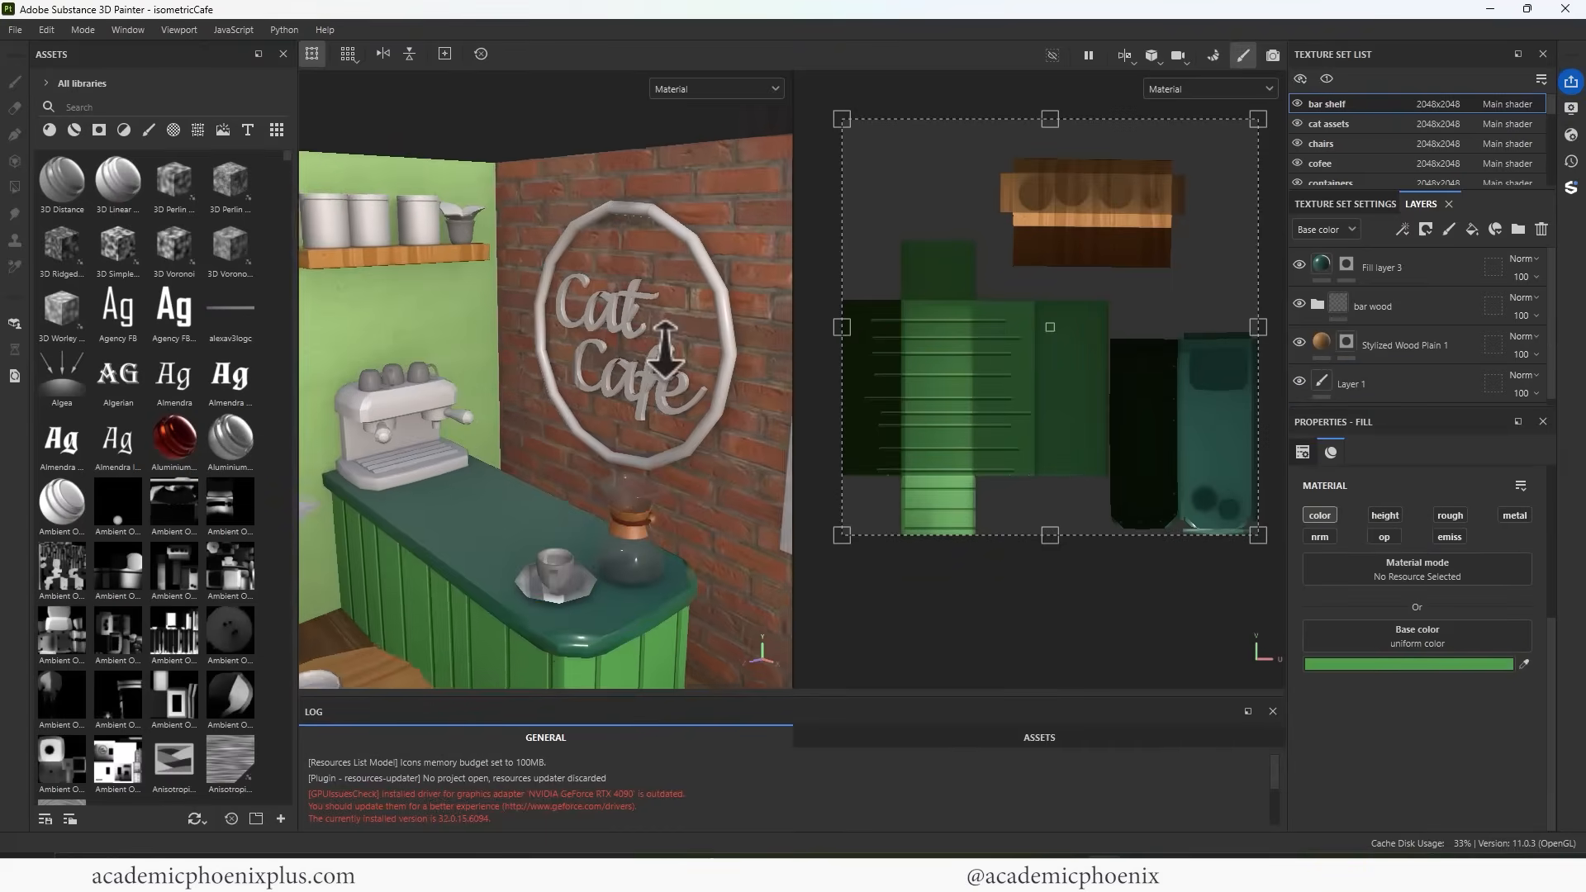
Add a color-only fill layer to the espresso texture set, set its base color to bright orange-red and rename it "red"
mouse_move(627, 357)
alt+middle_down()
mouse_move(673, 388)
mouse_move(495, 424)
mouse_move(584, 471)
mouse_move(785, 449)
alt+middle_up()
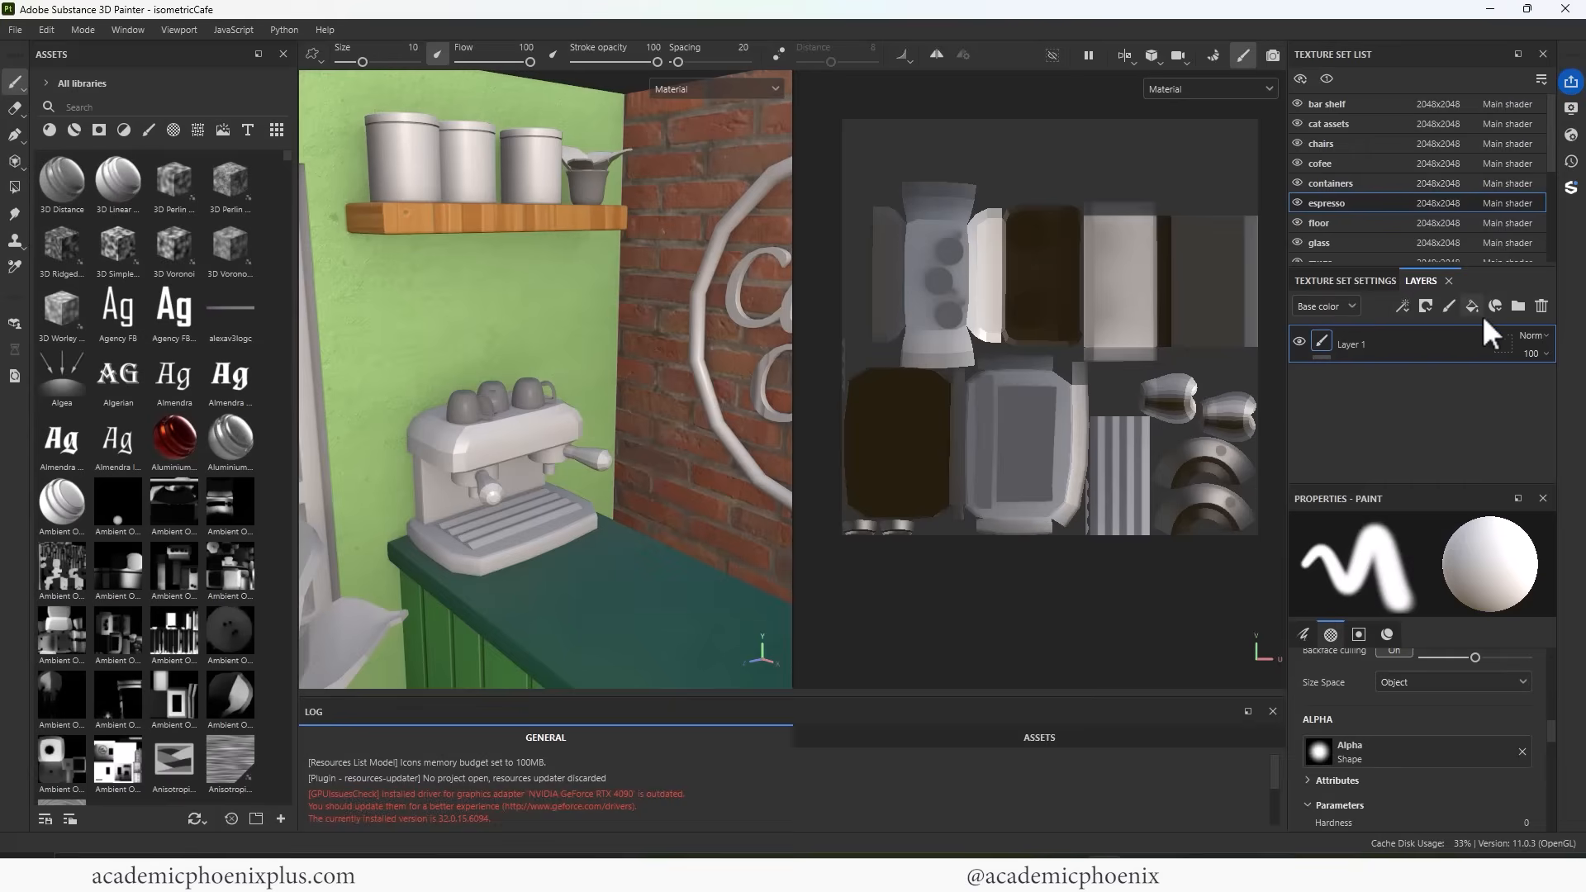
click(1469, 308)
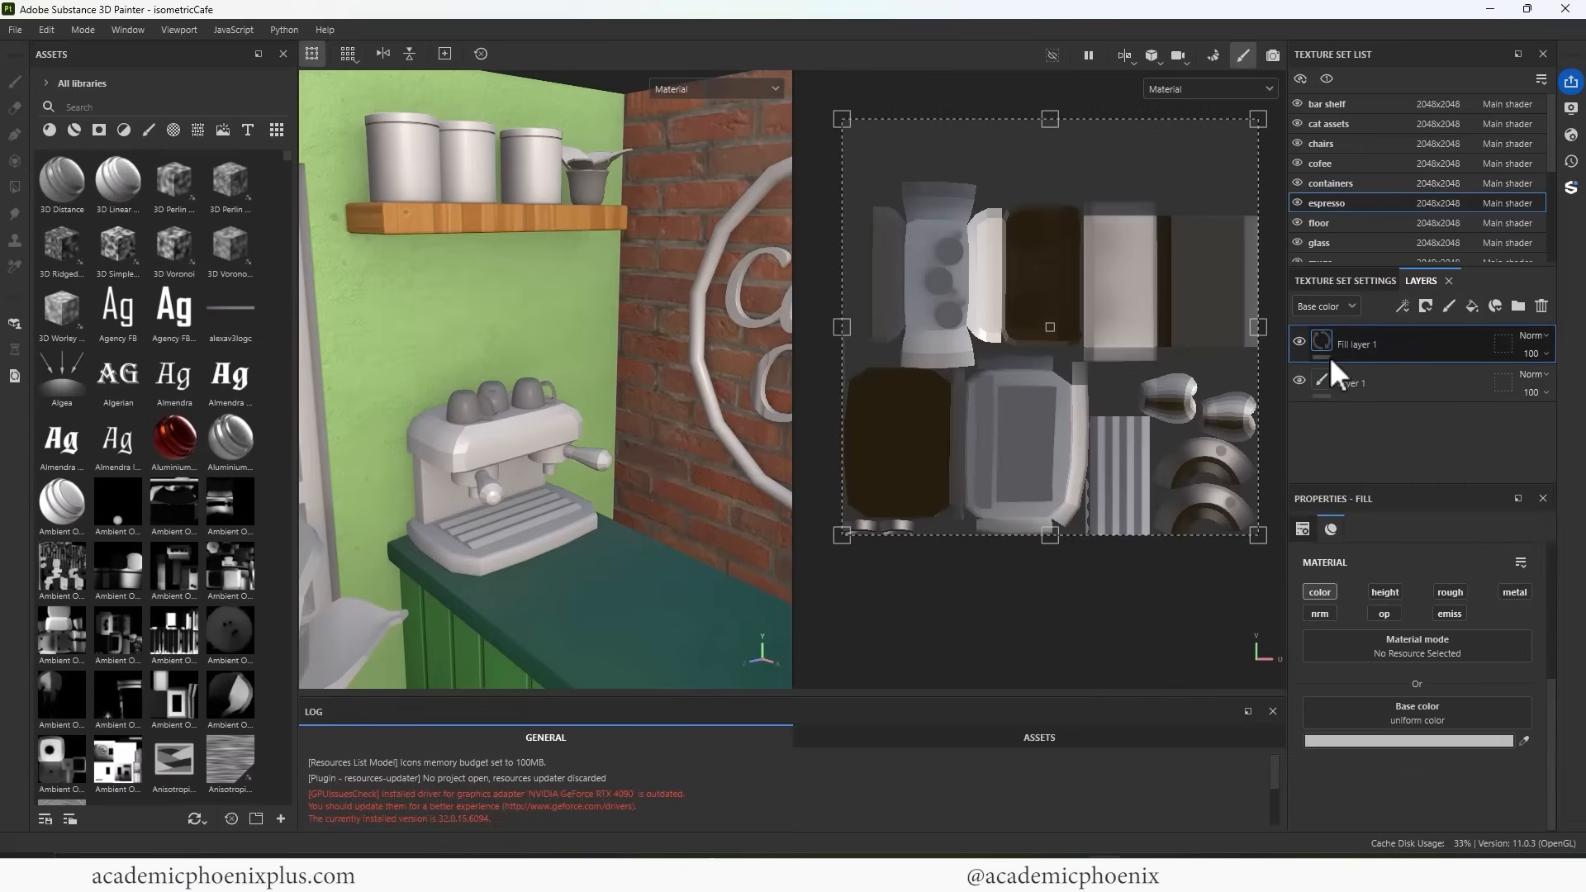
click(1381, 739)
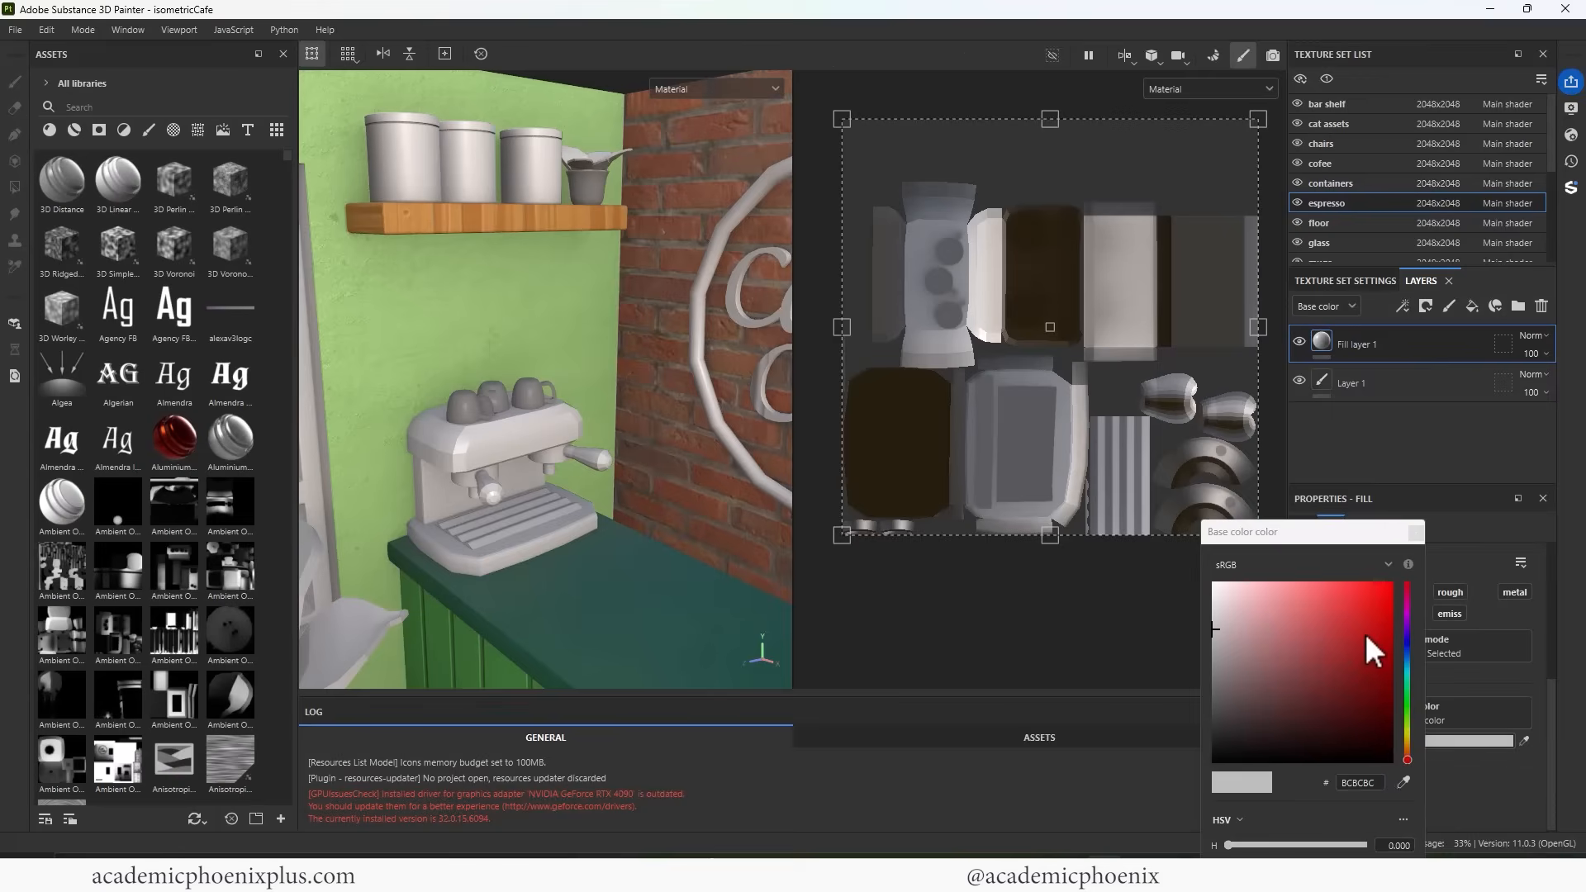
drag(1365, 633, 1390, 600)
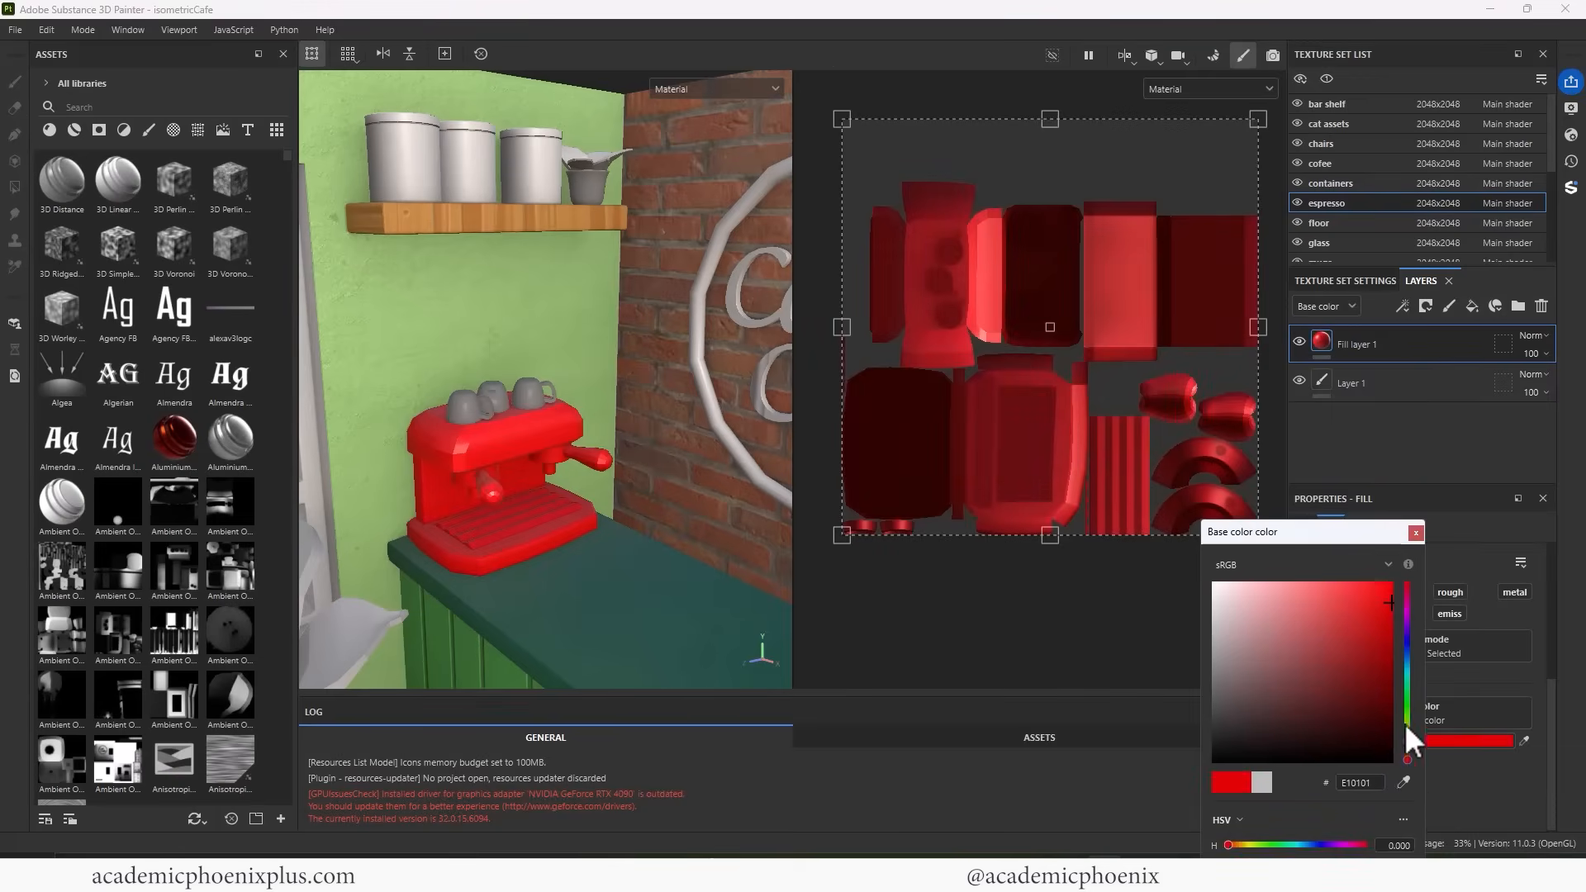
click(1407, 781)
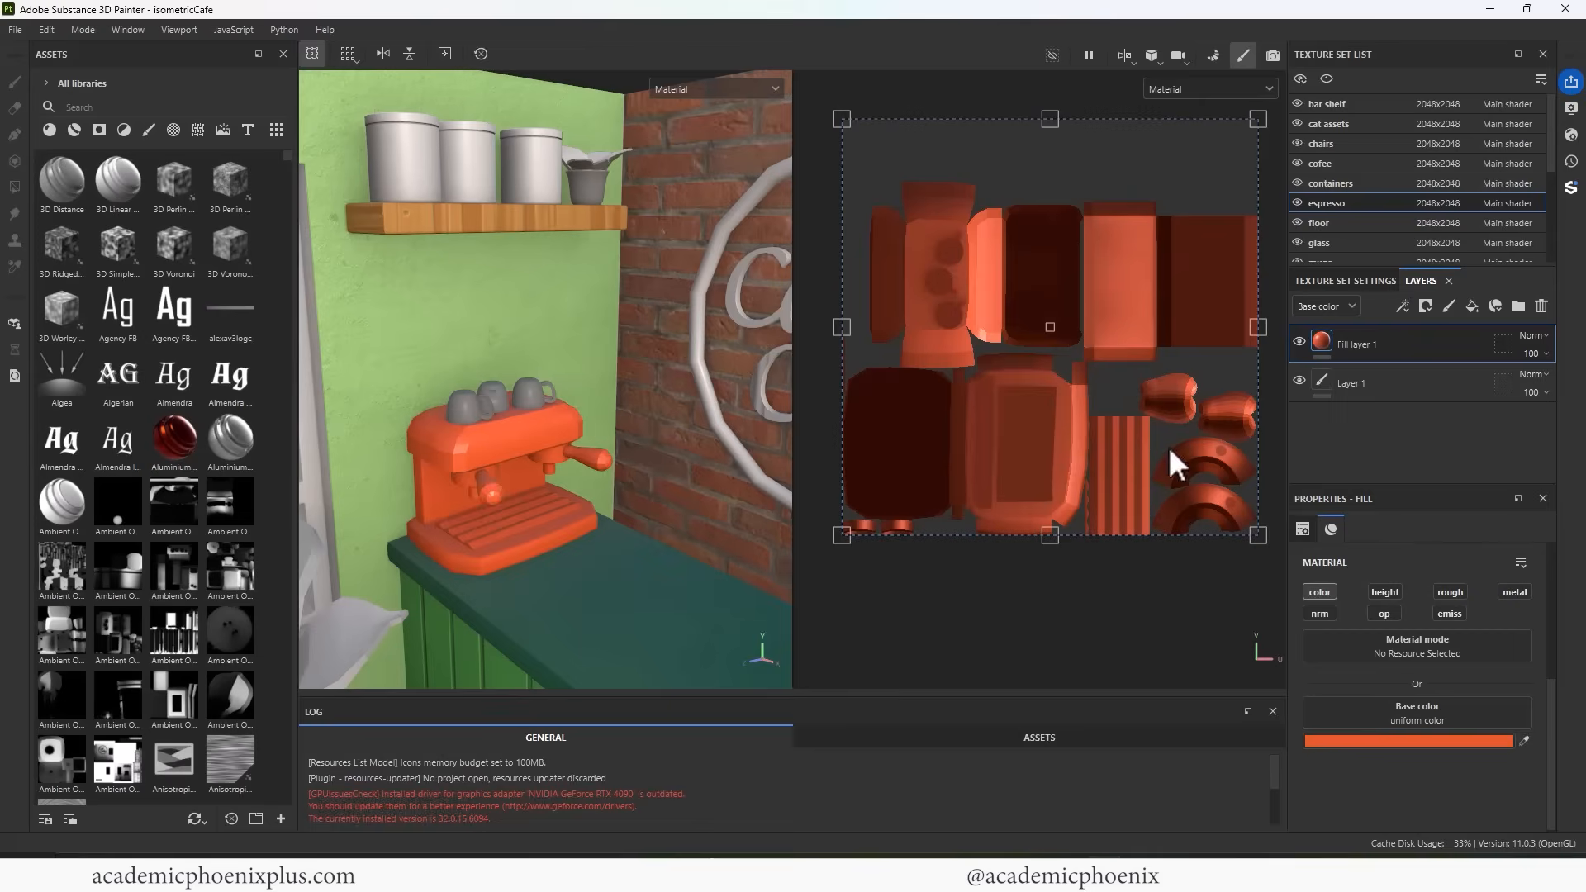
double_click(1361, 342)
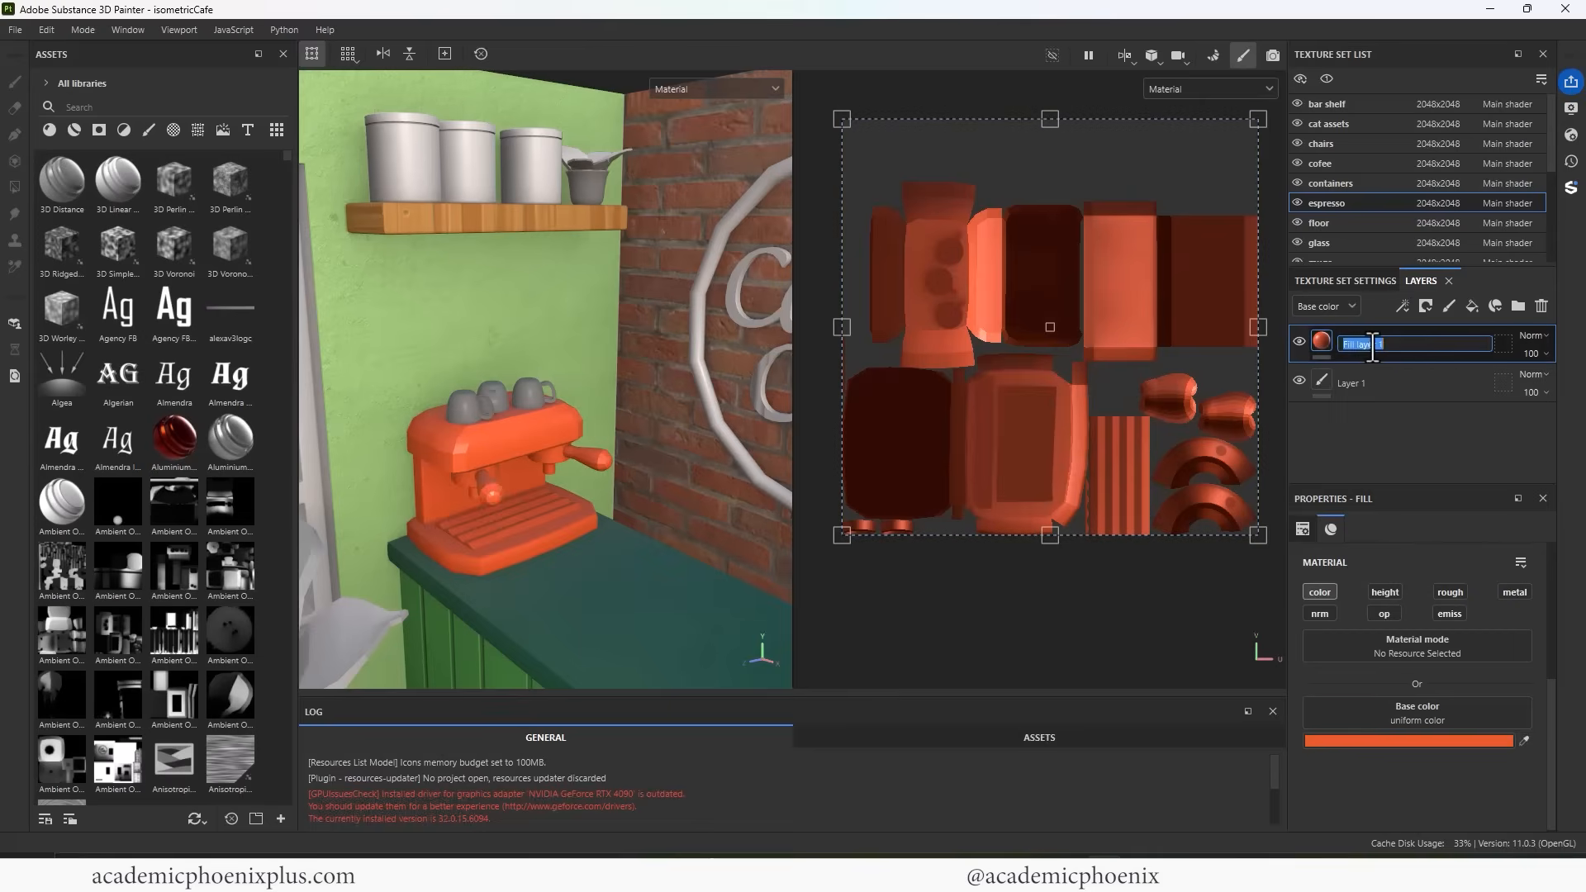
text(red)
key(Return)
Add a light gray fill layer above the red layer with metallic at about 0.84 and roughness at 0.2
click(1471, 304)
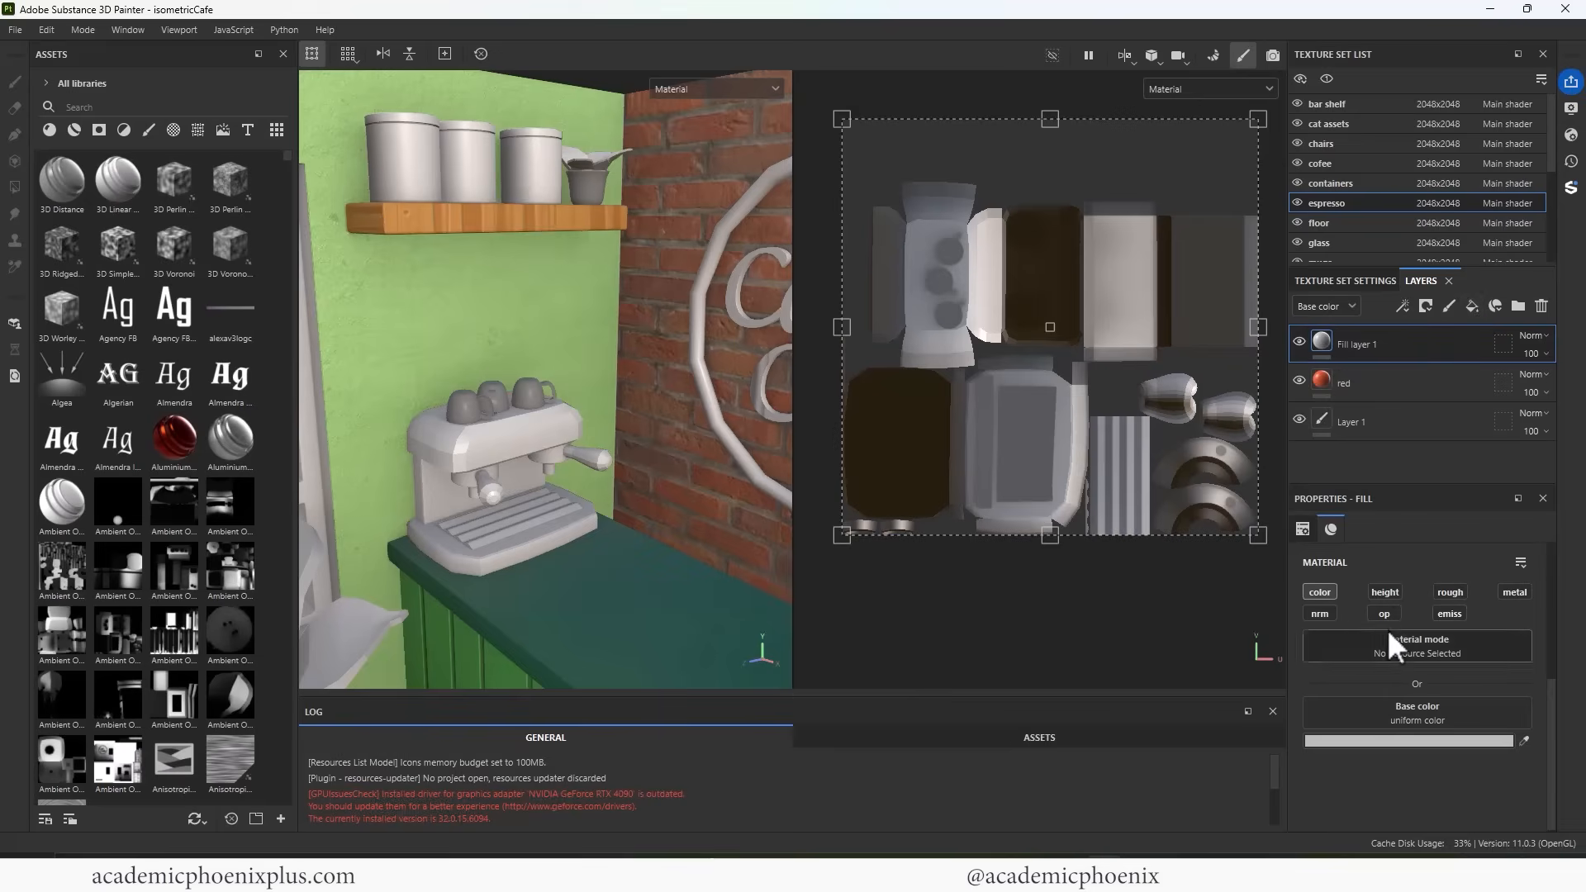
click(1515, 591)
drag(1313, 814, 1473, 809)
click(1450, 591)
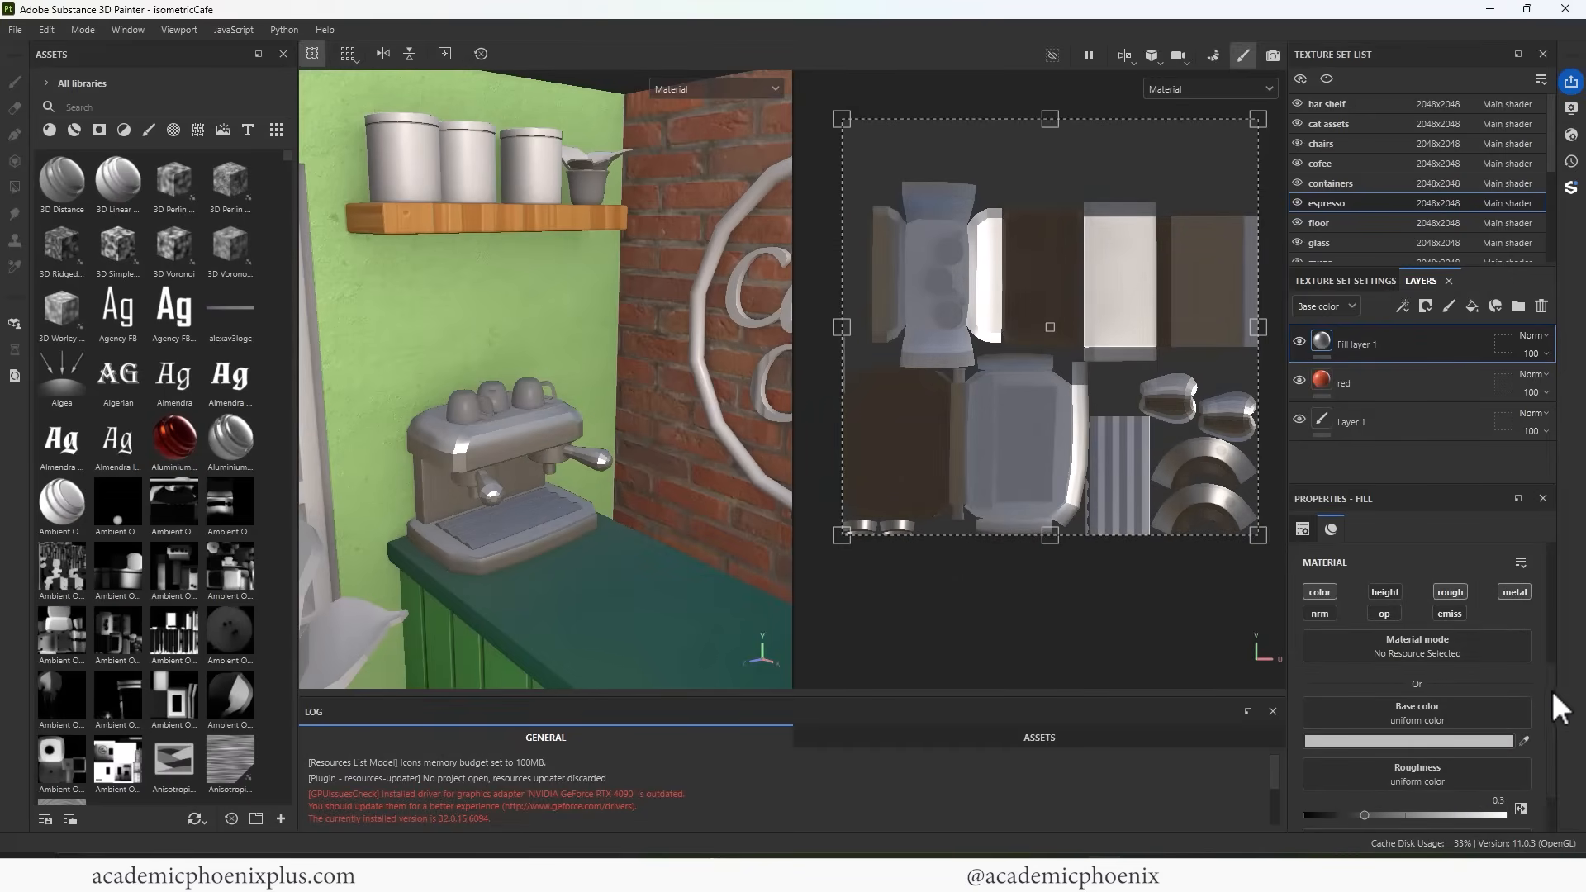
drag(1553, 696, 1556, 742)
drag(1365, 742, 1344, 745)
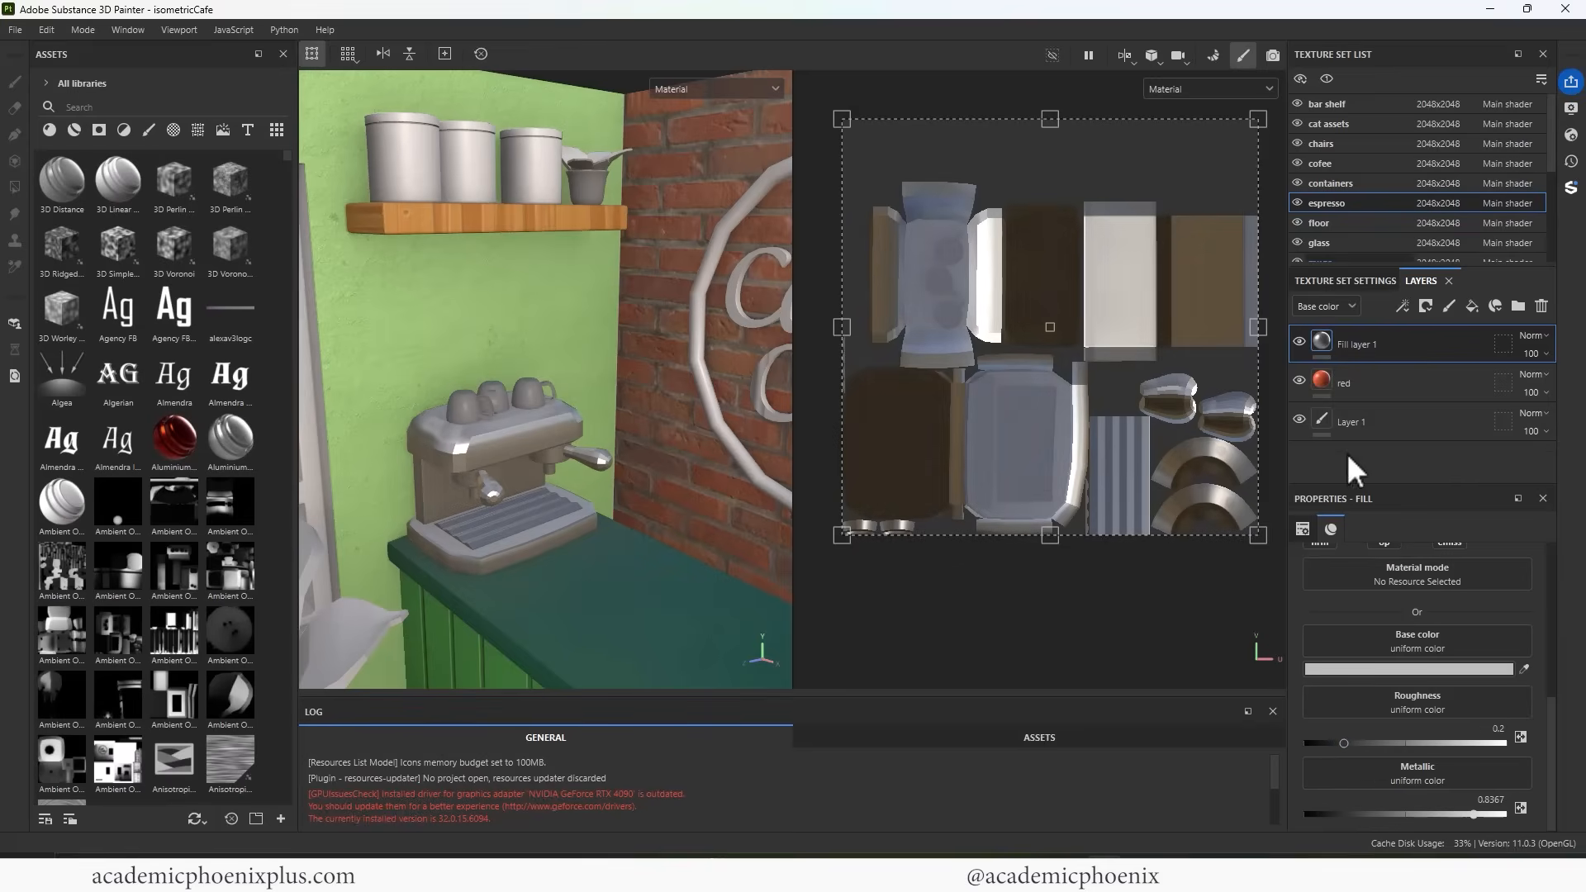
Add a black mask to the metallic fill layer and reveal it with Polygon Fill on the espresso machine's brewing fittings and drip tray grille
right_click(1366, 345)
click(1445, 49)
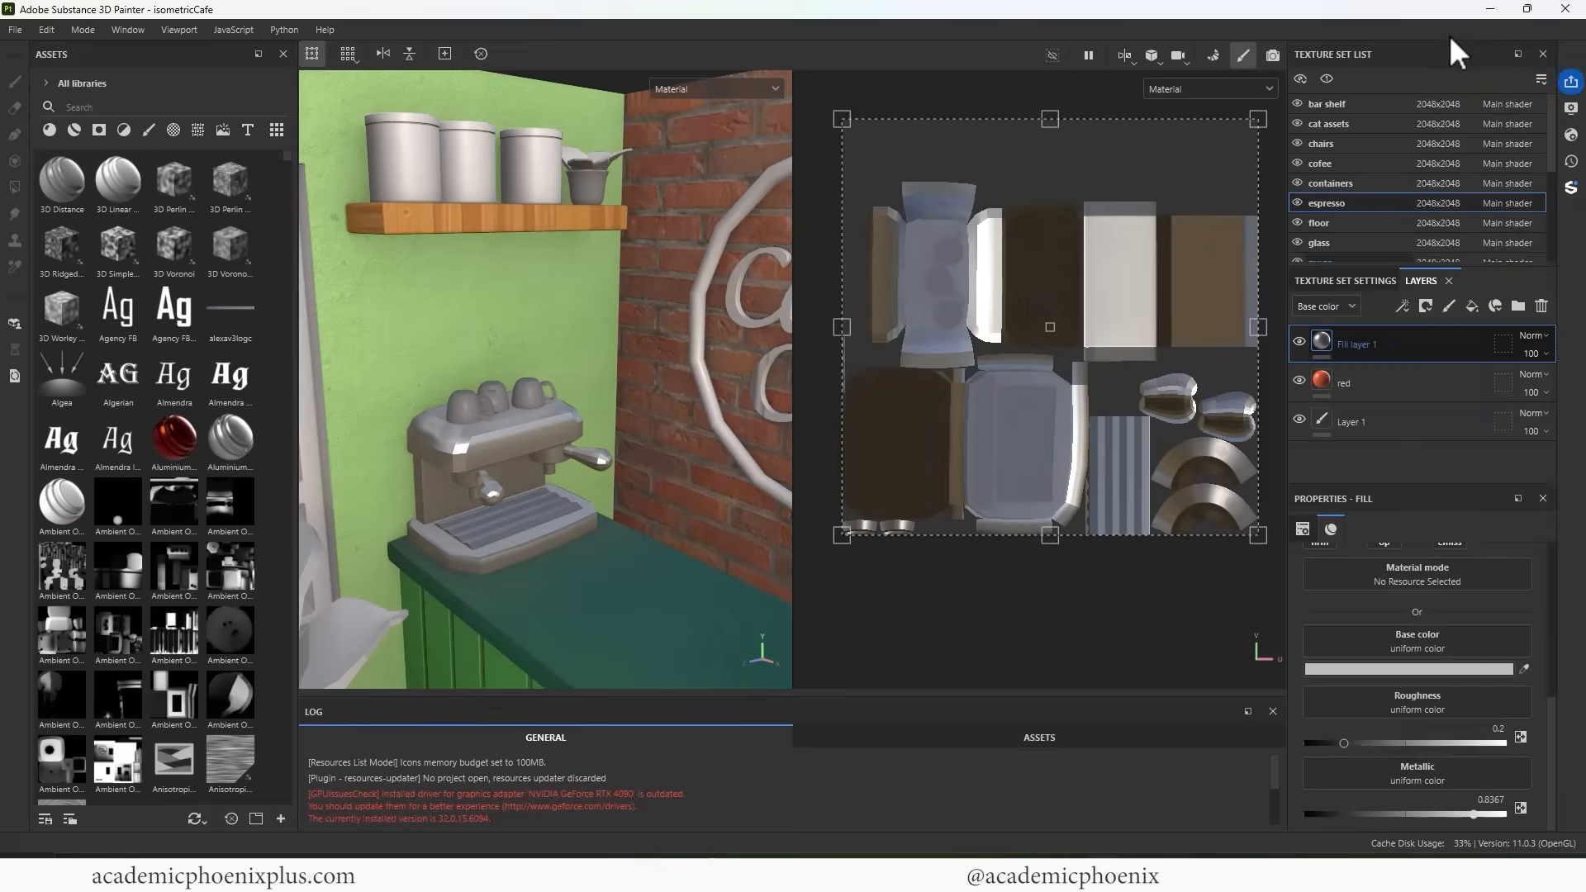
click(15, 186)
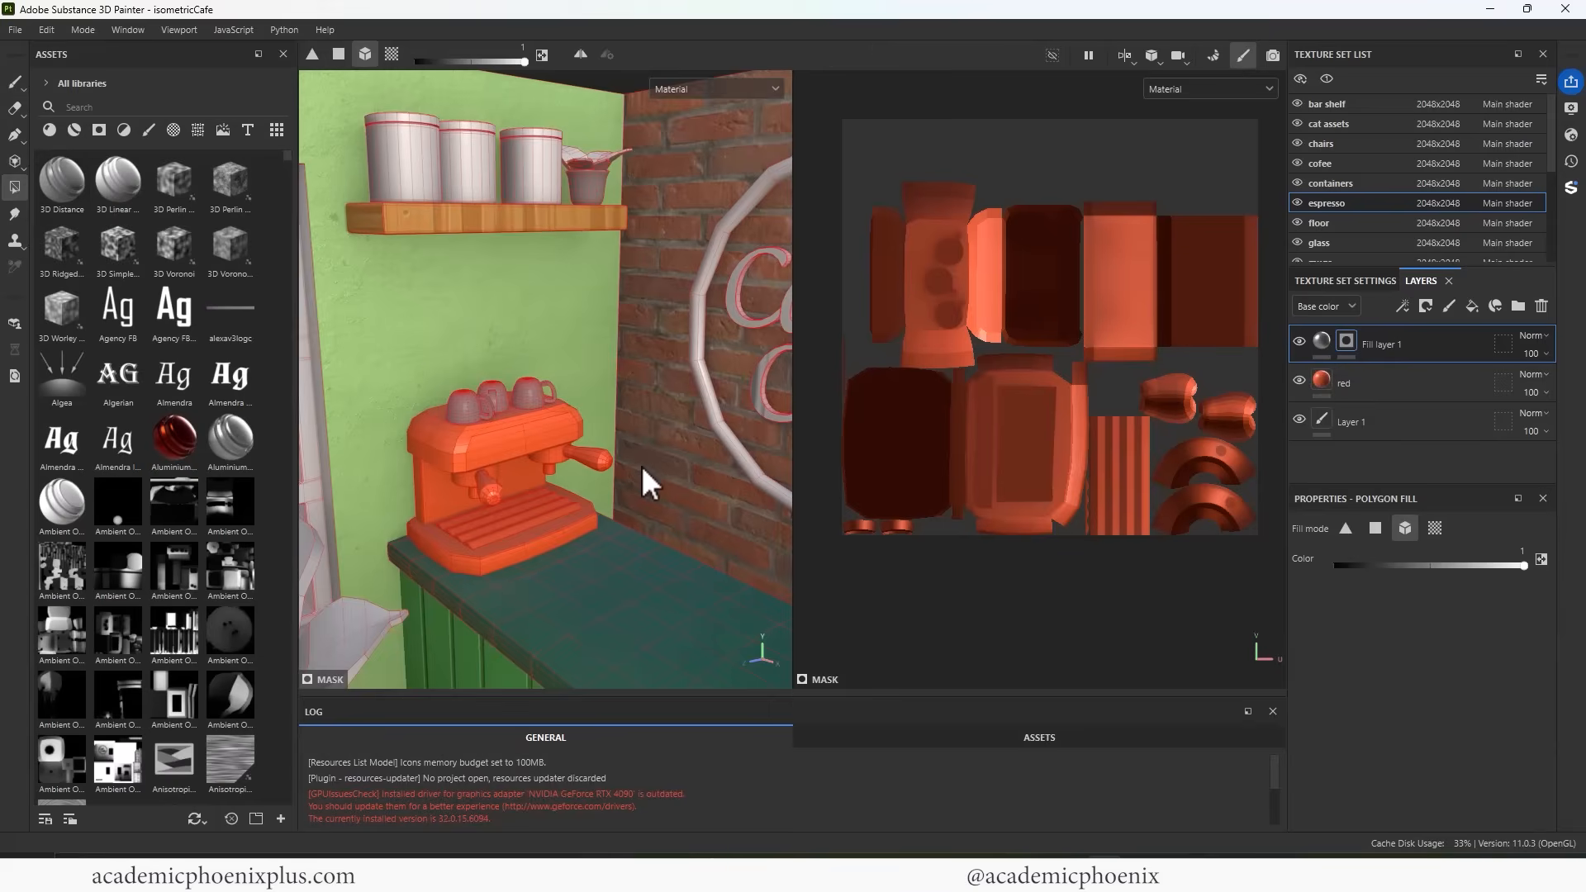
alt+right_drag(640, 464, 641, 410)
alt+middle_drag(641, 410, 682, 332)
alt+drag(682, 332, 629, 383)
click(603, 408)
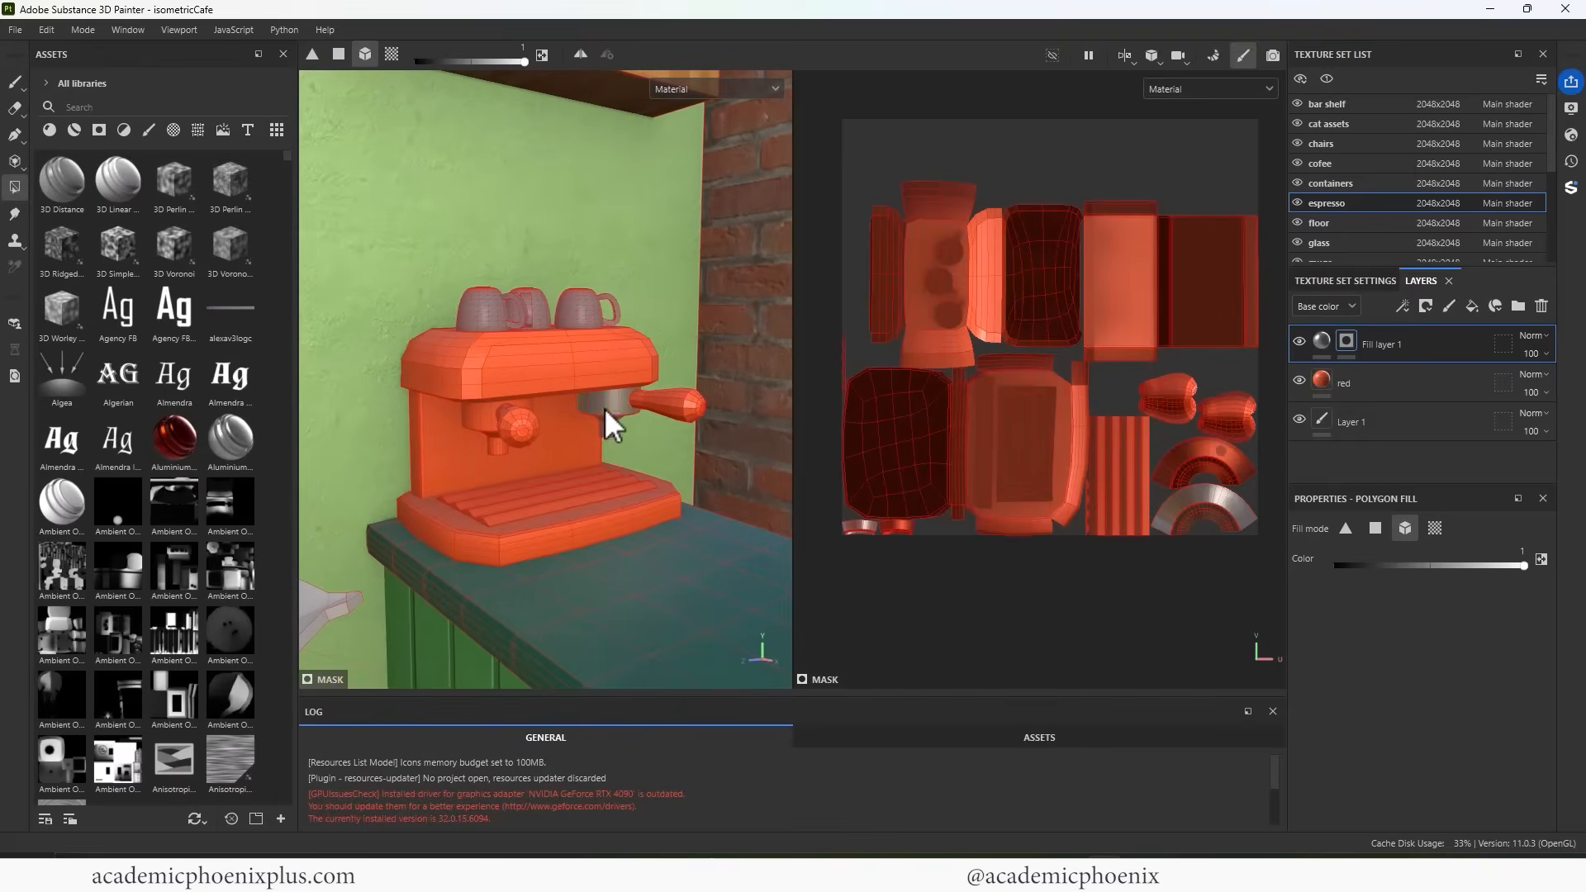
click(486, 427)
key(ctrl+z)
mouse_move(621, 461)
alt+mouse_down()
mouse_move(714, 457)
mouse_move(648, 432)
mouse_move(646, 457)
mouse_move(621, 446)
alt+mouse_up()
click(657, 448)
click(674, 503)
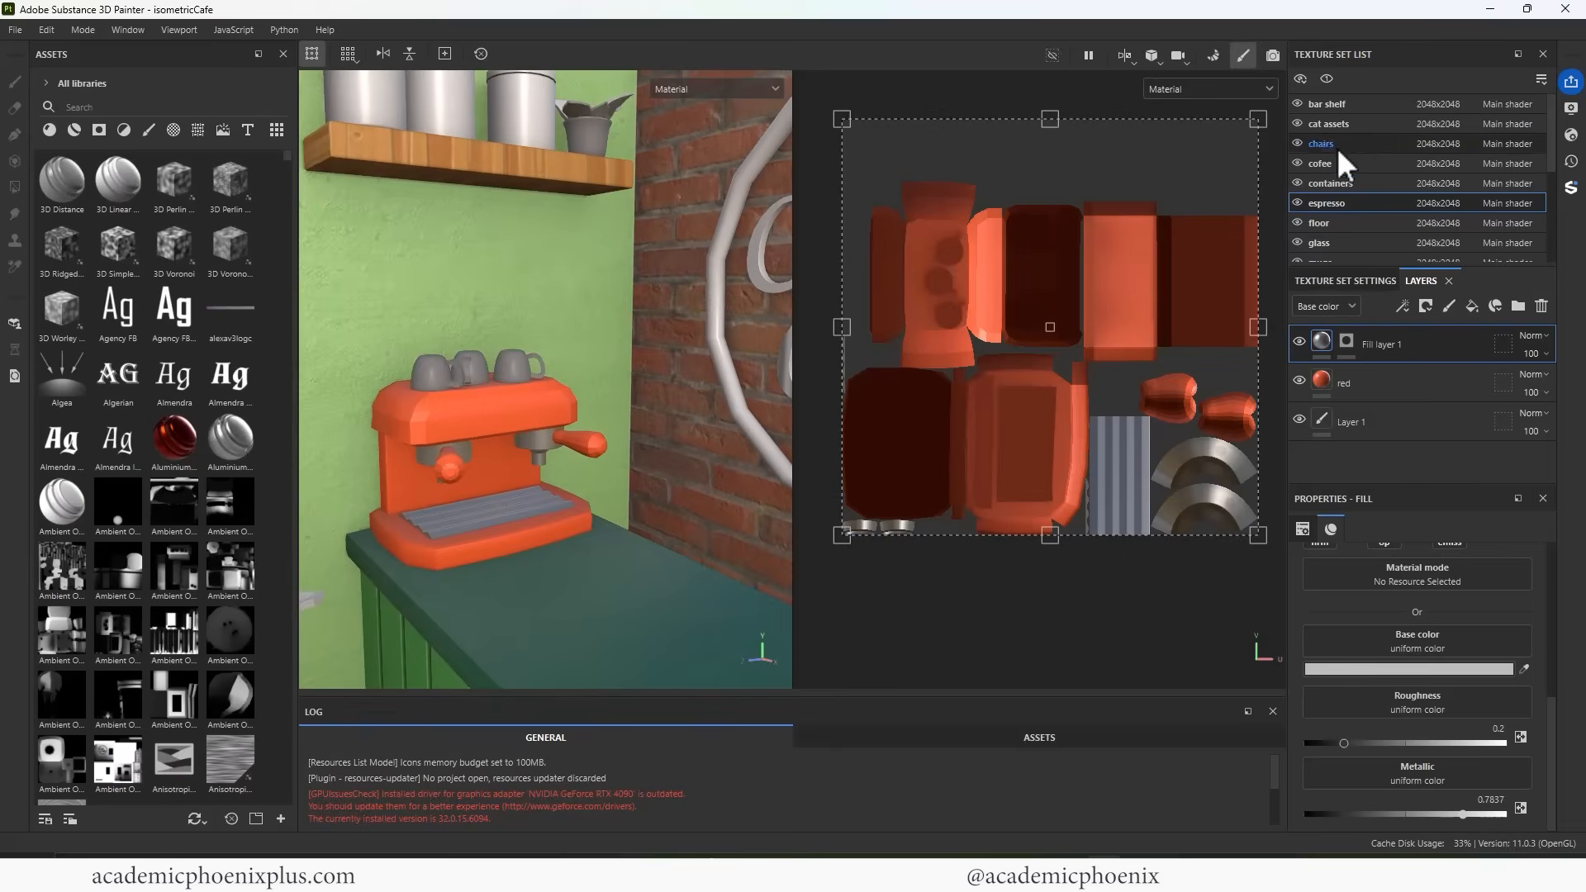
Add another color-only fill layer above the metallic one, set its base color to dark gray 383838 and rename it "handles"
click(1471, 306)
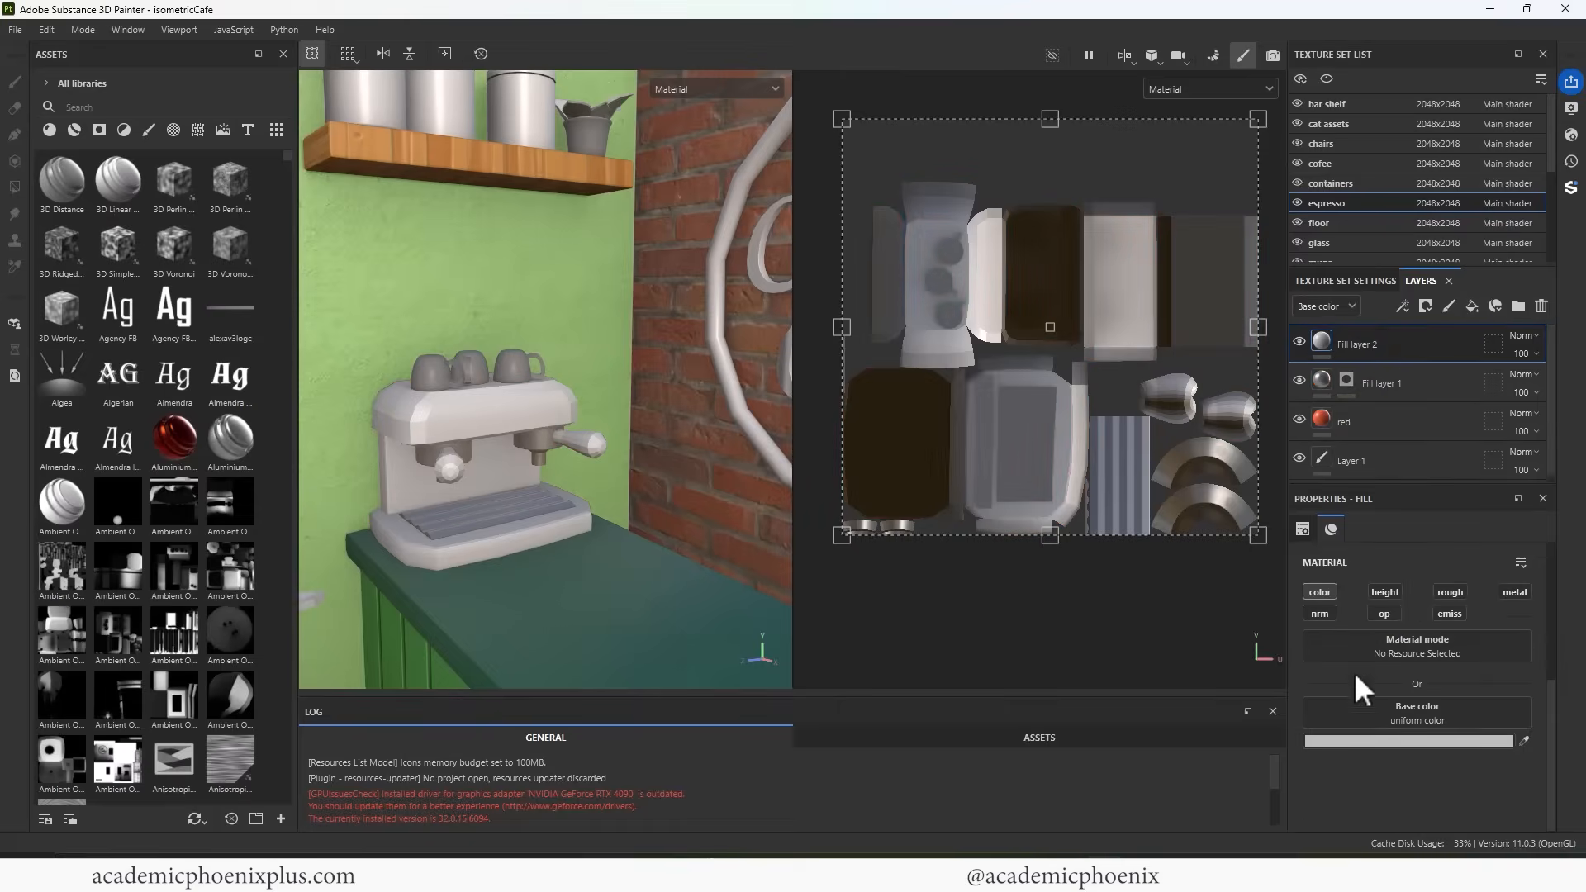
click(1389, 741)
click(1227, 722)
drag(1207, 728, 1206, 717)
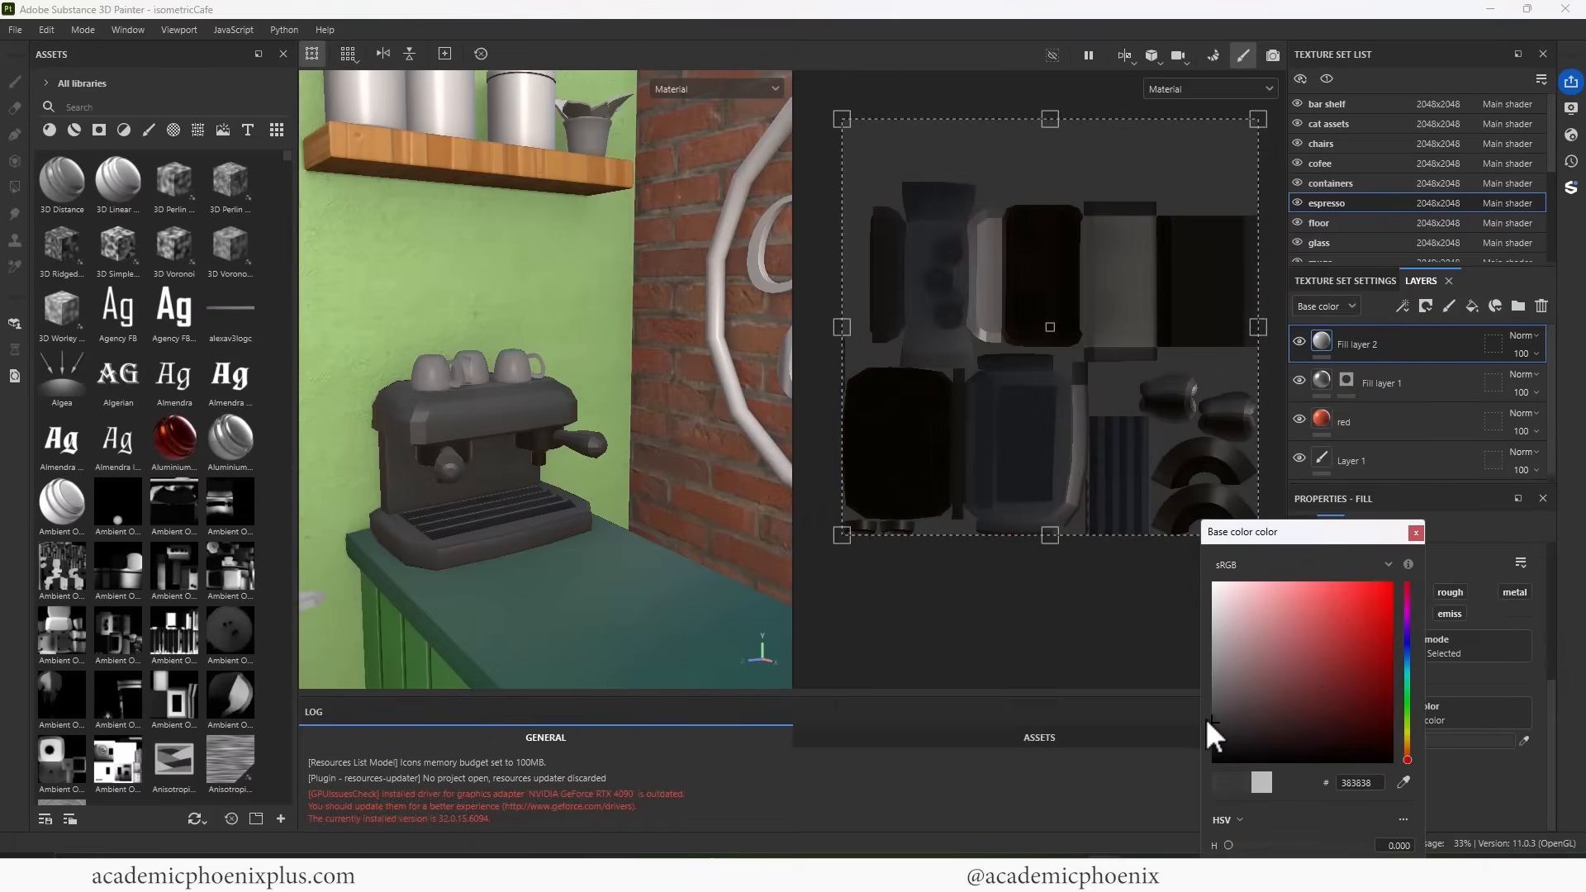
click(1415, 533)
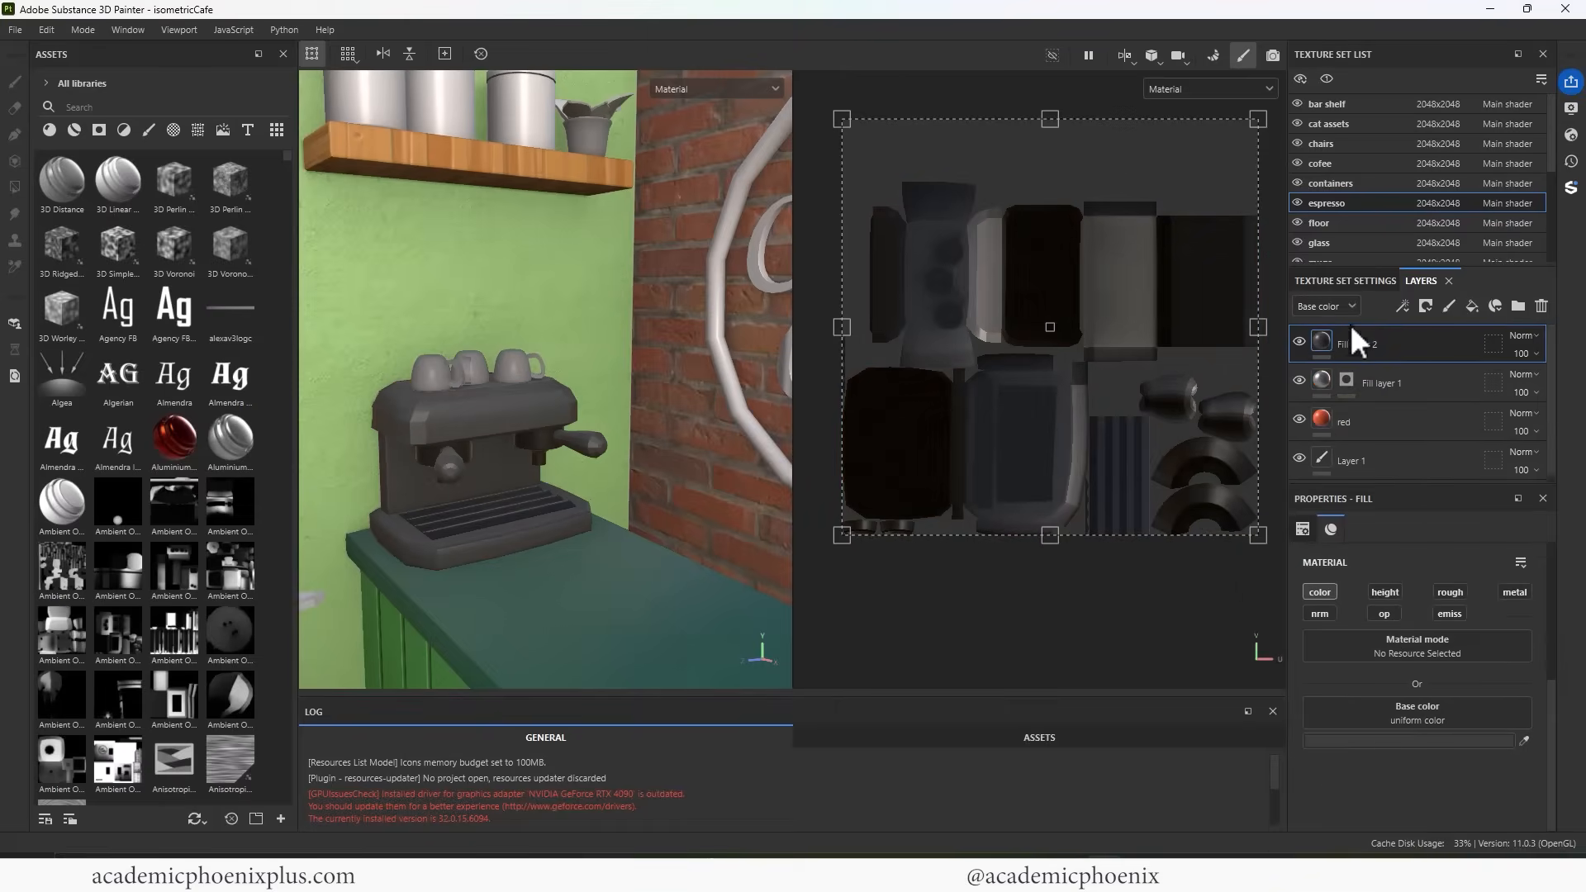
double_click(1354, 344)
text(handles)
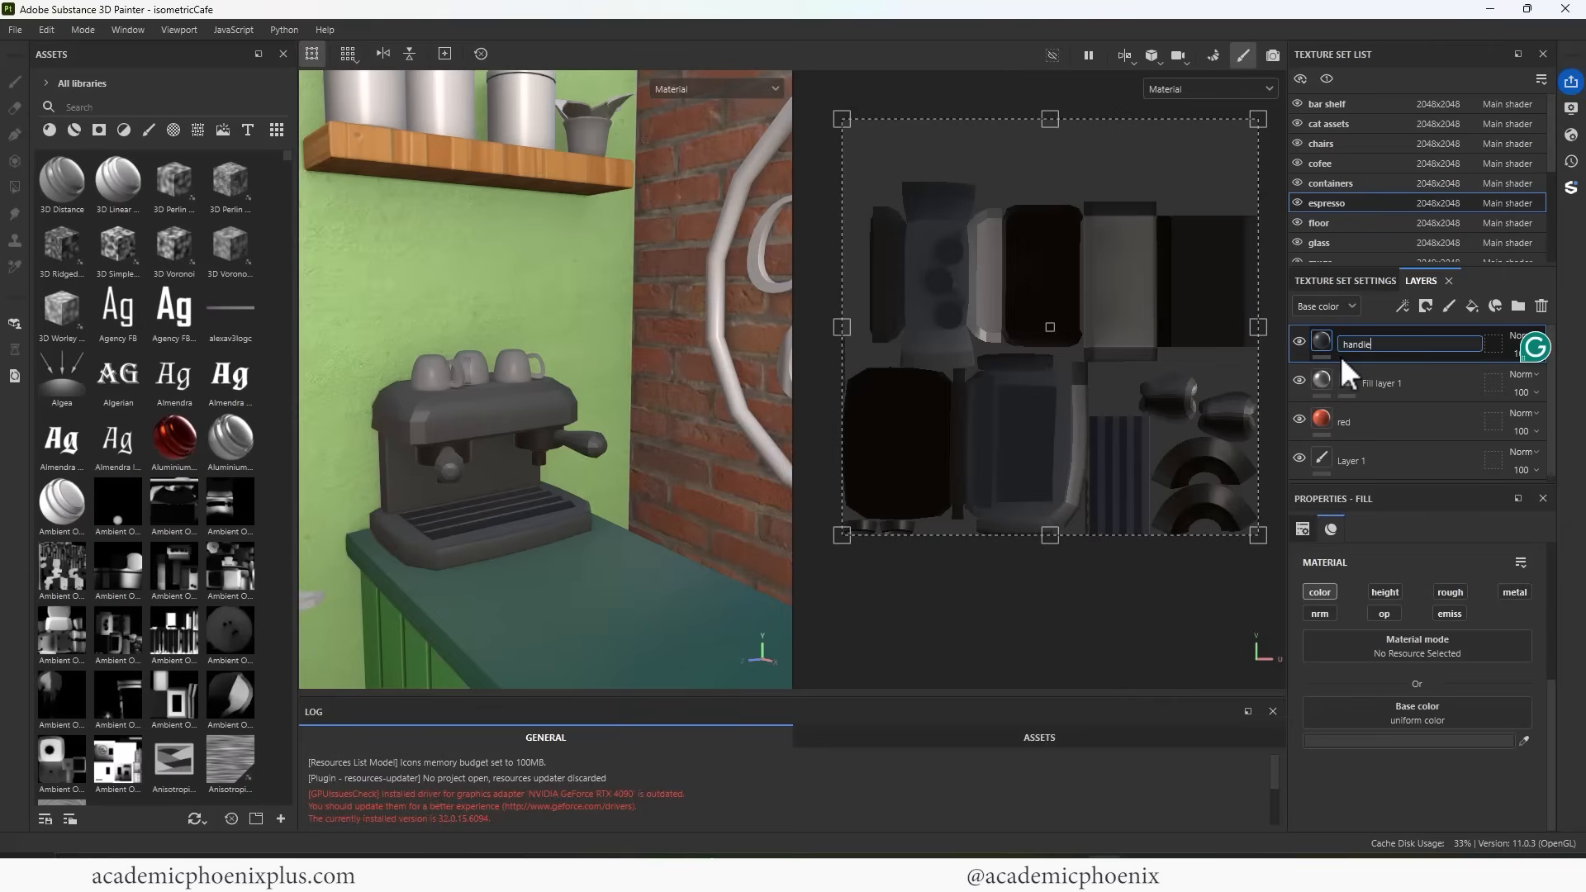
key(Return)
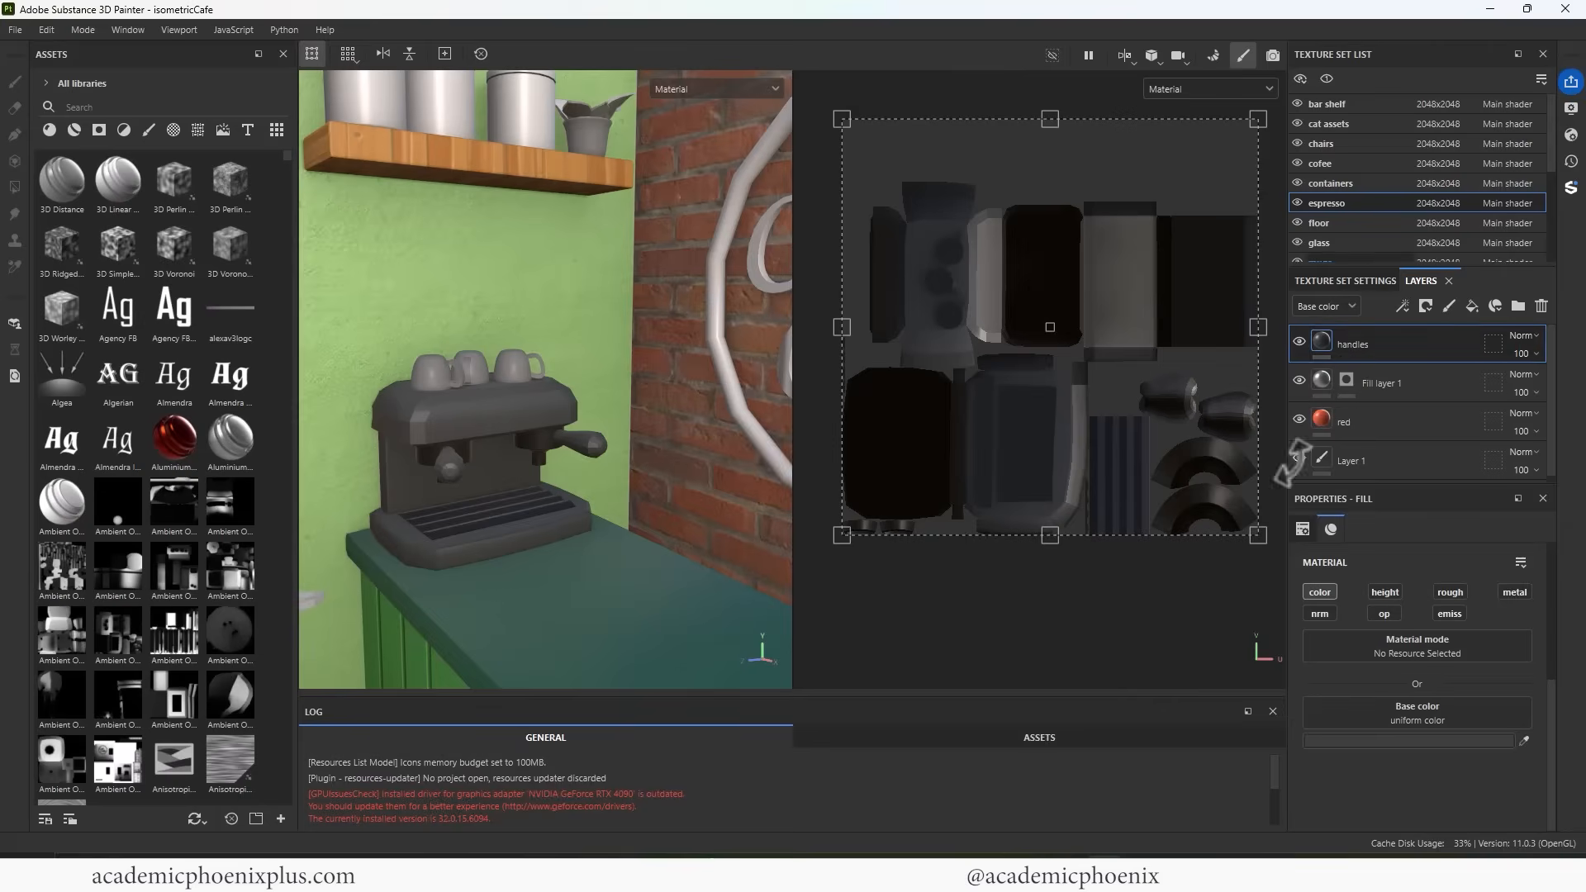
Add a black mask to the handles layer and reveal it only on the espresso machine's two handles
right_click(1376, 347)
click(1404, 48)
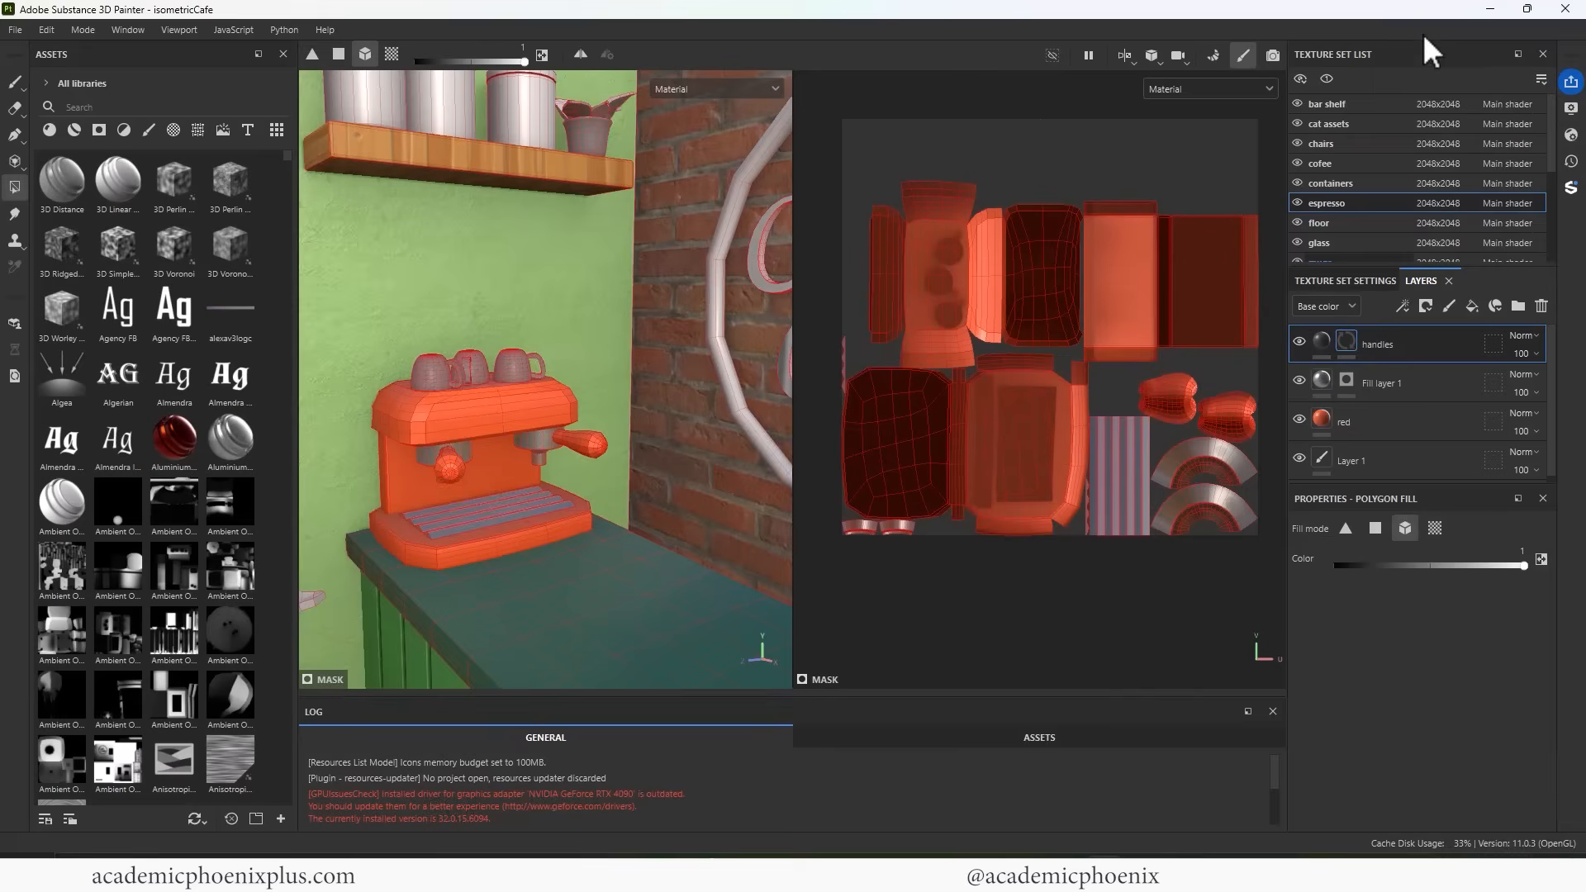
alt+drag(583, 482, 670, 416)
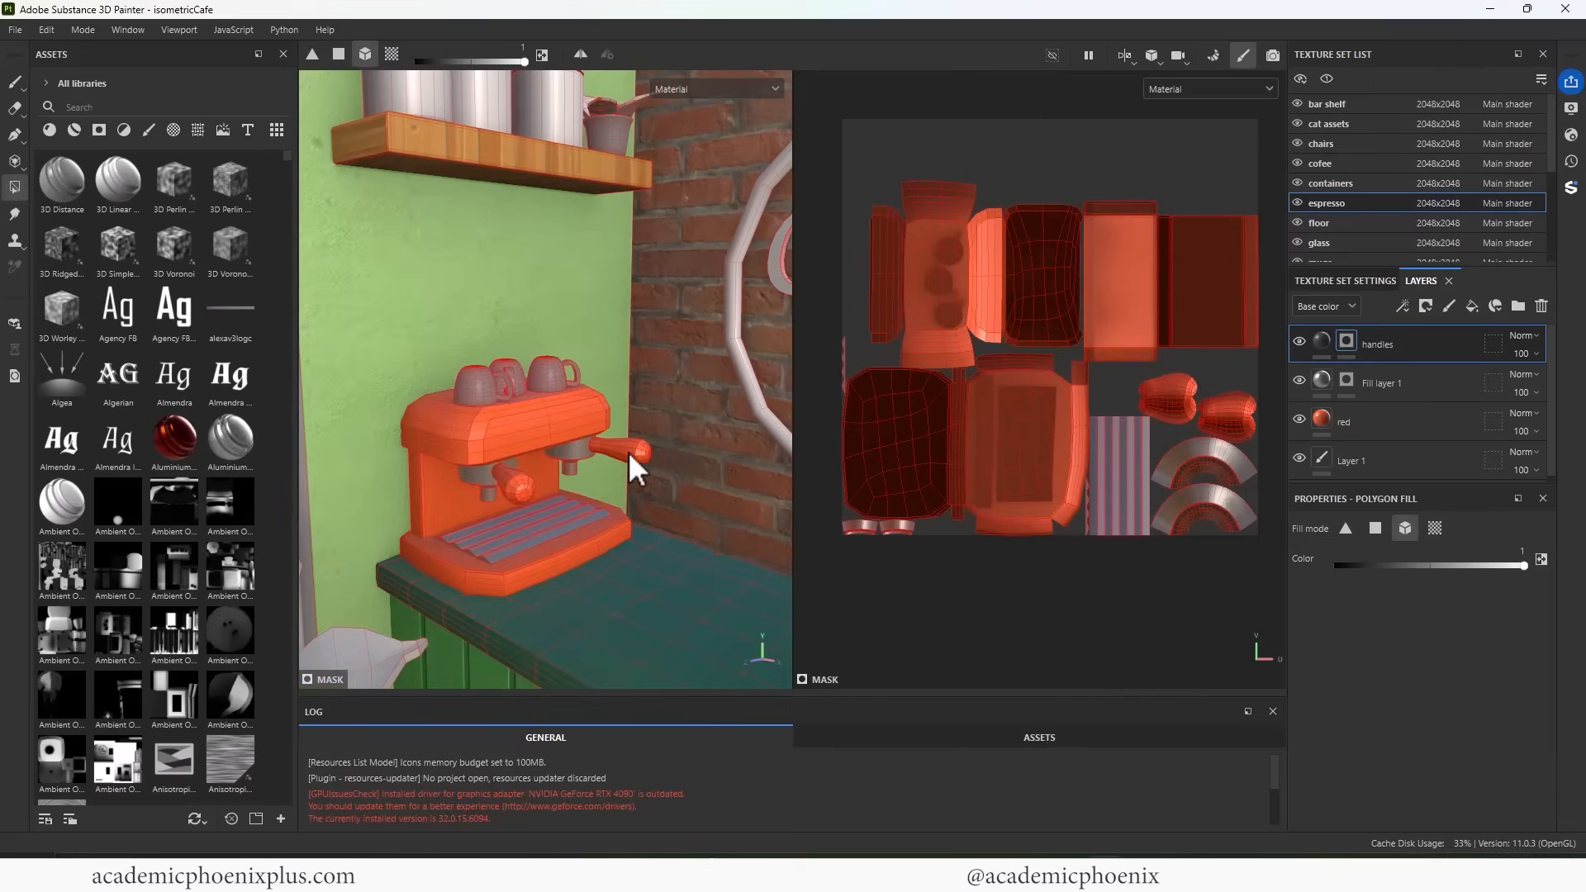
click(627, 451)
click(517, 484)
key(ctrl+z)
alt+drag(558, 517, 679, 450)
click(651, 474)
Enable the metallic channel on the red layer, set it to about 0.53 and shift its base color to red EB4626
click(1374, 417)
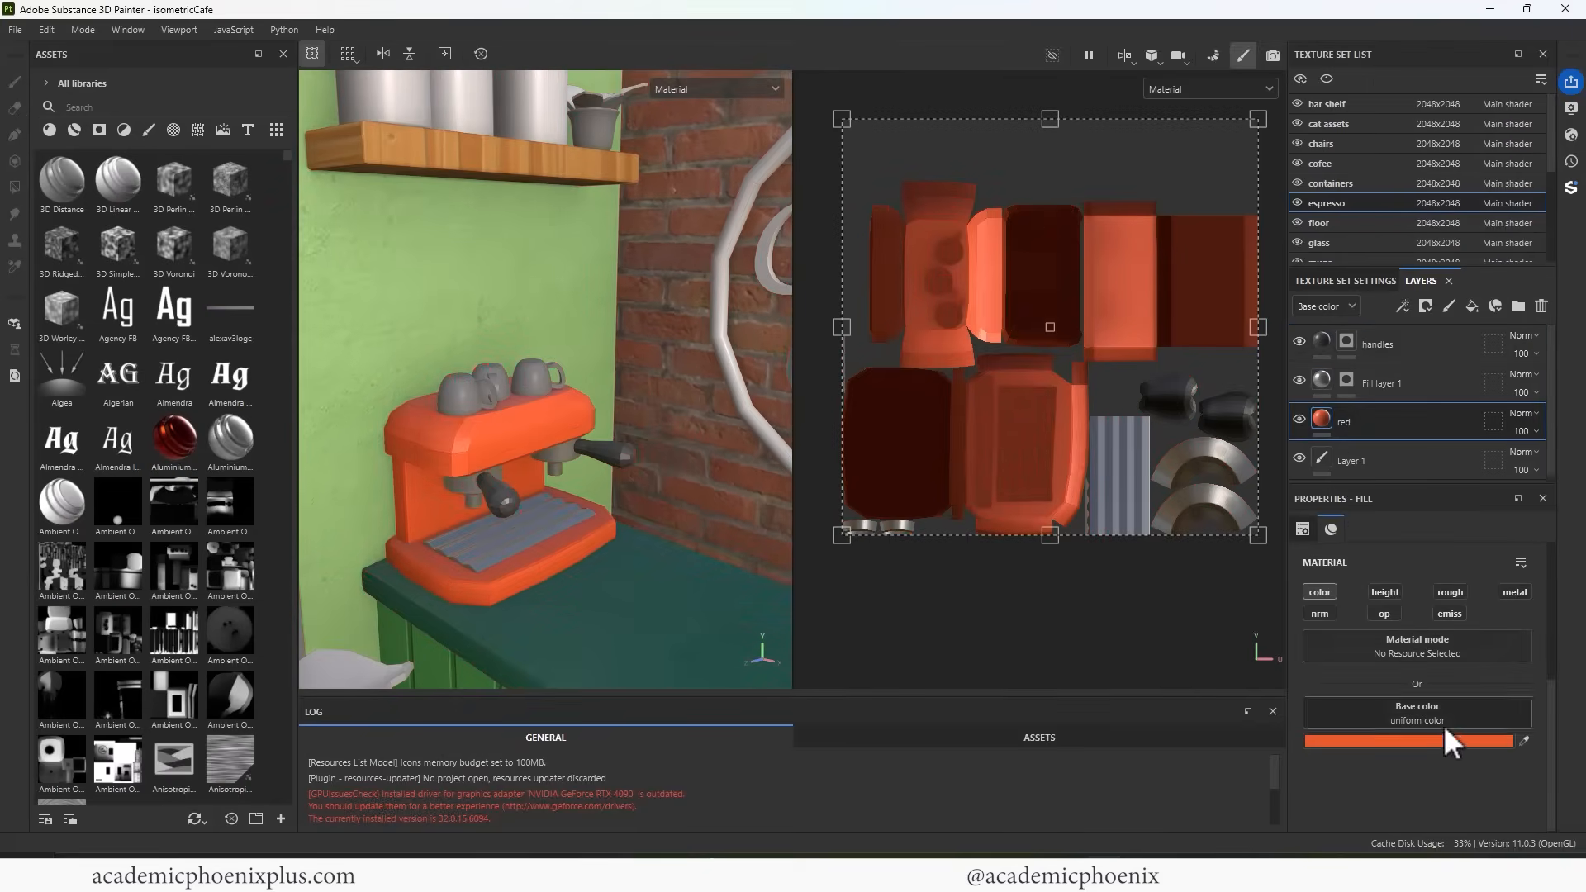
click(1515, 592)
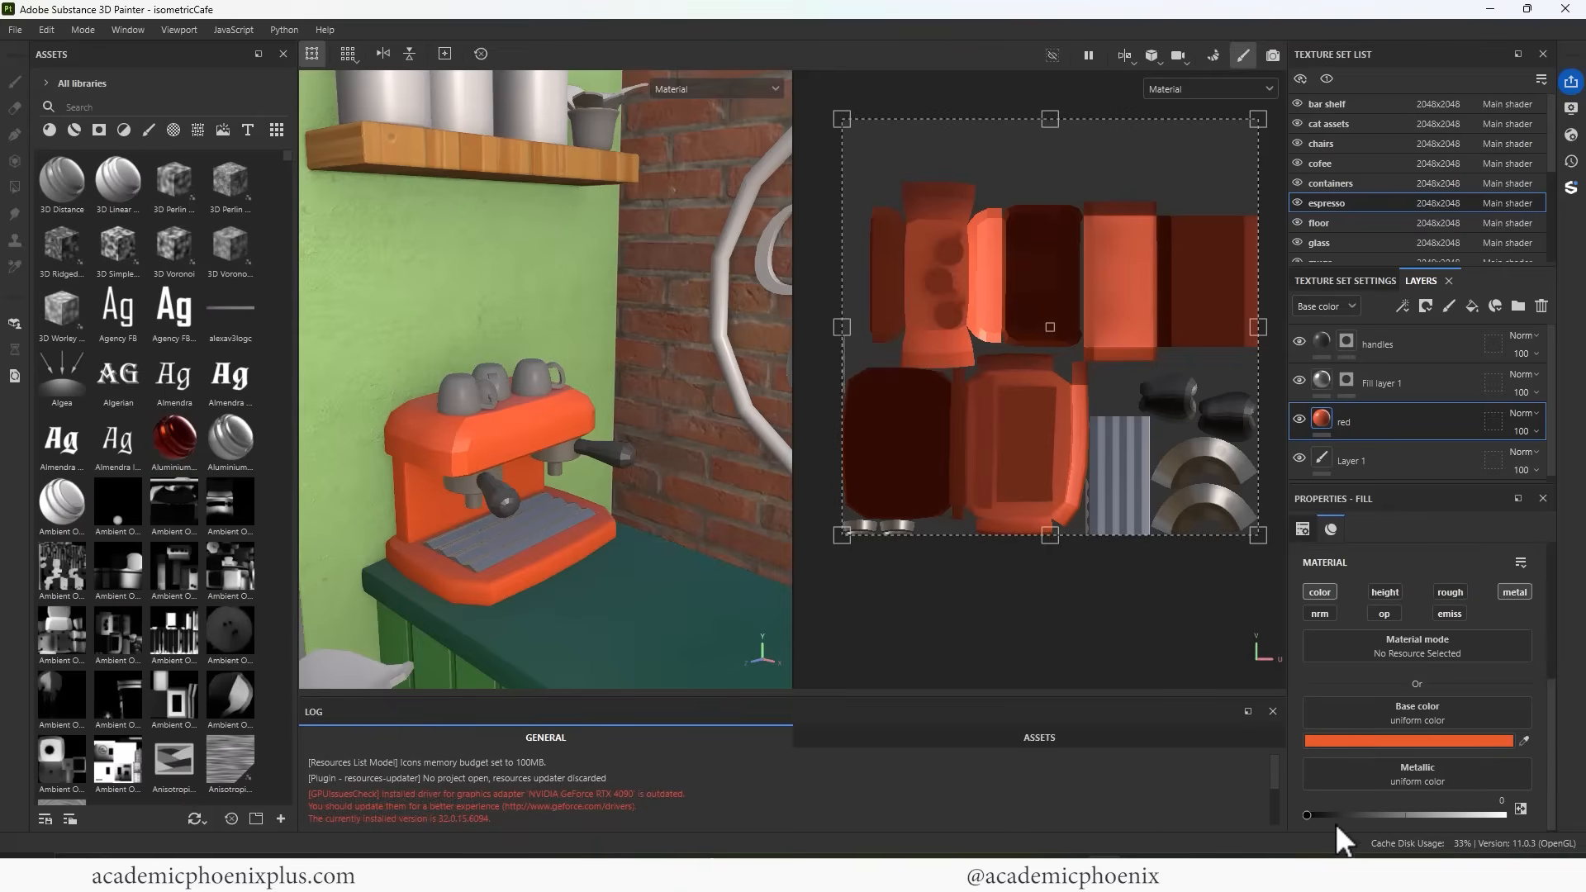
drag(1307, 815, 1423, 814)
alt+drag(611, 520, 658, 542)
alt+right_drag(658, 542, 654, 458)
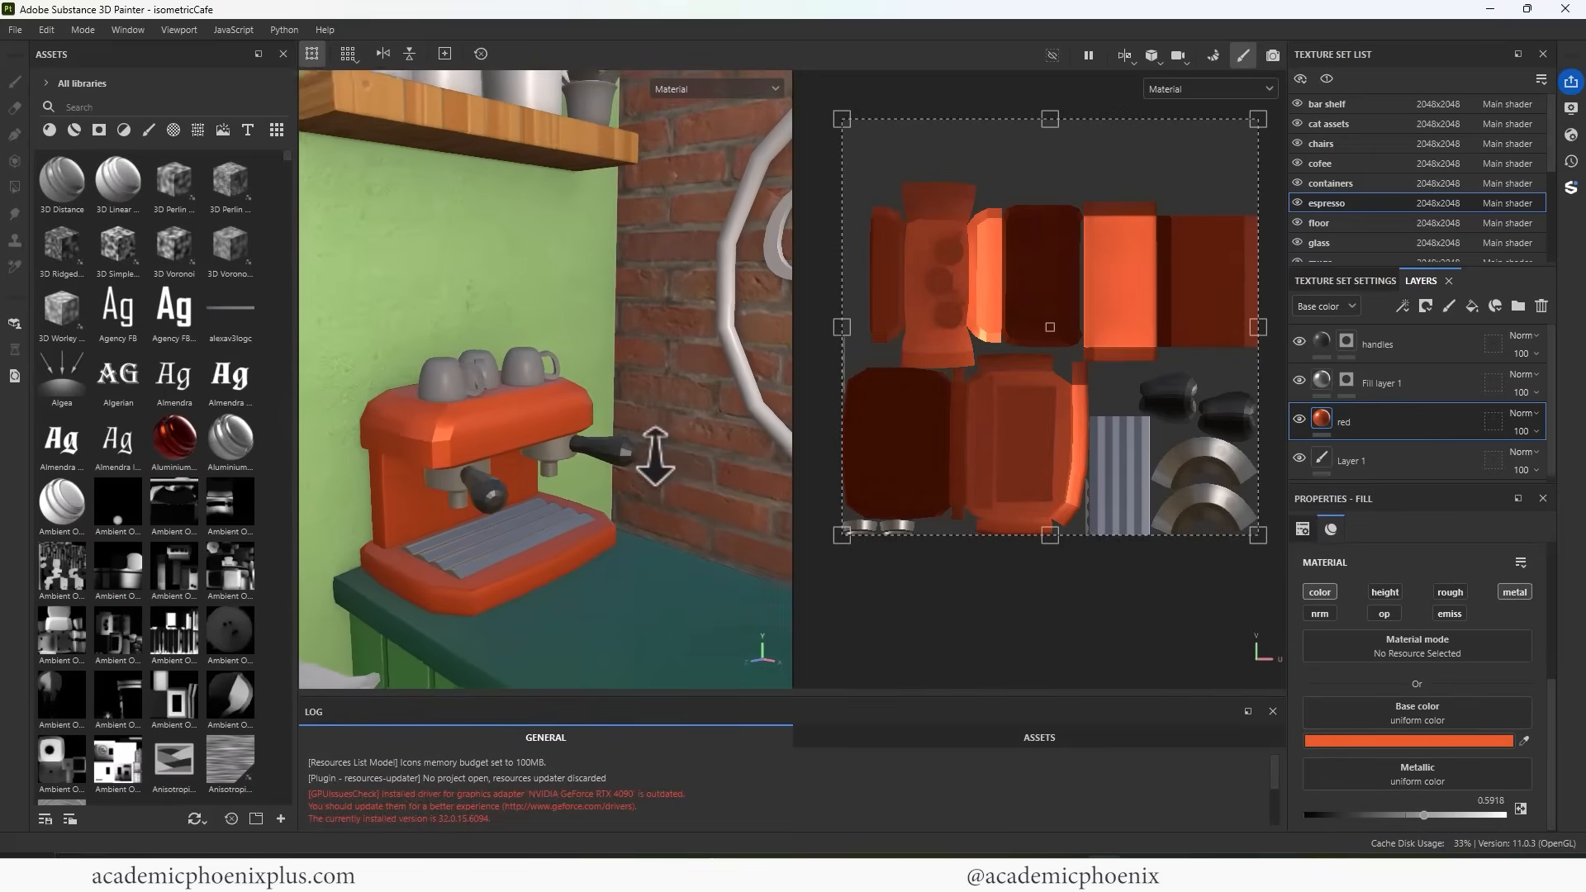
alt+drag(655, 458, 609, 450)
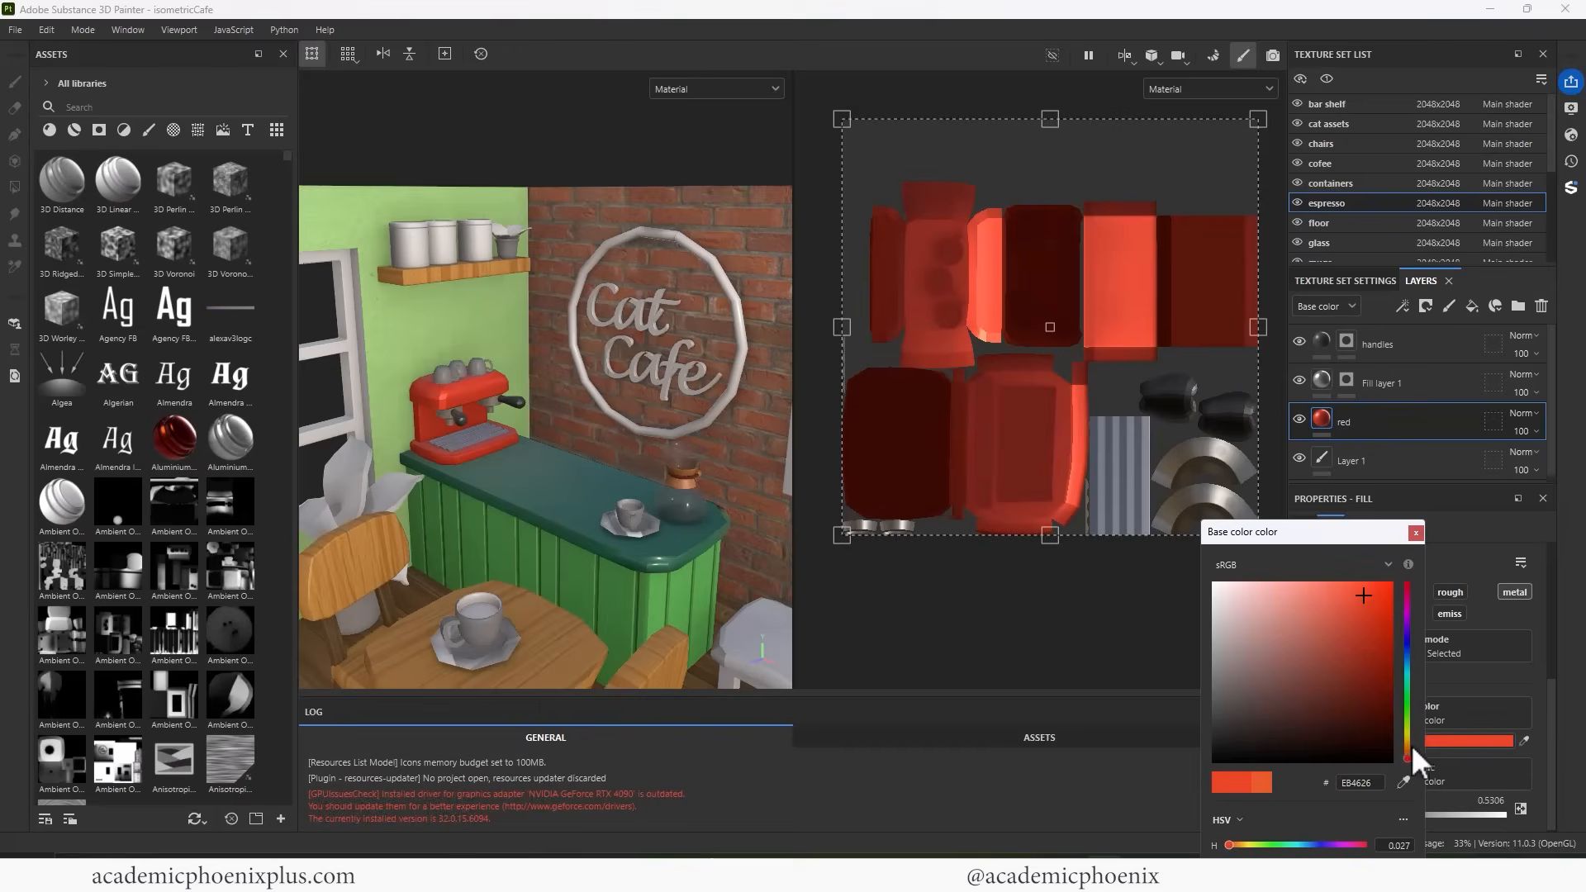
click(1416, 532)
Switch to the plant texture set and search the asset library for "plant"
alt+right_drag(588, 405, 526, 364)
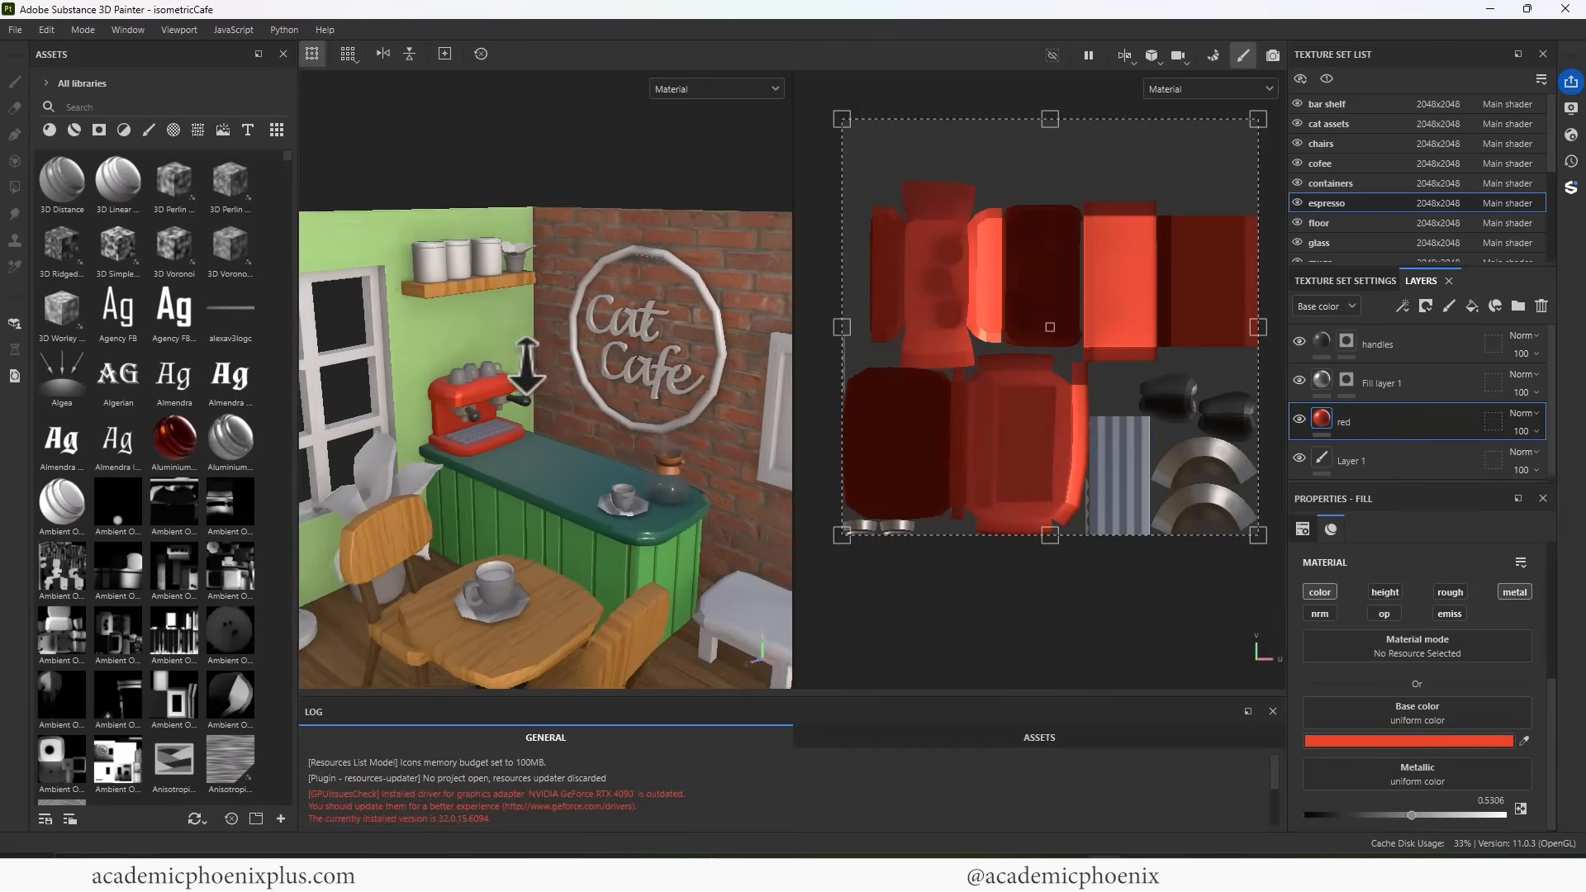
alt+drag(526, 364, 561, 464)
alt+middle_drag(619, 464, 570, 430)
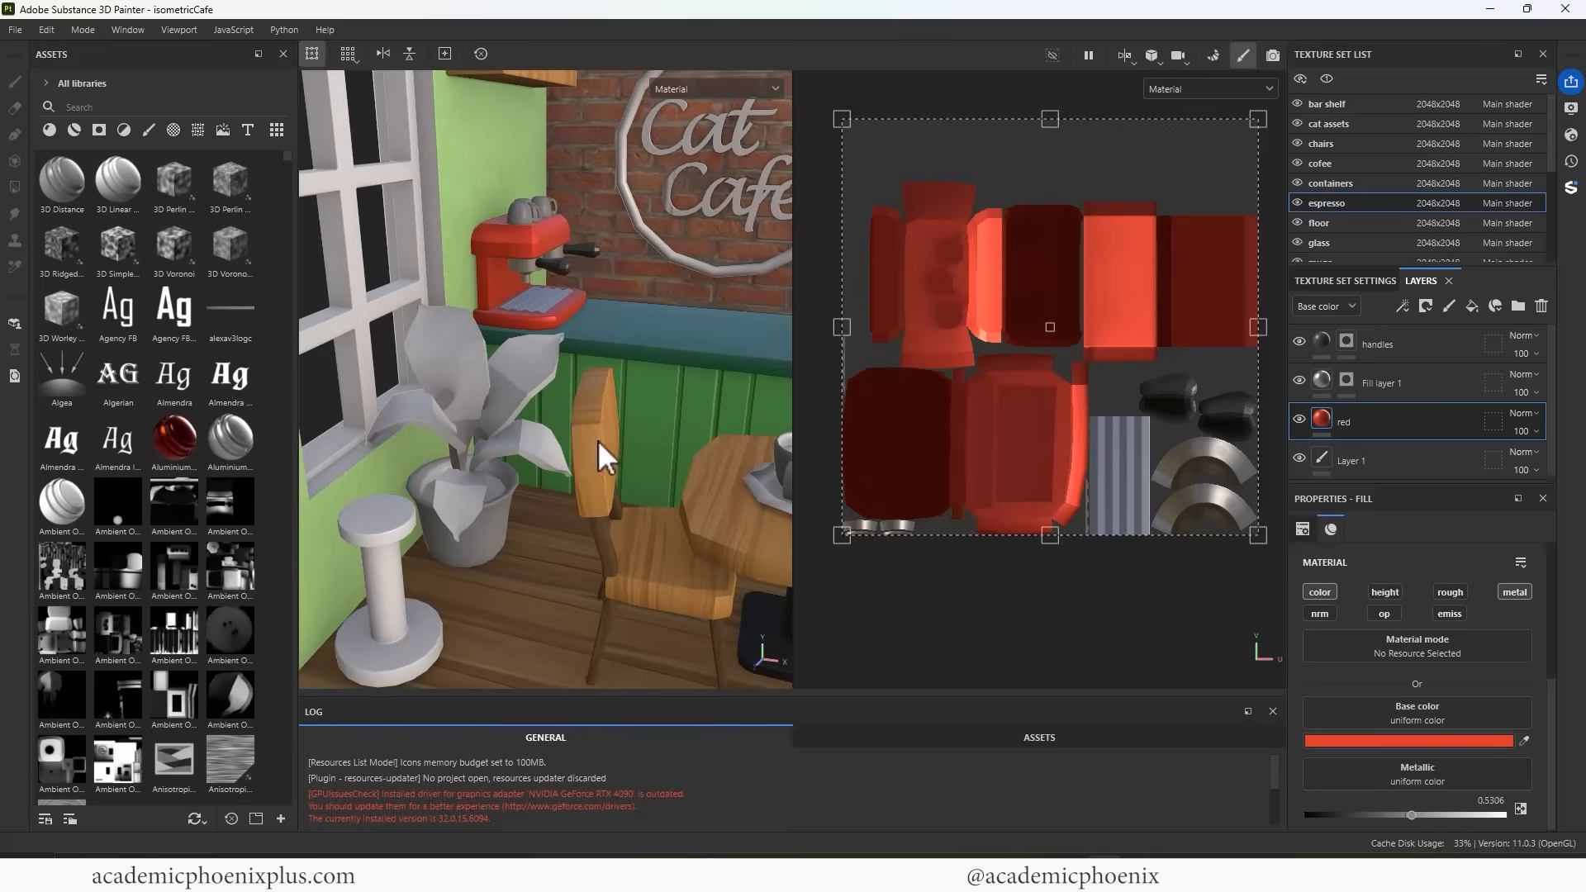
scroll(1551, 180, down, 1)
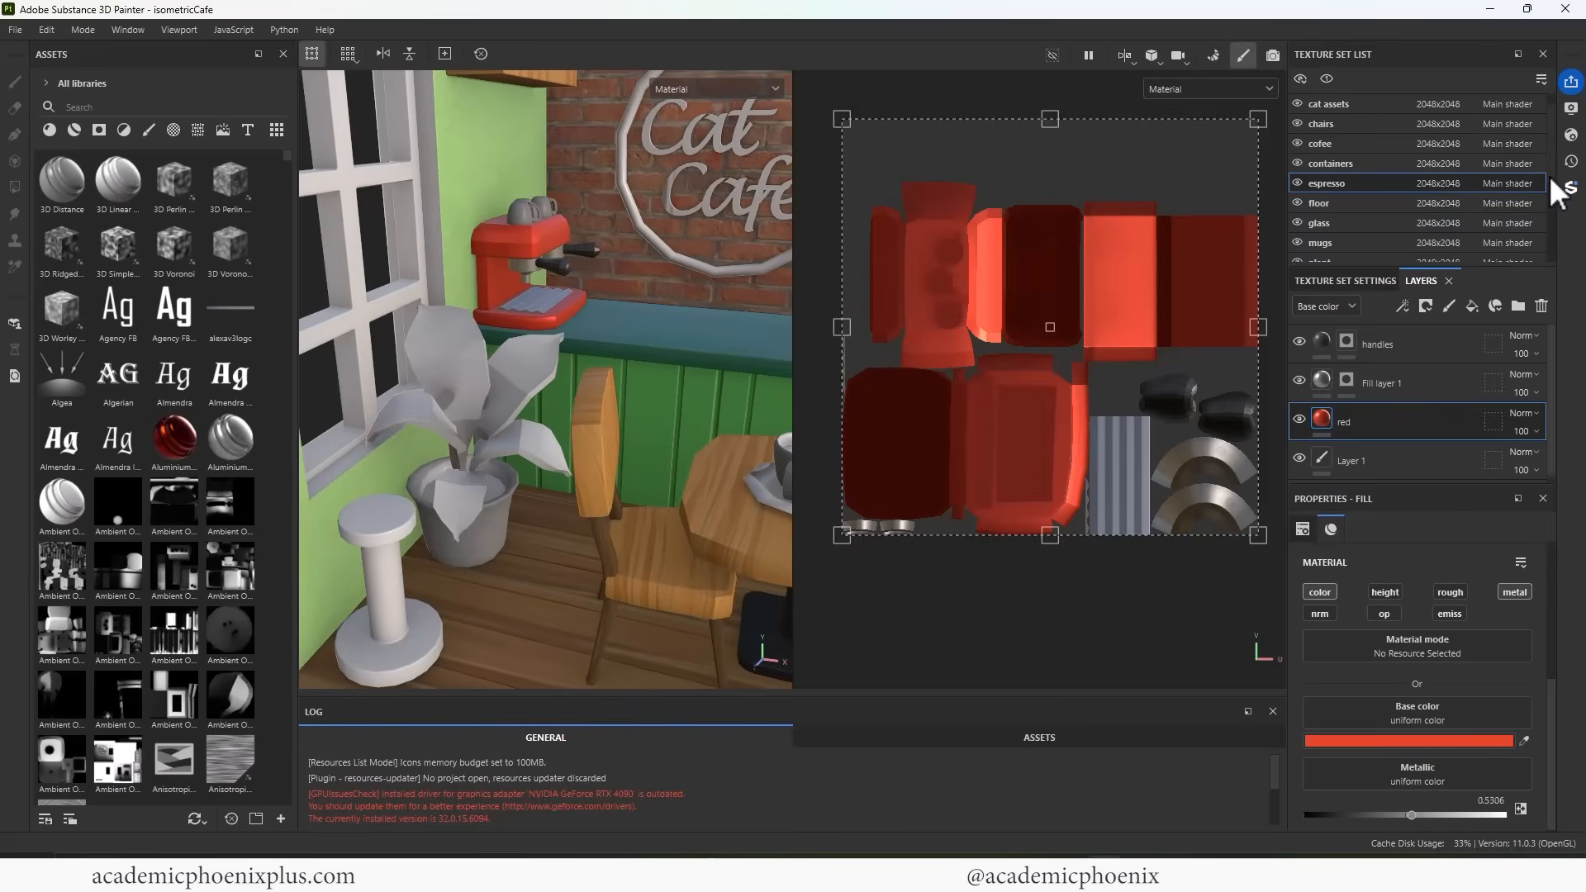
scroll(1536, 190, down, 3)
click(1363, 204)
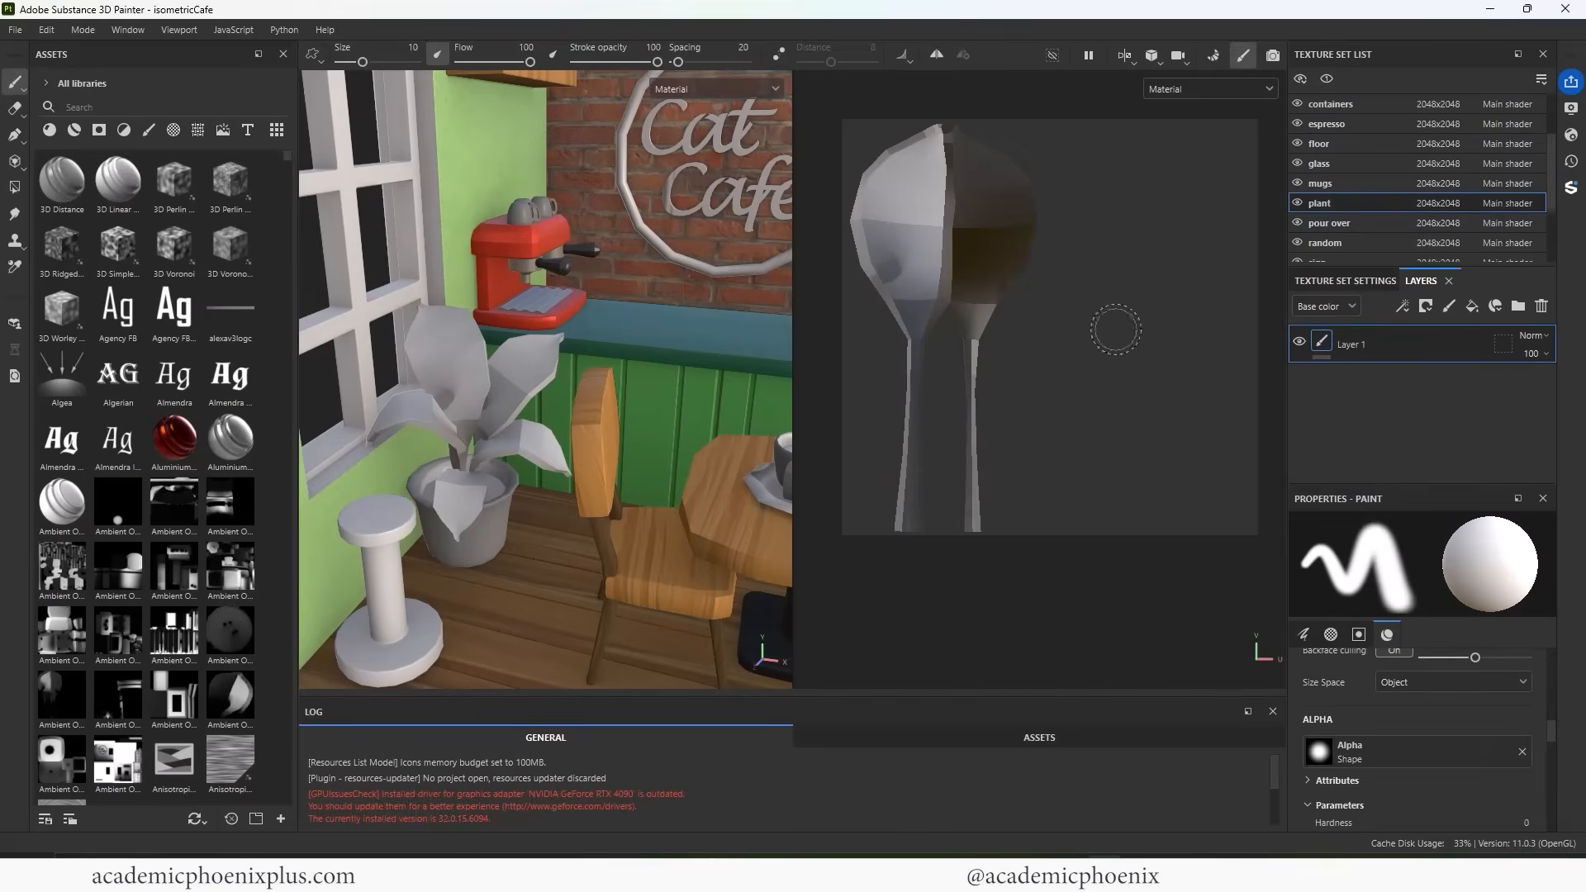
click(113, 118)
text(plan)
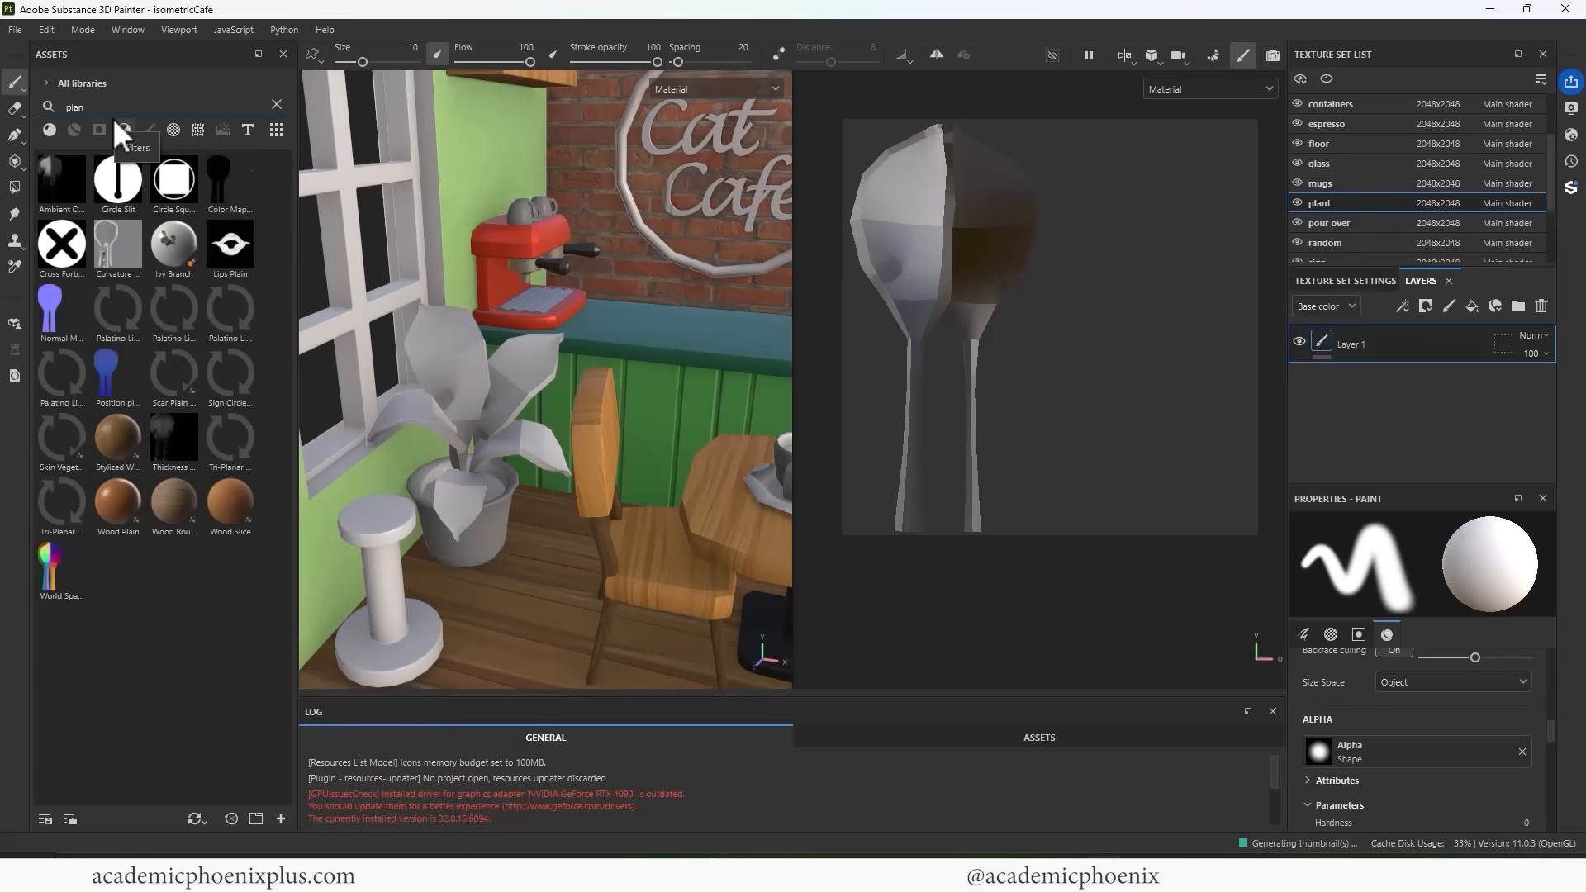
text(t)
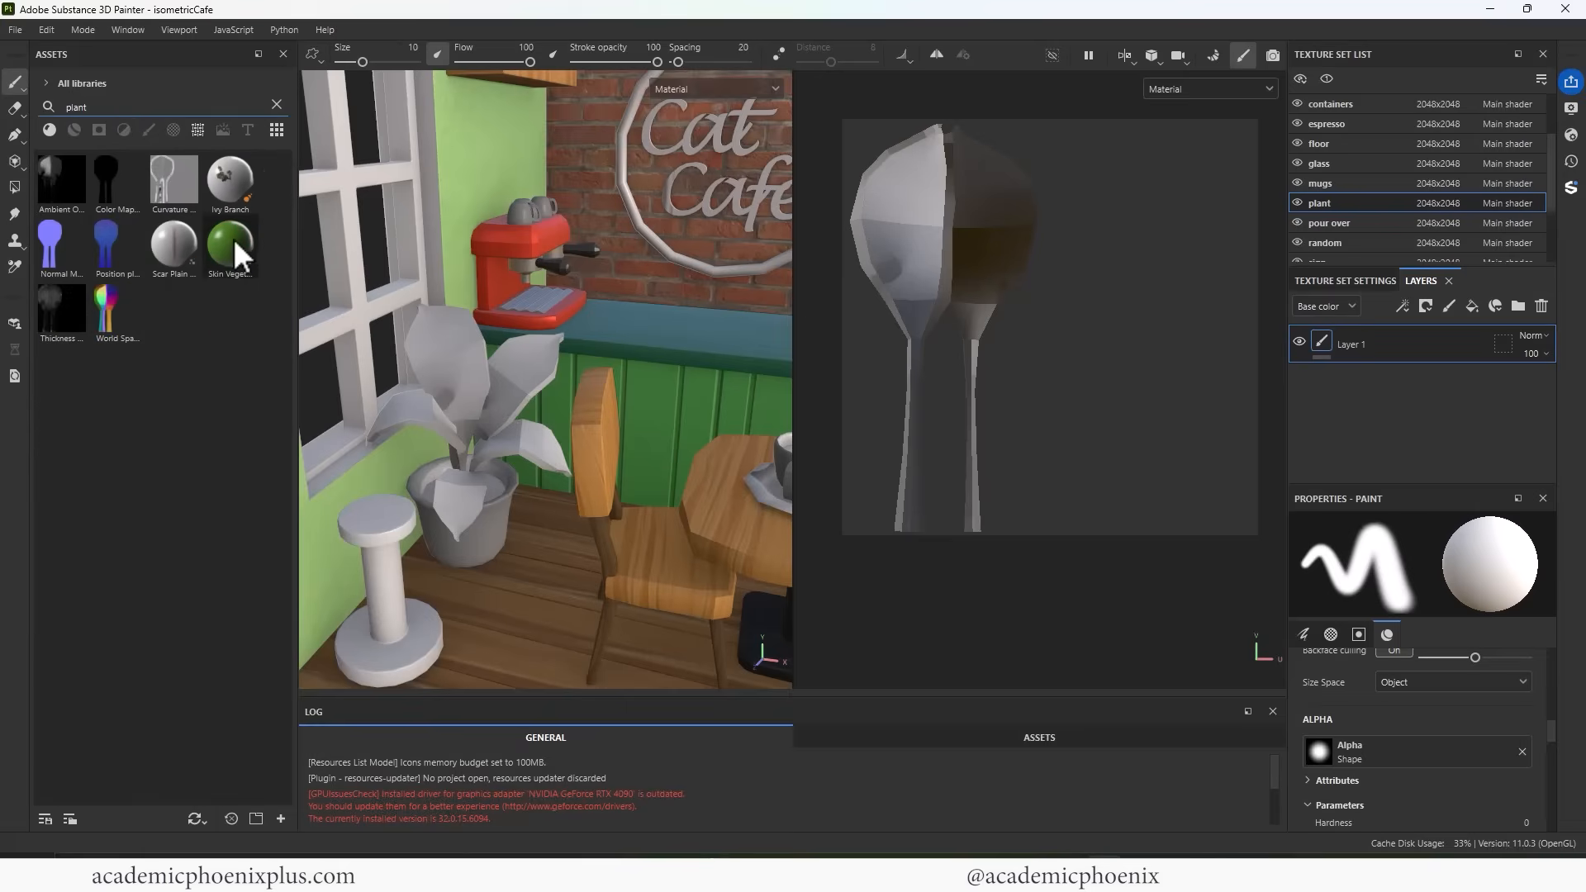
Apply the Skin Vegetation material to the plant's leaves and inspect them up close
drag(232, 241, 552, 412)
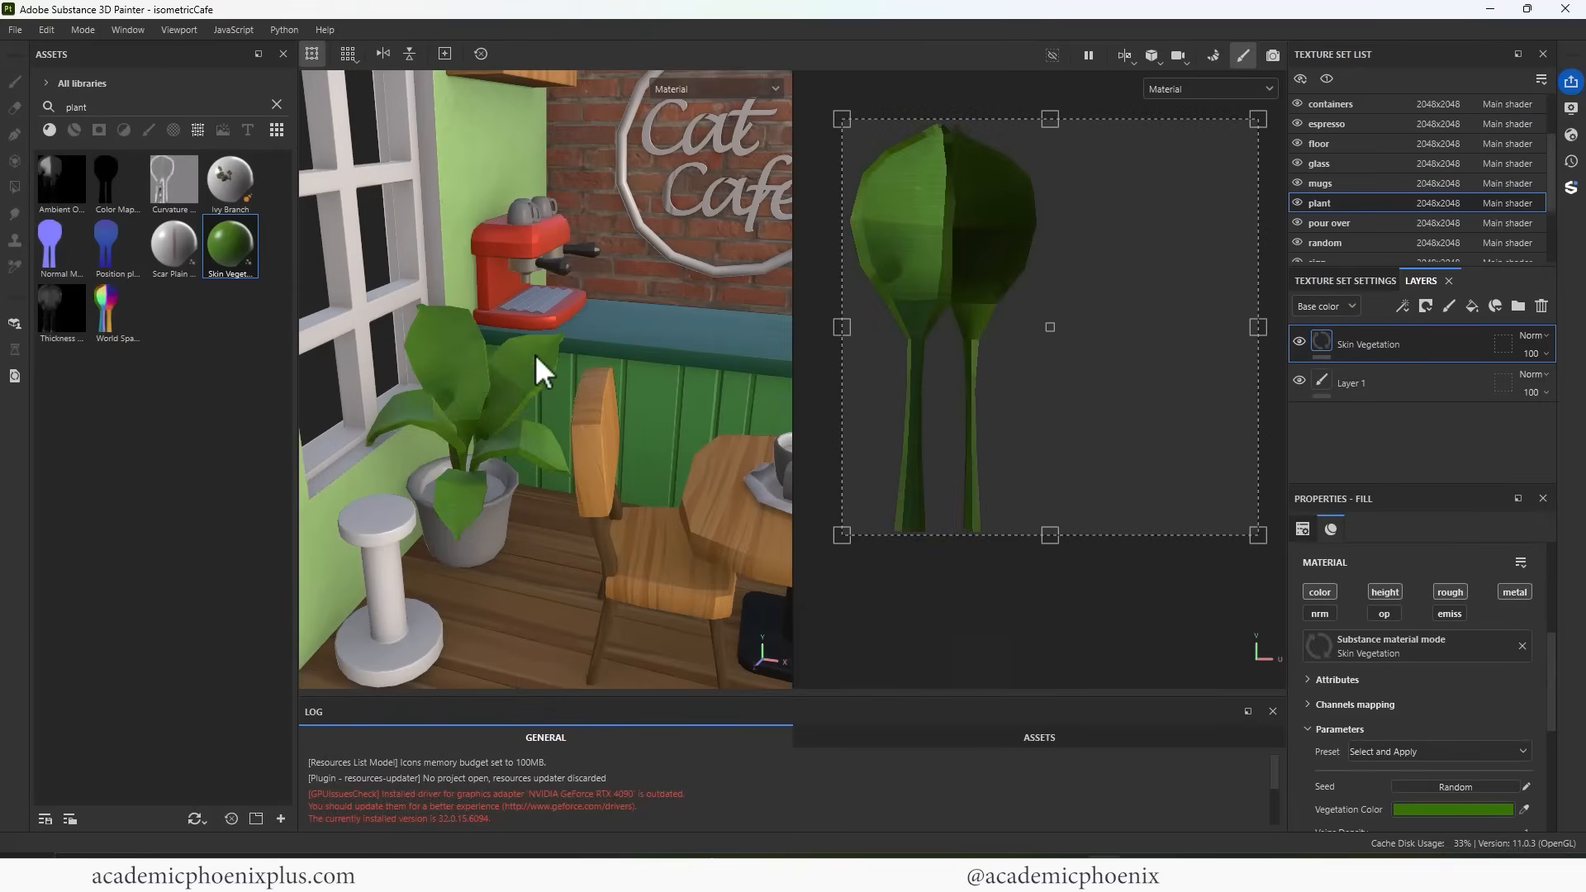
alt+right_drag(561, 376, 994, 375)
alt+middle_drag(621, 415, 807, 410)
alt+right_drag(653, 400, 512, 360)
alt+drag(694, 371, 726, 379)
alt+right_drag(661, 388, 719, 396)
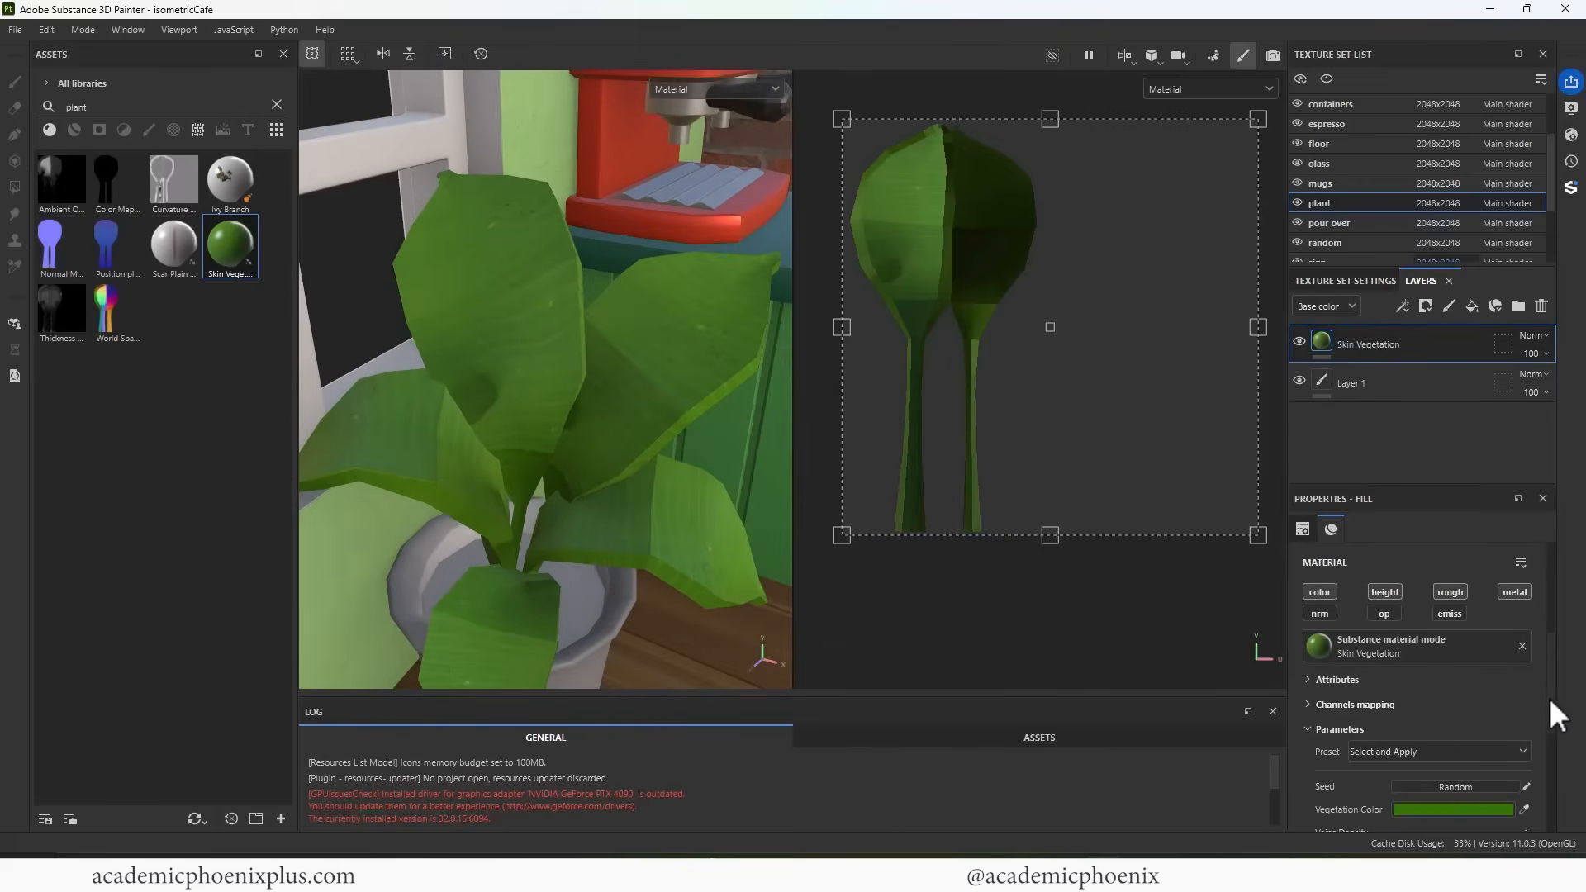
Set the Skin Vegetation layer's vegetation roughness to 0.25 and color variation to 1, and adjust its height variation
drag(1548, 697, 1558, 753)
click(1343, 711)
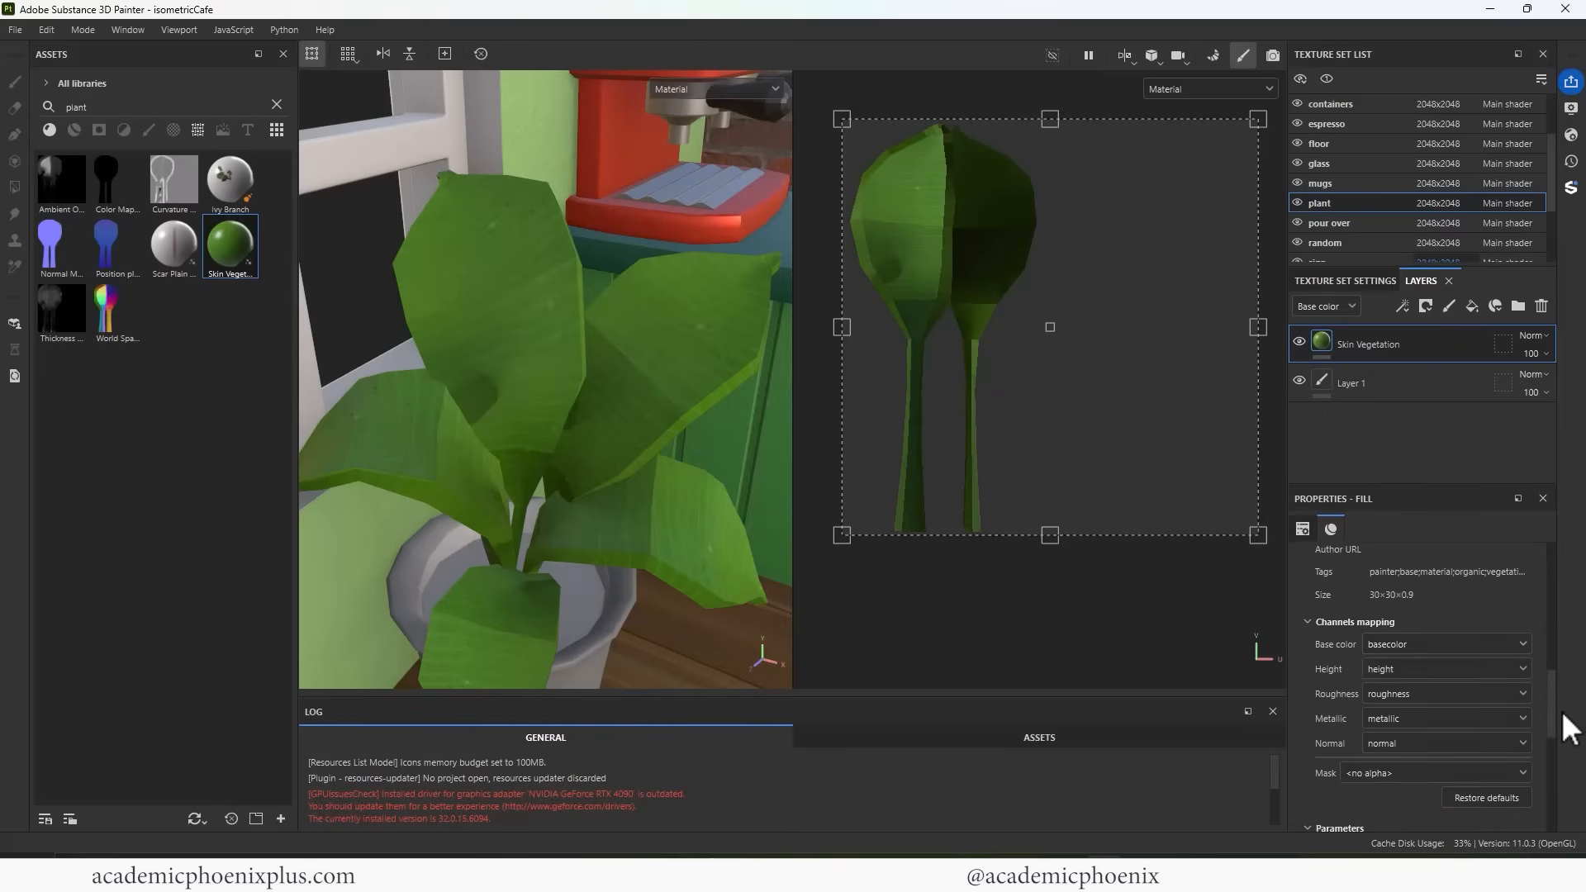
drag(1566, 718, 1563, 776)
drag(1387, 635, 1372, 637)
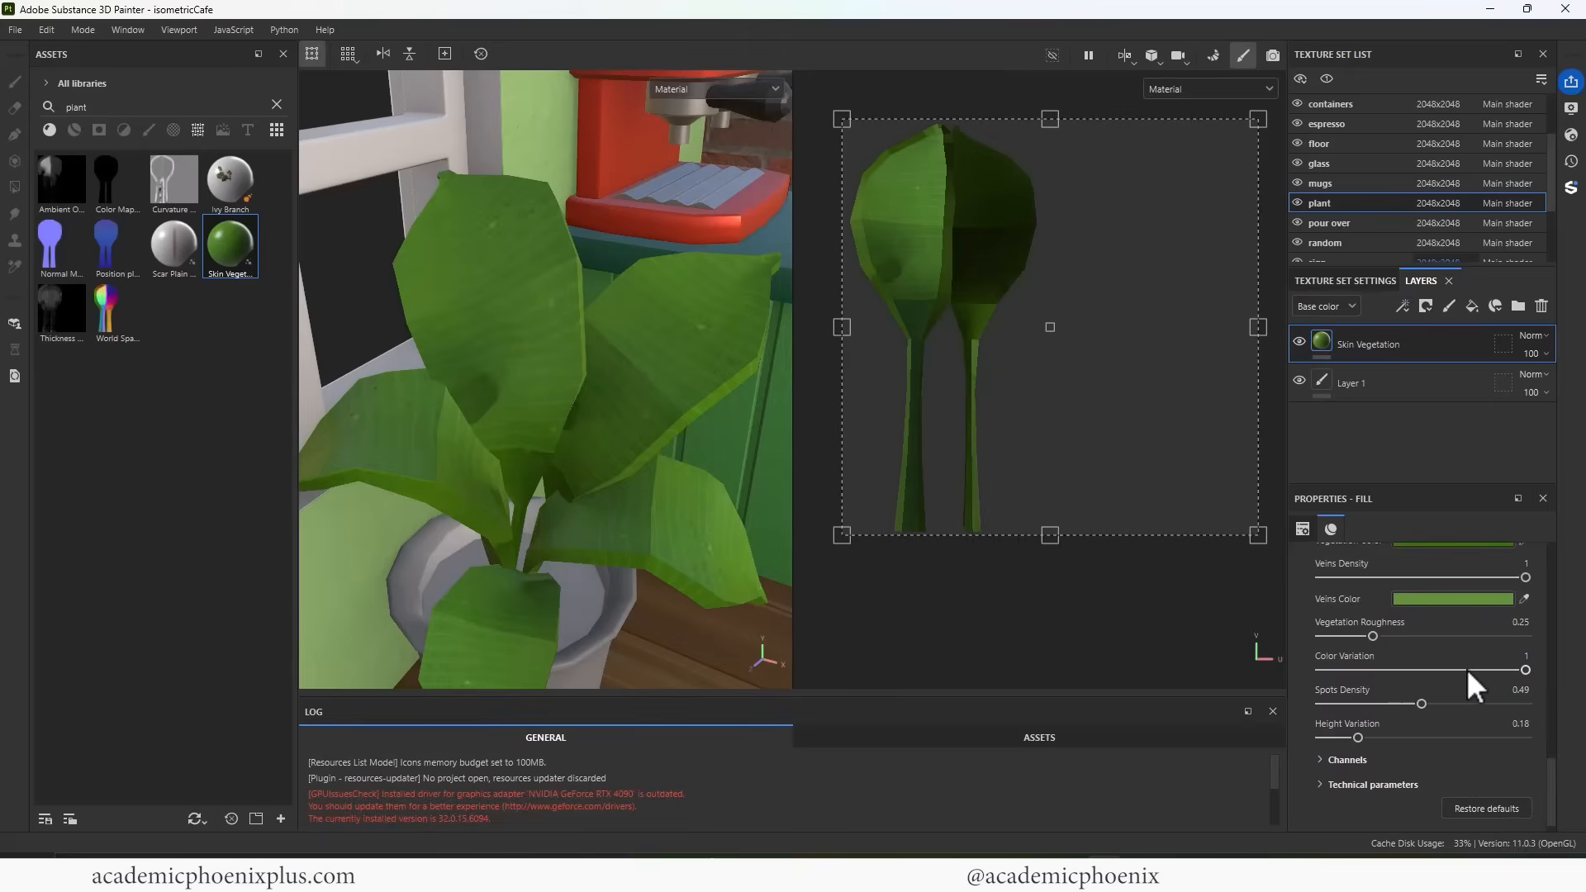
drag(1465, 669, 1558, 665)
mouse_move(1392, 736)
mouse_down()
mouse_move(1438, 736)
mouse_move(1387, 736)
mouse_up()
Examine the Skin Vegetation material's channel switches and technical parameters
click(1347, 760)
scroll(1551, 780, down, 3)
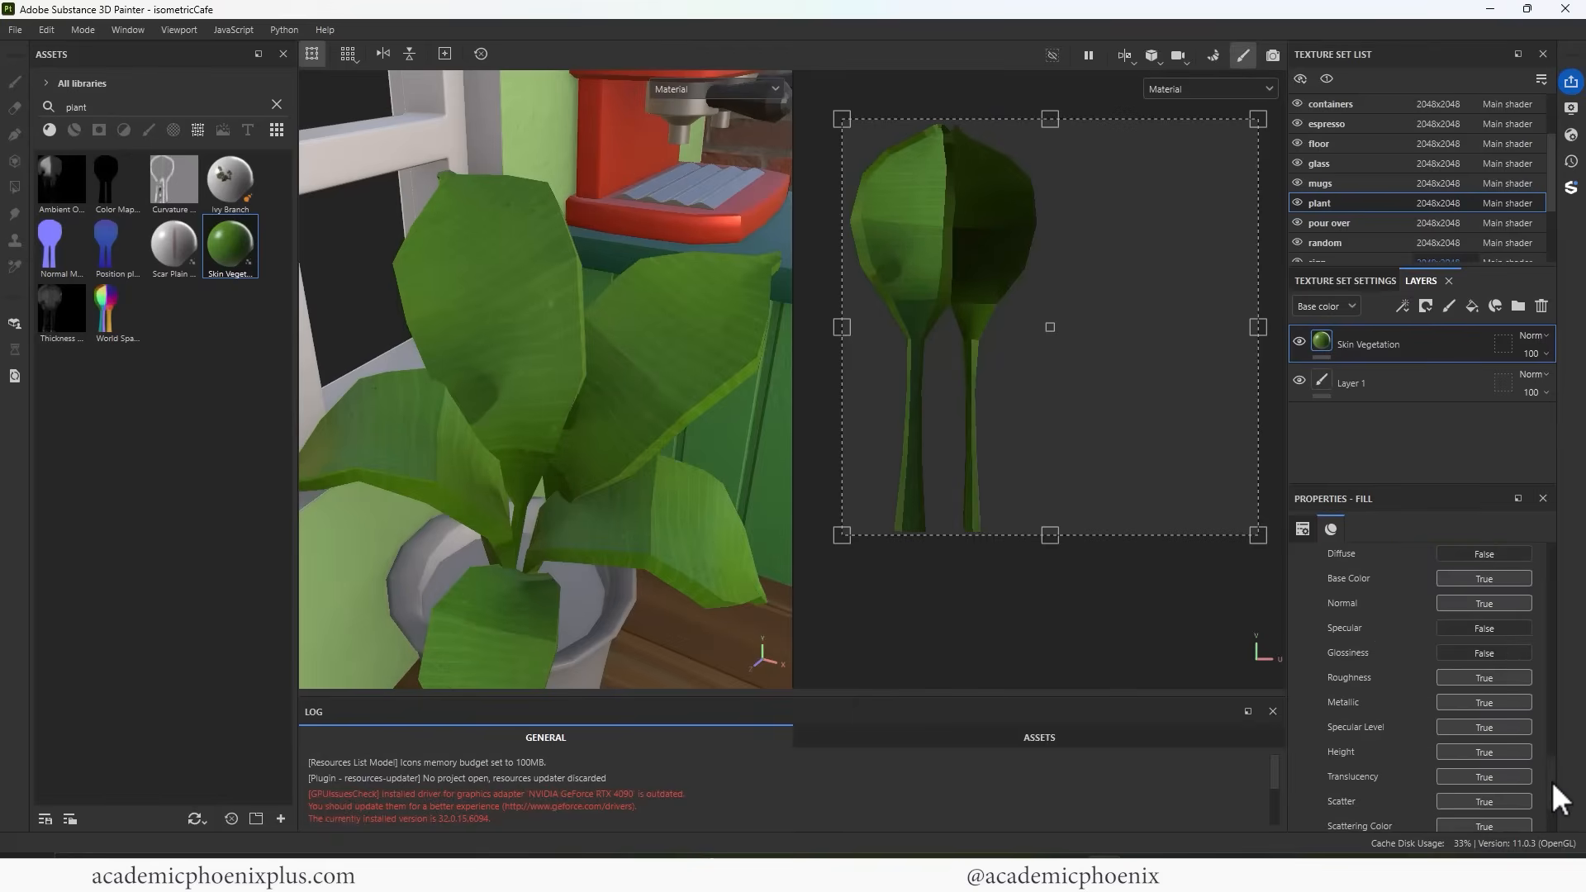
drag(1551, 798, 1551, 825)
click(1396, 767)
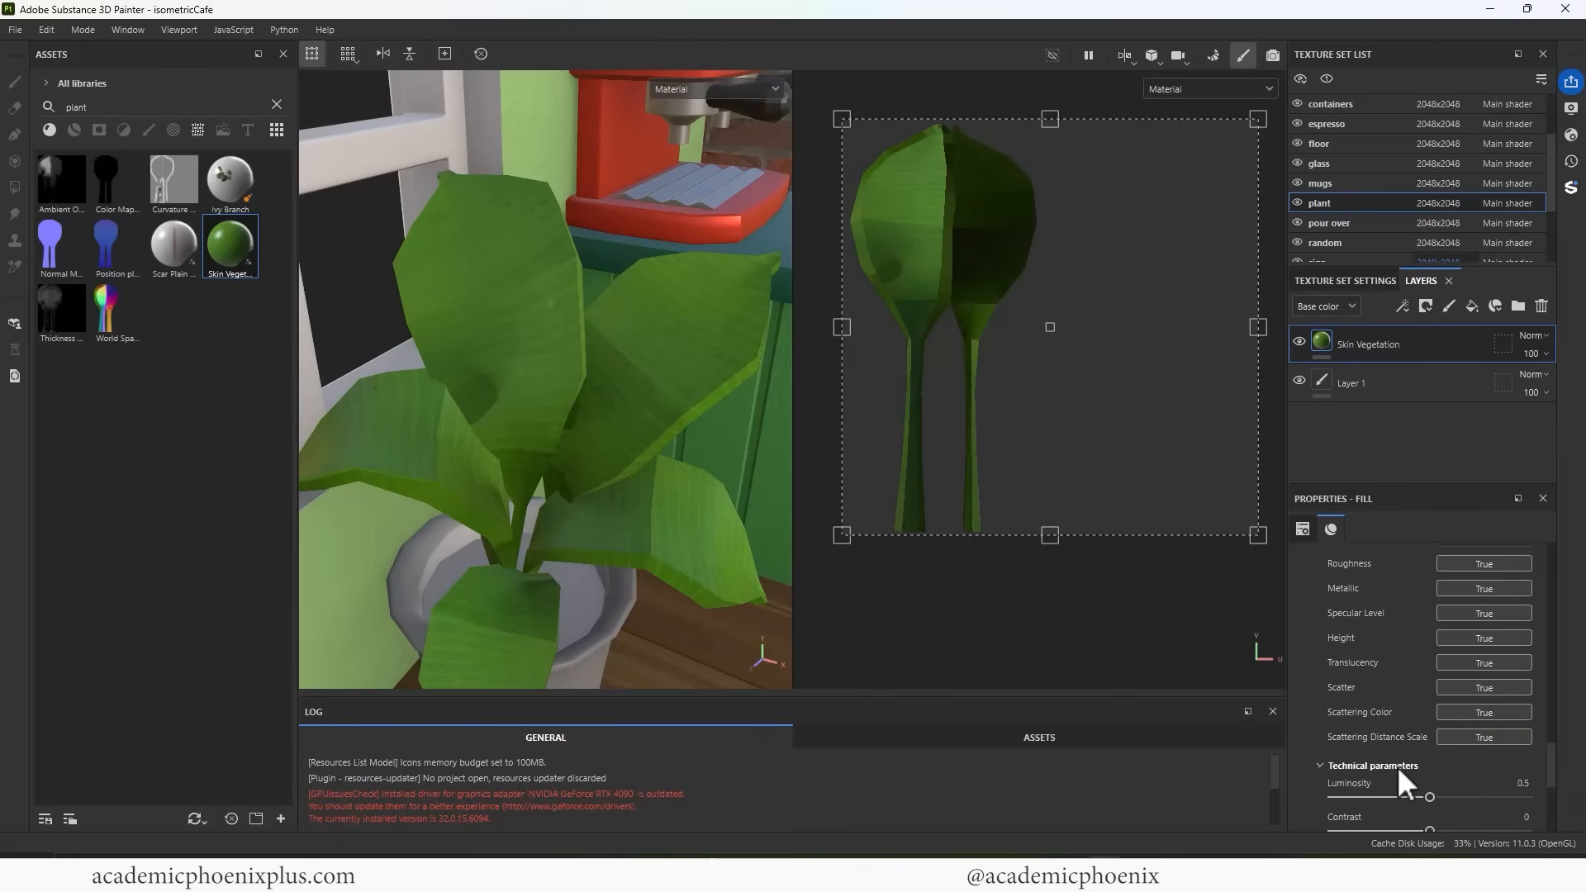
scroll(1563, 776, down, 3)
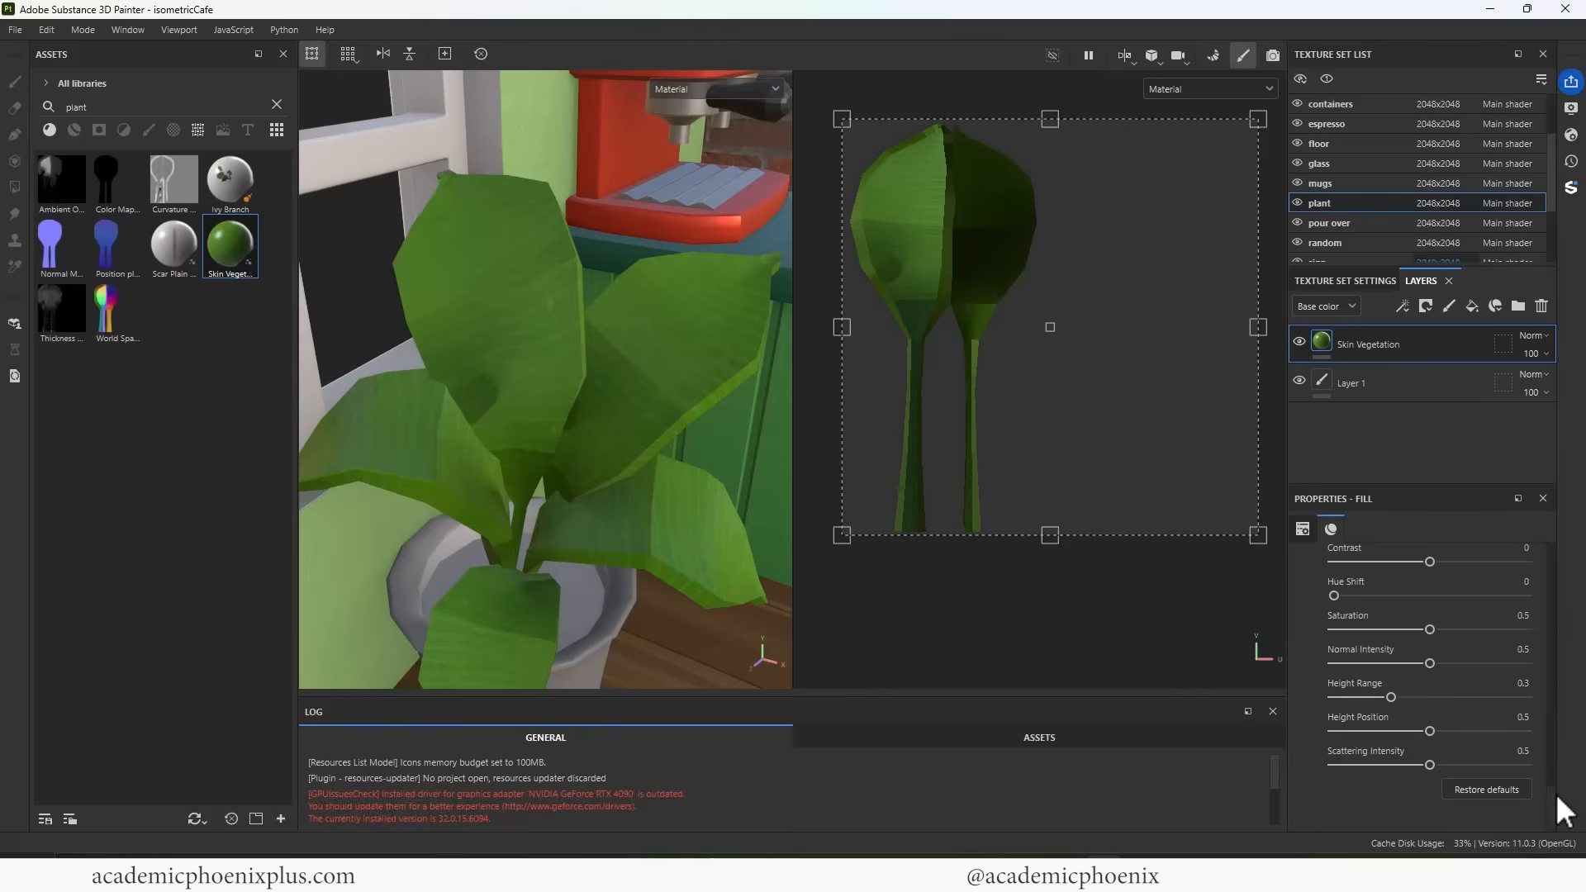
scroll(1561, 805, up, 15)
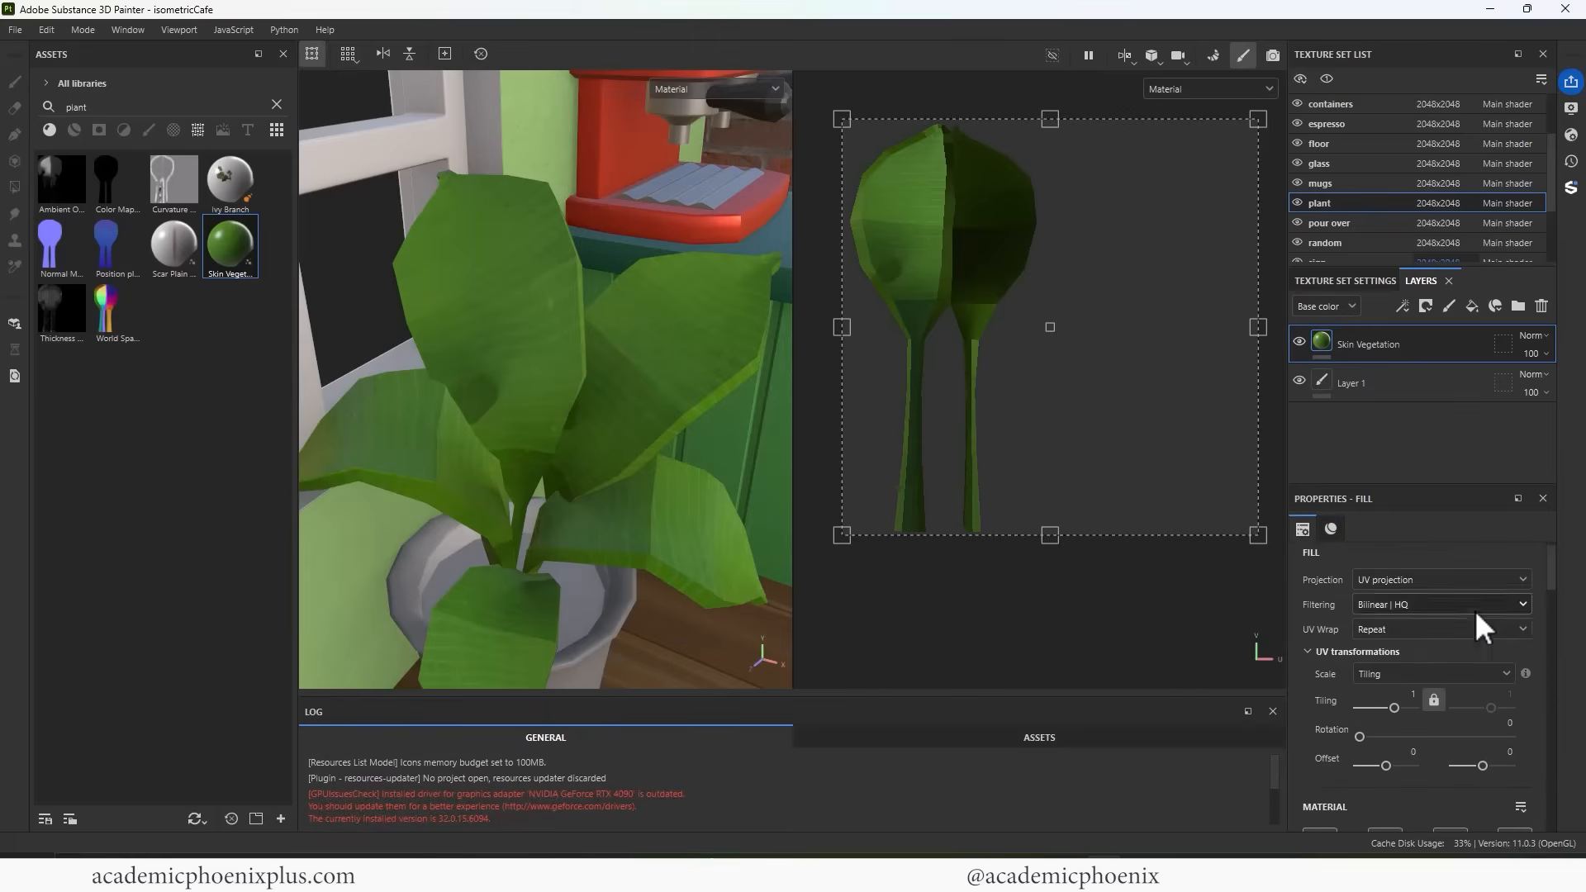
Rotate the Skin Vegetation layer's UV projection to about 77.57 degrees
drag(1361, 735, 1394, 735)
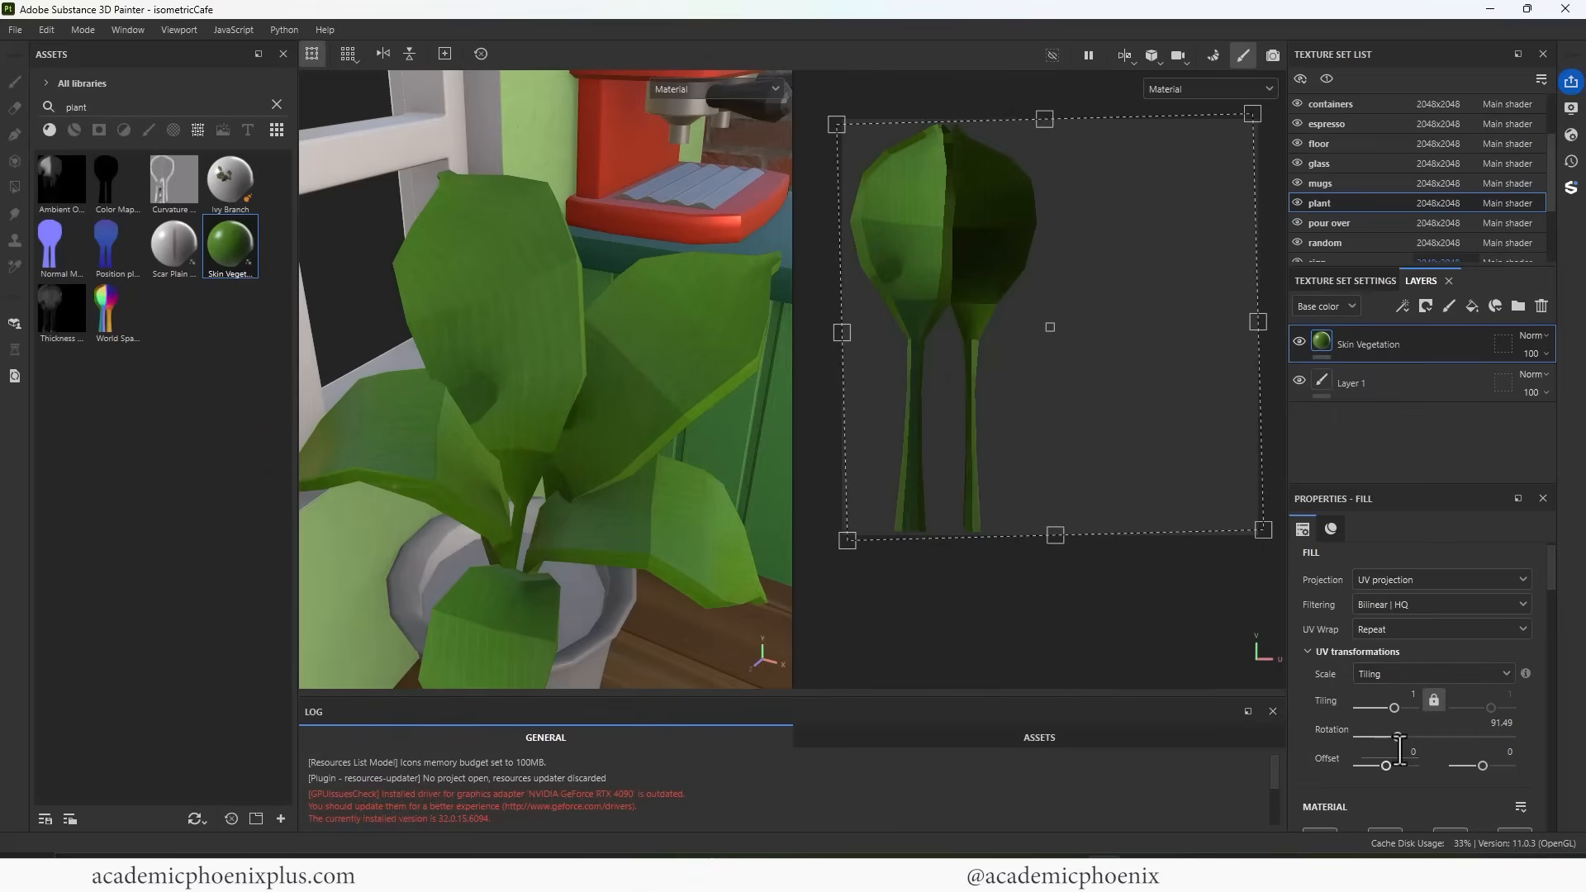
drag(1394, 732, 1395, 730)
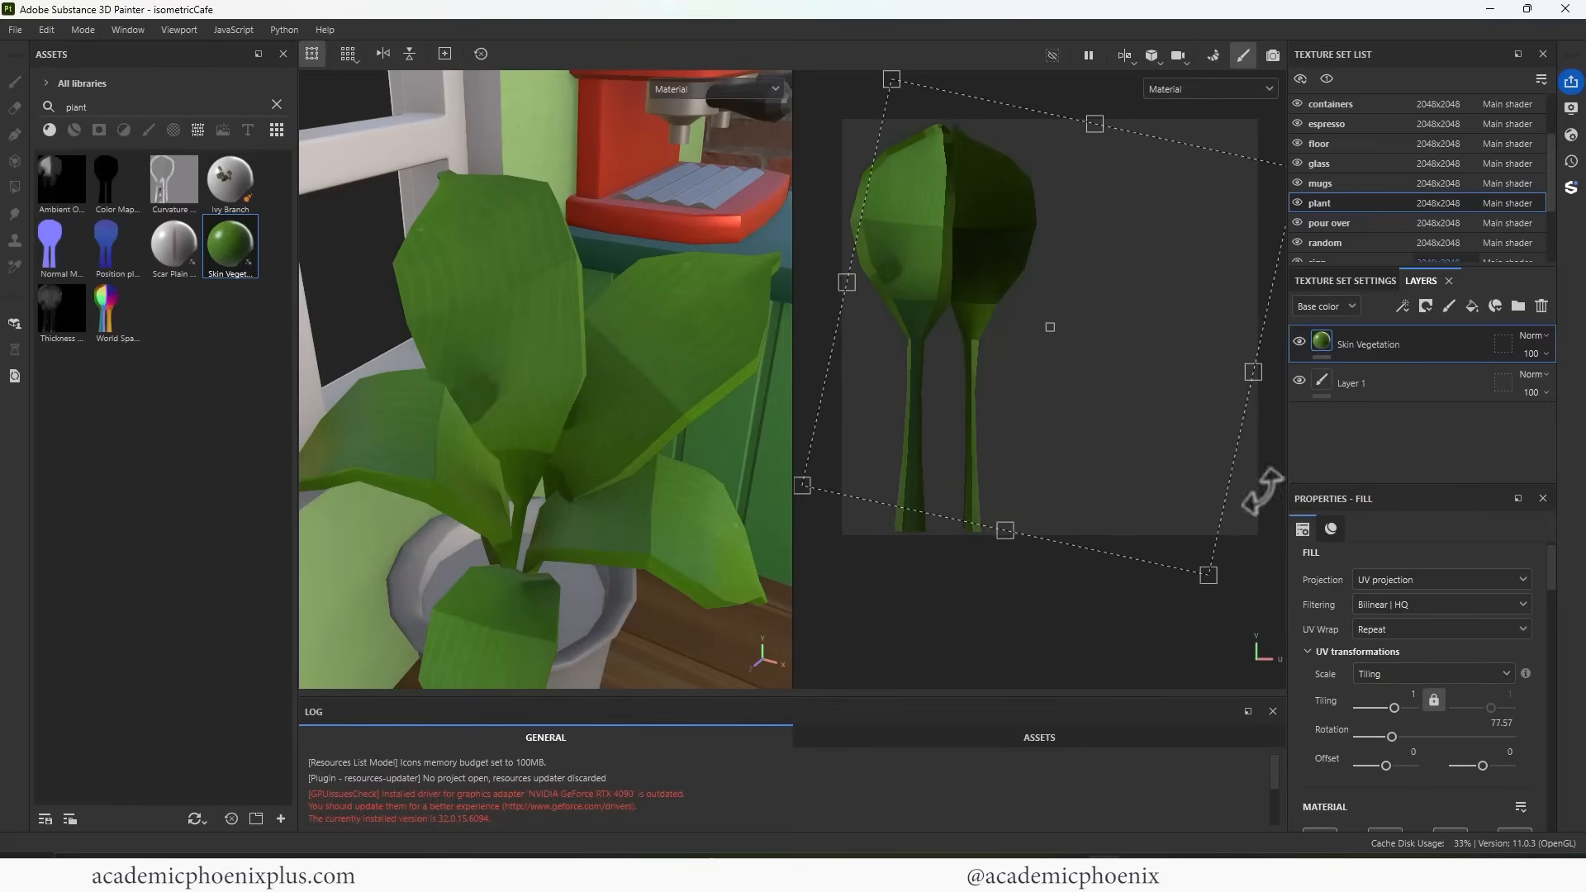
right_click(1399, 341)
click(1331, 447)
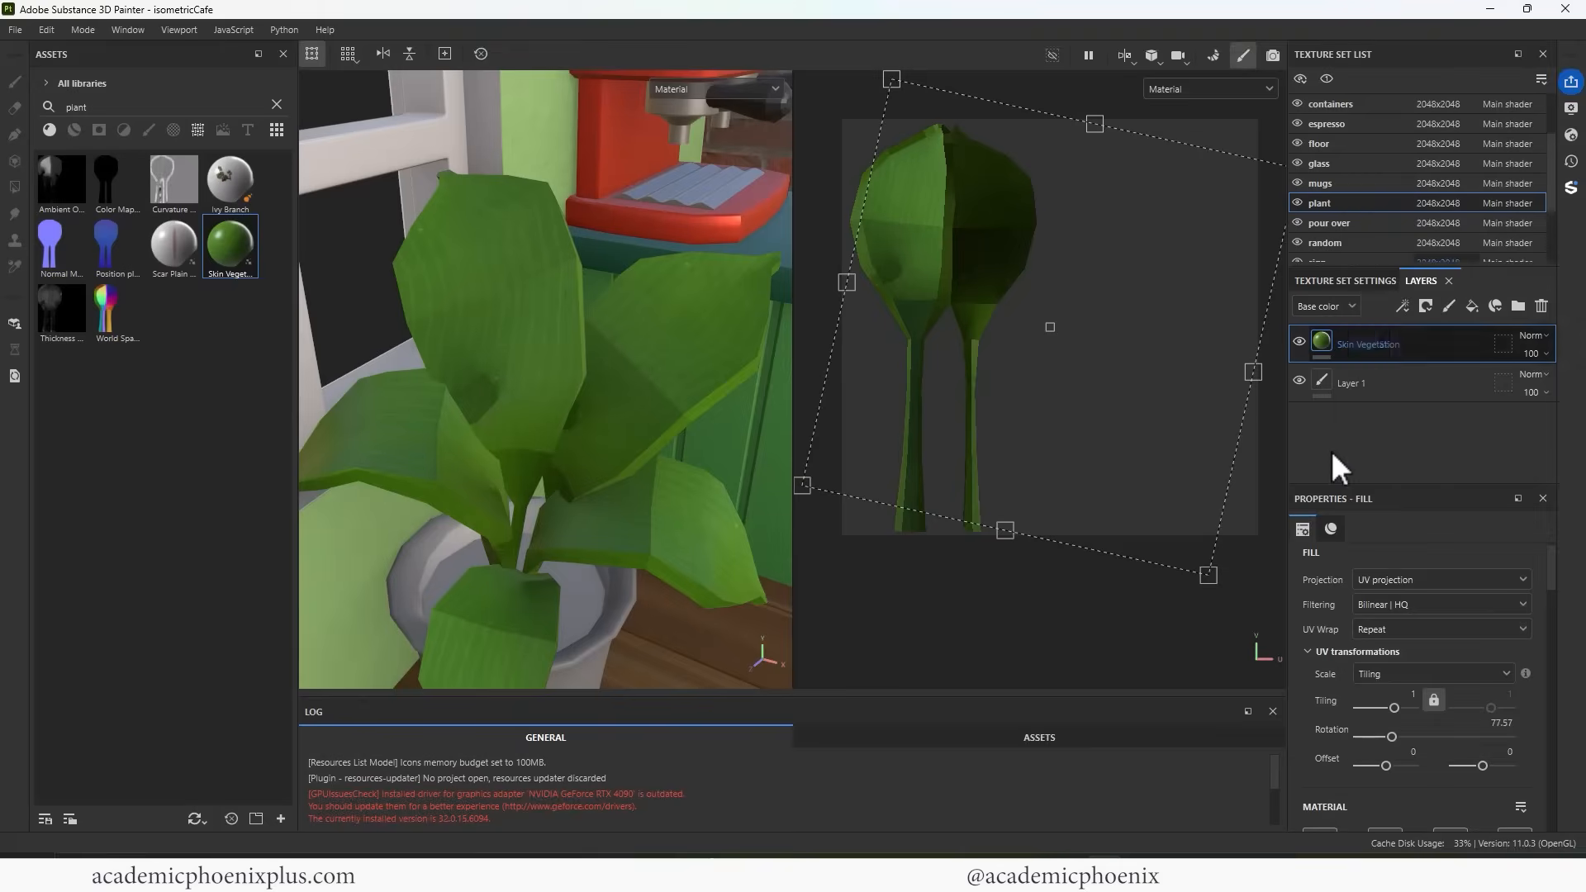
Add a fill layer above Skin Vegetation, enable its height channel and lower the height to about -0.298
click(1471, 306)
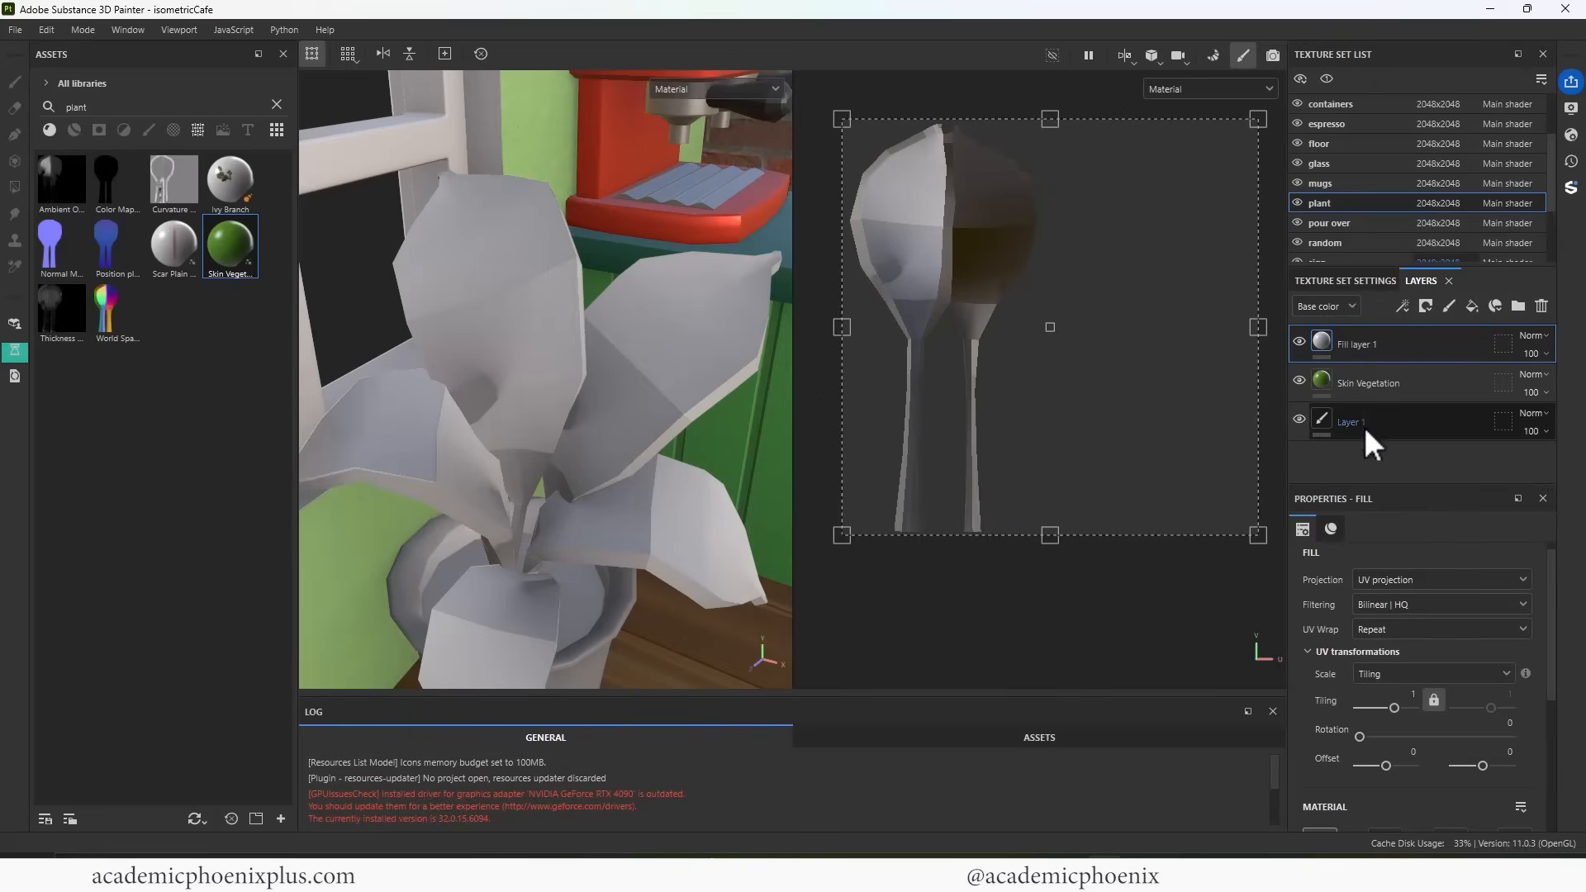
scroll(1559, 652, down, 3)
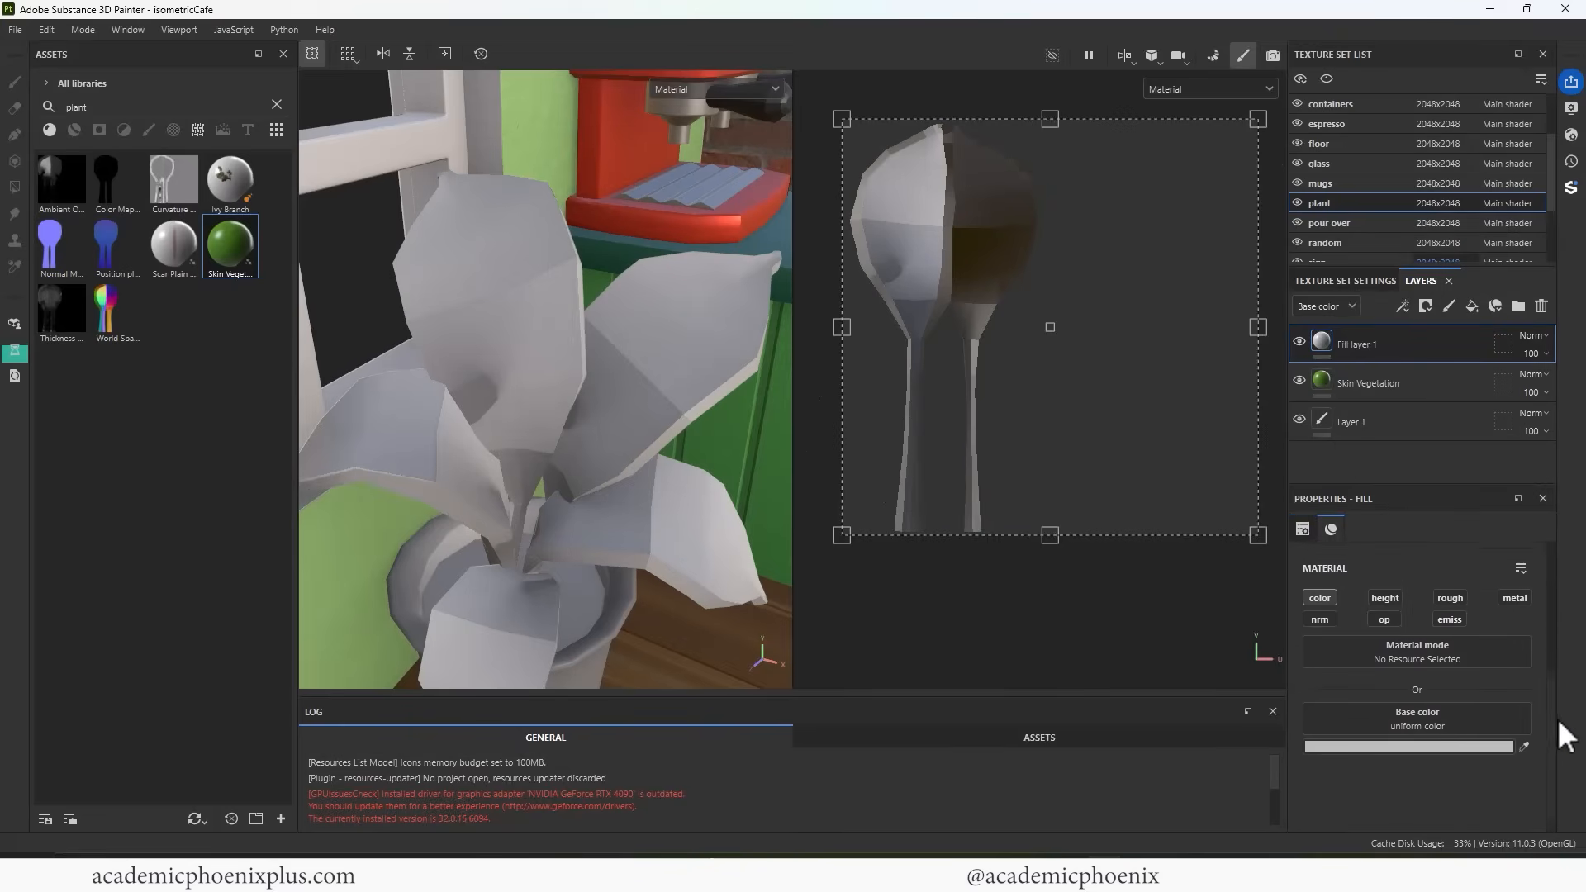
click(1384, 594)
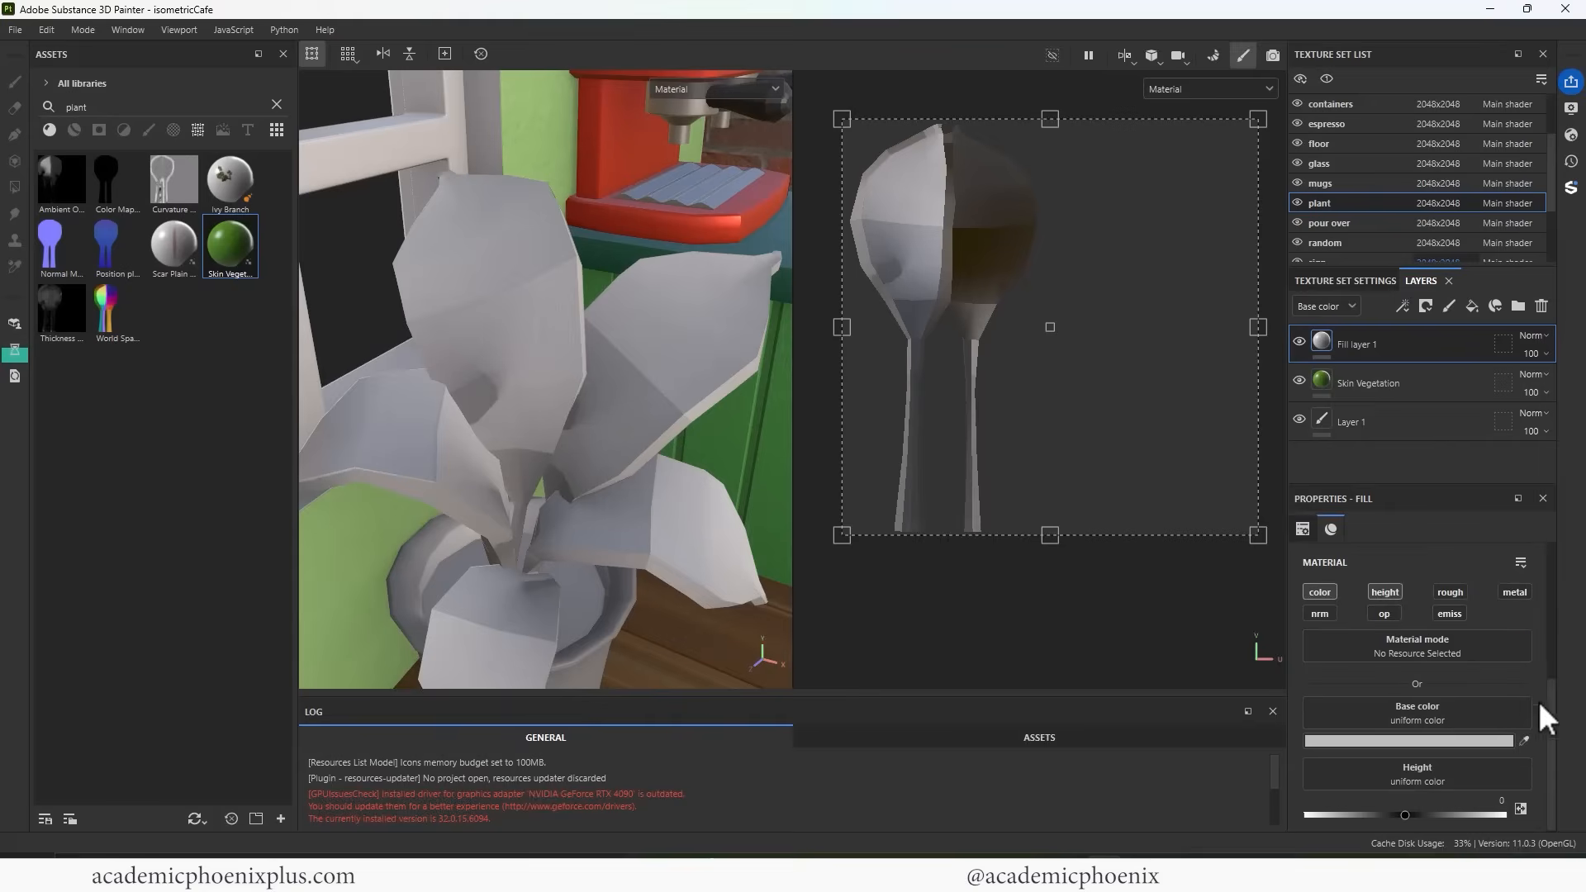
drag(1409, 816, 1374, 815)
alt+right_drag(600, 282, 755, 306)
mouse_move(578, 334)
alt+middle_down()
mouse_move(554, 344)
mouse_move(576, 357)
alt+middle_up()
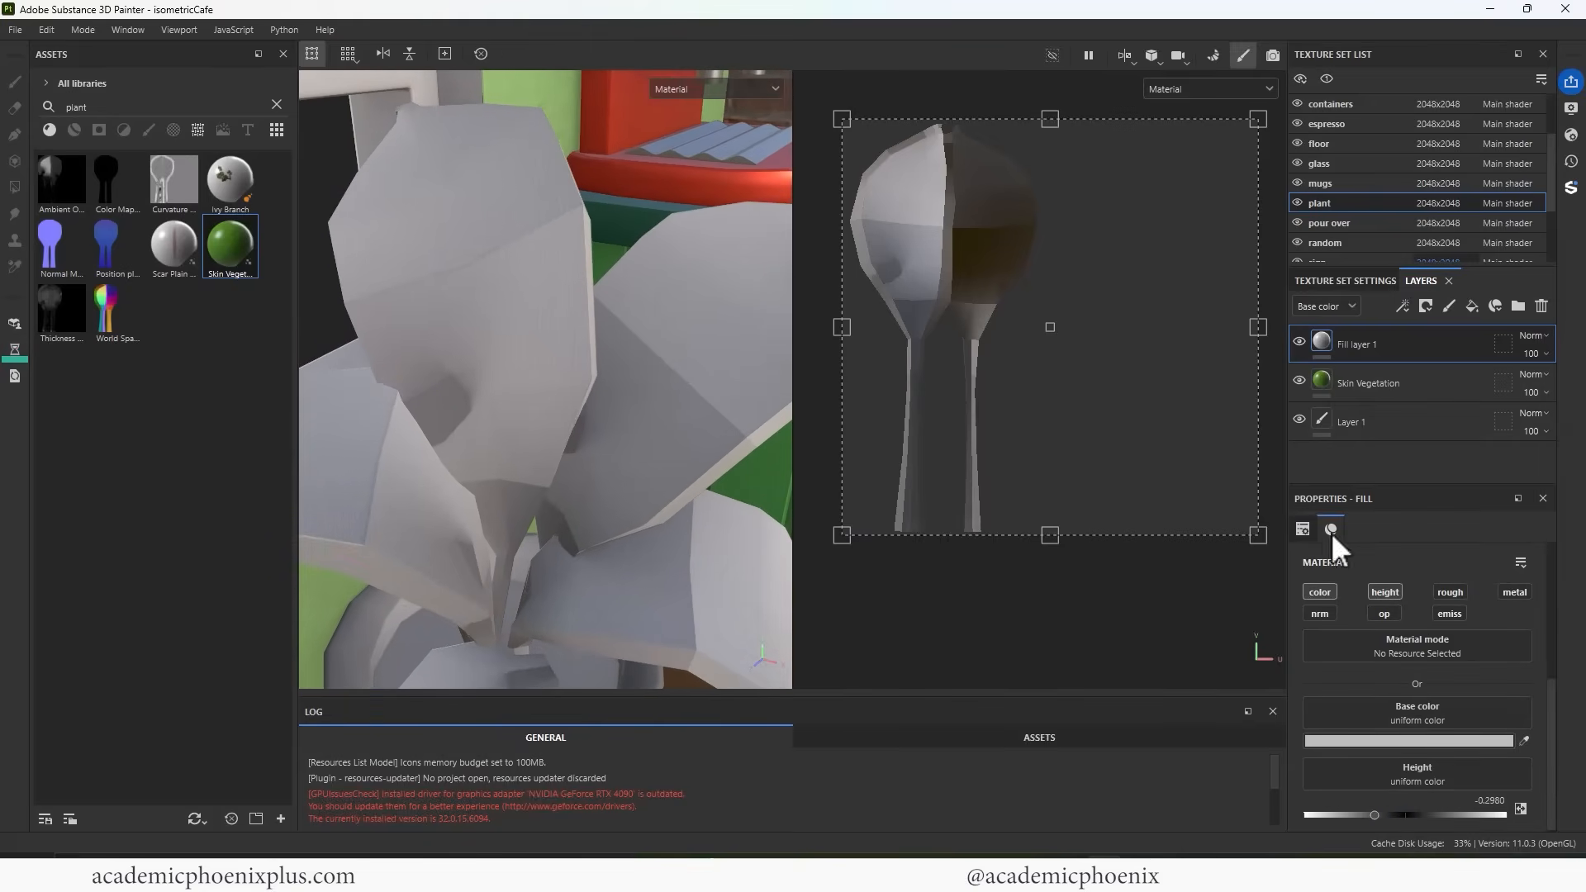
Add a black mask to Fill layer 1 and activate the Paint tool with a smaller brush
right_click(1336, 347)
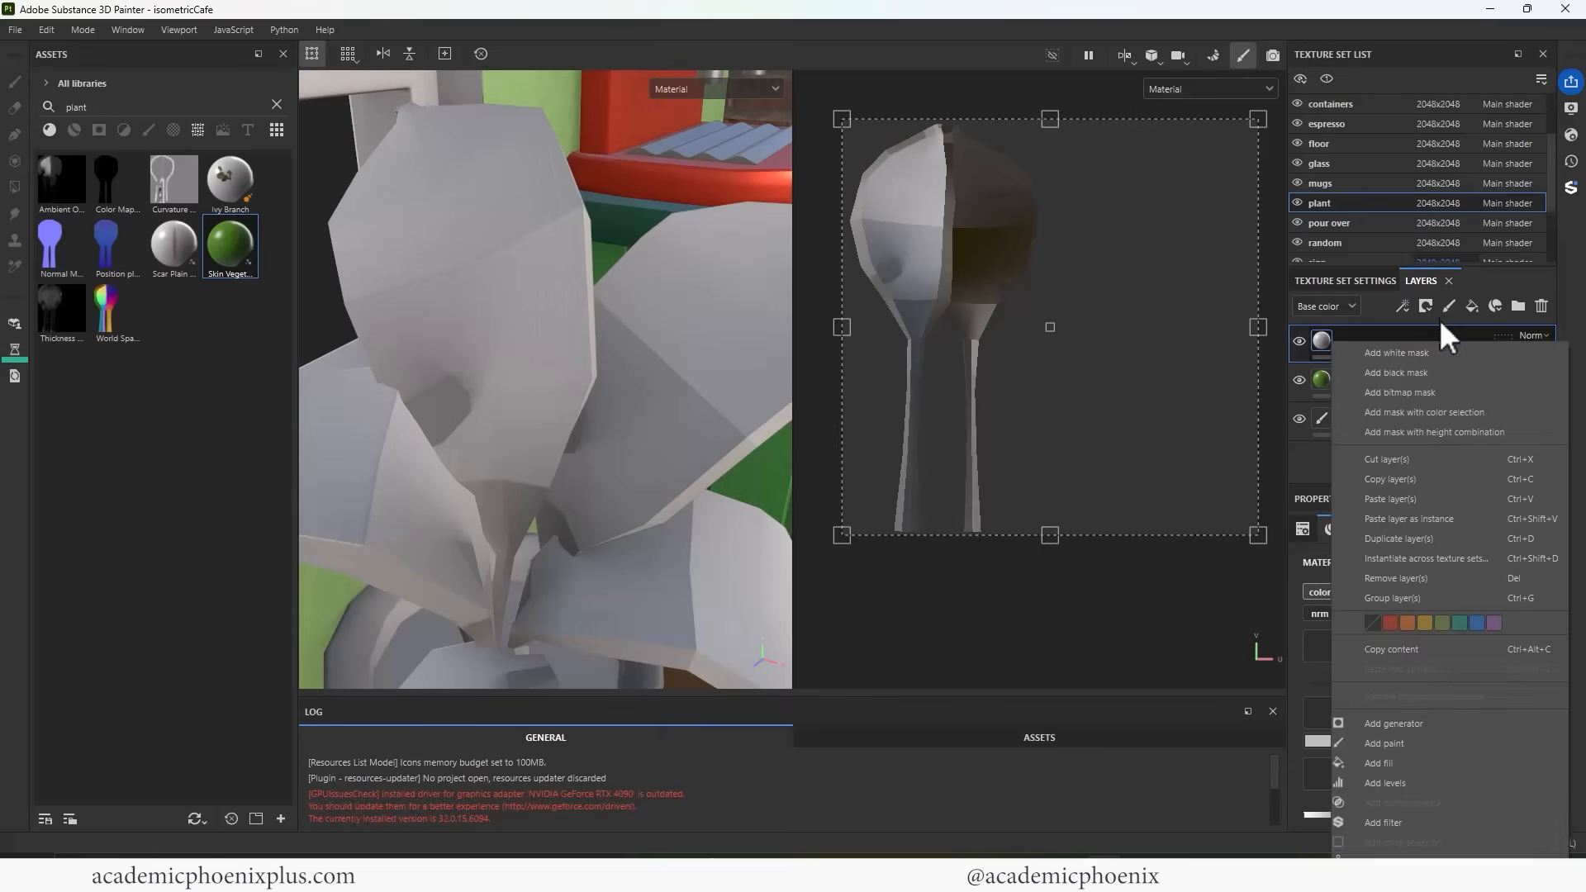
click(1422, 378)
click(15, 80)
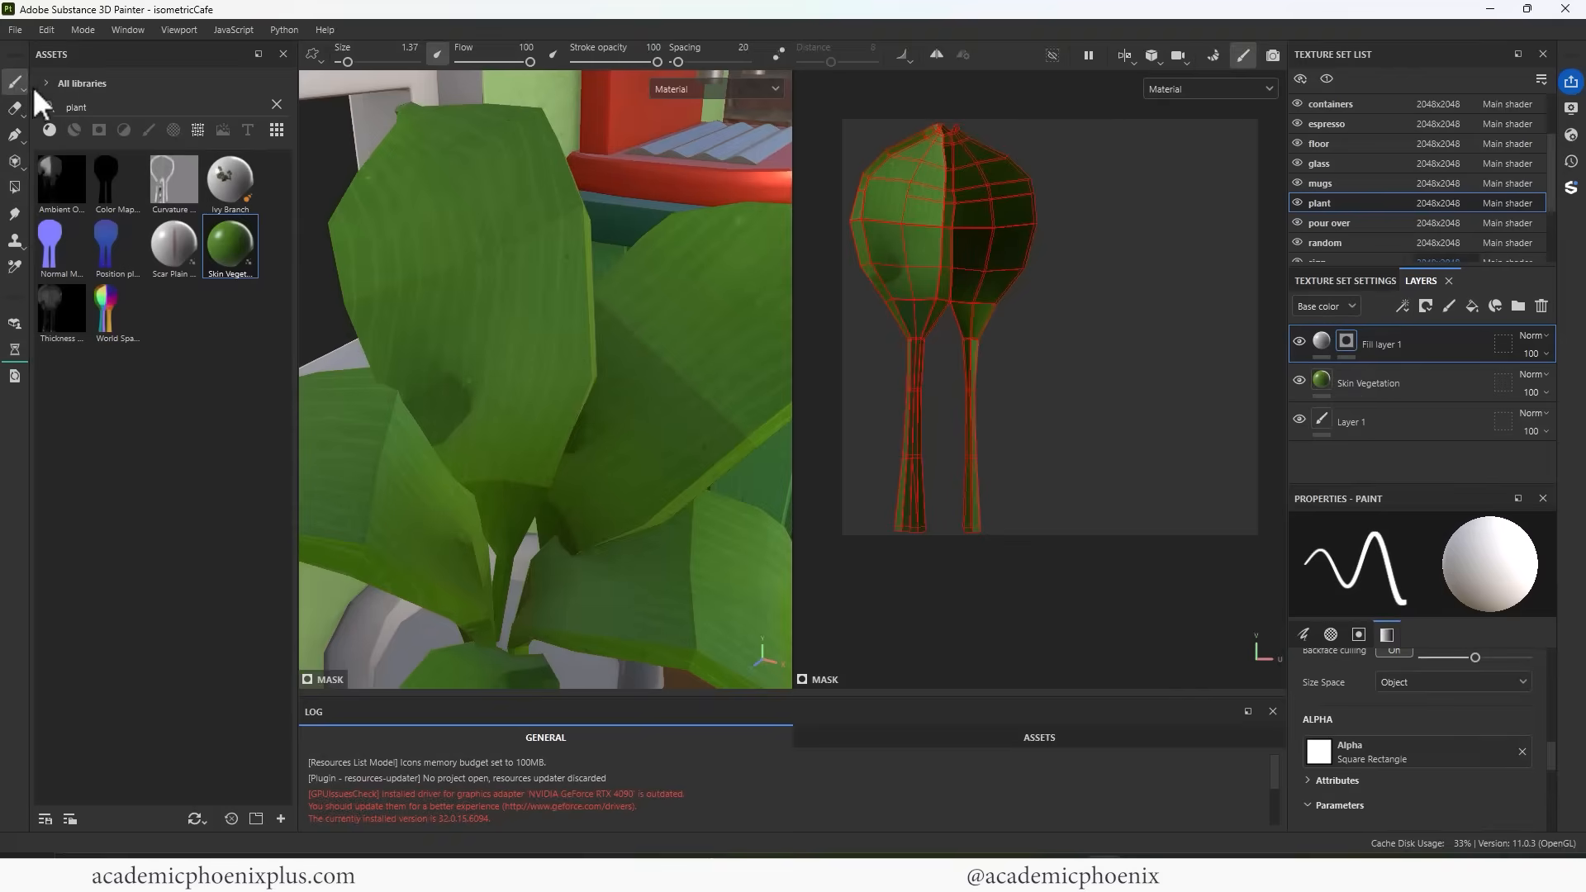
key([)
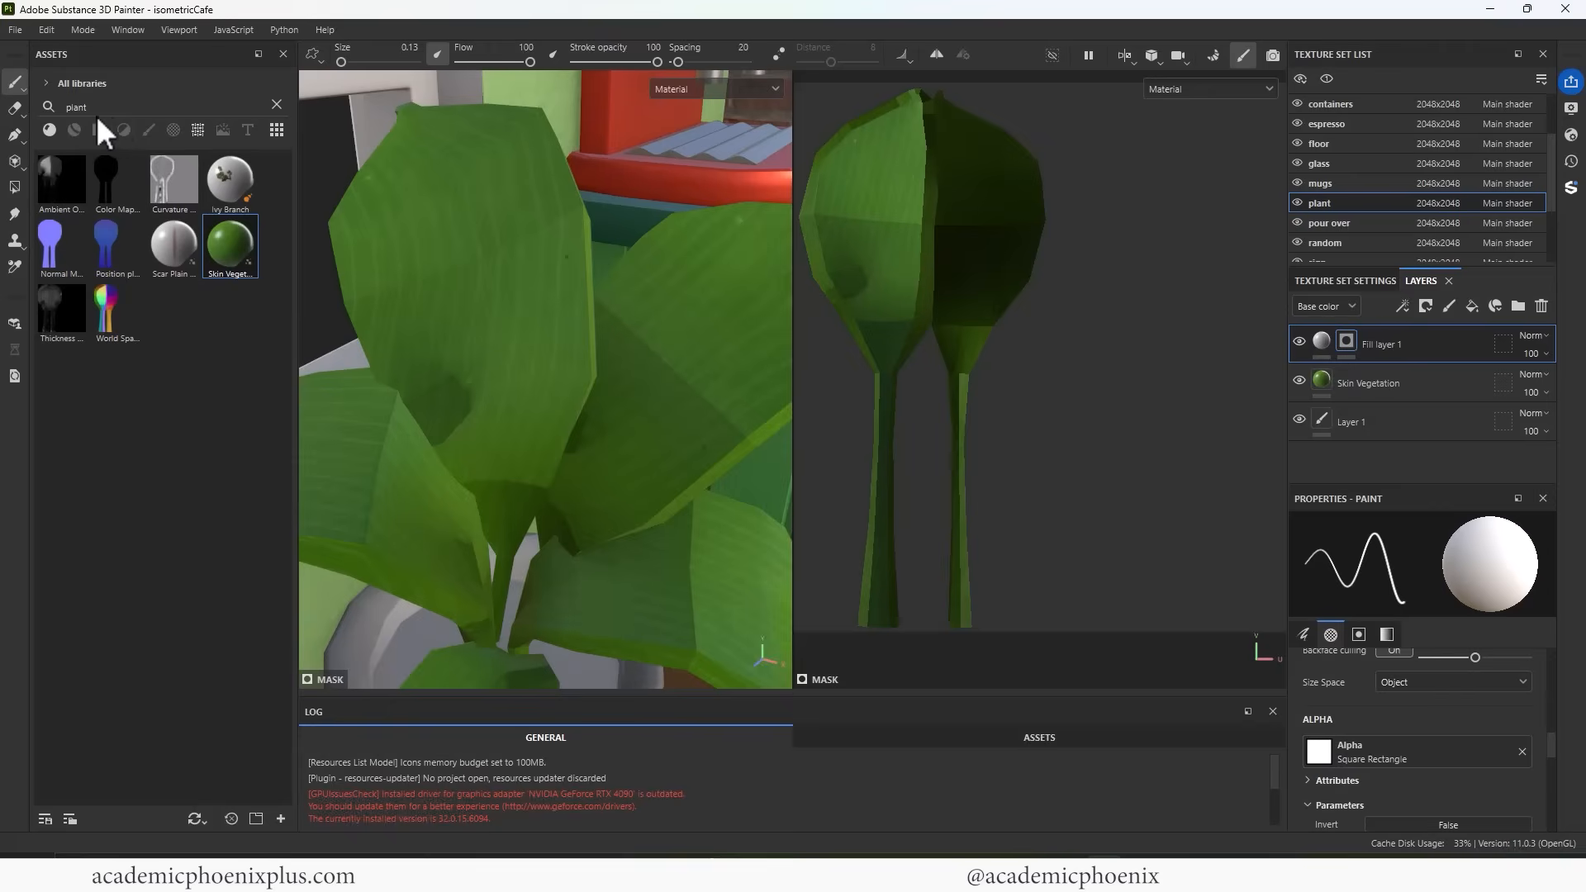
Choose the Basic Soft brush from the asset library's brushes and reduce its size to 0.57
click(276, 104)
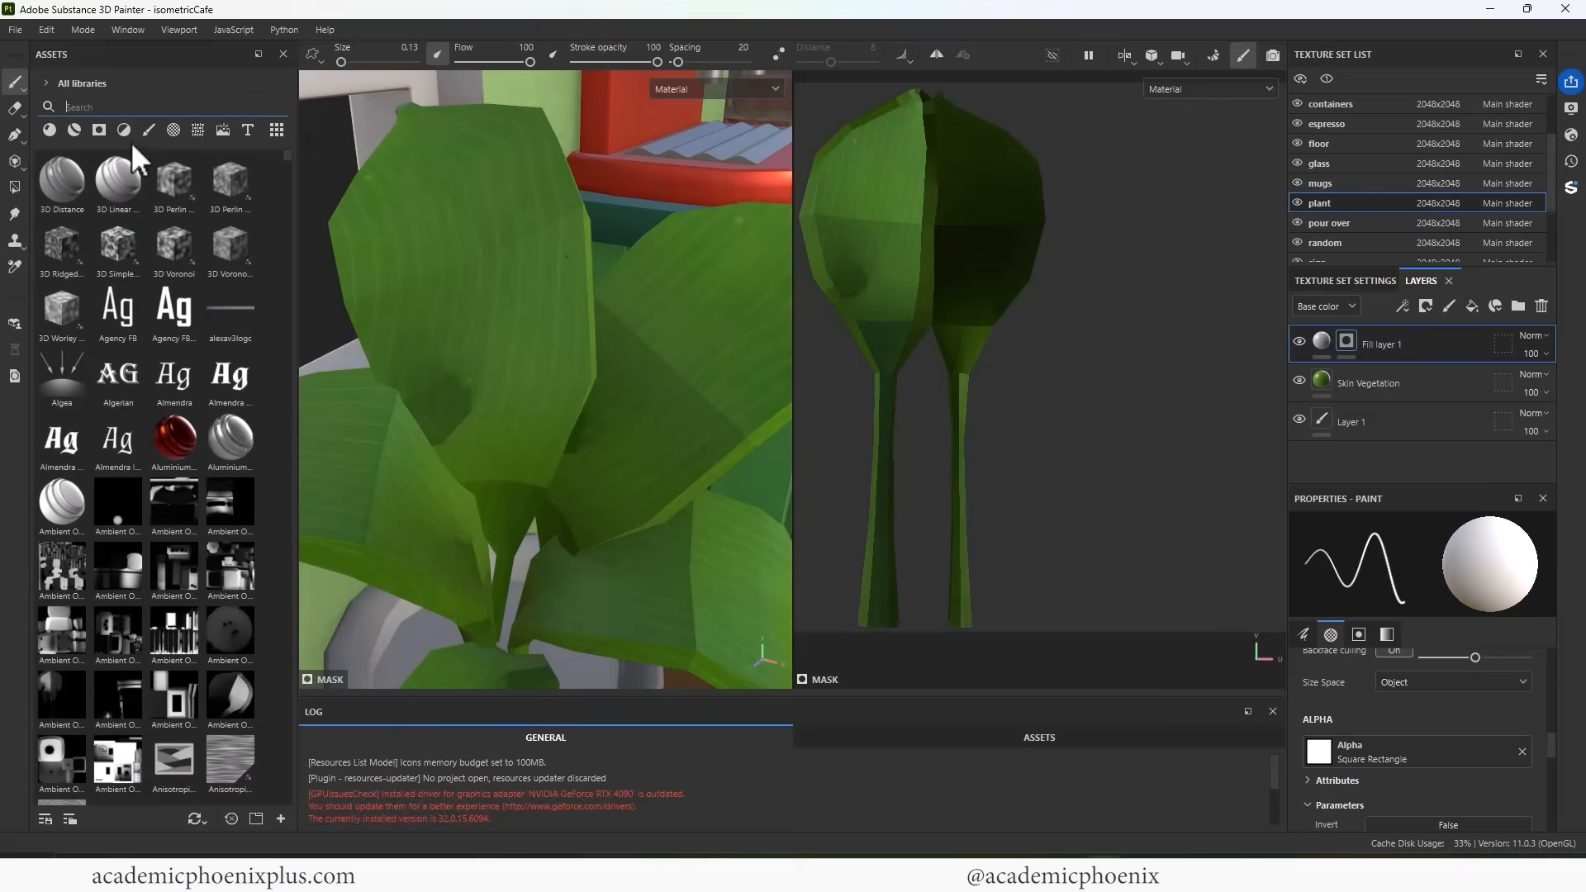
click(148, 129)
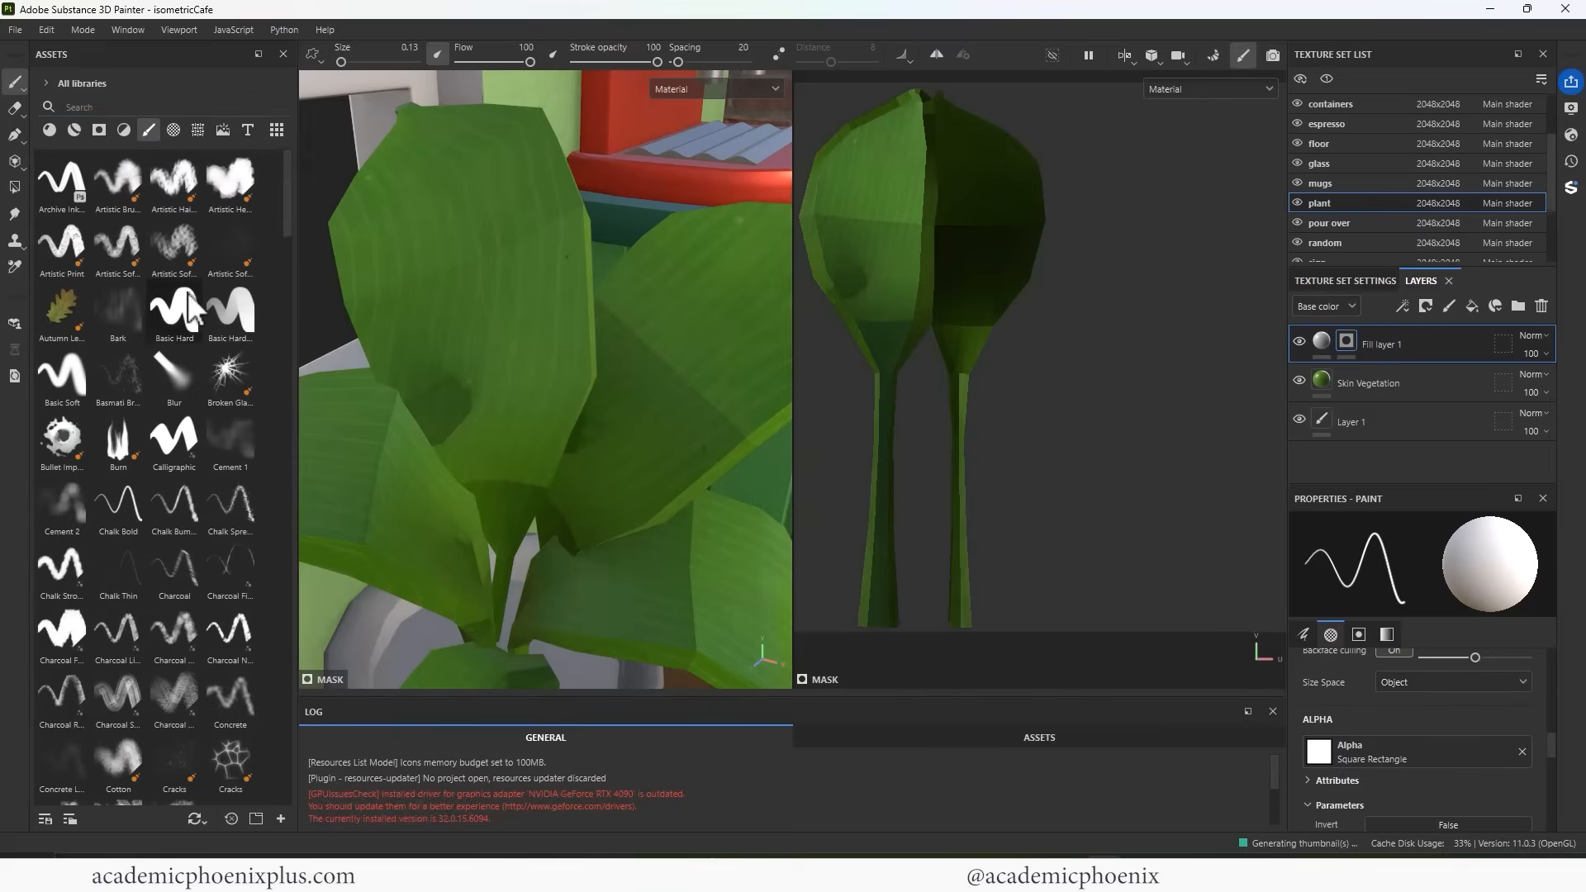
click(73, 374)
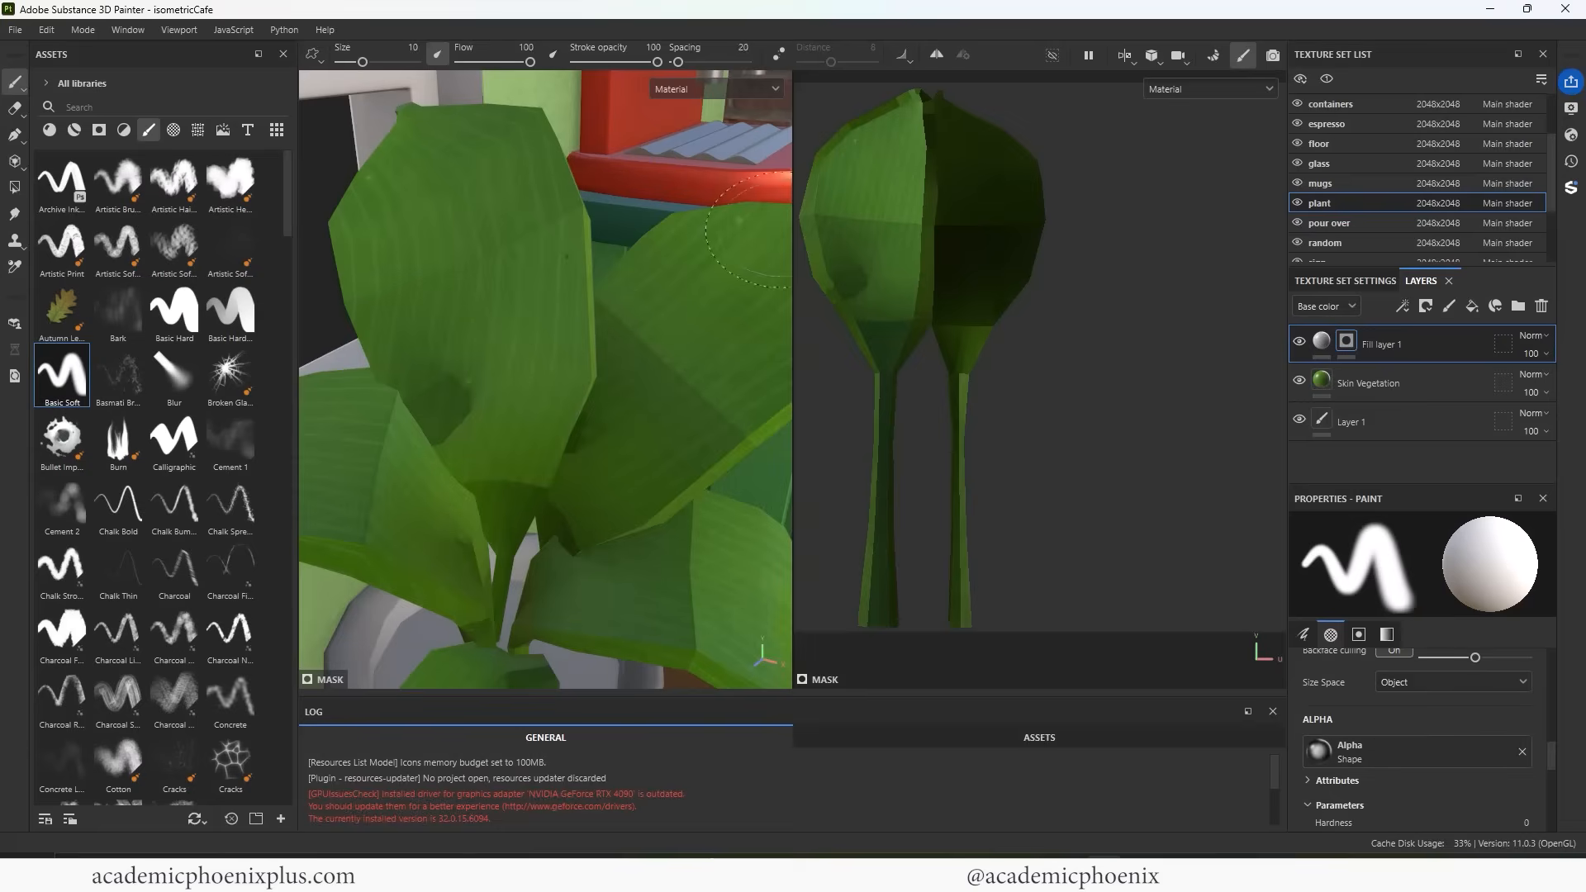
ctrl+right_drag(639, 360, 562, 361)
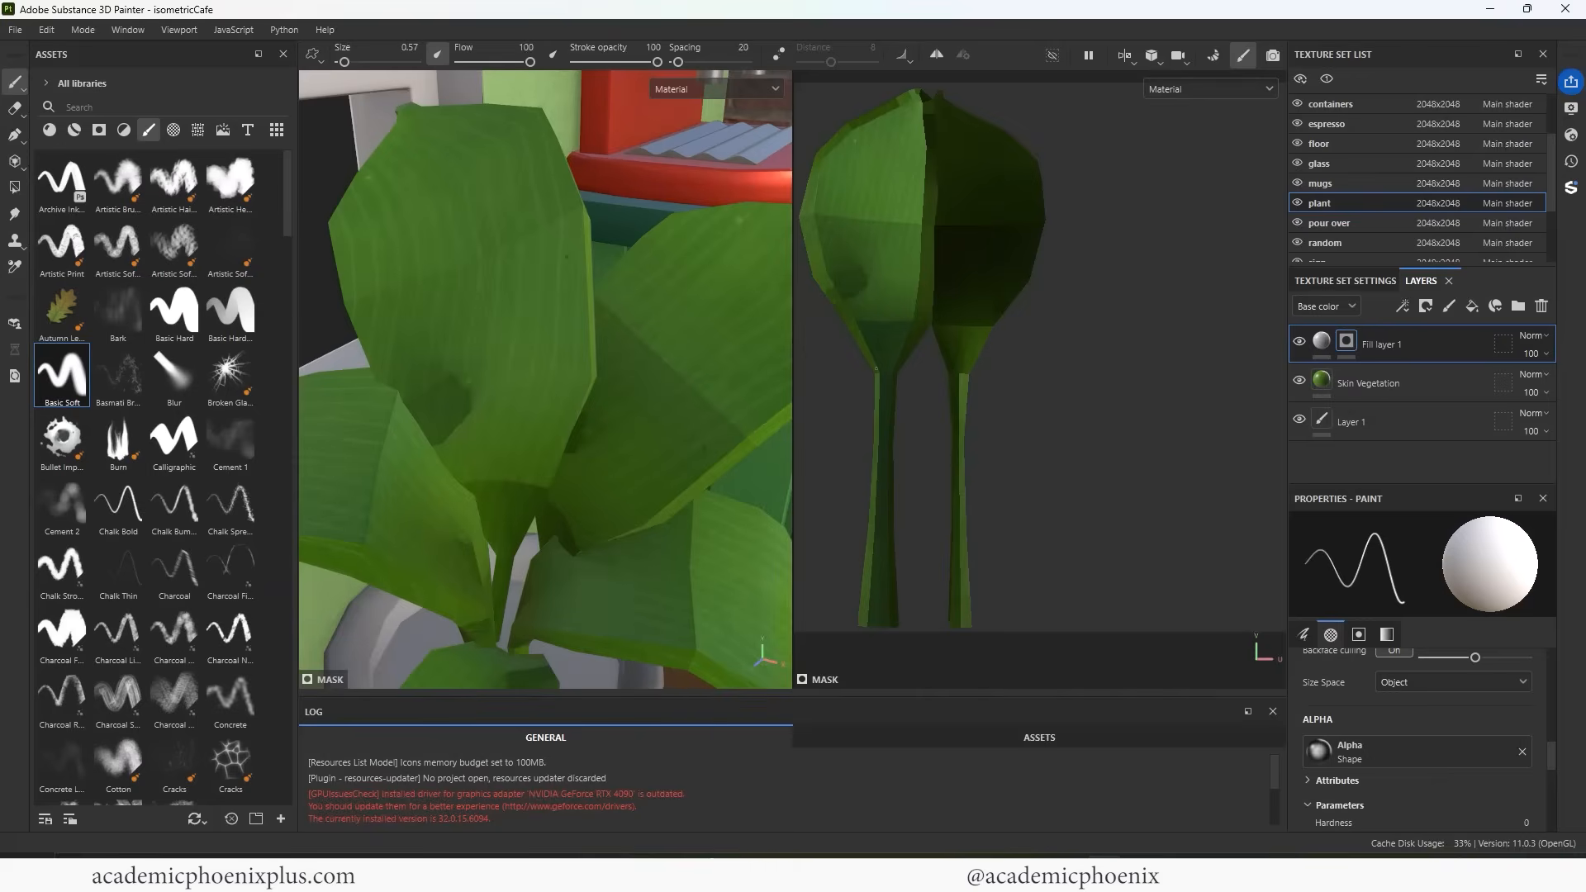
mouse_move(882, 366)
mouse_down()
mouse_move(868, 269)
mouse_move(903, 118)
mouse_up()
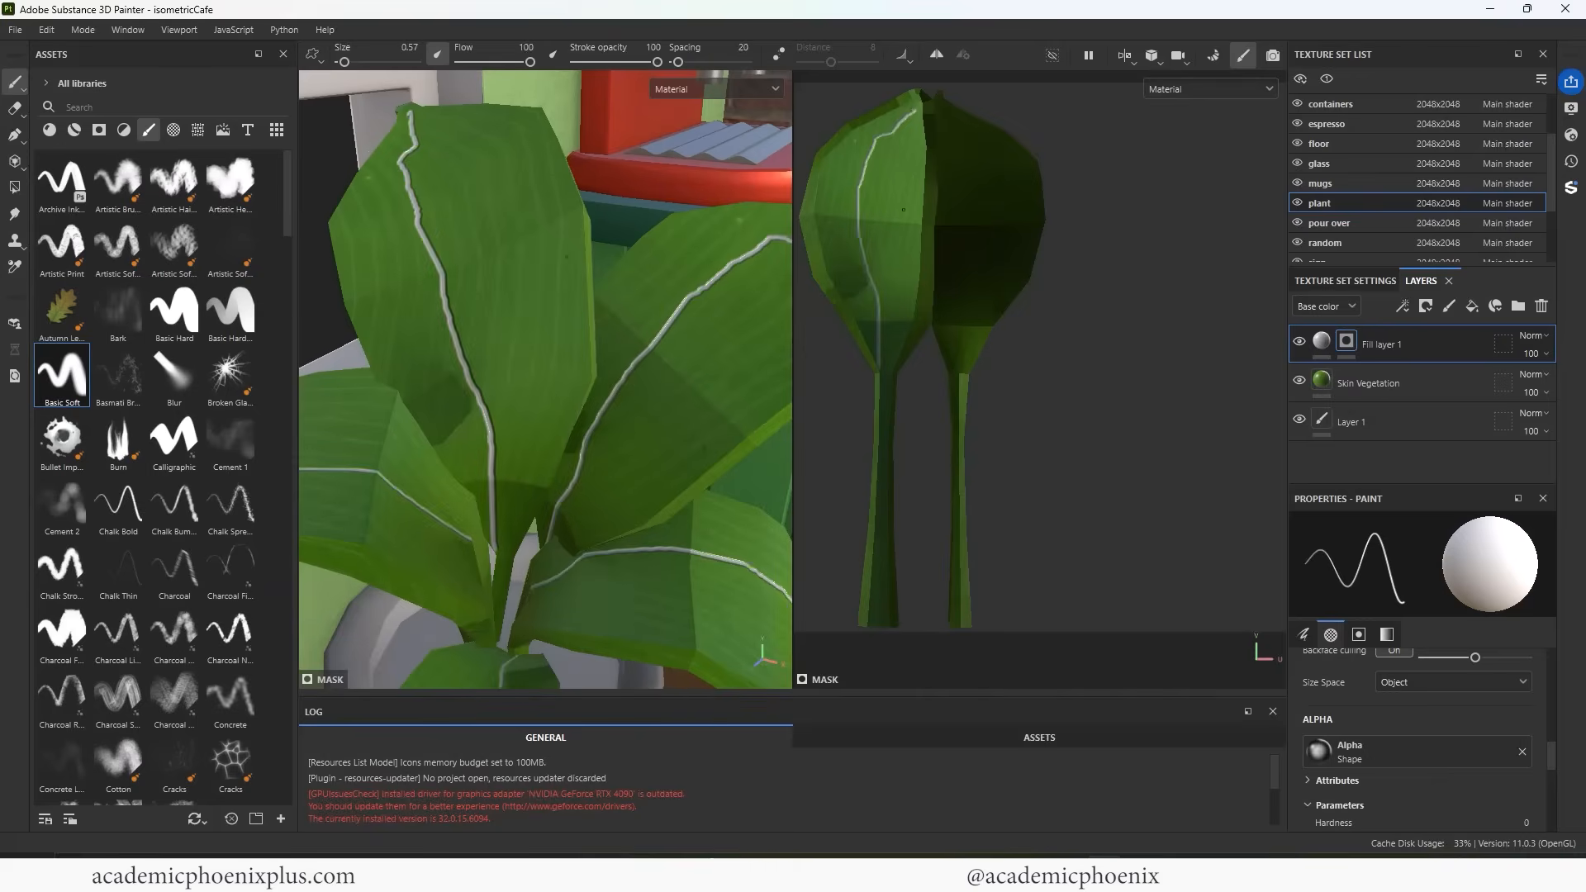
key(ctrl+z)
mouse_move(882, 370)
mouse_down()
mouse_move(874, 194)
mouse_move(917, 99)
mouse_up()
key(ctrl+z)
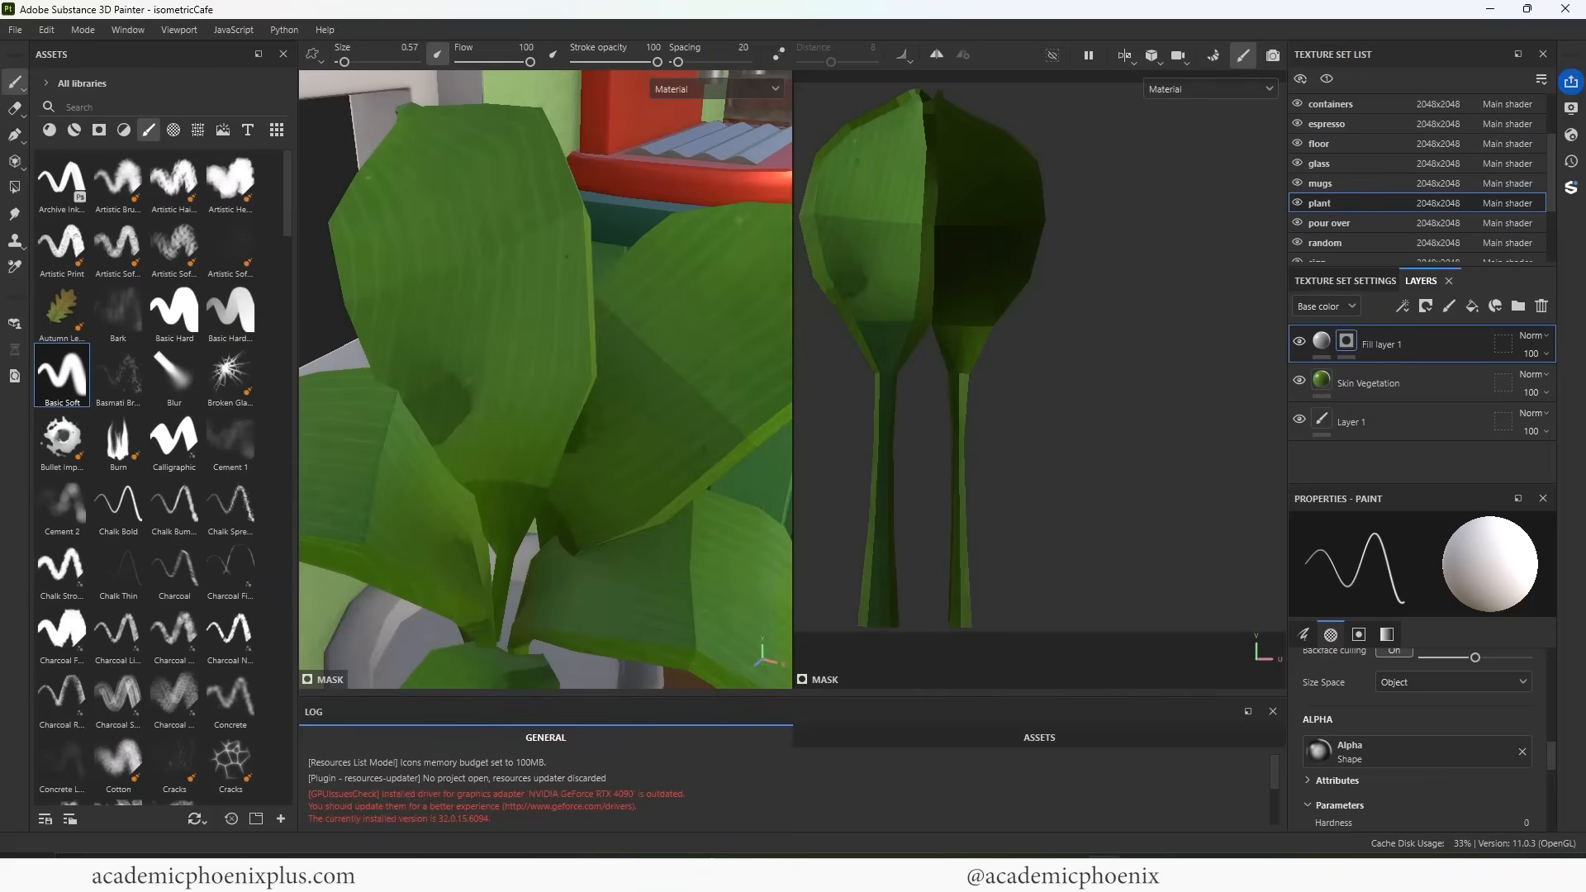
mouse_move(883, 370)
mouse_down()
mouse_move(877, 156)
mouse_move(907, 108)
mouse_up()
key(ctrl+z)
Set the brush spacing to 19, enable Lazy Mouse, and paint the leaf's central vein in the mask from tip to stem
drag(677, 62, 735, 57)
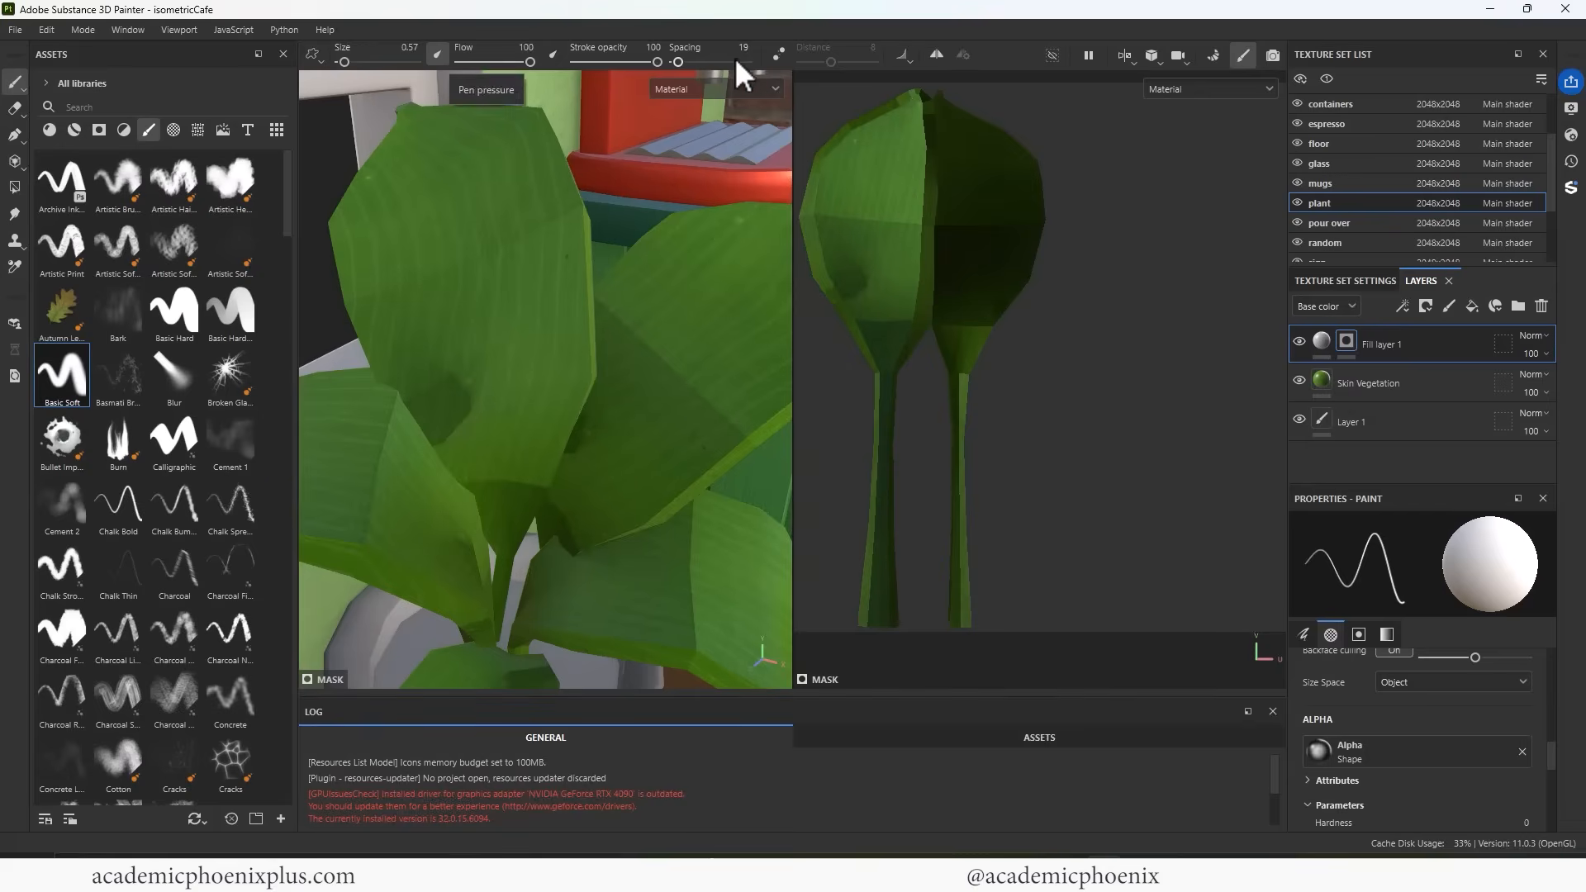
click(780, 55)
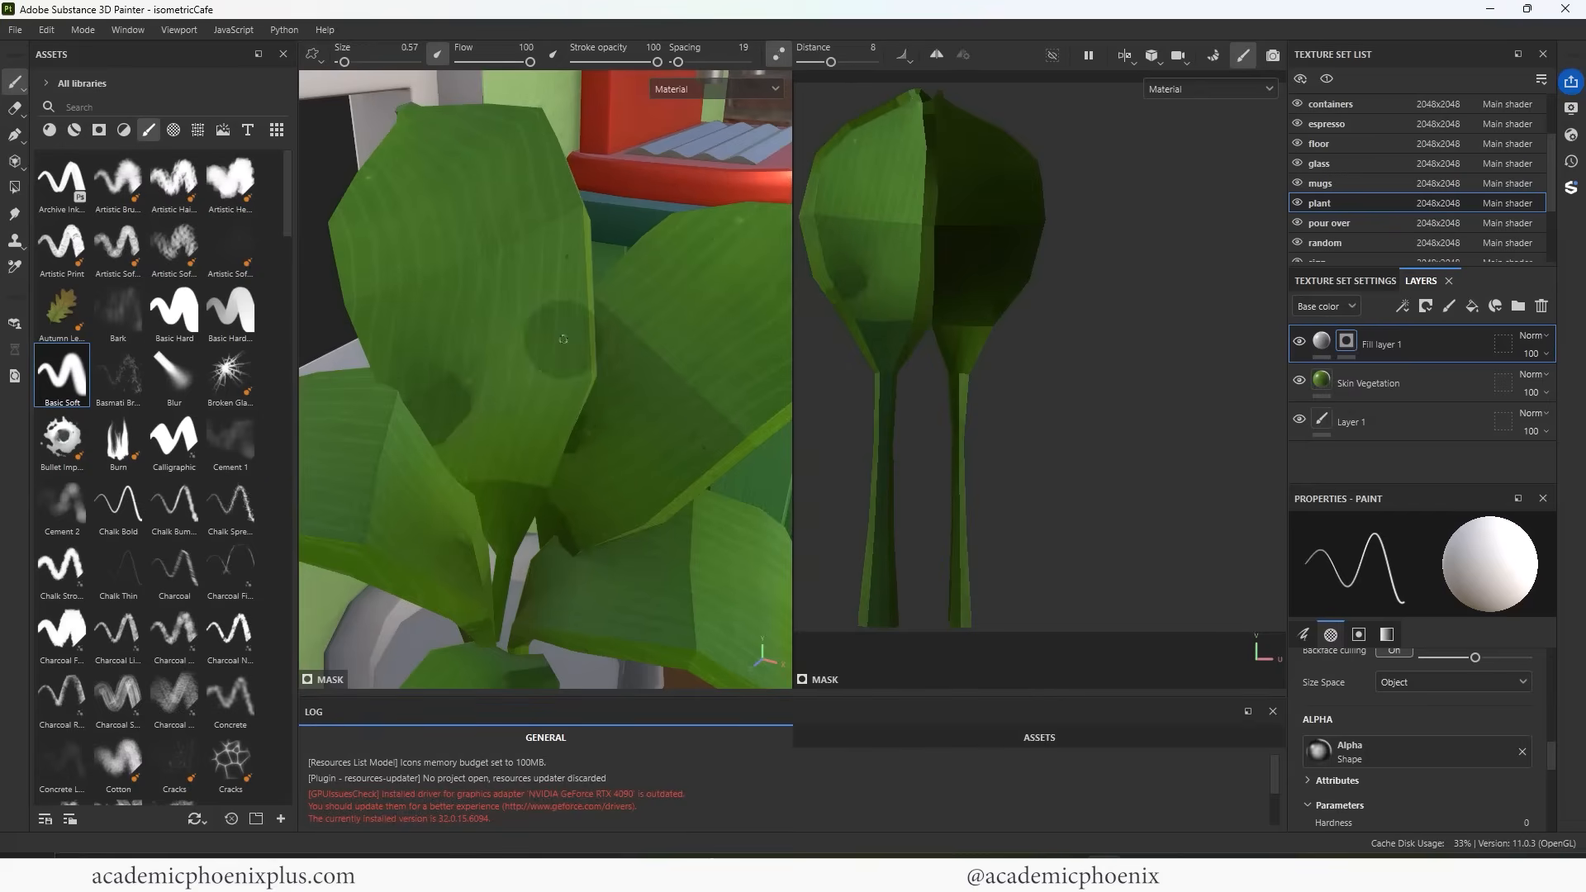
mouse_move(498, 527)
mouse_down()
mouse_move(452, 257)
mouse_move(387, 80)
mouse_up()
alt+middle_drag(607, 271, 588, 176)
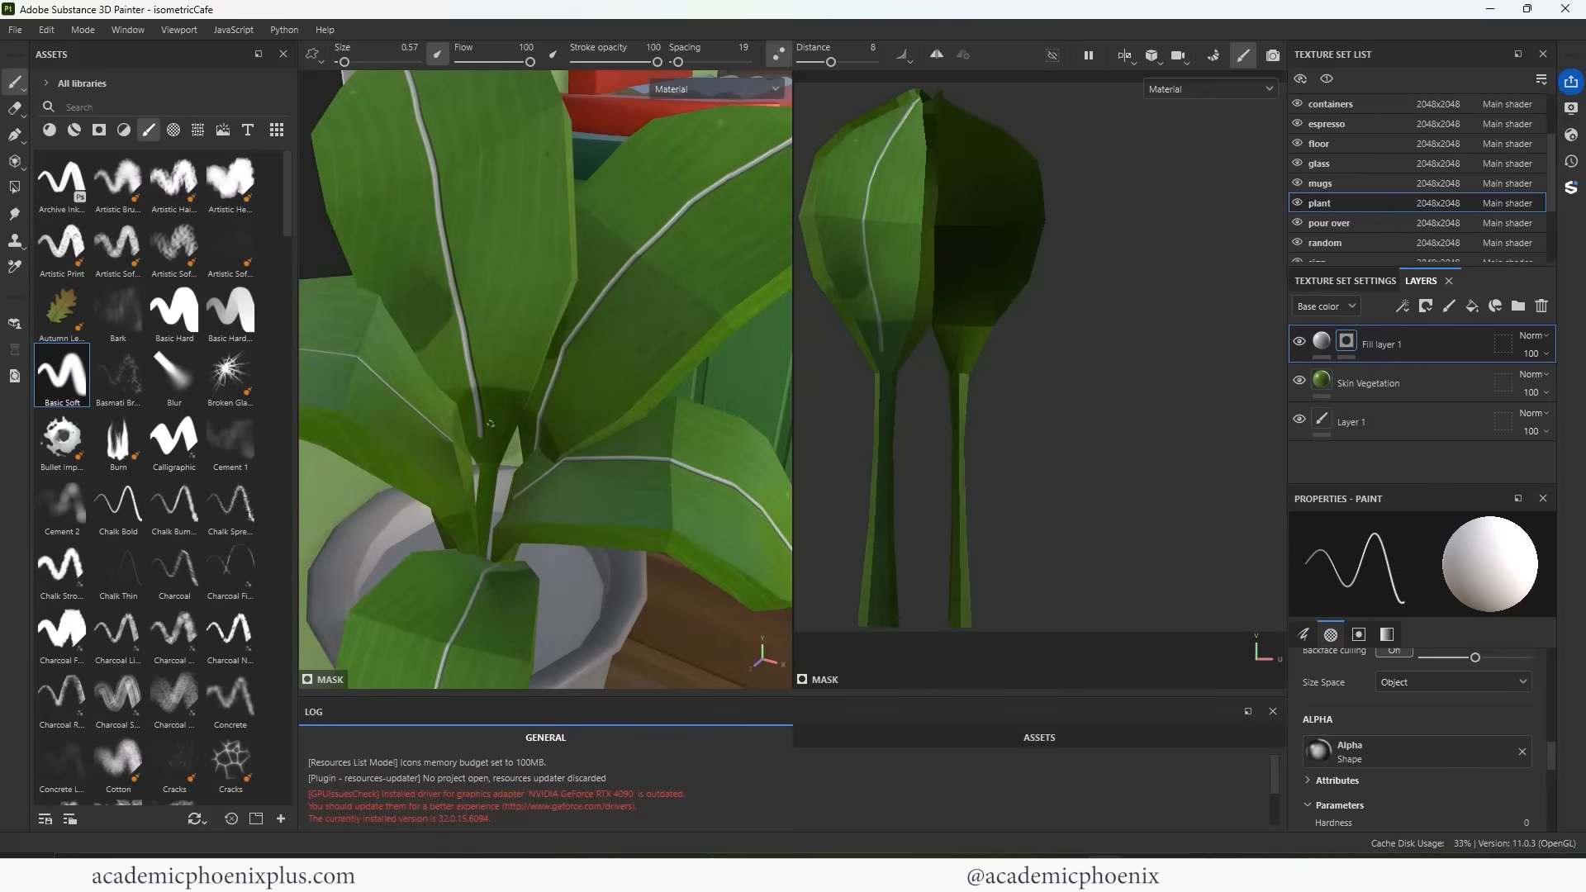
drag(479, 431, 485, 501)
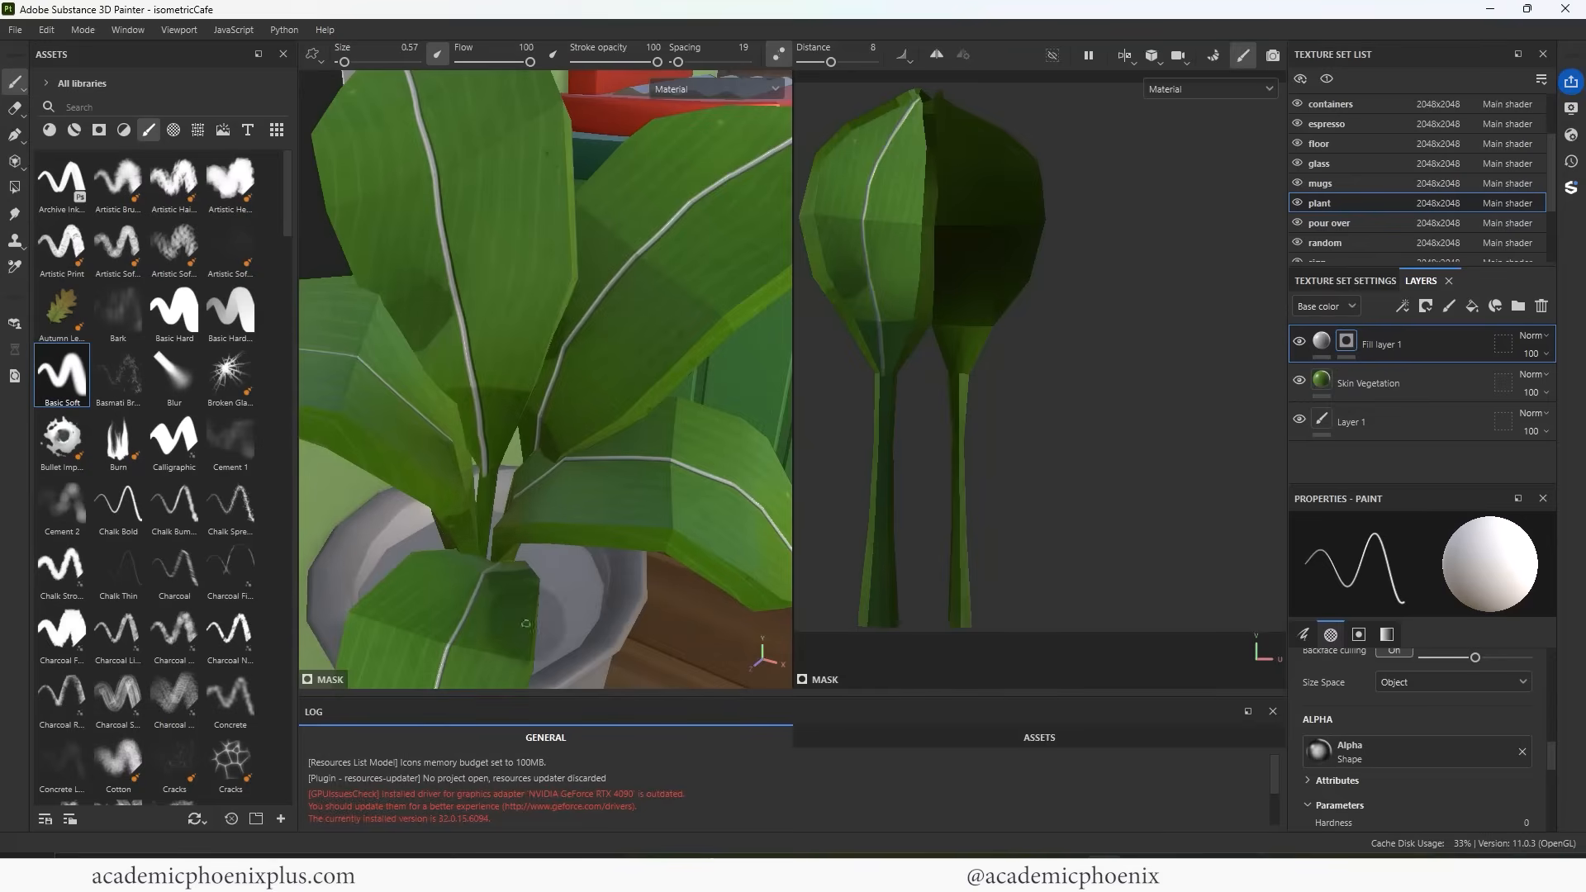
Sample a leaf green as Fill layer 1's base color and adjust it to 476819
alt+middle_drag(1072, 354, 1098, 486)
click(1322, 342)
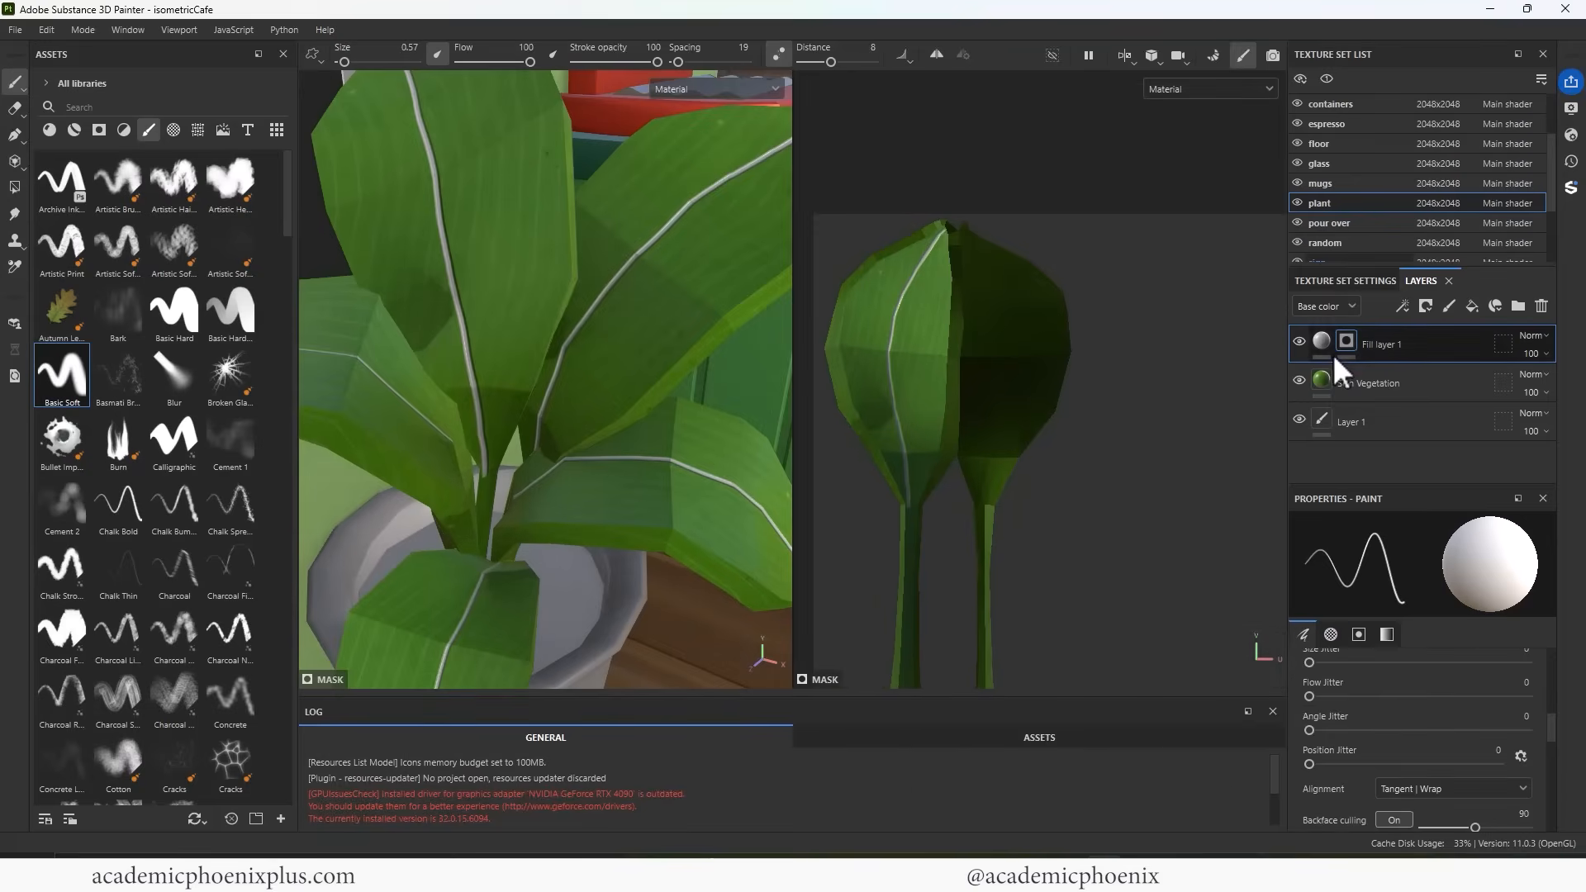
click(1419, 738)
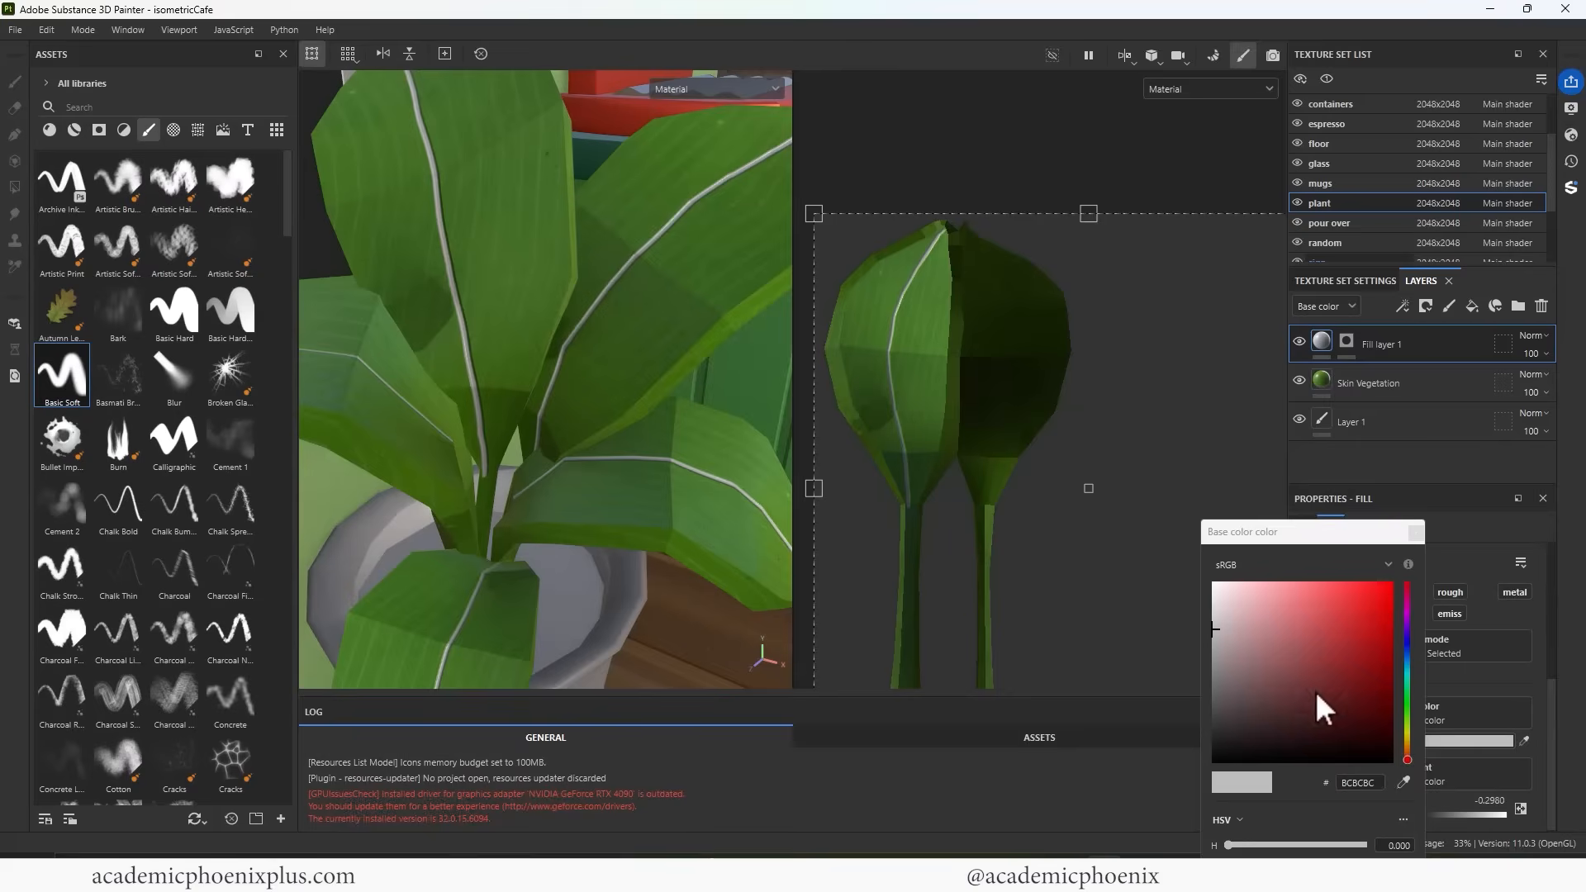
click(1405, 781)
click(1025, 405)
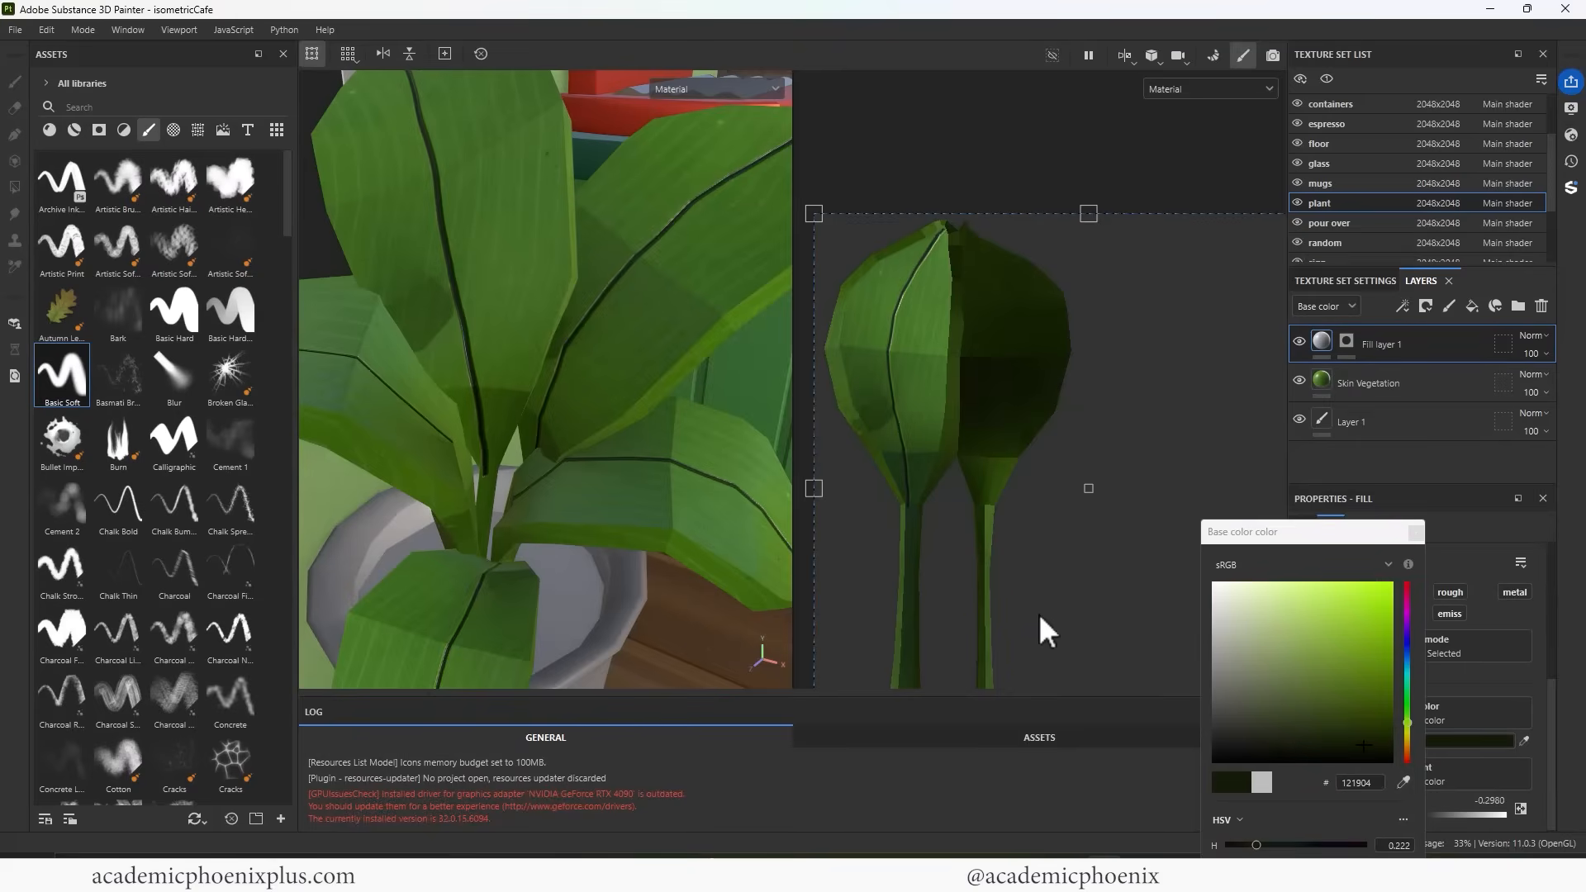
click(1402, 780)
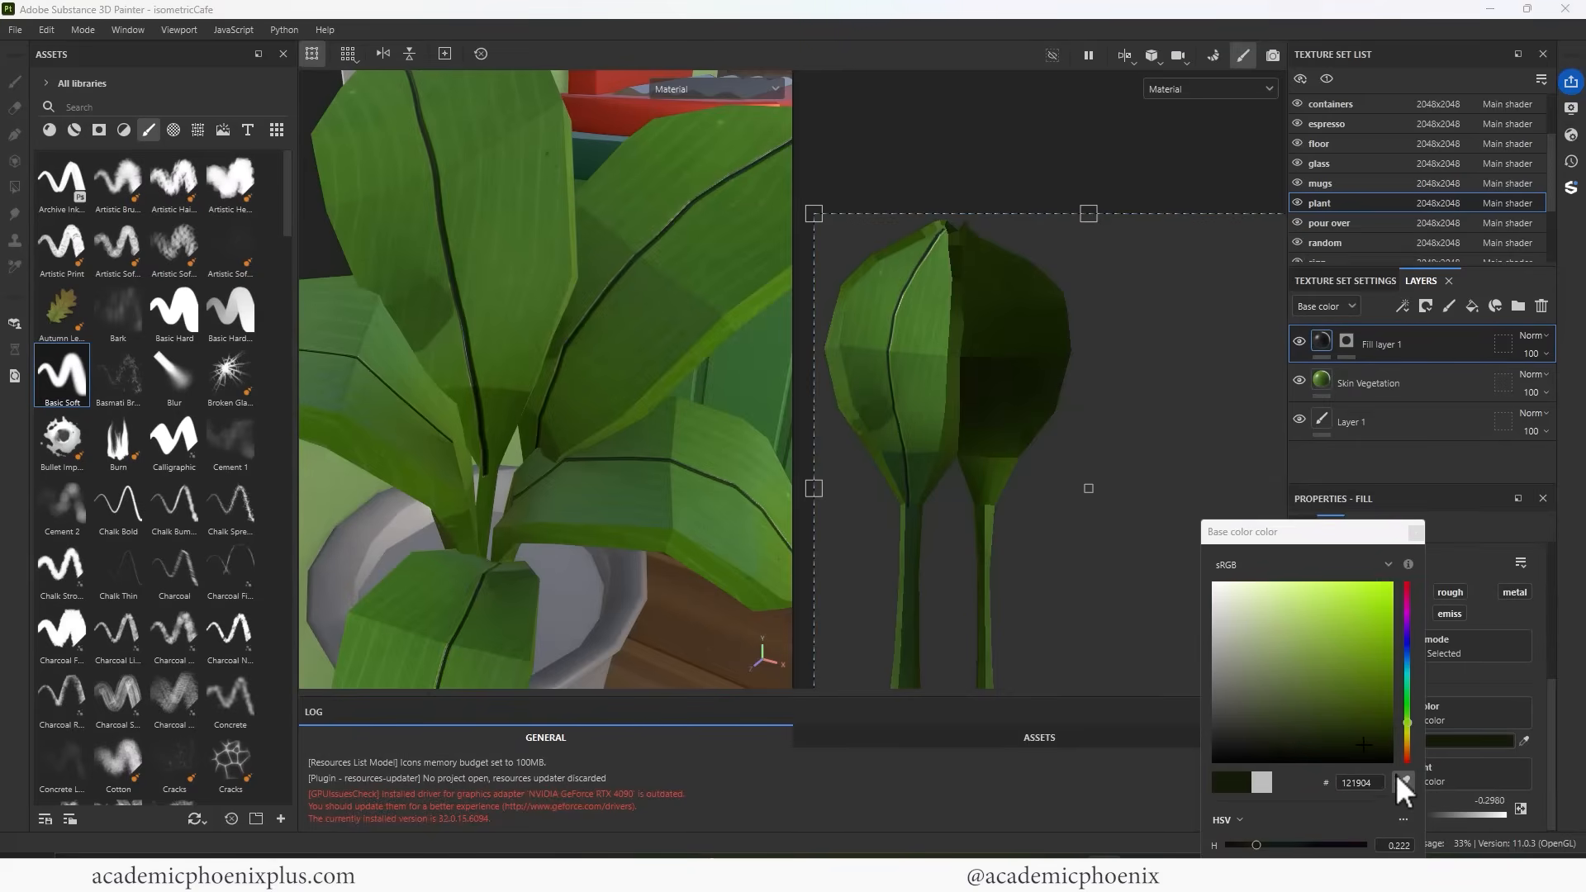
click(885, 255)
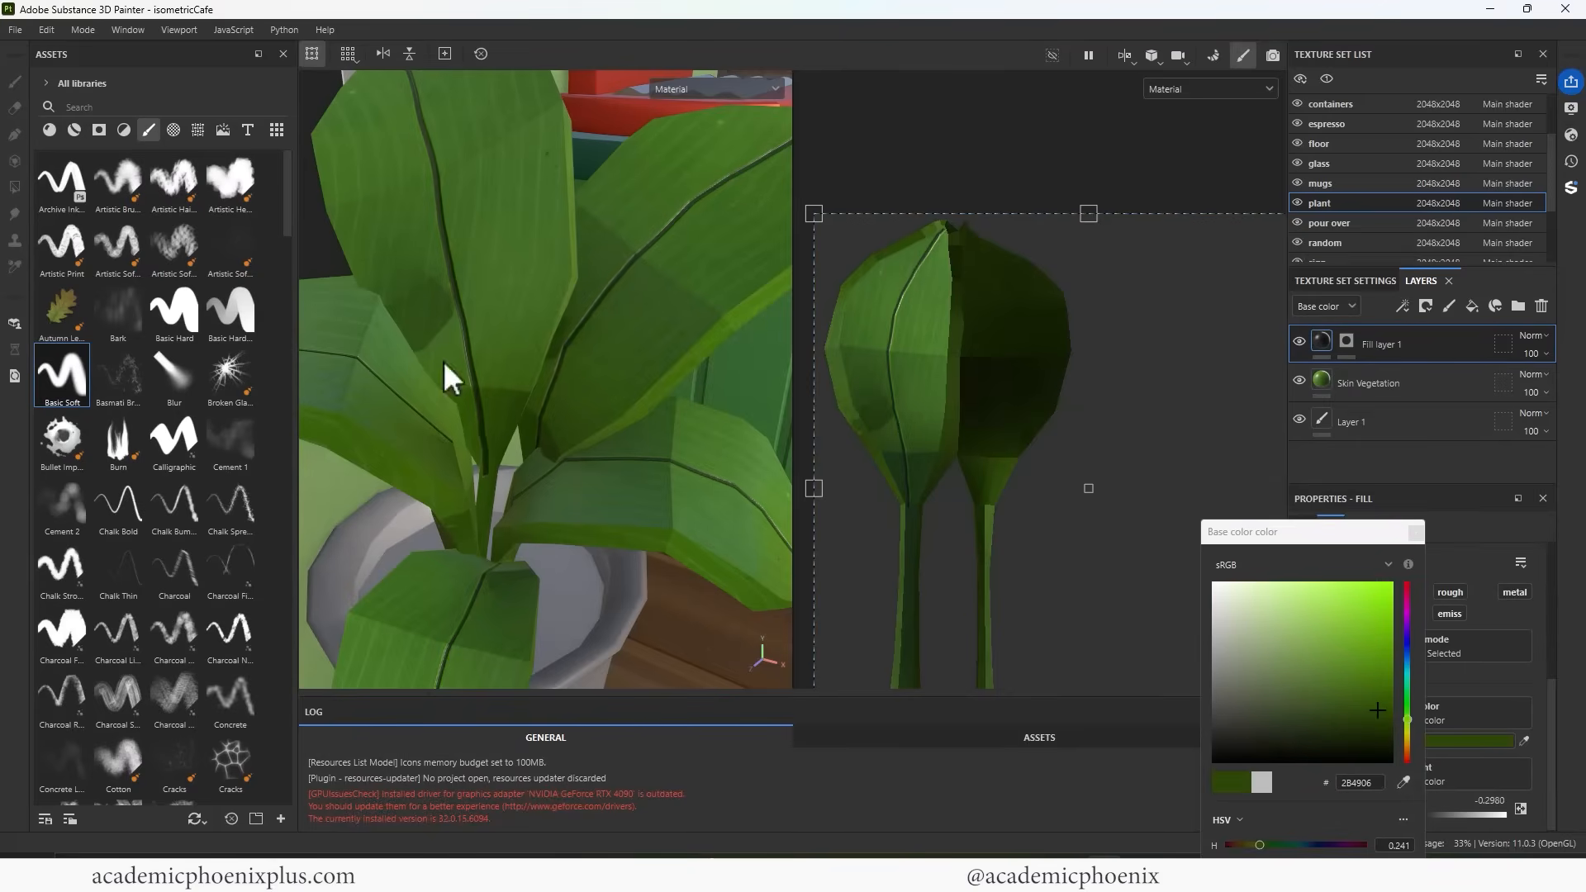
mouse_move(1379, 699)
mouse_down()
mouse_move(1349, 692)
mouse_move(1369, 658)
mouse_move(1349, 685)
mouse_up()
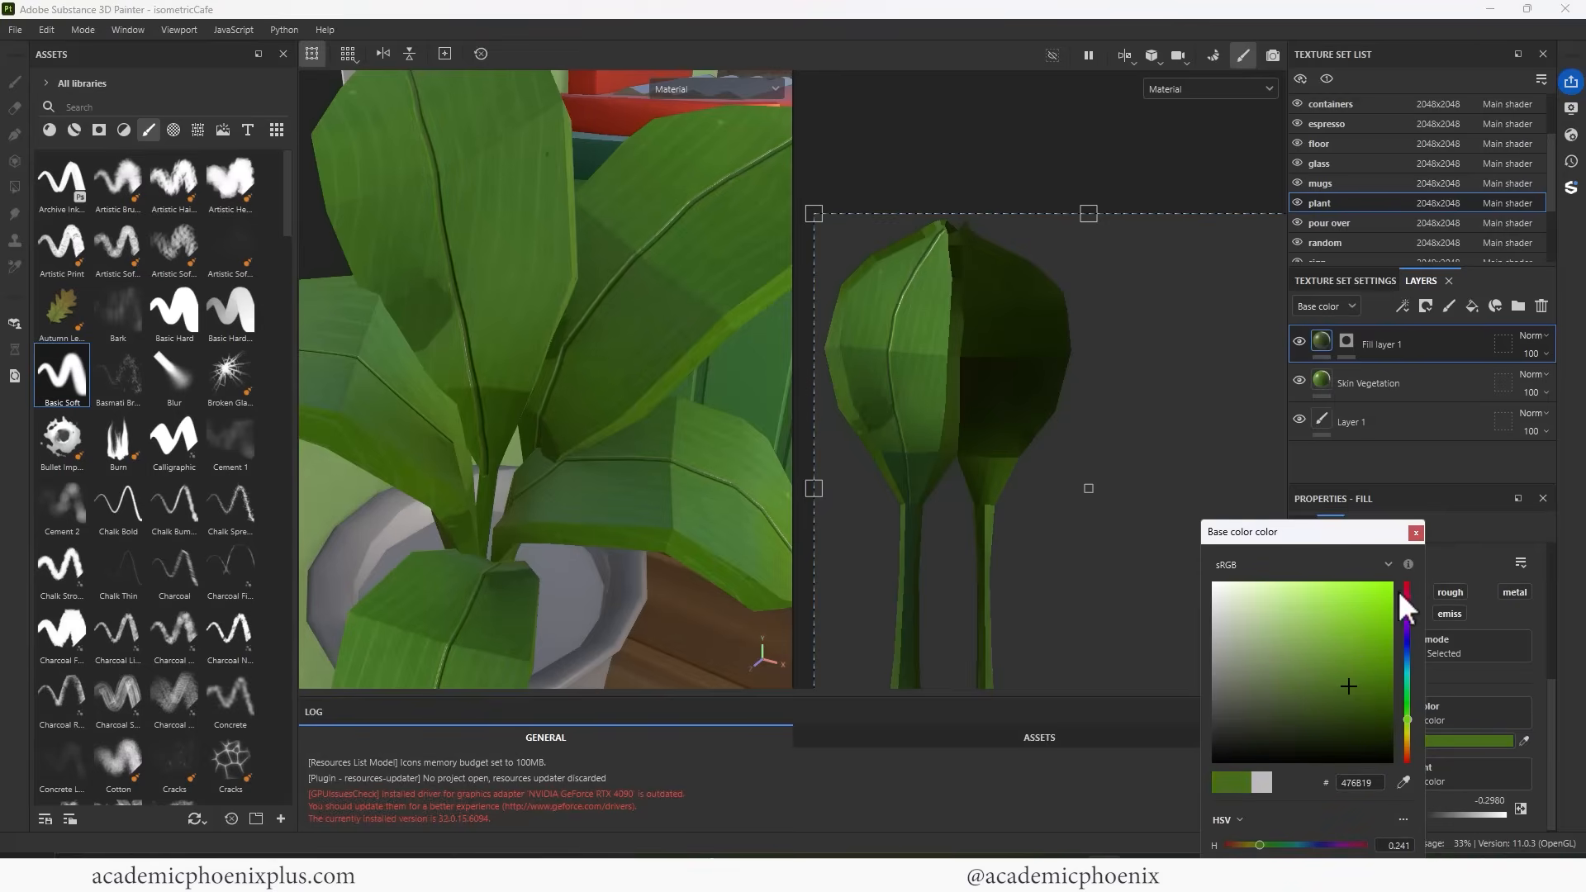
click(1416, 532)
Set the vein fill's height to -0.1184 for a shallower groove on the leaves
alt+right_drag(596, 489, 490, 261)
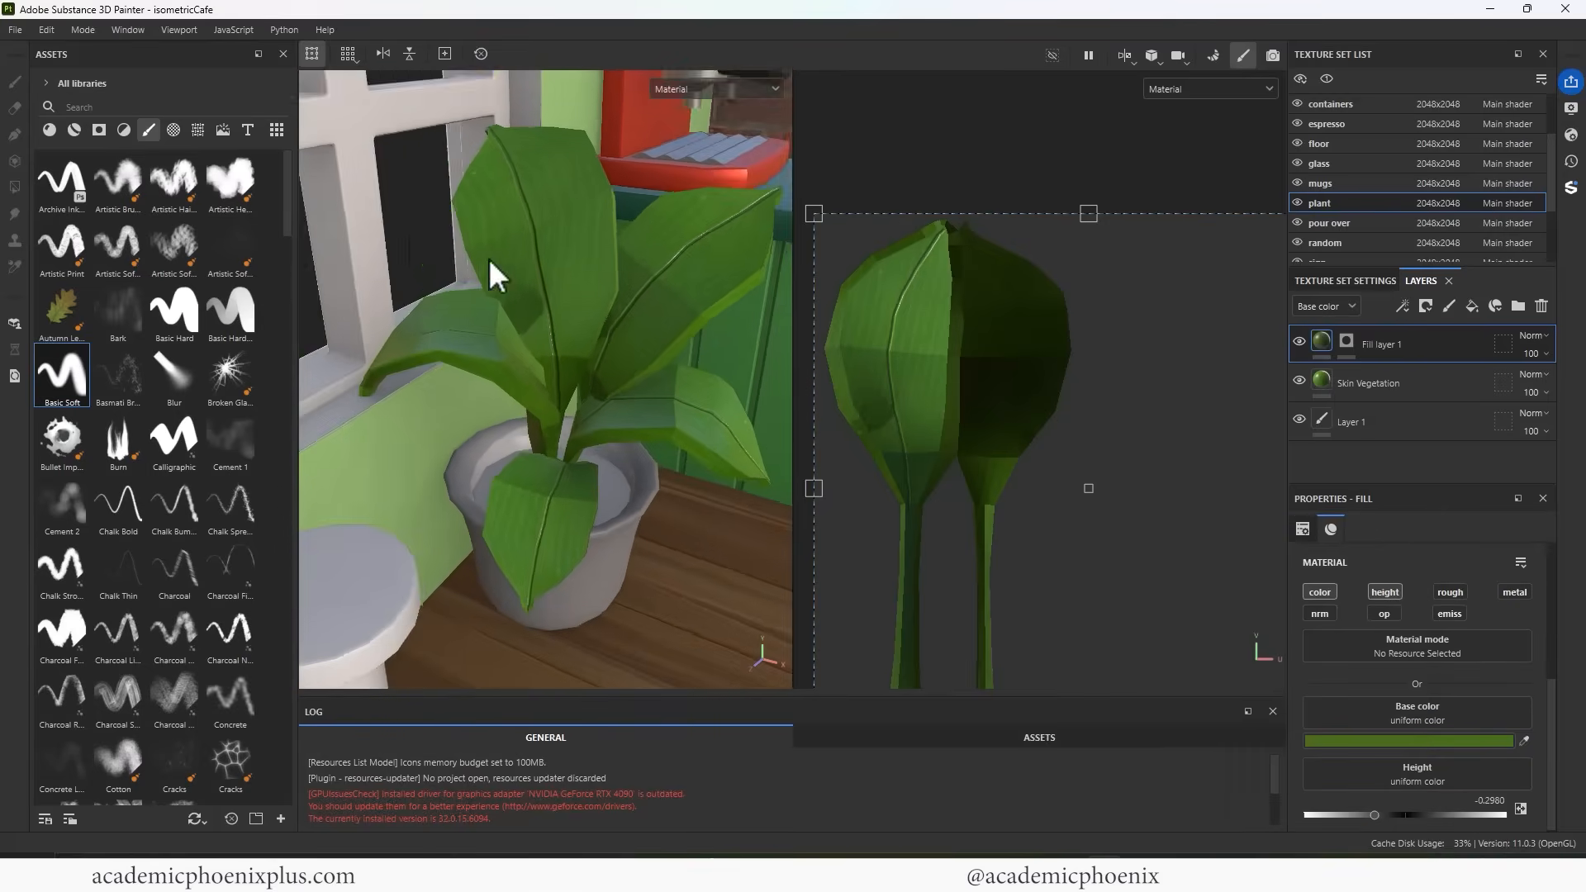
alt+drag(490, 262, 660, 230)
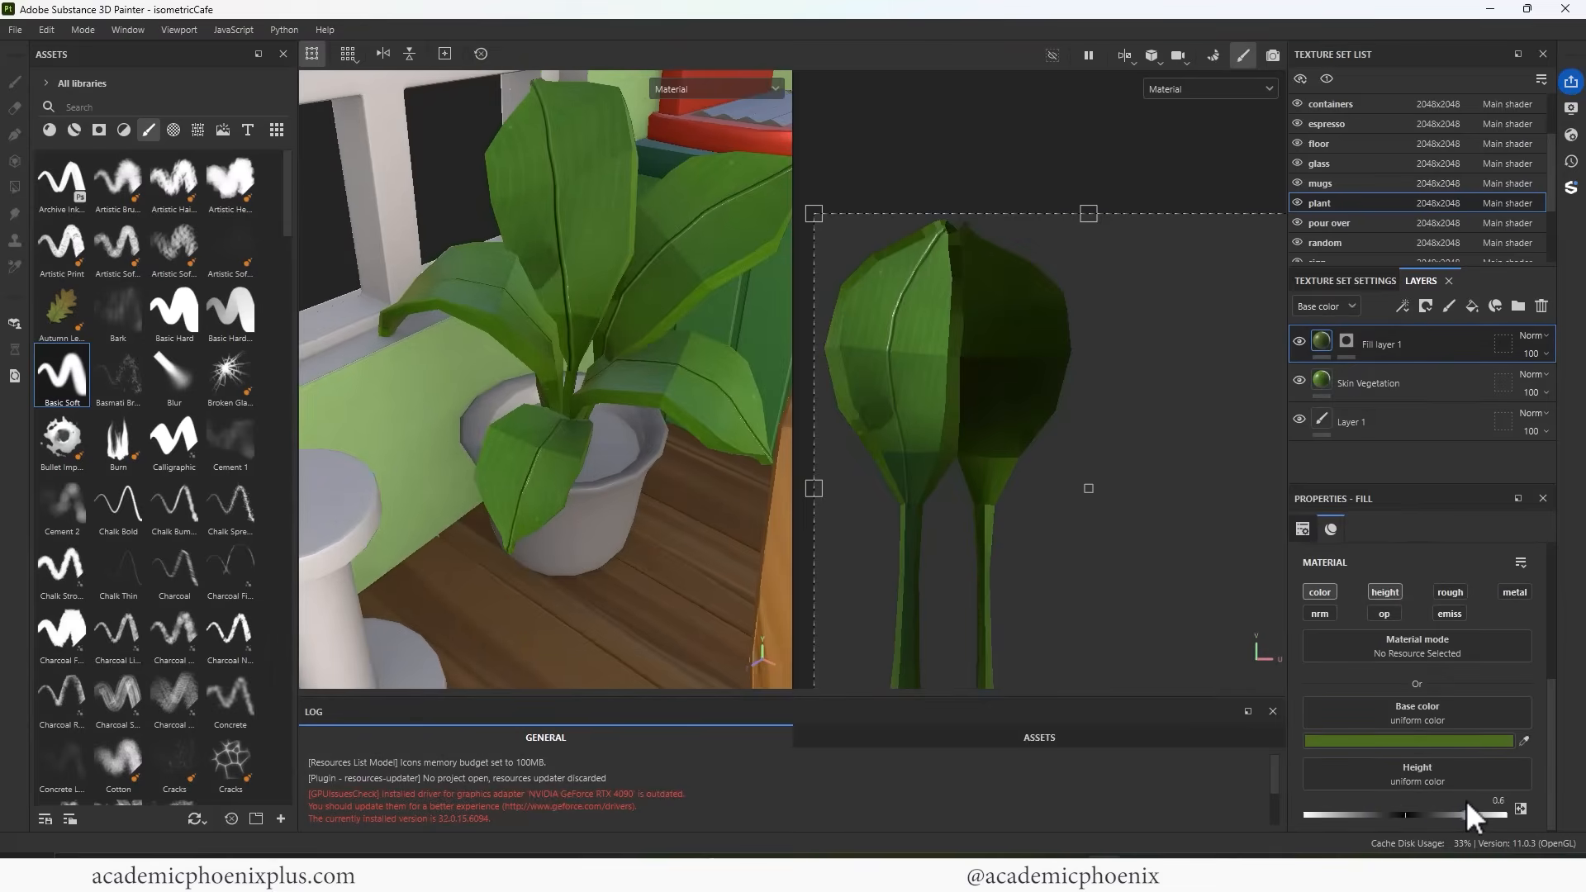
click(1387, 814)
drag(1387, 814, 1394, 815)
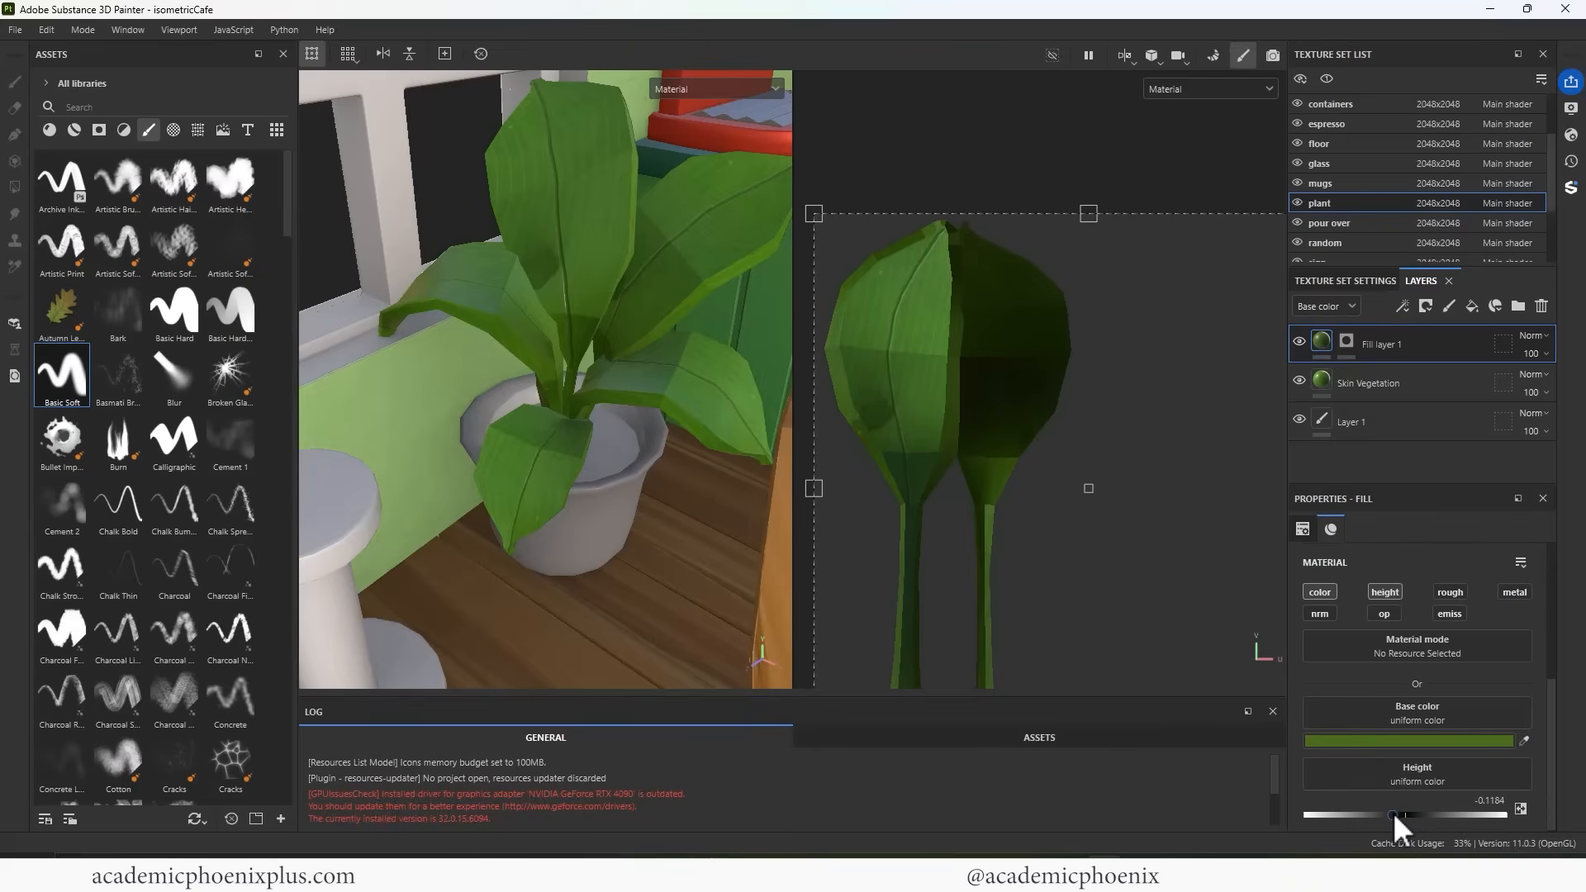
Set the vein fill's base color to the slightly brighter green 4D771A
click(1434, 742)
click(1353, 677)
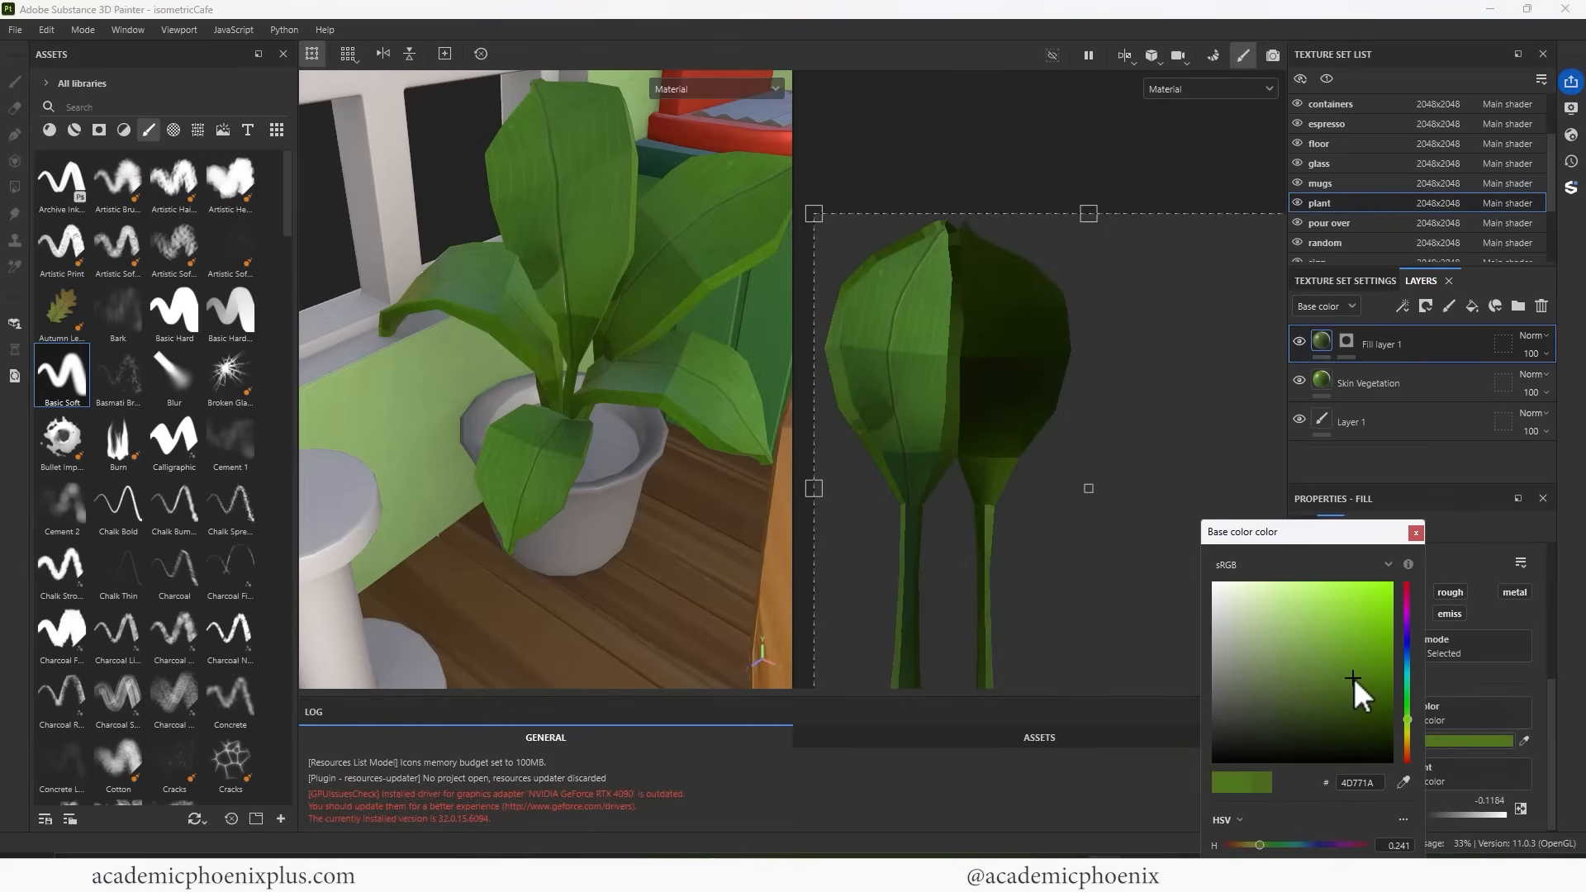
alt+right_drag(657, 320, 757, 345)
alt+middle_drag(661, 398, 679, 601)
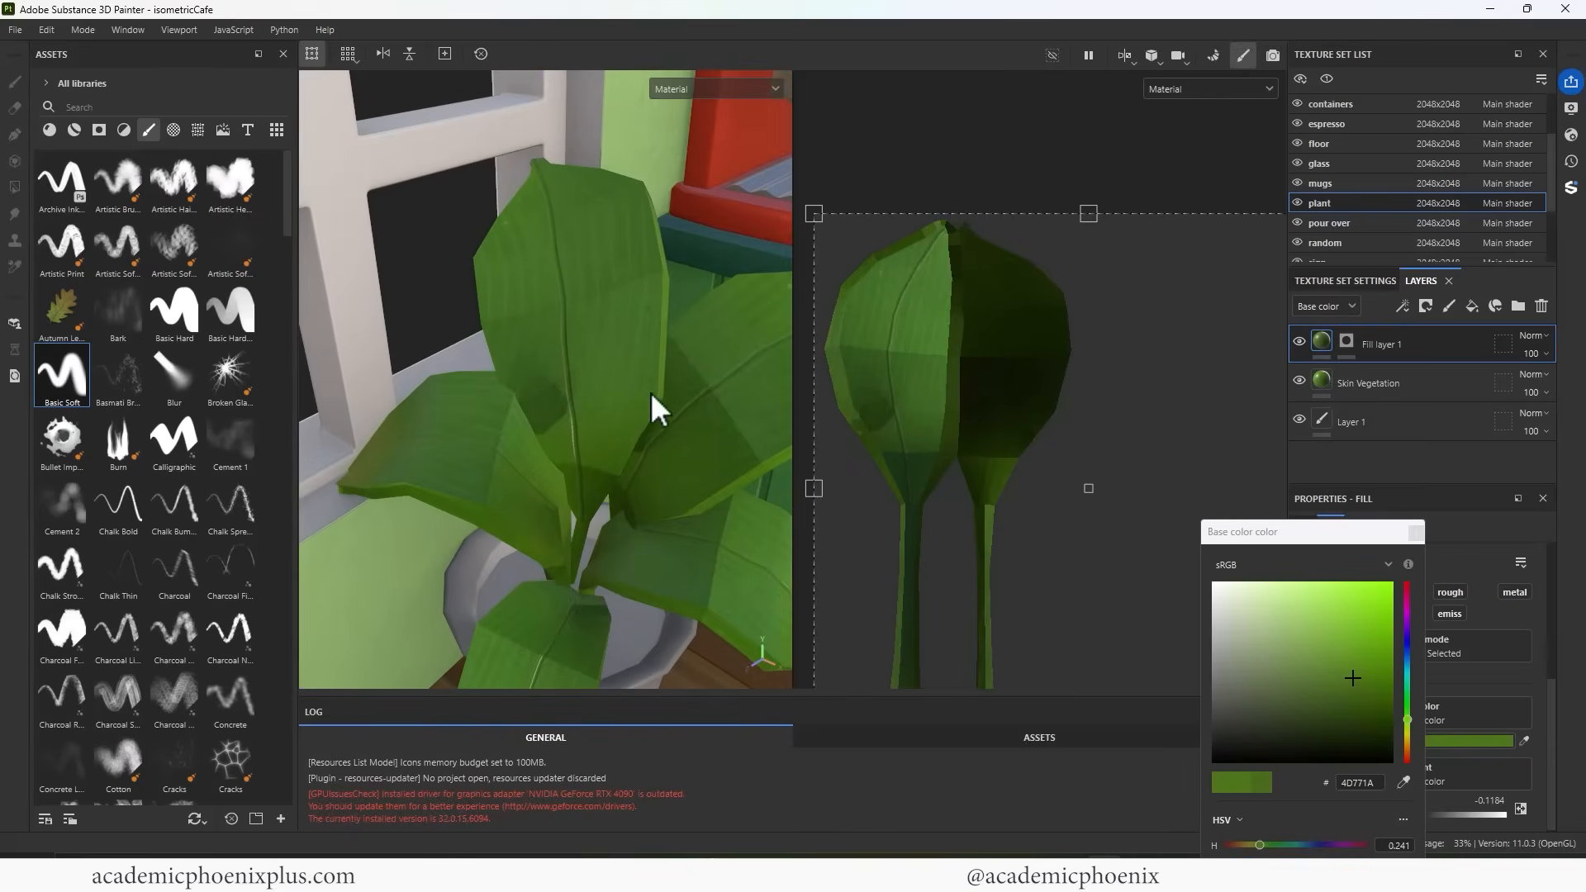
click(1415, 532)
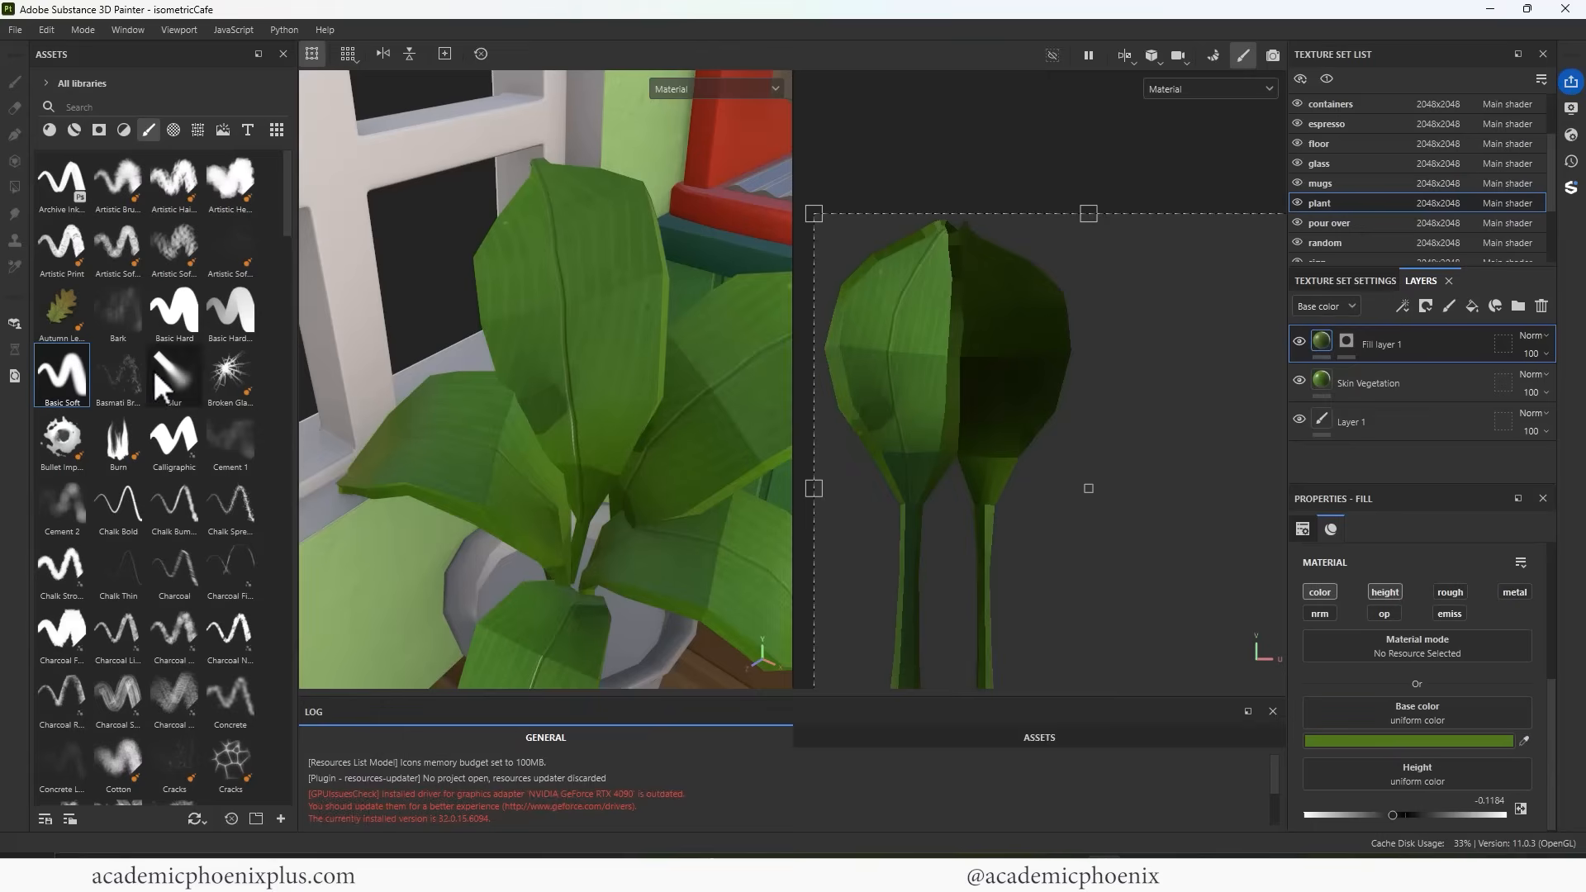
Return to Fill layer 1's mask and turn off Lazy Mouse for the brush
click(1346, 341)
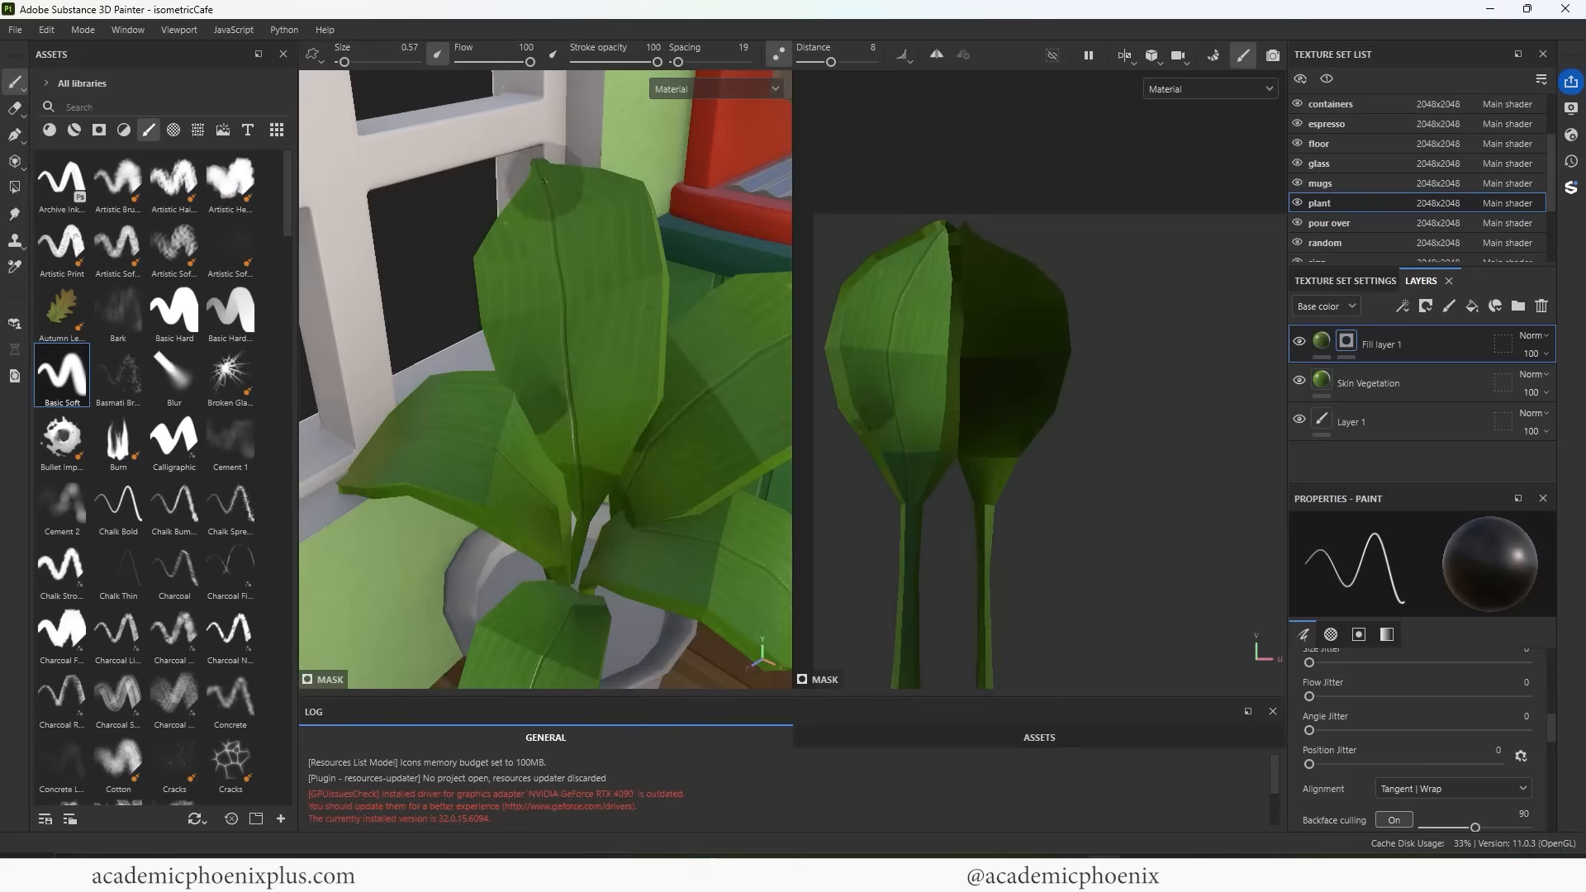
click(782, 51)
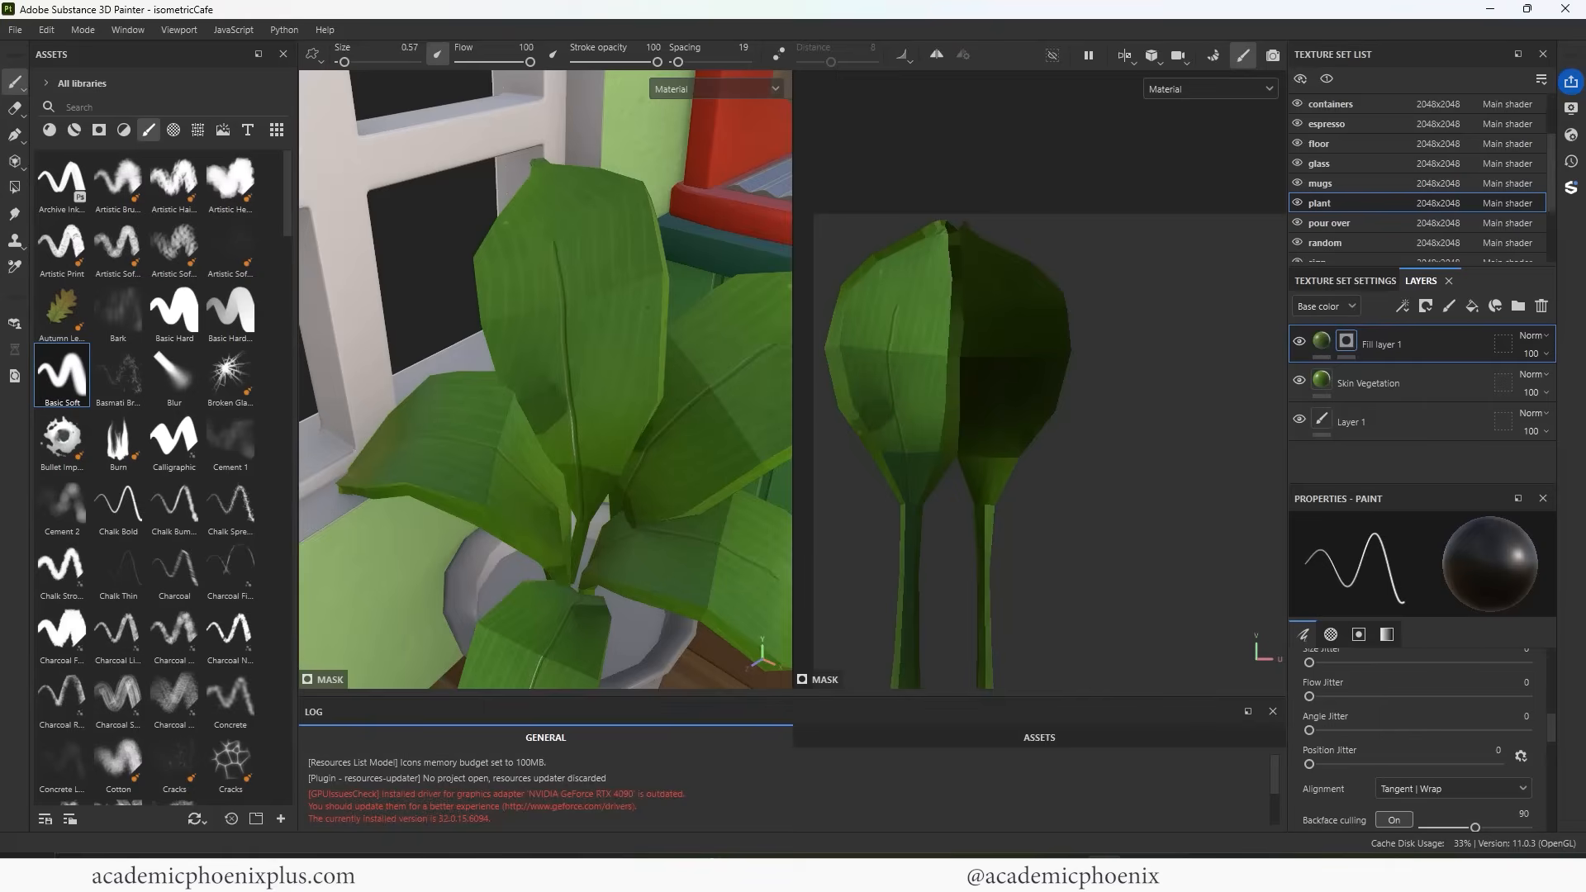
alt+right_drag(637, 413, 601, 289)
alt+middle_drag(735, 454, 582, 384)
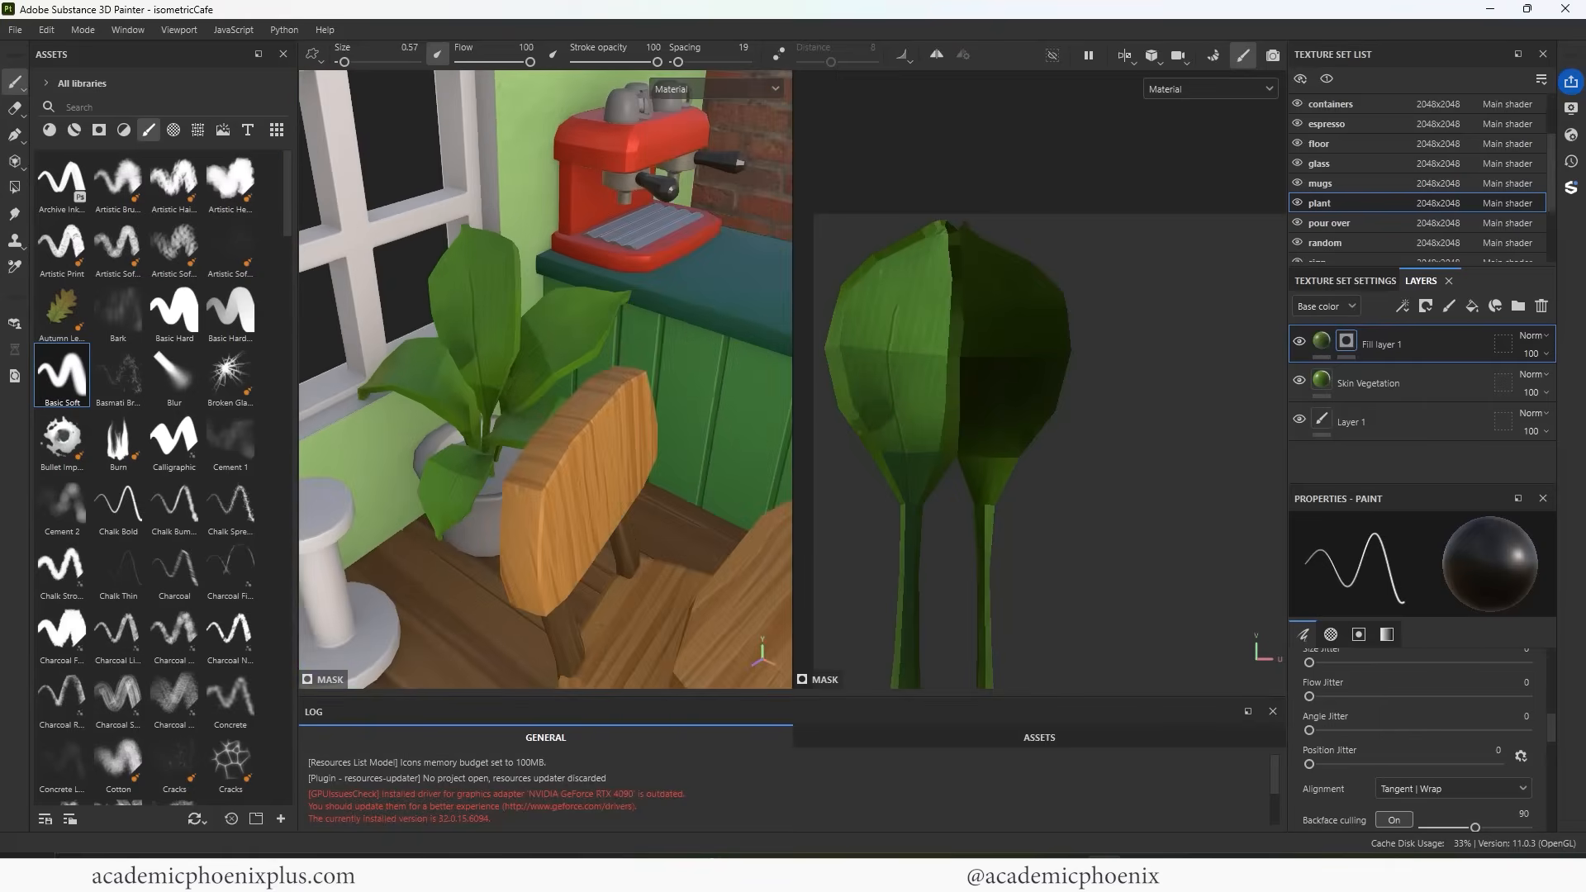
alt+drag(582, 386, 599, 395)
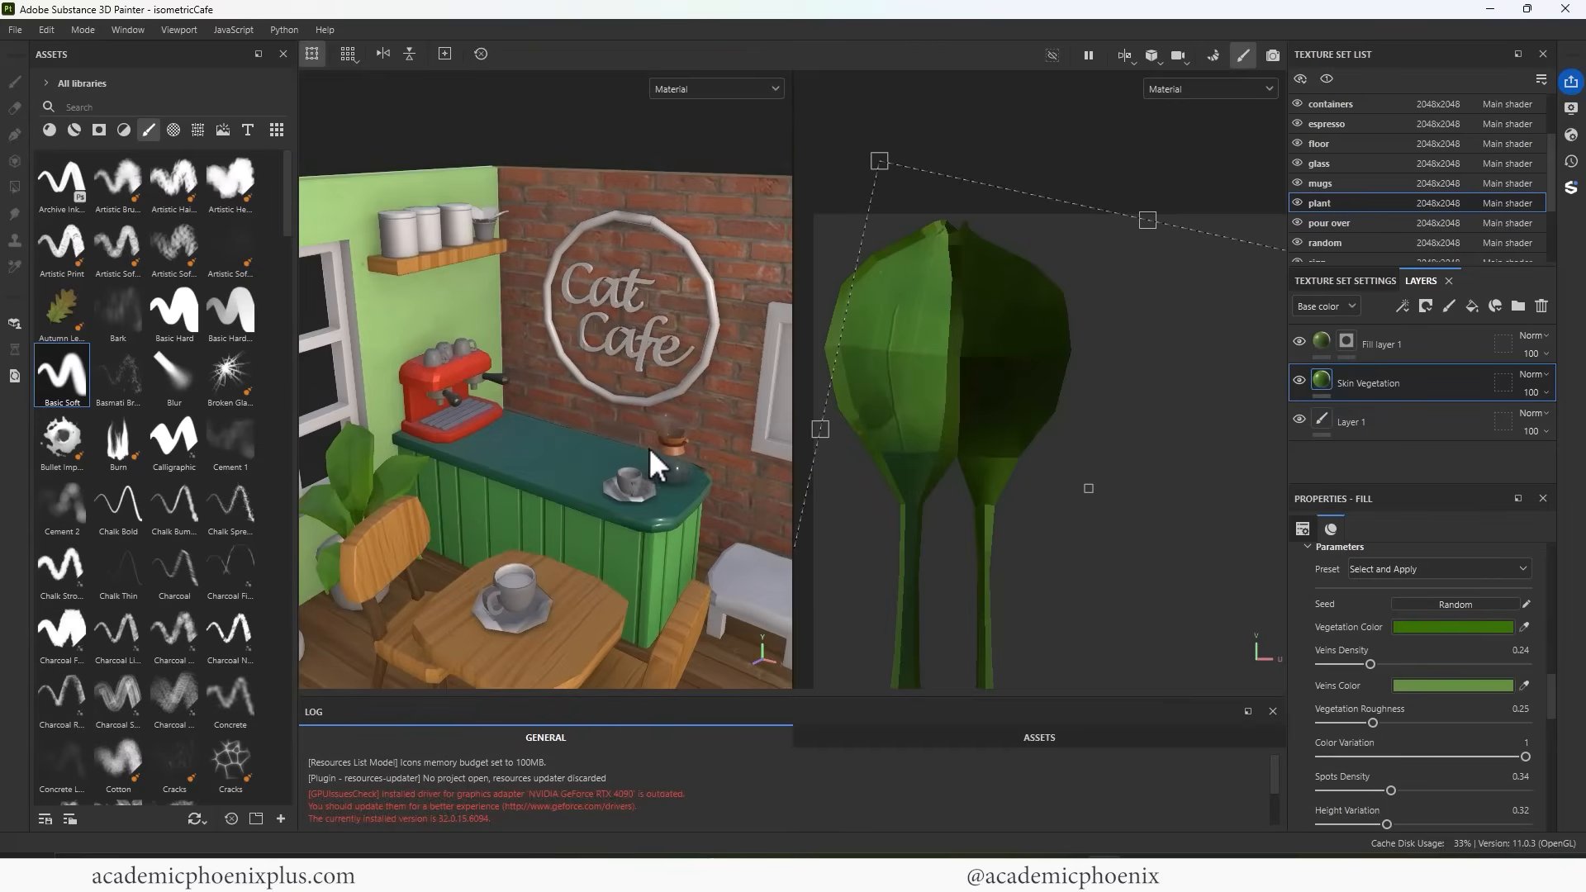
Copy the plant's Skin Vegetation layer and paste it into the succulents texture set
click(1396, 393)
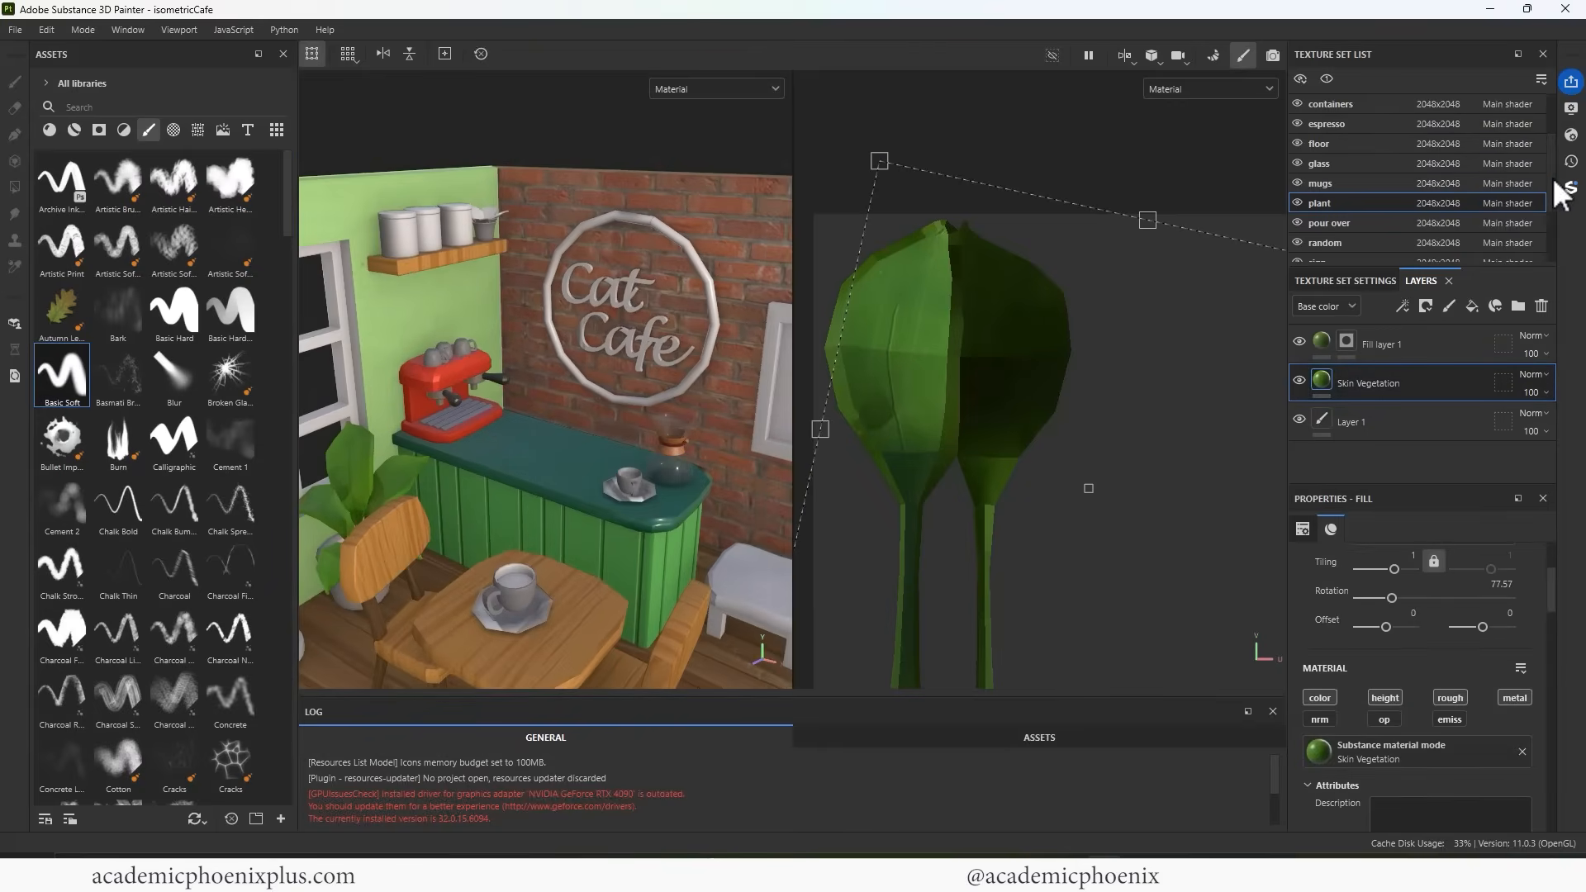
scroll(1559, 222, down, 2)
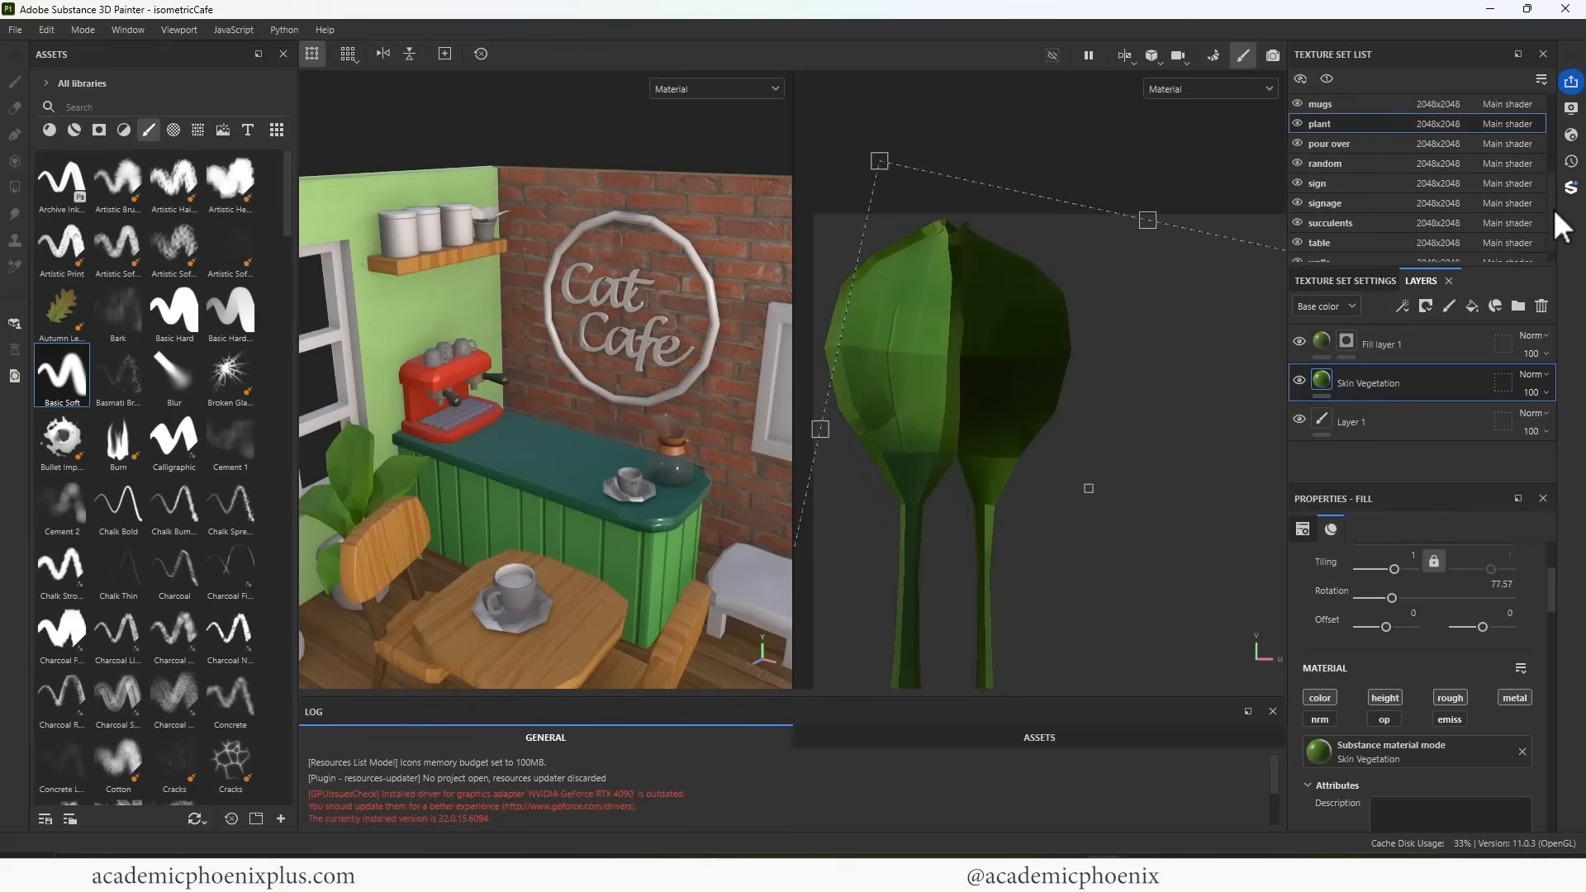
click(1370, 223)
key(ctrl+v)
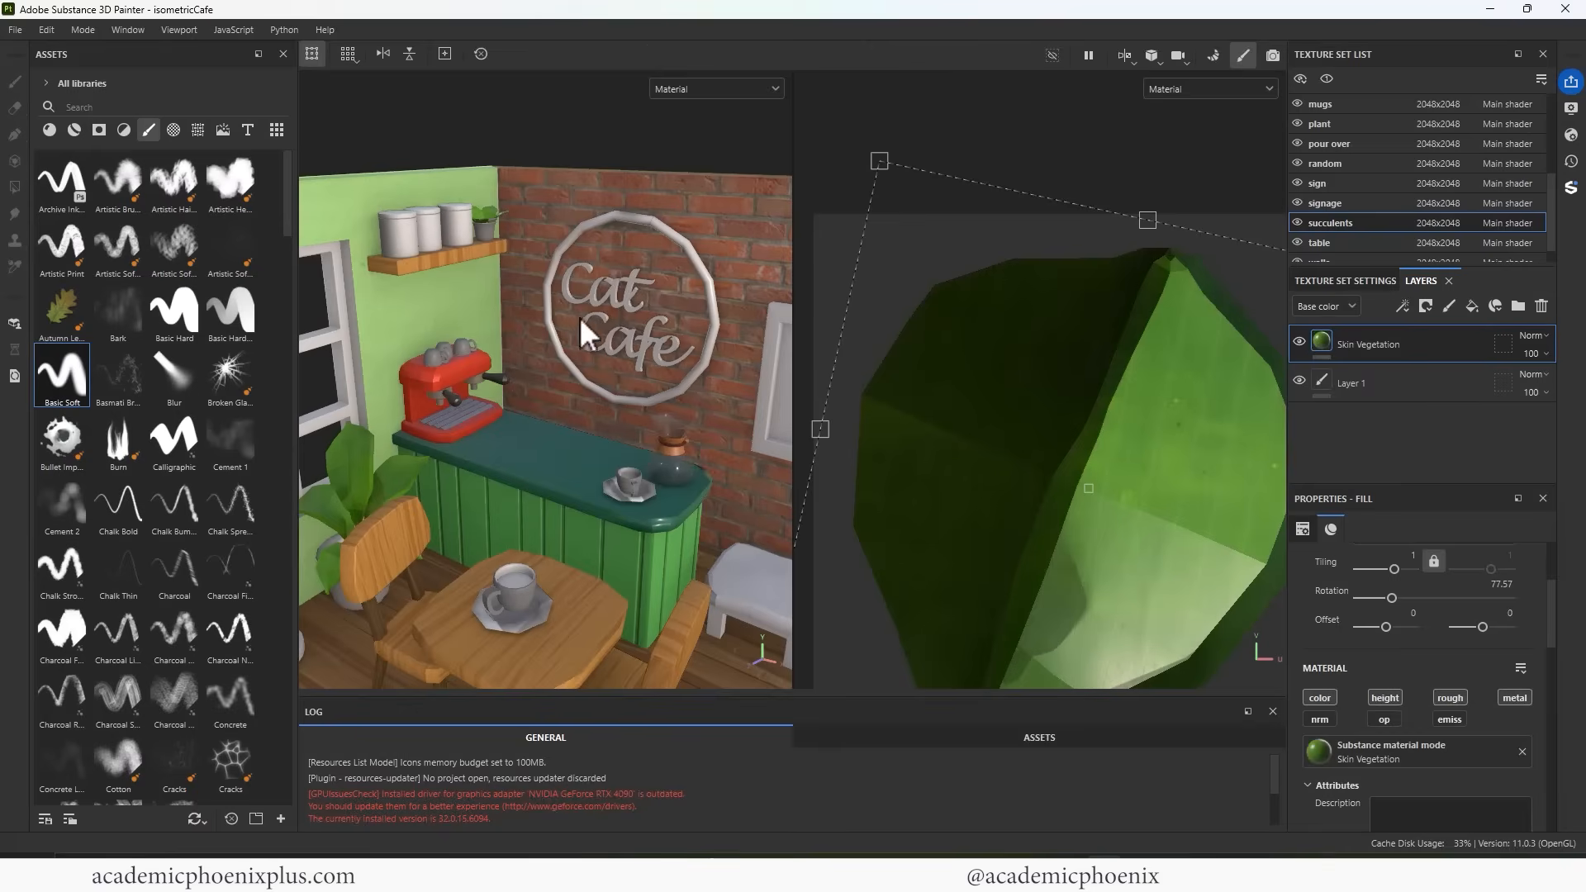
Make the signage texture set active and frame its full UV layout beside the Cat Cafe sign
alt+drag(578, 315, 619, 313)
click(1327, 204)
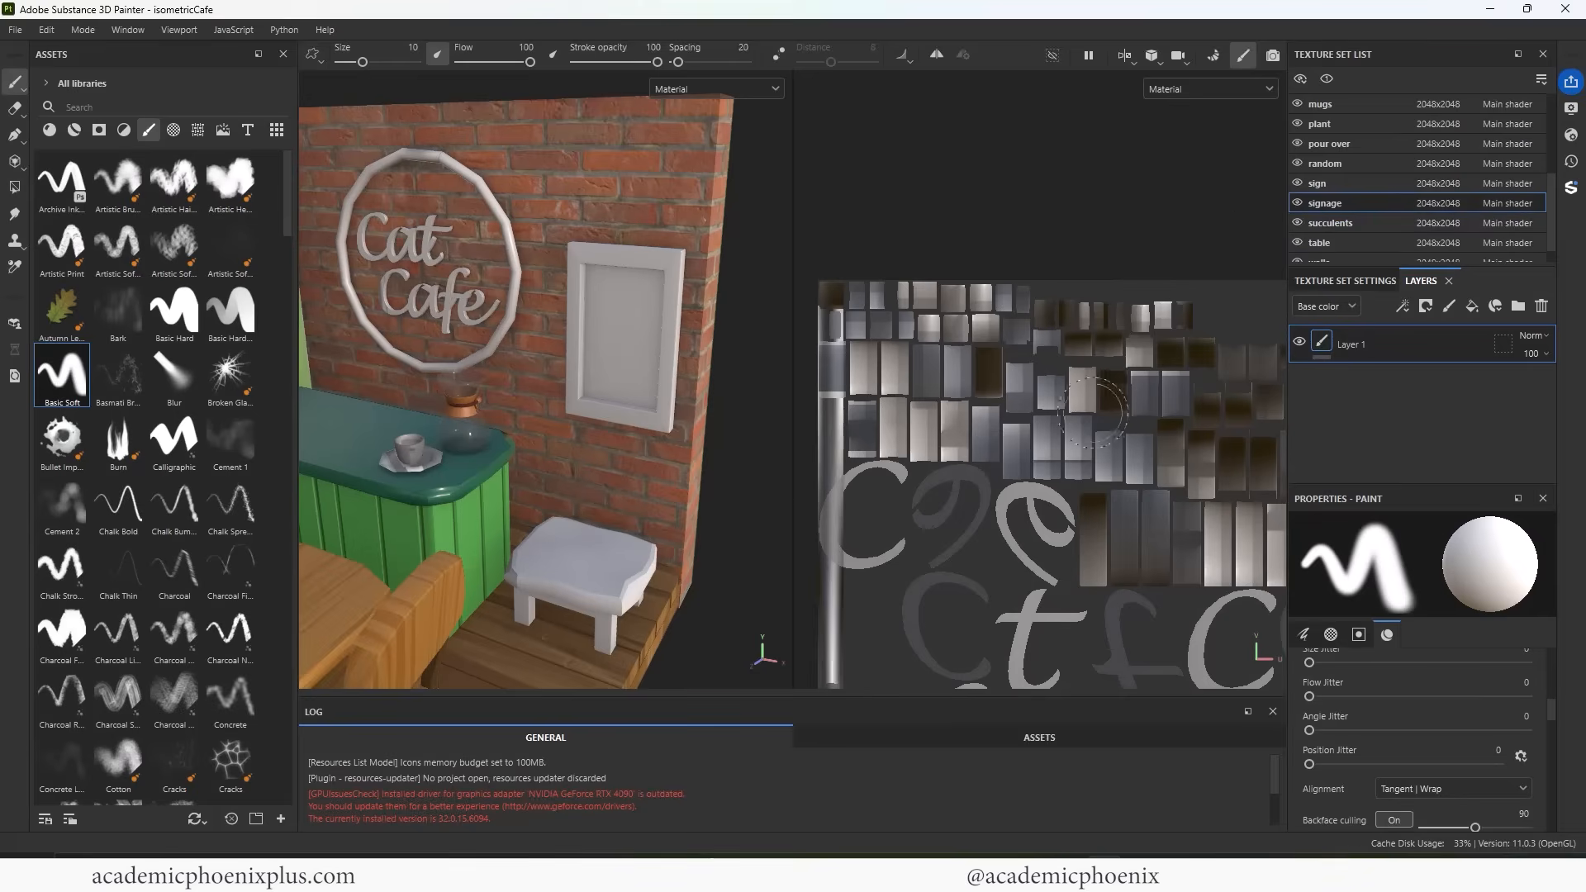
alt+right_drag(1148, 454, 801, 330)
alt+middle_drag(1070, 436, 958, 405)
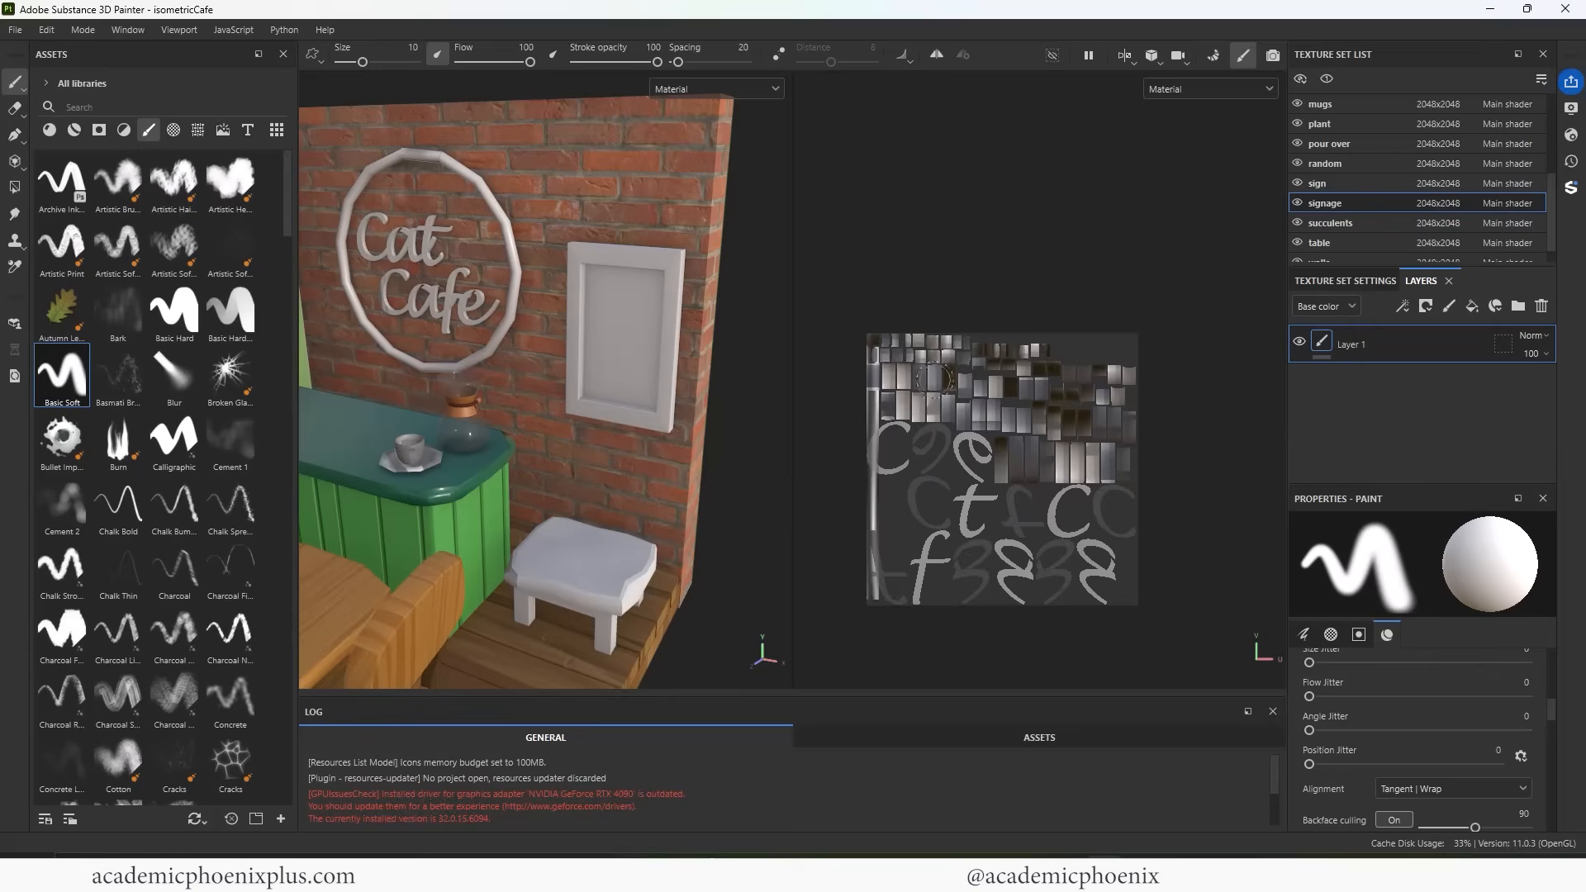
alt+right_drag(948, 384, 1054, 377)
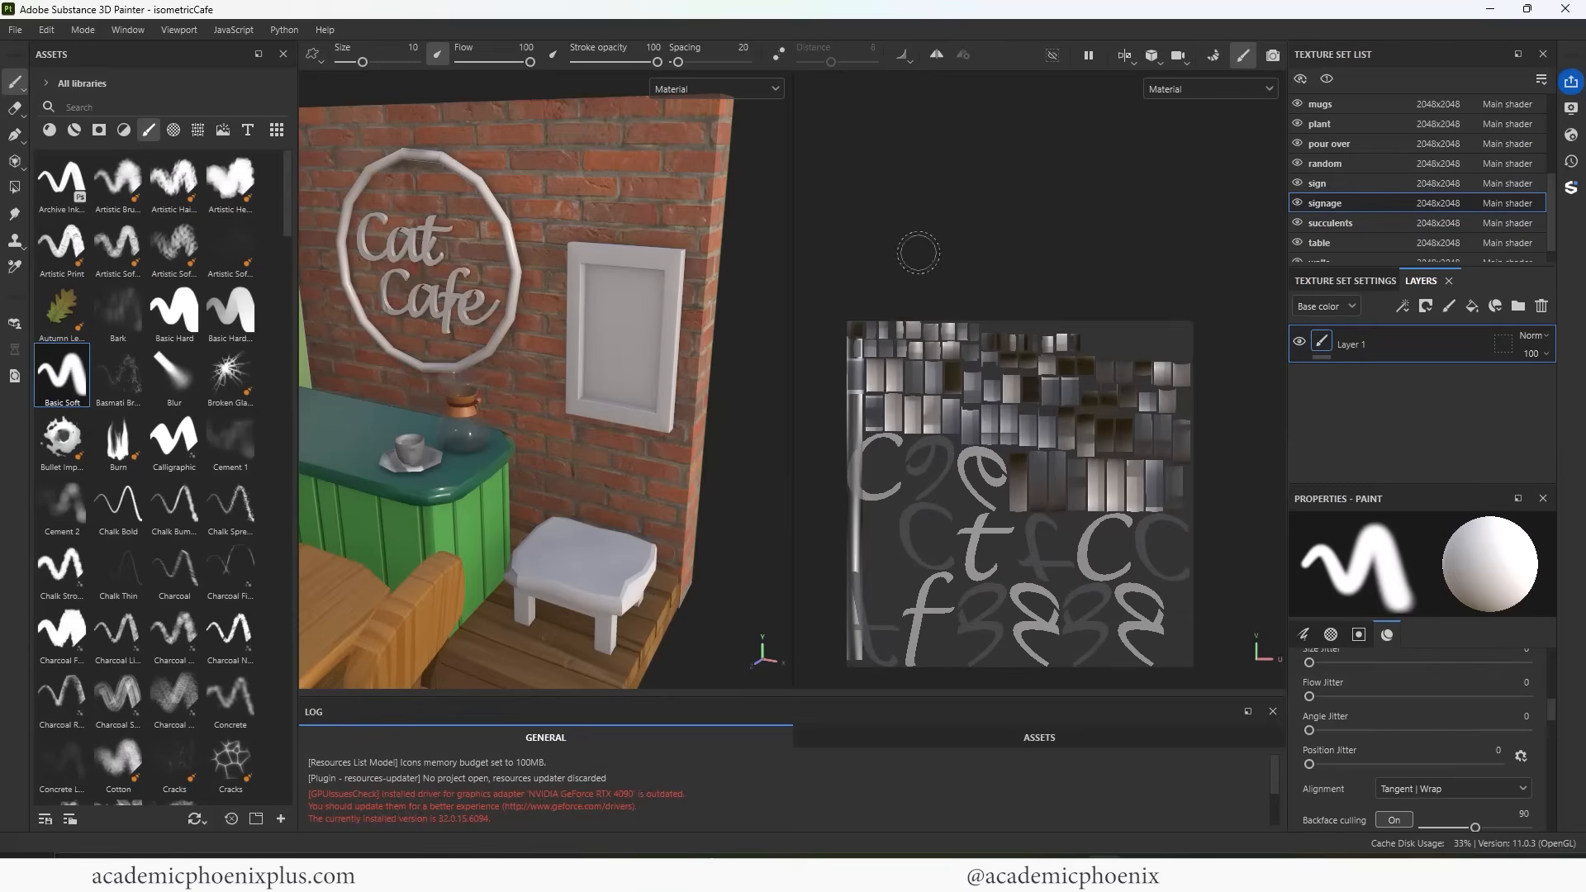
Toggle the signage set's visibility to identify its parts, leaving it shown, and make the sign texture set active
click(1296, 202)
click(1297, 202)
click(1296, 201)
click(1313, 183)
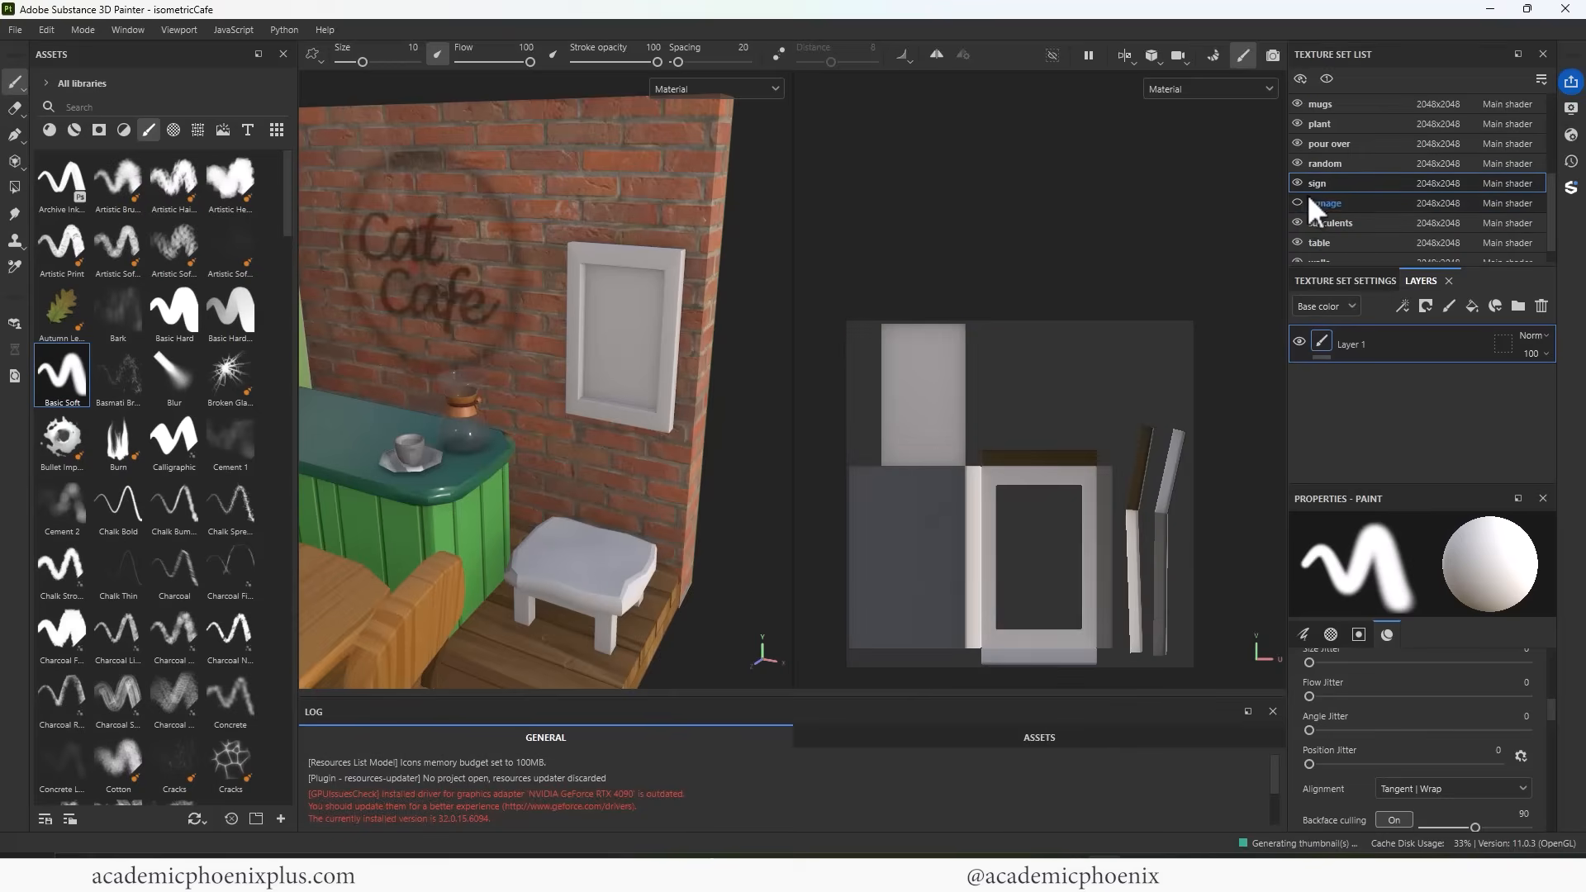
click(1297, 202)
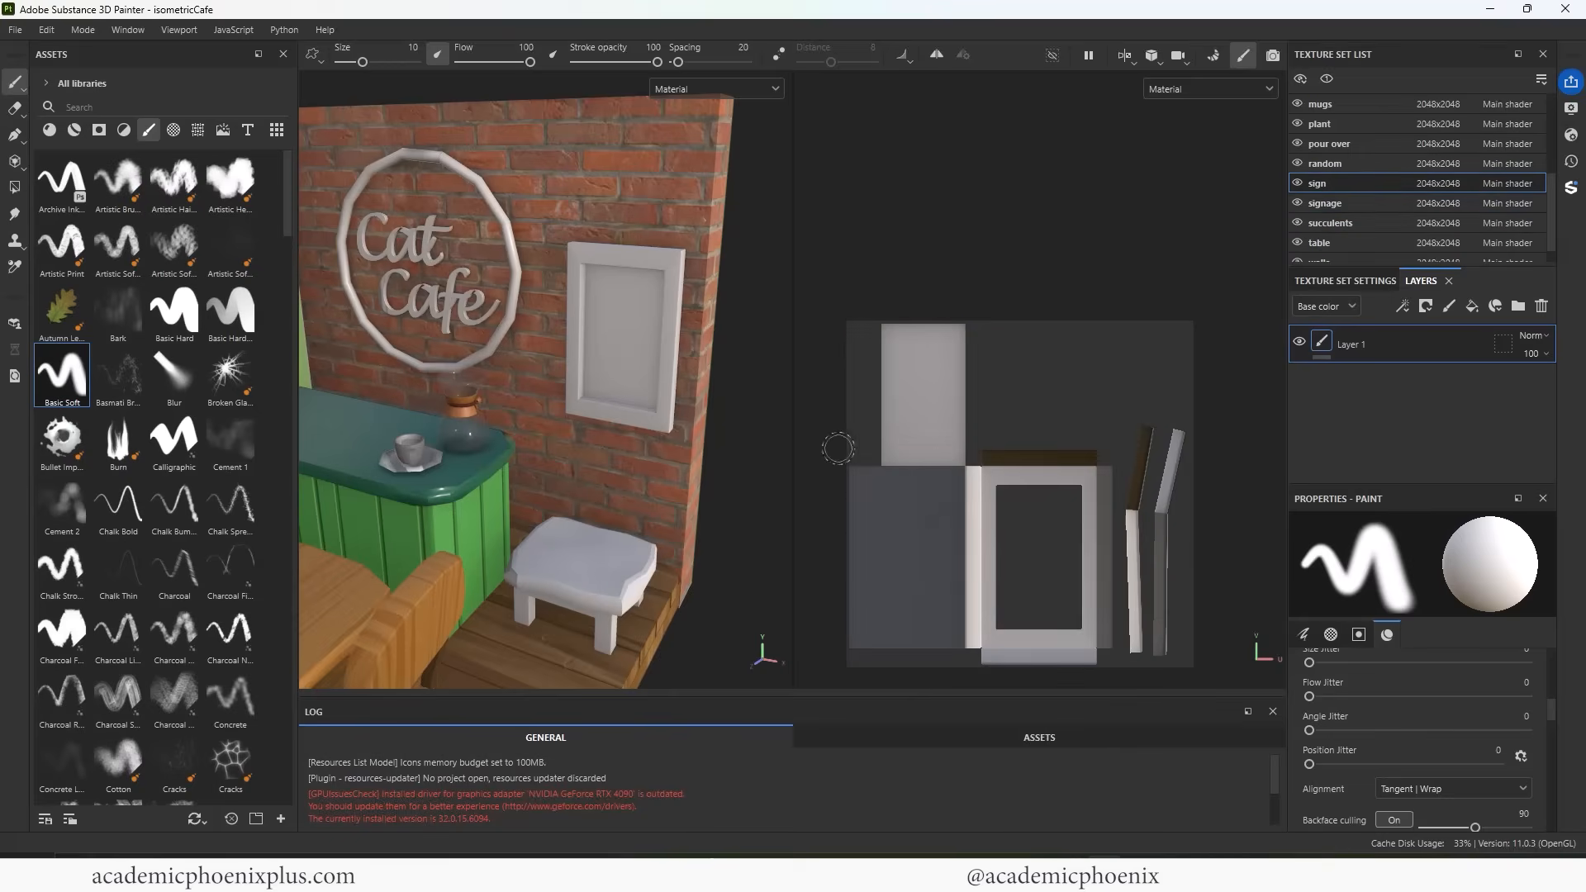
Copy the Stylized Wood Plain 1 layer from the chairs texture set and paste it into the sign texture set
alt+middle_drag(556, 359, 411, 358)
alt+right_drag(410, 358, 650, 371)
alt+middle_drag(650, 371, 690, 342)
alt+drag(603, 352, 613, 330)
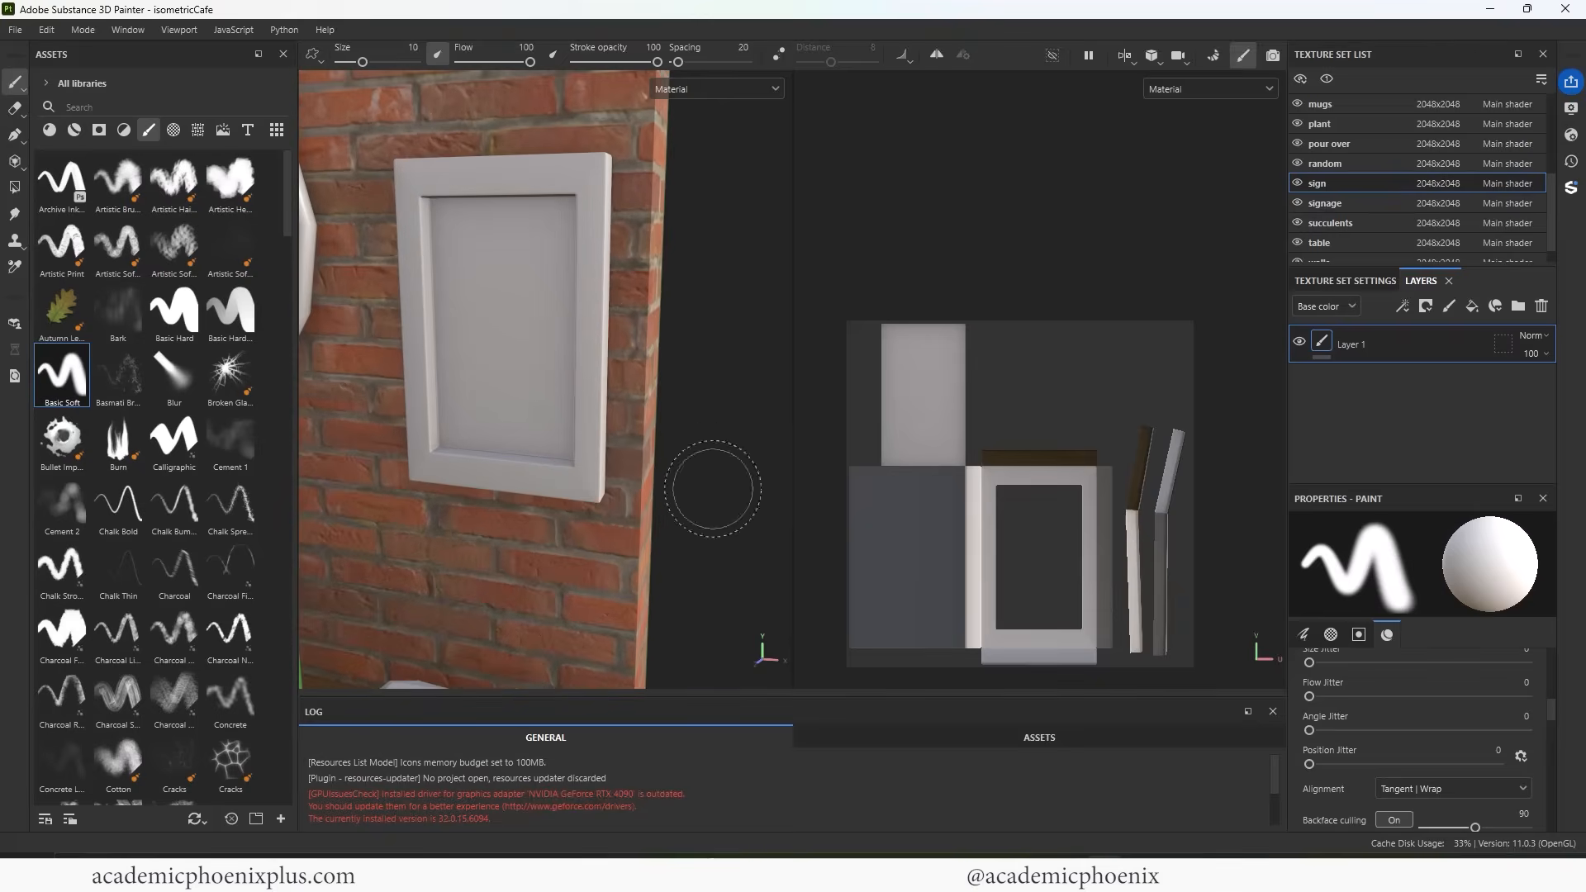
alt+right_drag(574, 503, 238, 438)
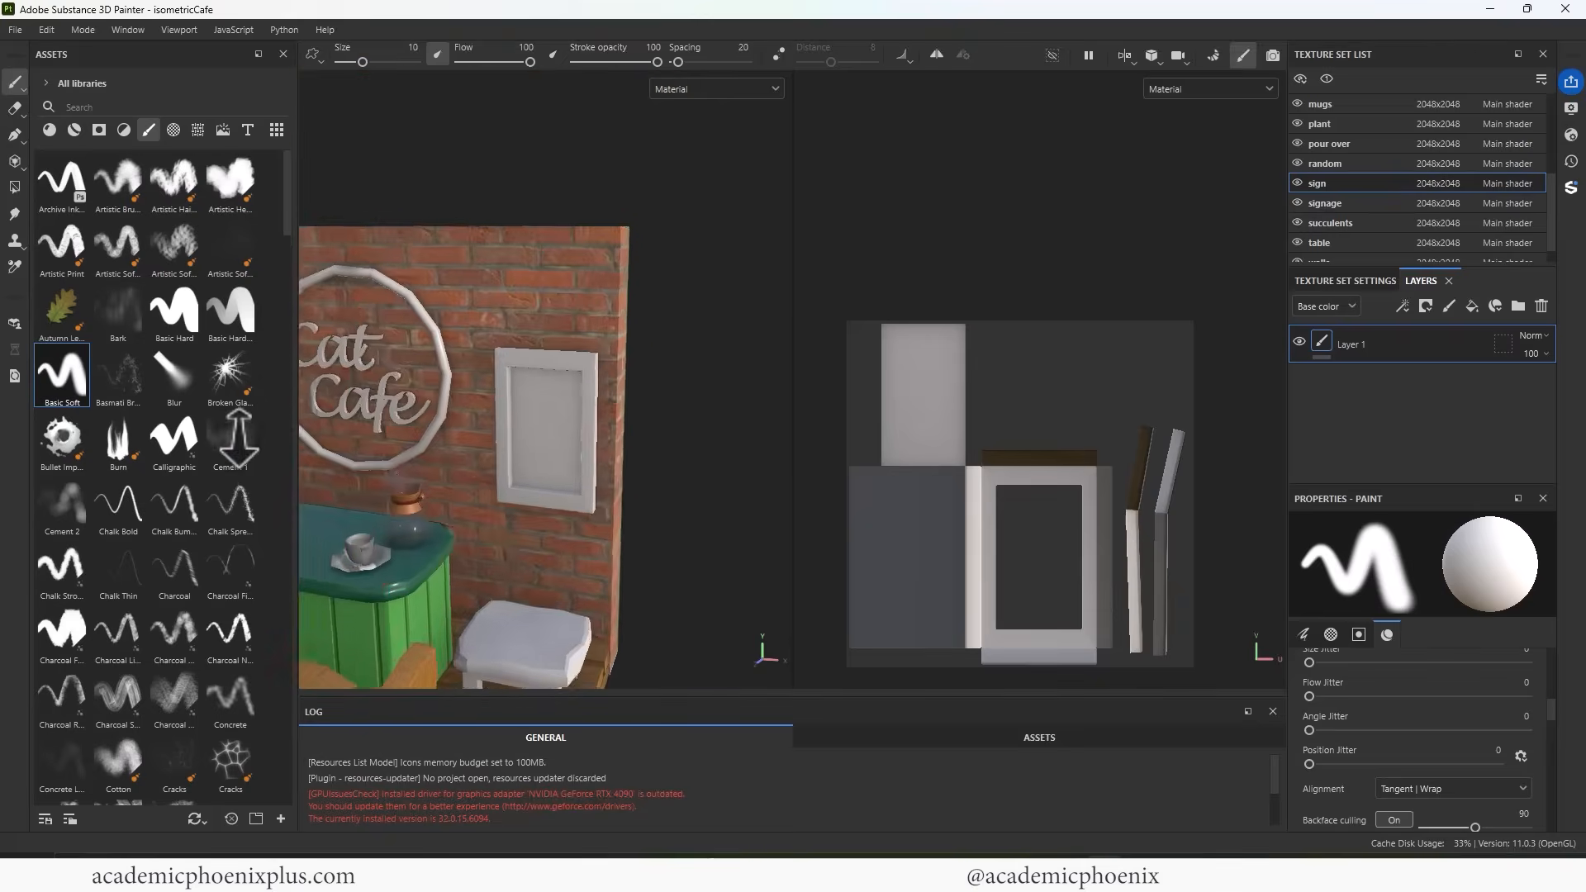
alt+middle_drag(475, 513, 516, 343)
scroll(1469, 159, down, 1)
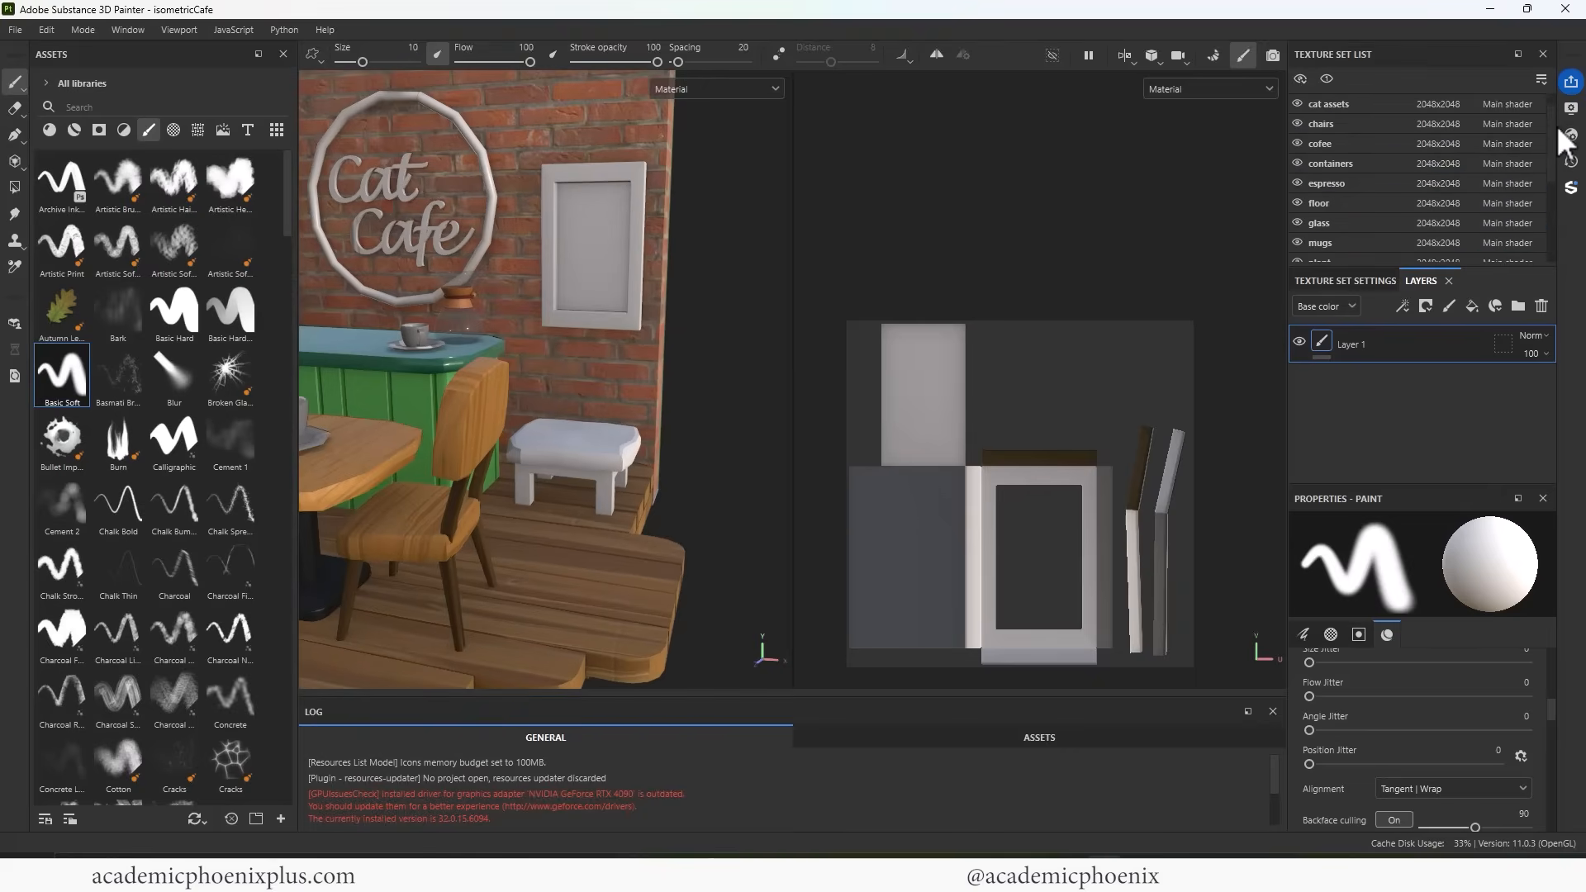
scroll(1486, 148, up, 3)
click(1339, 145)
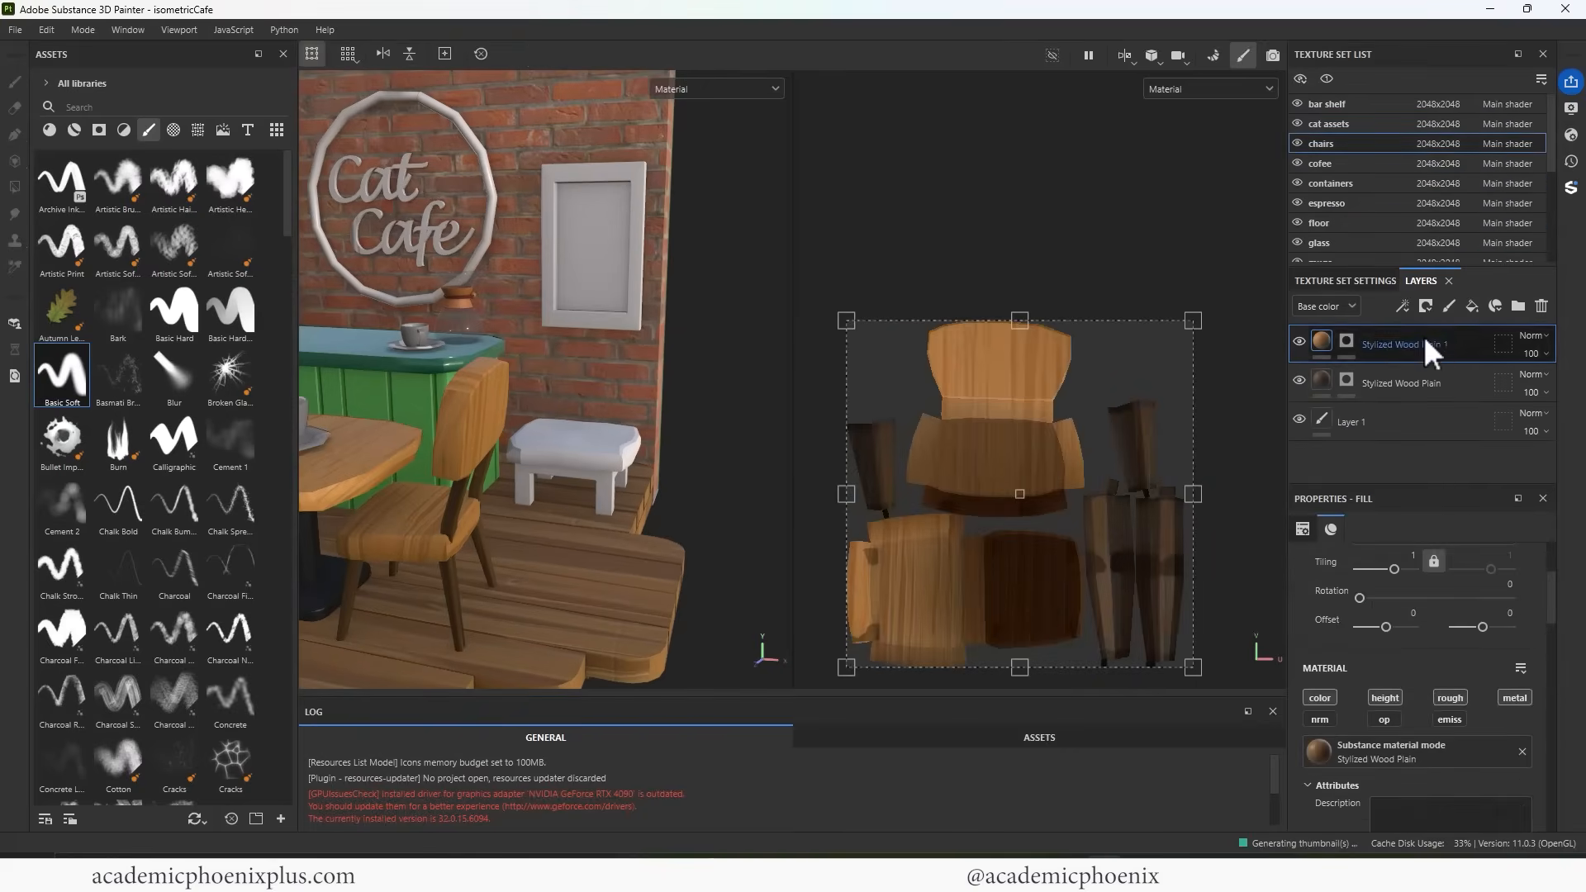
drag(1558, 157, 1562, 211)
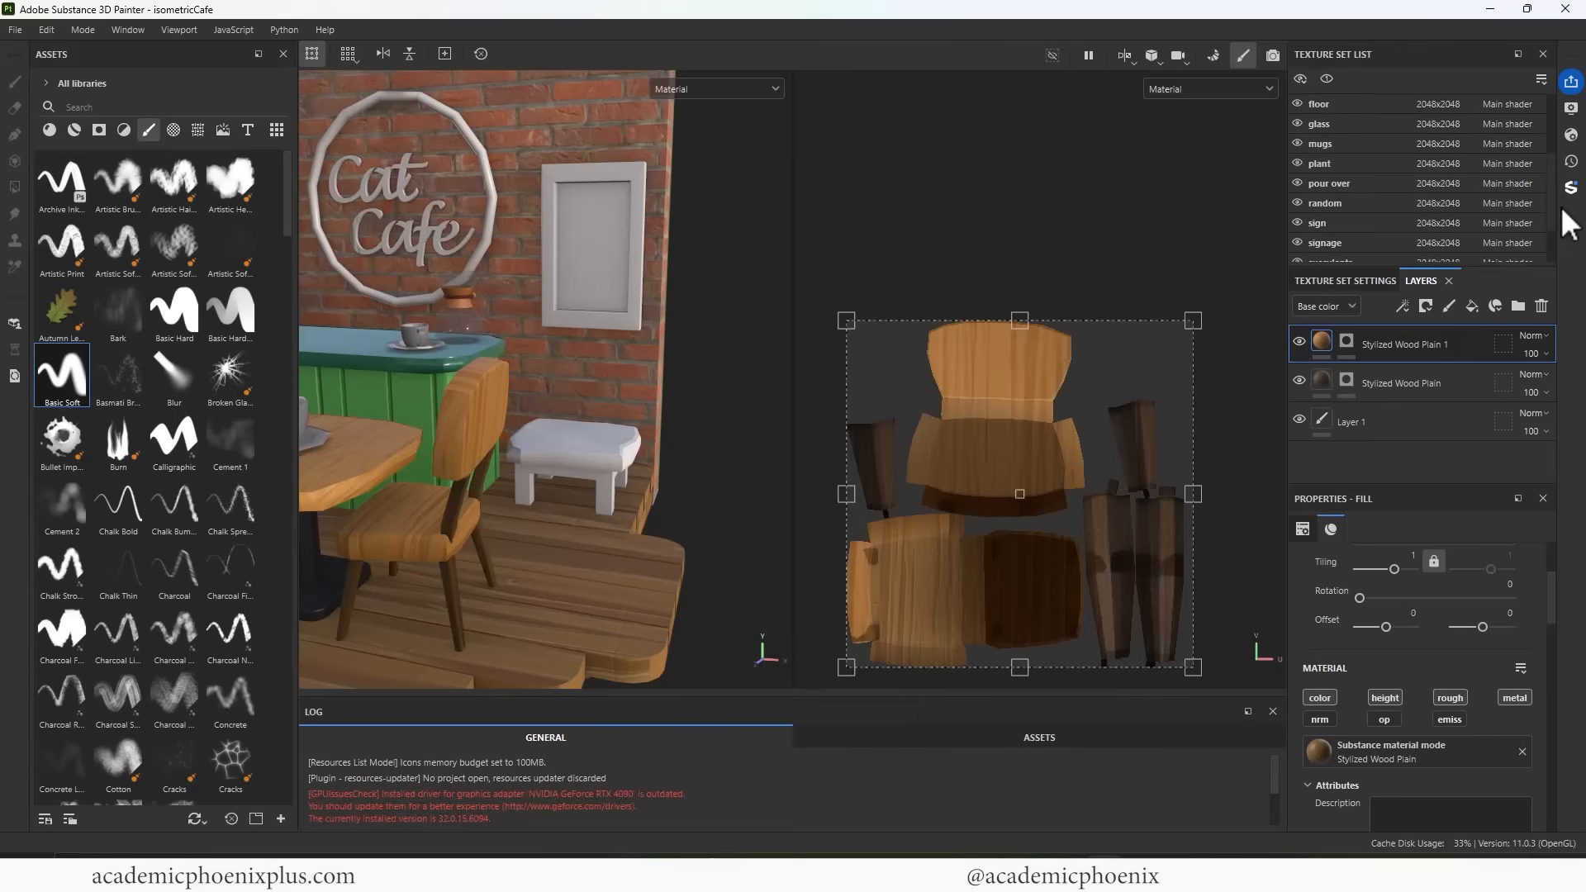
click(1396, 221)
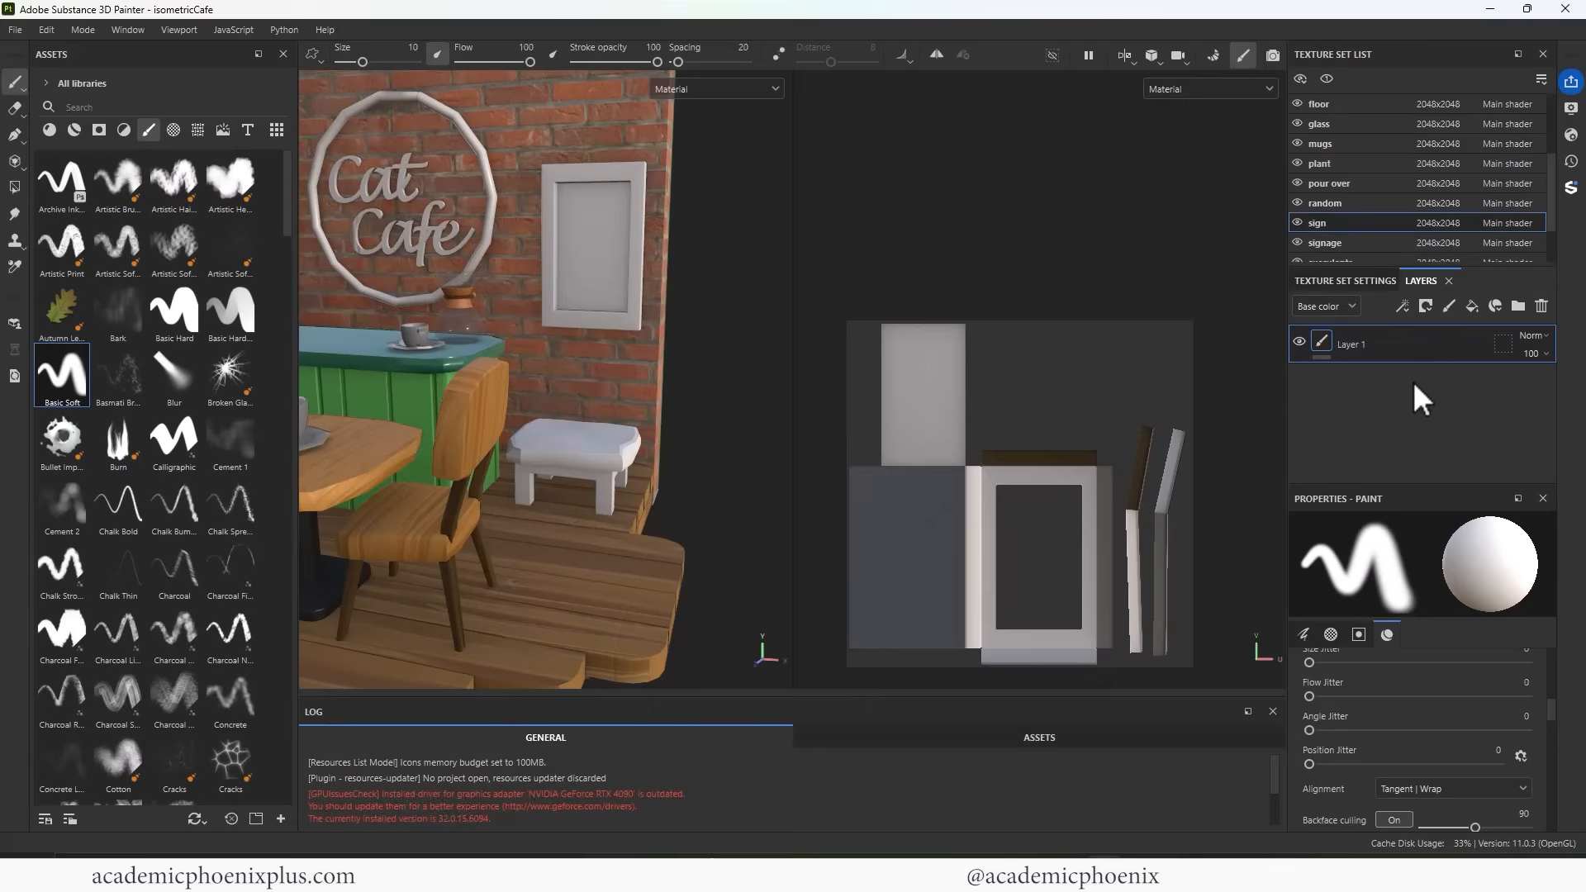
key(ctrl+v)
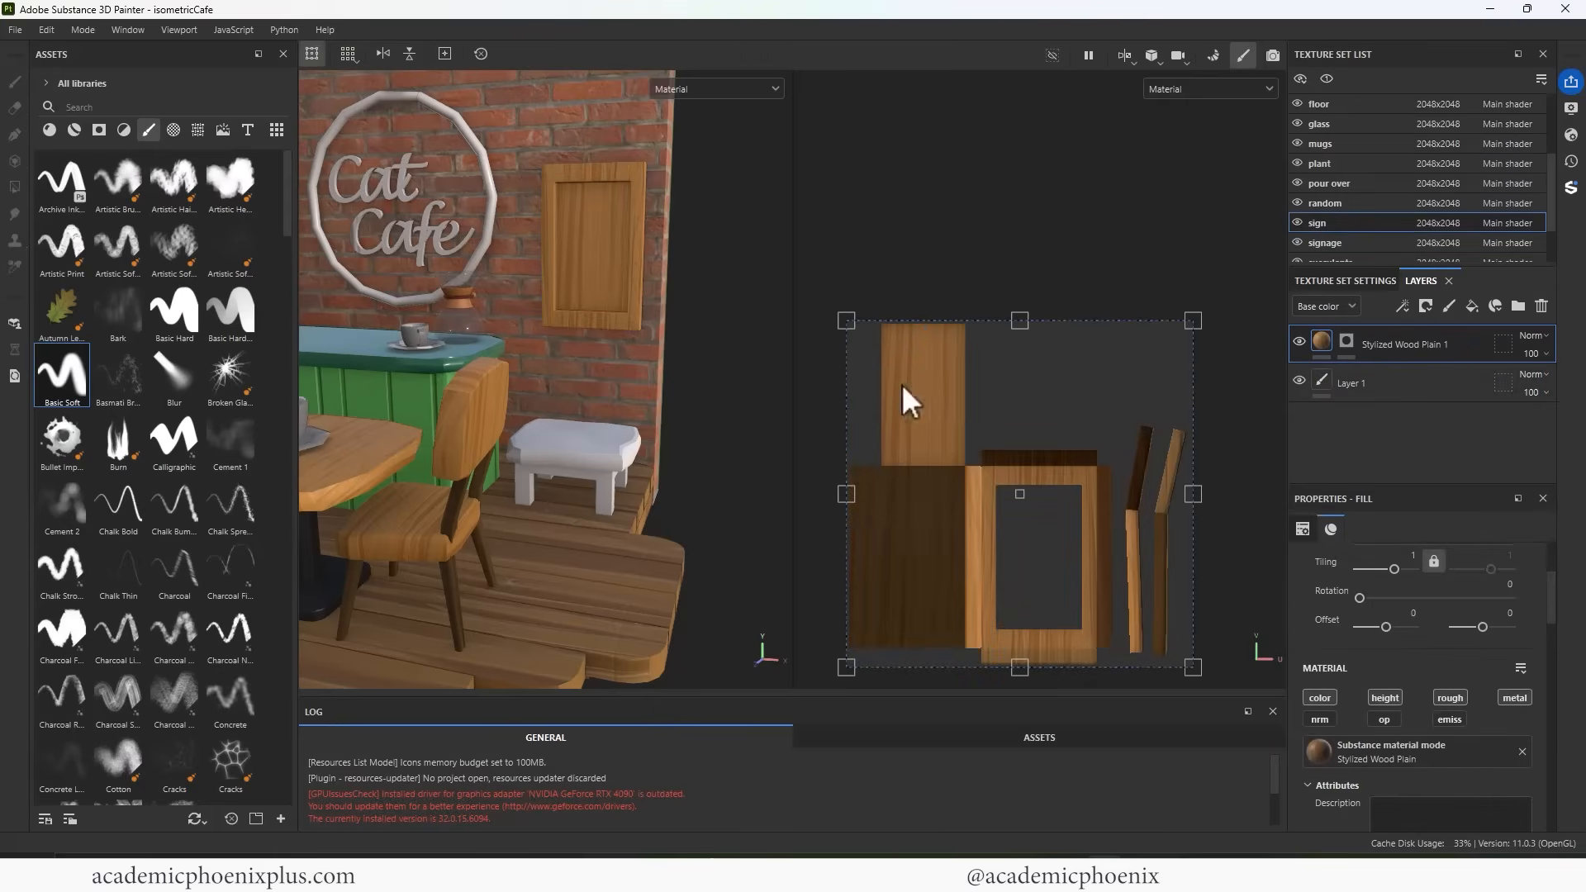
Search the smart materials for "chal", apply Charcoal to the wall sign, and give its folder a black mask
click(122, 107)
text(chal)
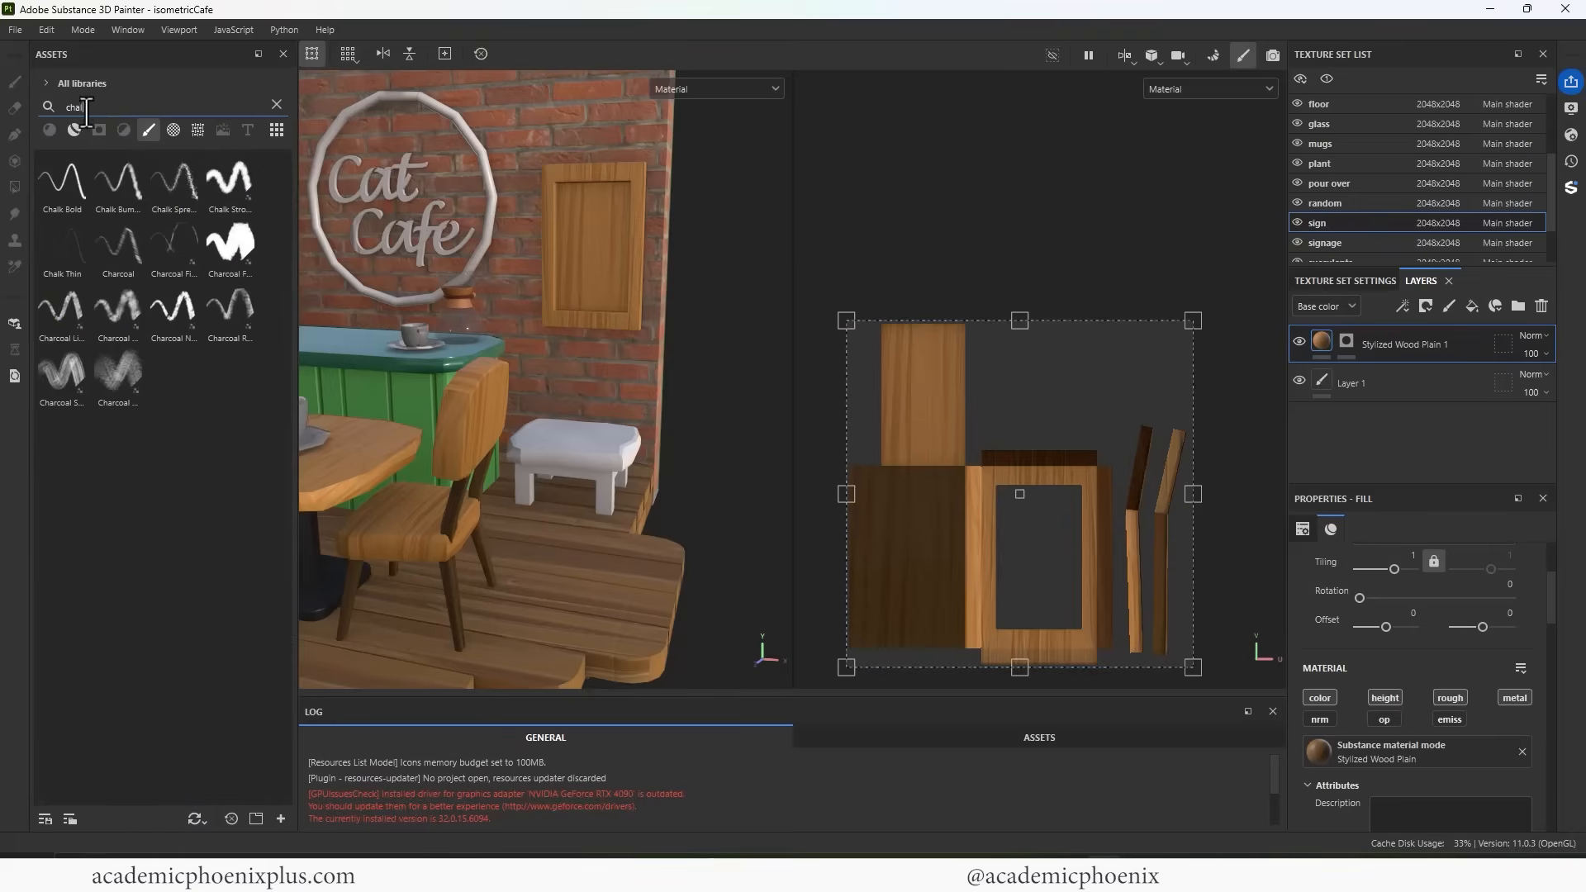
click(74, 131)
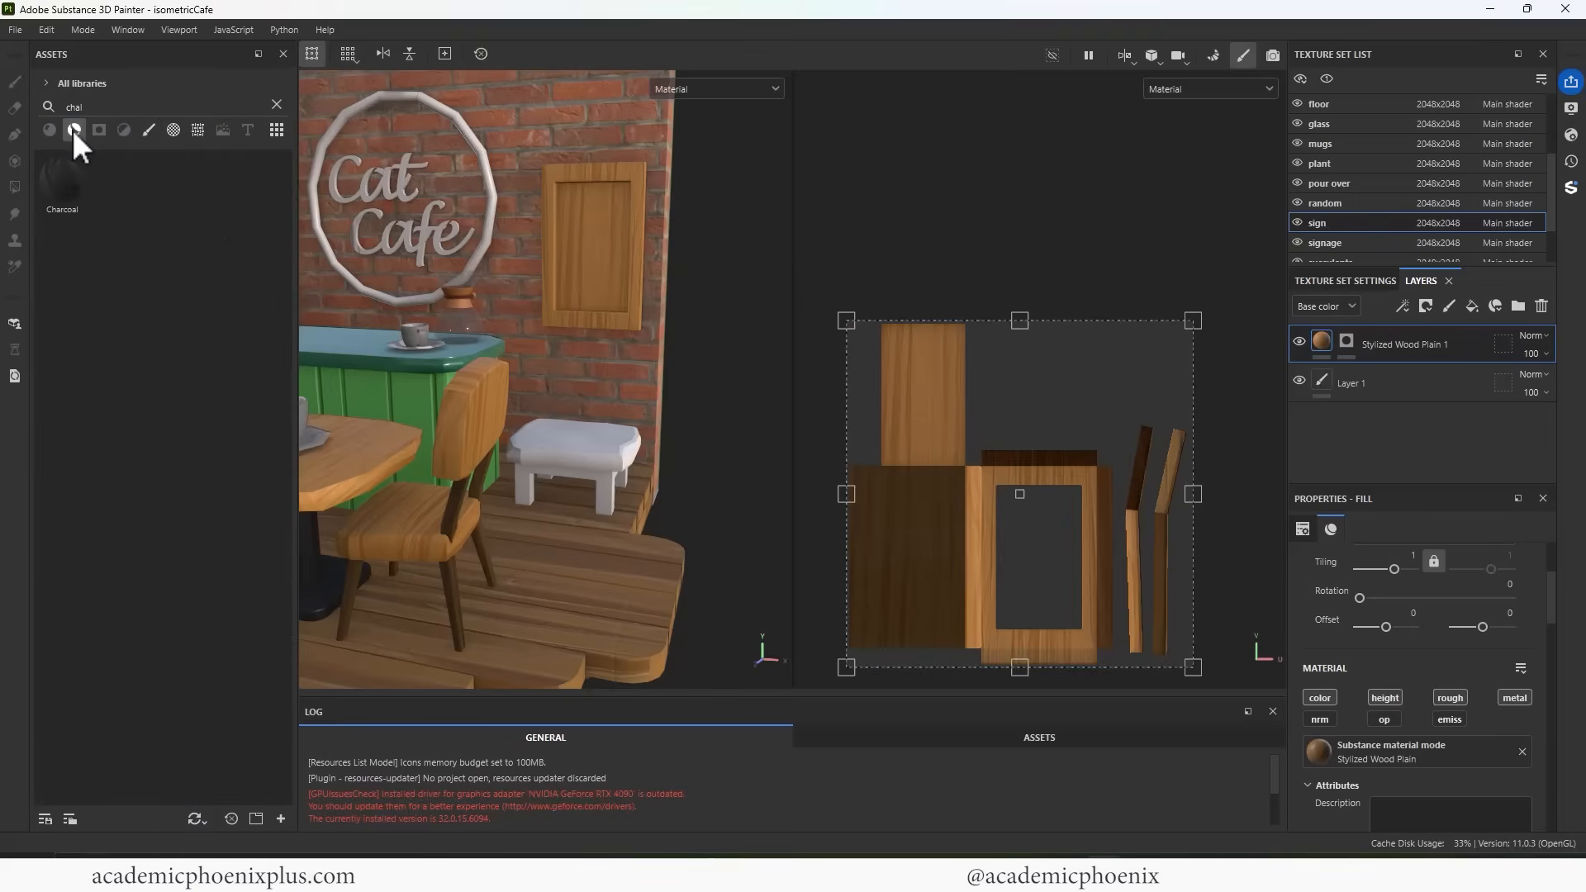
drag(66, 185, 603, 254)
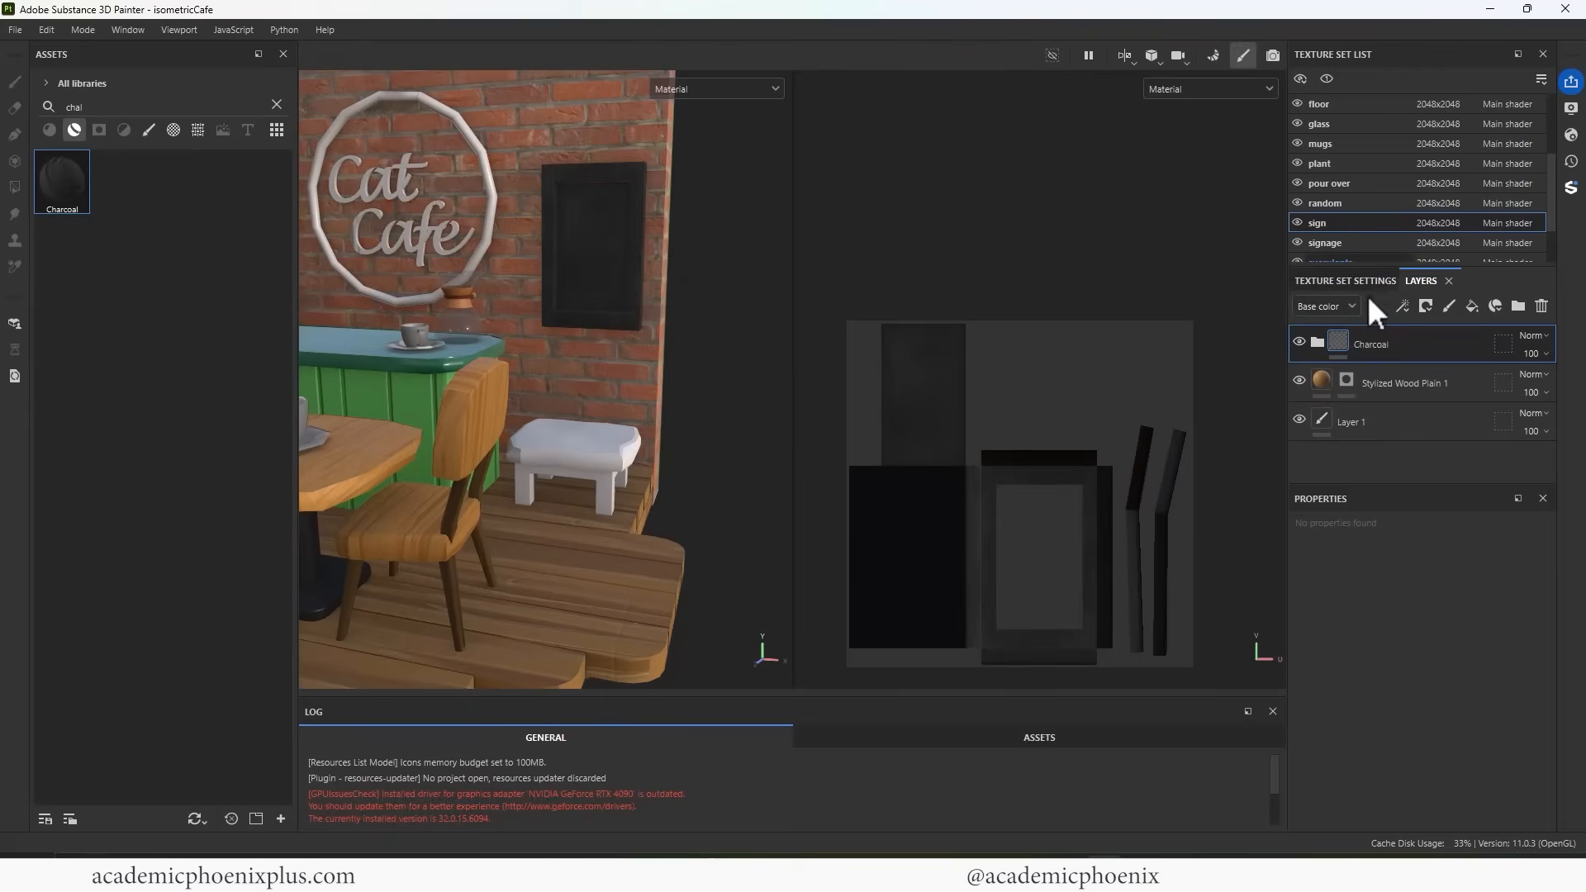
right_click(1357, 334)
click(1424, 31)
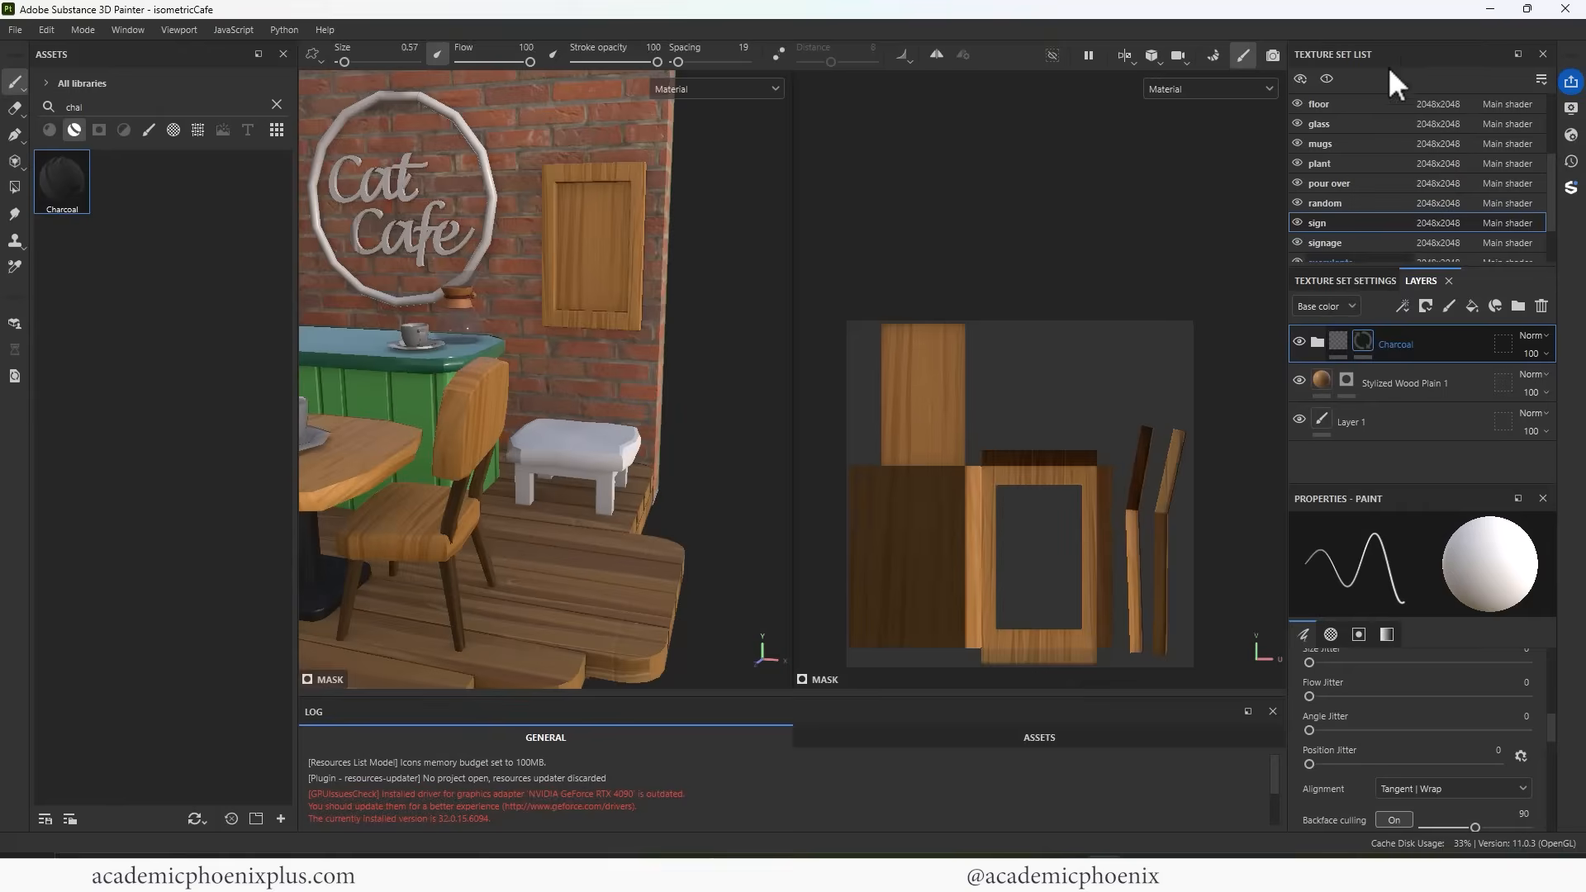
Fill the sign's inner board into the Charcoal mask using Polygon Fill in polygon mode, leaving the frame wooden
click(14, 188)
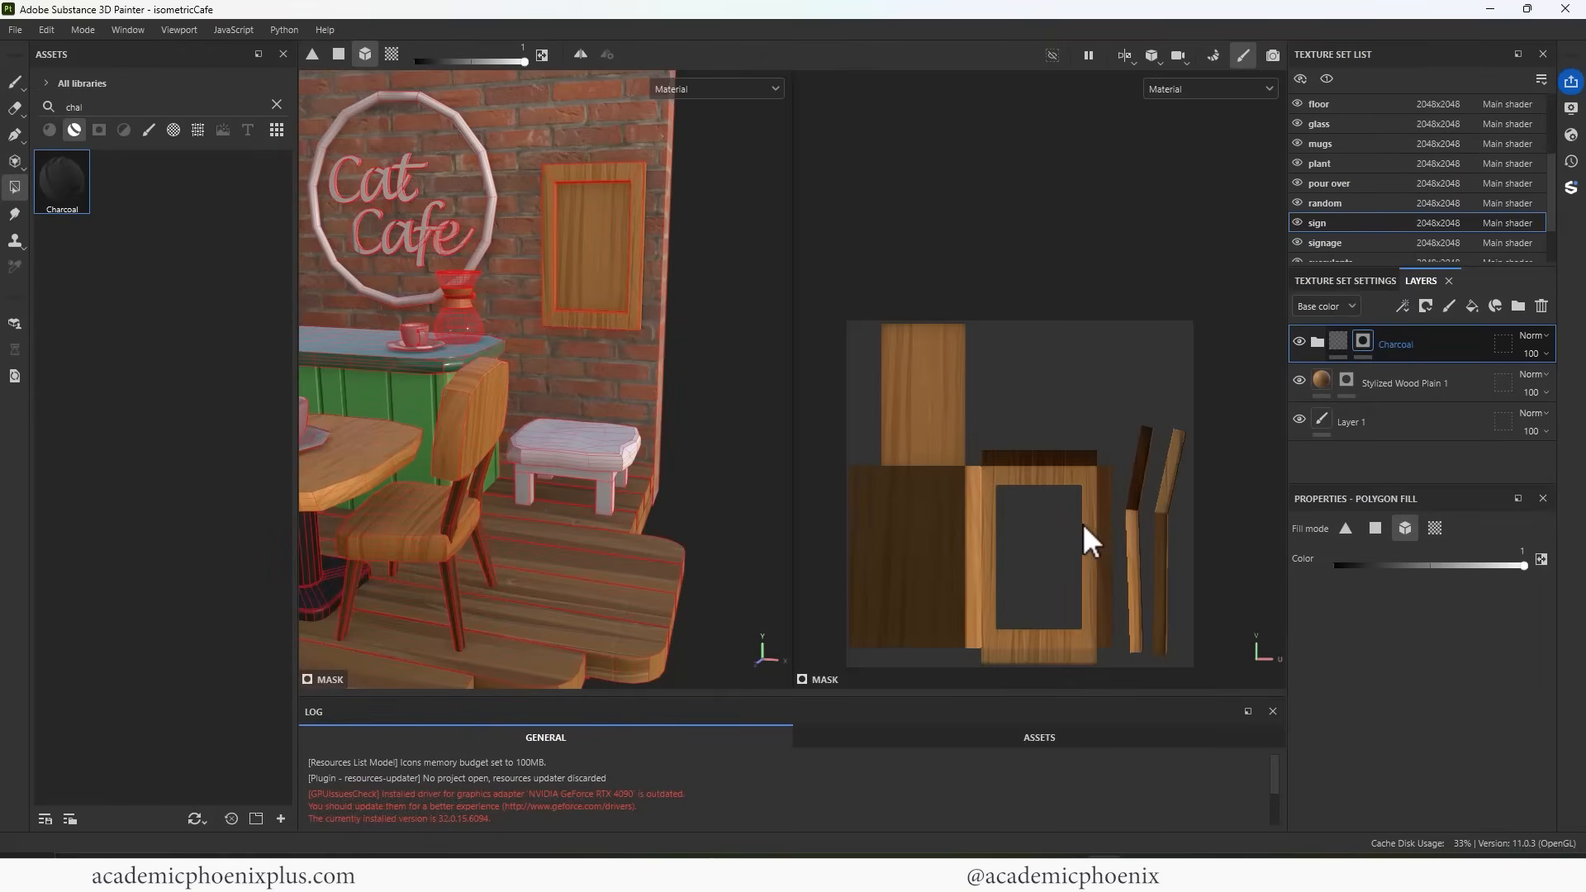
click(931, 416)
key(ctrl+z)
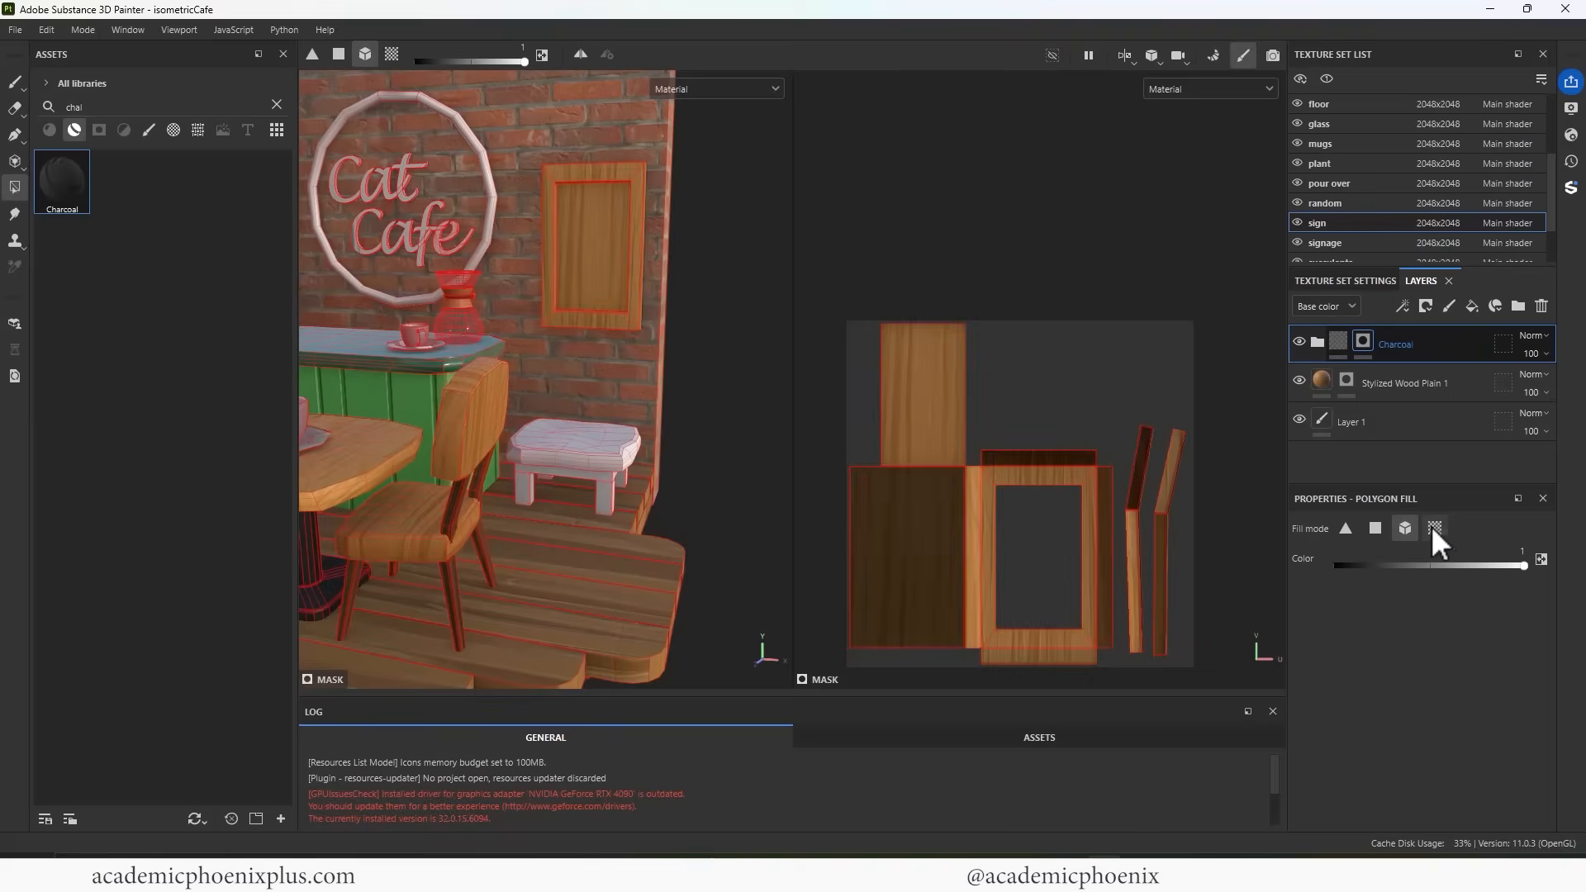
click(1434, 528)
click(1378, 529)
click(942, 405)
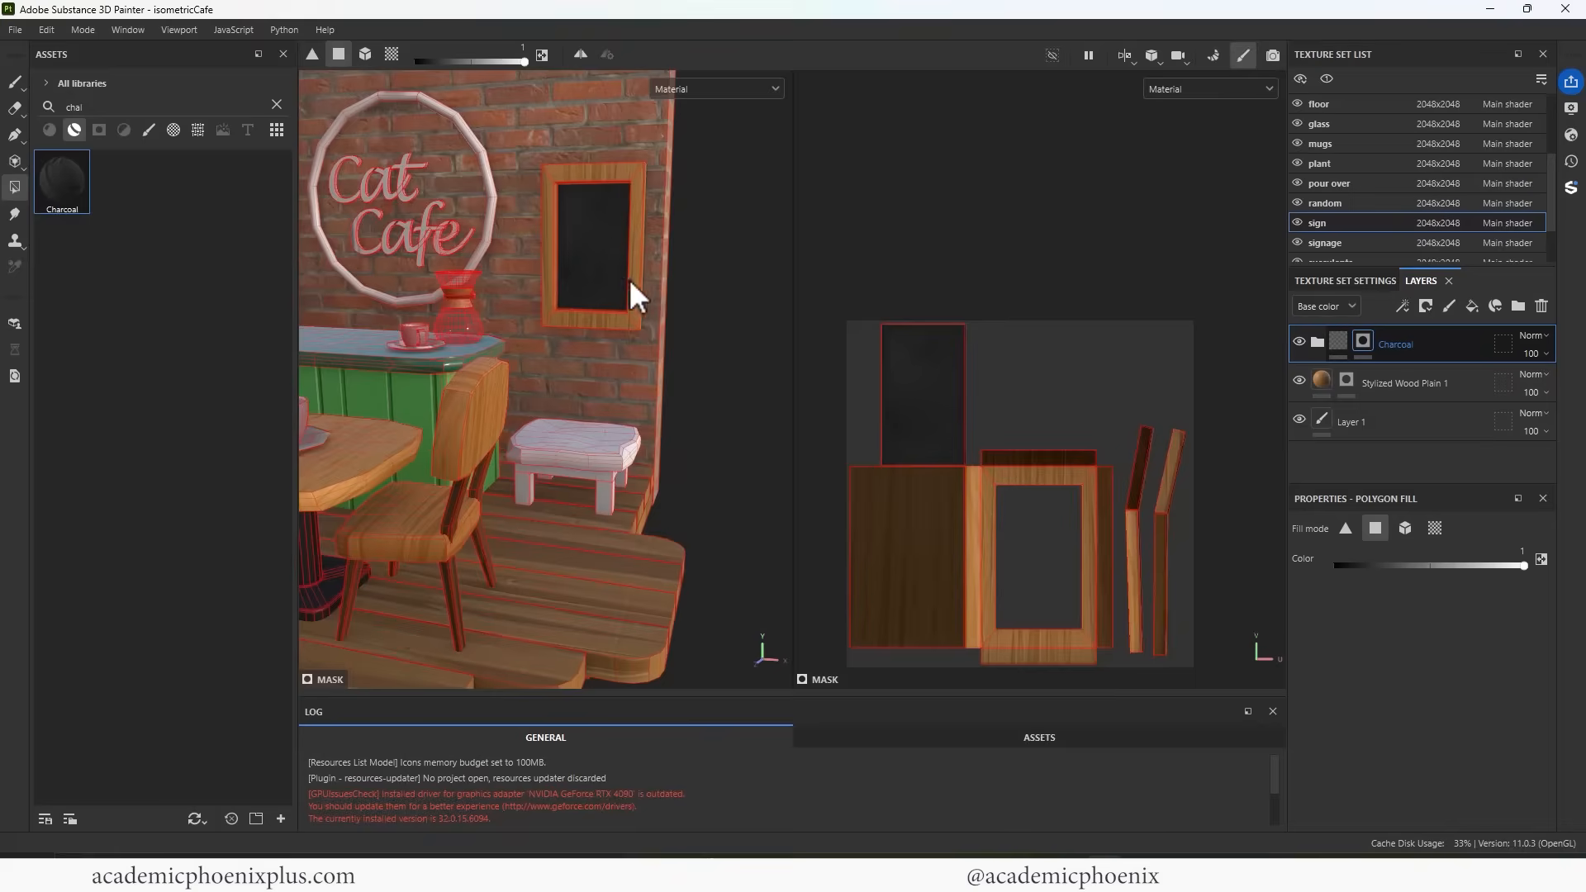
alt+drag(606, 290, 786, 428)
alt+middle_drag(786, 428, 594, 379)
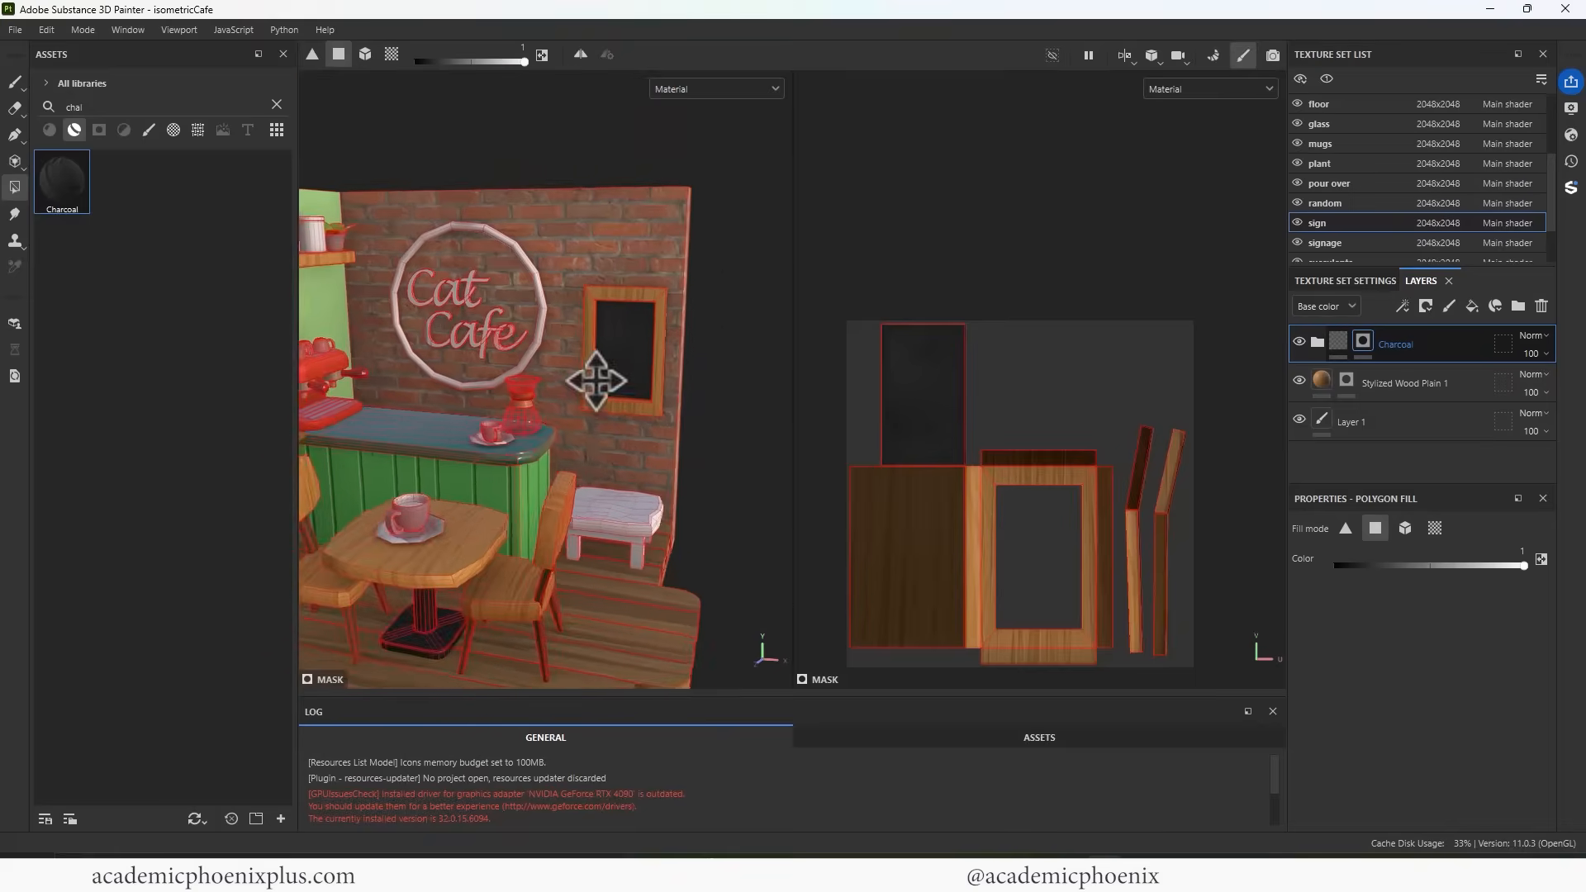
scroll(611, 379, up, 3)
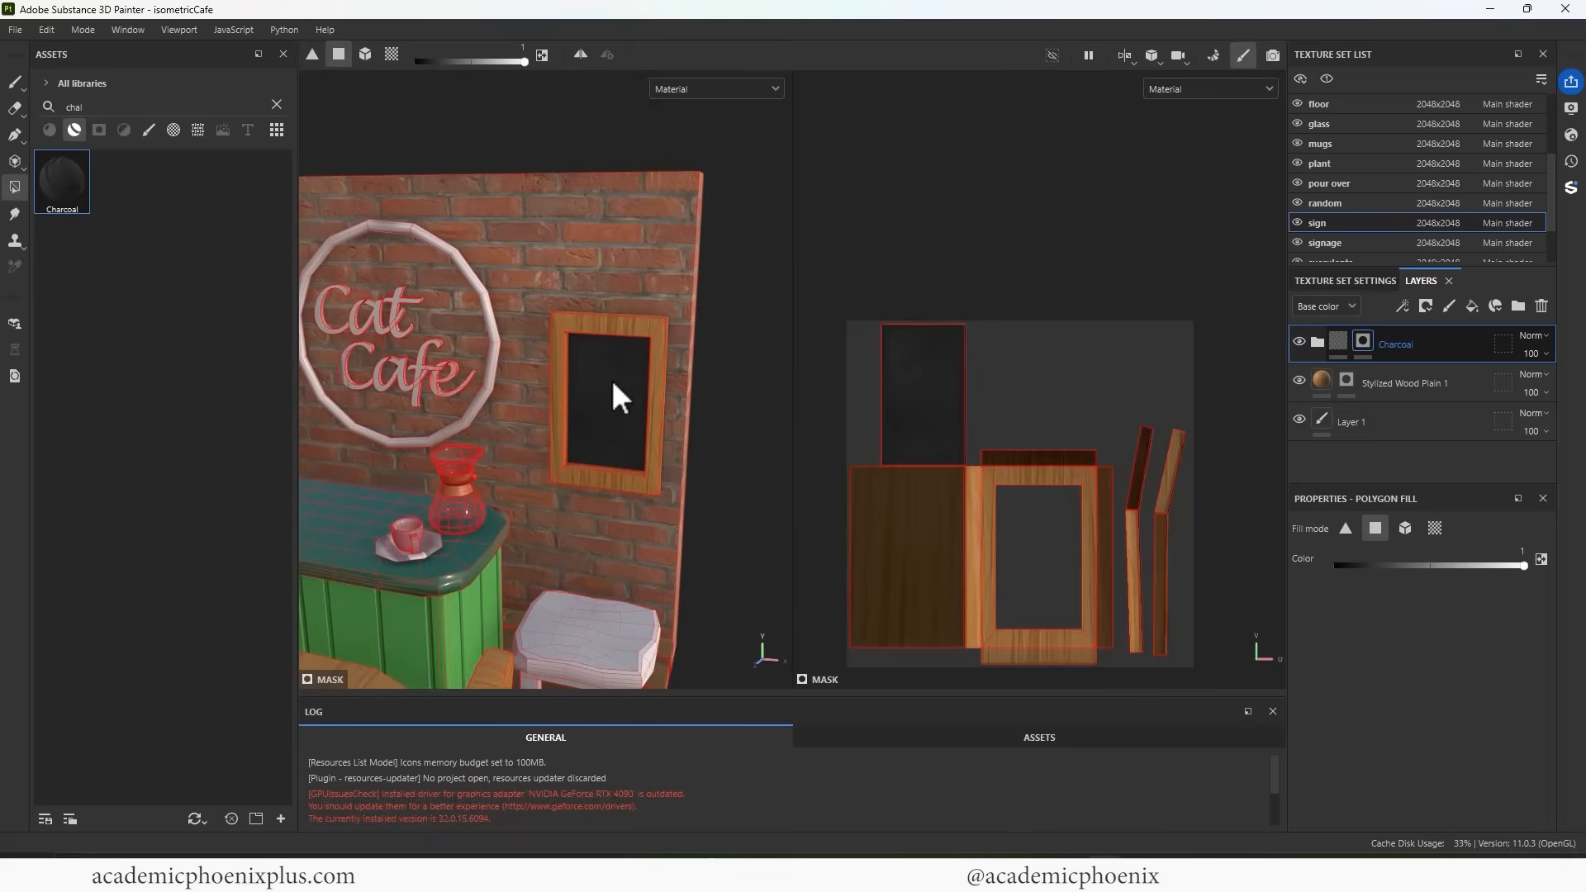
Expand the Charcoal folder and lighten its Base layer's base color to a mid grey
click(1317, 342)
click(1341, 462)
scroll(1529, 409, down, 1)
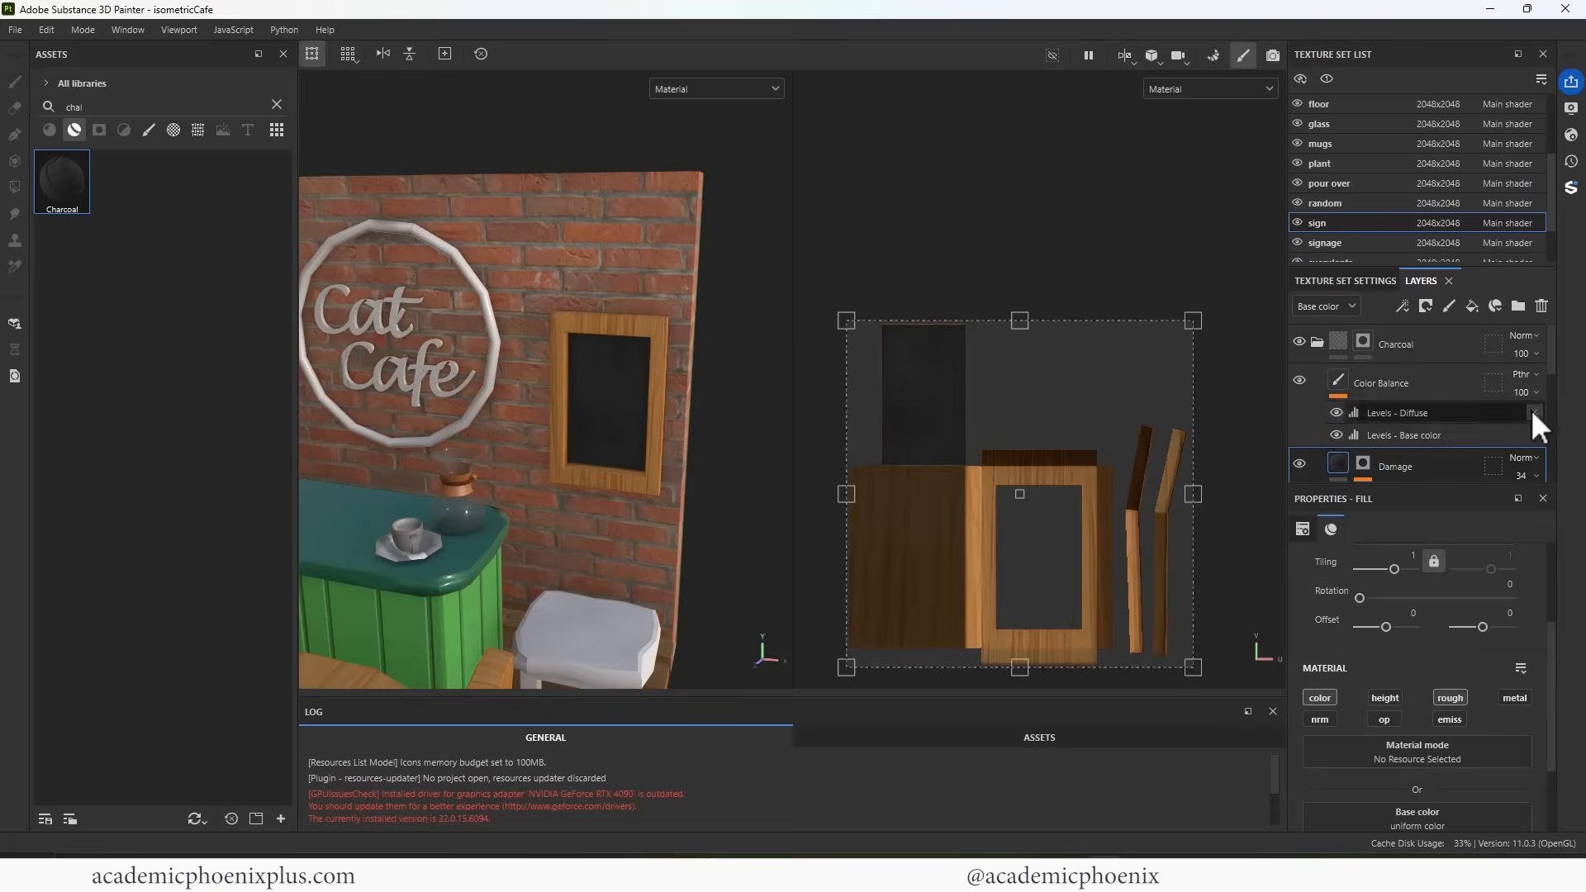
drag(1554, 385, 1541, 441)
click(1392, 417)
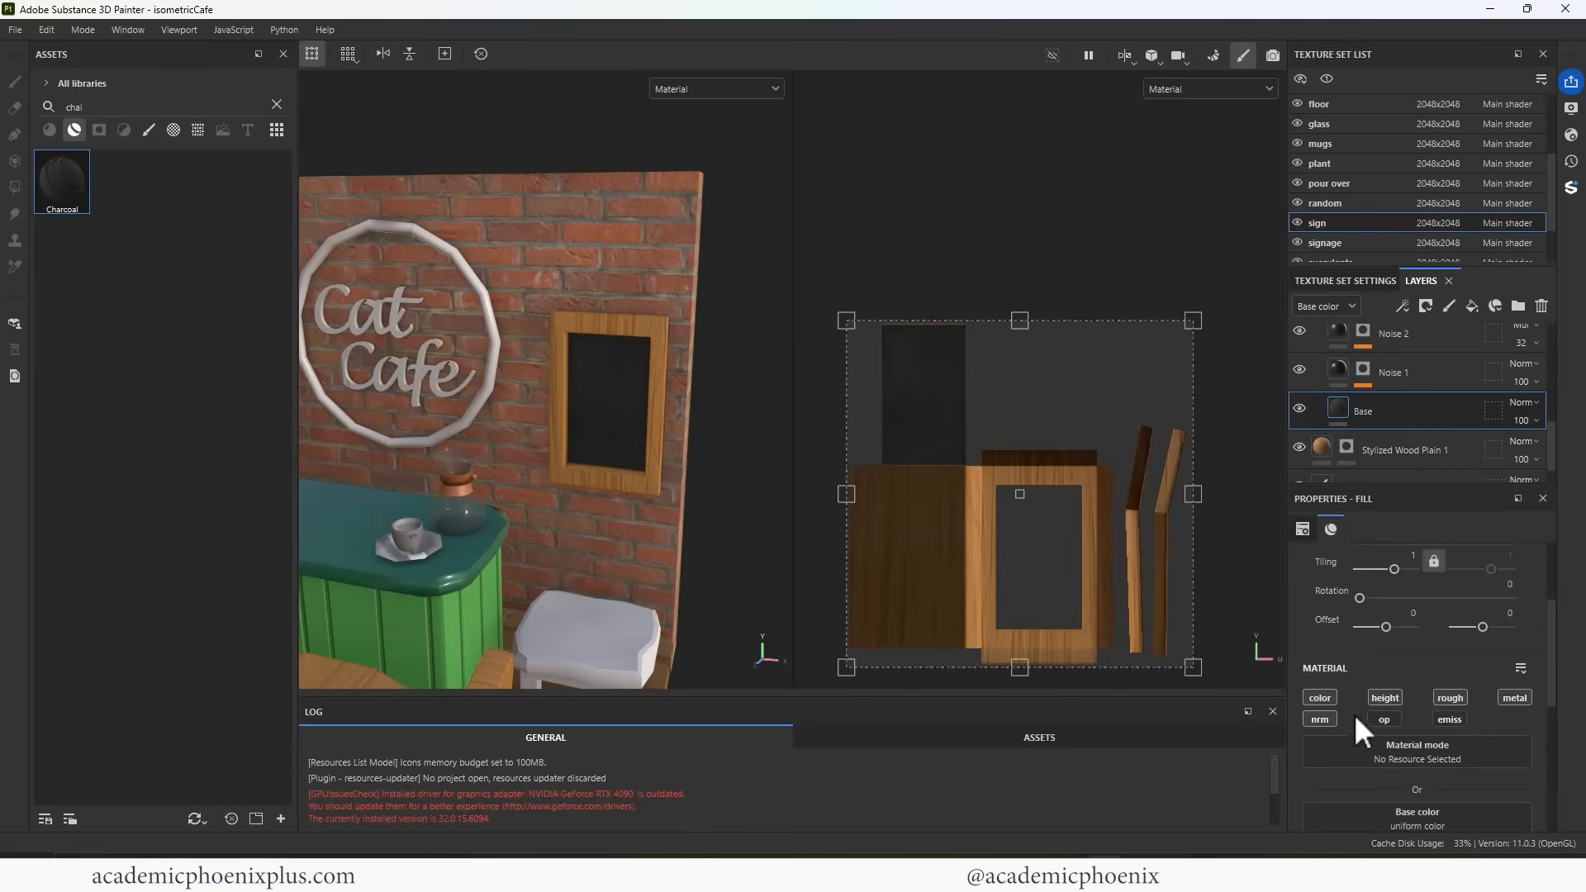
drag(1548, 636, 1546, 731)
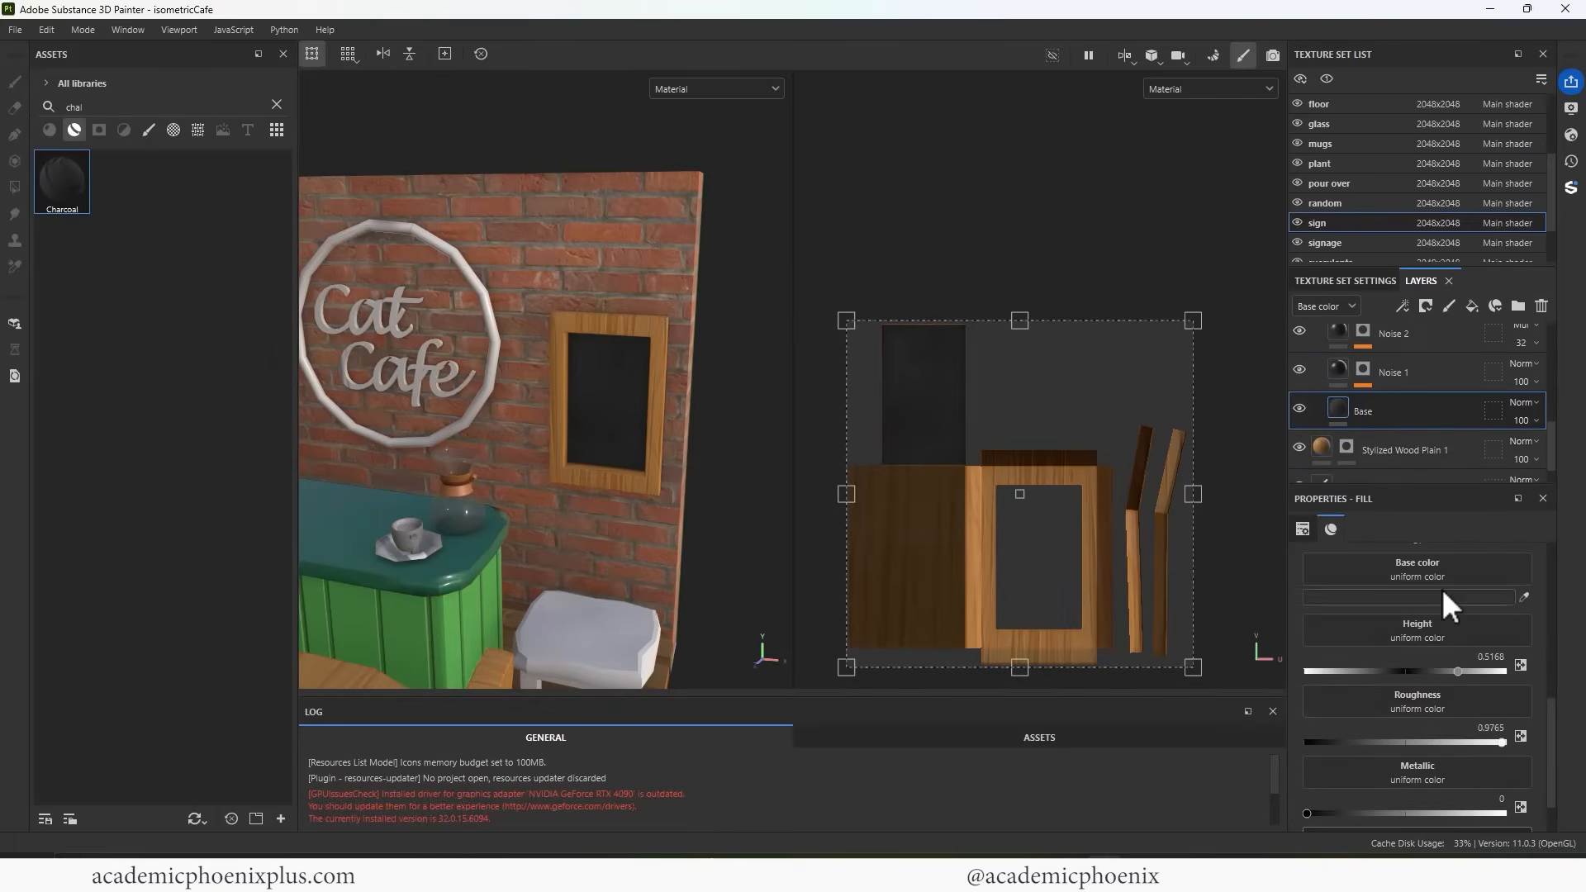
click(1474, 597)
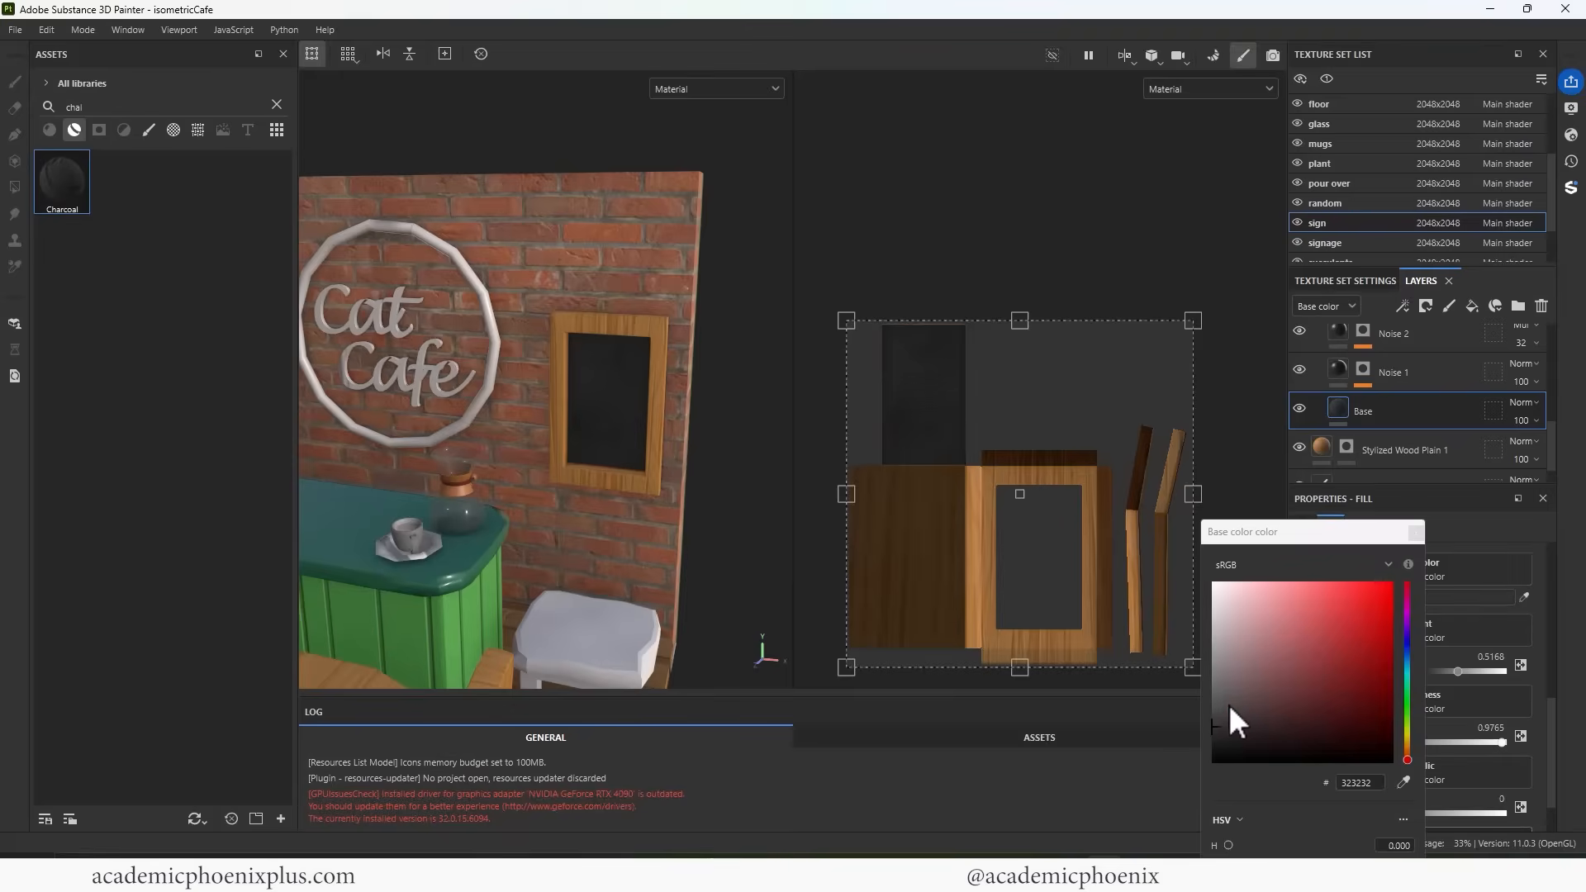
drag(1229, 706, 1161, 659)
click(1414, 533)
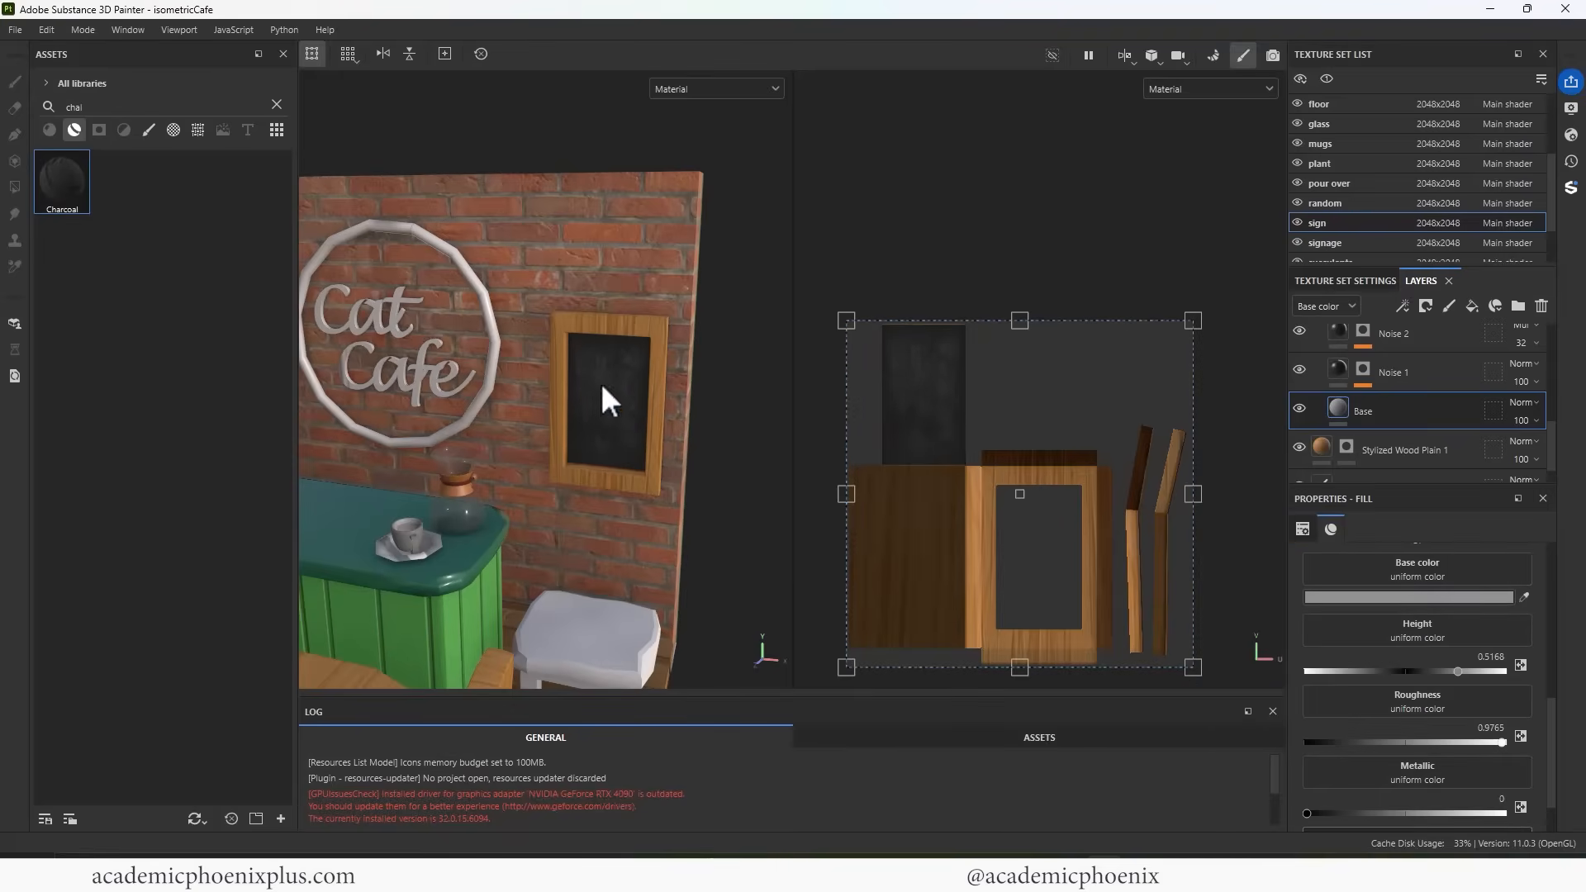
Examine the framed chalkboard in the context of the whole cafe scene from an isometric angle
alt+right_drag(564, 314, 276, 258)
alt+middle_drag(485, 370, 559, 383)
alt+drag(559, 383, 510, 369)
alt+middle_drag(561, 351, 602, 364)
alt+right_drag(602, 365, 677, 393)
alt+middle_drag(628, 396, 609, 364)
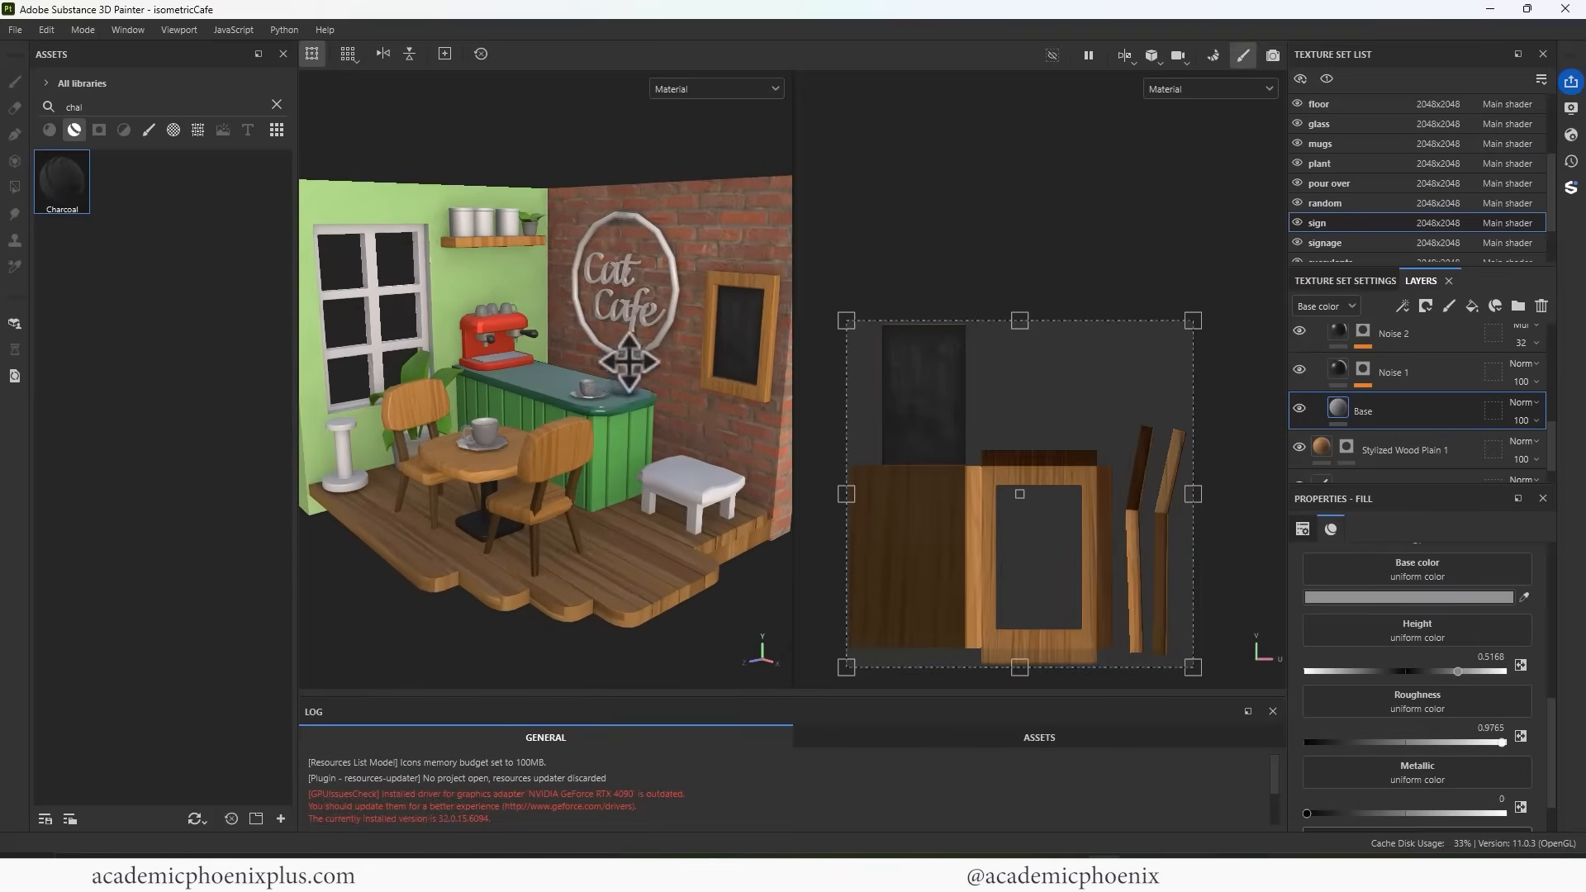
alt+drag(578, 368, 613, 413)
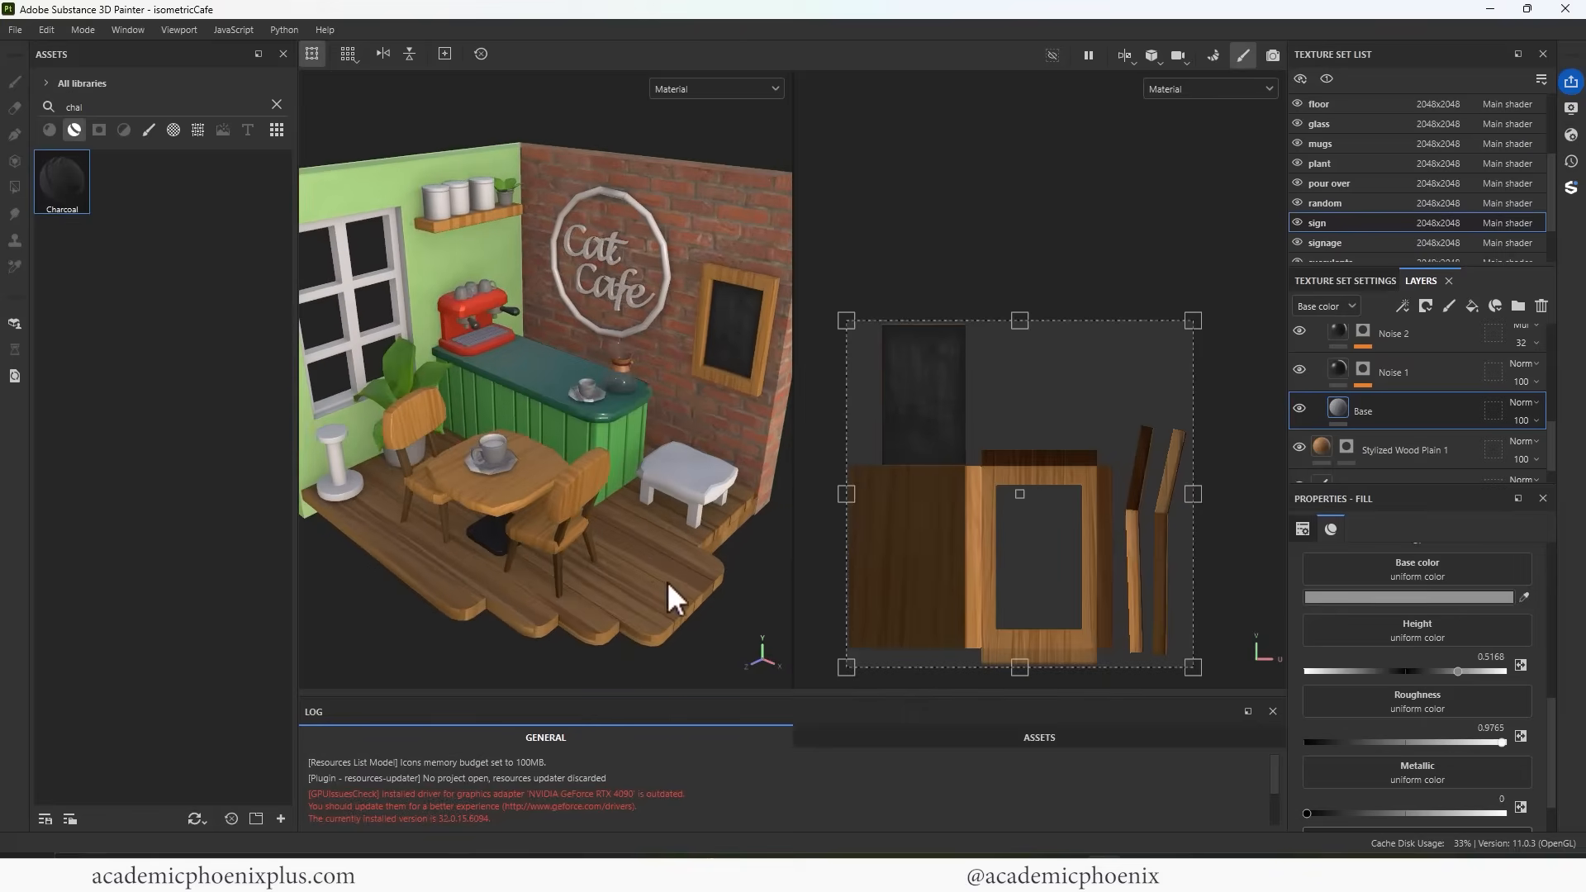
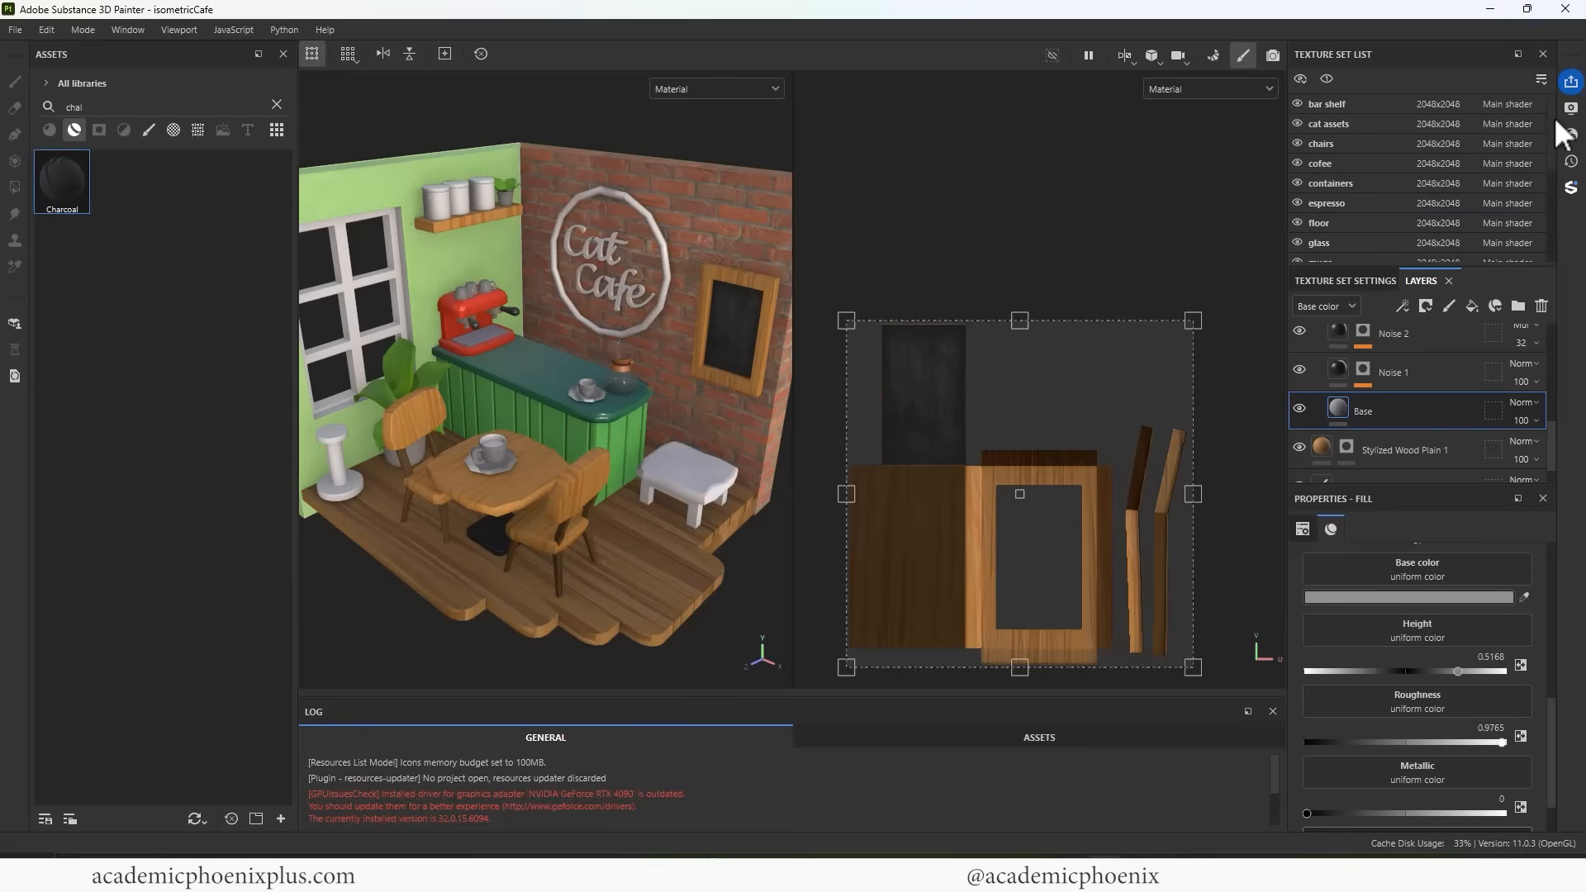
Paste the Stylized Wood Plain 1 layer into the cat assets texture set and remove its mask
scroll(1395, 140, up, 3)
click(1386, 125)
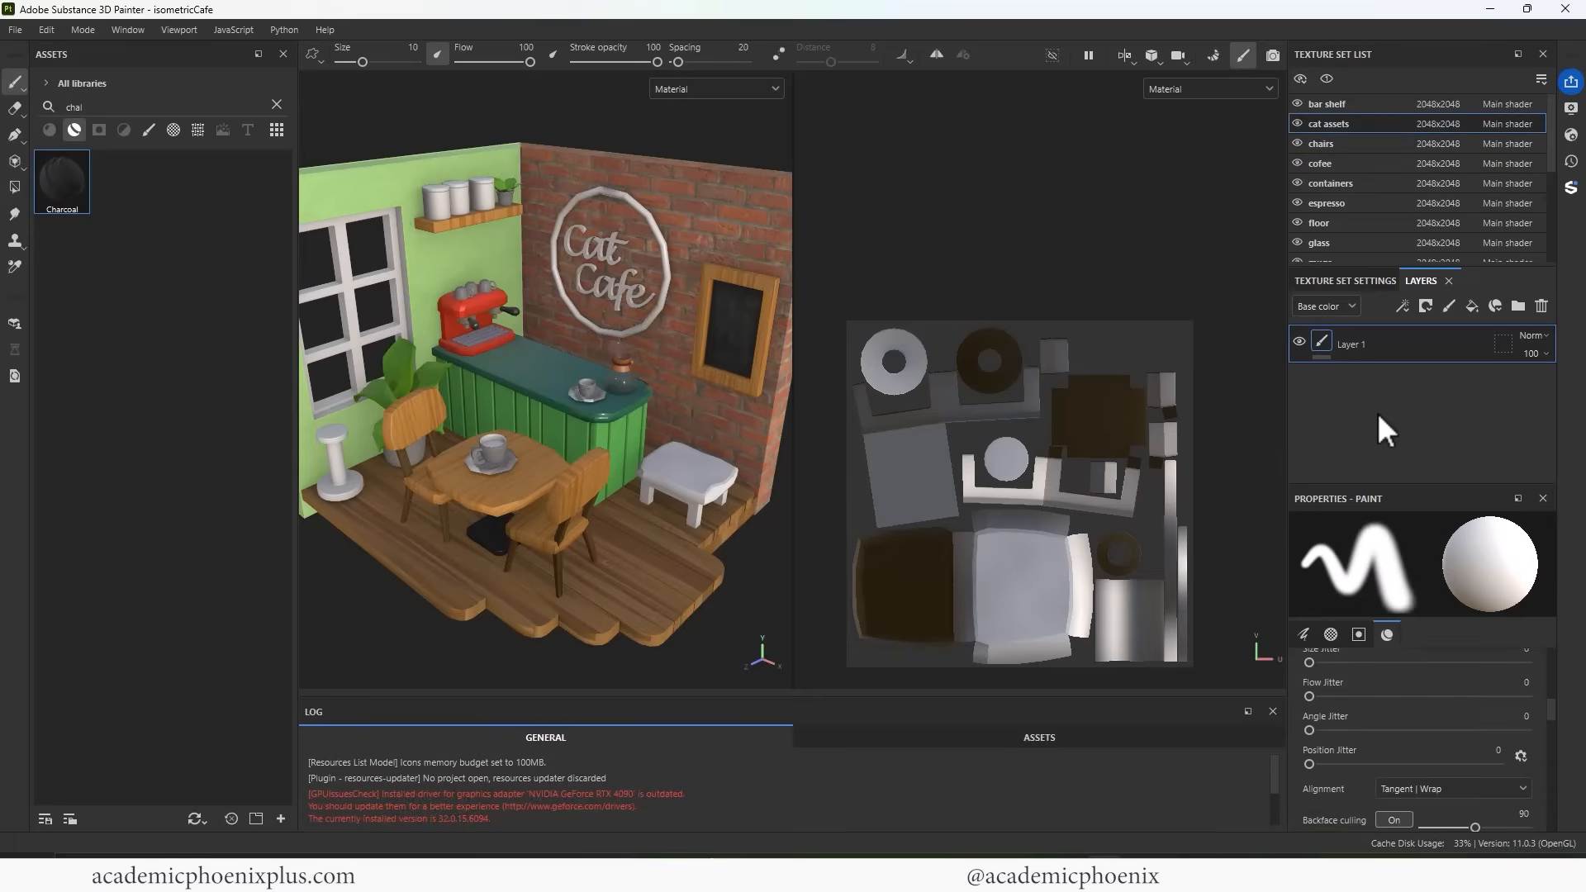
key(ctrl+v)
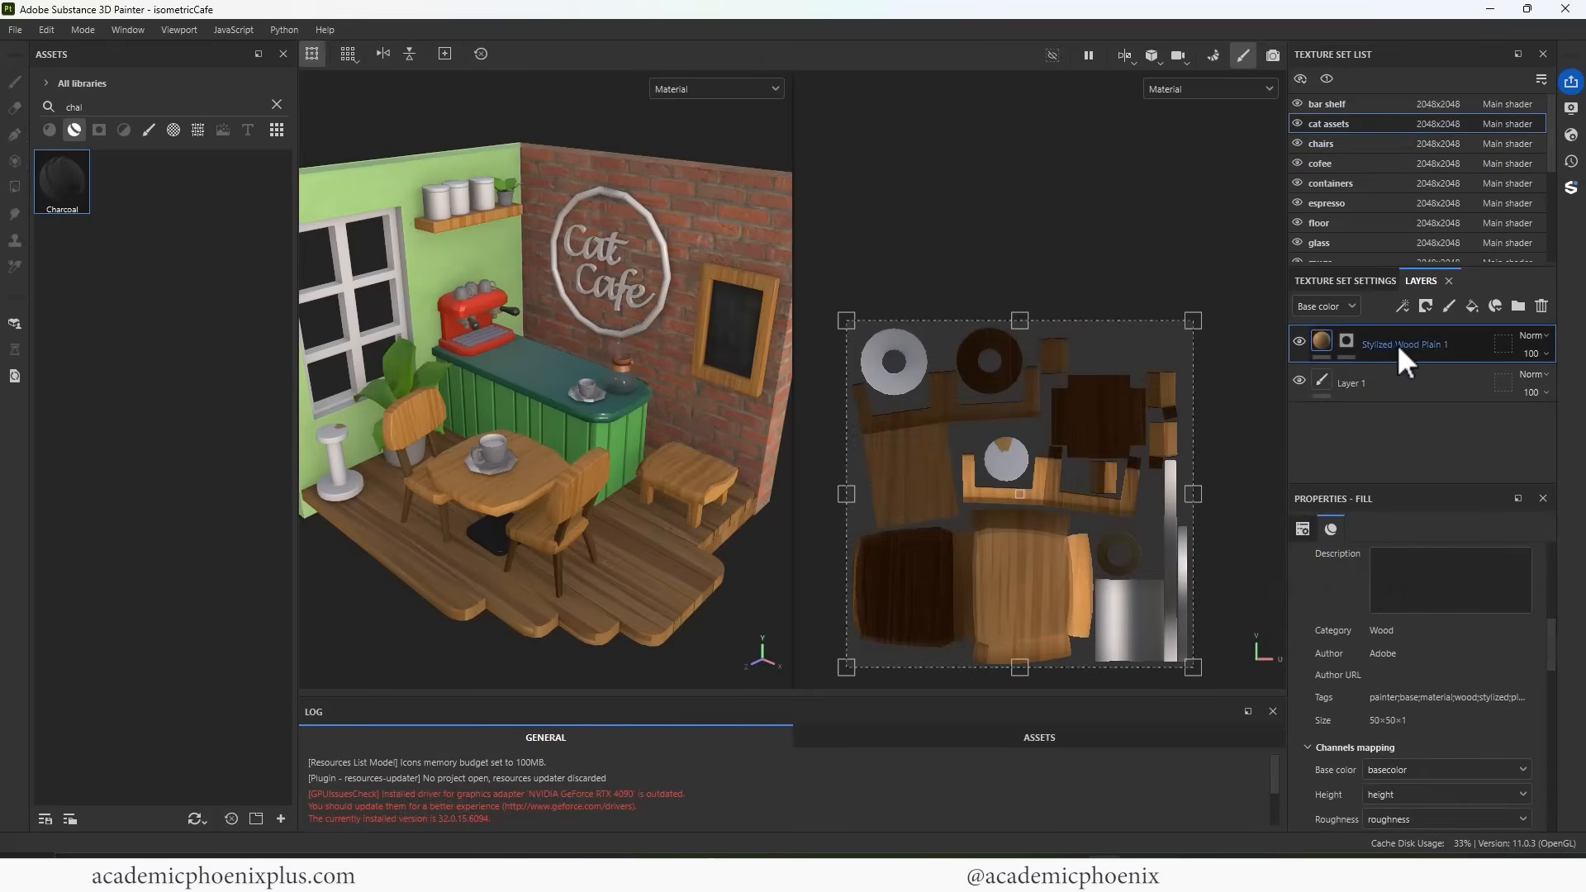
click(1346, 342)
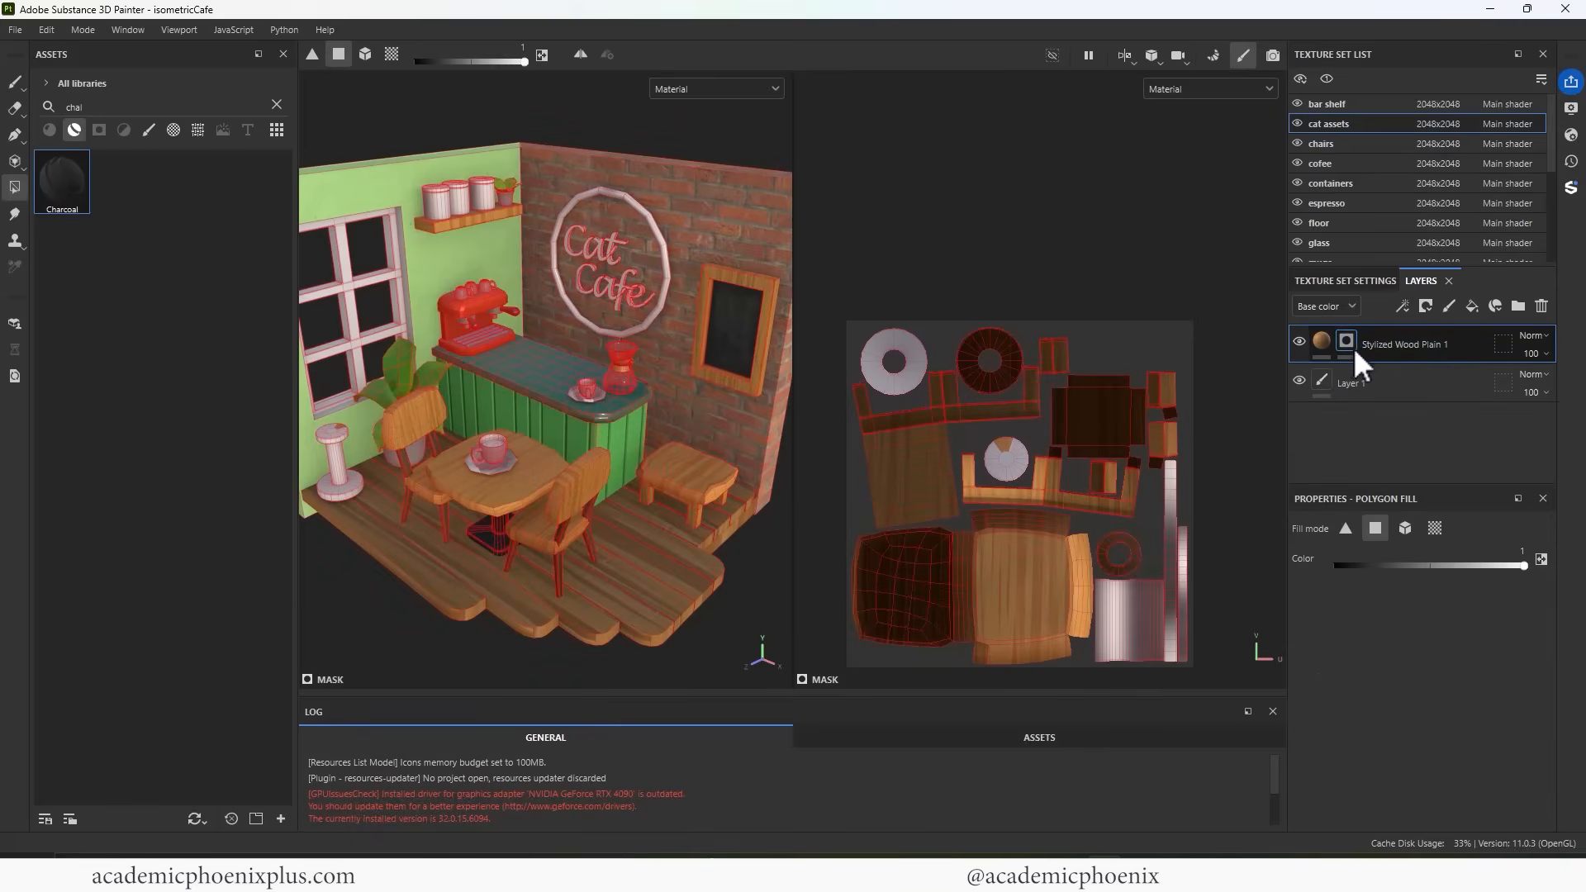
right_click(1348, 344)
click(1430, 197)
right_click(1356, 340)
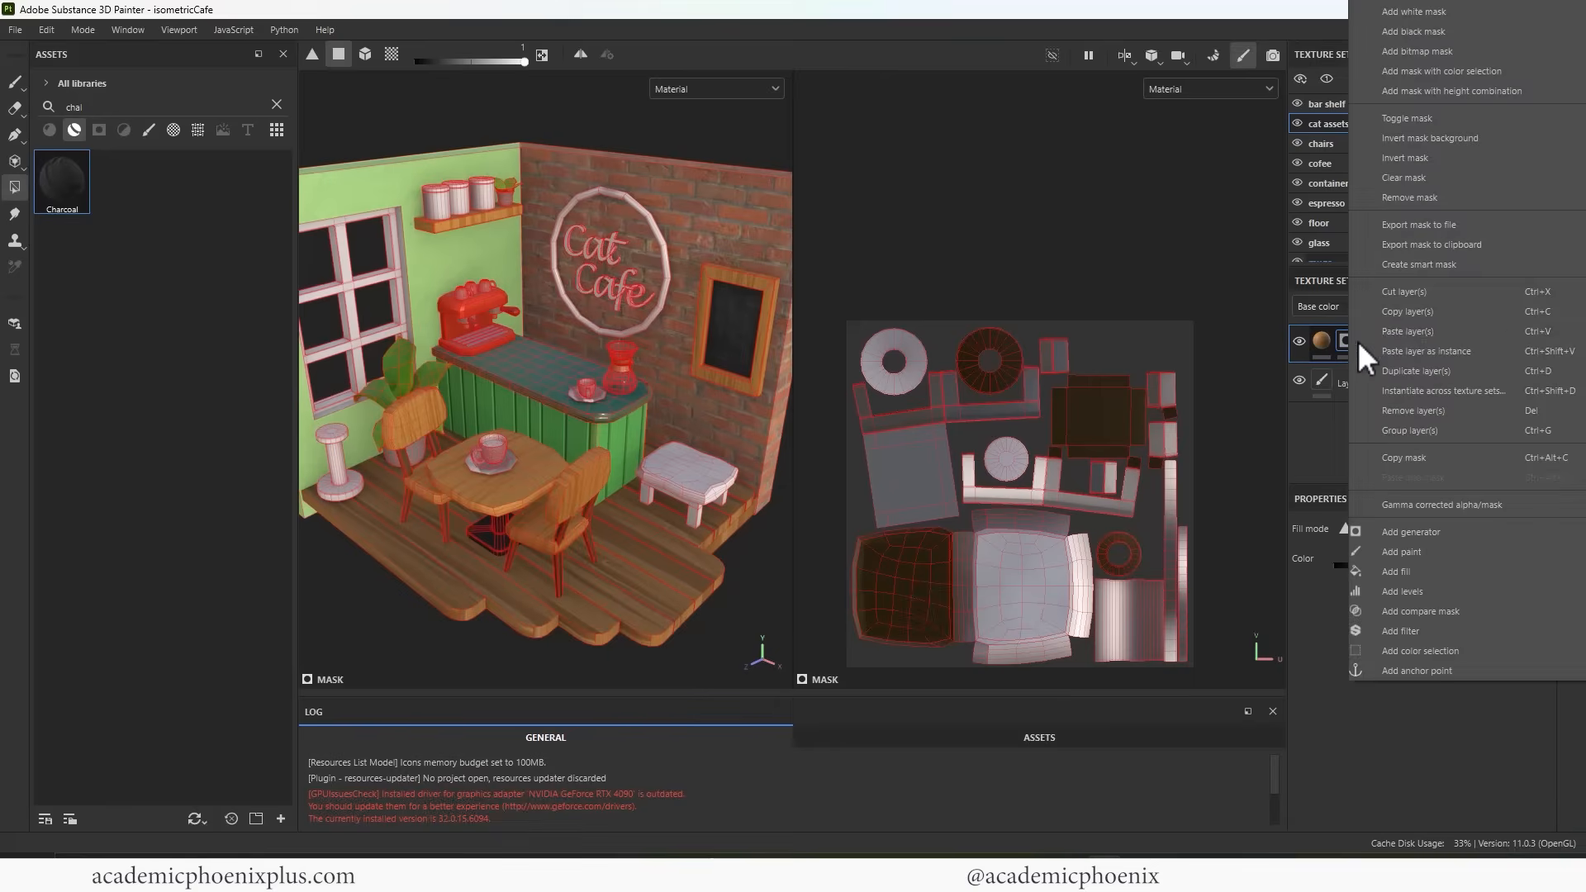
click(1435, 199)
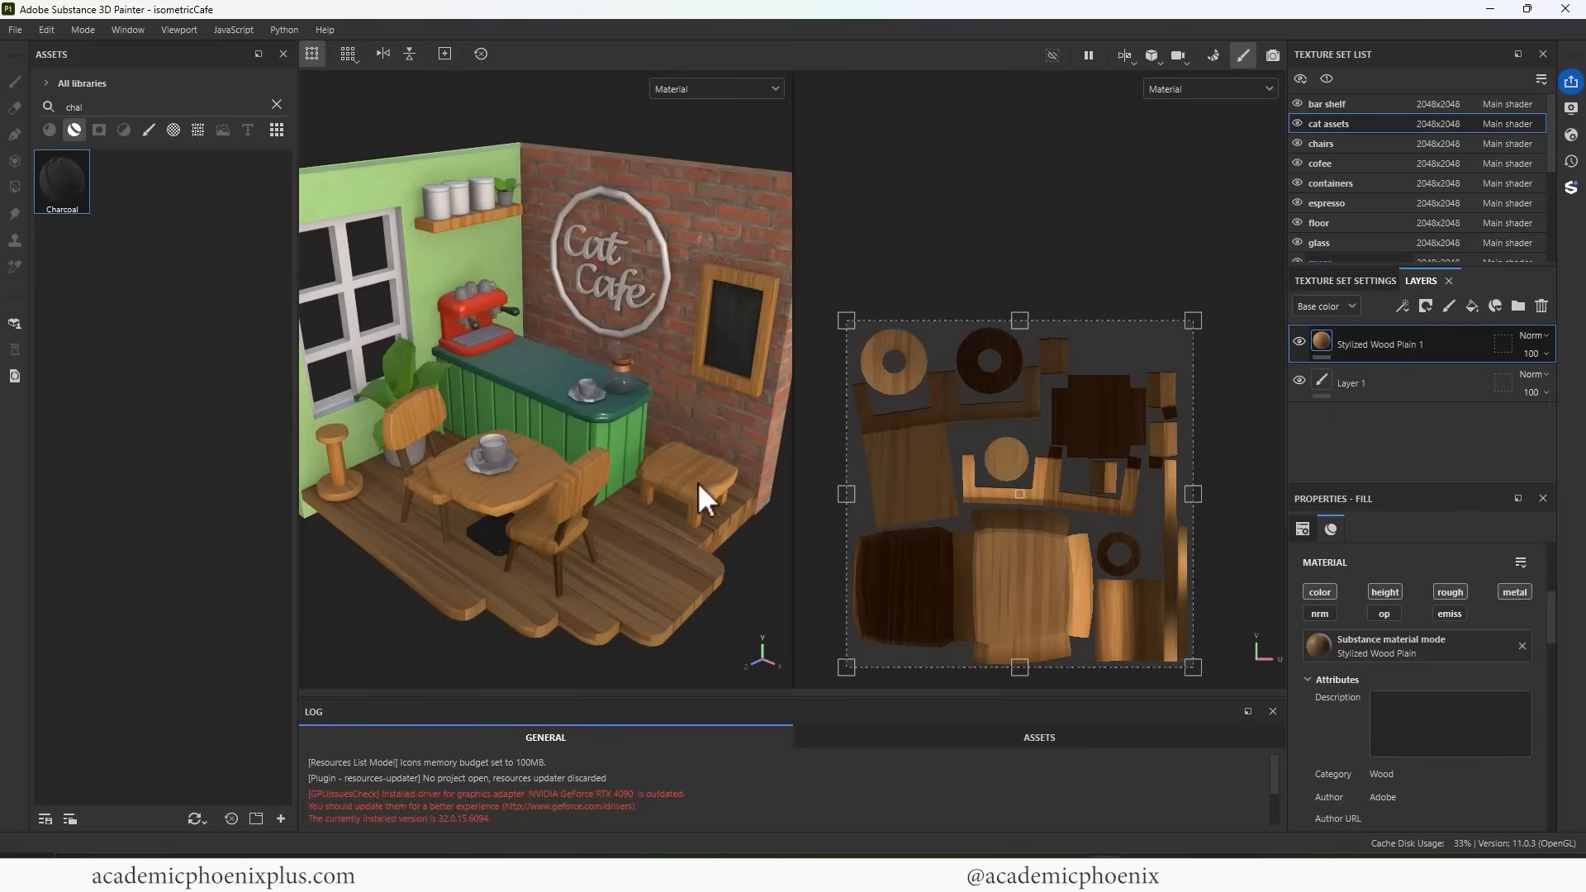
Search the smart materials for "burl" and apply Fabric Burlap to the cat assets, checking it on the small stool
click(276, 105)
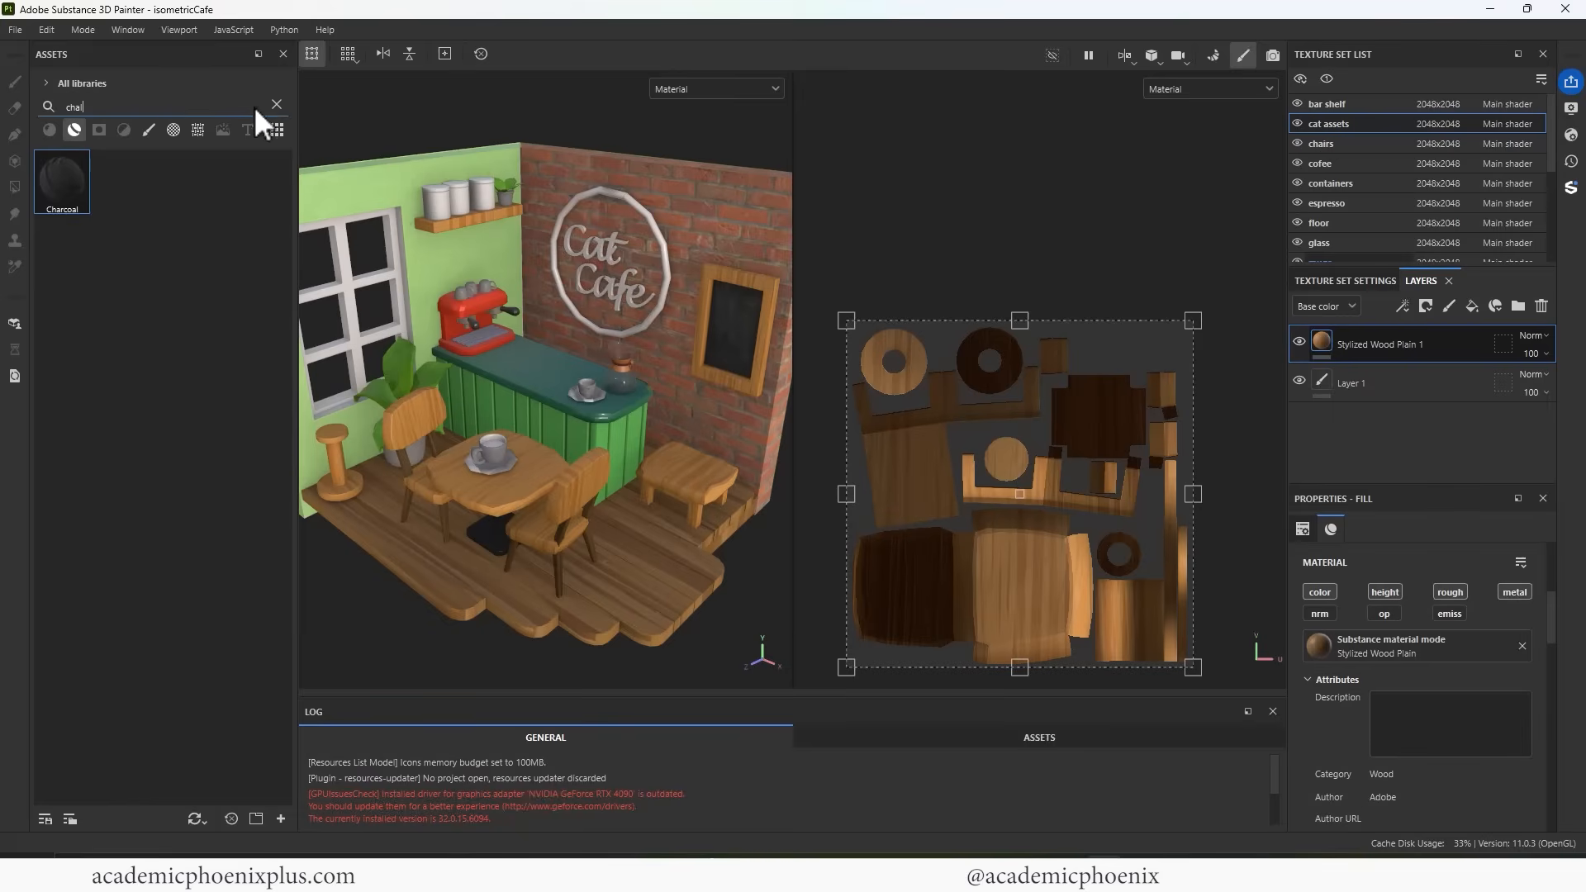
click(110, 108)
text(burl)
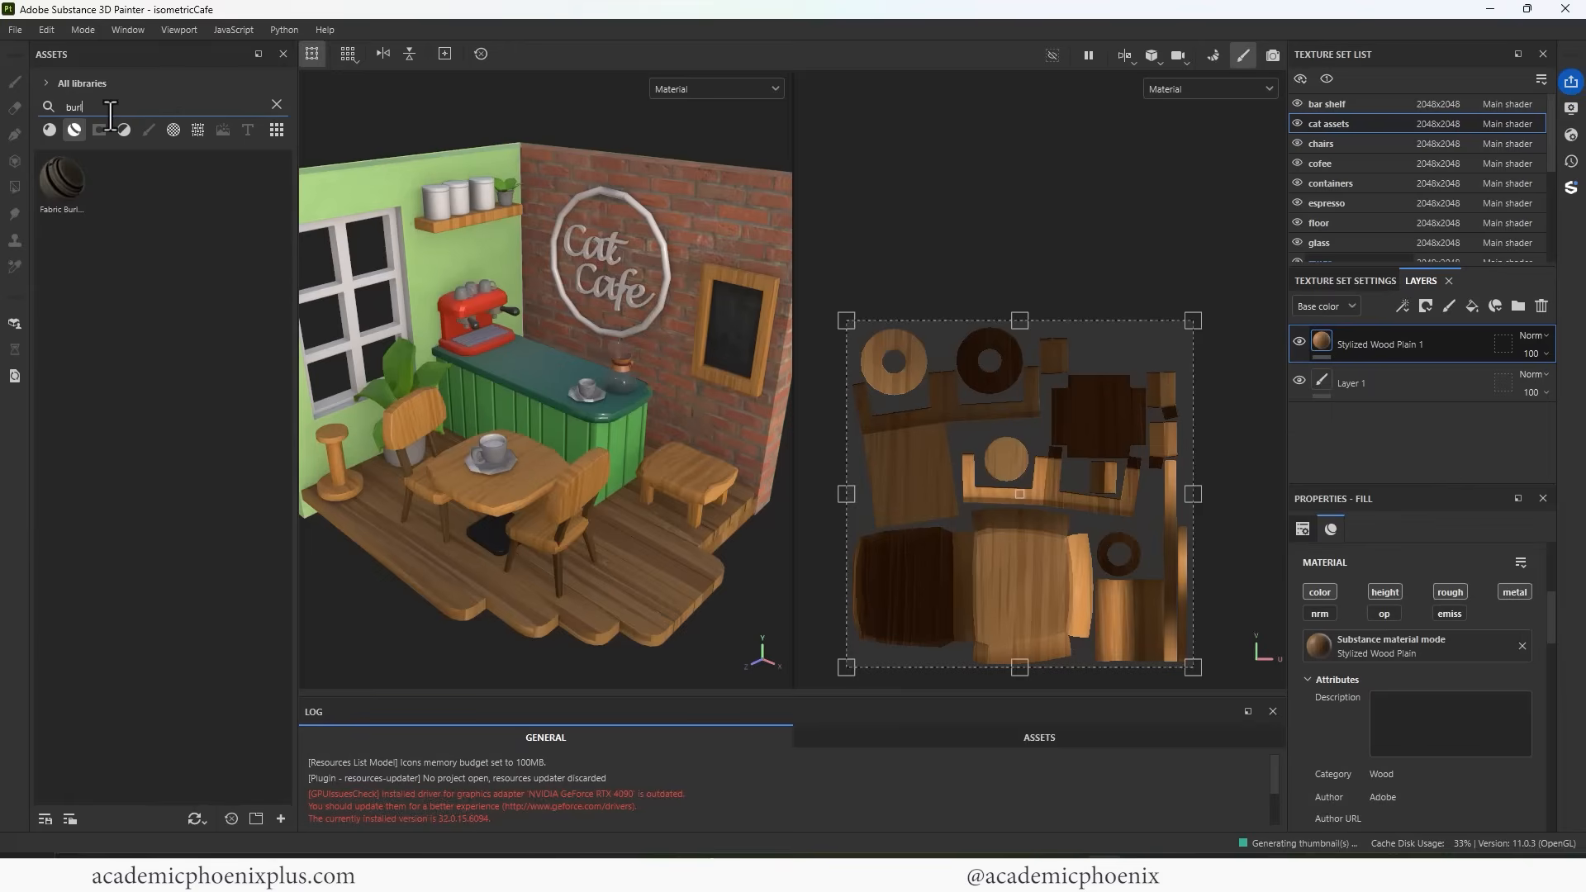
drag(49, 160, 702, 483)
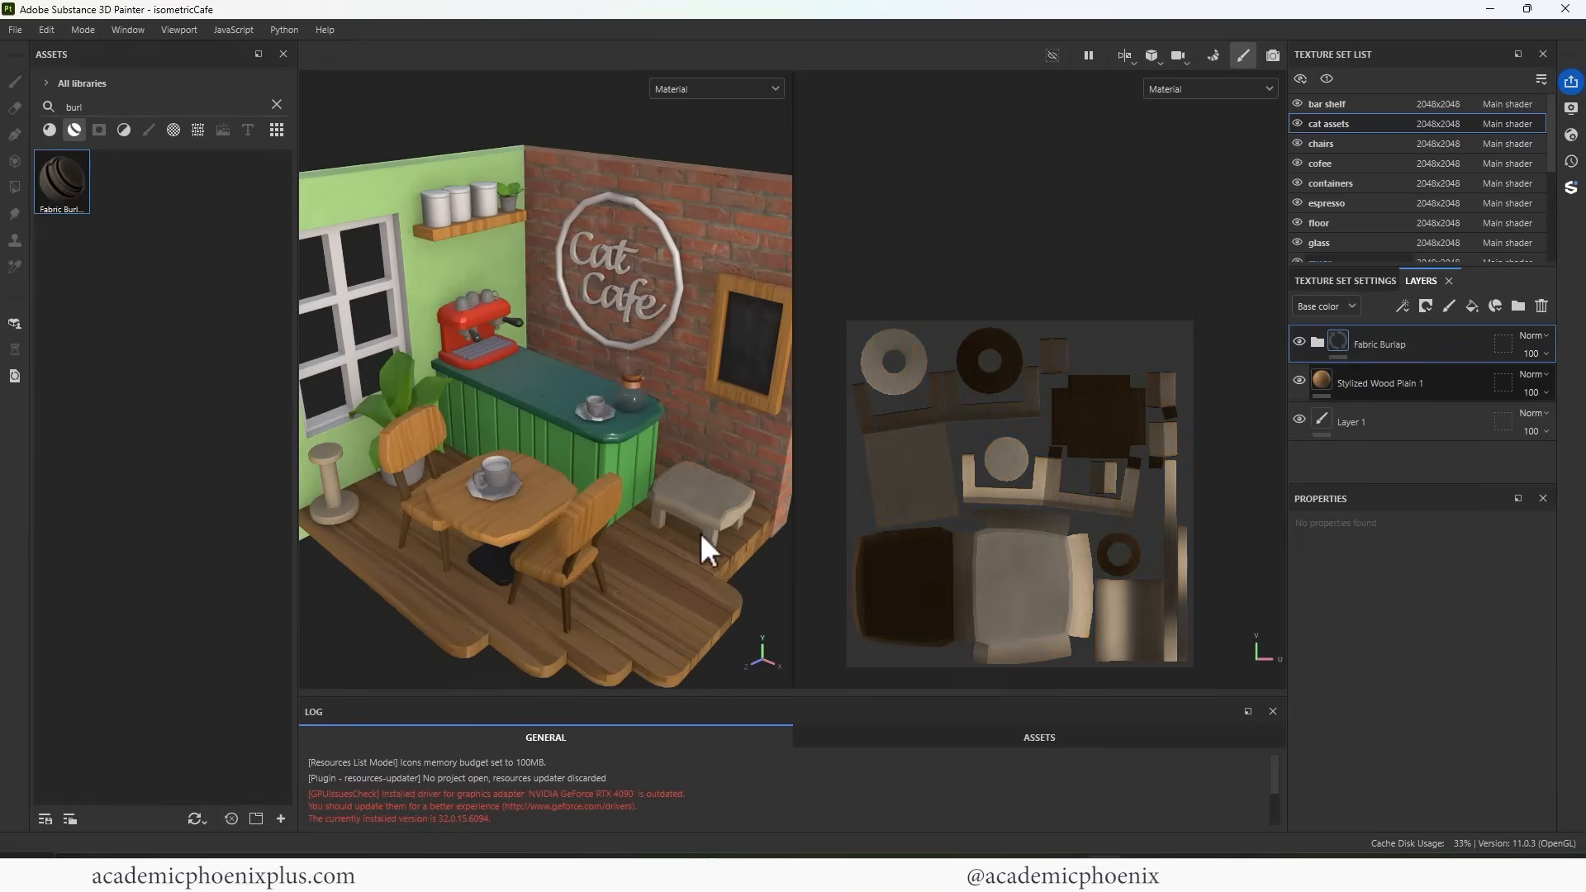
alt+middle_drag(704, 484, 655, 418)
alt+right_drag(655, 418, 792, 460)
alt+middle_drag(673, 474, 467, 439)
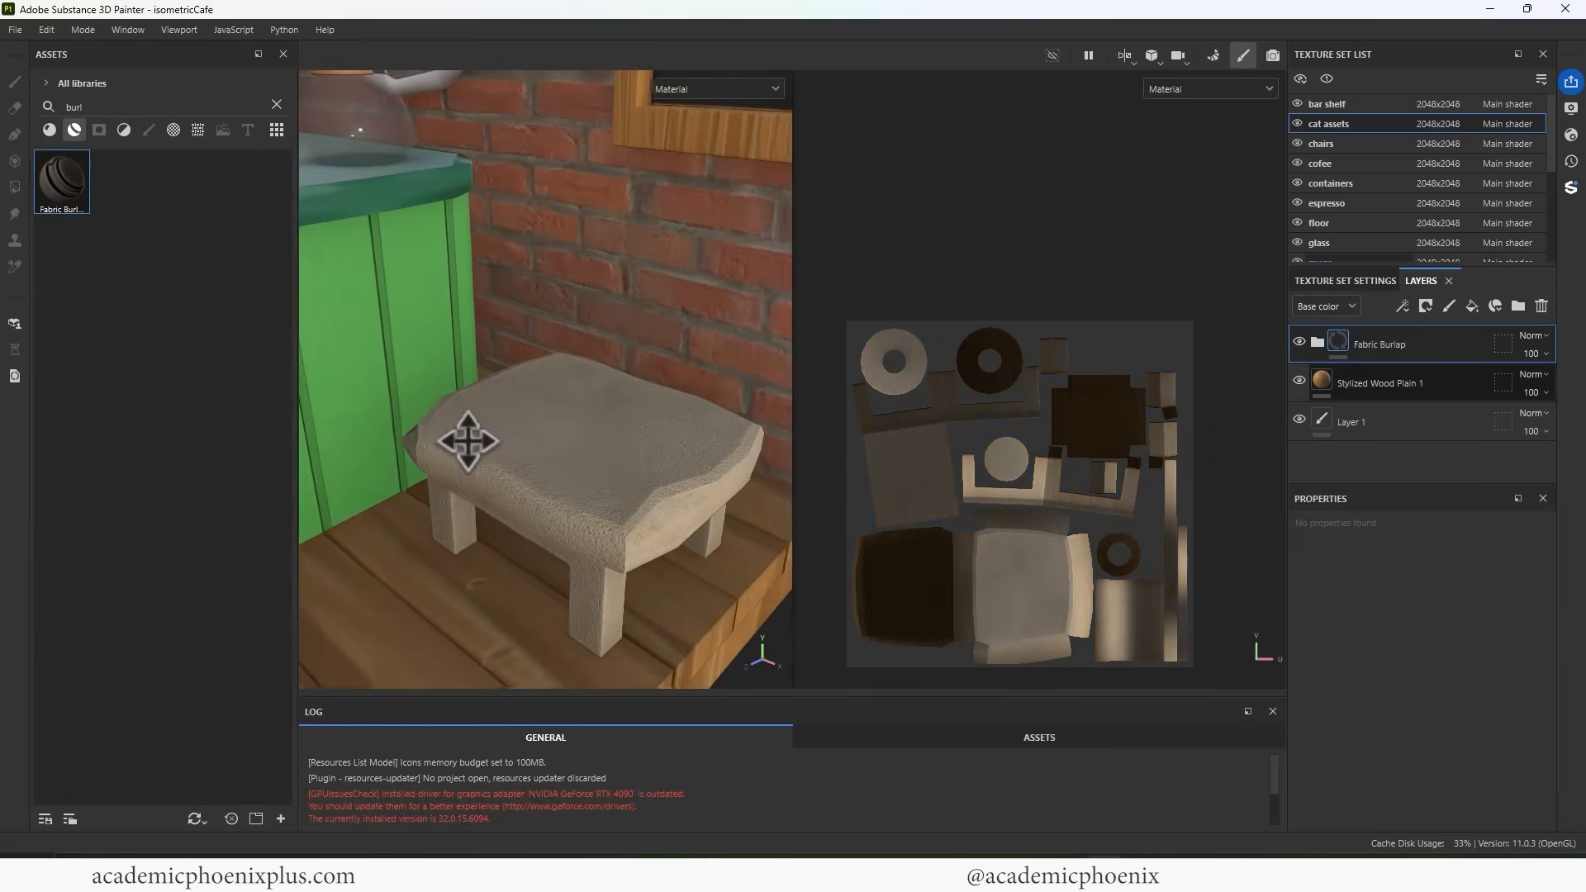
Add a black mask to the Fabric Burlap folder and reveal the burlap only on the stool's seat with mesh-mode Polygon Fill
alt+right_drag(468, 438, 787, 413)
alt+middle_drag(789, 428, 652, 273)
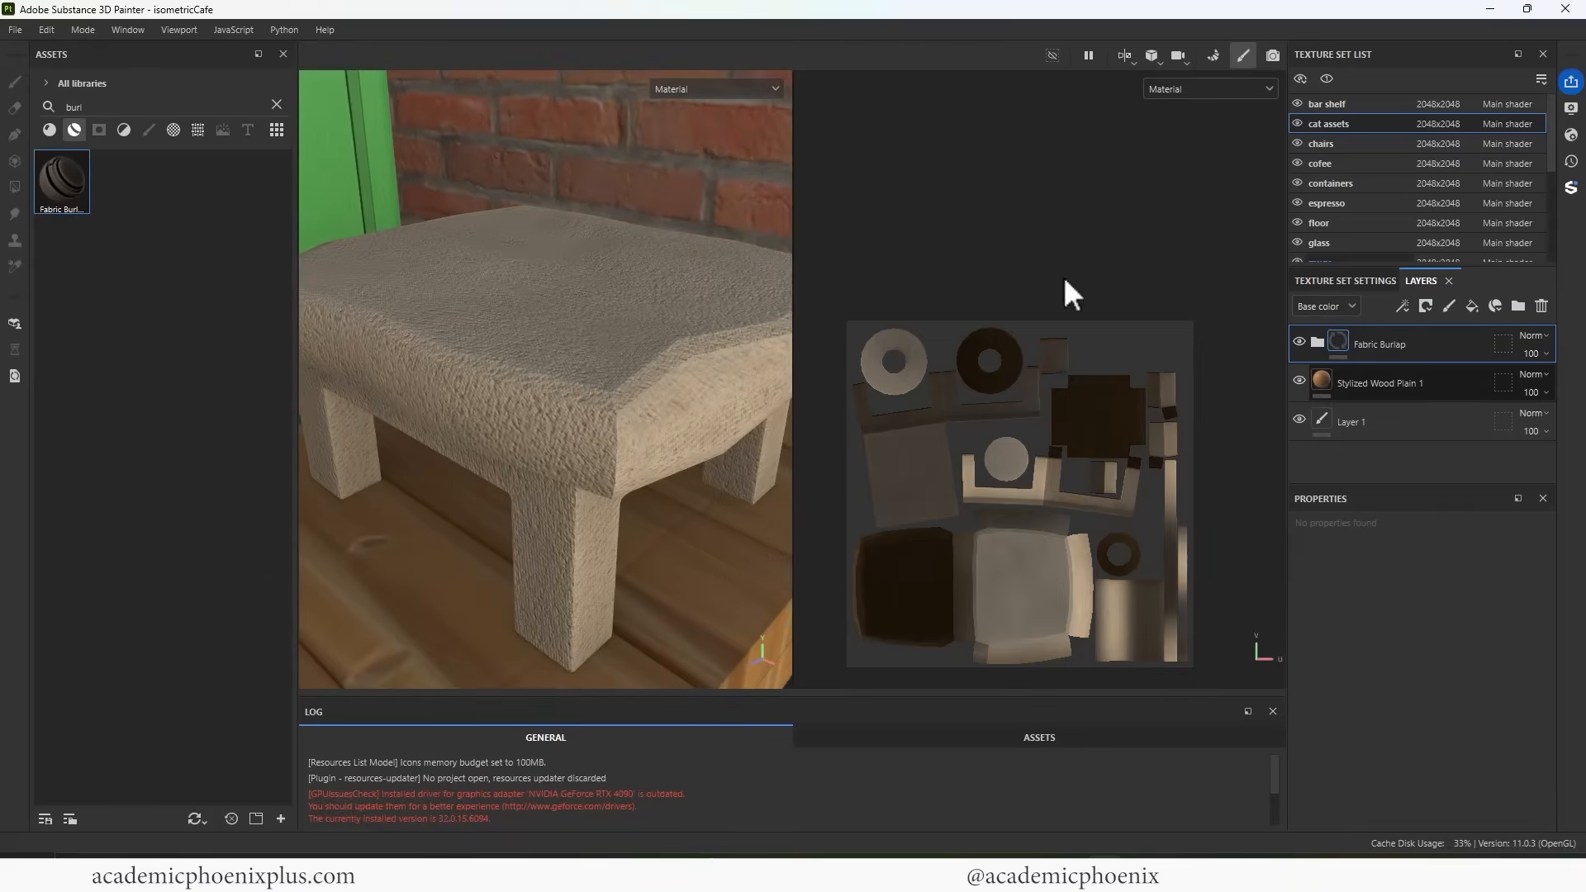
right_click(1383, 345)
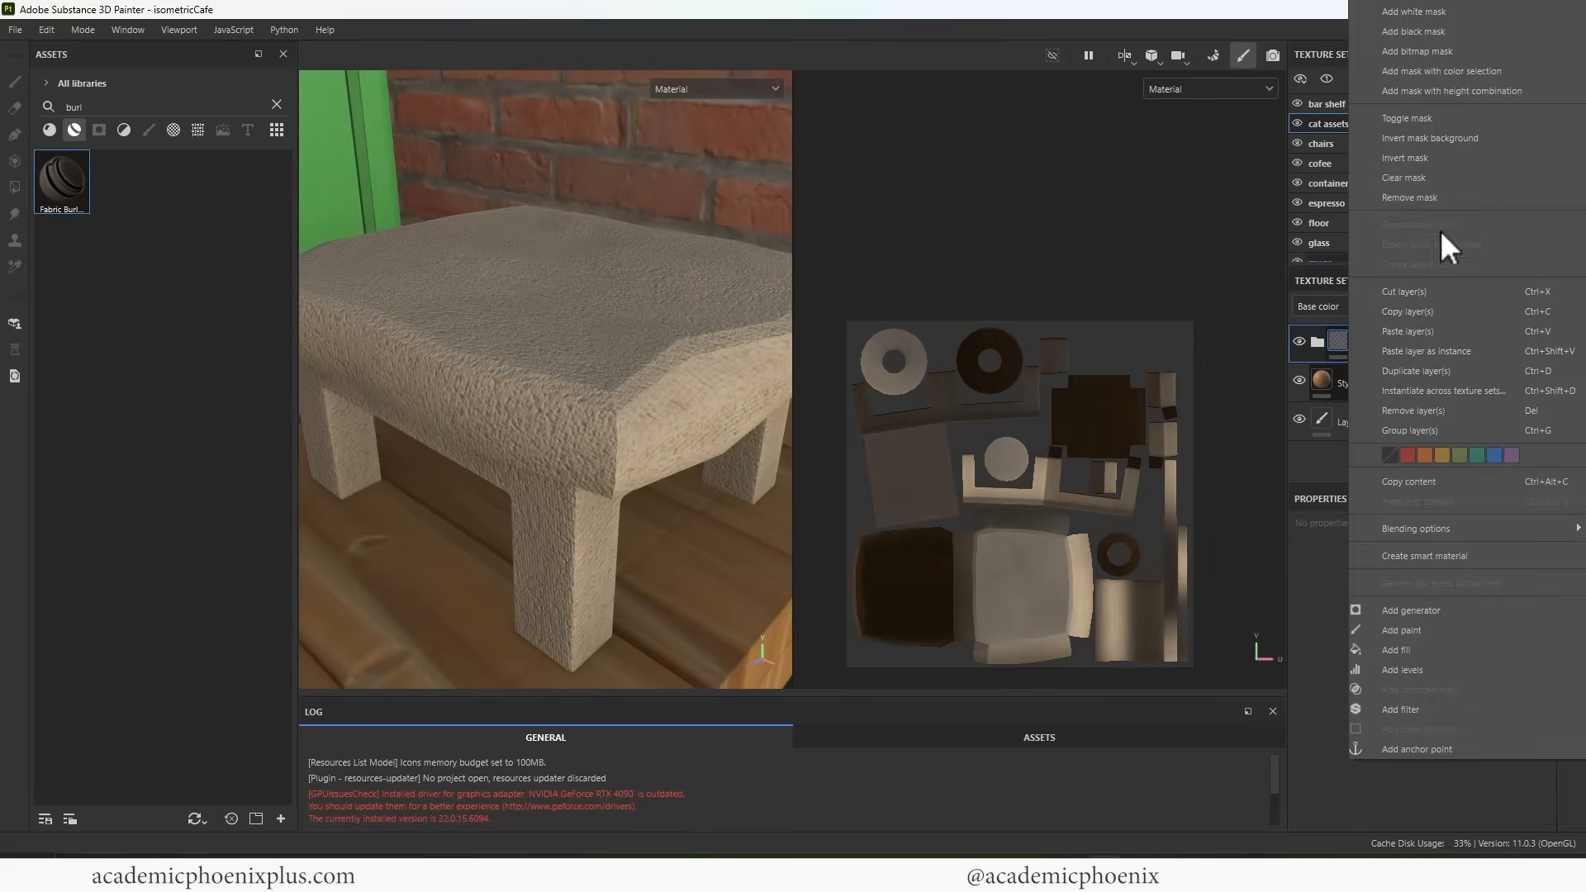
click(1430, 27)
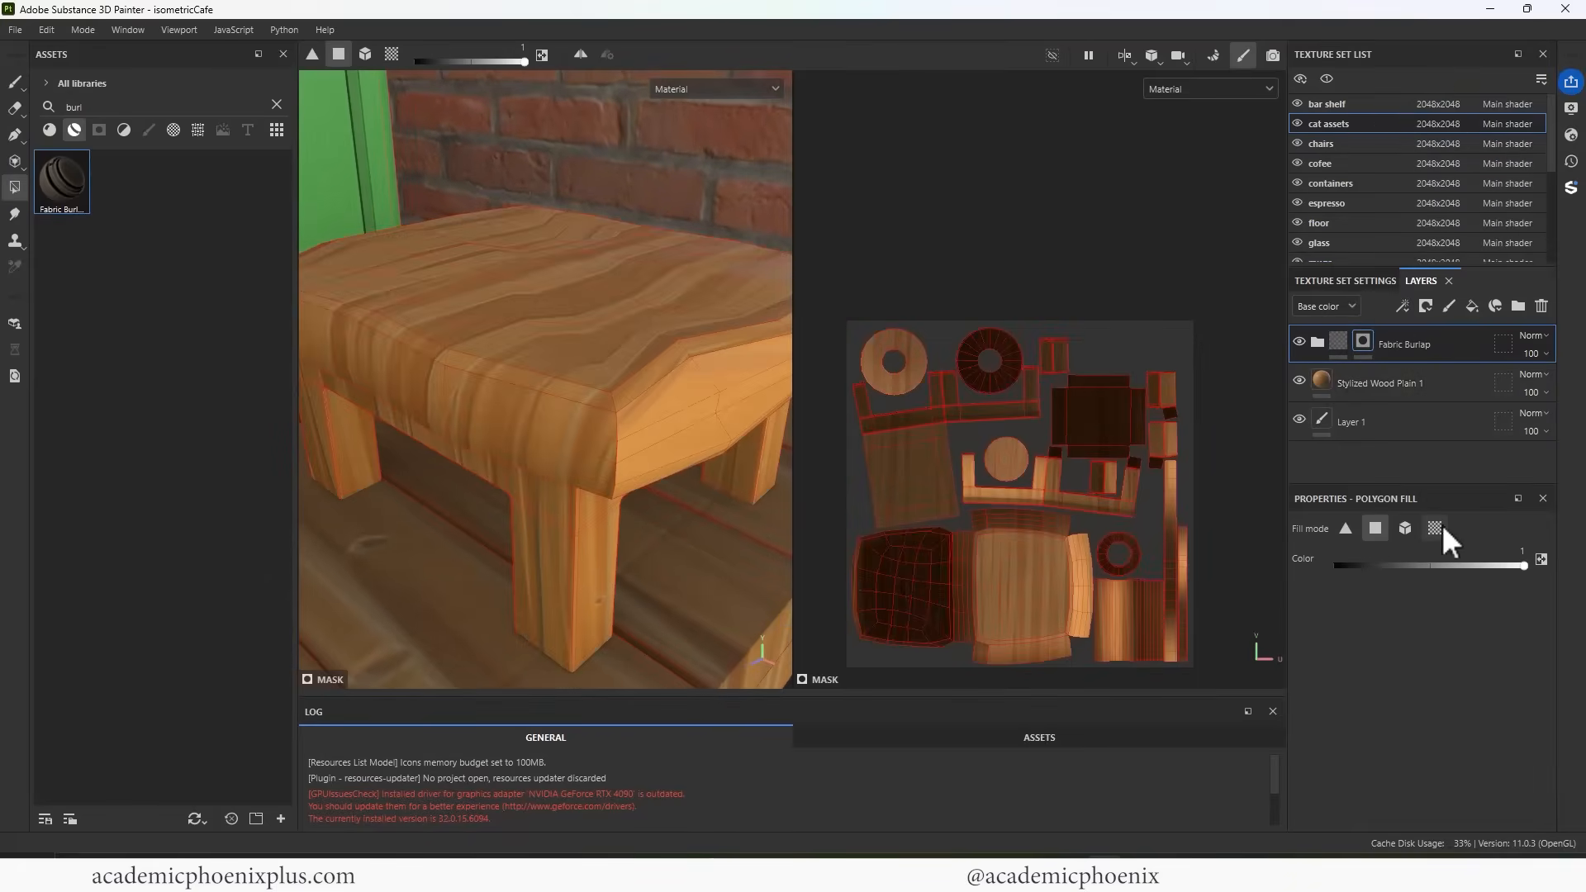
click(1405, 528)
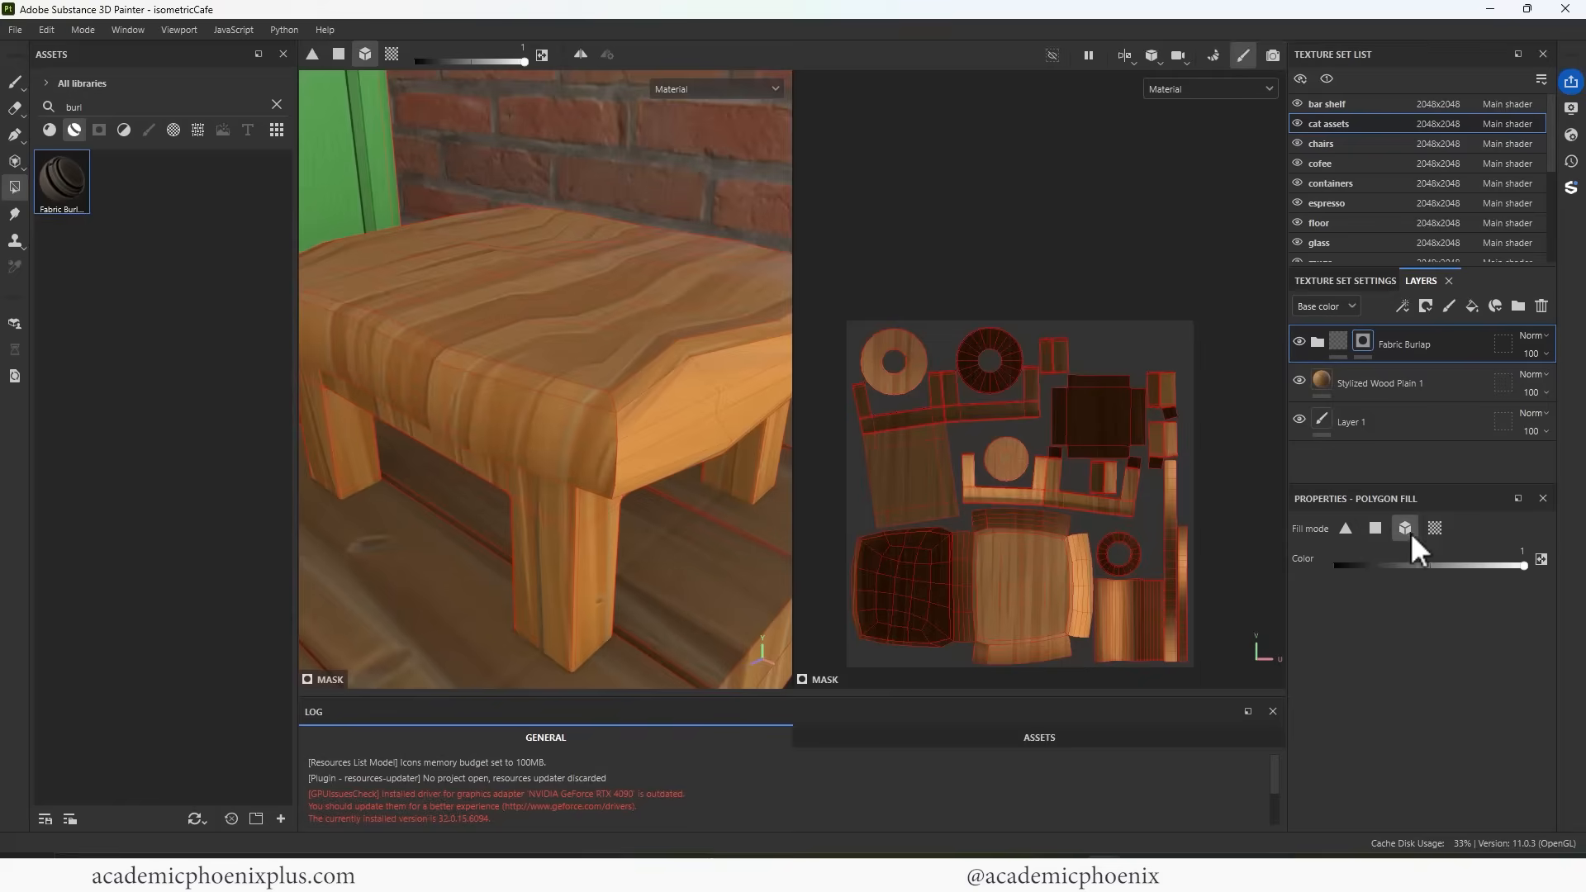
click(659, 381)
key(ctrl+z)
click(1002, 592)
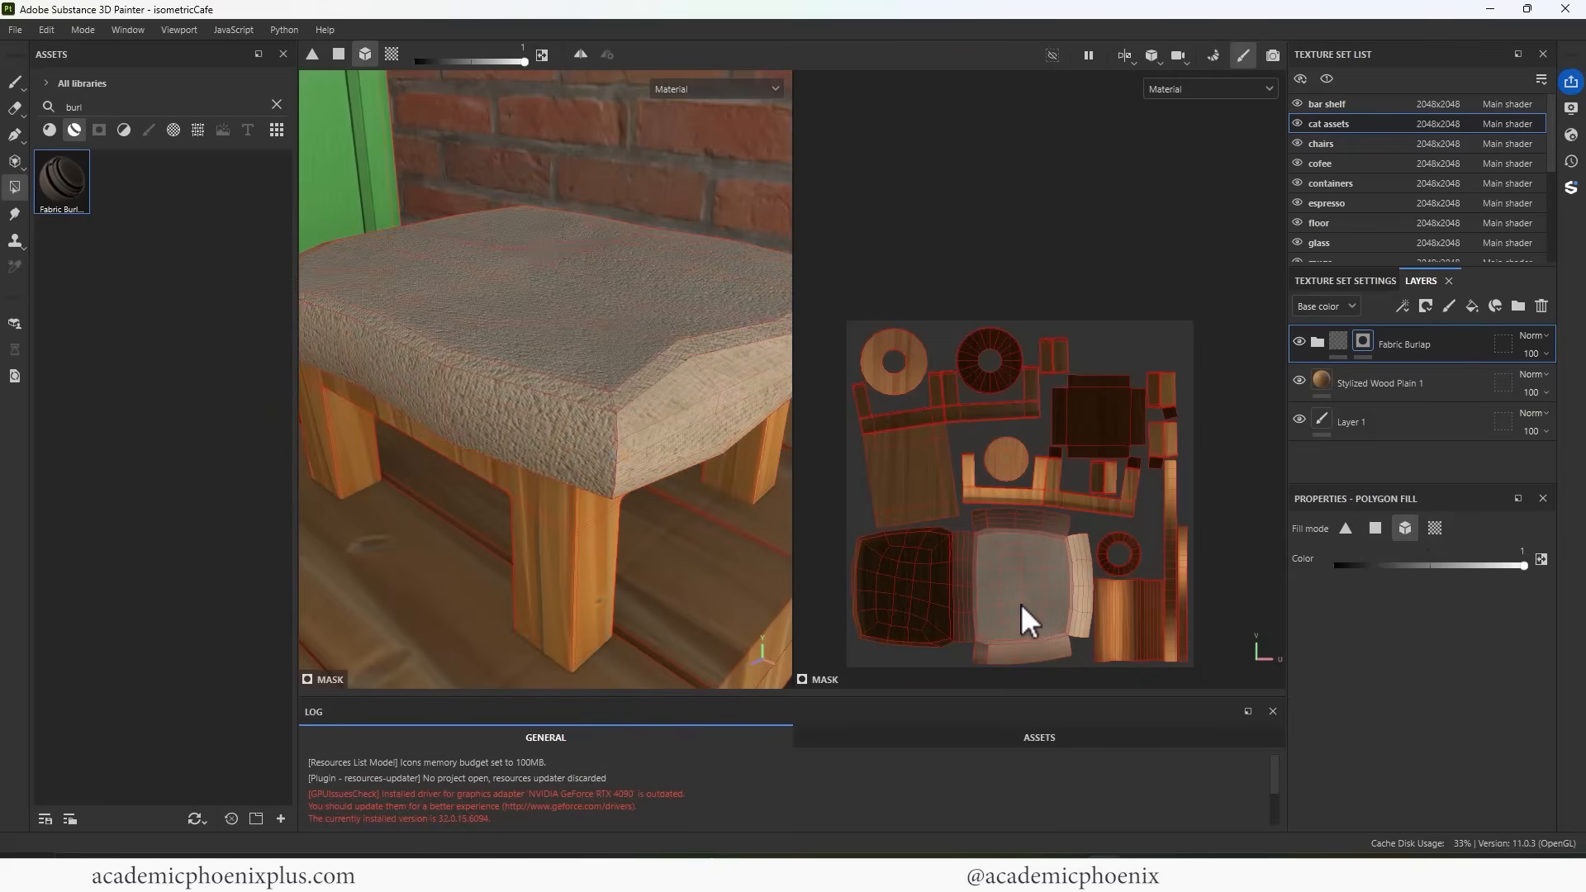
Set the Base Color layer inside the Fabric Burlap folder to warm tan B6985A and check the stool within the whole scene
click(14, 82)
click(1318, 342)
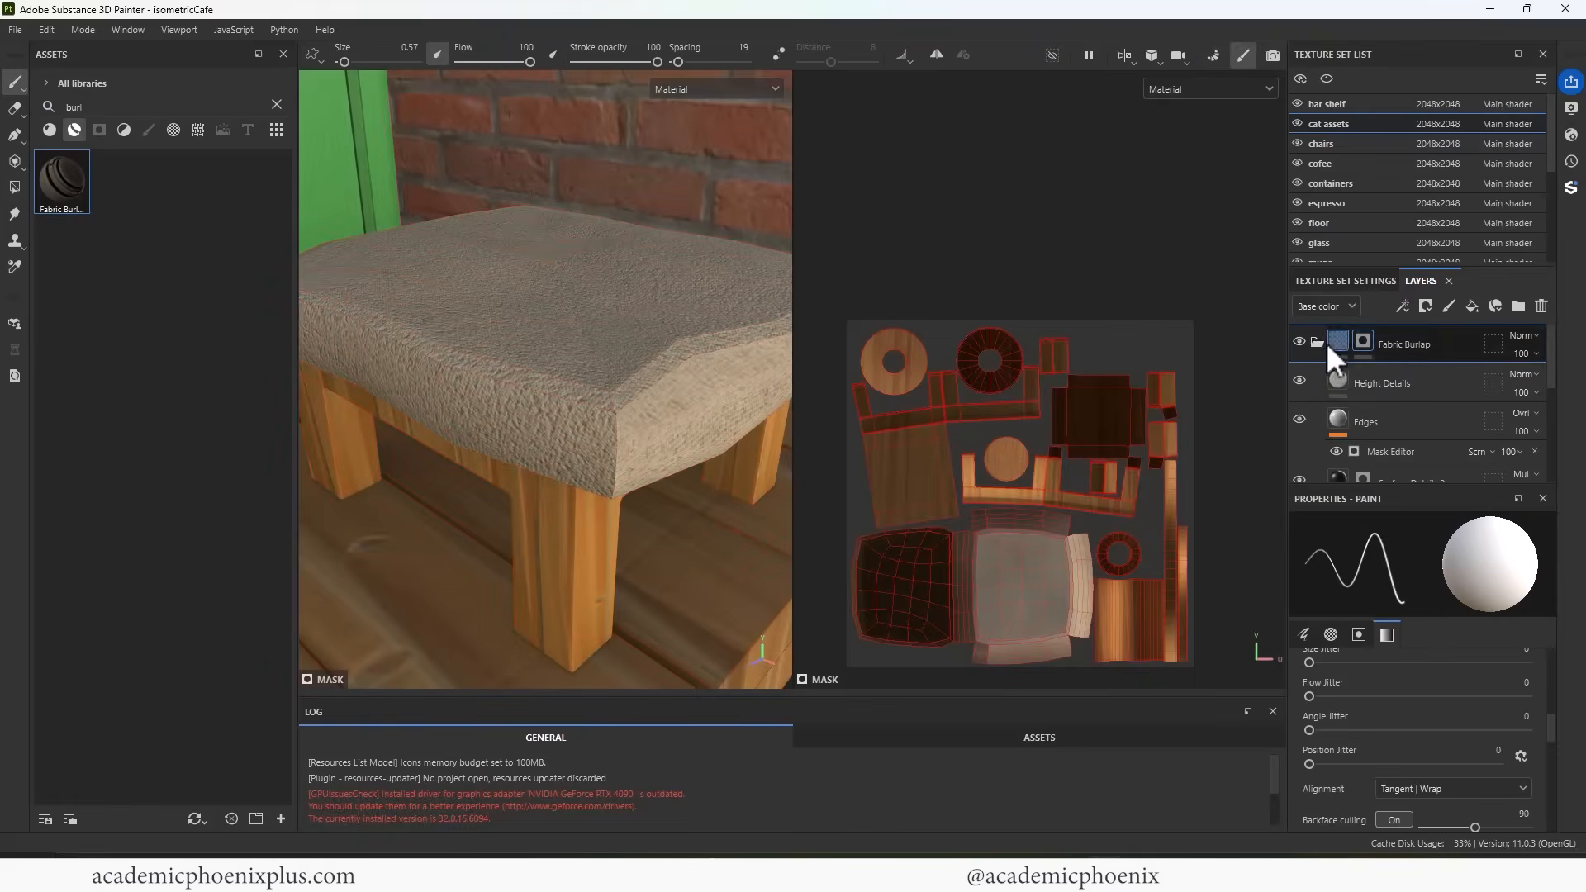
drag(1546, 384, 1541, 442)
click(1402, 423)
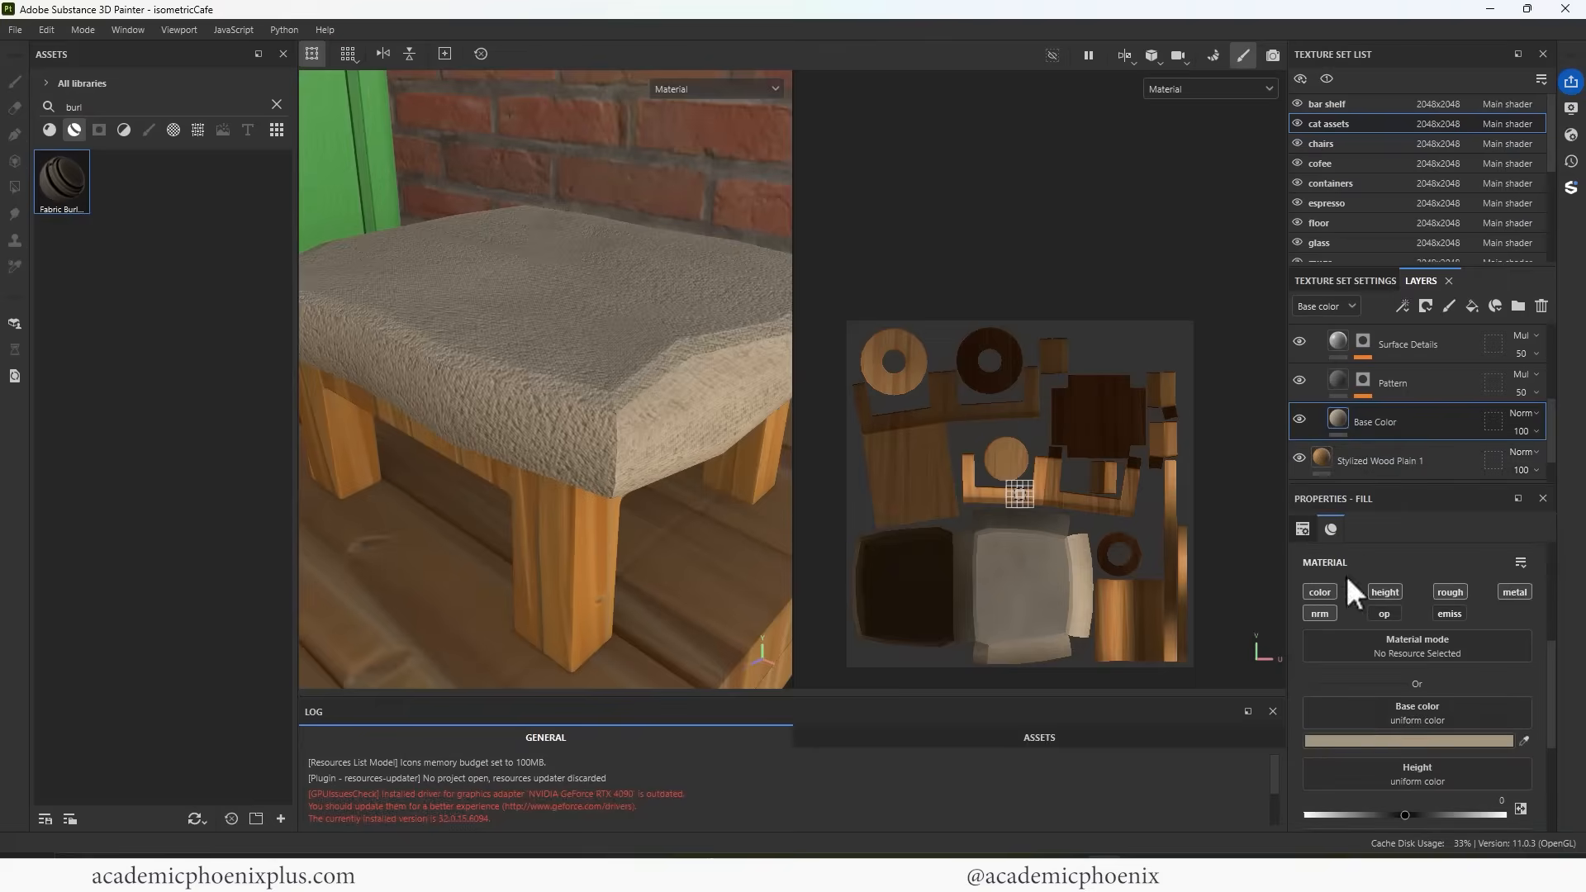
click(1376, 740)
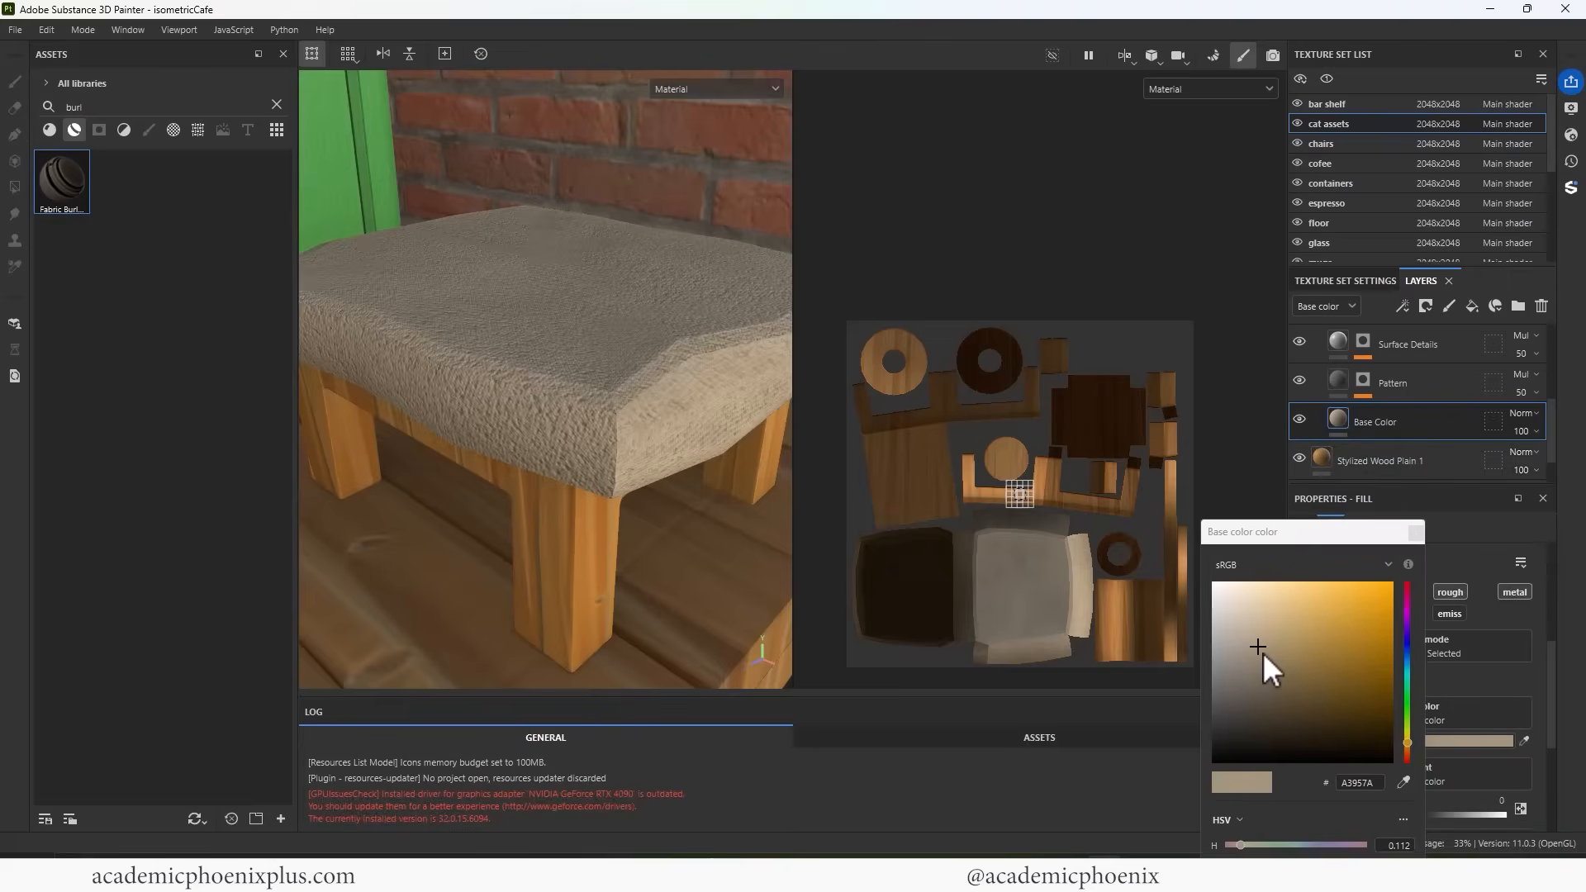
click(1303, 633)
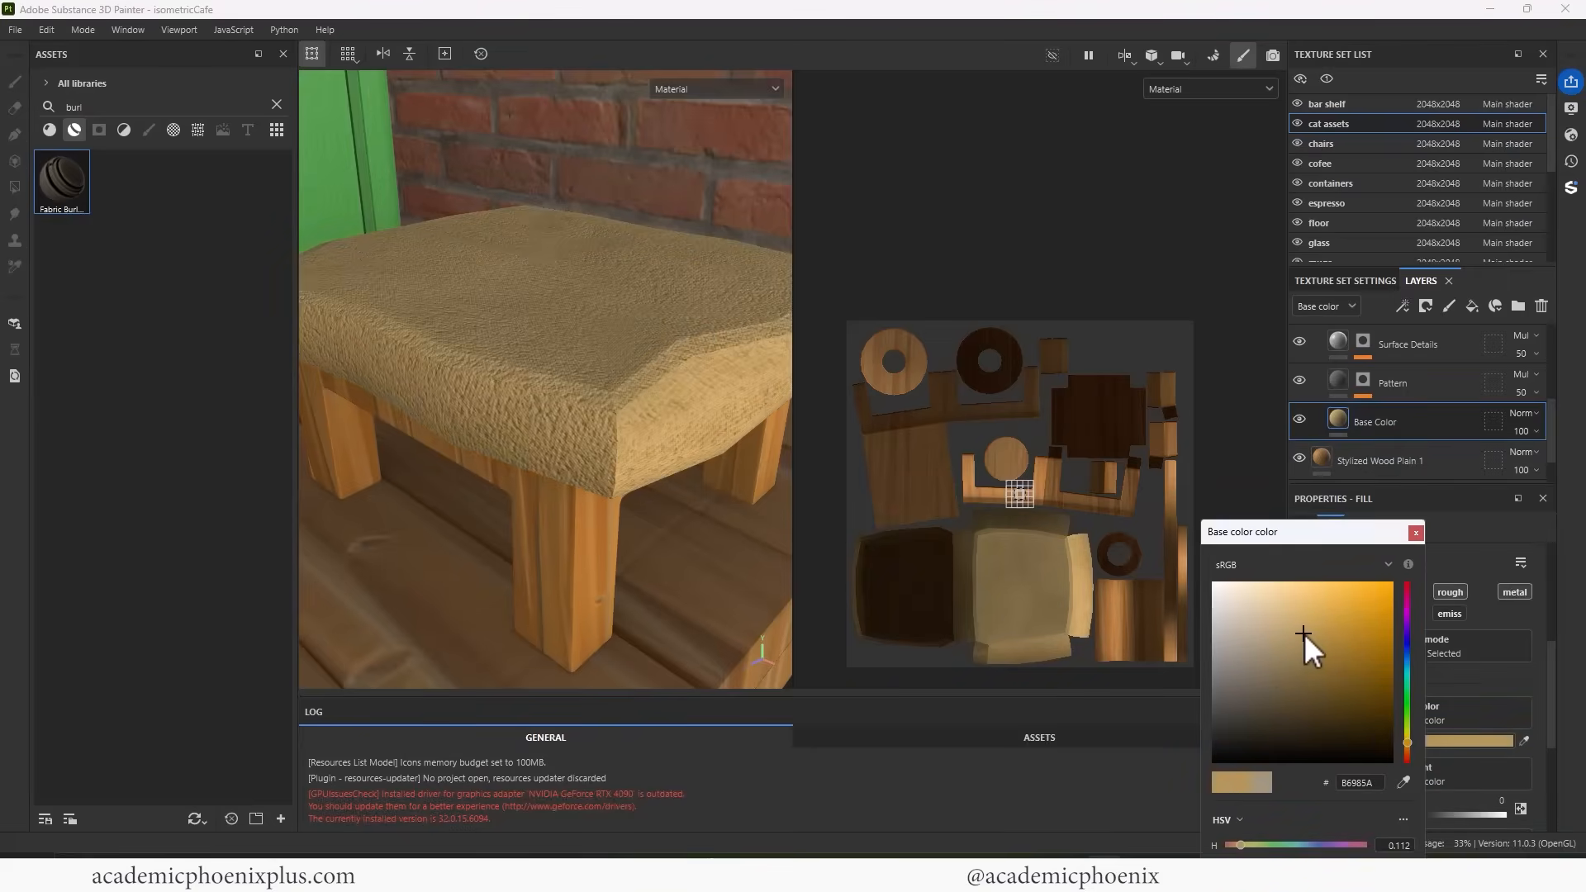
alt+right_drag(607, 526, 50, 206)
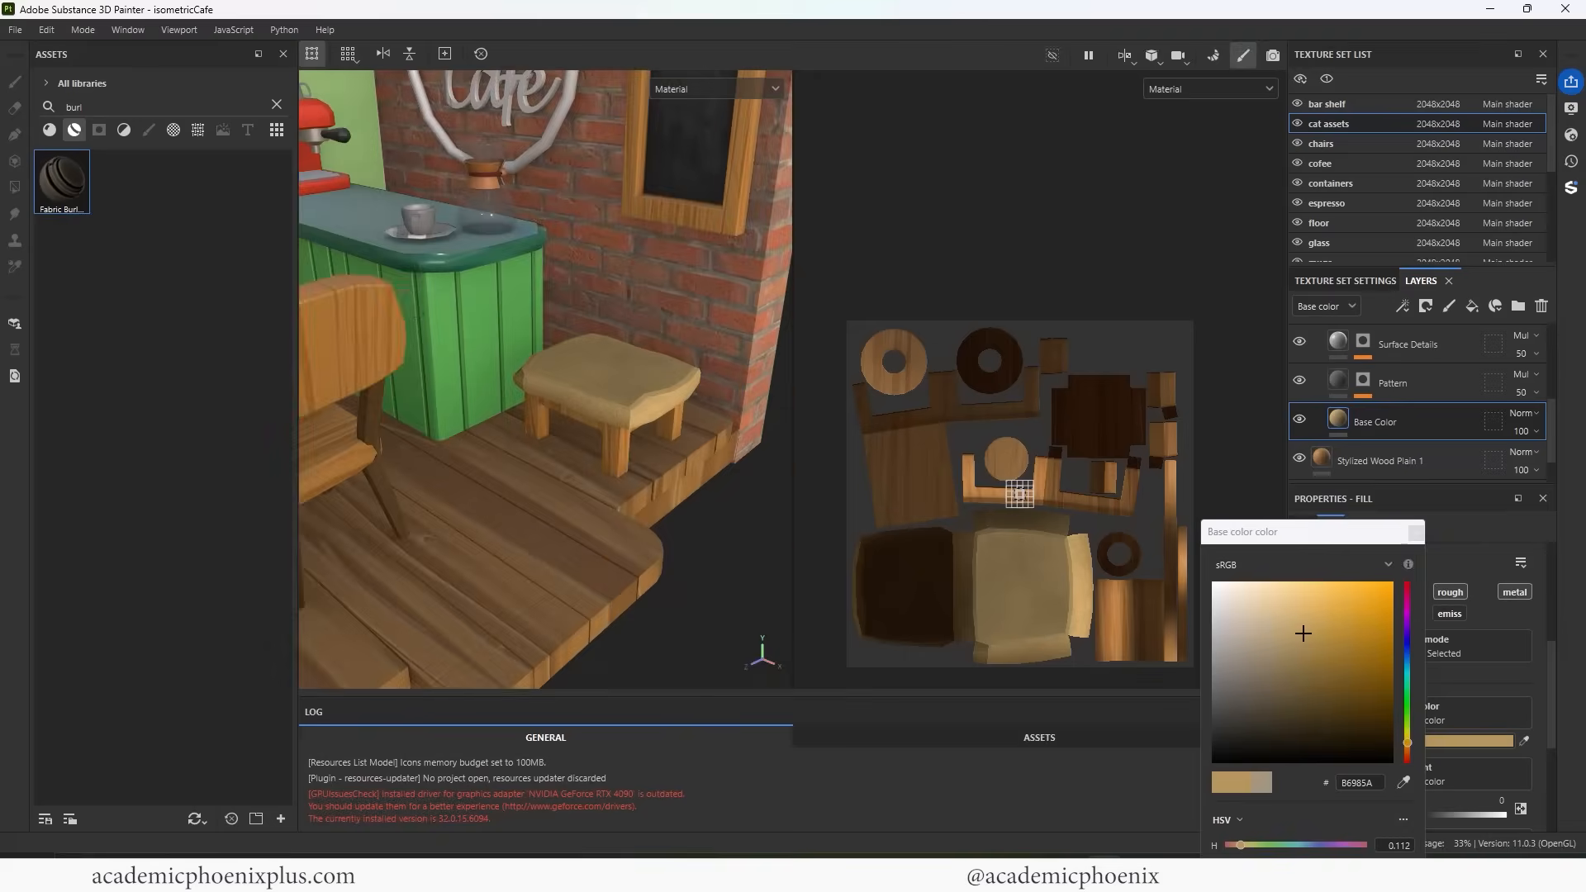
alt+drag(685, 384, 801, 404)
alt+right_drag(801, 405, 541, 402)
alt+drag(541, 402, 578, 247)
alt+middle_drag(578, 248, 621, 426)
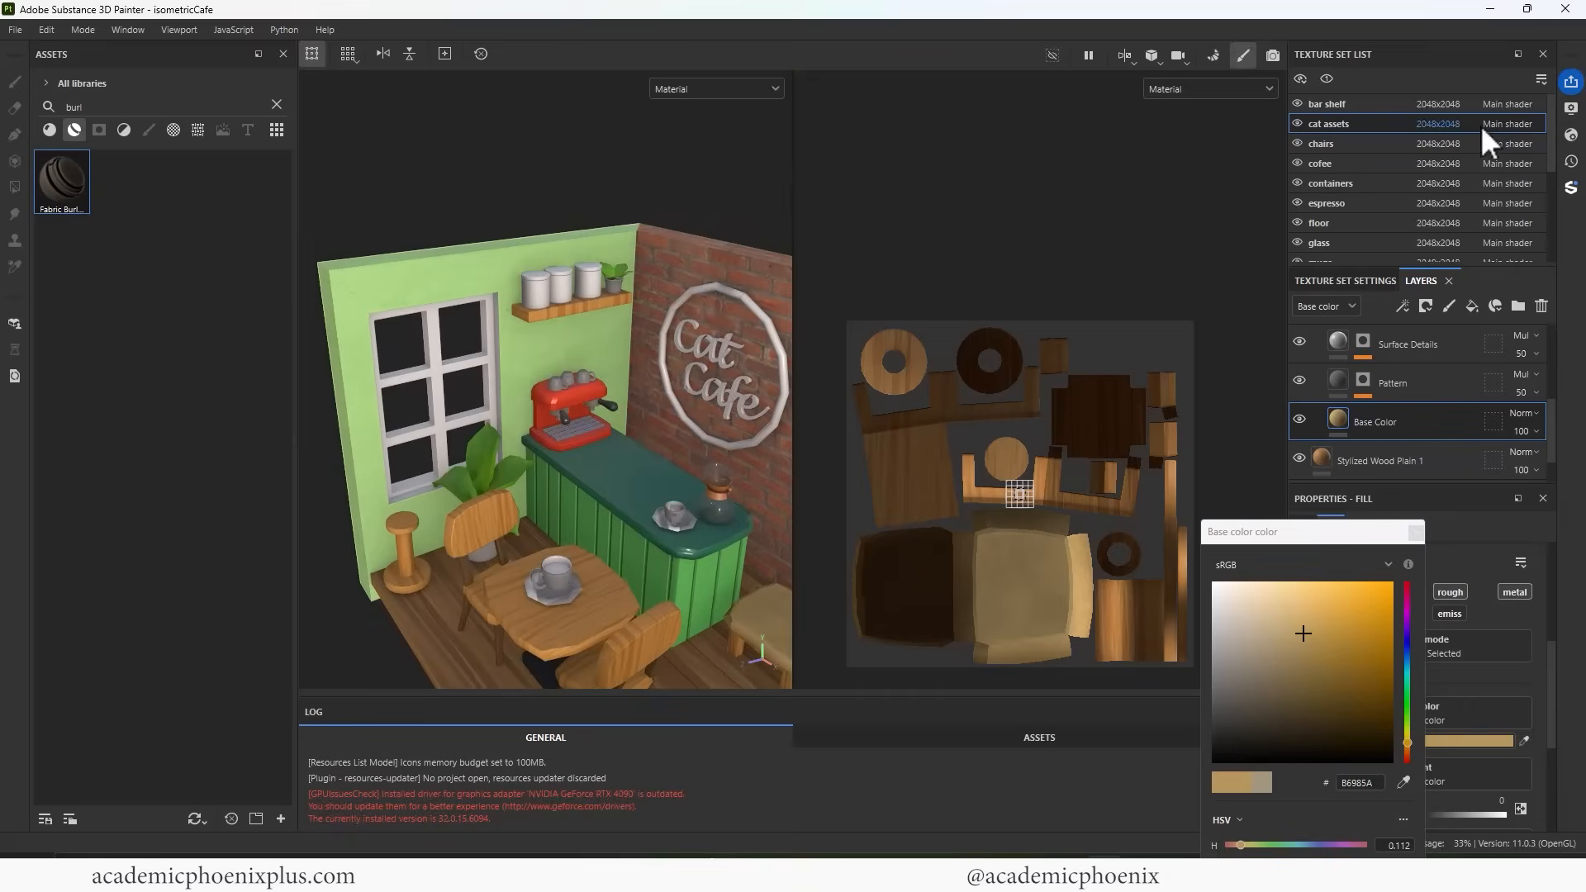
Identify the bar's green layers in the bar shelf texture set and copy Fill layer 1 from the bar wood folder
drag(1551, 167, 1552, 250)
click(1318, 245)
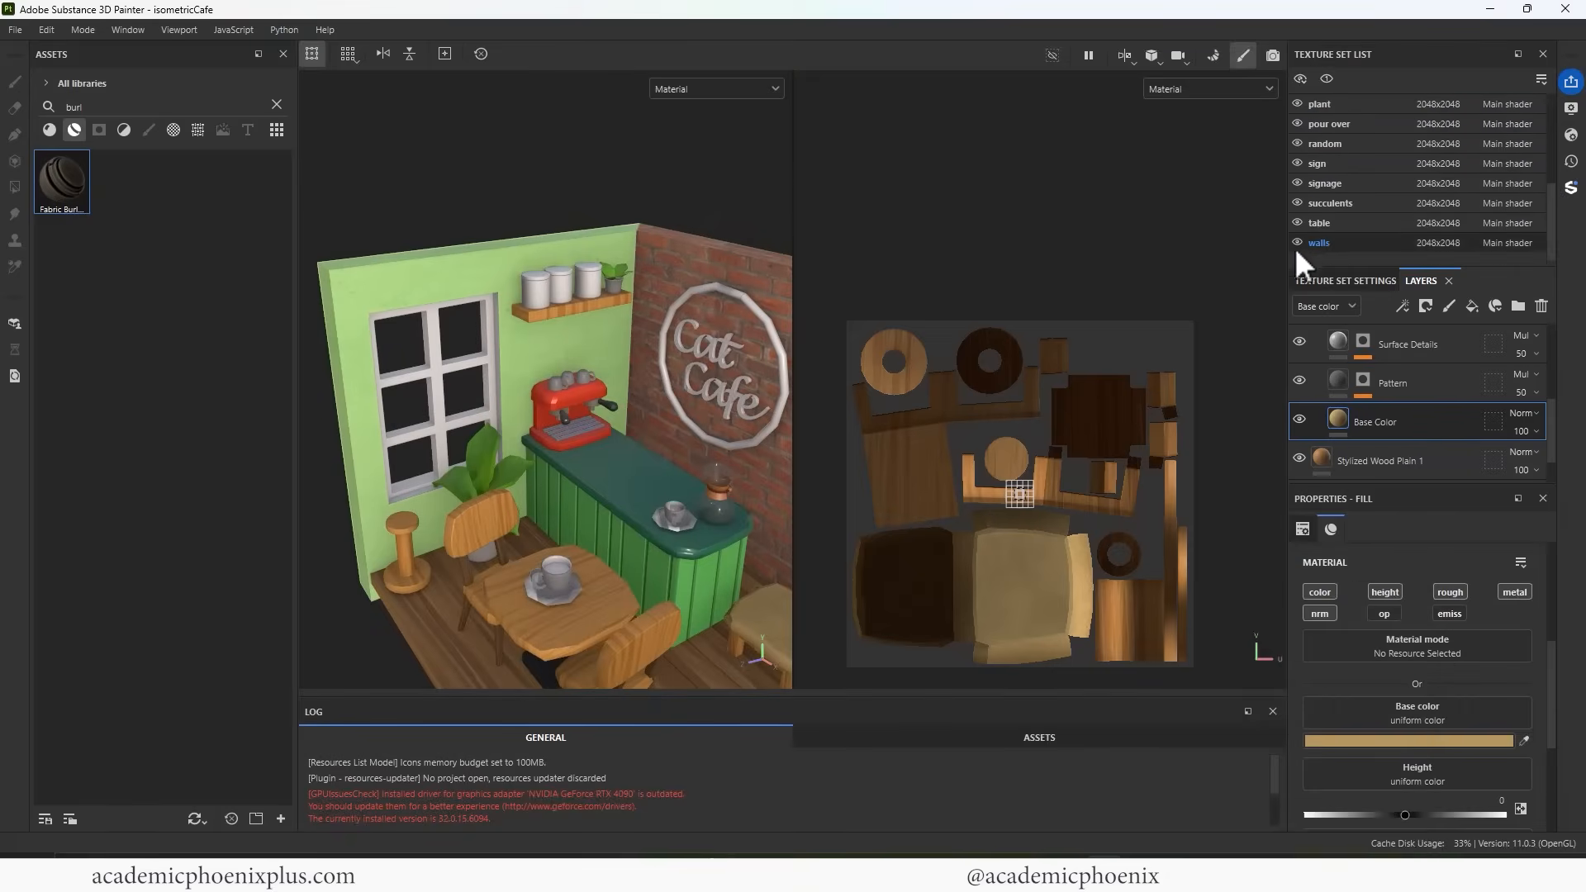
click(1298, 243)
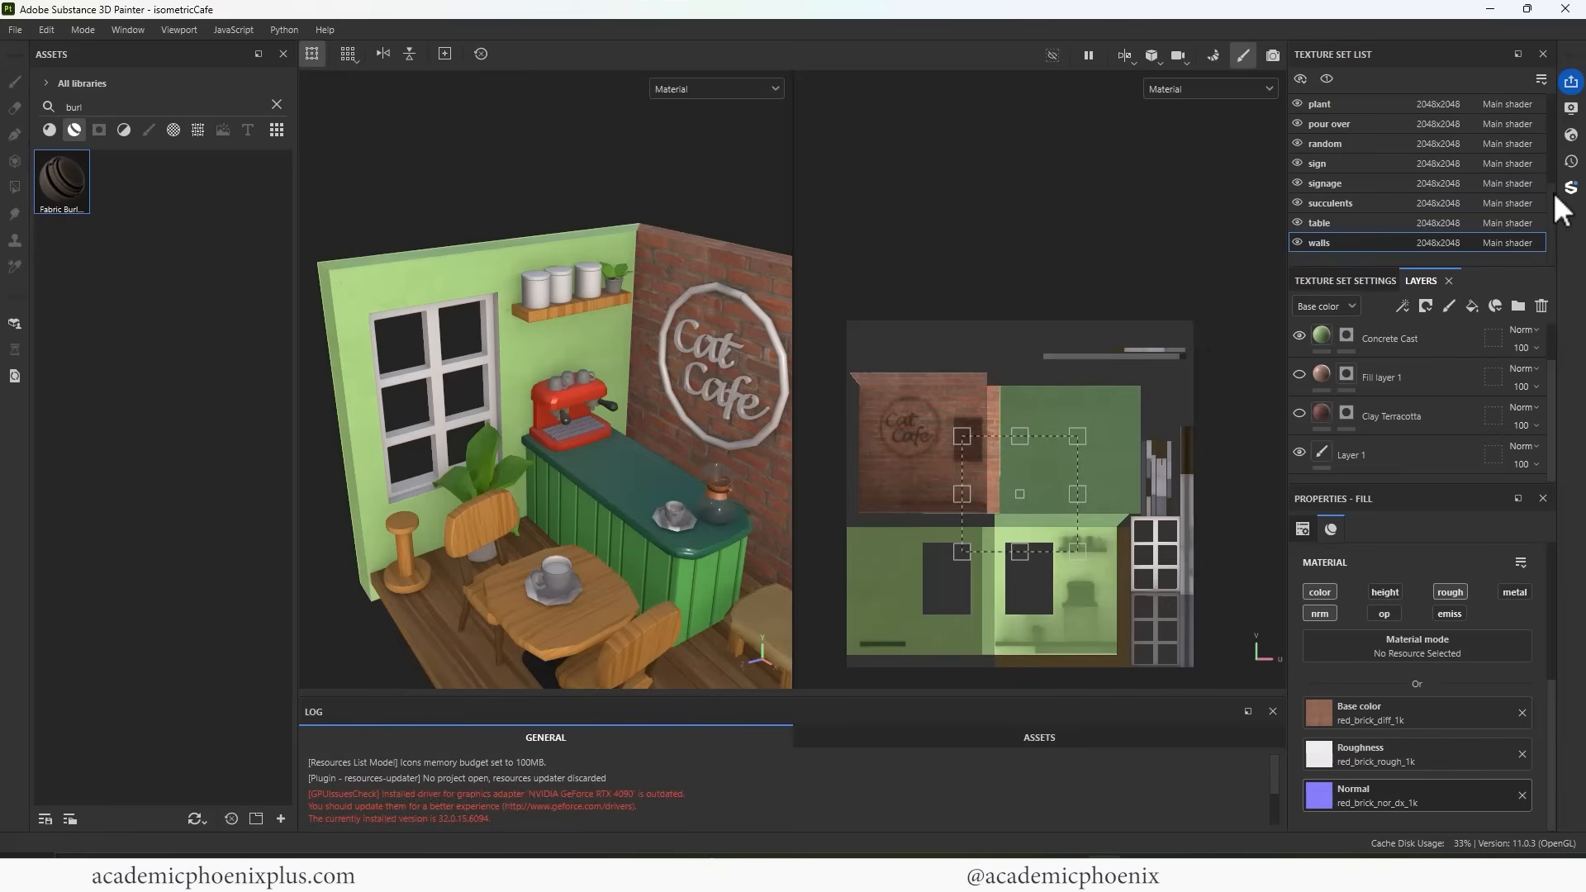
scroll(1445, 165, up, 5)
click(1394, 105)
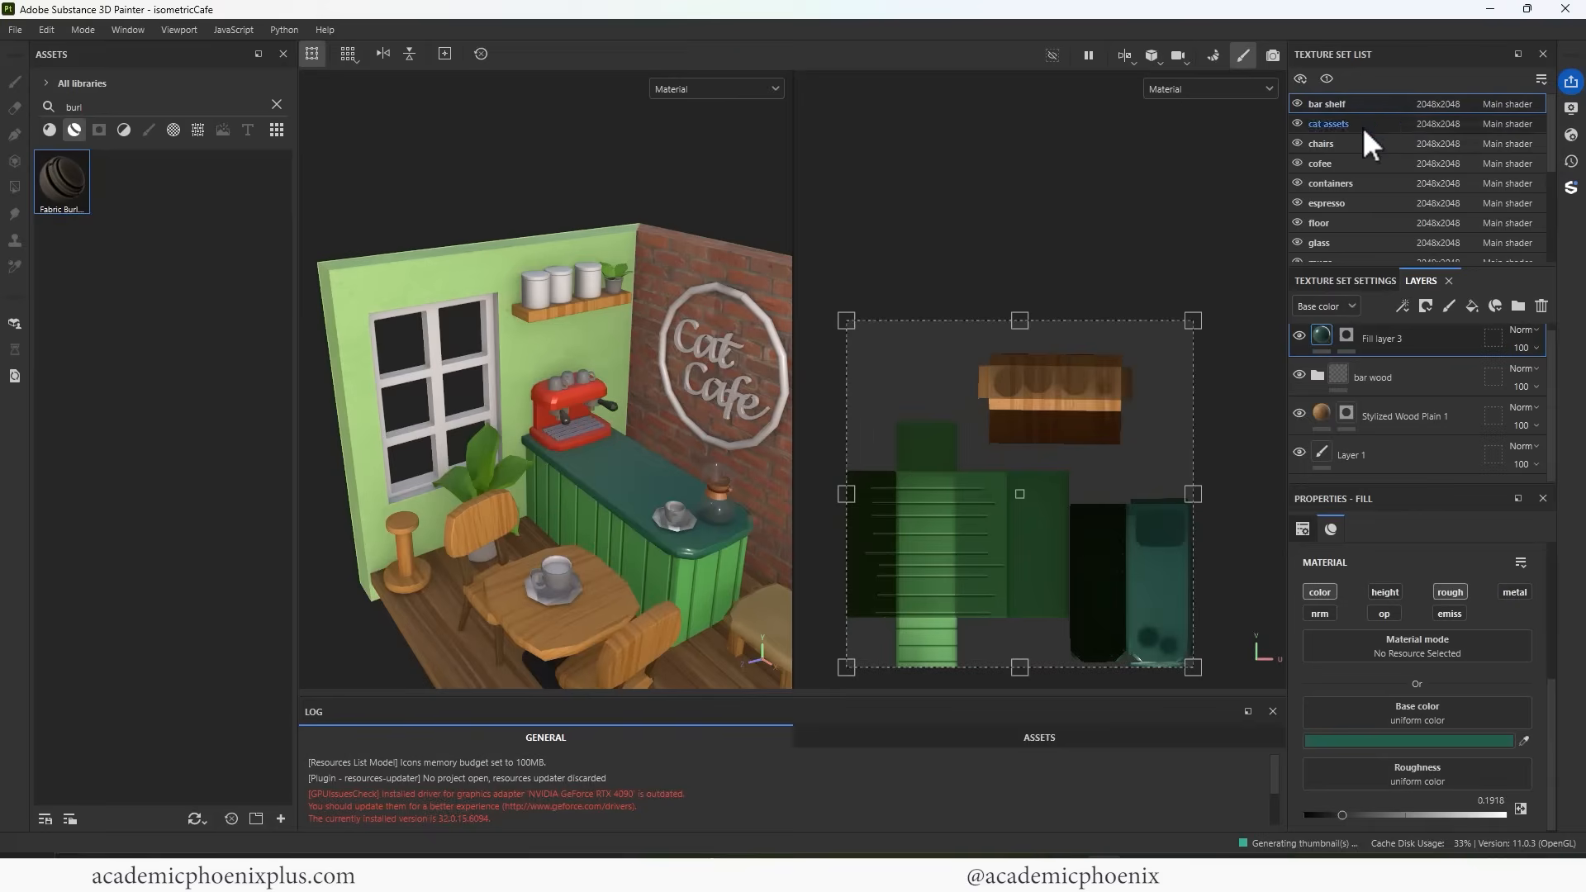
click(1294, 336)
click(1298, 335)
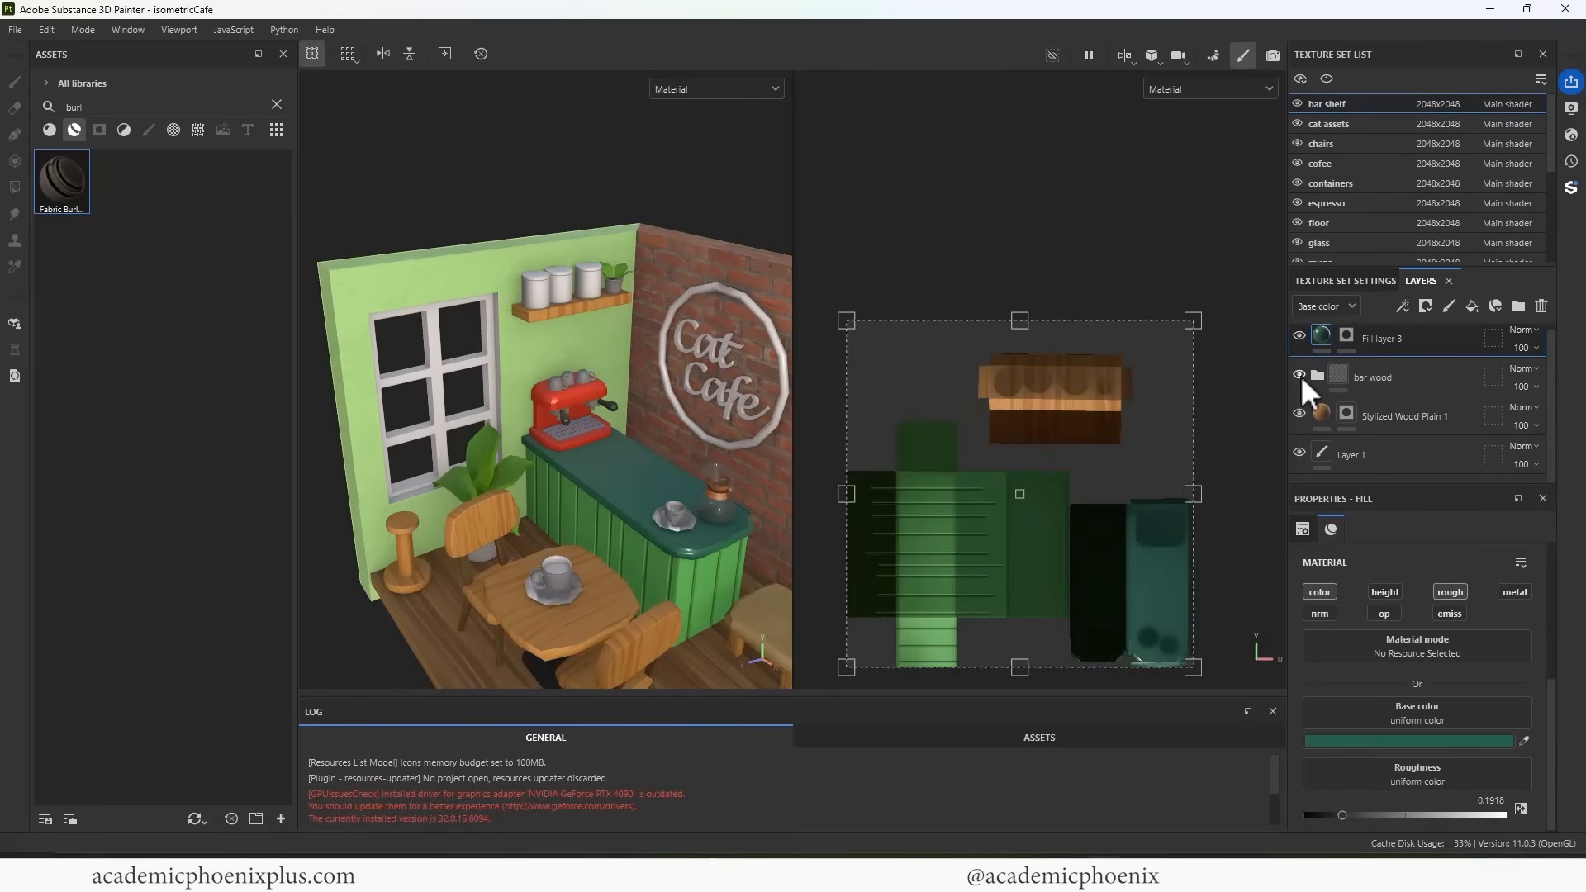
click(1300, 373)
click(1300, 372)
click(1316, 375)
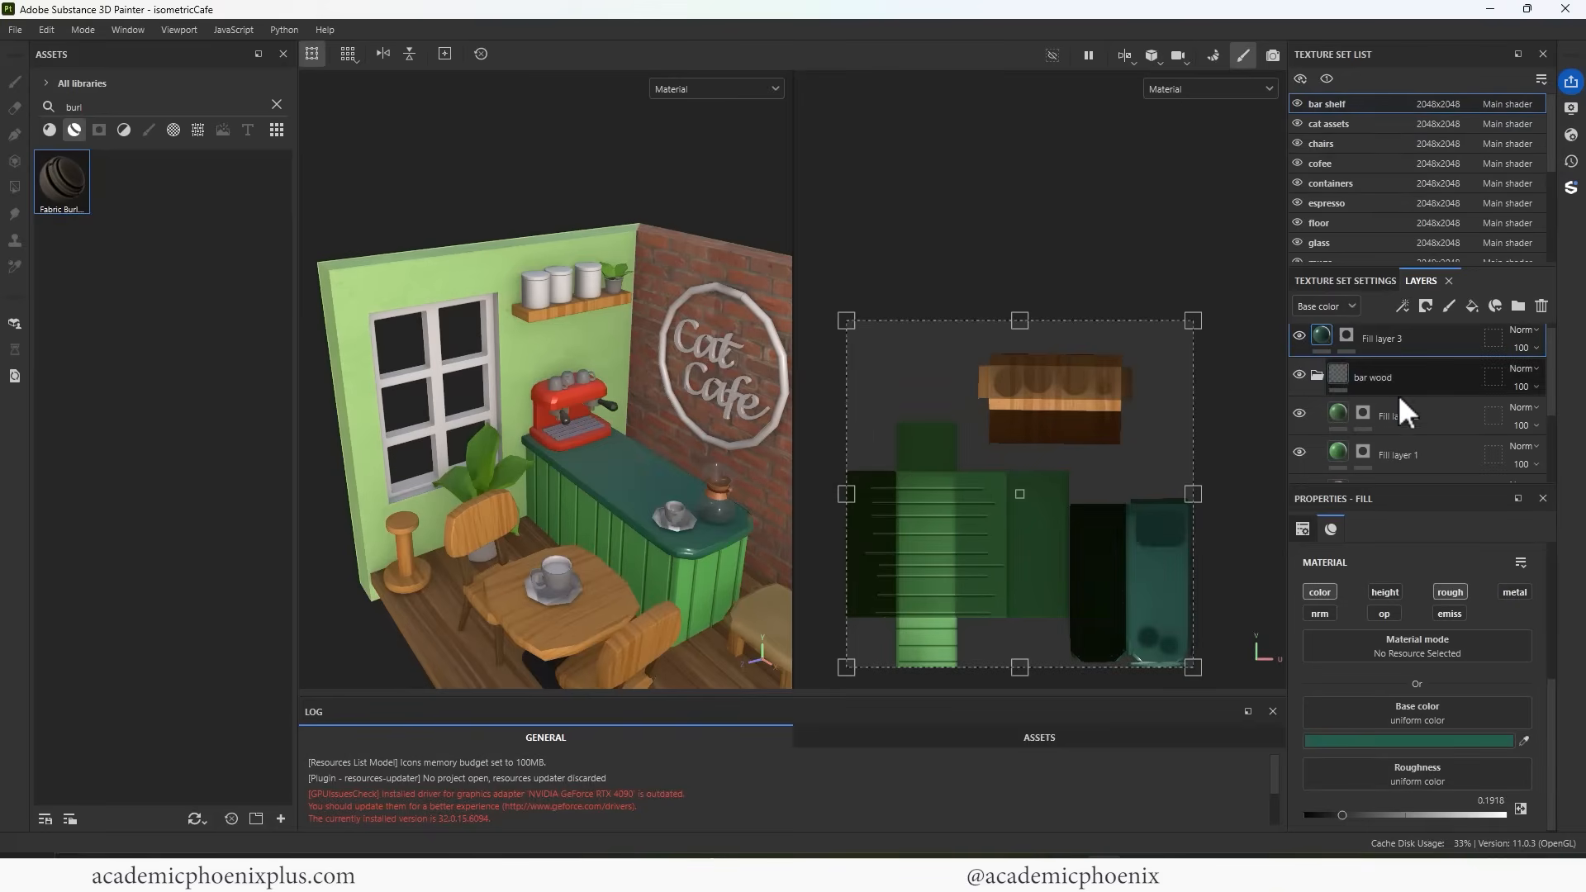
drag(1552, 390, 1549, 410)
click(1345, 399)
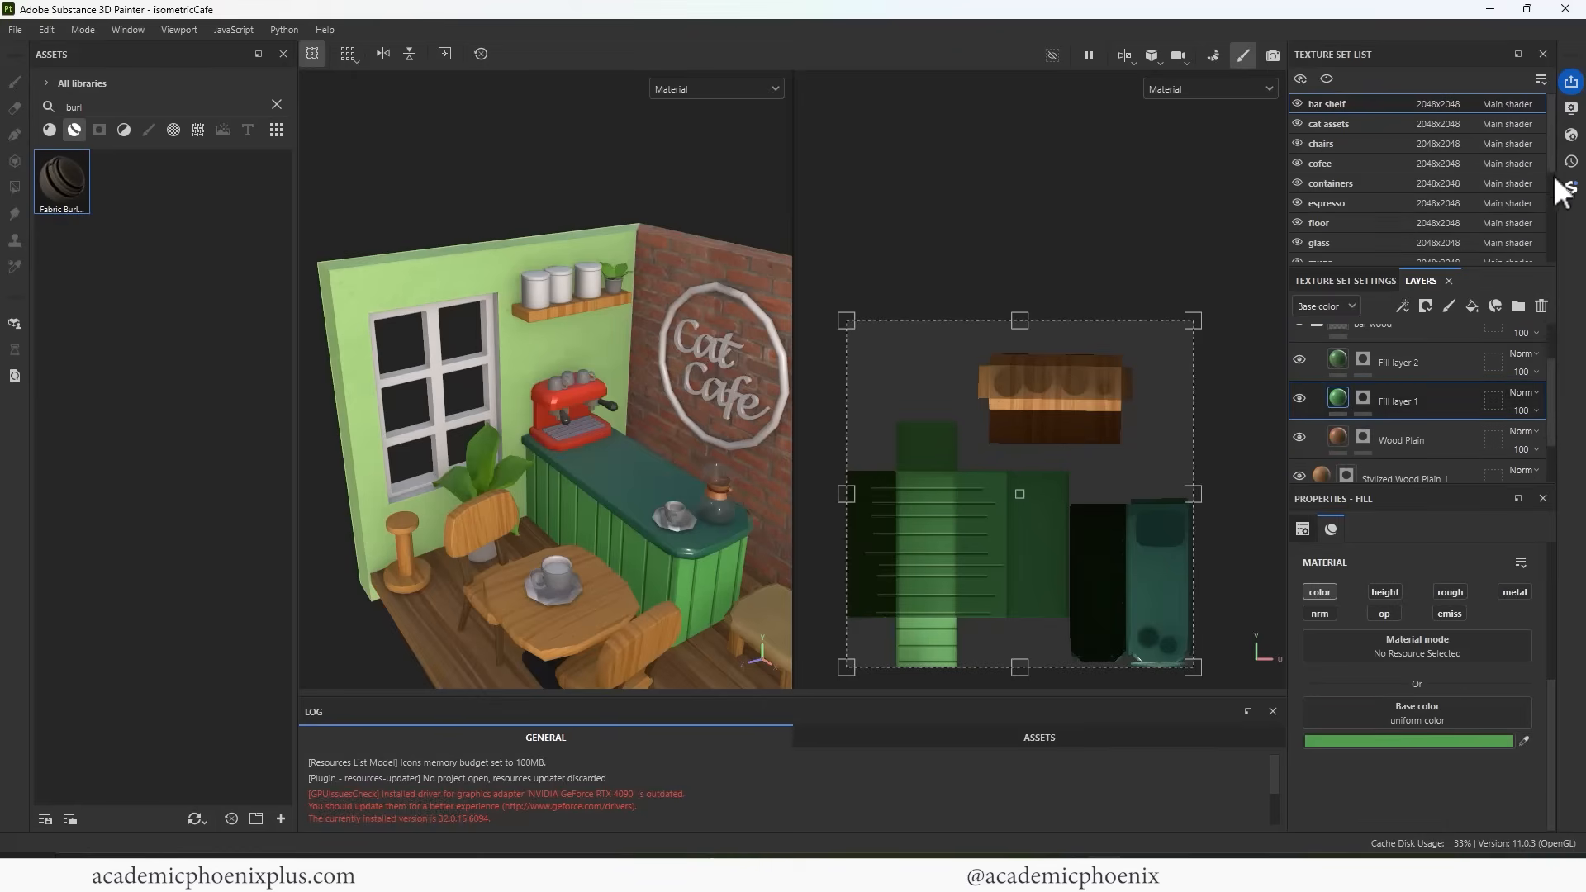
Paste the copied green fill layer at the top of the walls texture set's layer stack
scroll(1554, 188, down, 1)
scroll(1551, 219, down, 4)
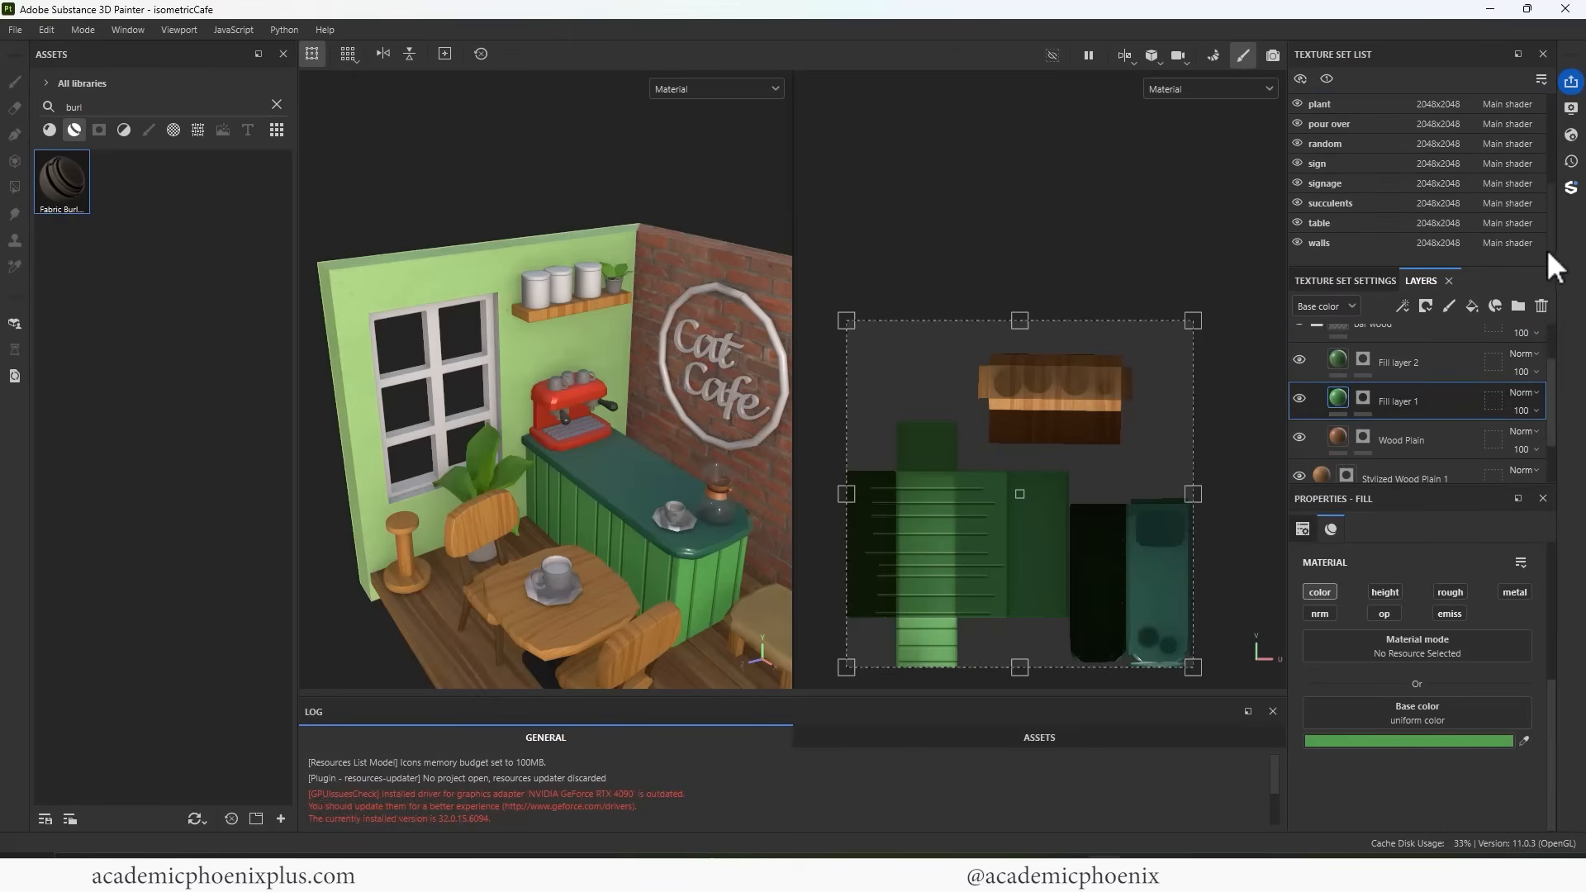
click(1528, 243)
key(ctrl+v)
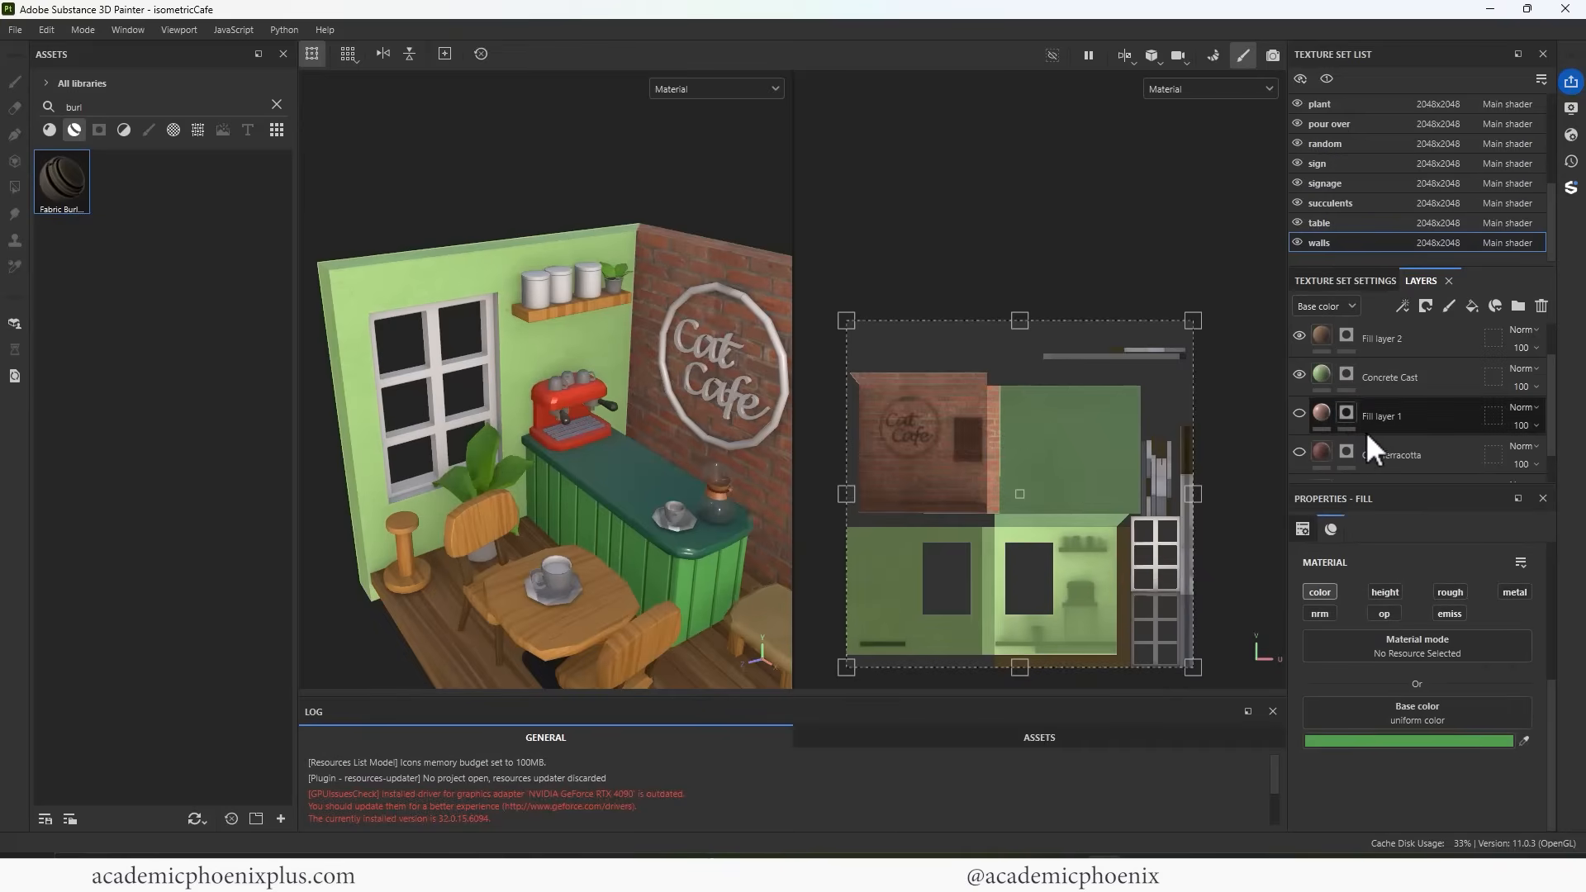
drag(1550, 401, 1539, 300)
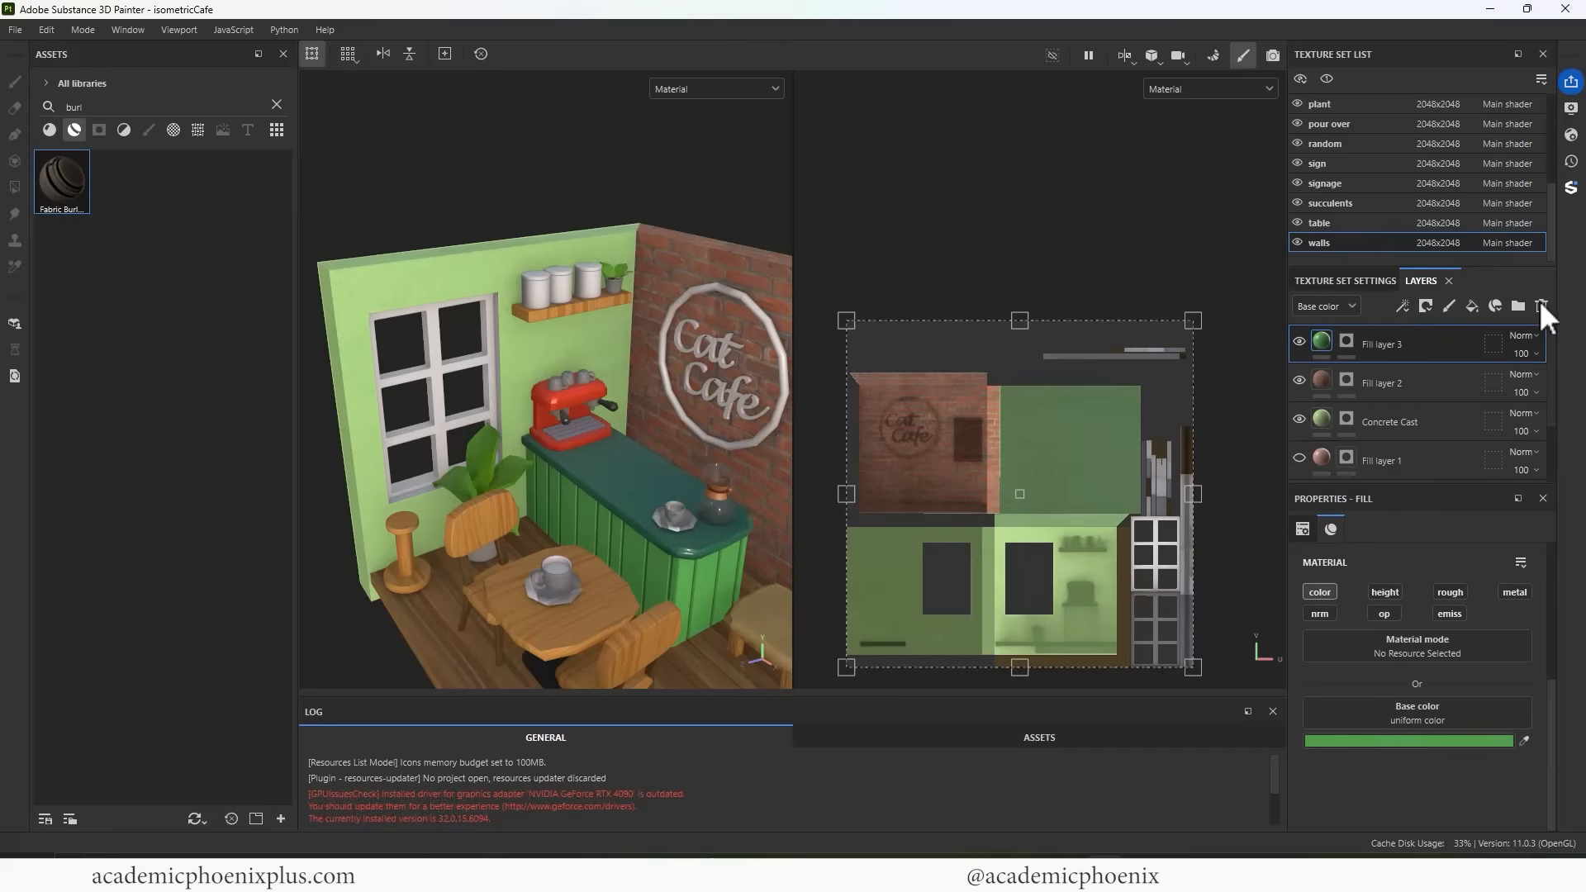
Replace the pasted fill layer's mask with a black mask and reveal the green on the window's inner grid with mesh-mode Polygon Fill
click(1346, 341)
right_click(1349, 340)
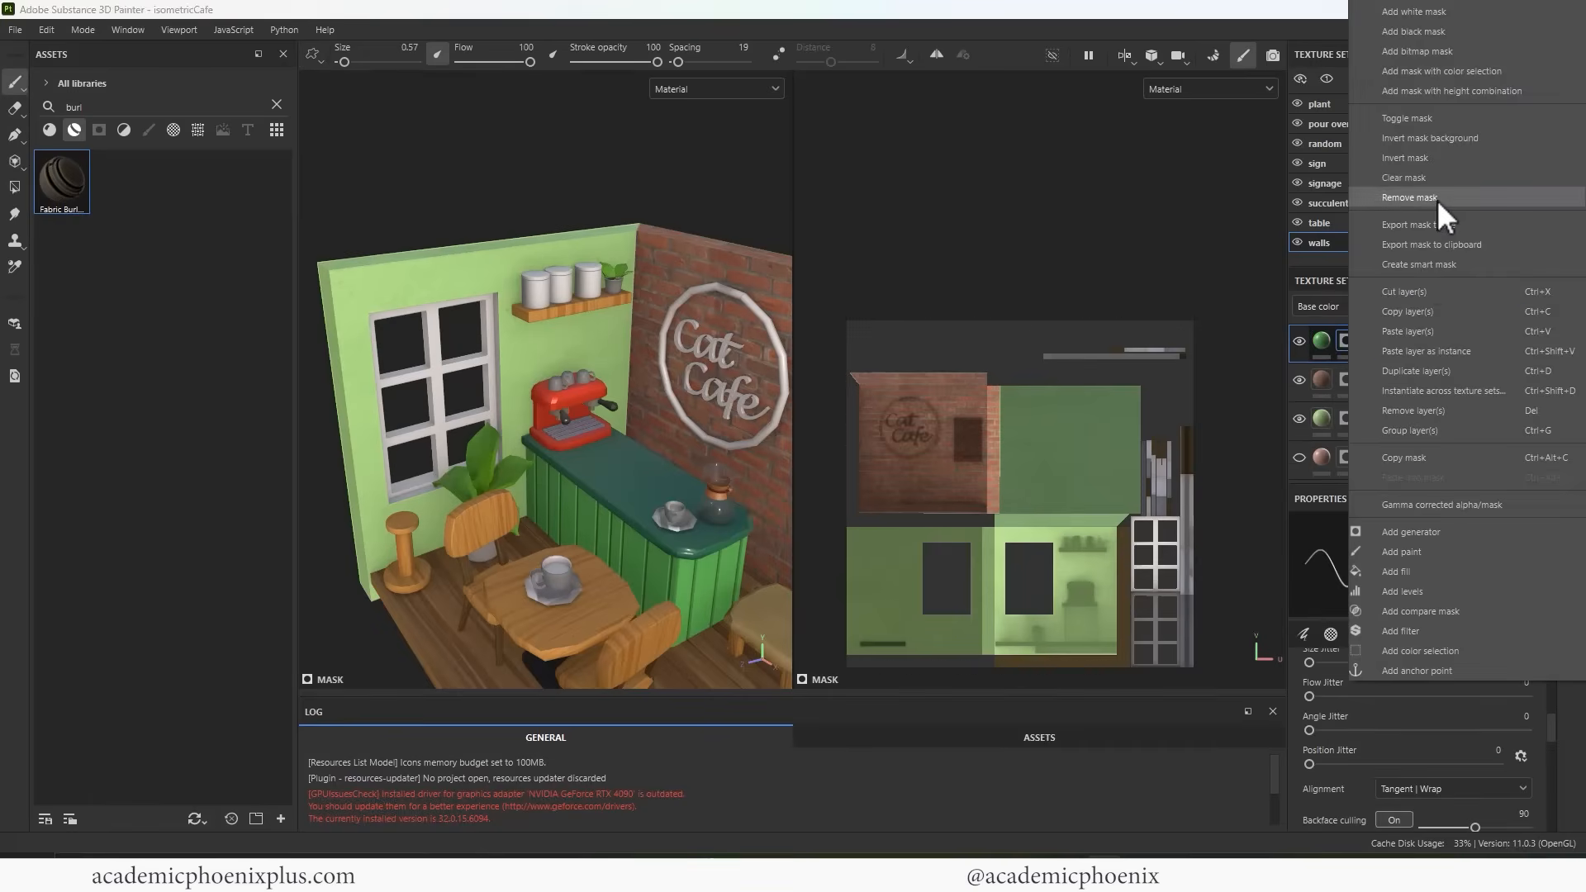
click(1435, 200)
right_click(1322, 340)
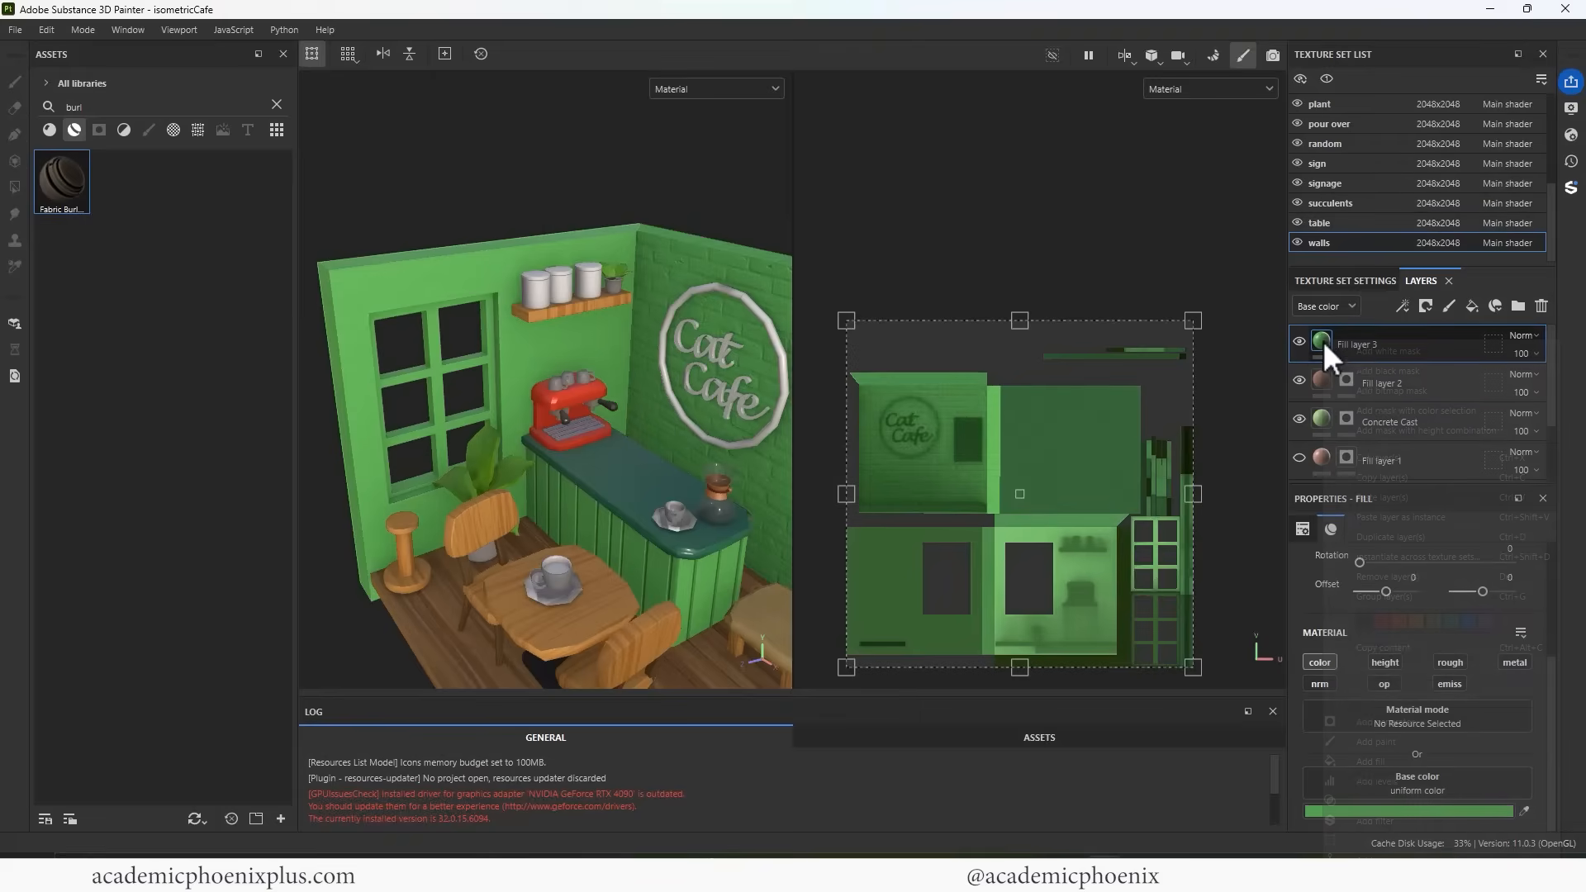
click(1386, 373)
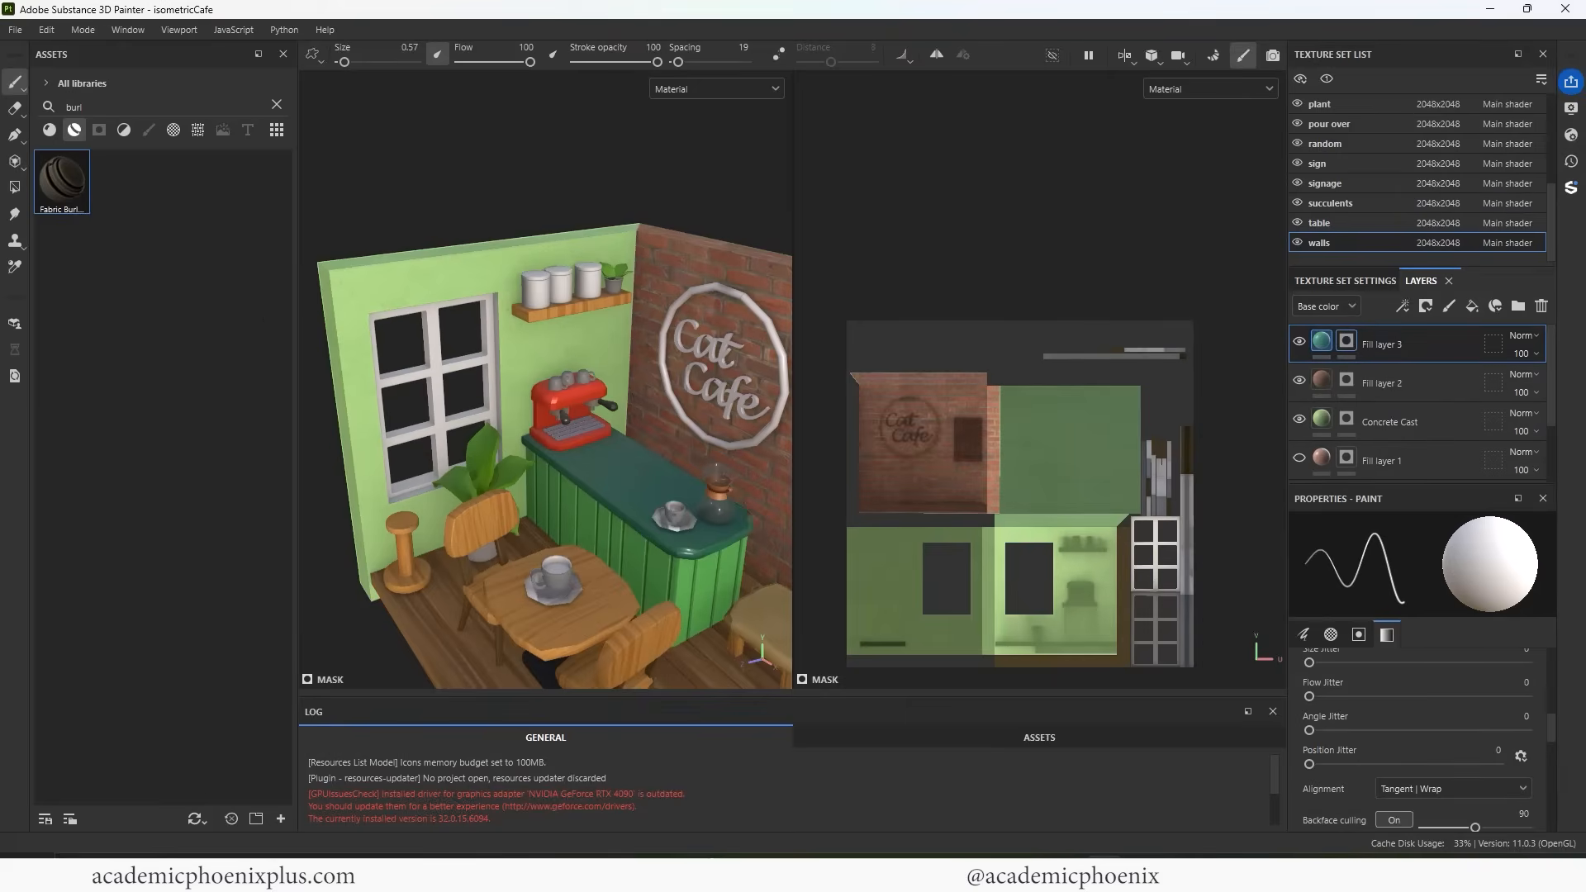
click(14, 186)
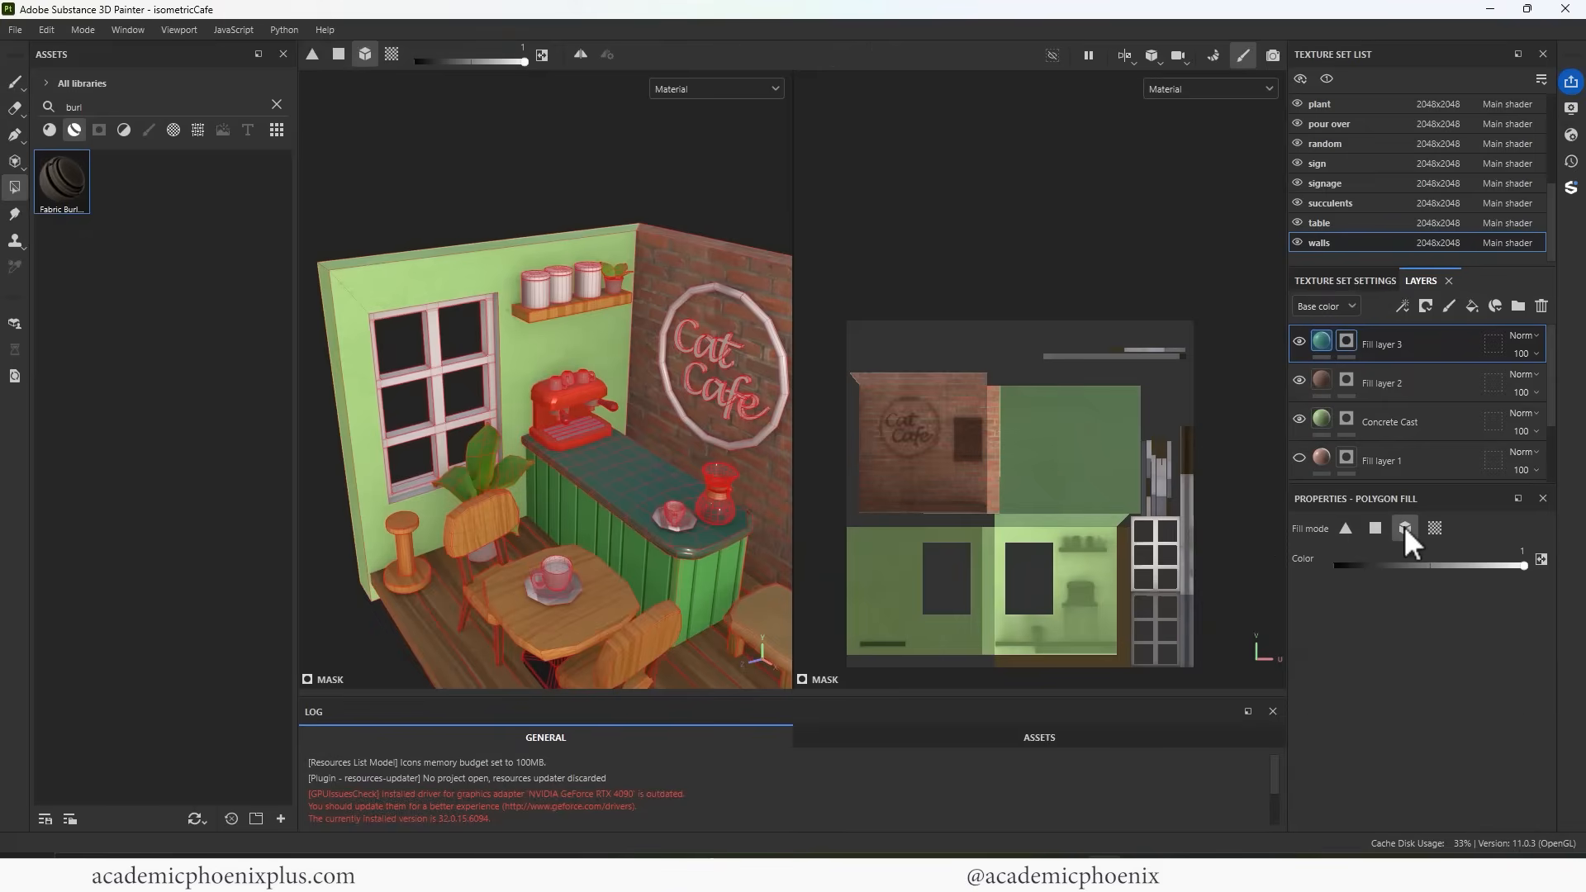
click(439, 375)
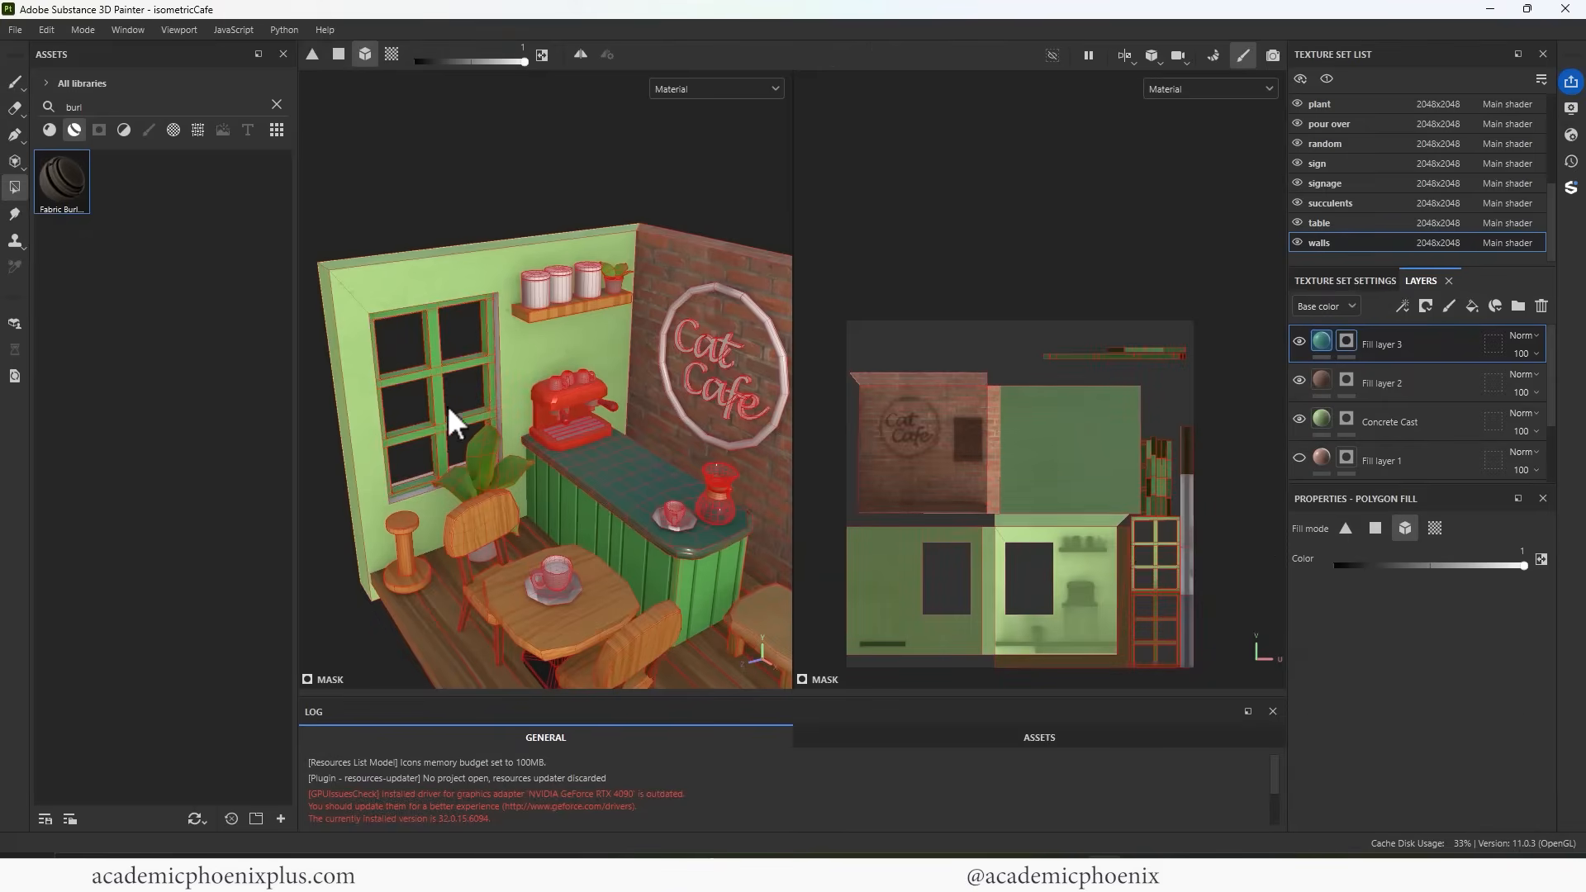
Fill the window's outer frame into the Concrete Cast layer's mask
scroll(586, 368, down, 3)
mouse_move(587, 368)
alt+mouse_down()
mouse_move(454, 364)
mouse_move(602, 379)
mouse_move(571, 354)
alt+mouse_up()
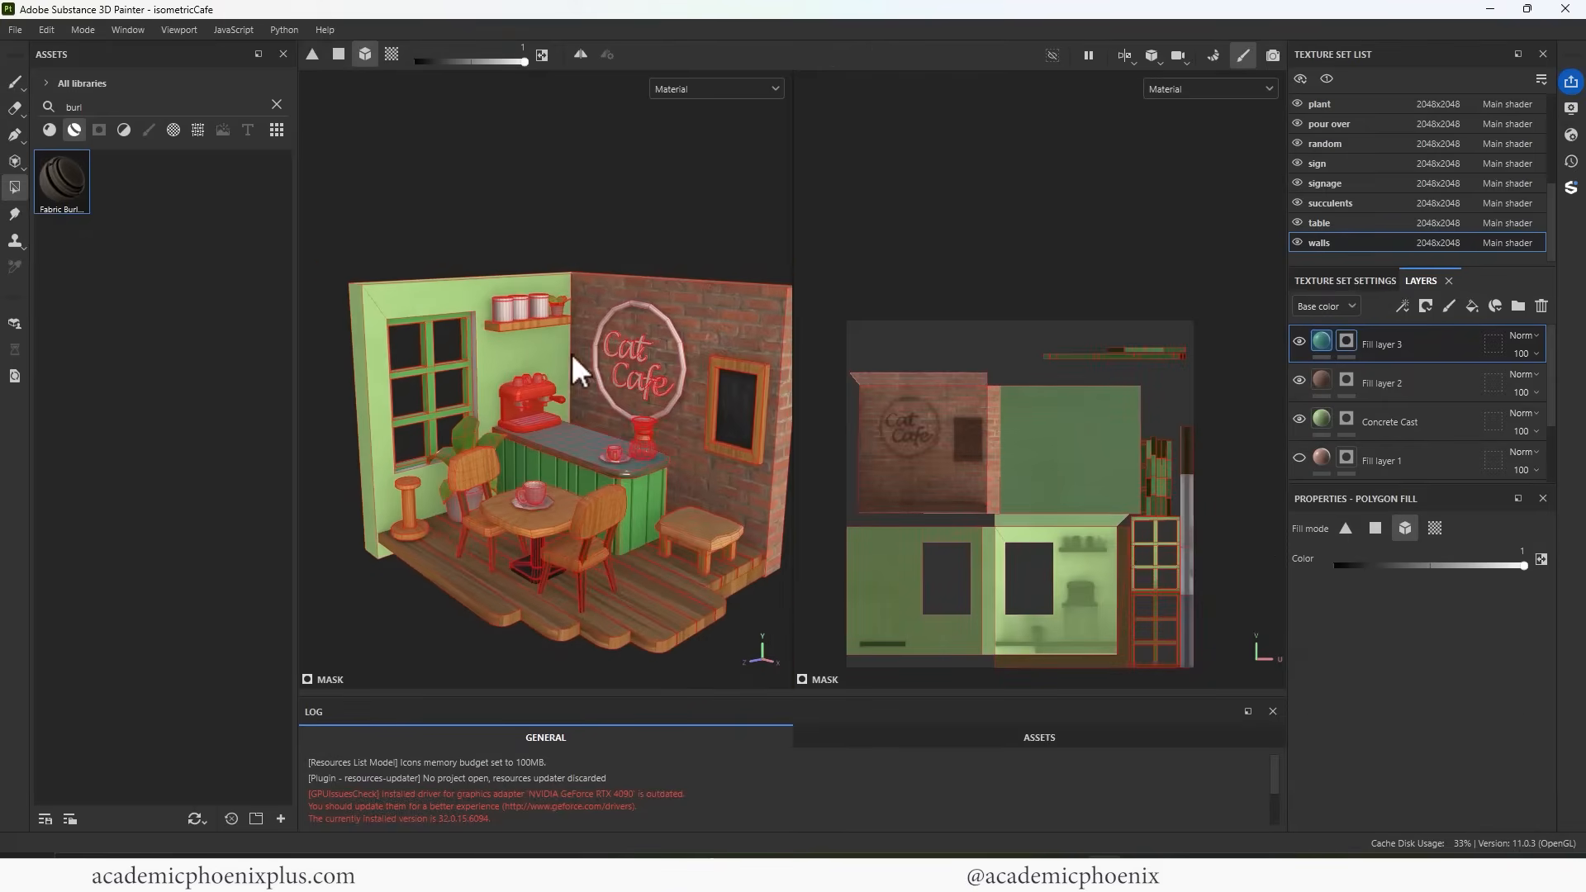
alt+right_drag(401, 326, 725, 329)
alt+middle_drag(607, 429, 627, 360)
alt+drag(626, 361, 593, 370)
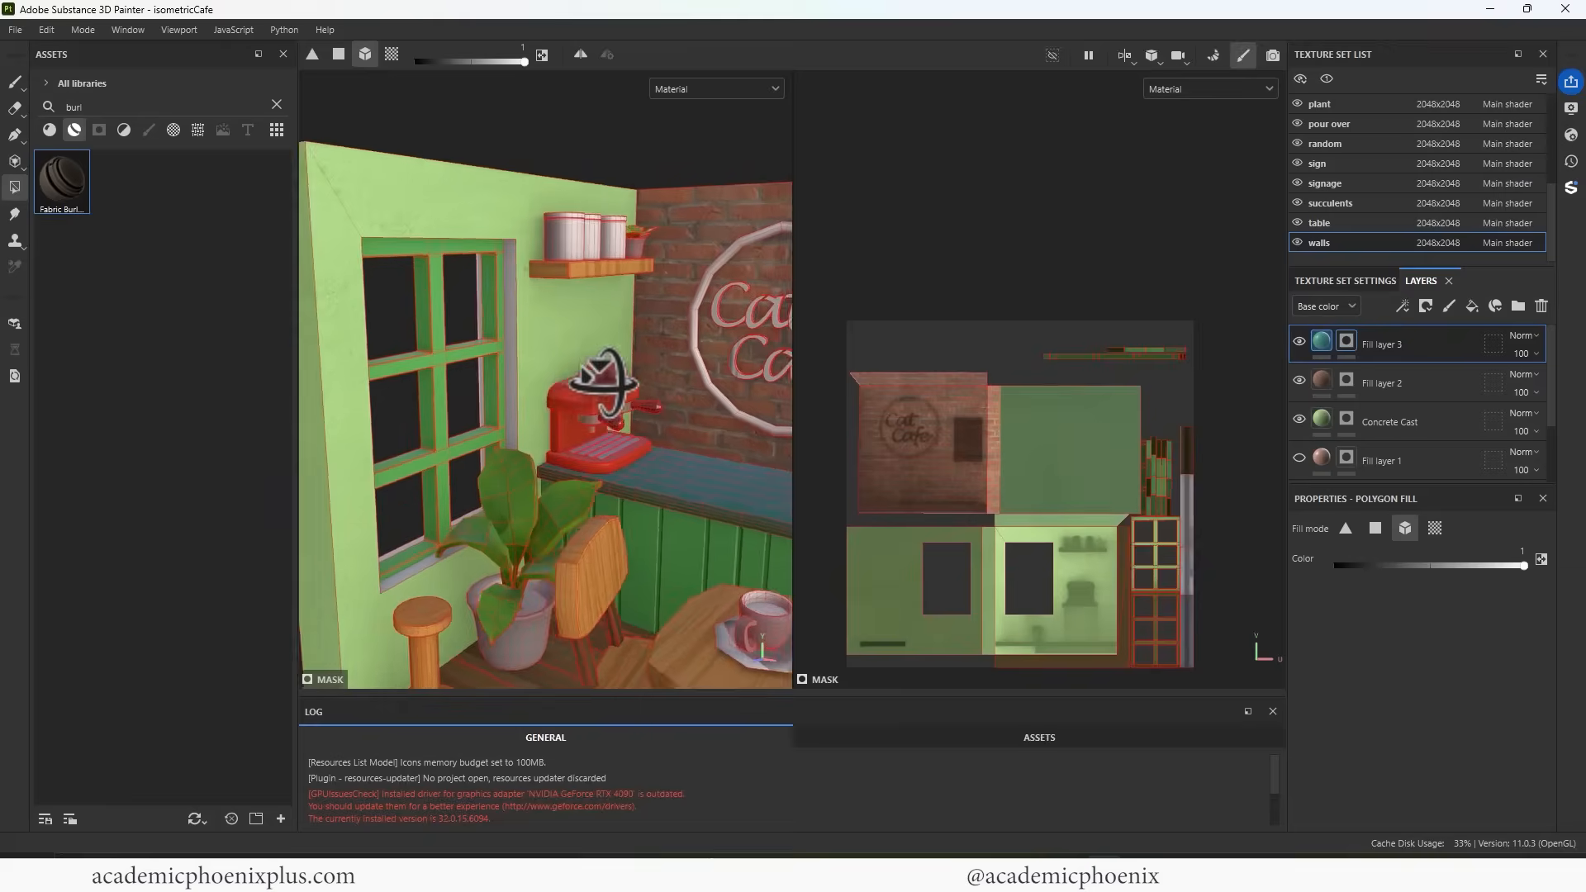
alt+right_drag(593, 369, 683, 373)
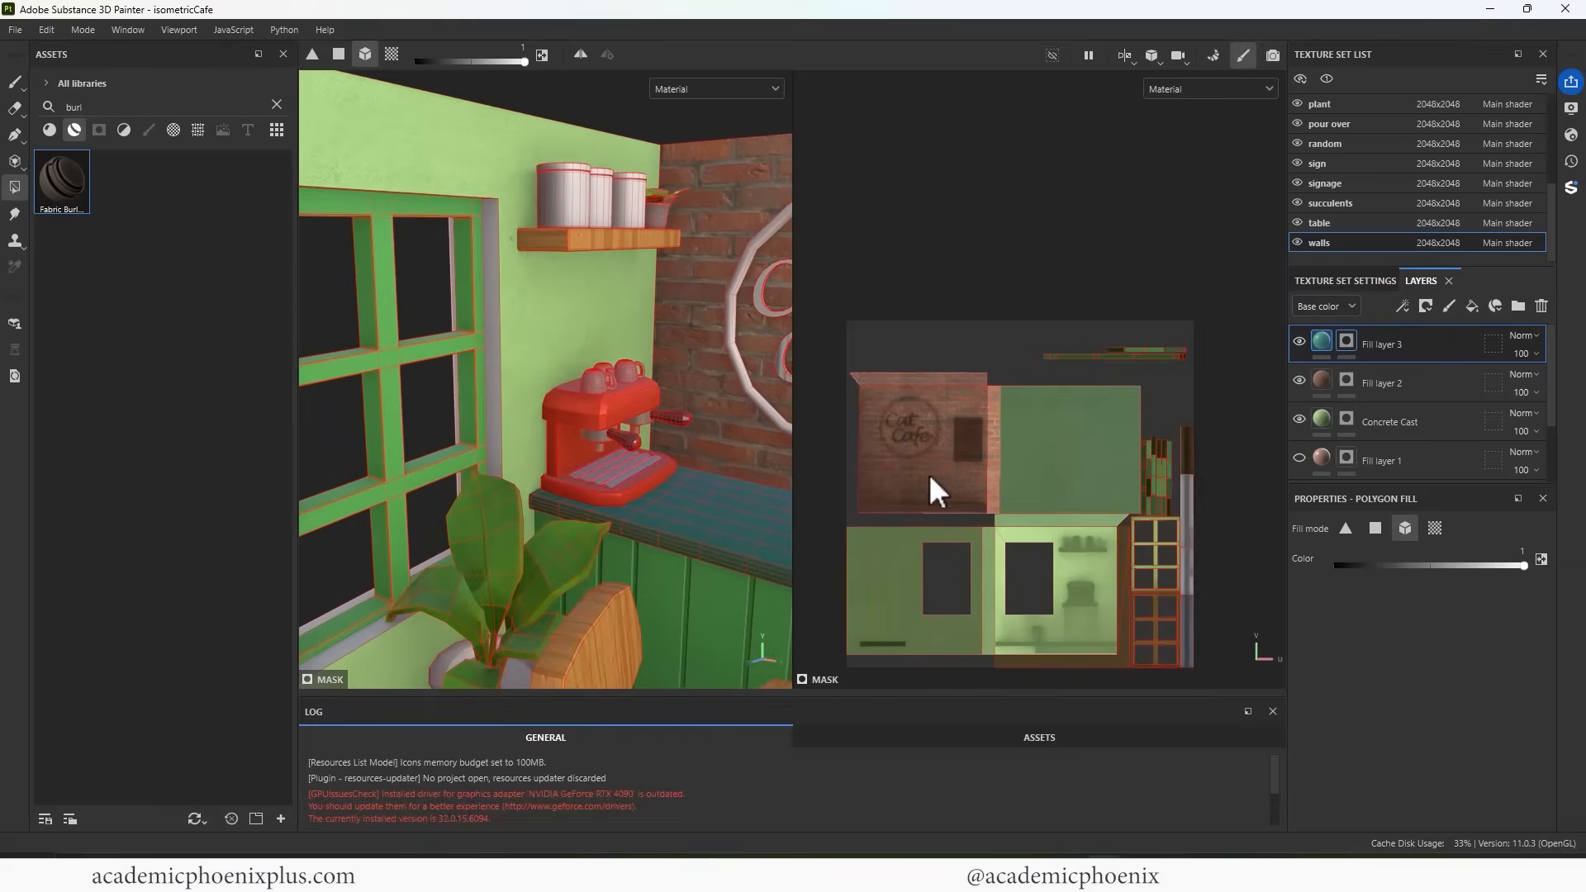
click(1414, 419)
click(1346, 419)
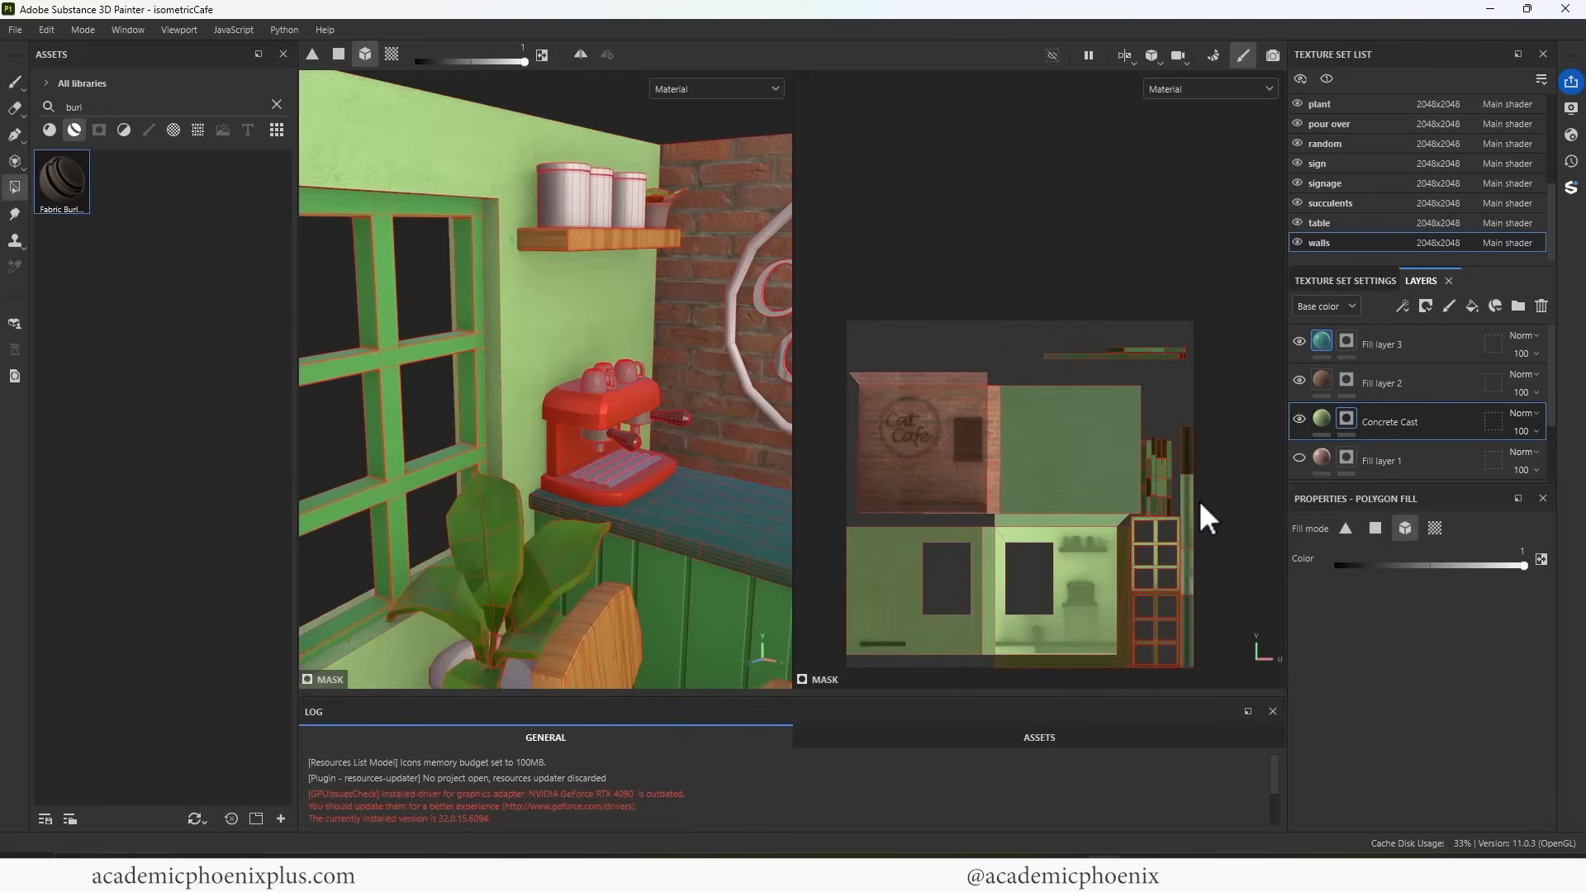
Switch to the Paint tool and examine the green window frame within the whole cafe scene from isometric angles
alt+drag(690, 398, 624, 441)
alt+right_drag(624, 442, 558, 405)
alt+middle_drag(558, 405, 422, 347)
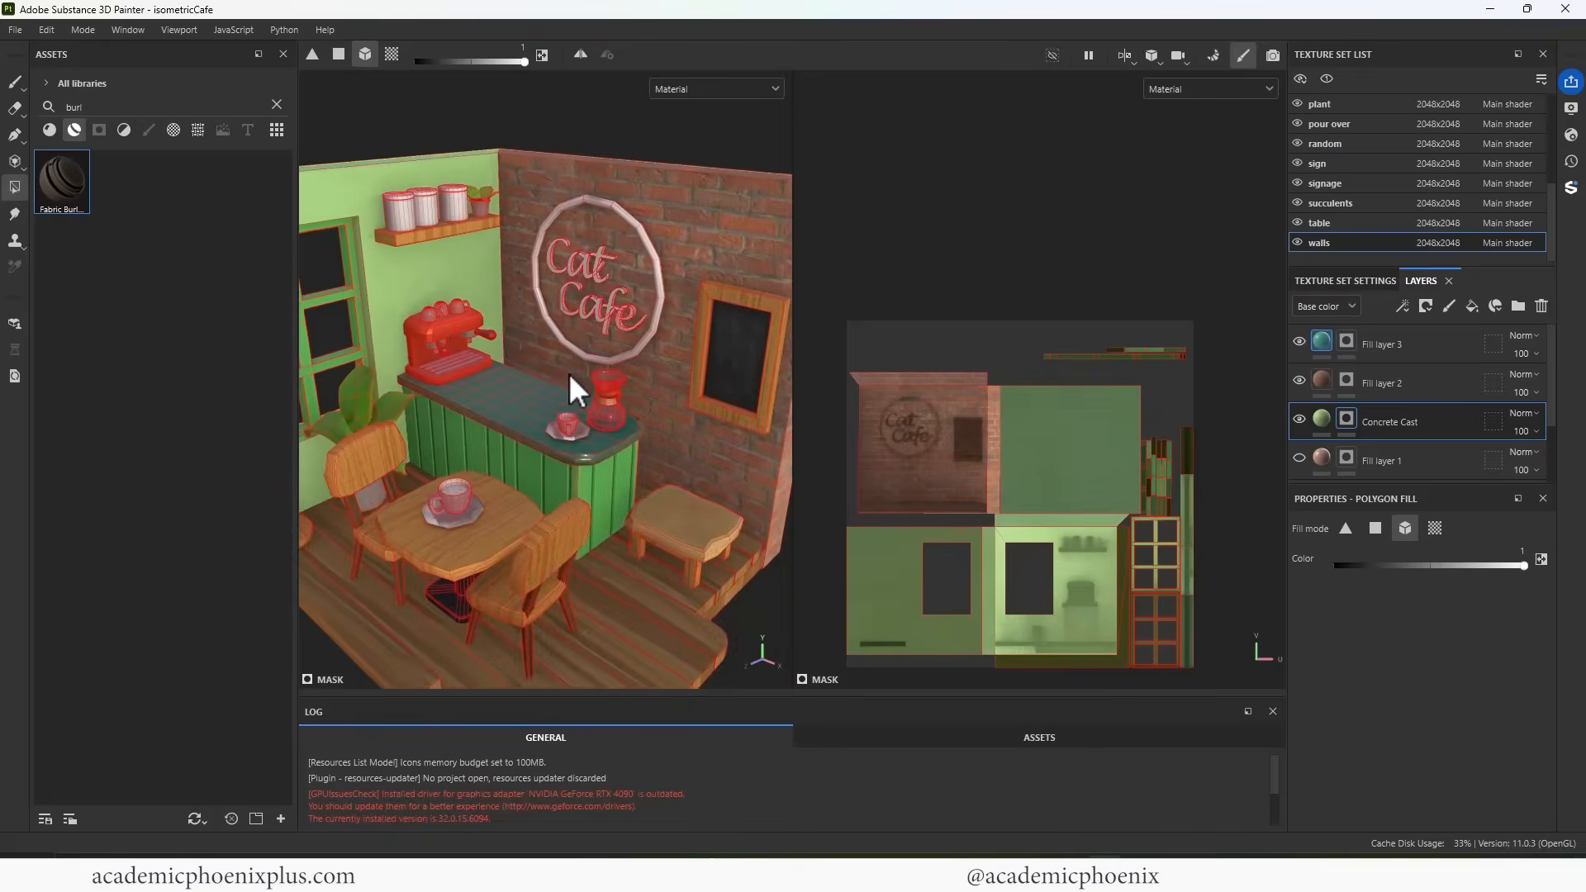
alt+right_drag(569, 376, 567, 360)
alt+middle_drag(567, 360, 623, 406)
alt+drag(622, 405, 647, 377)
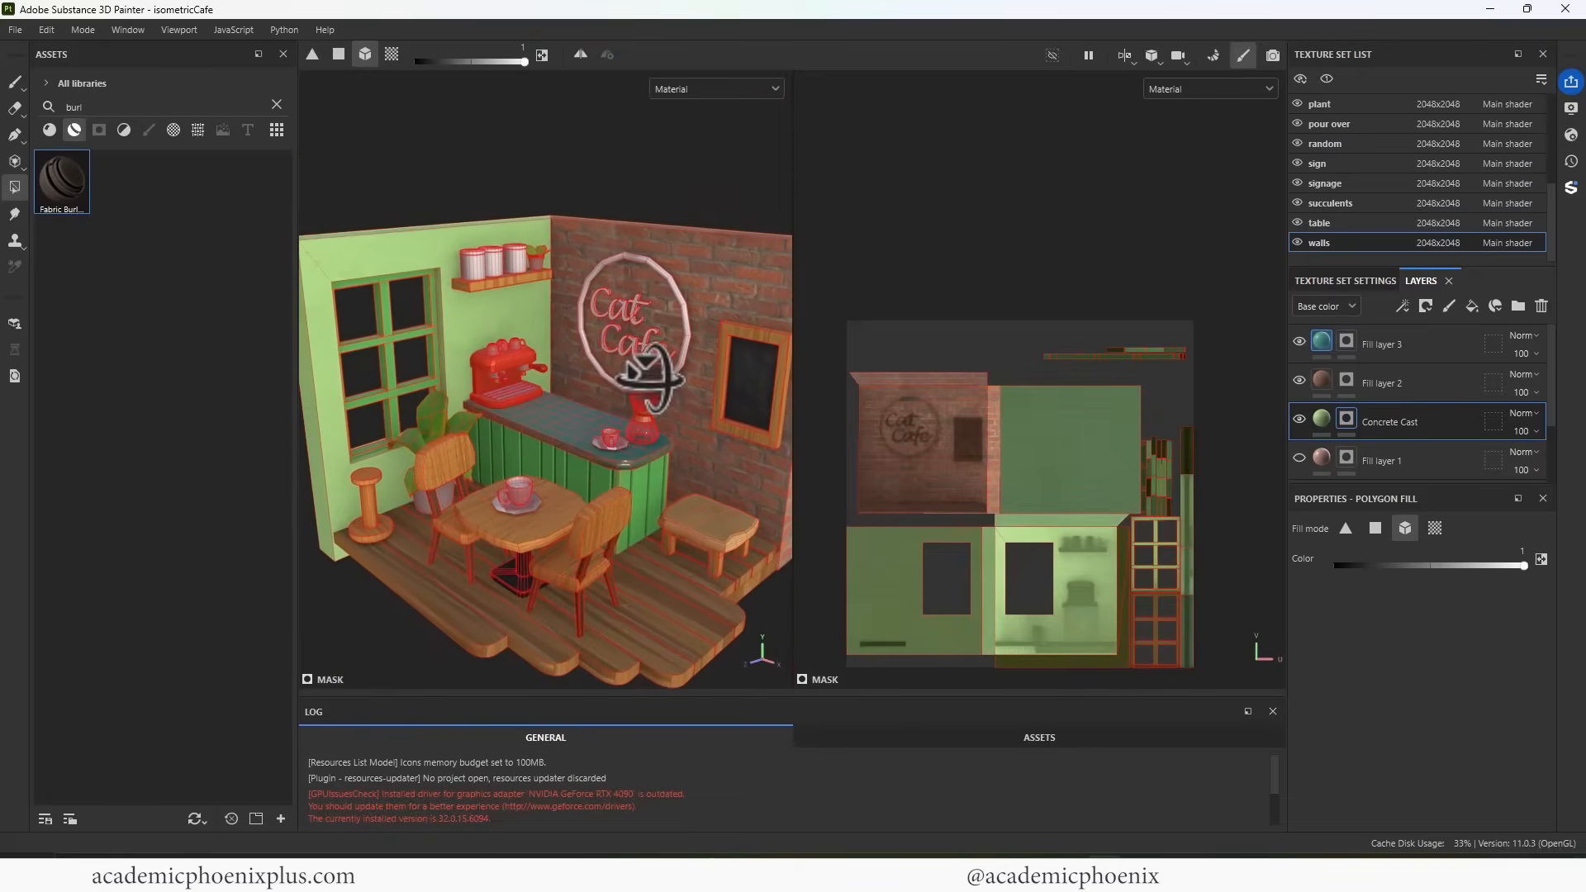
click(16, 81)
alt+drag(690, 307, 711, 273)
alt+right_drag(711, 273, 661, 318)
alt+middle_drag(661, 317, 687, 281)
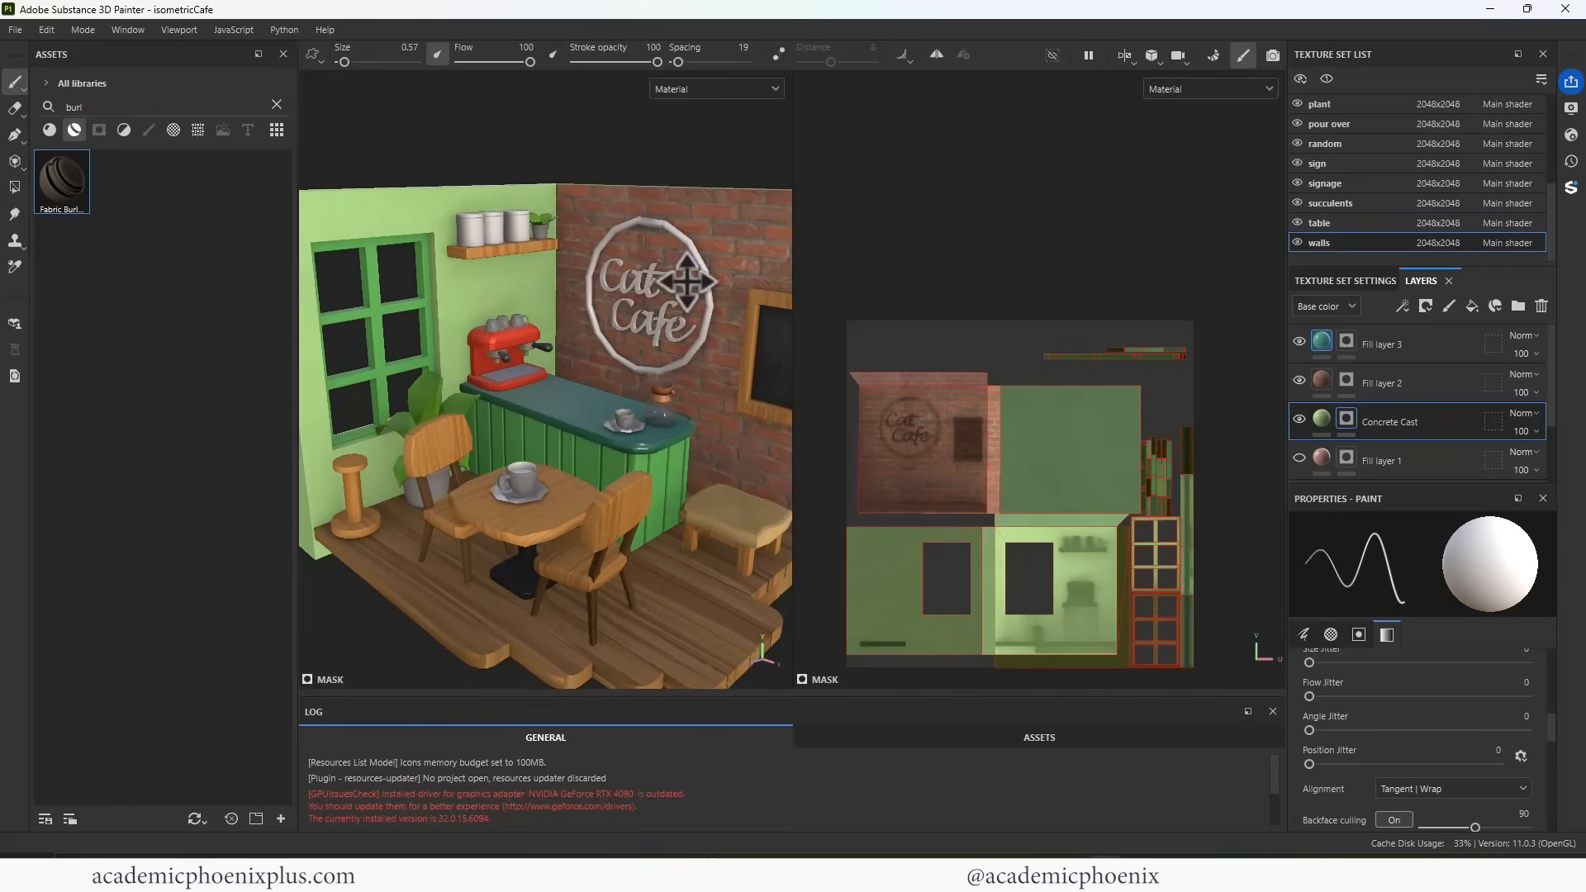
mouse_move(686, 282)
alt+mouse_down()
mouse_move(591, 272)
mouse_move(602, 263)
mouse_move(652, 329)
mouse_move(767, 280)
mouse_move(697, 294)
mouse_move(665, 277)
alt+mouse_up()
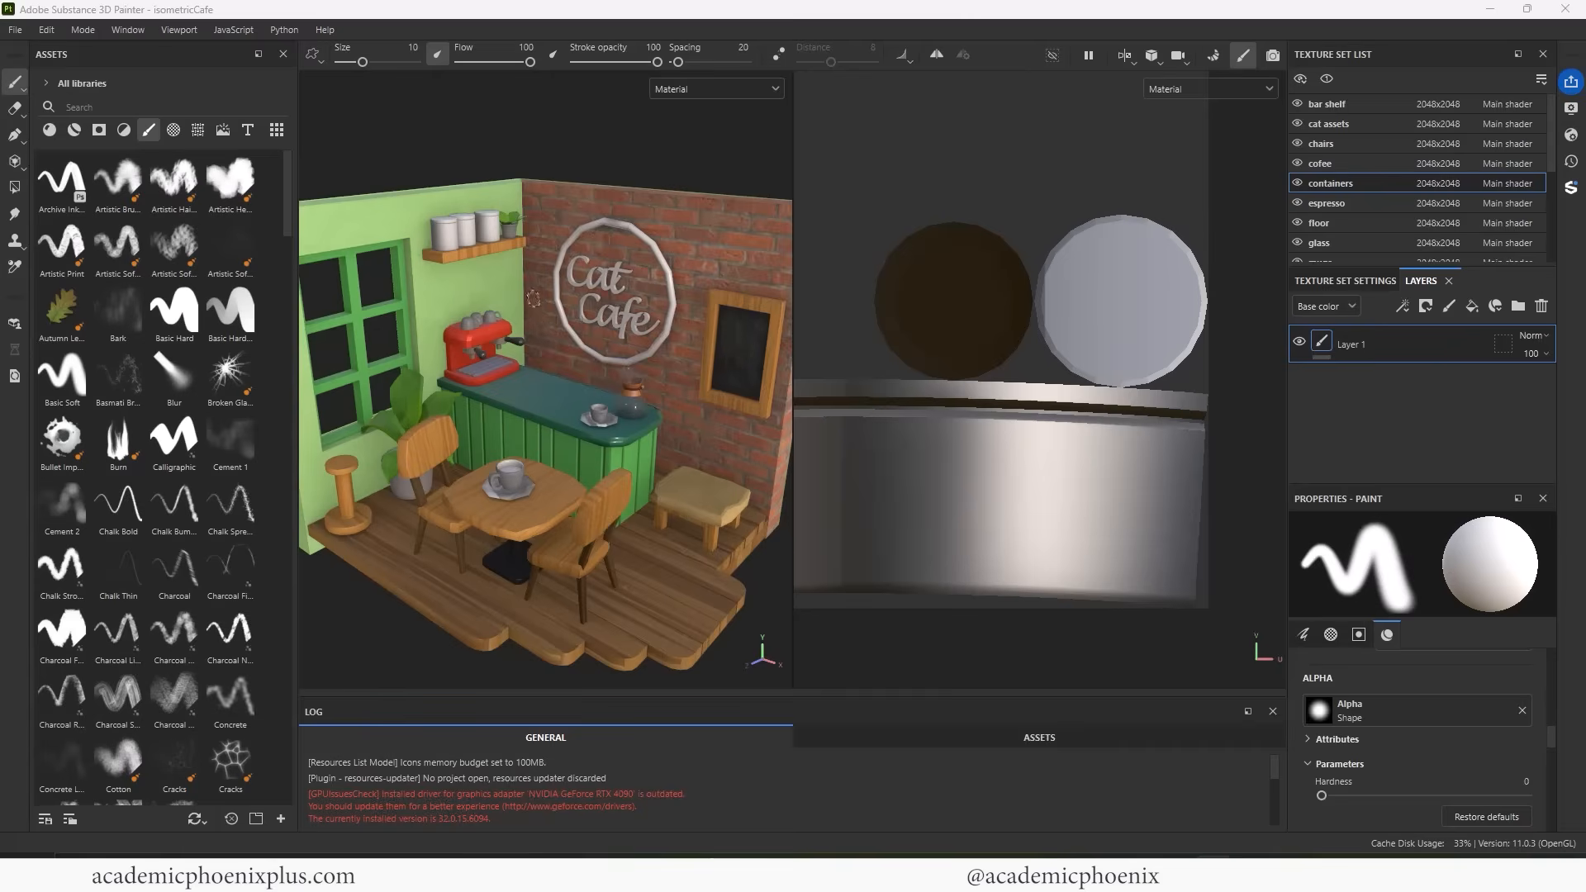
Add a fill layer to the containers texture set and set its base color to dark grey 363636
alt+right_drag(570, 289, 536, 363)
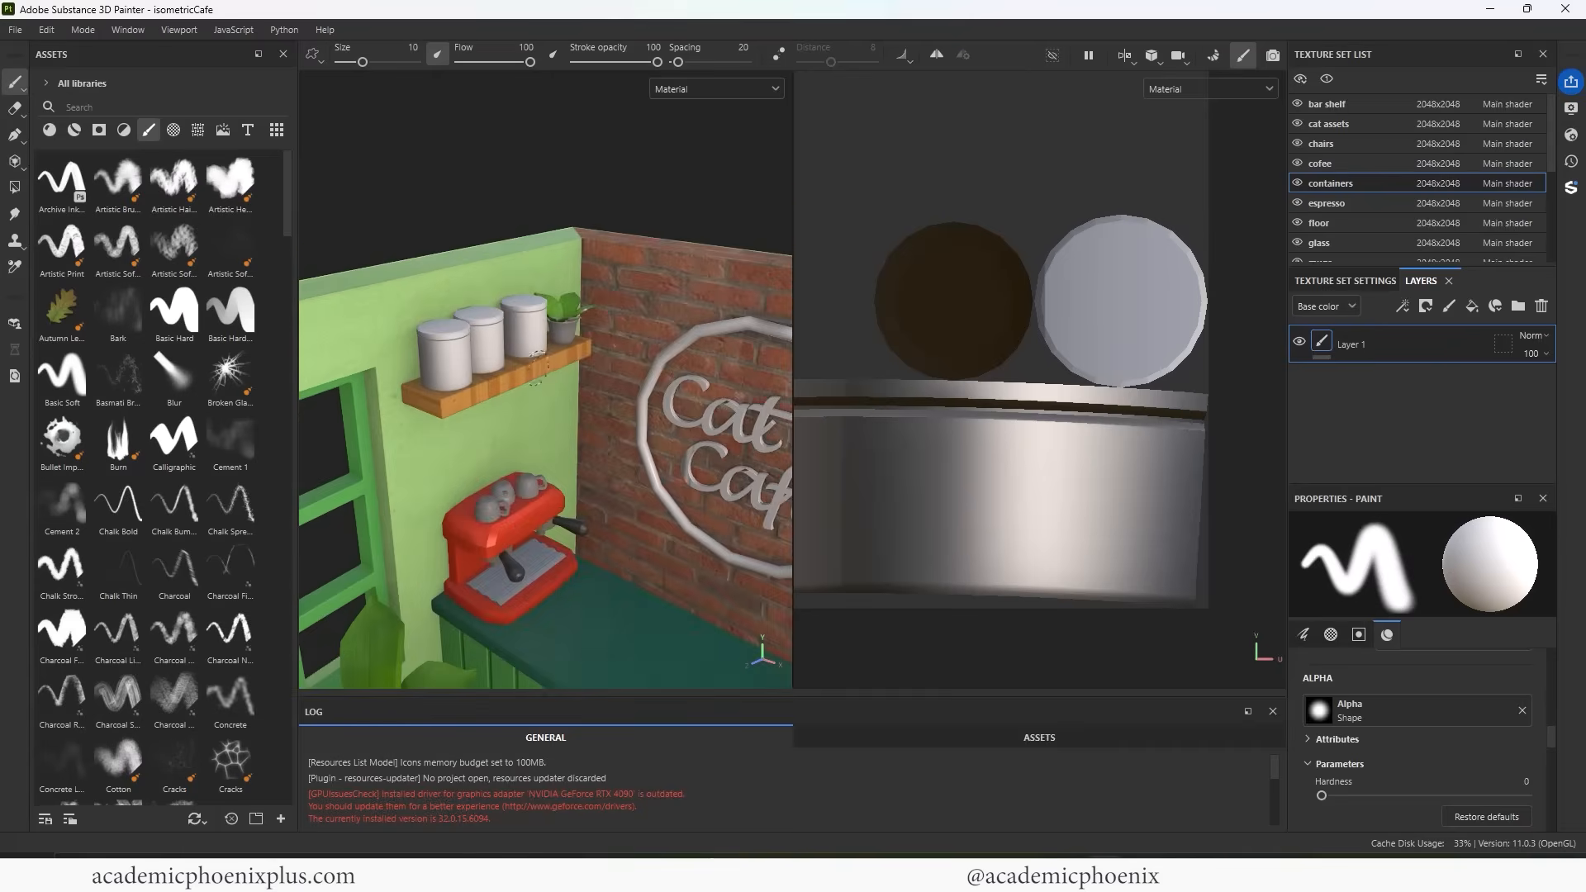
scroll(537, 367, up, 5)
alt+drag(541, 360, 622, 349)
scroll(570, 351, up, 1)
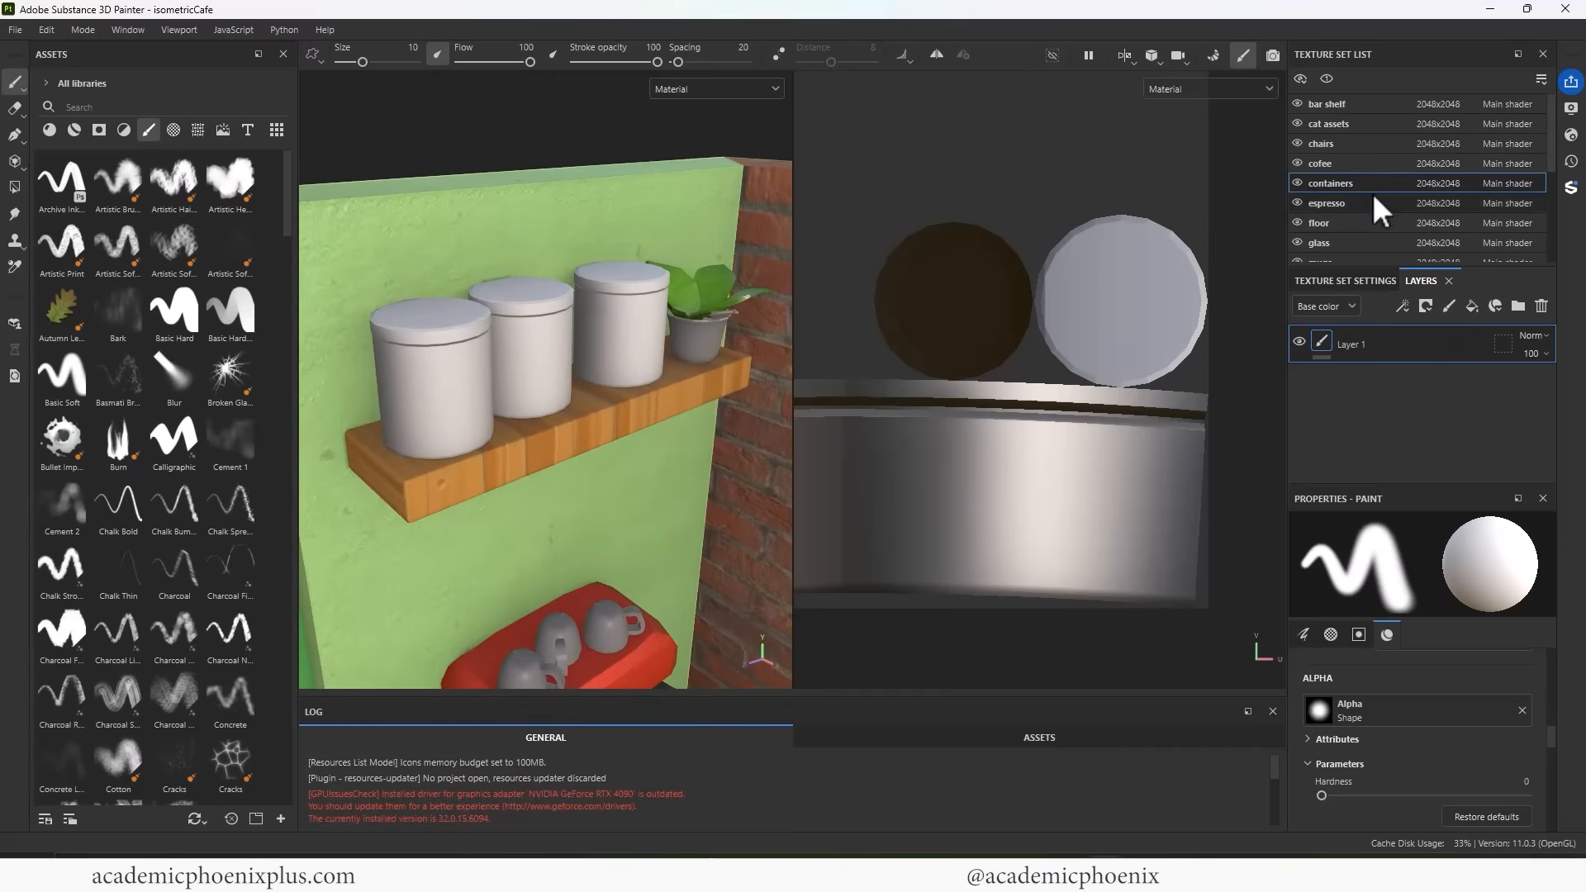
click(1471, 306)
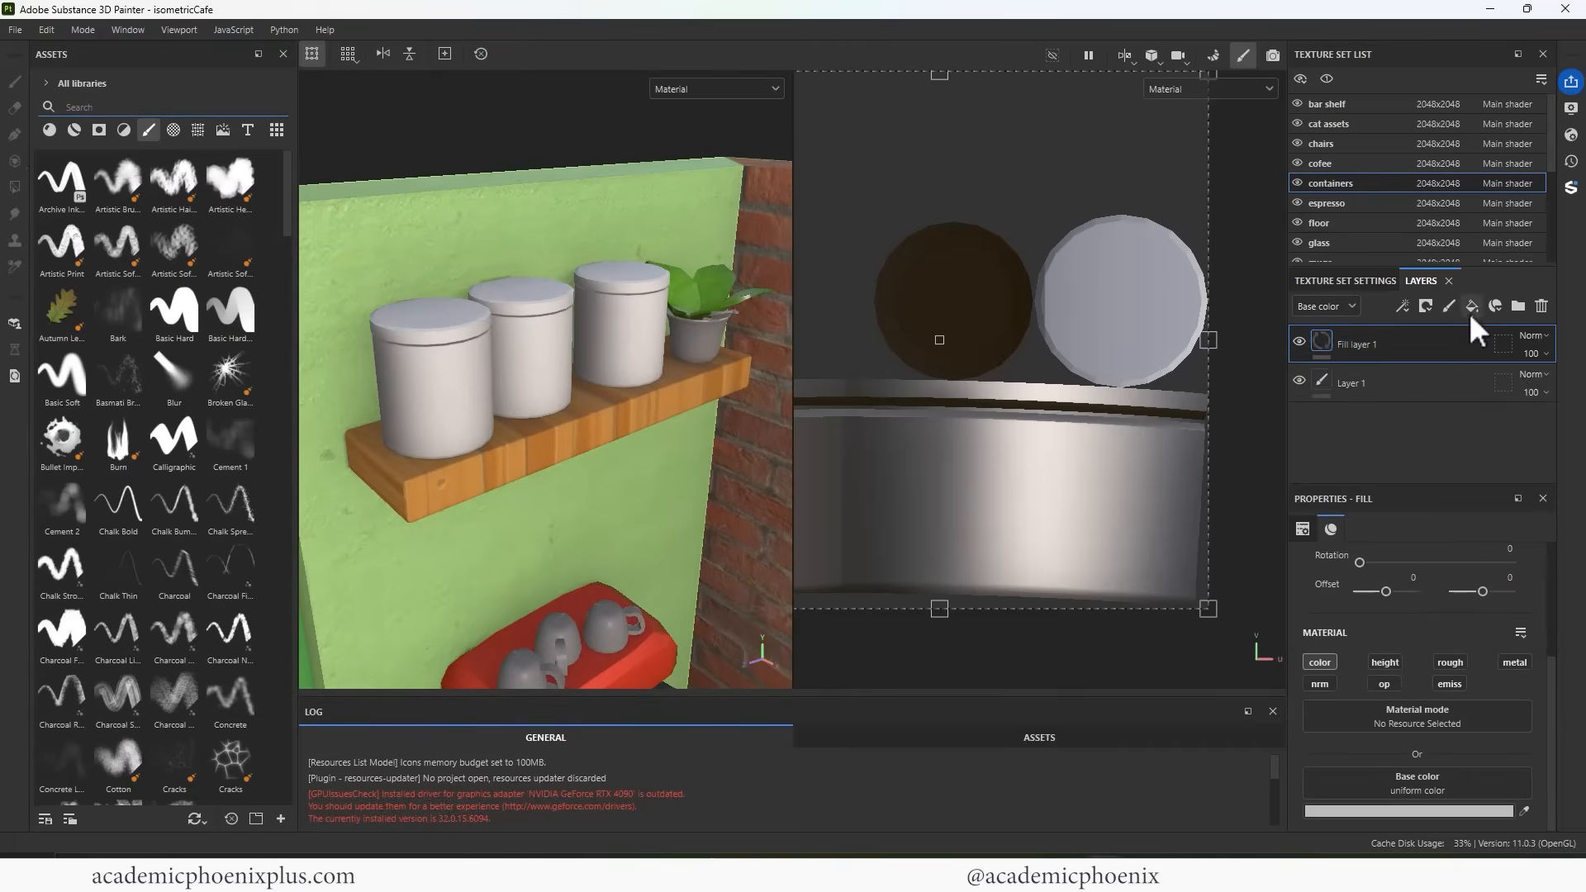
click(1394, 812)
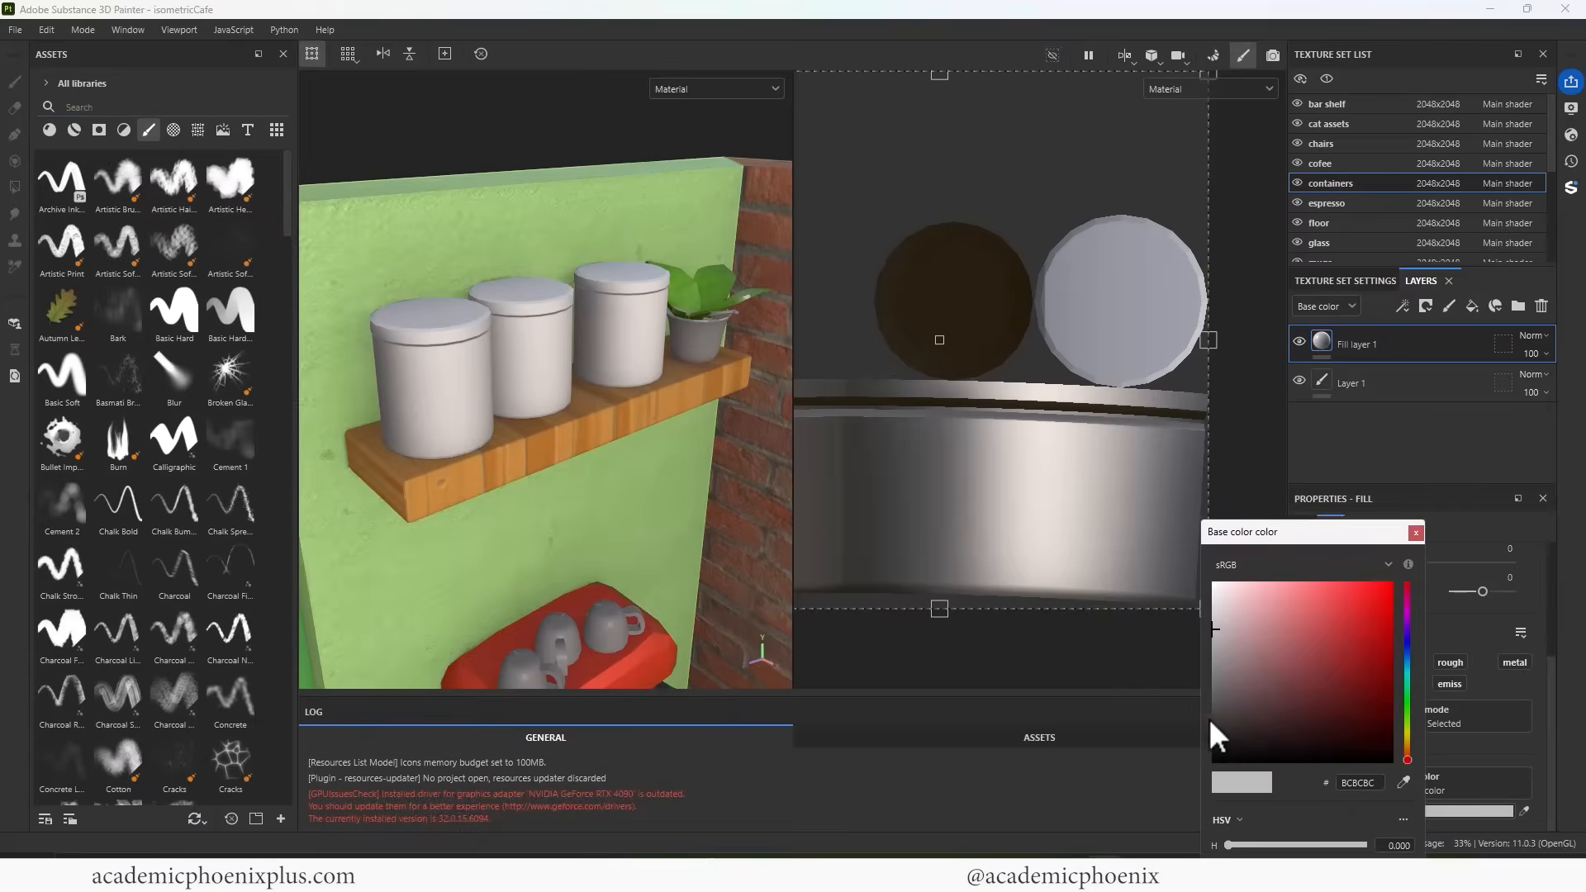
click(1211, 723)
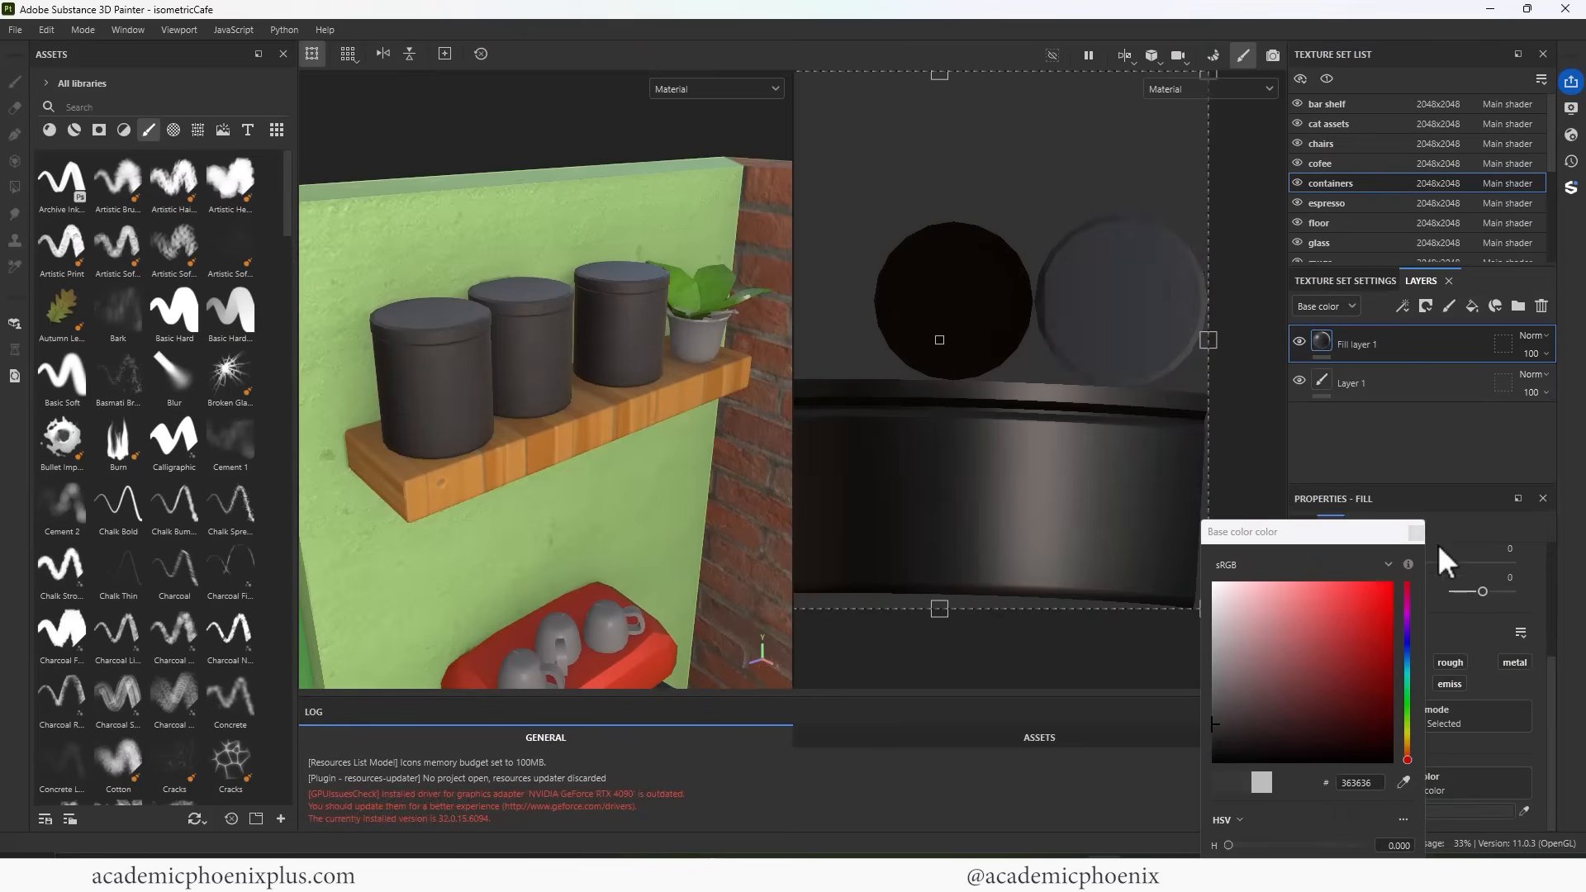
click(1415, 532)
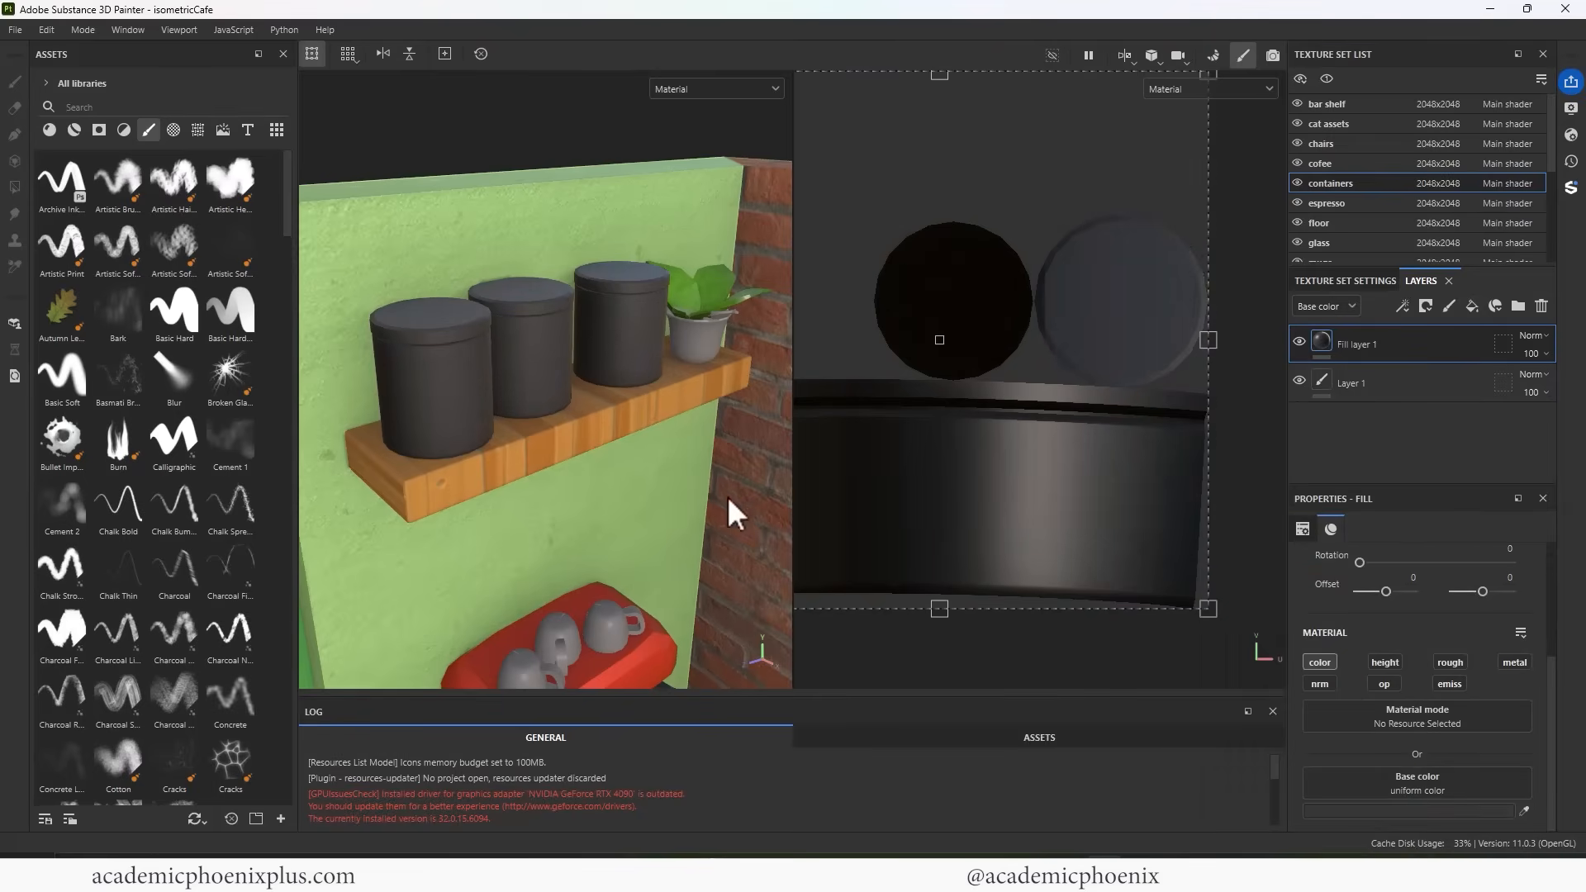
Examine the dark shelf containers against the rest of the cafe scene, from overall and close views
alt+right_drag(729, 517, 630, 510)
alt+middle_drag(630, 510, 686, 322)
alt+right_drag(687, 322, 621, 406)
alt+middle_drag(621, 406, 546, 383)
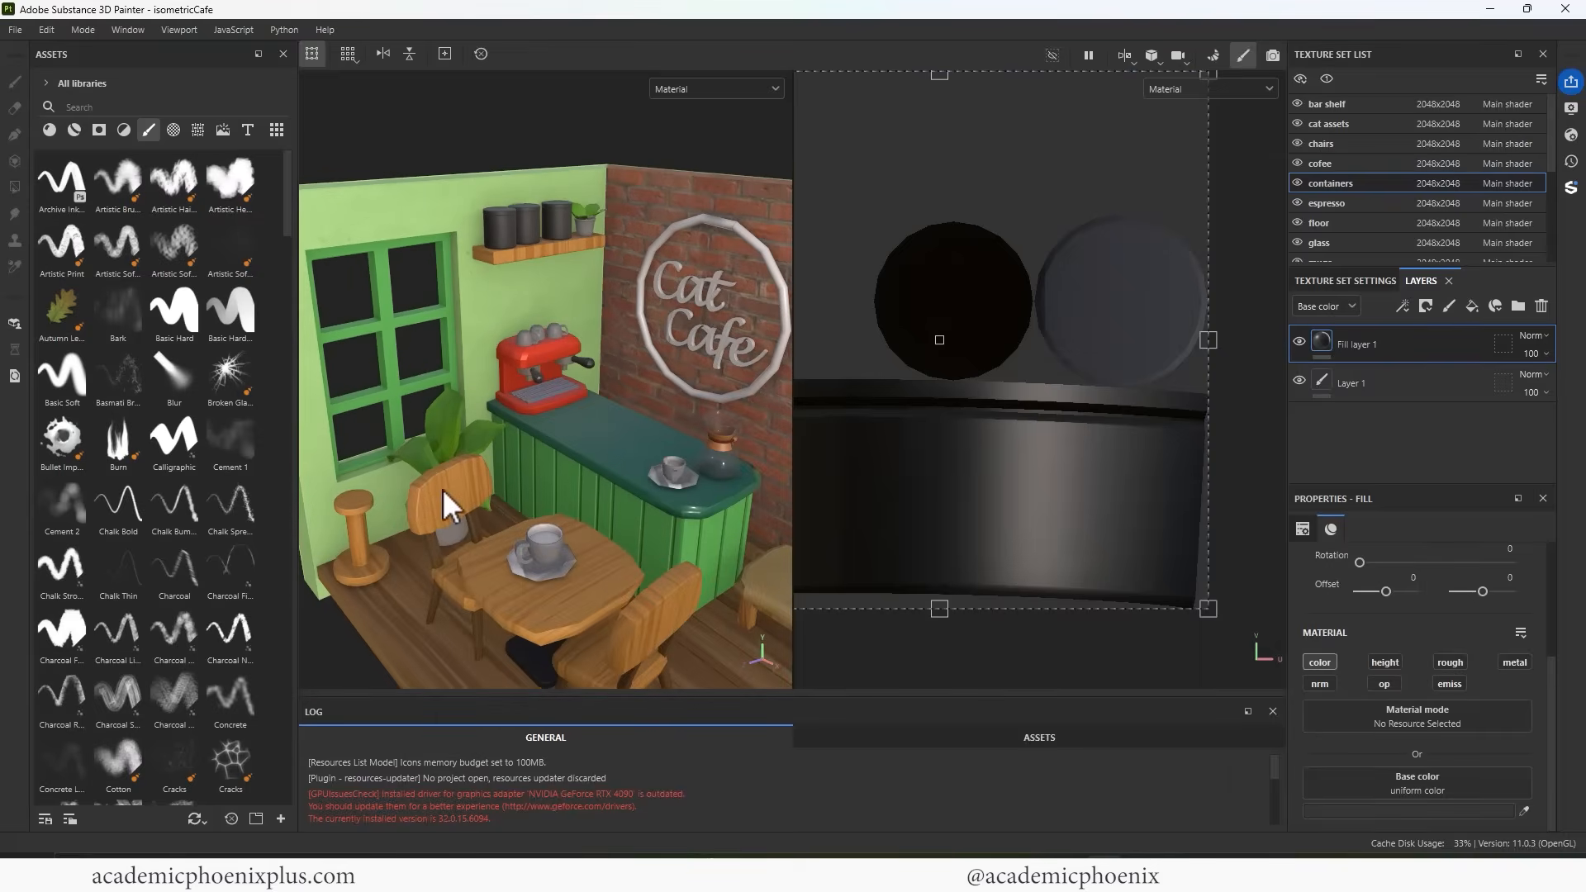
alt+right_drag(570, 269, 660, 289)
alt+middle_drag(633, 324, 598, 471)
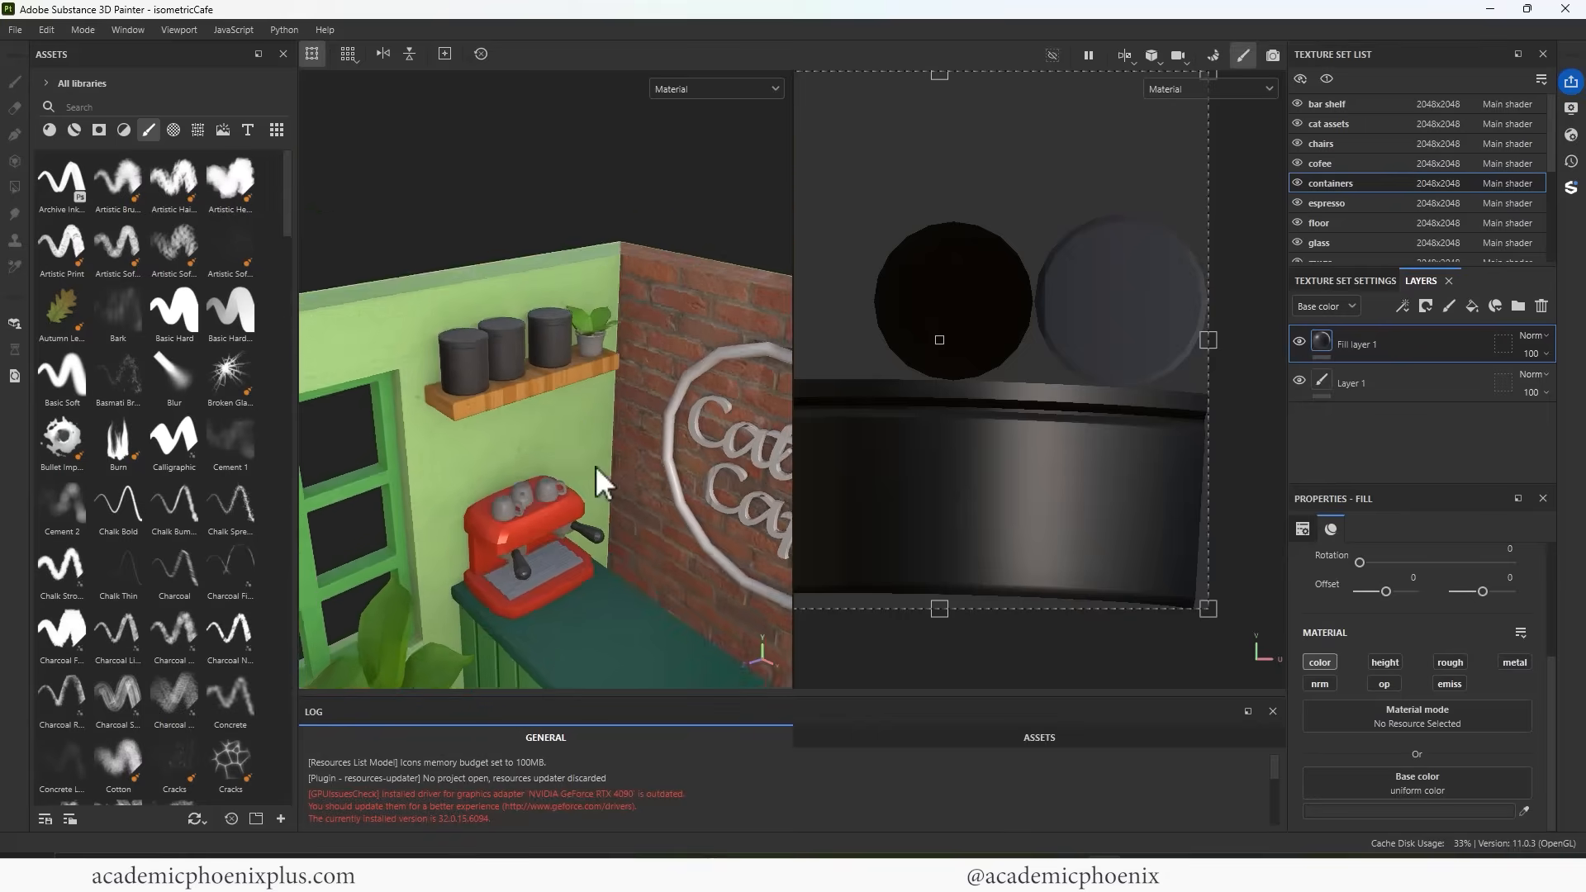
alt+right_drag(570, 438, 650, 379)
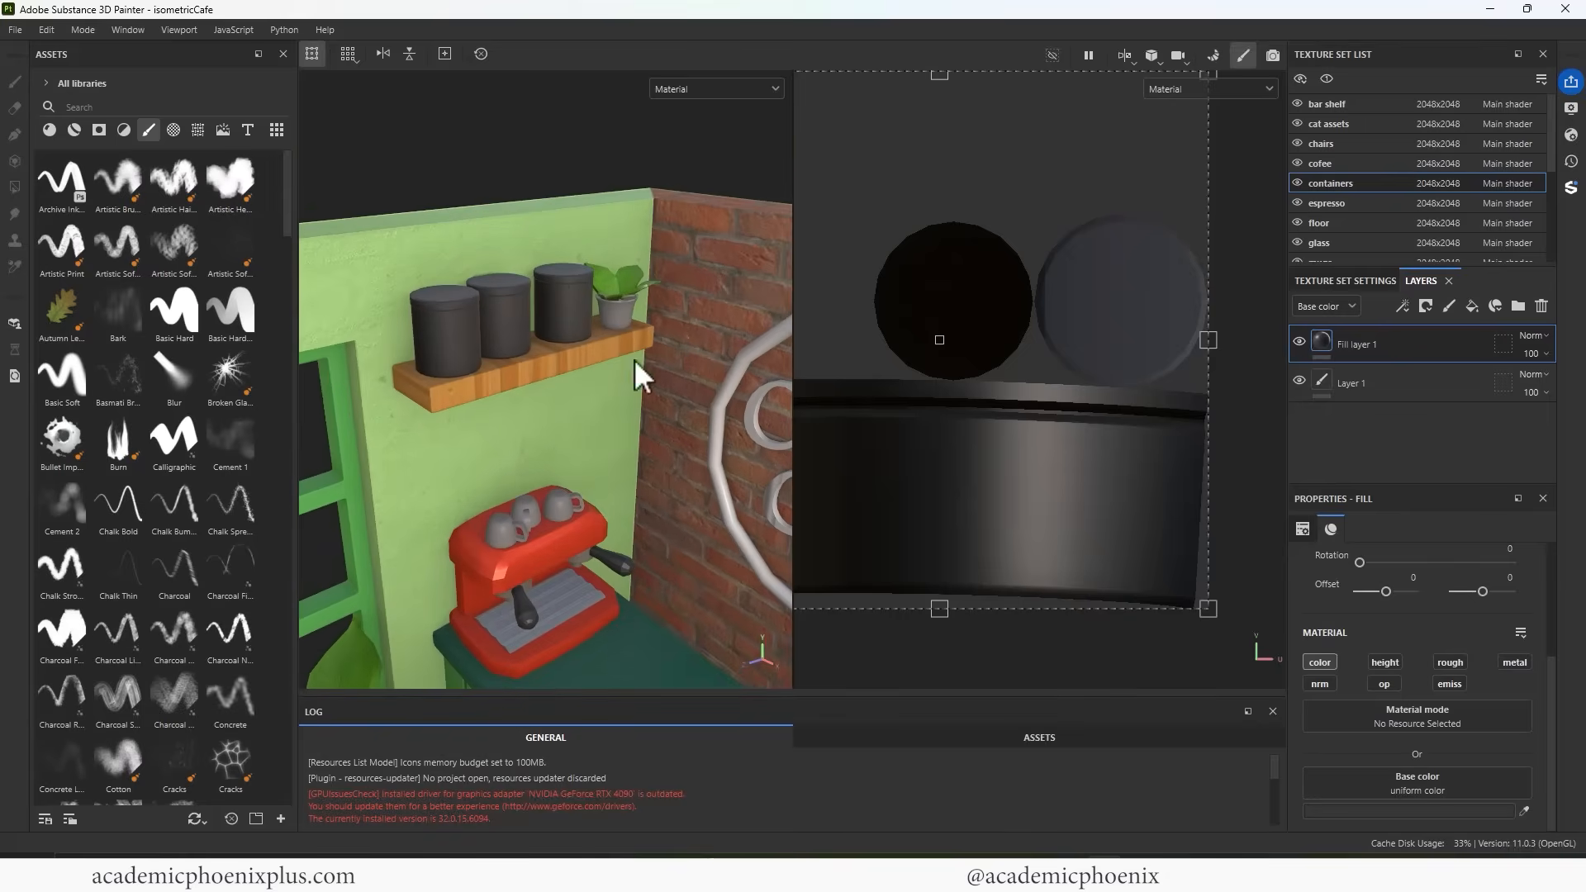
Copy the Stylized Wood Plain 1 layer from the cat assets texture set and paste it above the containers' dark fill layer
click(1361, 123)
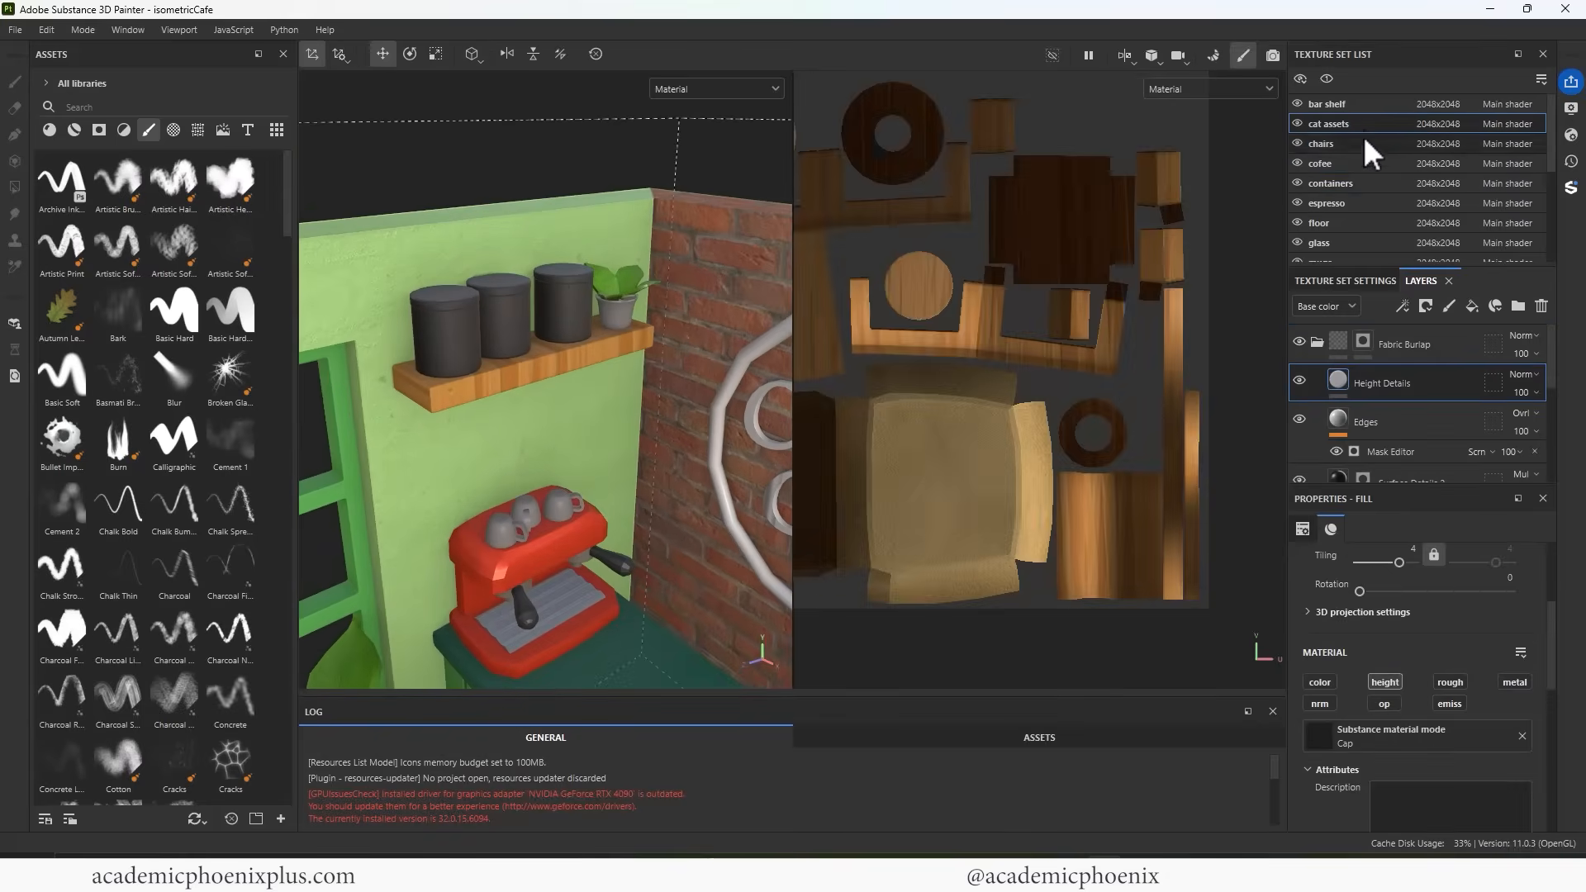
click(1316, 342)
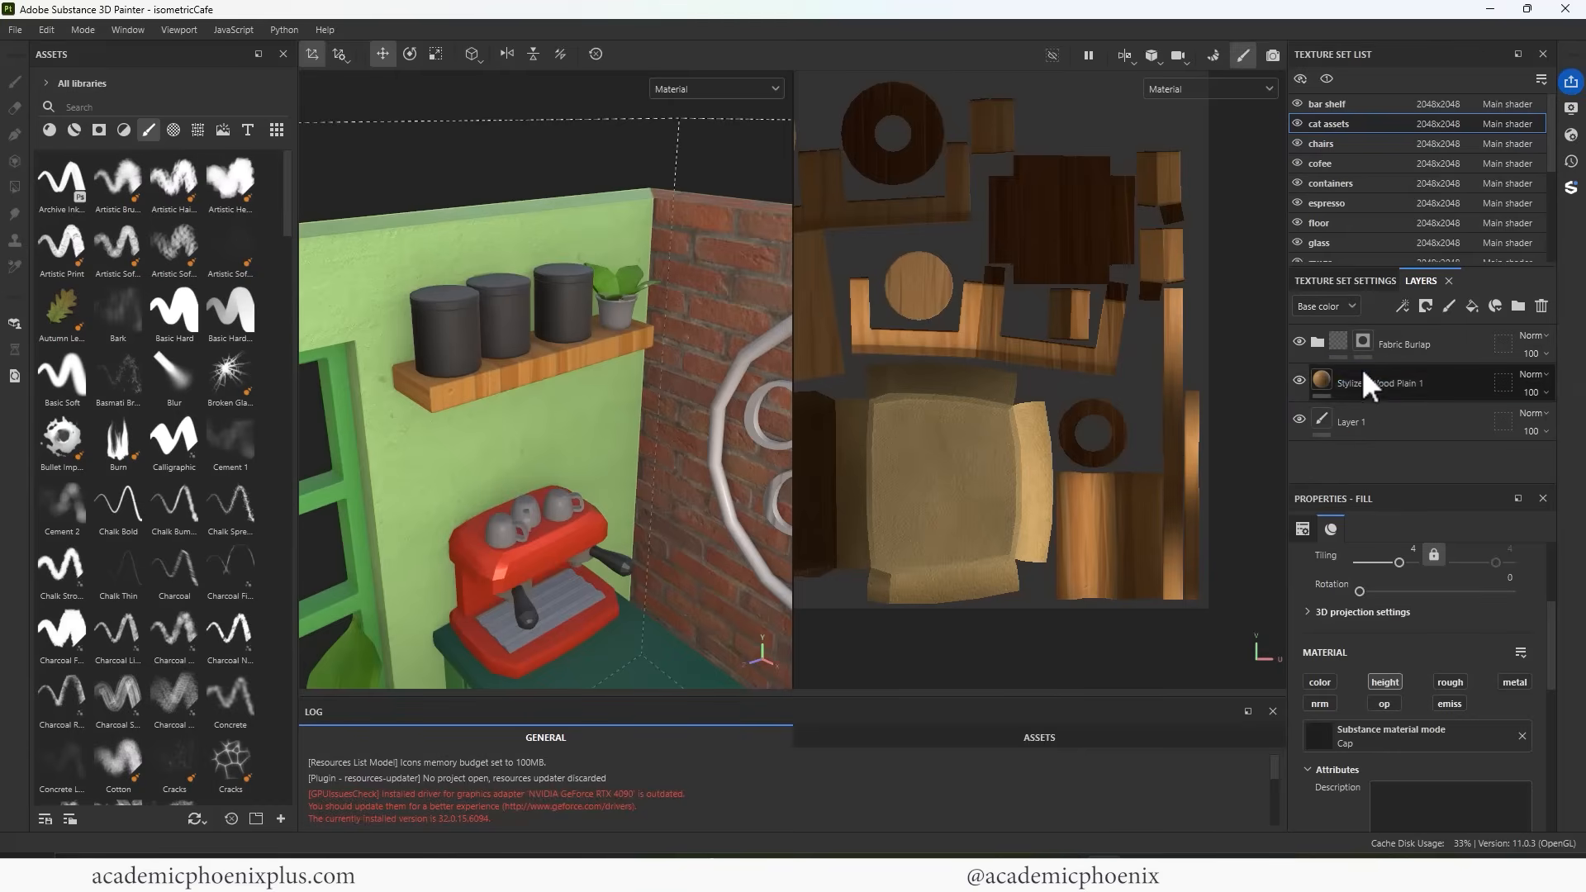
click(1456, 397)
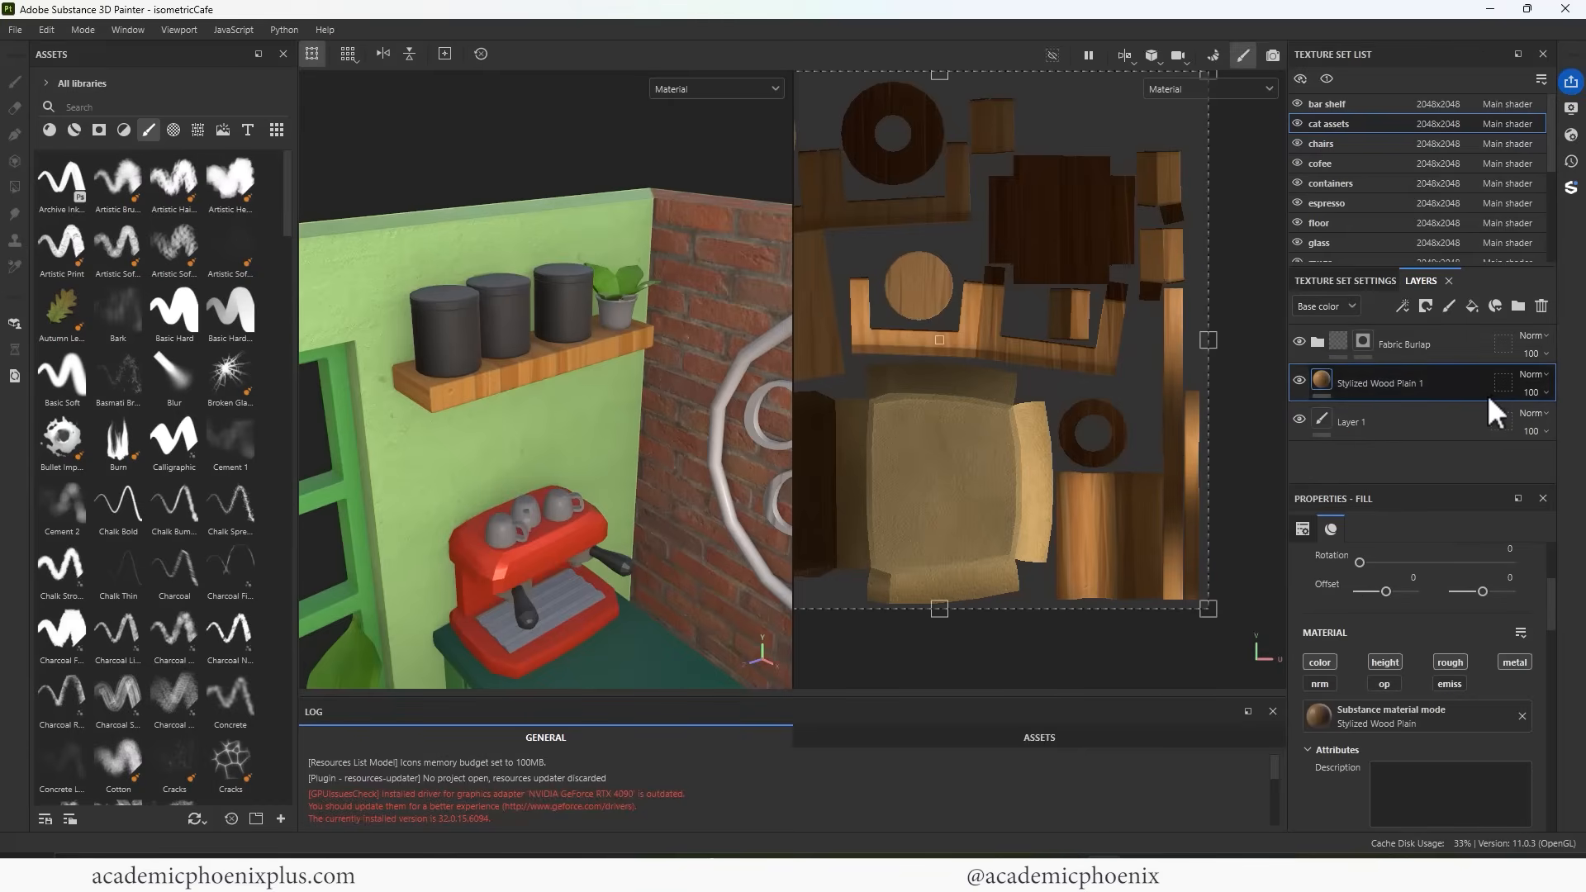
click(1354, 183)
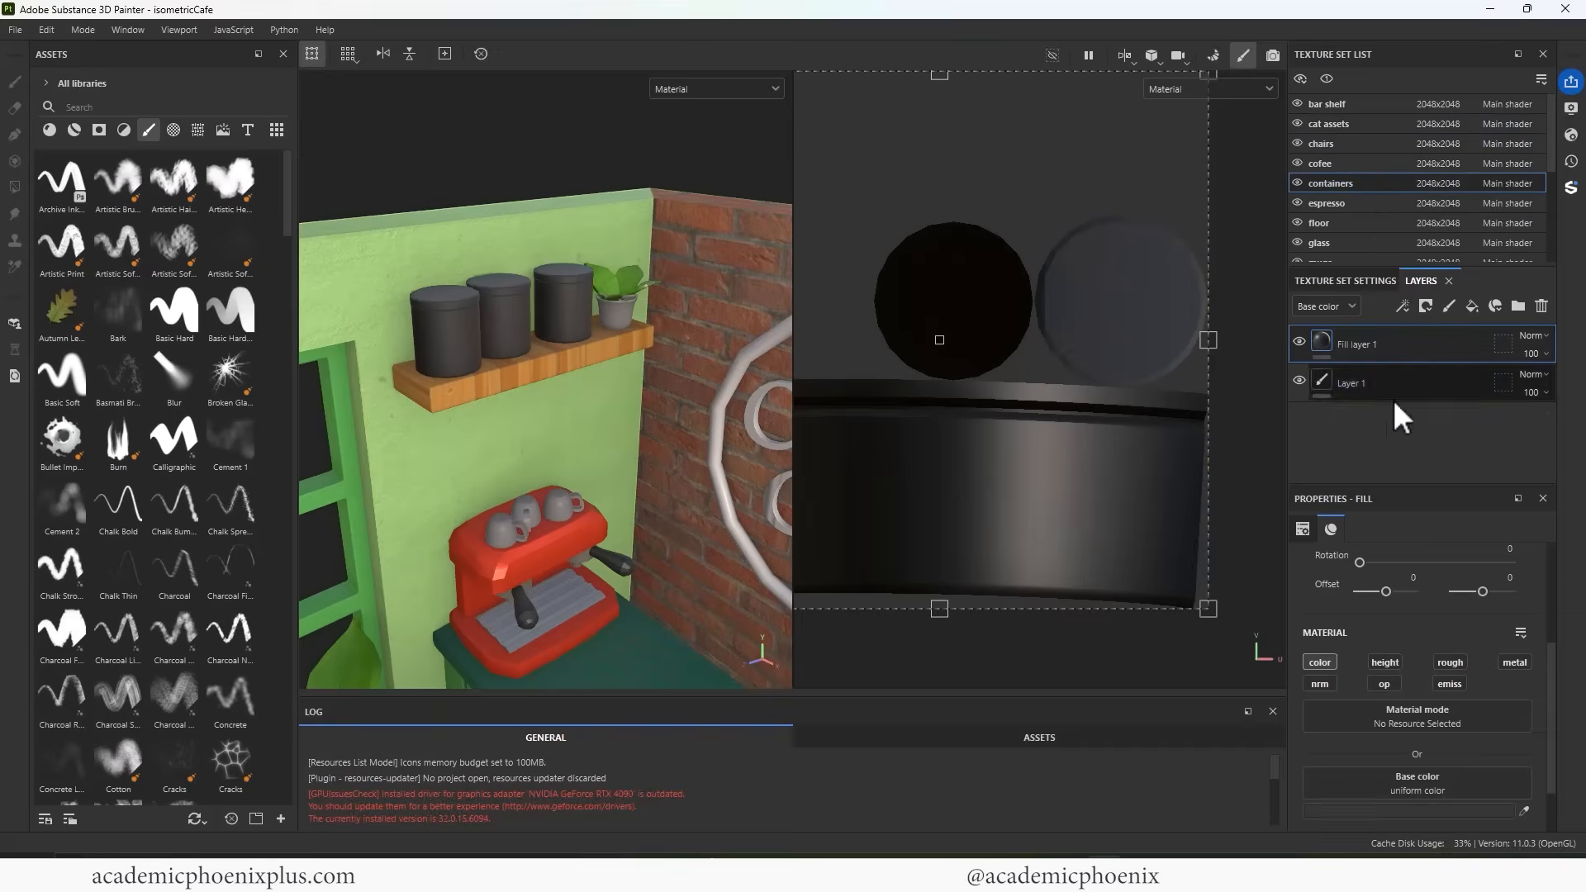
key(ctrl+v)
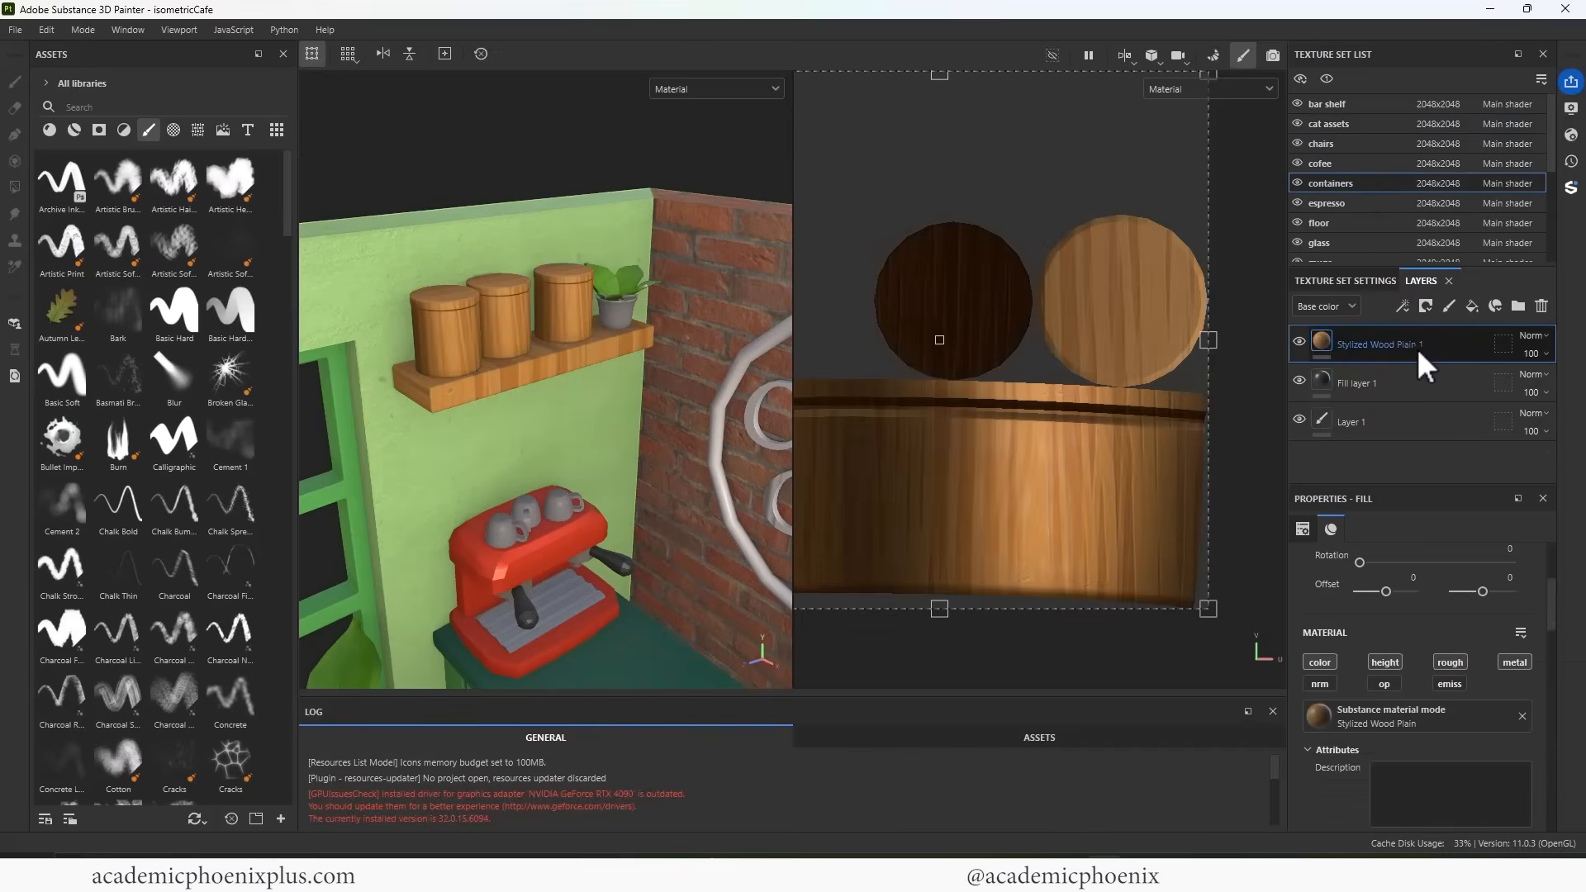
Add a black mask to the containers' wood layer and reveal the round lid faces using Polygon Fill in UV chunk mode
right_click(1339, 342)
click(1393, 369)
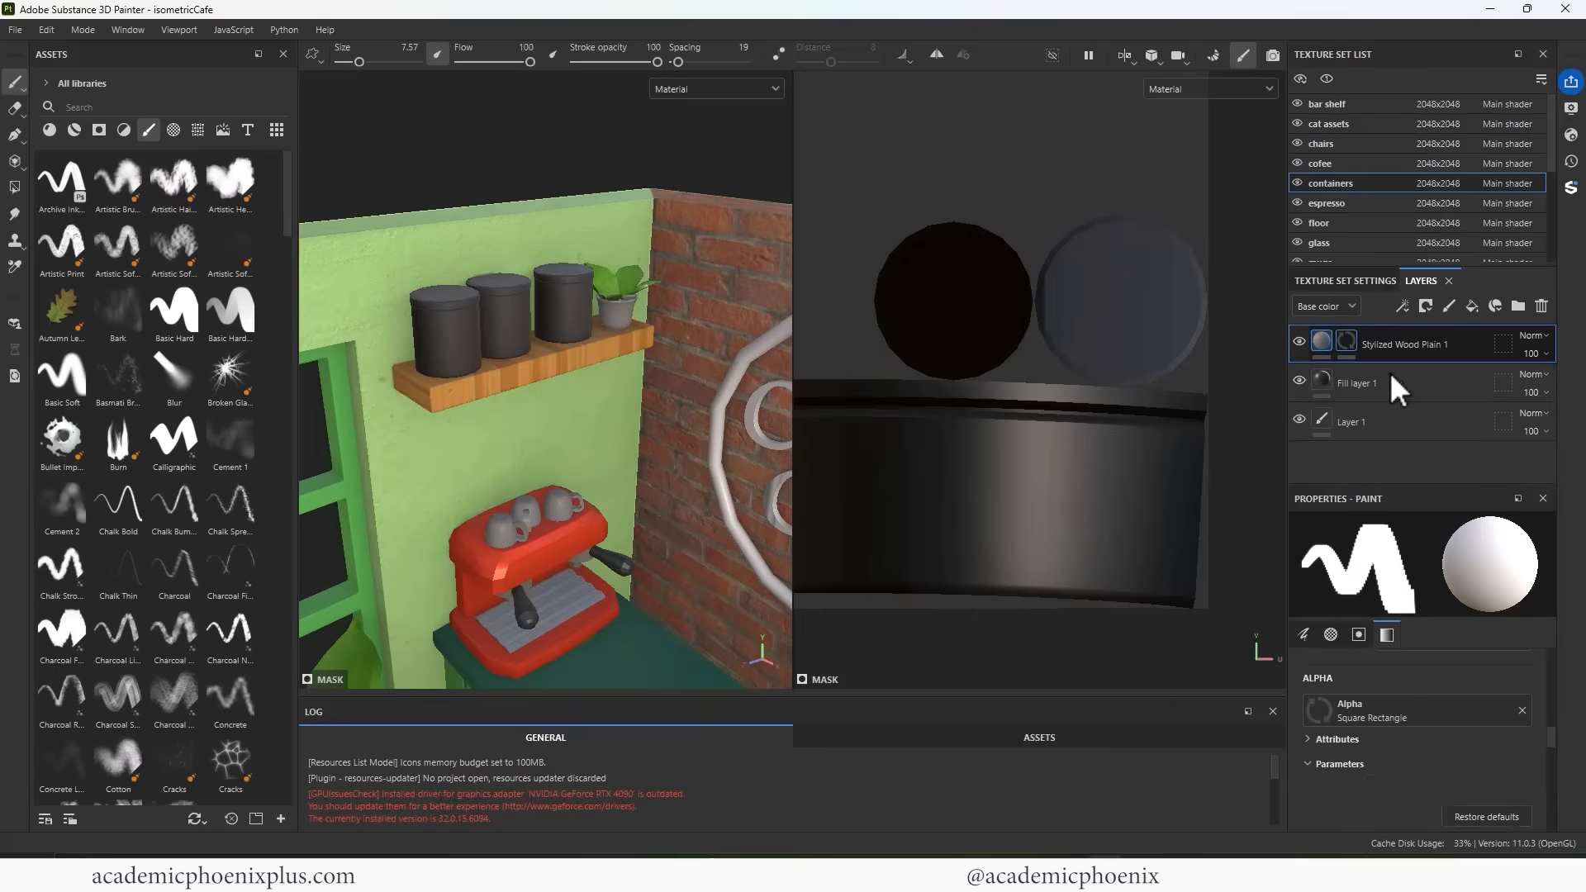
click(15, 186)
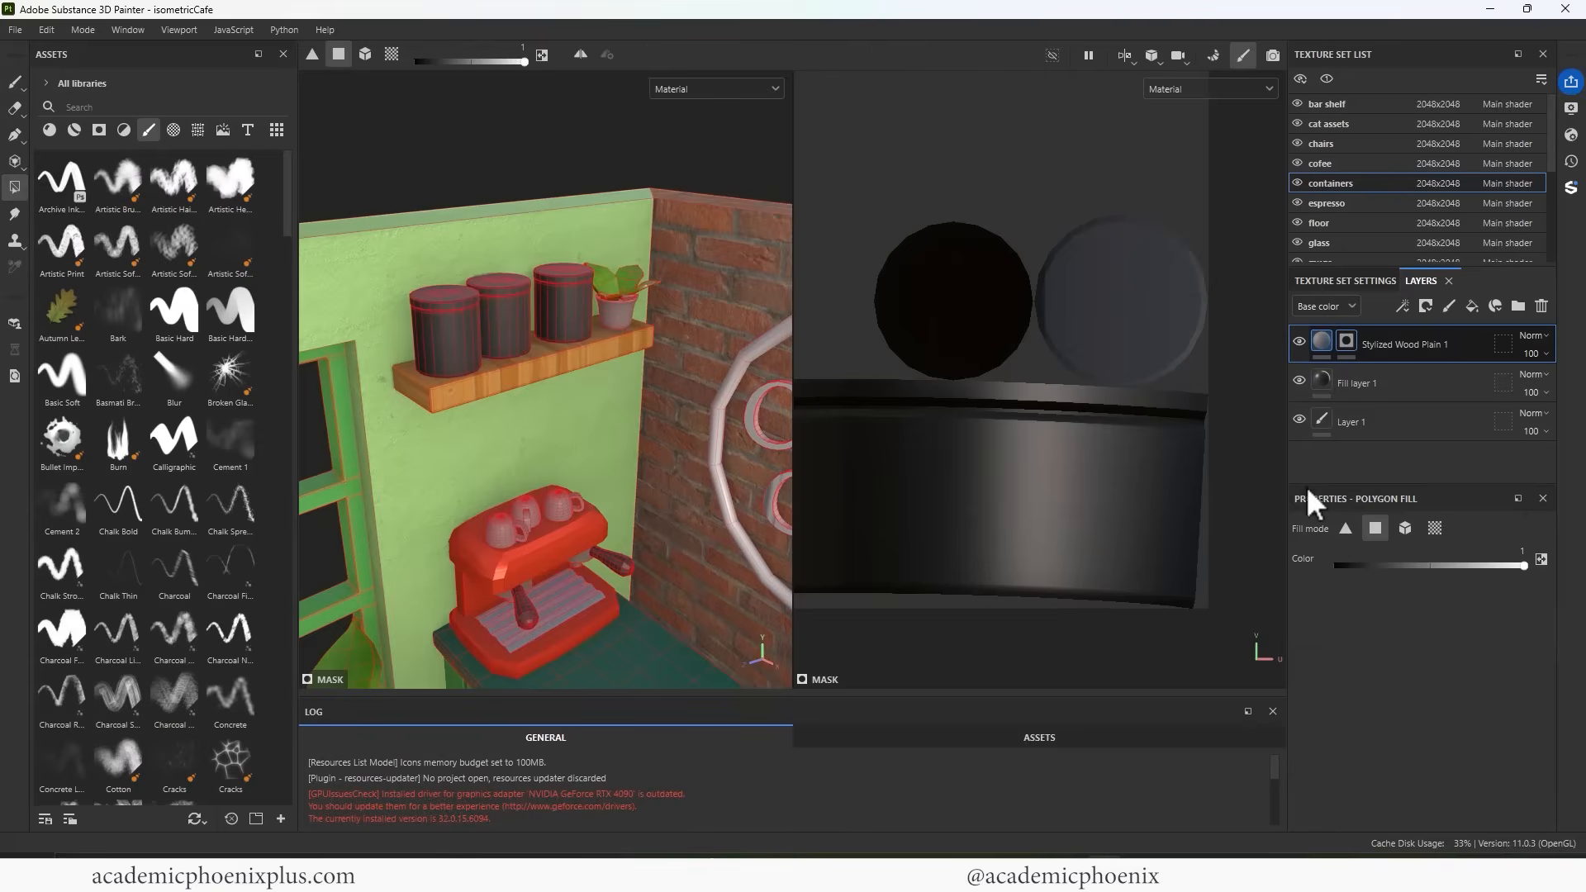
click(1435, 528)
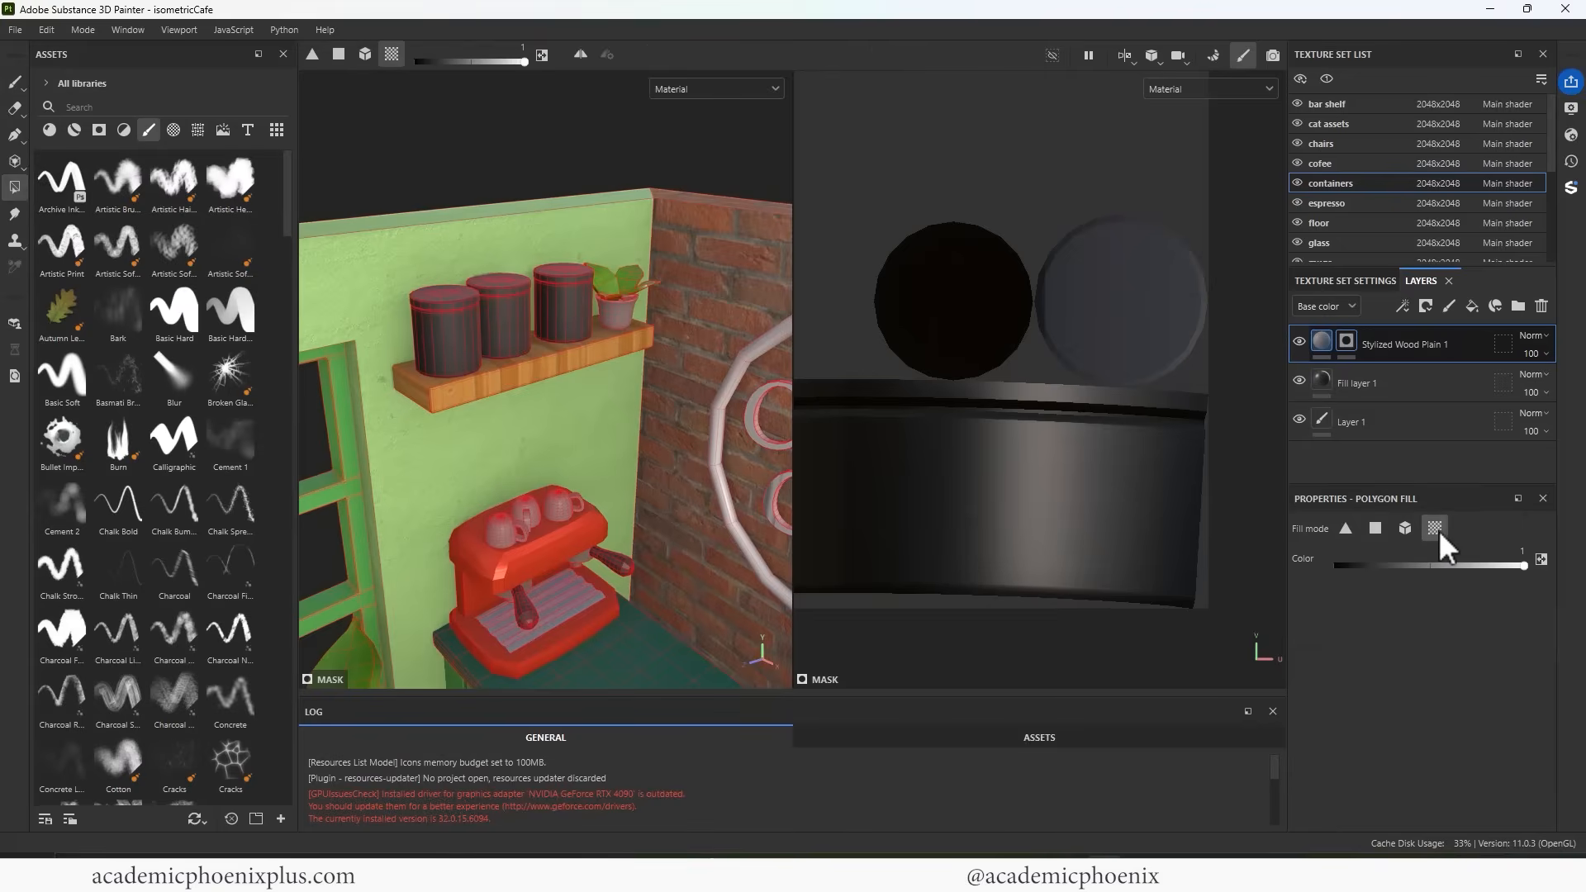
drag(993, 278, 1108, 317)
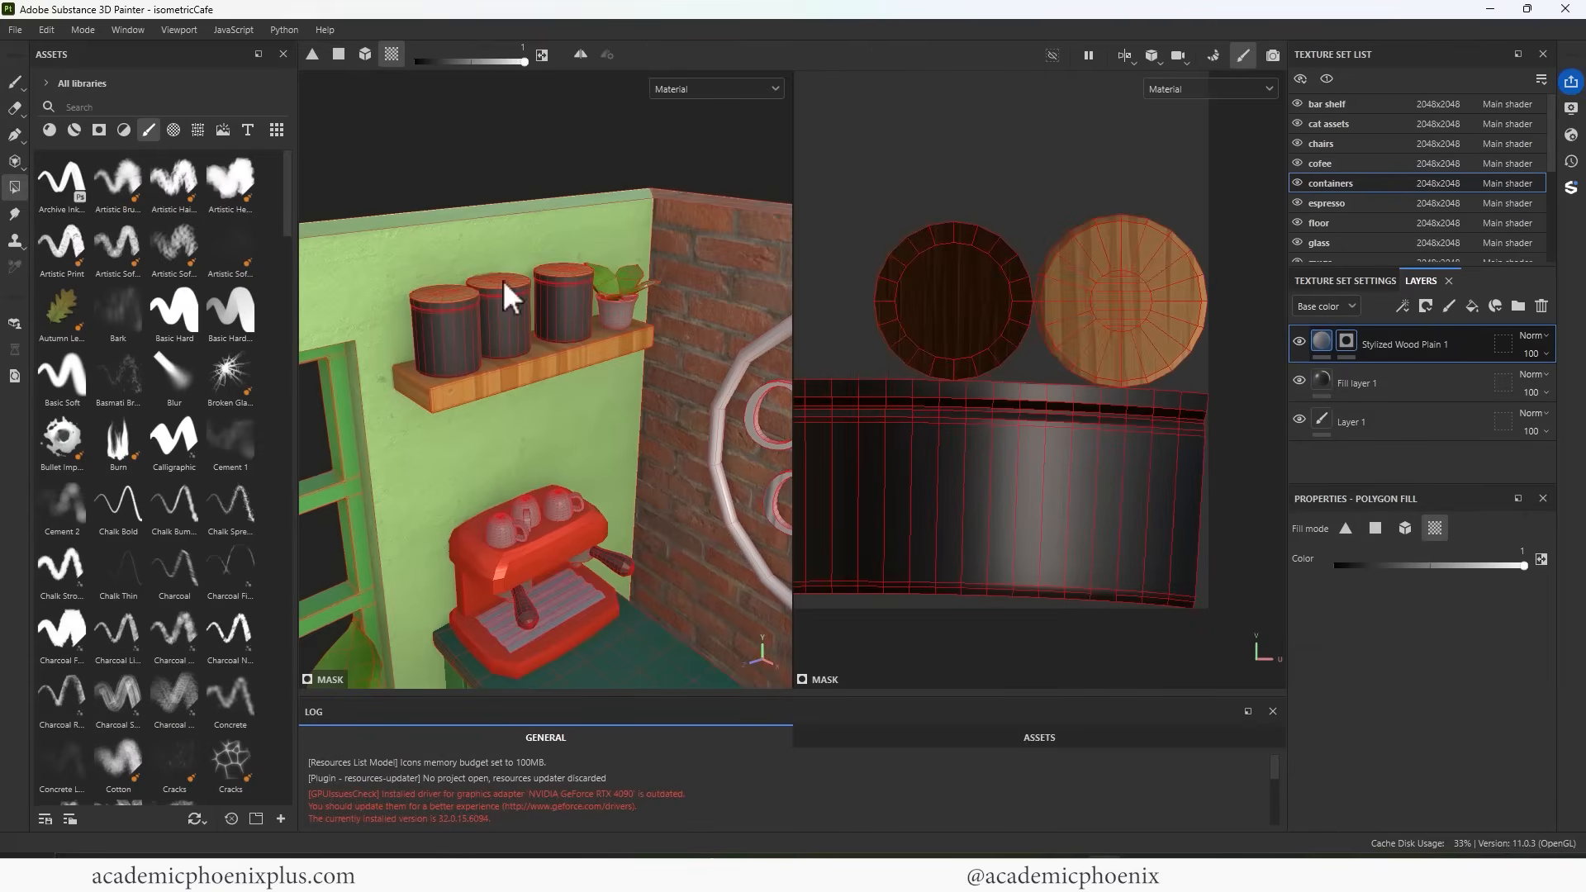
Try to reveal the wood on the container lid rims with UV chunk fill, and undo that fill
alt+right_drag(503, 279, 894, 249)
alt+middle_drag(607, 246, 612, 432)
alt+drag(612, 432, 673, 351)
alt+right_drag(673, 350, 730, 297)
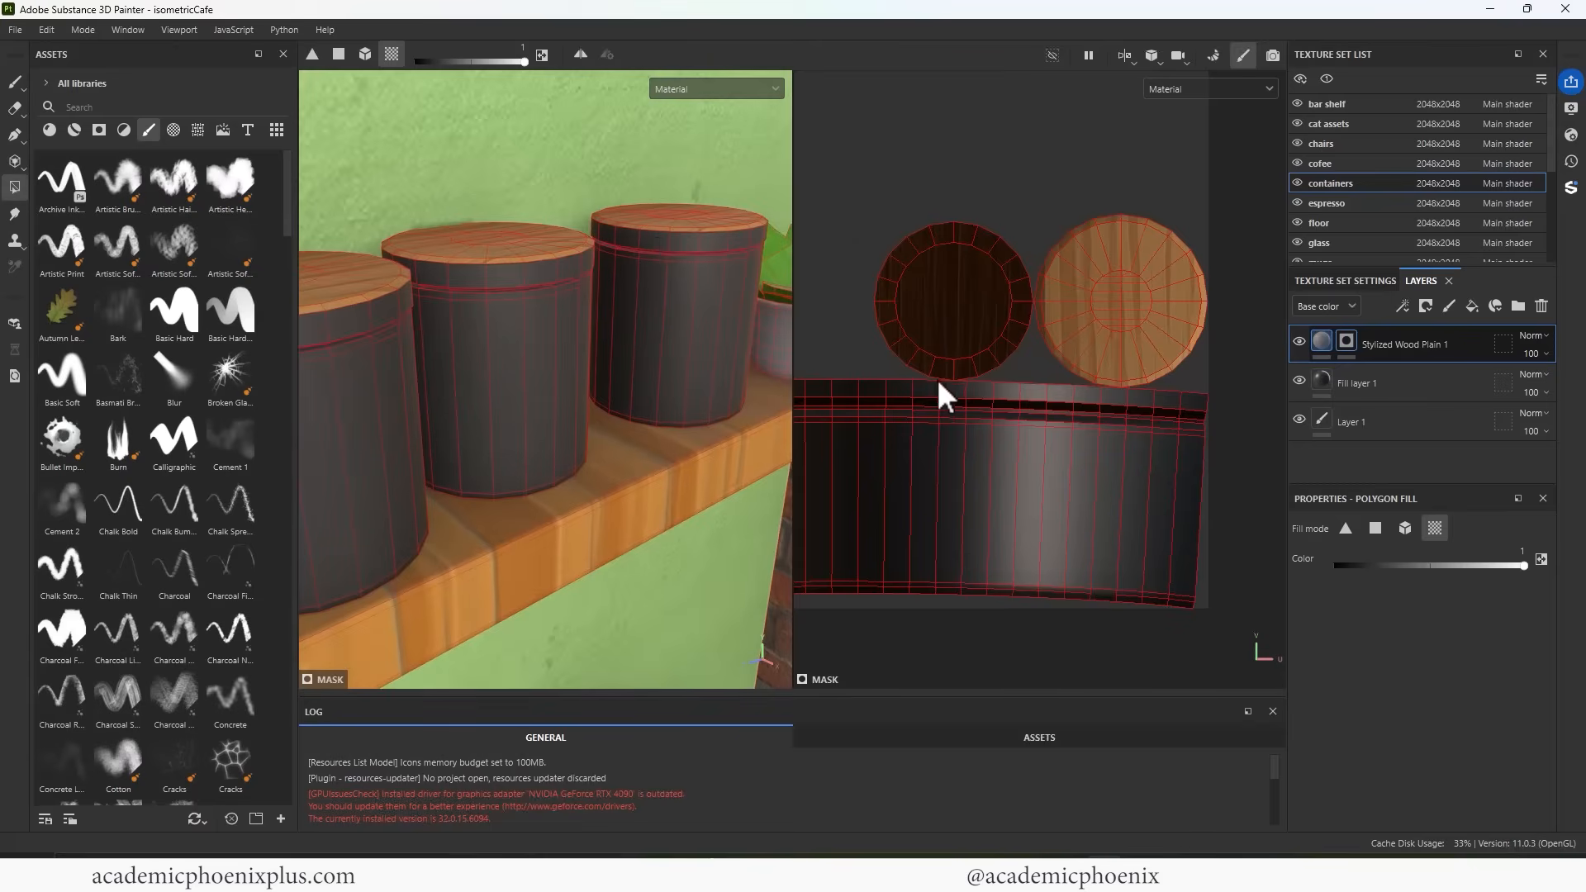
drag(1212, 387, 1171, 409)
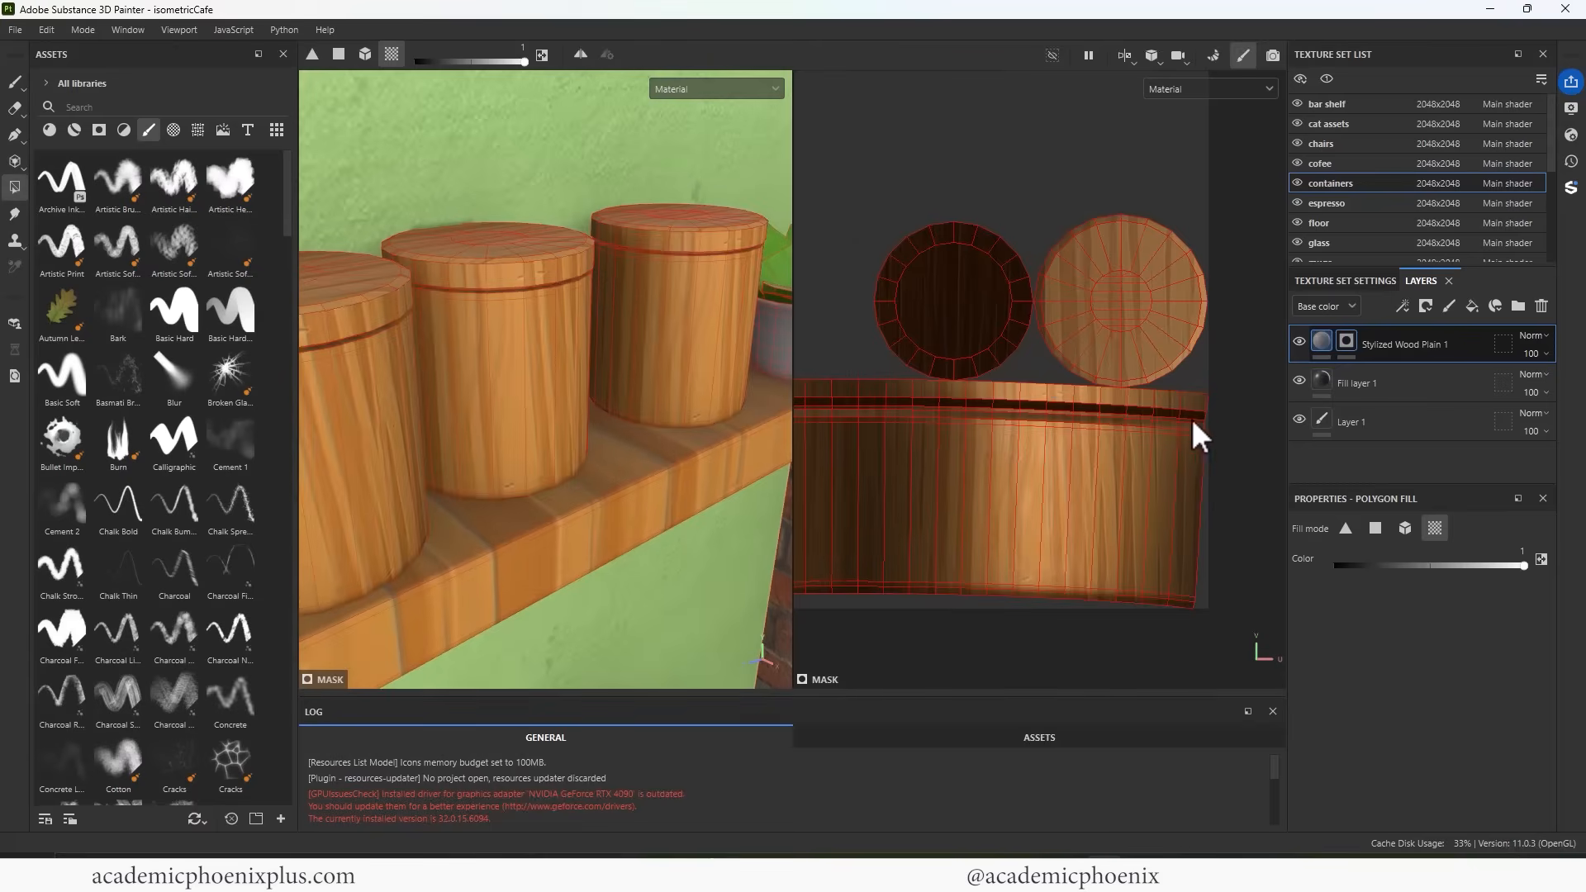
key(ctrl+z)
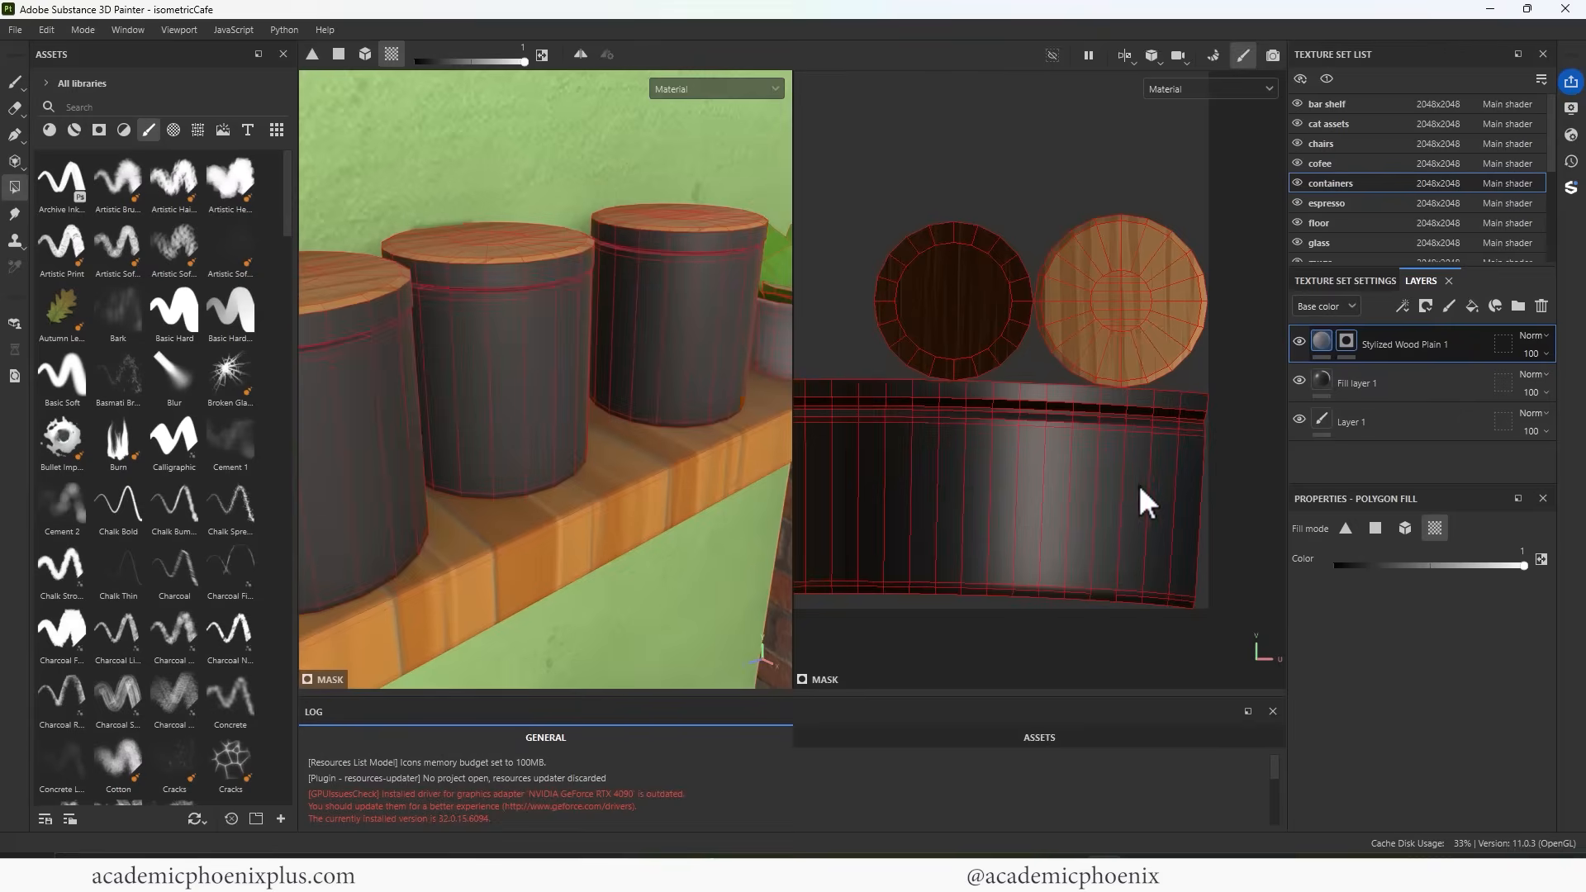
Fill the whole lid-rim strip of the UV layout into the wood layer's mask using polygon fill mode
click(1375, 529)
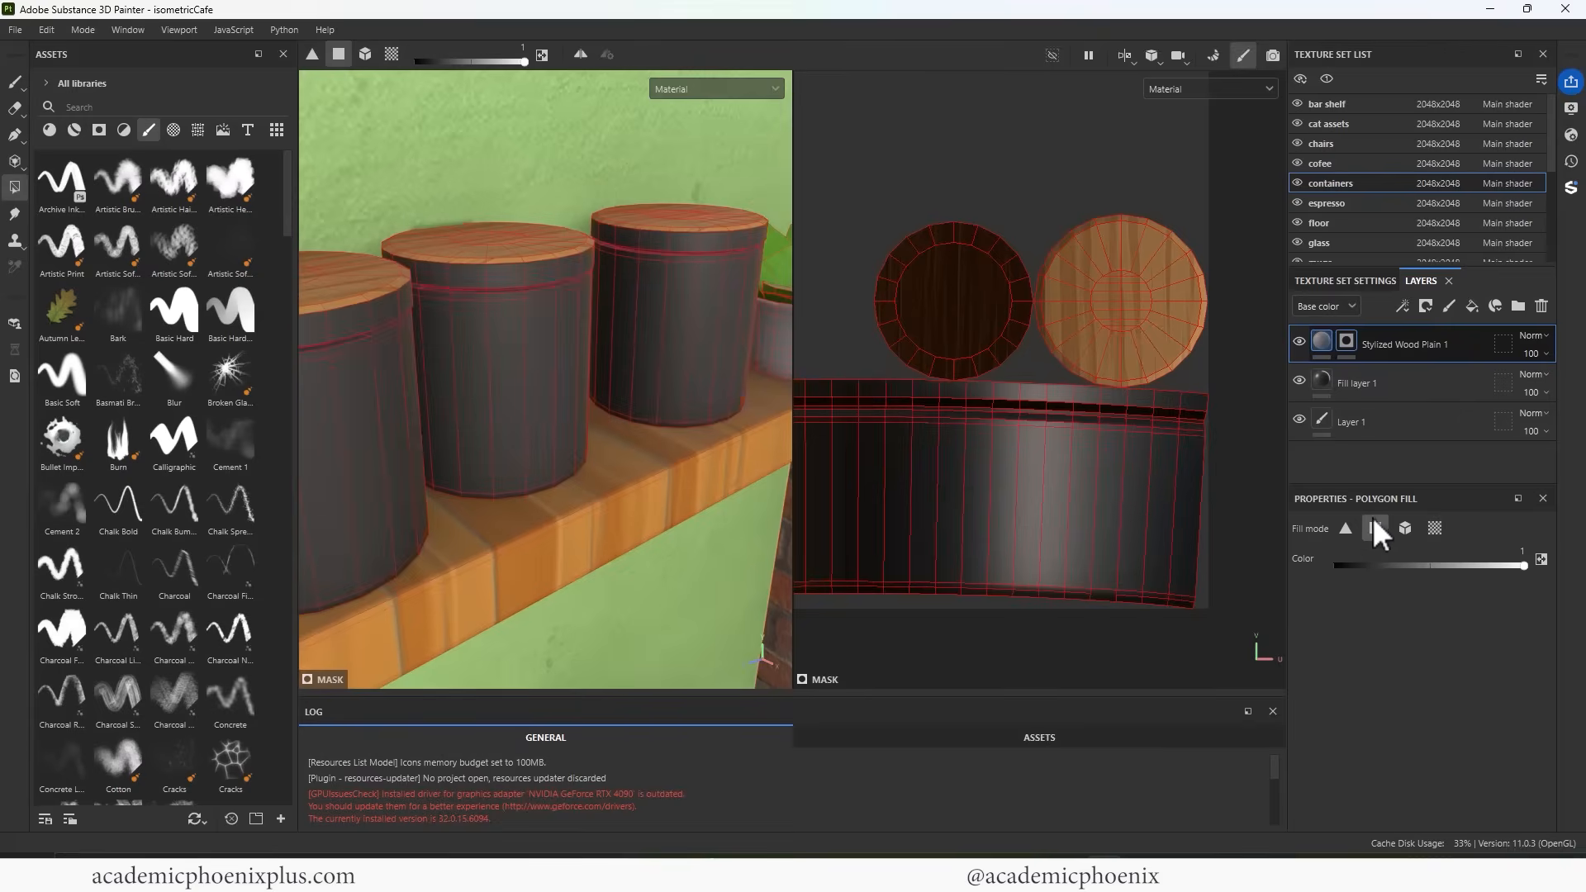
drag(1188, 402, 1102, 403)
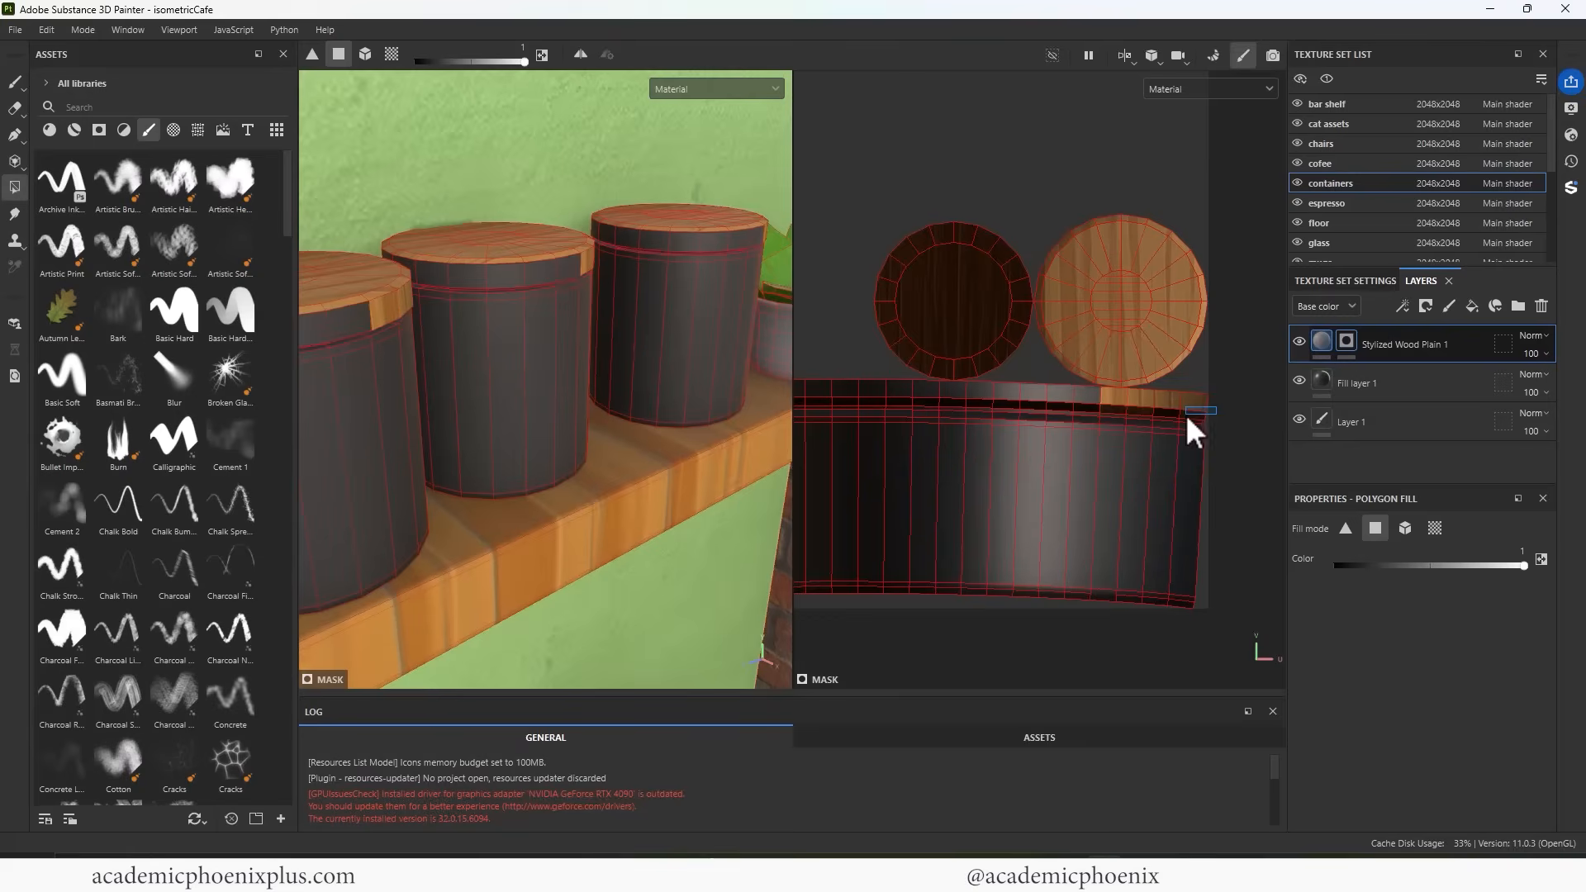
drag(1034, 378, 1088, 403)
alt+middle_drag(1049, 329, 1126, 352)
drag(972, 367, 1088, 418)
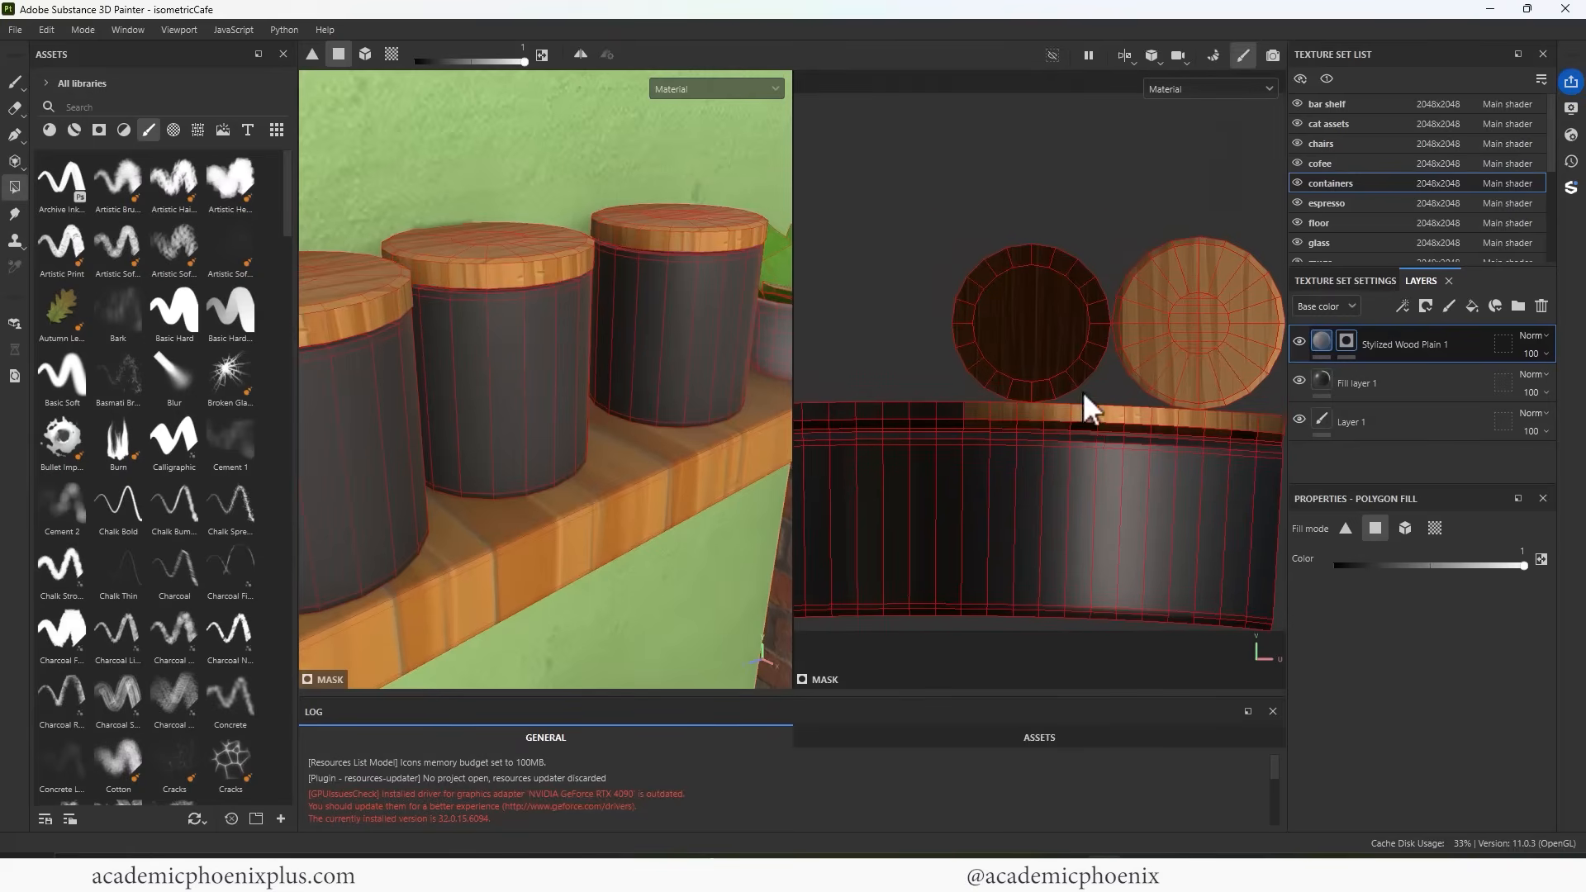
alt+middle_drag(1116, 380, 1213, 376)
drag(972, 374, 1057, 413)
drag(831, 370, 955, 418)
middle_drag(1173, 406, 1007, 434)
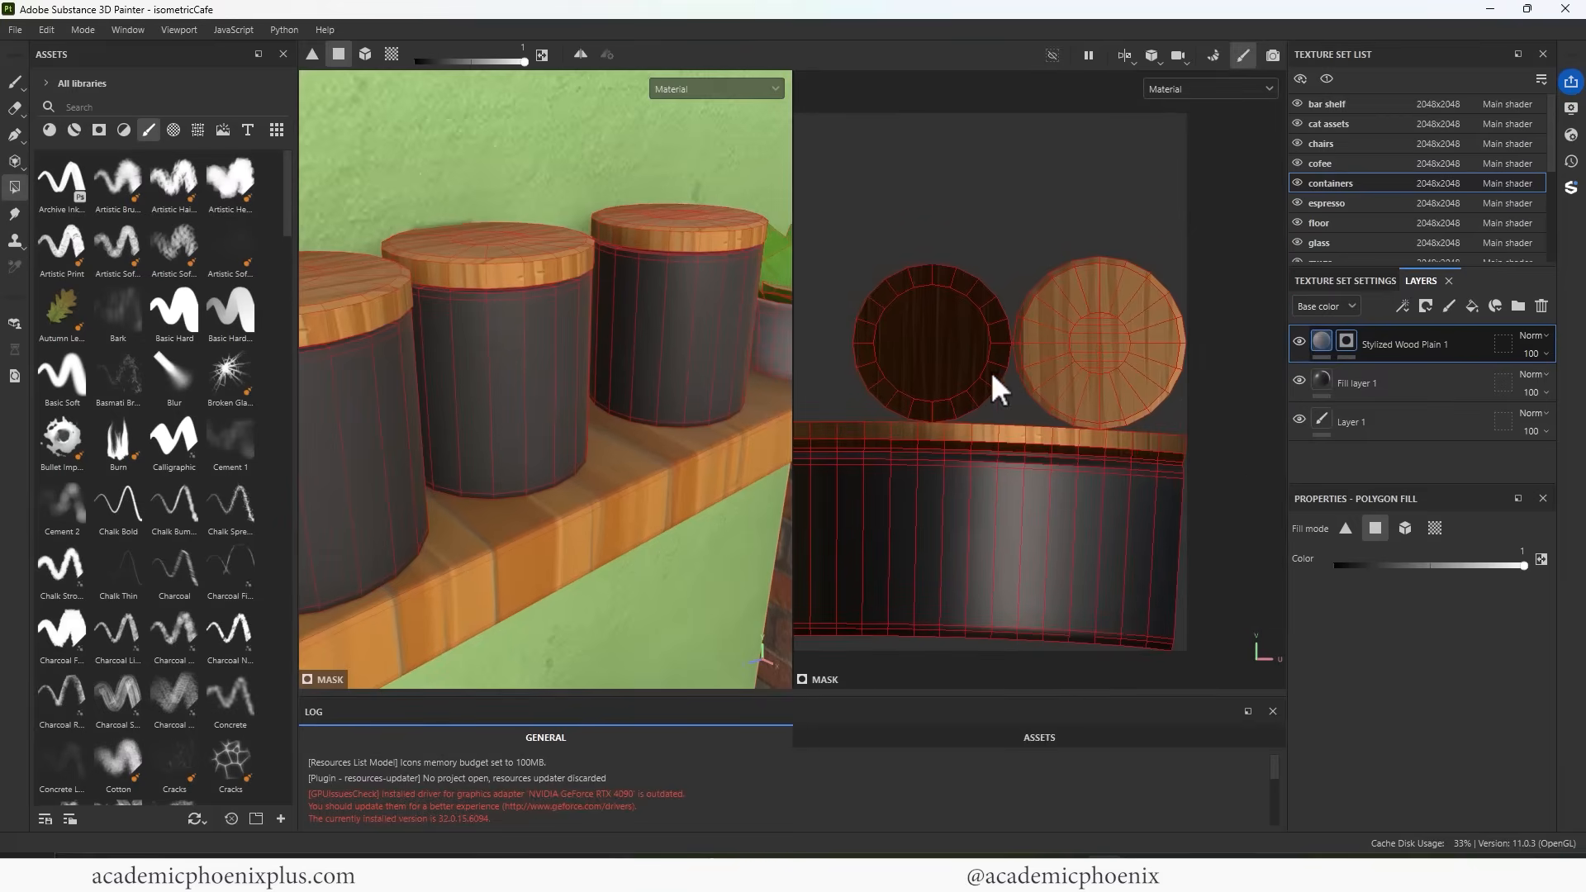
Add a new fill layer above the containers' wood layer and give it a black mask
alt+drag(720, 350, 631, 310)
alt+middle_drag(929, 383, 1049, 305)
alt+right_drag(1049, 305, 901, 281)
alt+middle_drag(936, 310, 943, 360)
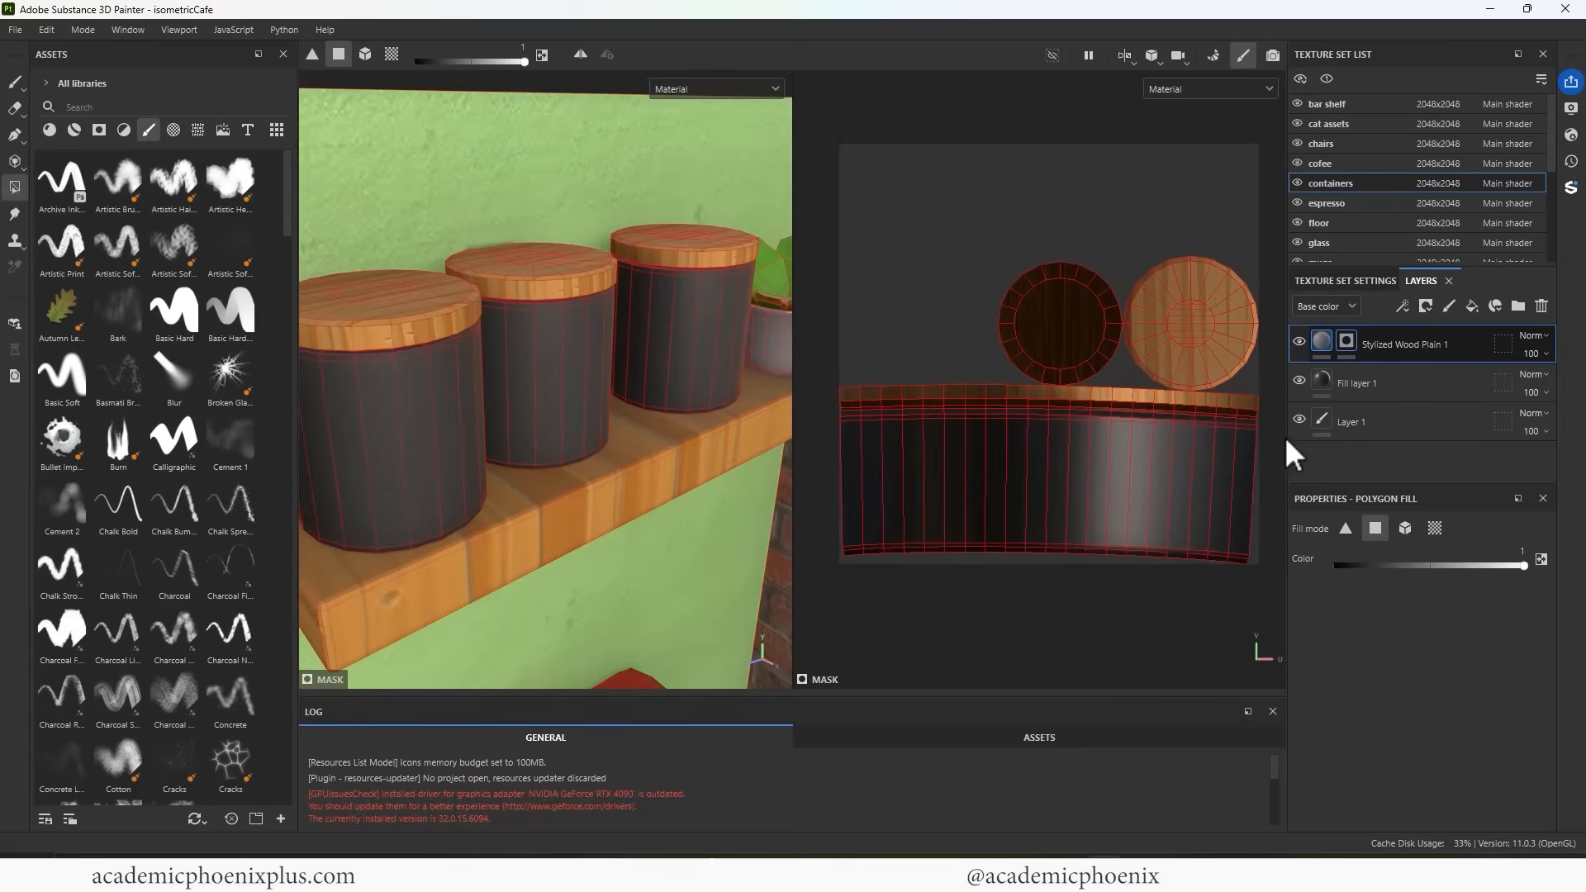
right_click(1396, 346)
click(1318, 343)
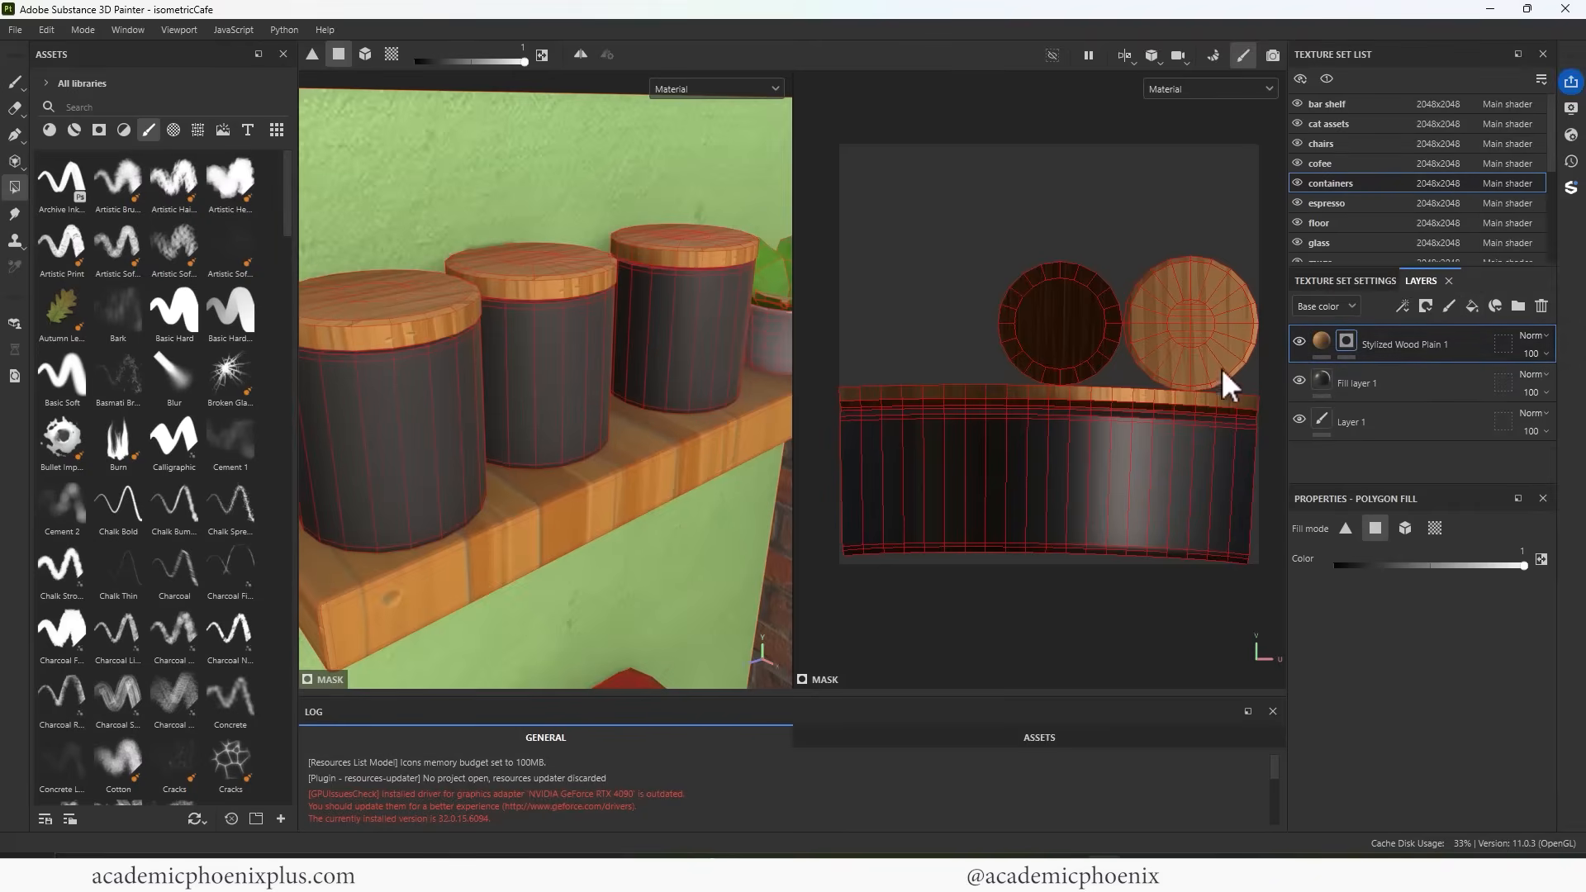
click(1471, 307)
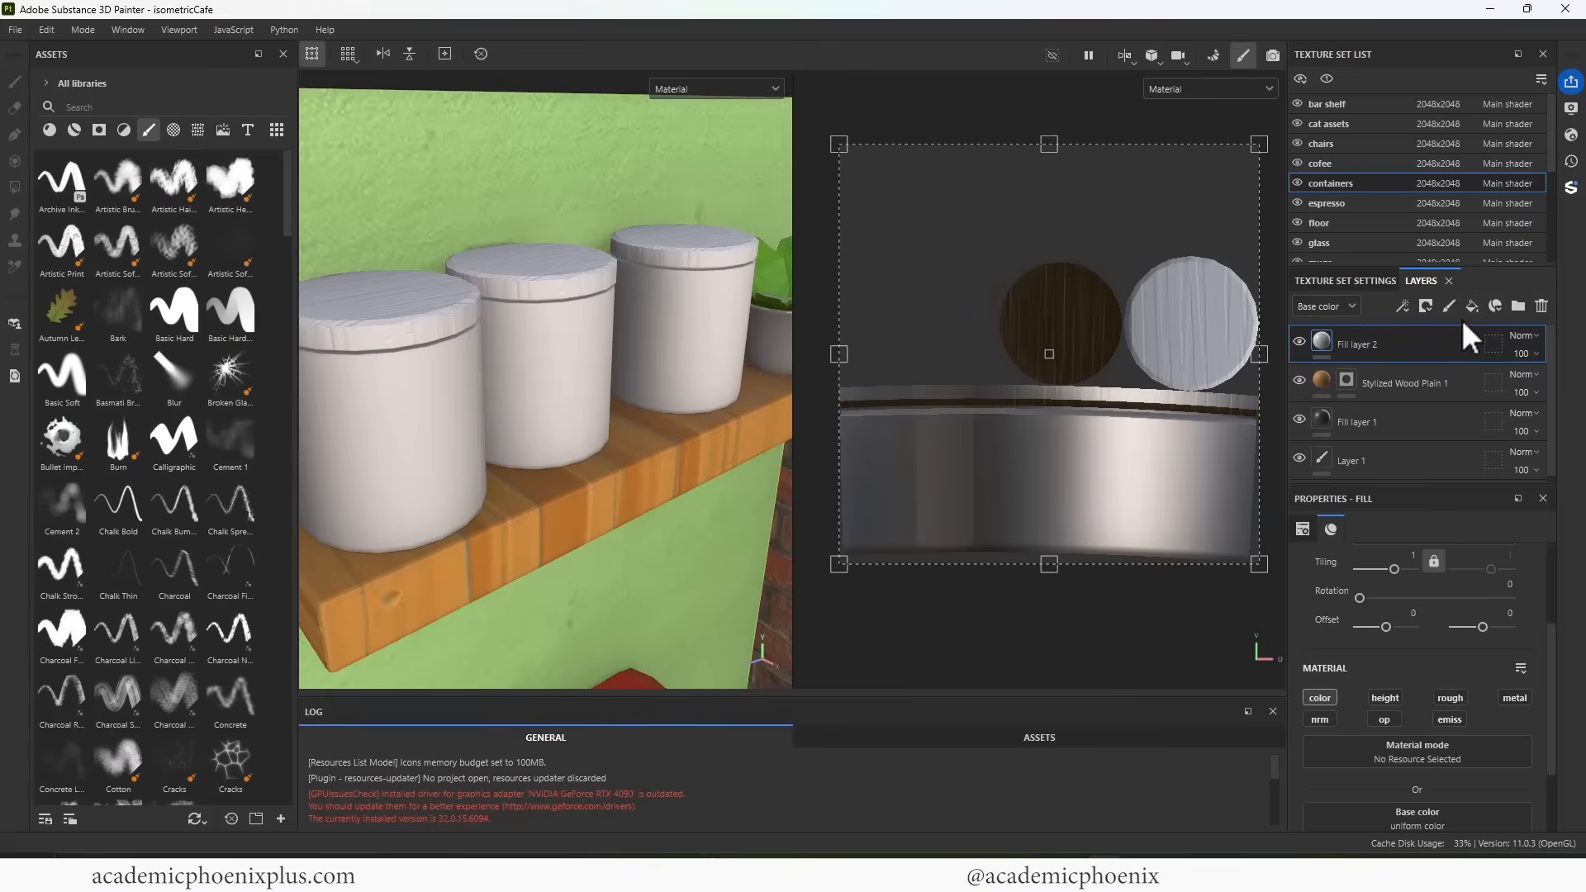
right_click(1325, 340)
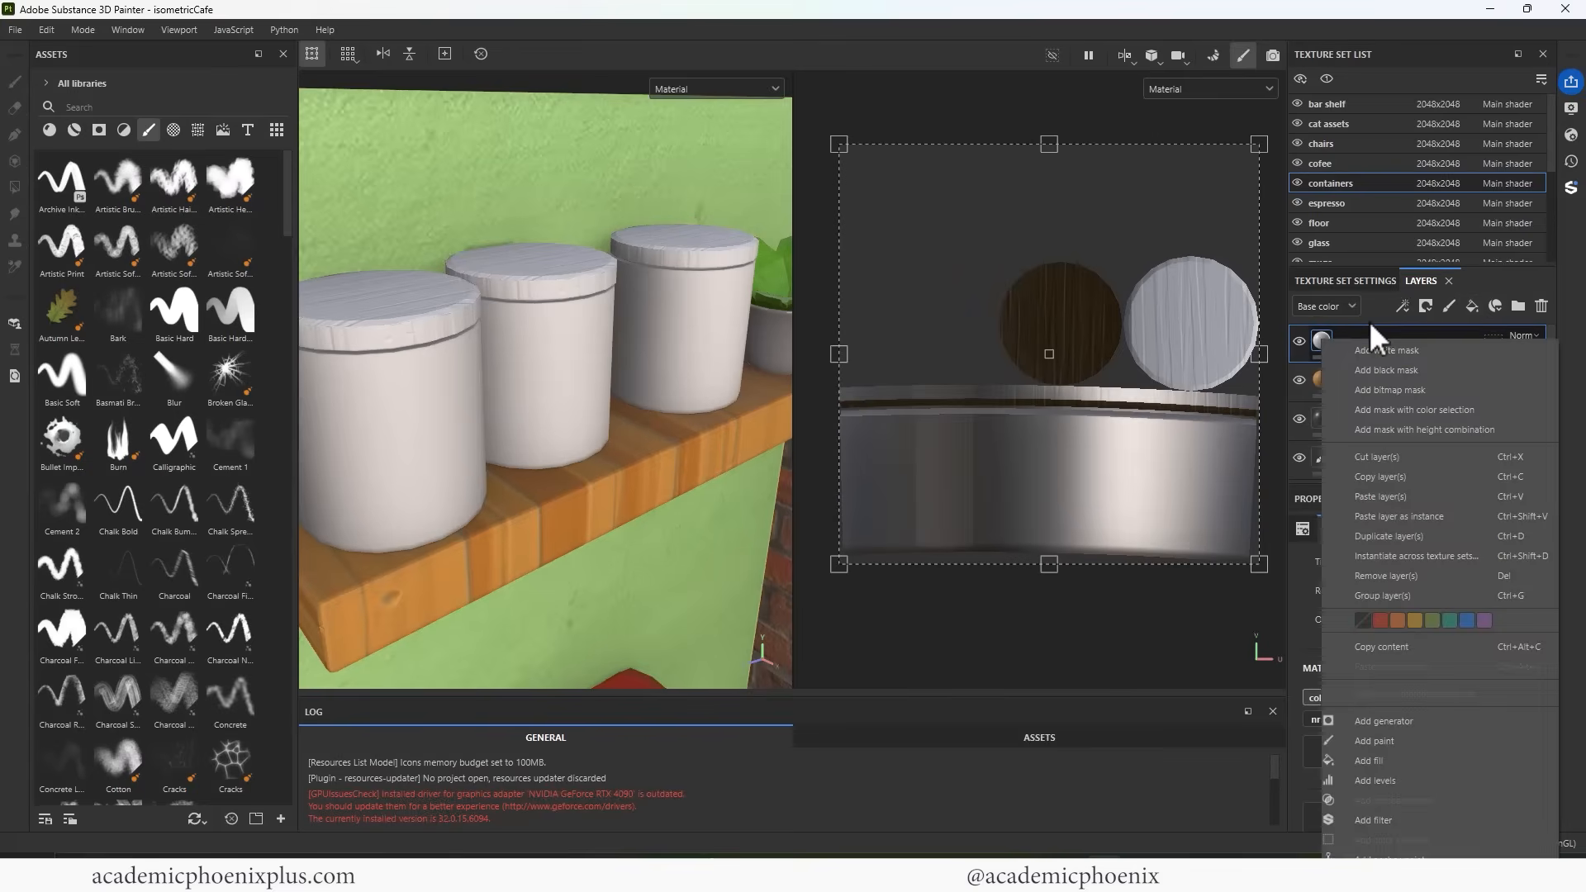
click(1405, 369)
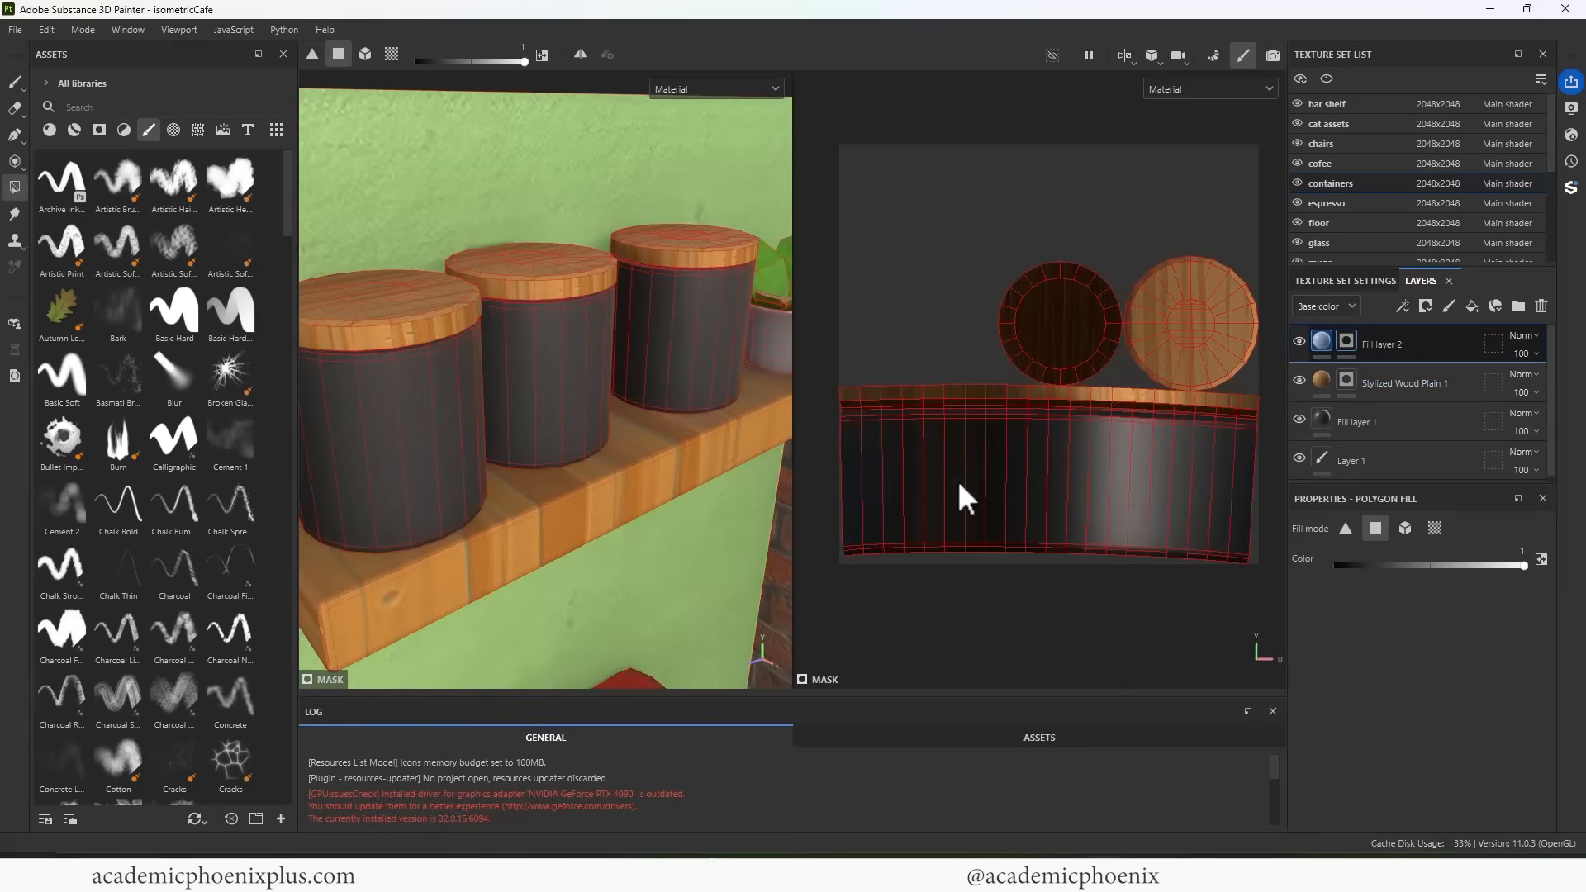
Set up the Paint tool on the top fill layer's mask with the Basic Hard brush and the Square Rectangle alpha
alt+drag(622, 331, 547, 354)
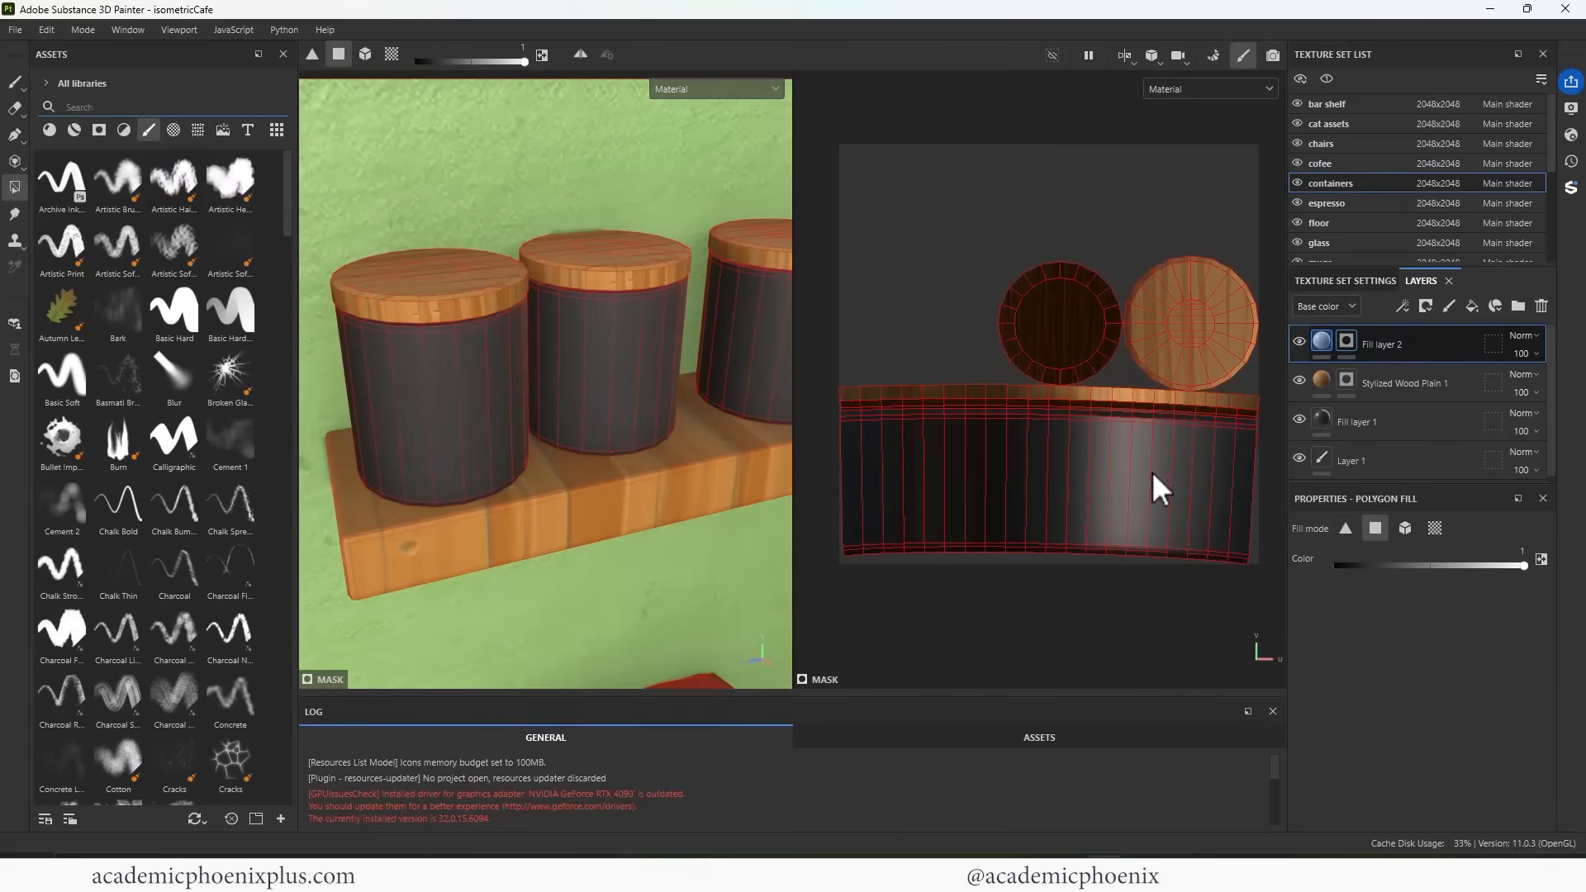
click(182, 312)
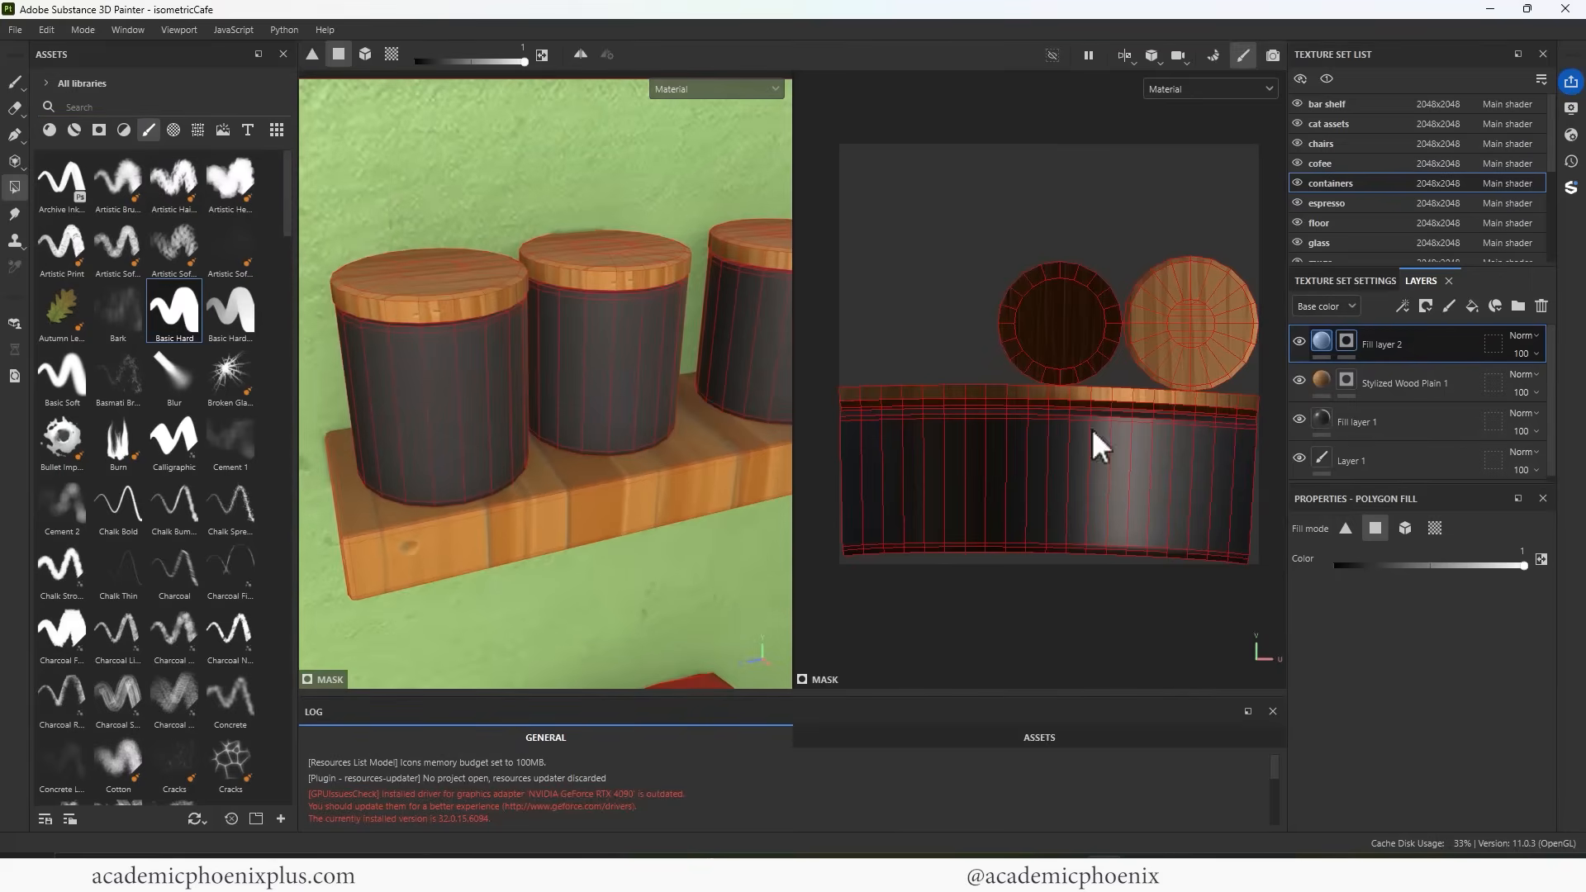
click(1347, 339)
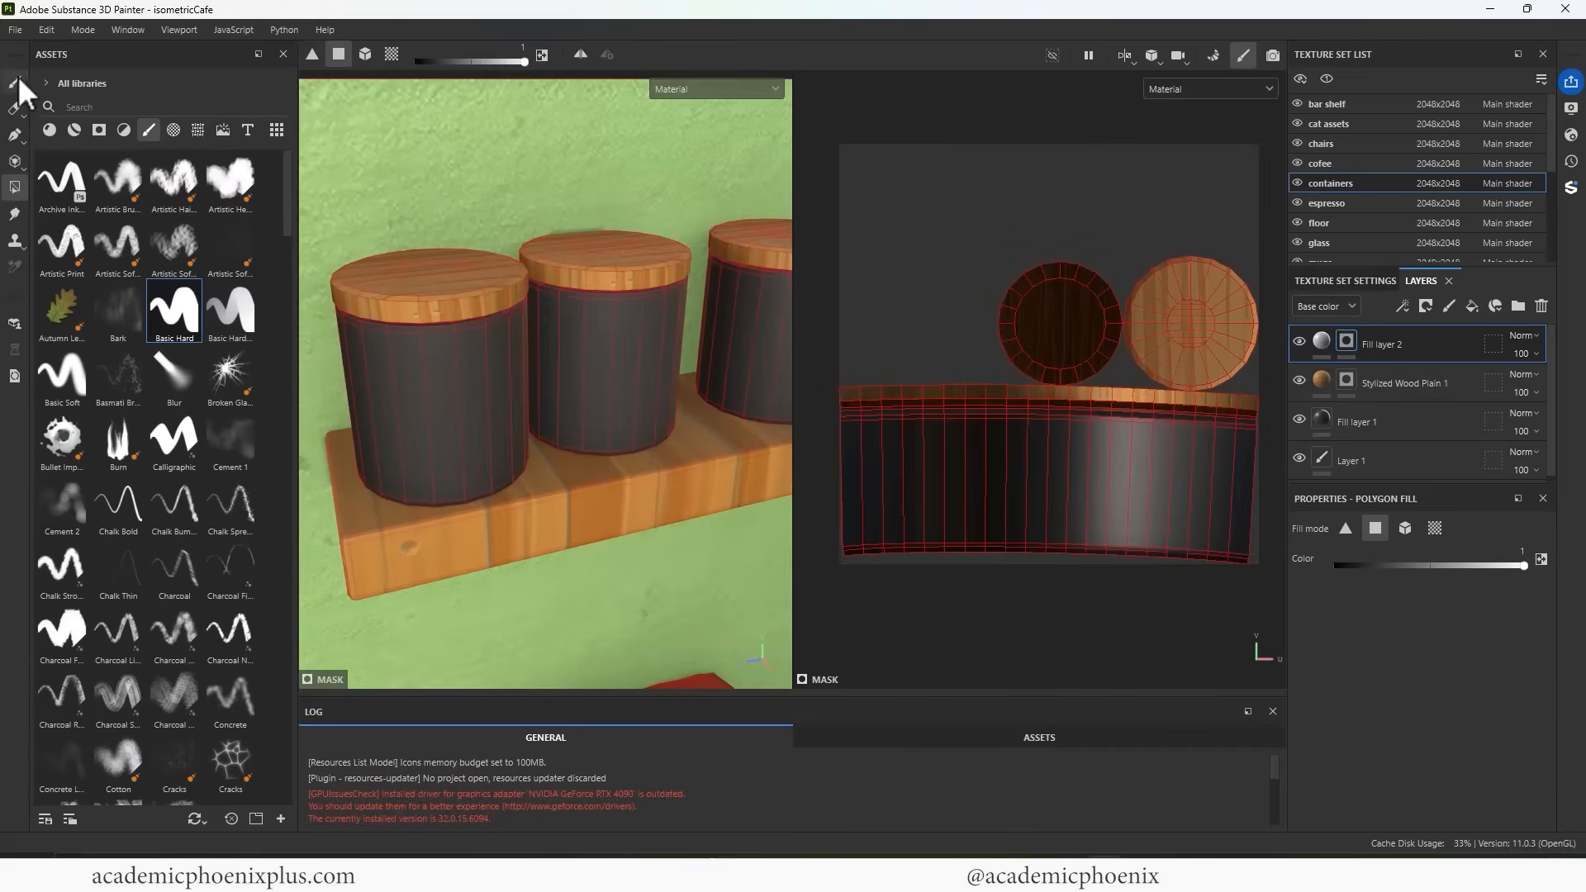
click(15, 81)
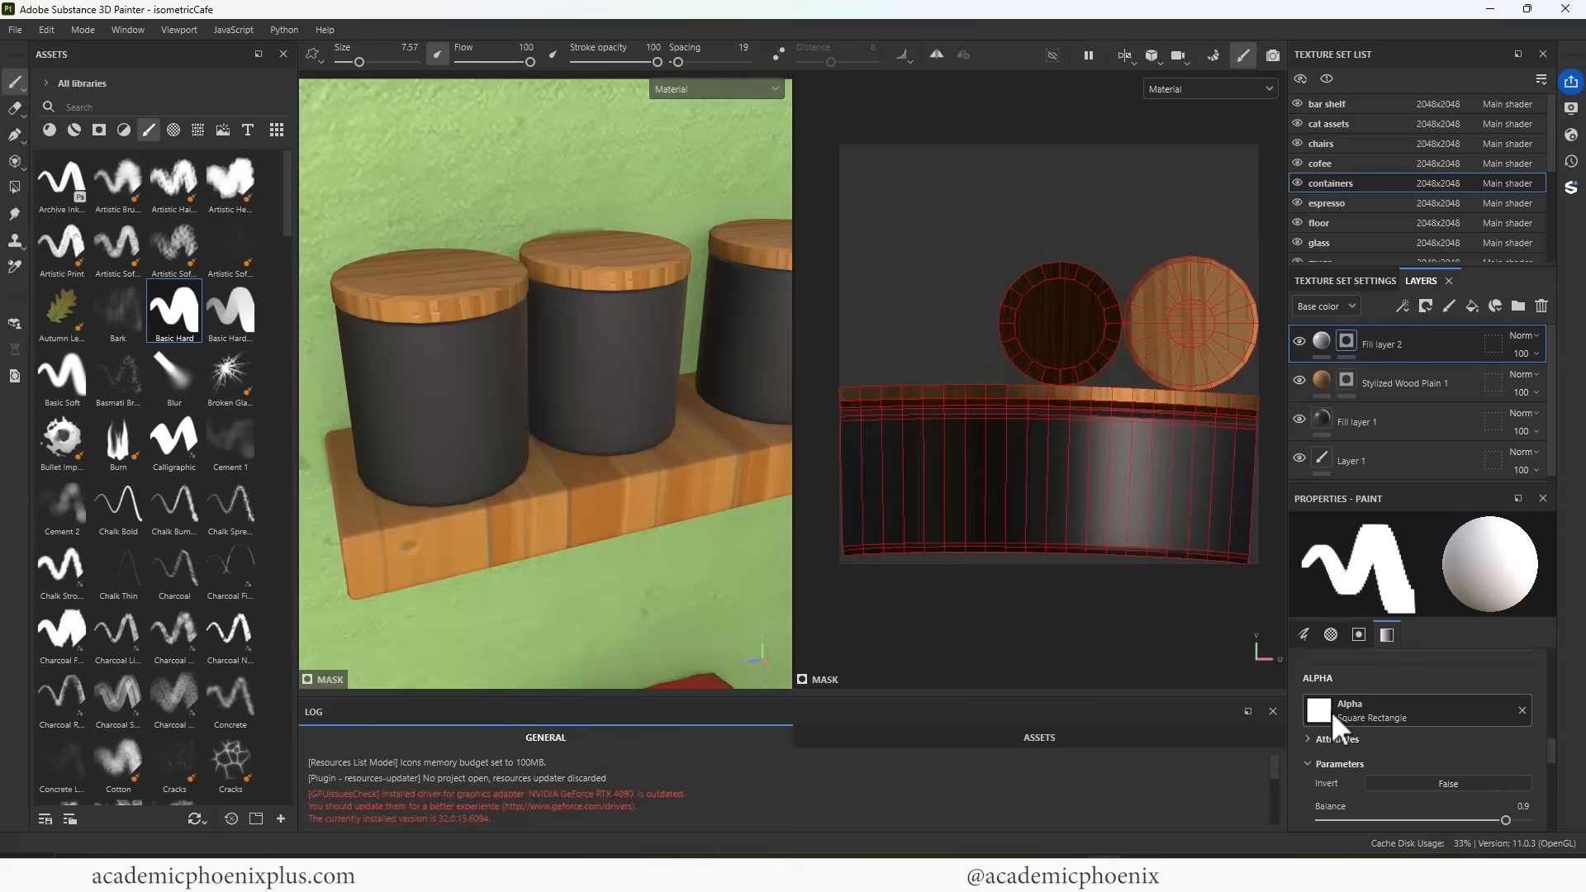
click(1404, 715)
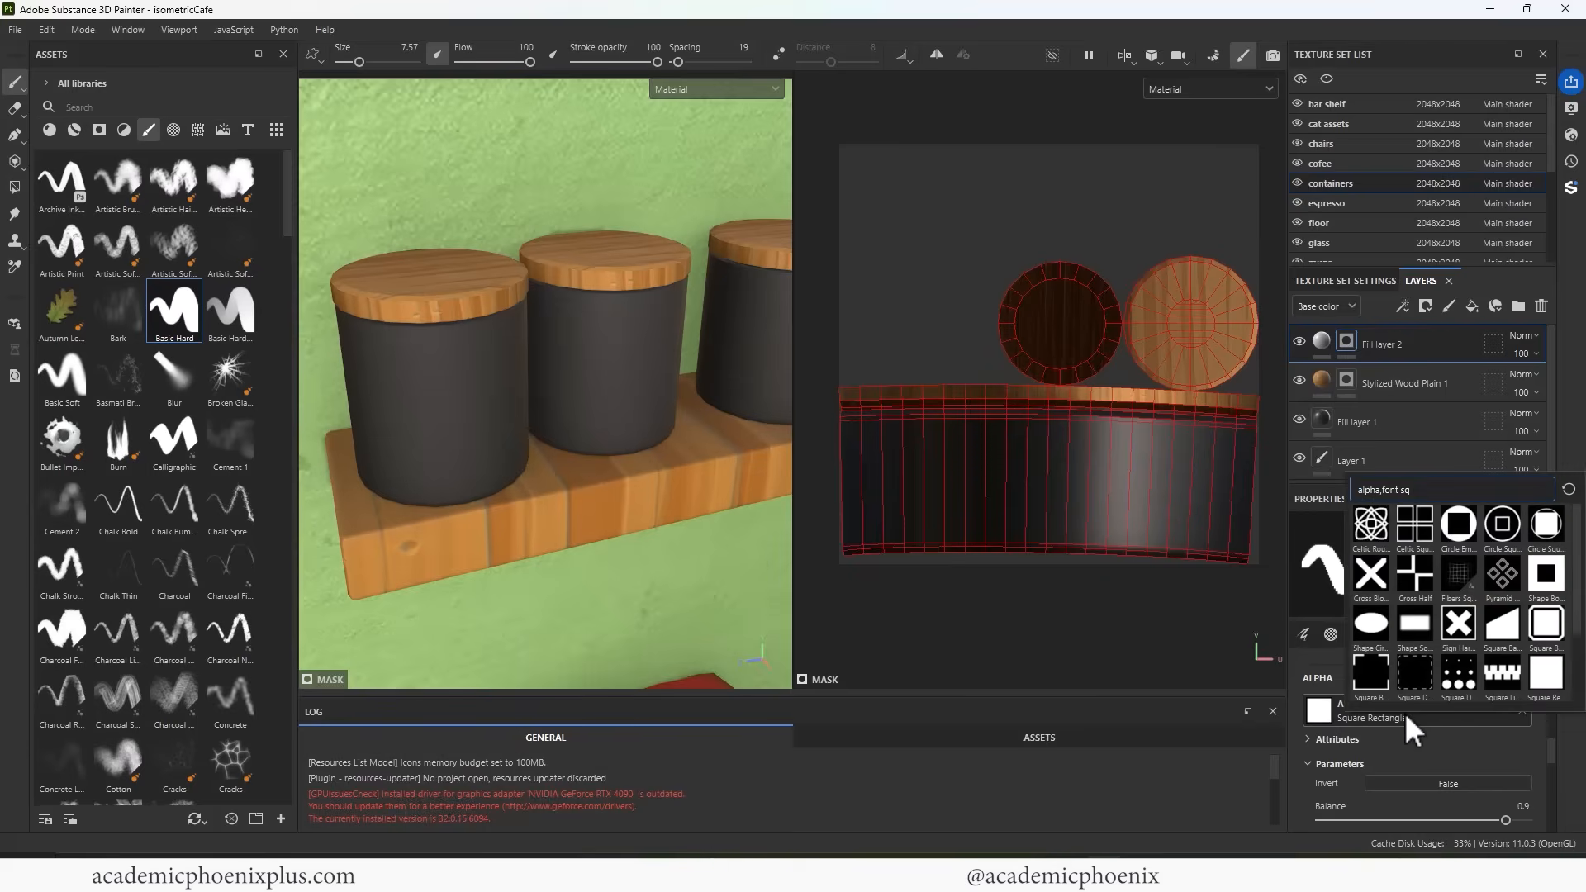
click(1539, 667)
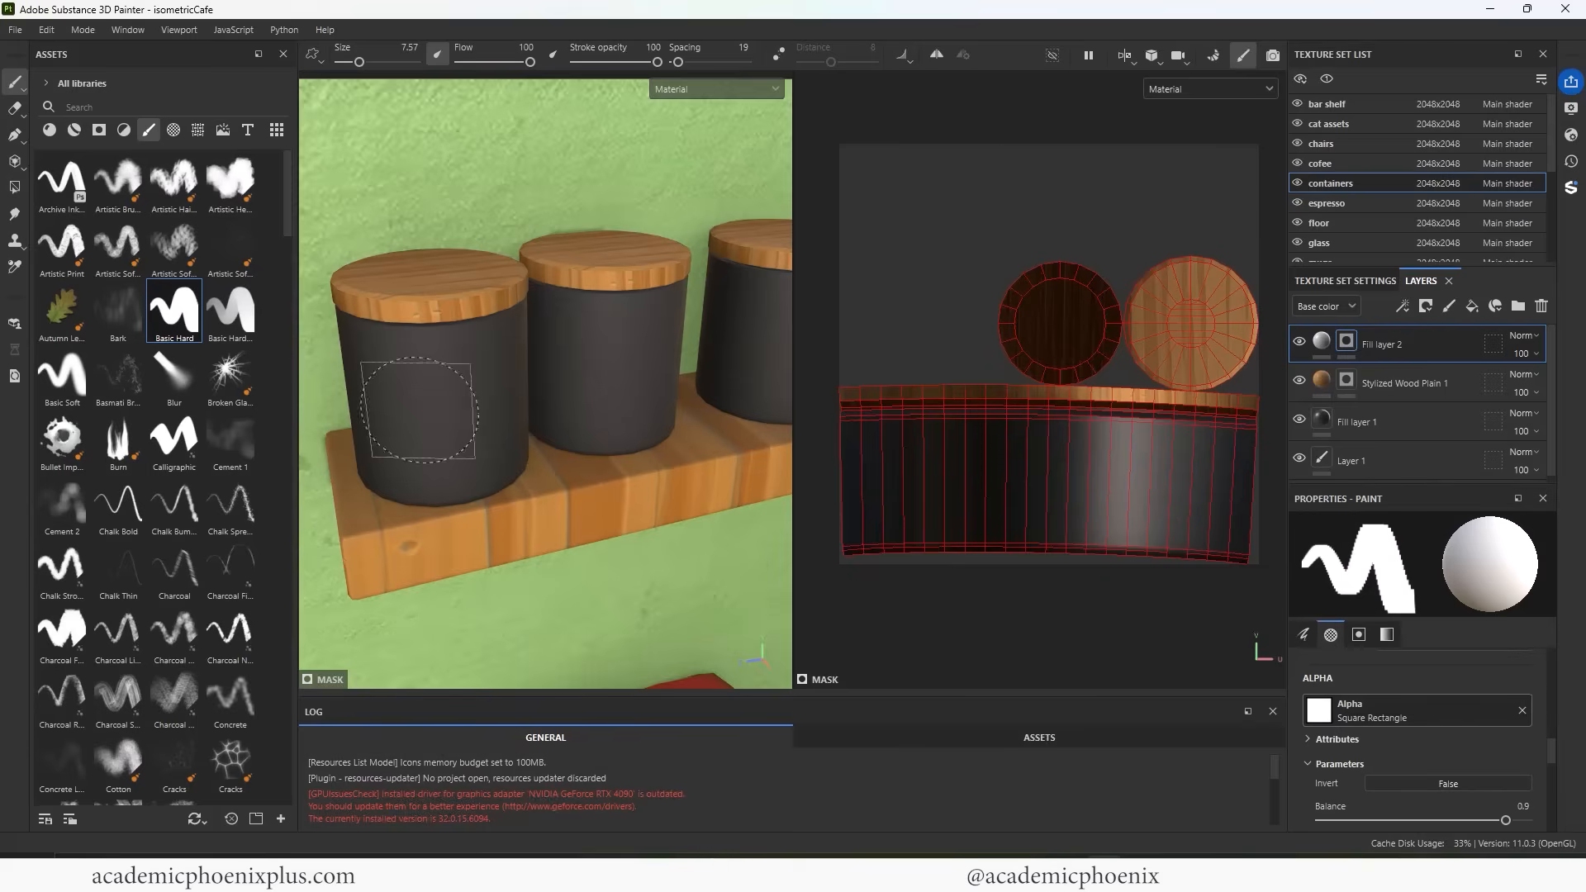
Paint a light rectangular label on the front of the containers with a short straight horizontal stroke, and check it on all three
alt+drag(577, 407, 551, 352)
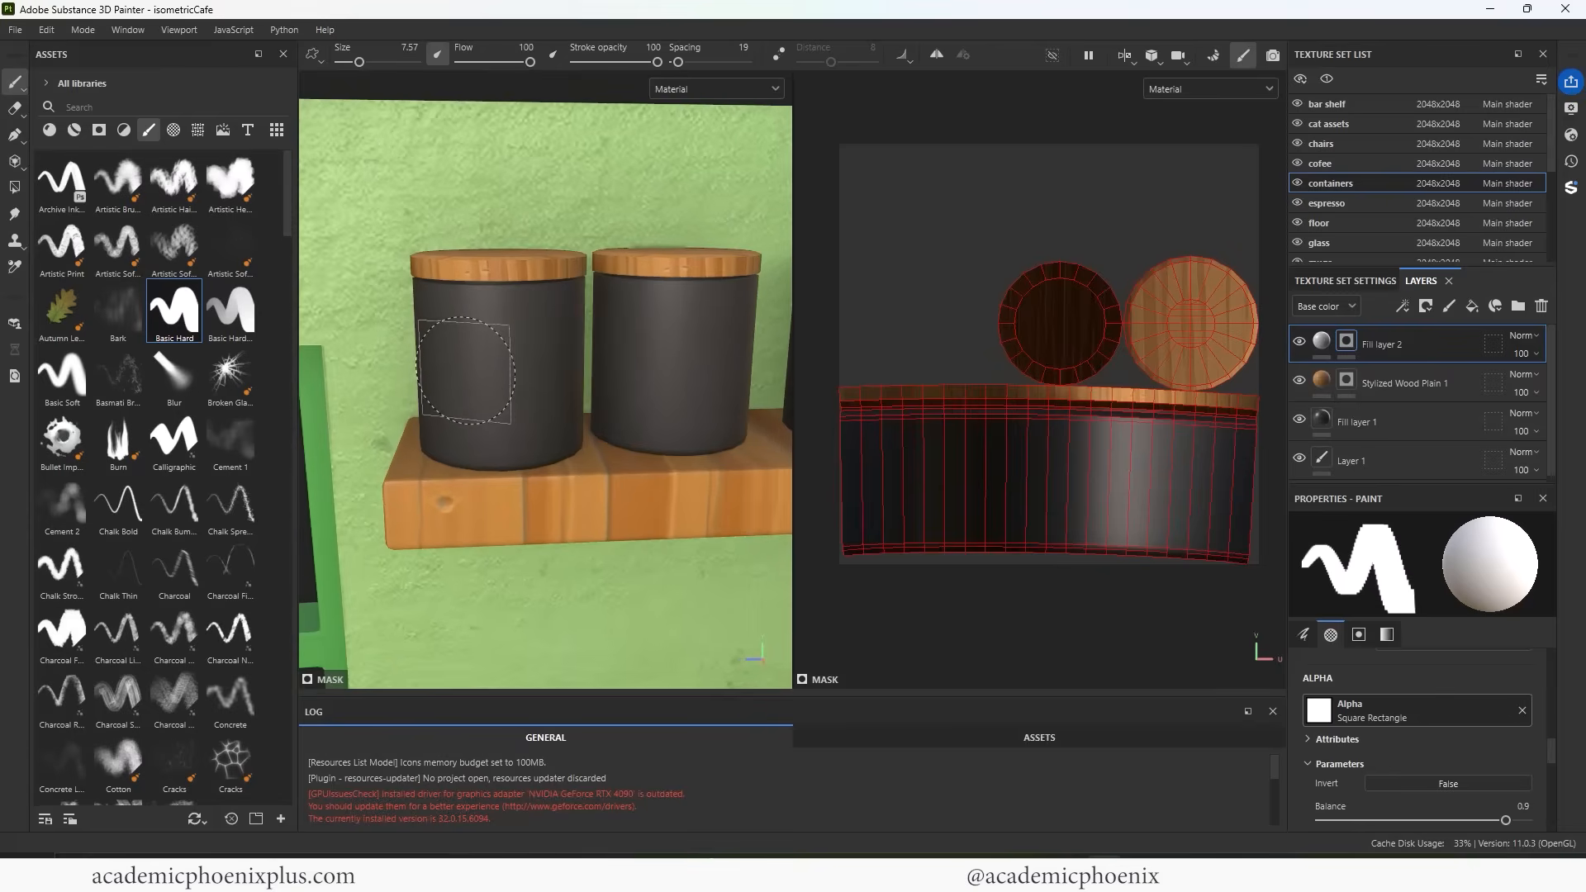
click(471, 371)
shift+click(521, 372)
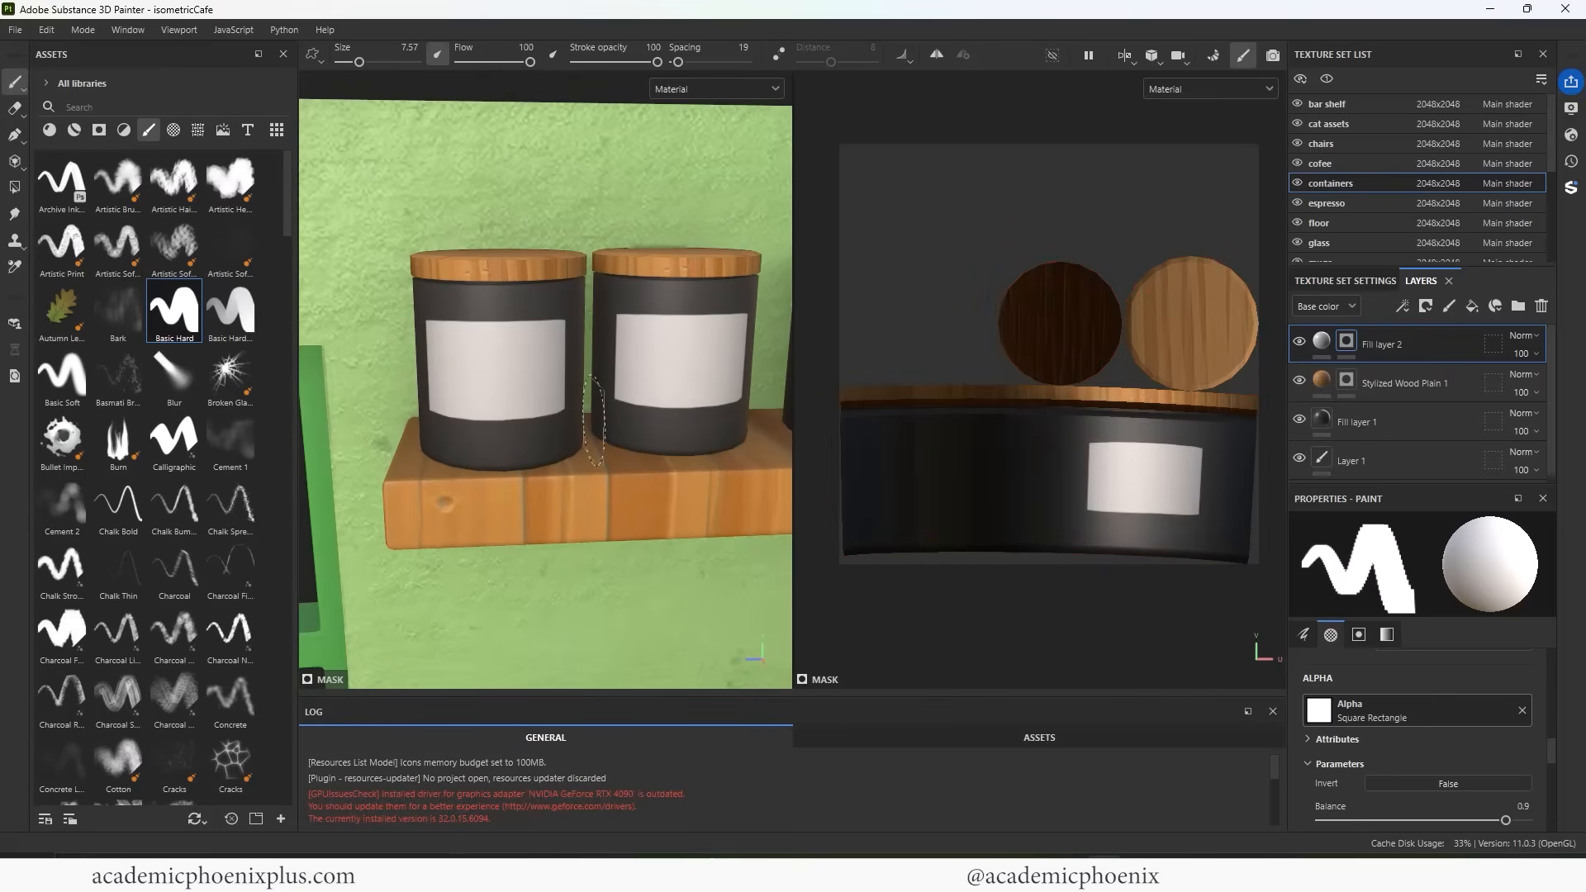
alt+right_drag(594, 421, 475, 399)
alt+middle_drag(475, 399, 471, 320)
alt+drag(487, 317, 637, 429)
mouse_move(637, 429)
alt+middle_down()
mouse_move(561, 437)
mouse_move(667, 498)
alt+middle_up()
alt+drag(484, 417, 508, 491)
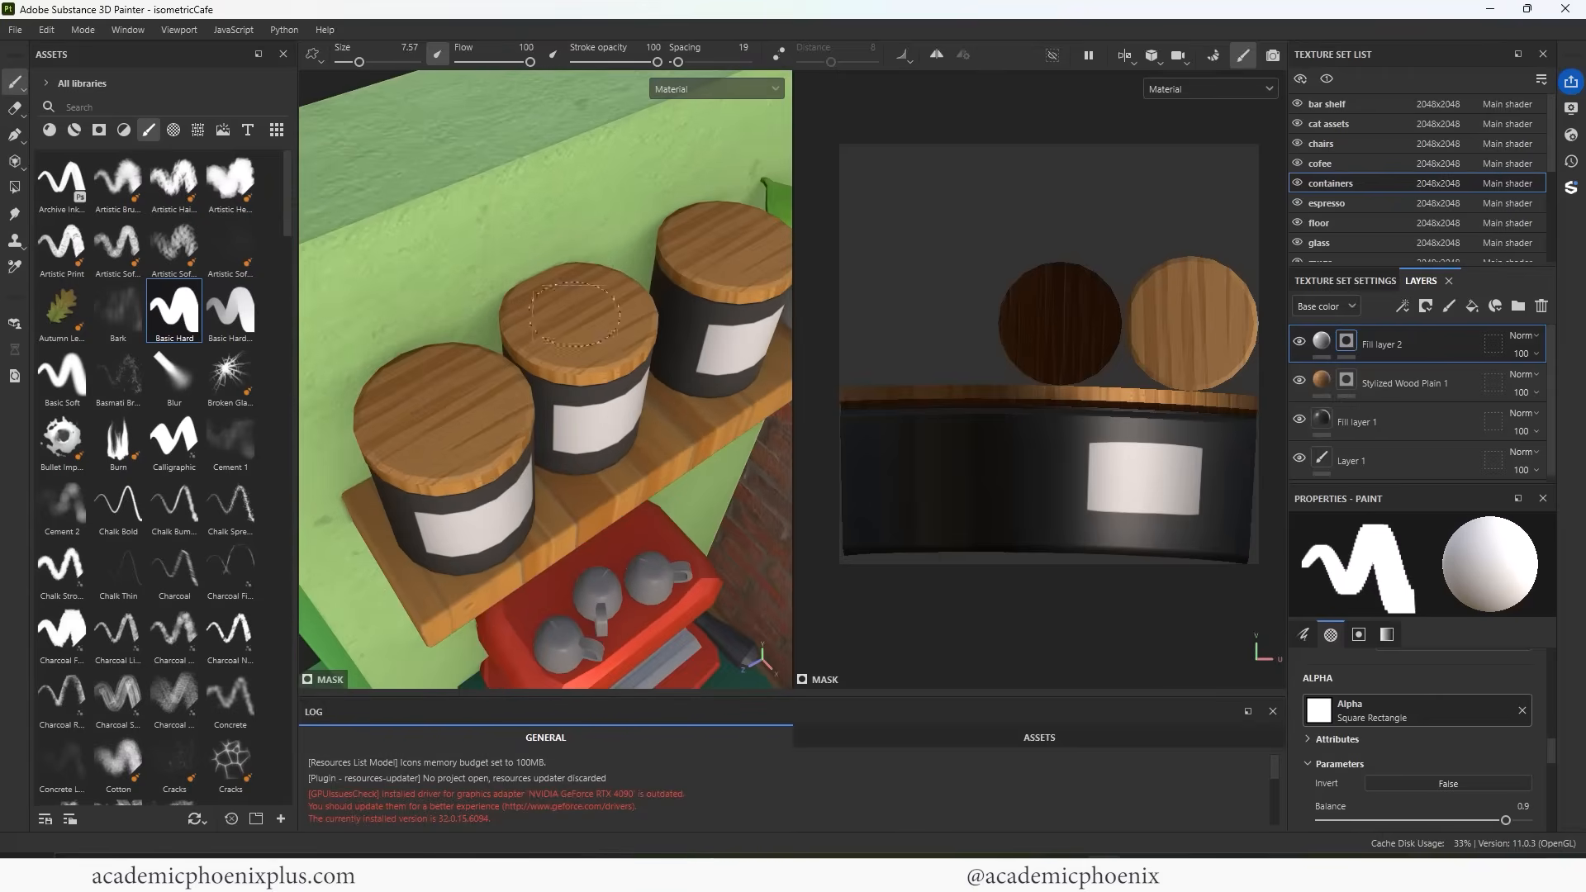
alt+right_drag(651, 380, 596, 385)
alt+drag(652, 429, 585, 348)
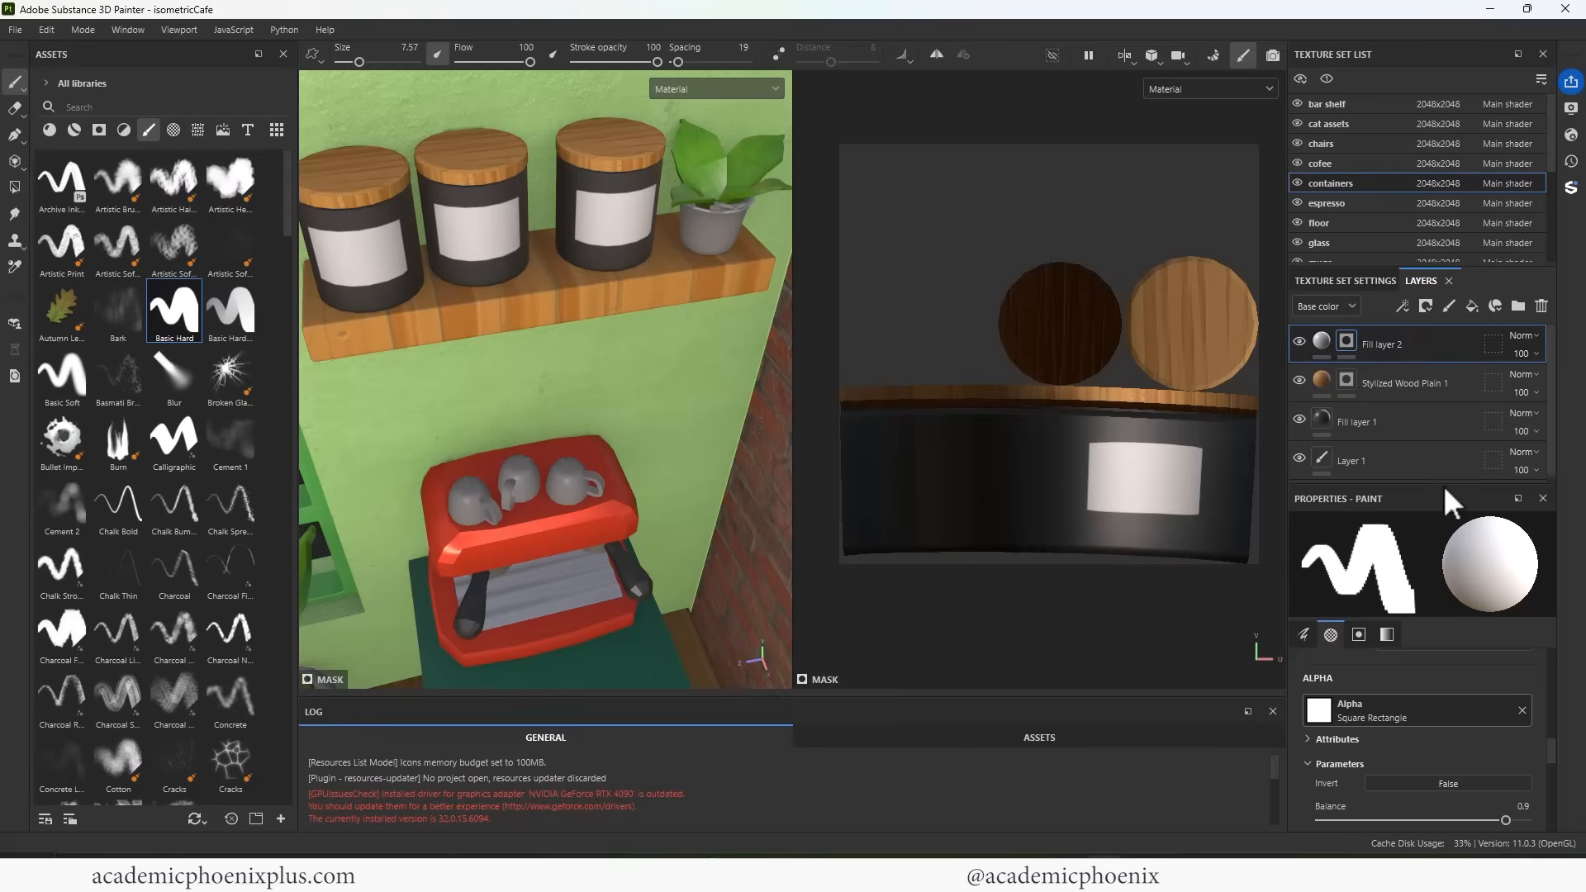
Add a color-only fill layer with a near-black base color above the label layer and give it a black mask
click(1471, 304)
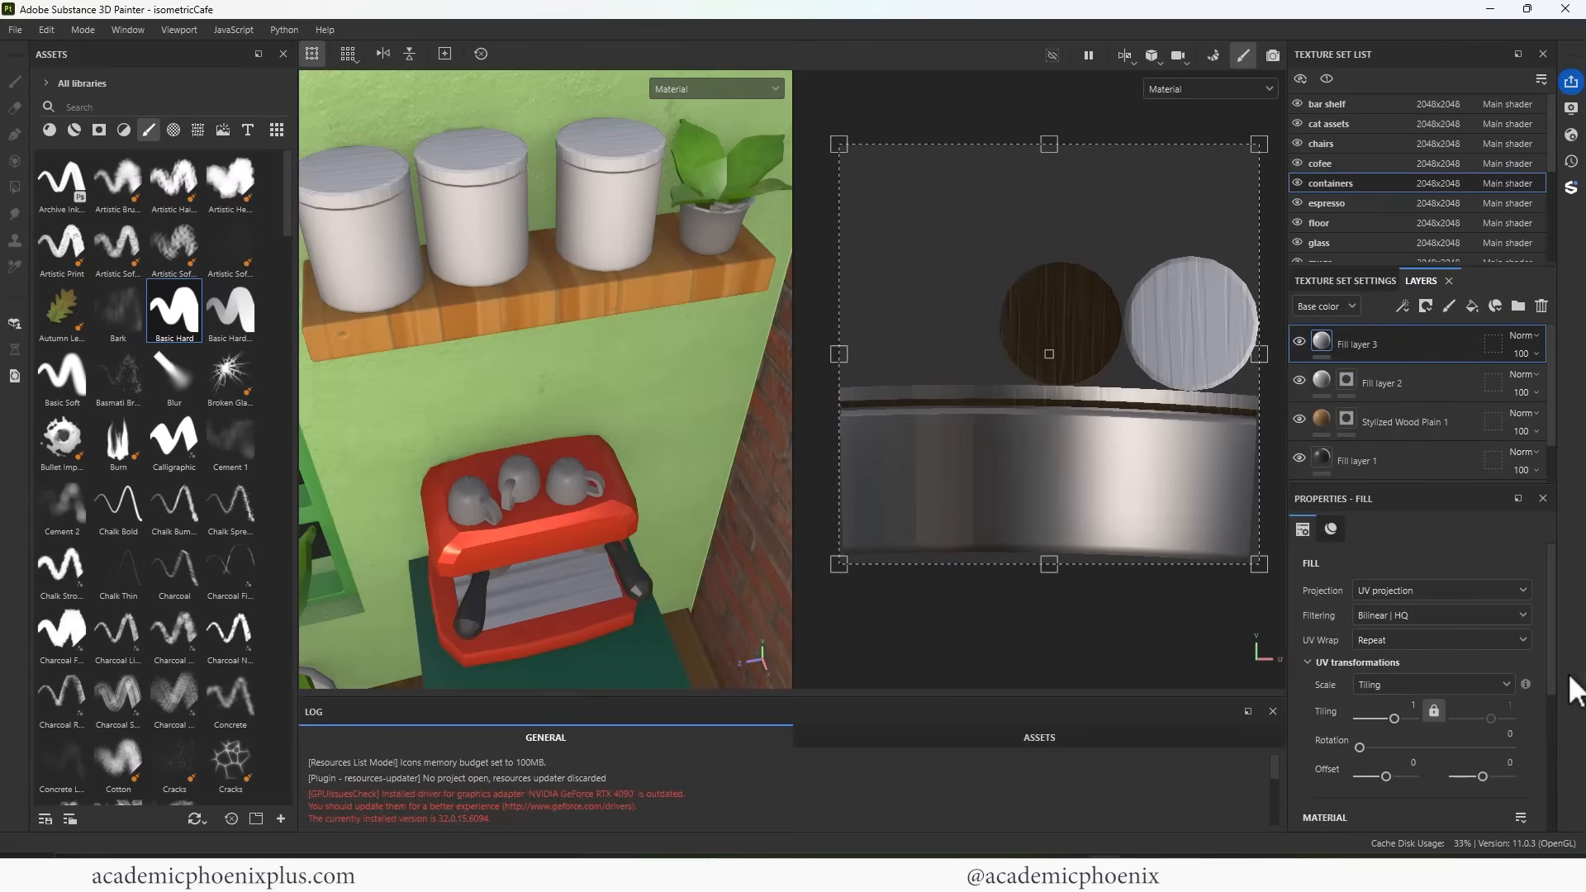
scroll(1551, 747, down, 3)
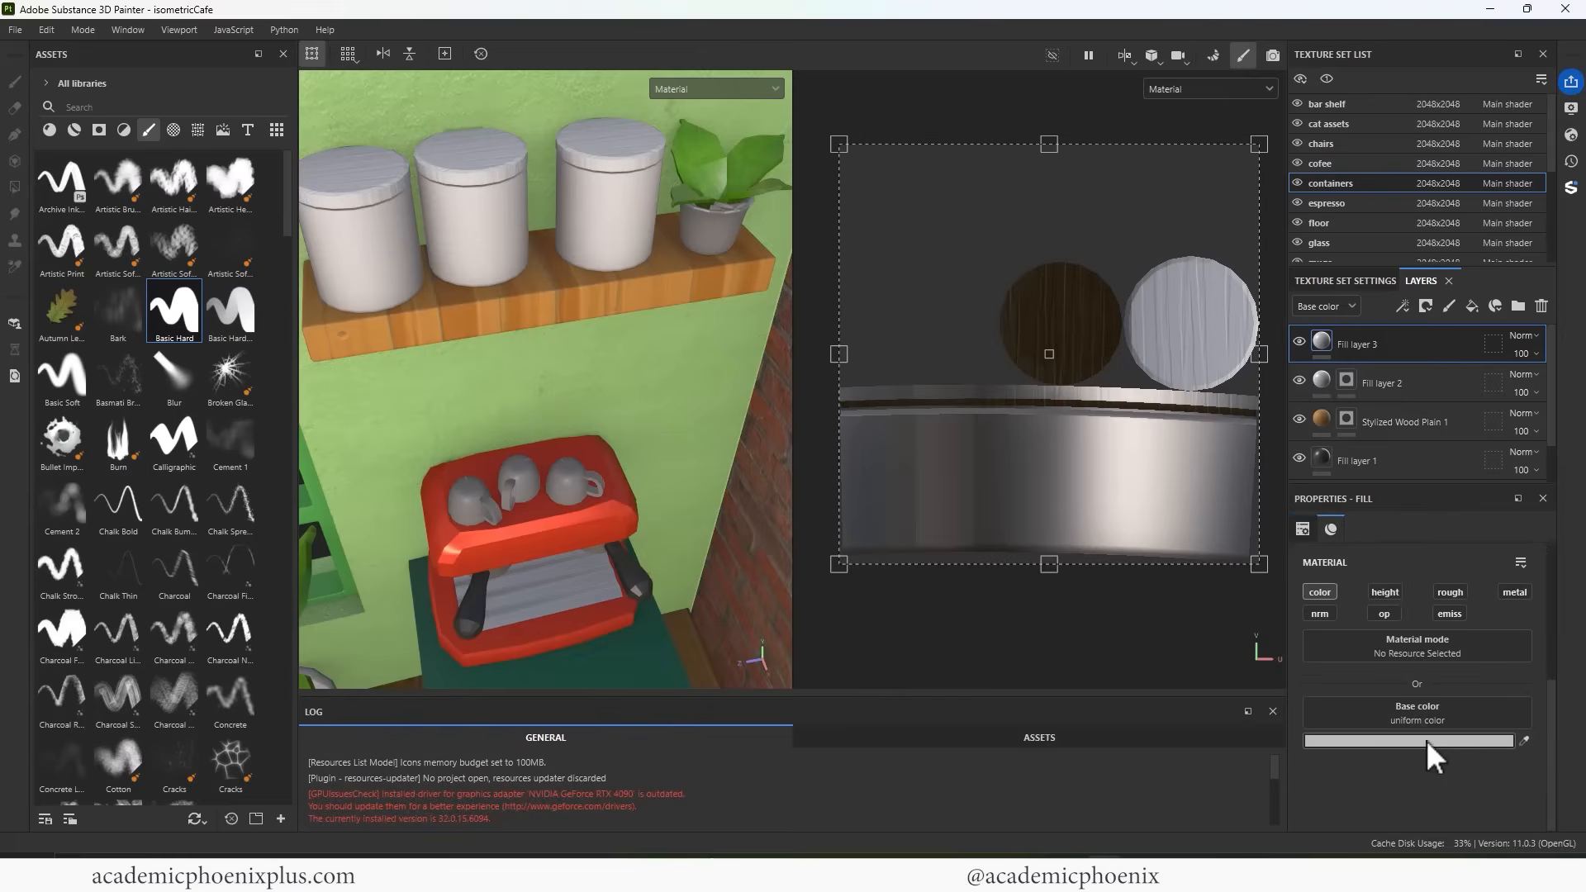
click(1416, 740)
drag(1296, 698, 1193, 730)
click(1416, 534)
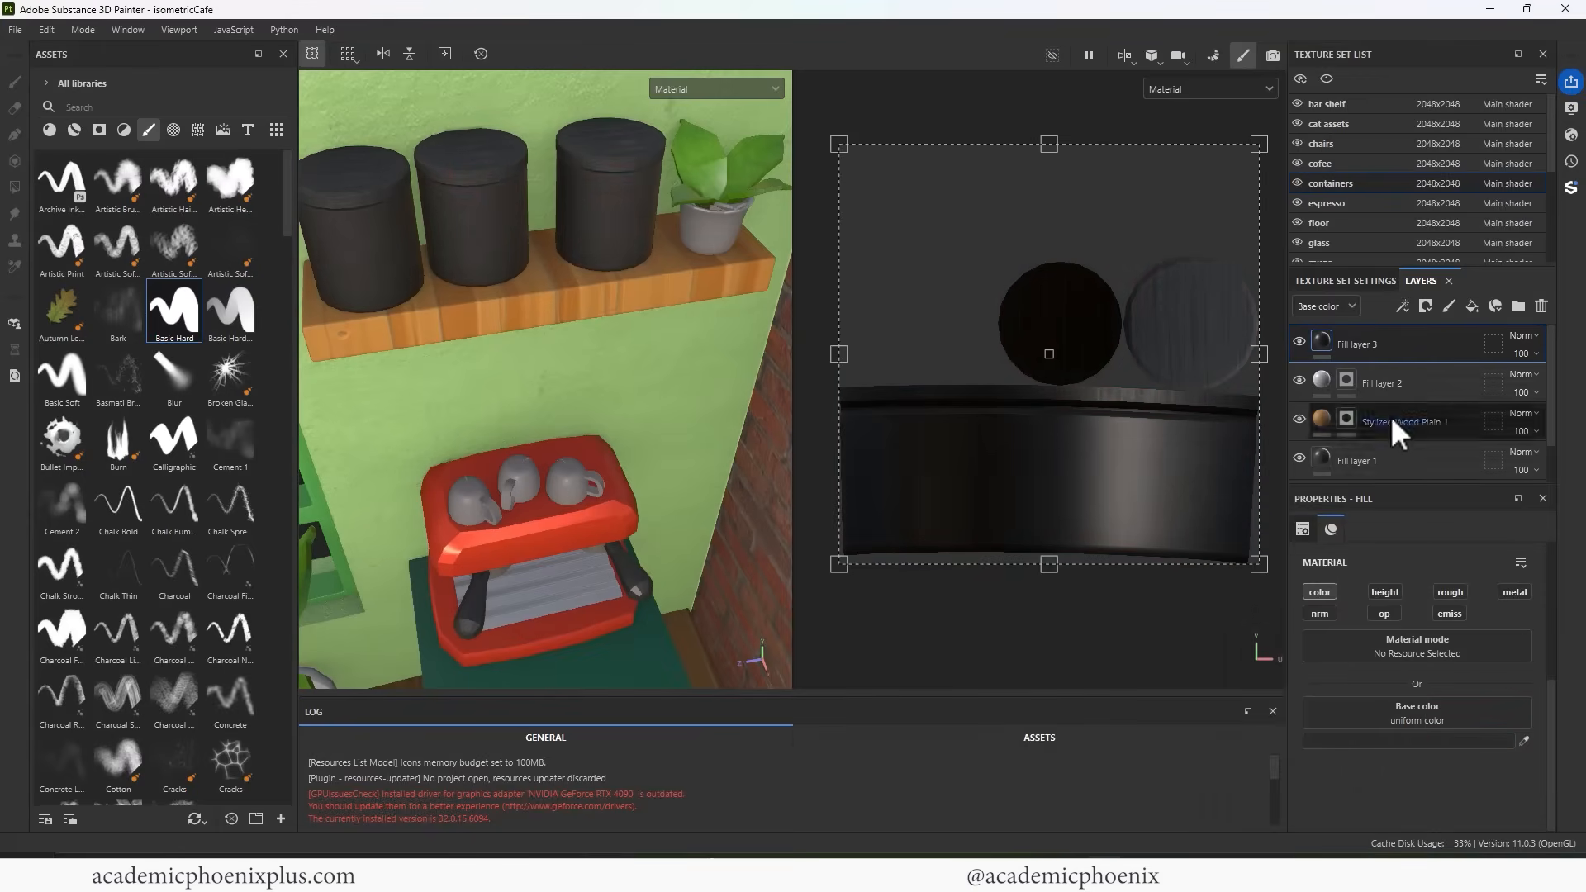
right_click(1329, 336)
click(1374, 369)
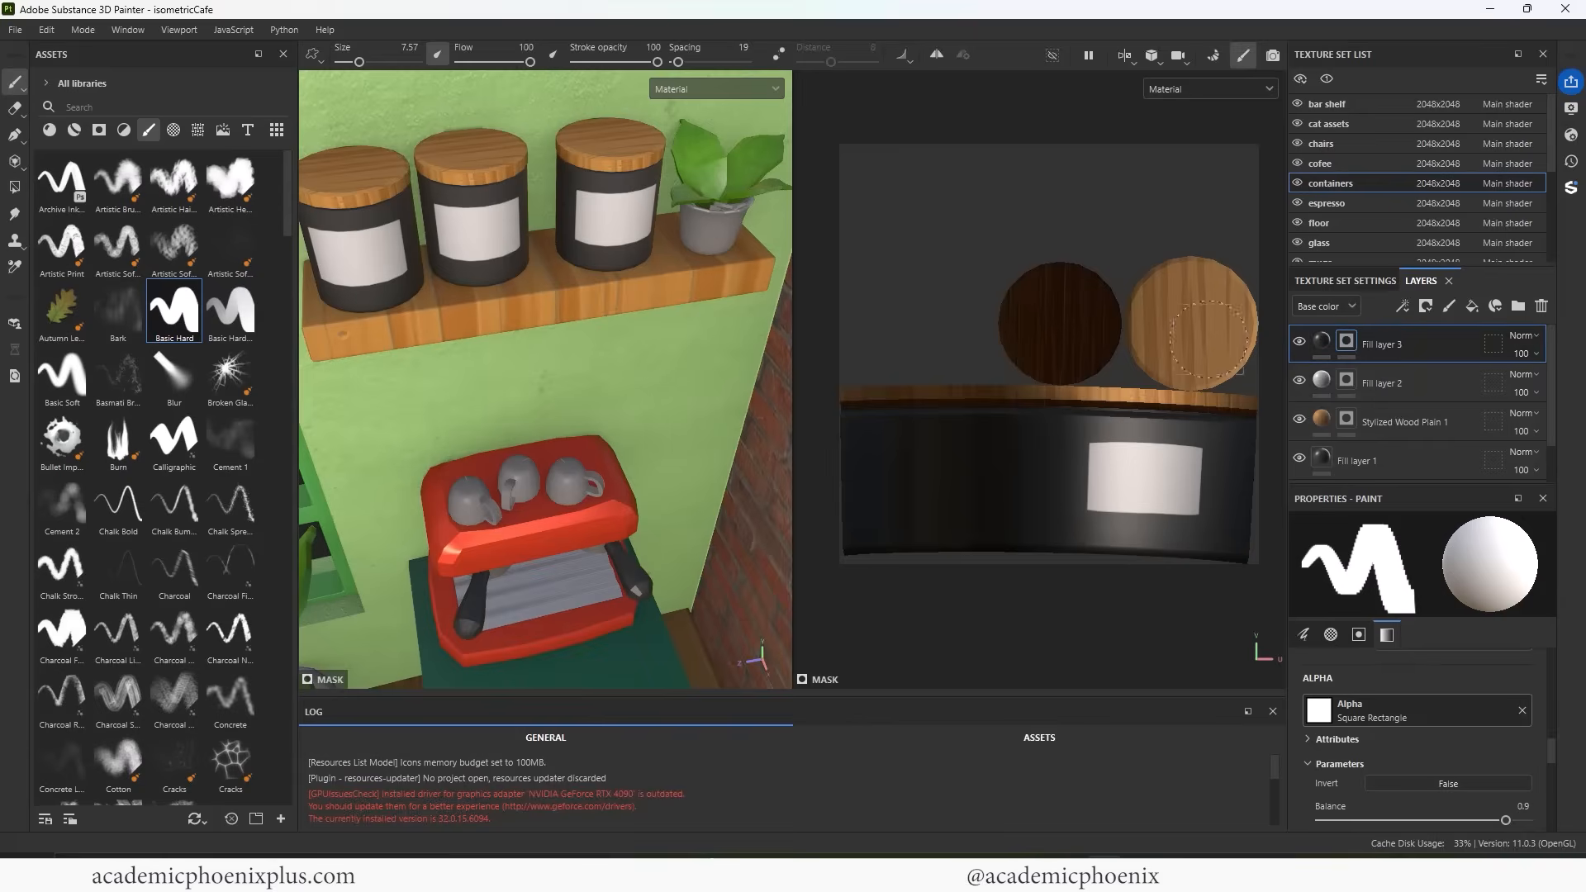
Set the mask brush to Basic Hard with the Brush Script MT Italic font and the text "Cat Cafe Coffee"
click(180, 314)
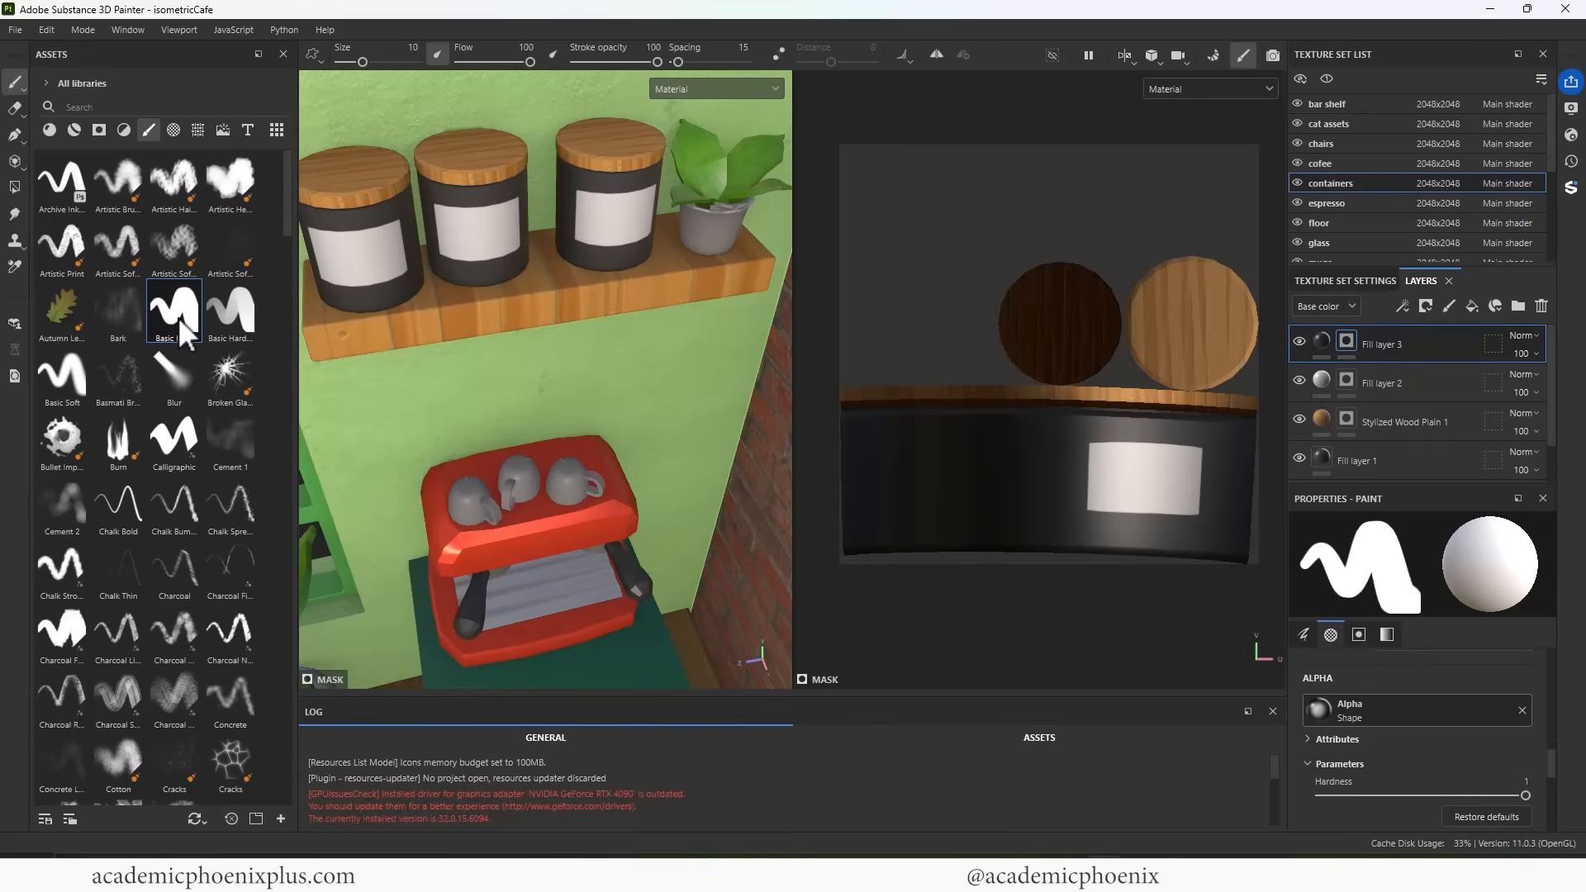
click(248, 130)
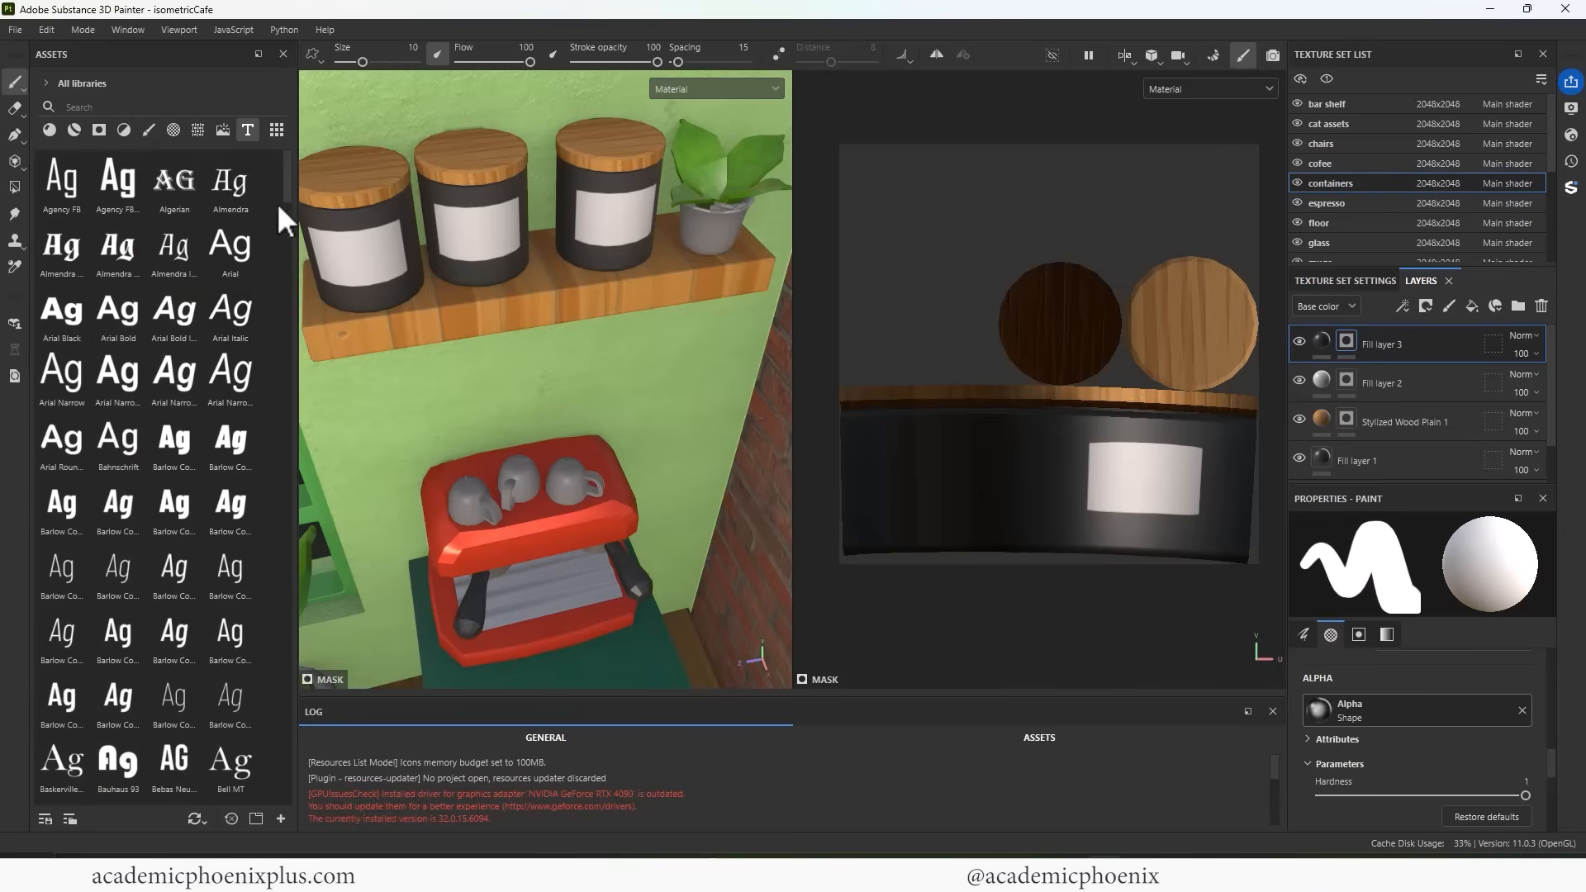
drag(283, 186, 273, 278)
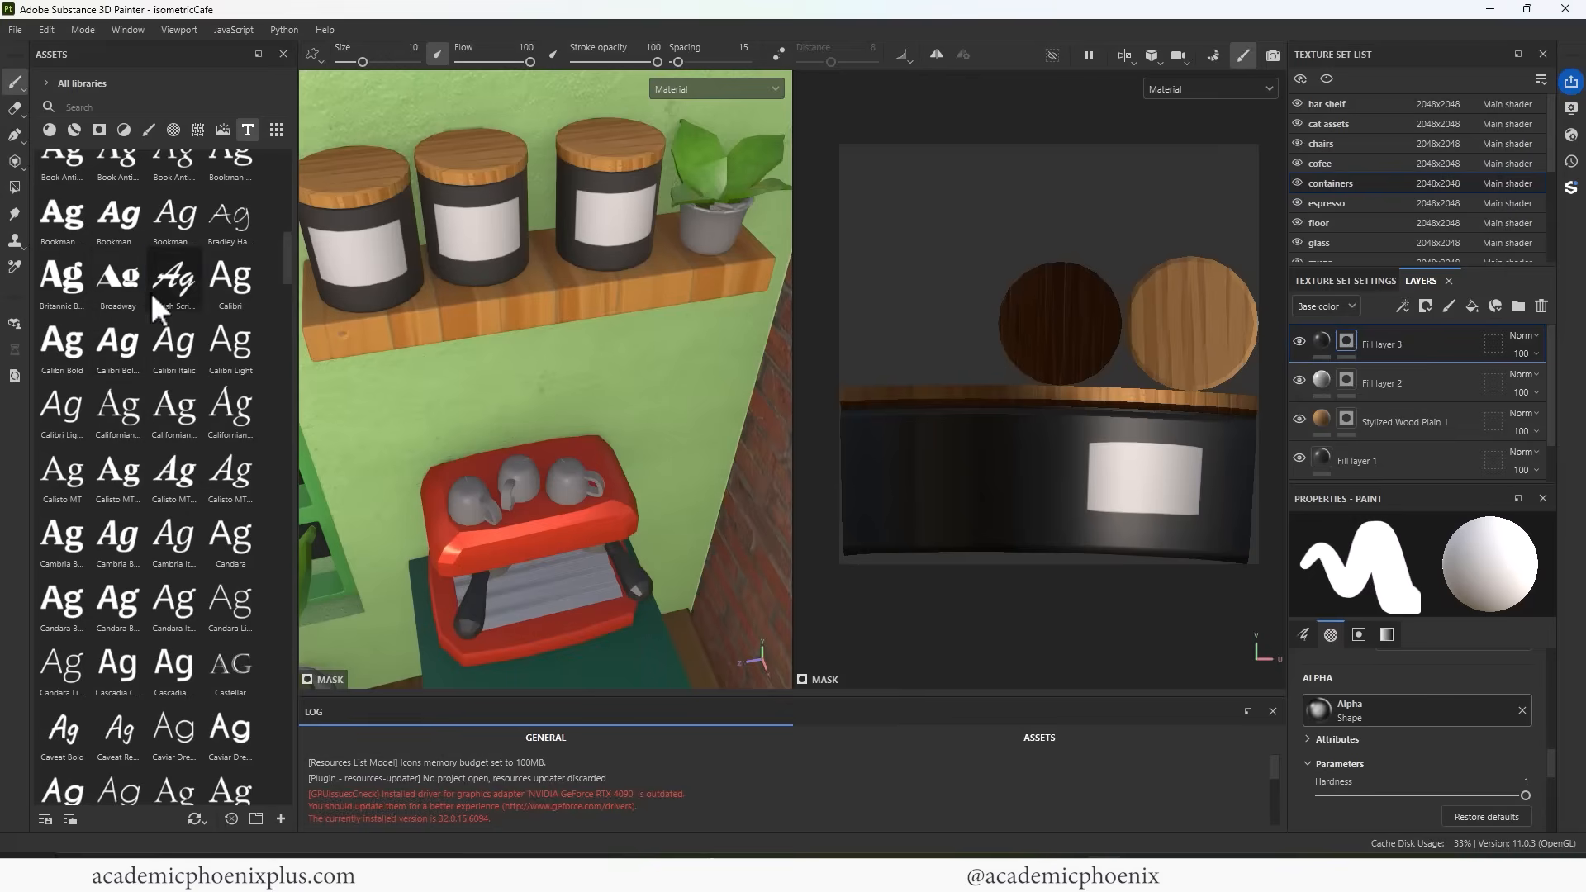
click(177, 281)
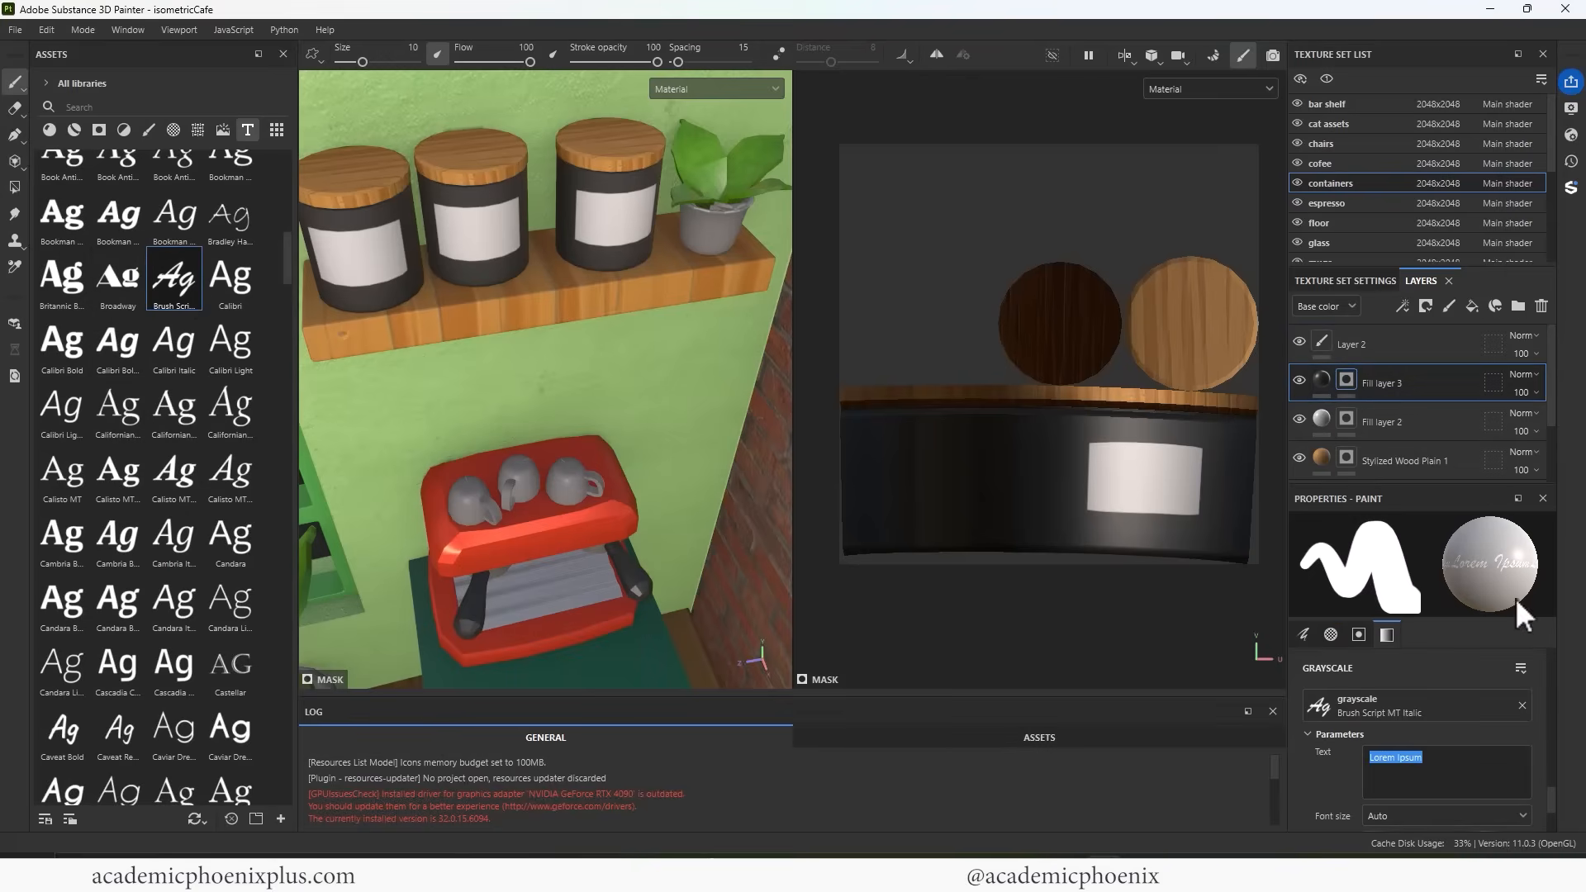
text(Cat C)
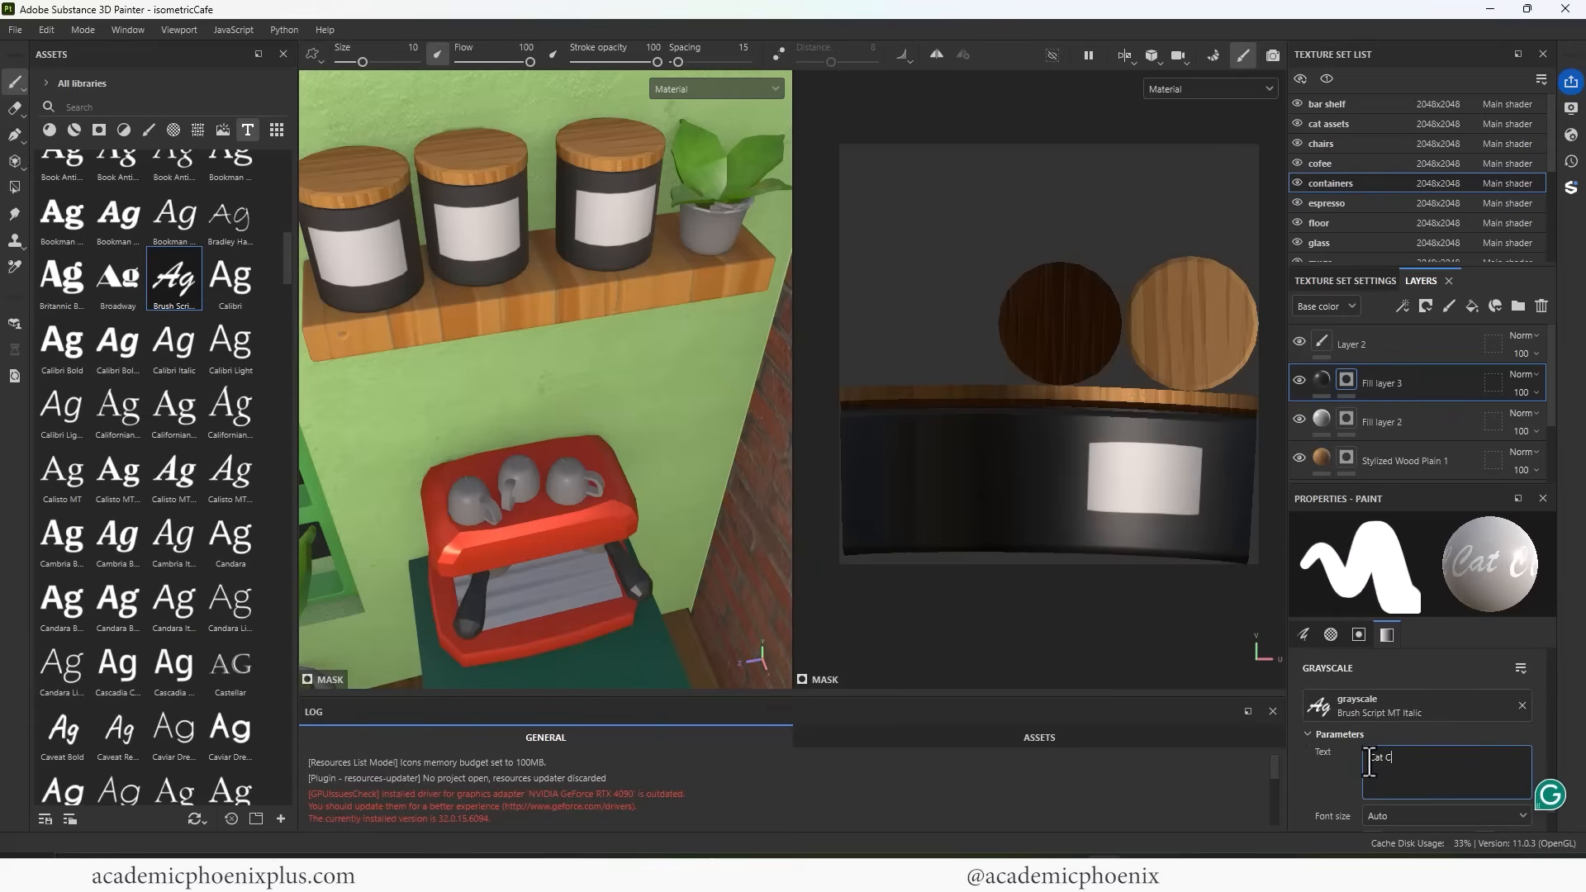
text(afe Coffee)
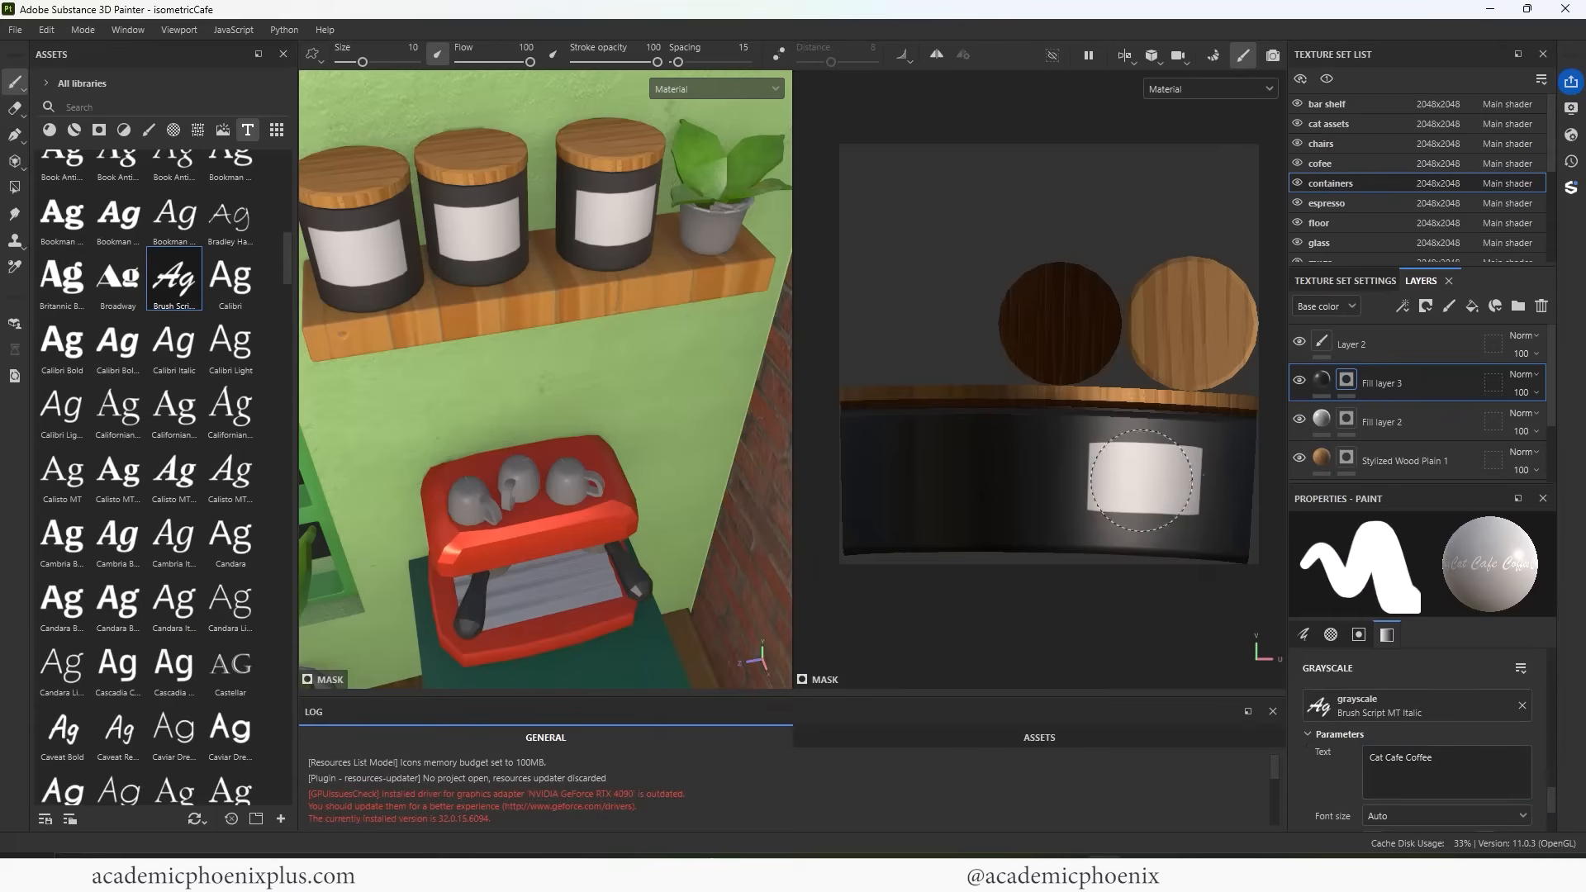
Try stamping the one-line text onto the label in the UV layout, and undo the stamp
scroll(1515, 785, down, 2)
drag(1494, 756, 1507, 762)
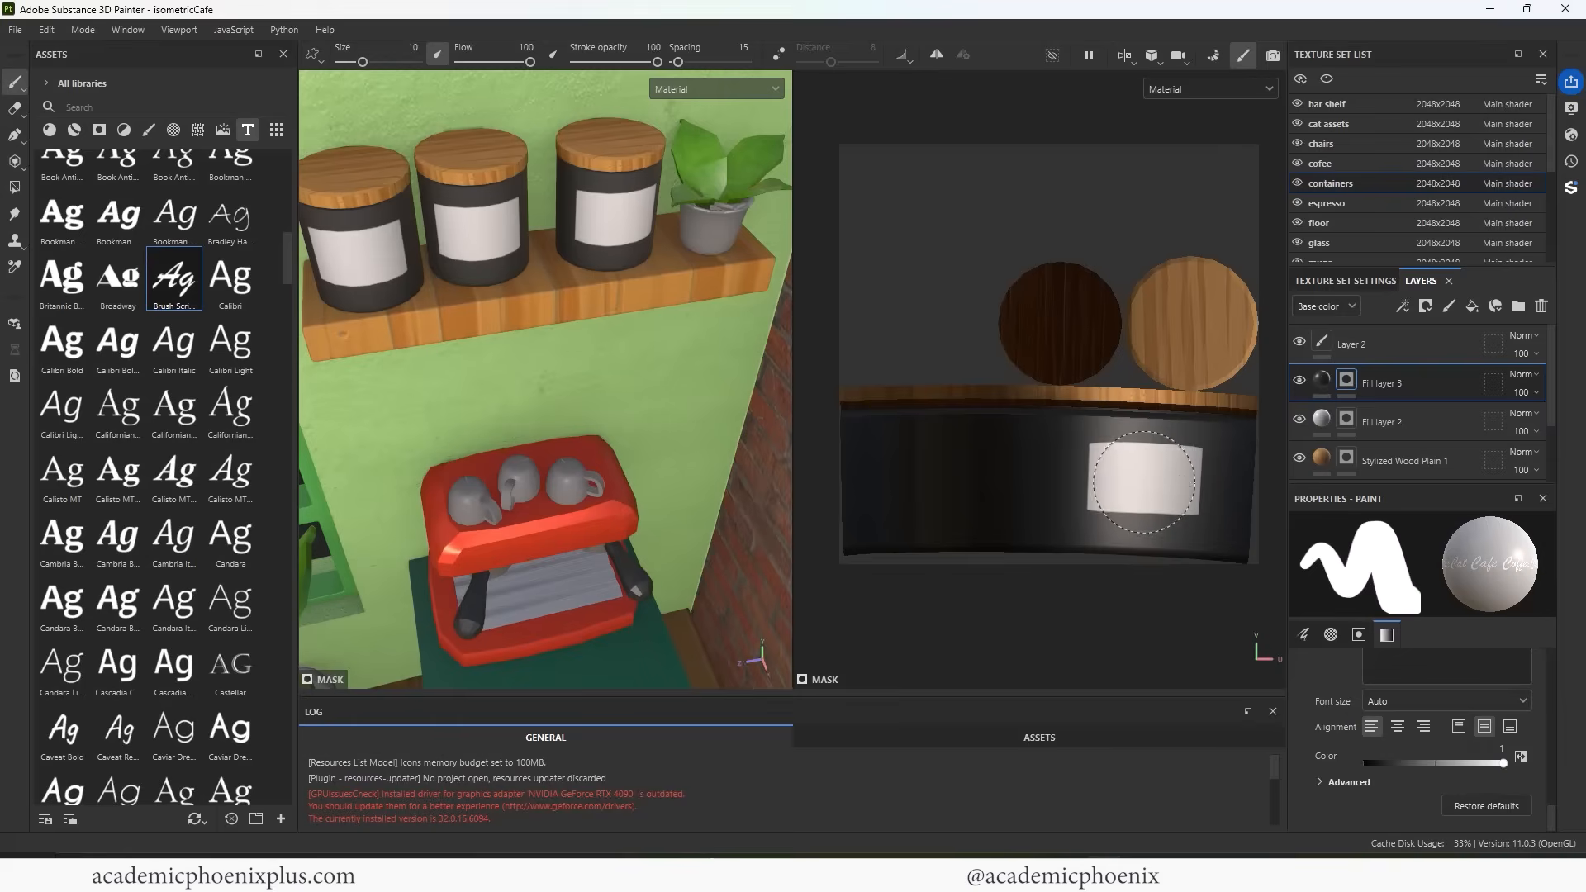
click(1142, 480)
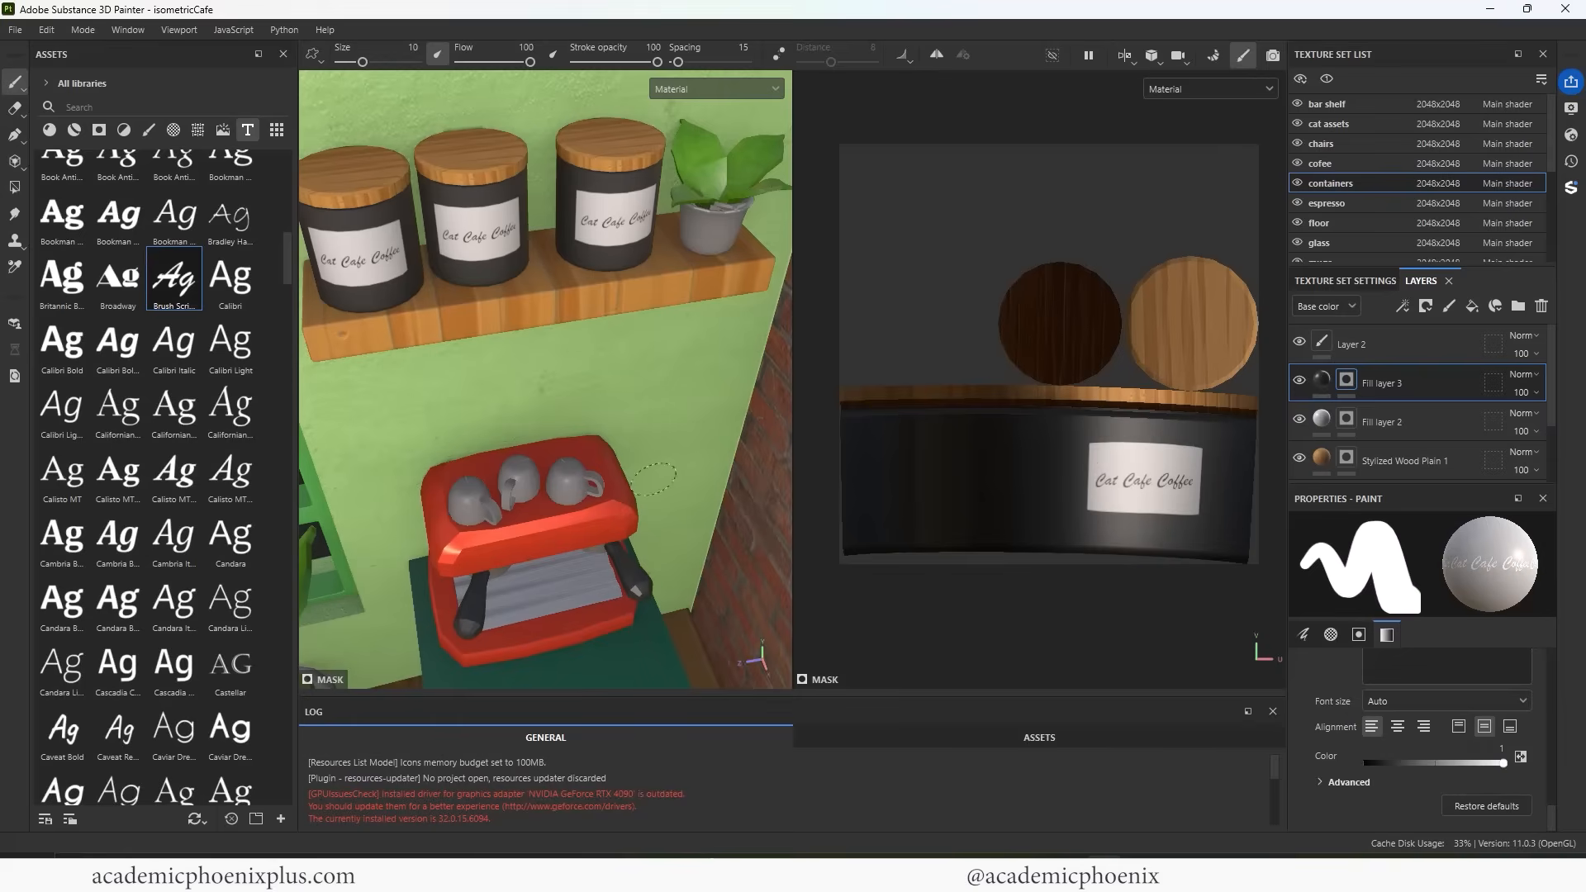
alt+middle_drag(470, 263, 542, 305)
alt+drag(542, 305, 543, 355)
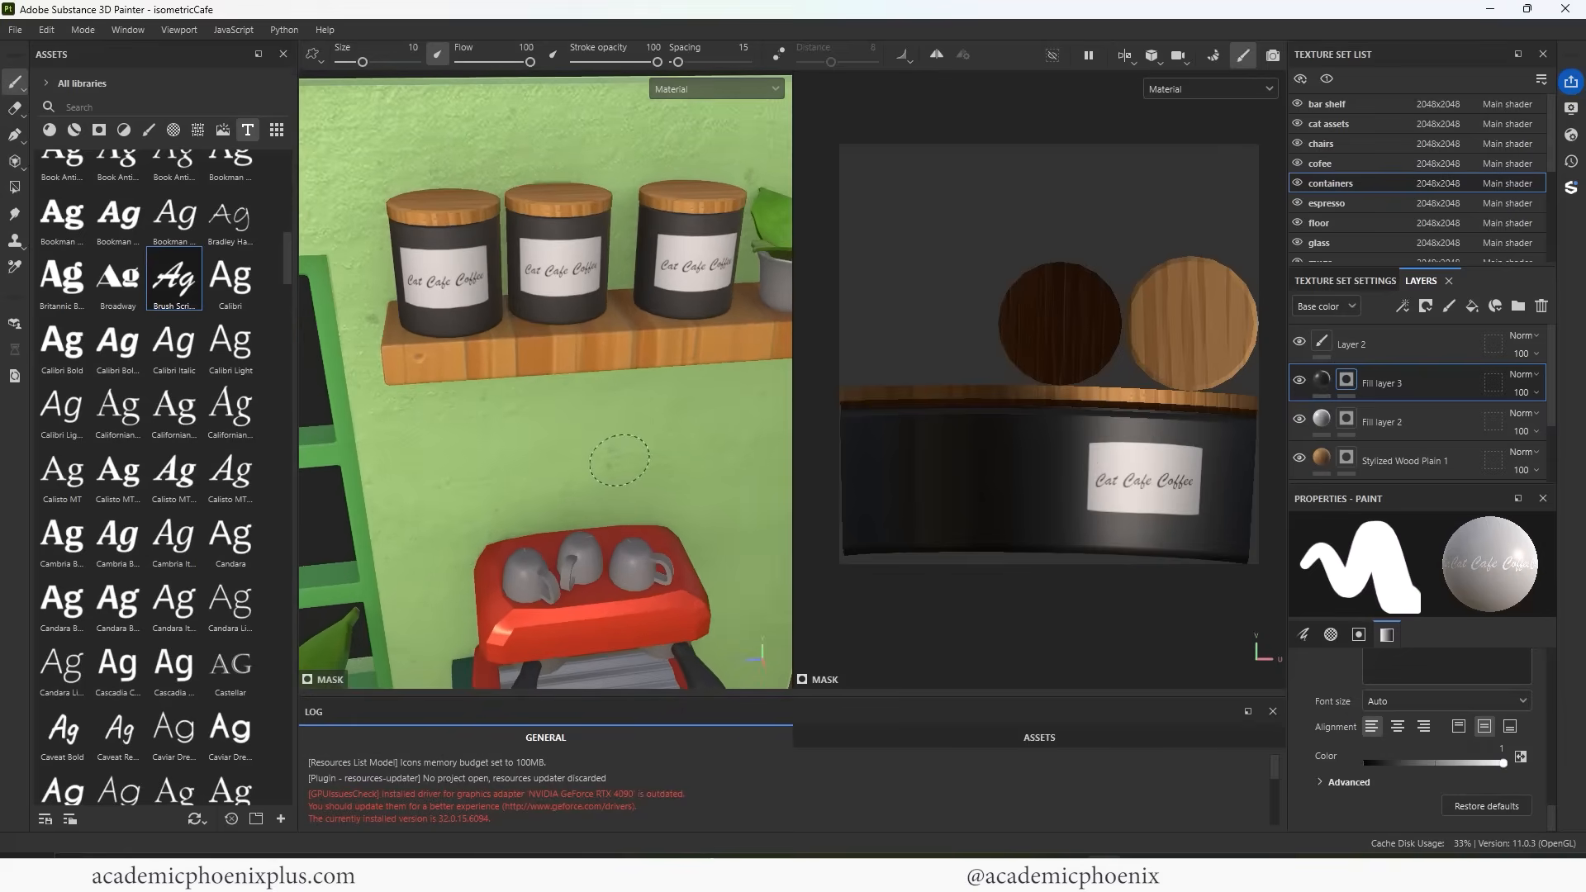
key(ctrl+z)
Split the brush text into two lines, "Cat Cafe" and "Coffee", and center its horizontal alignment
scroll(1554, 813, up, 3)
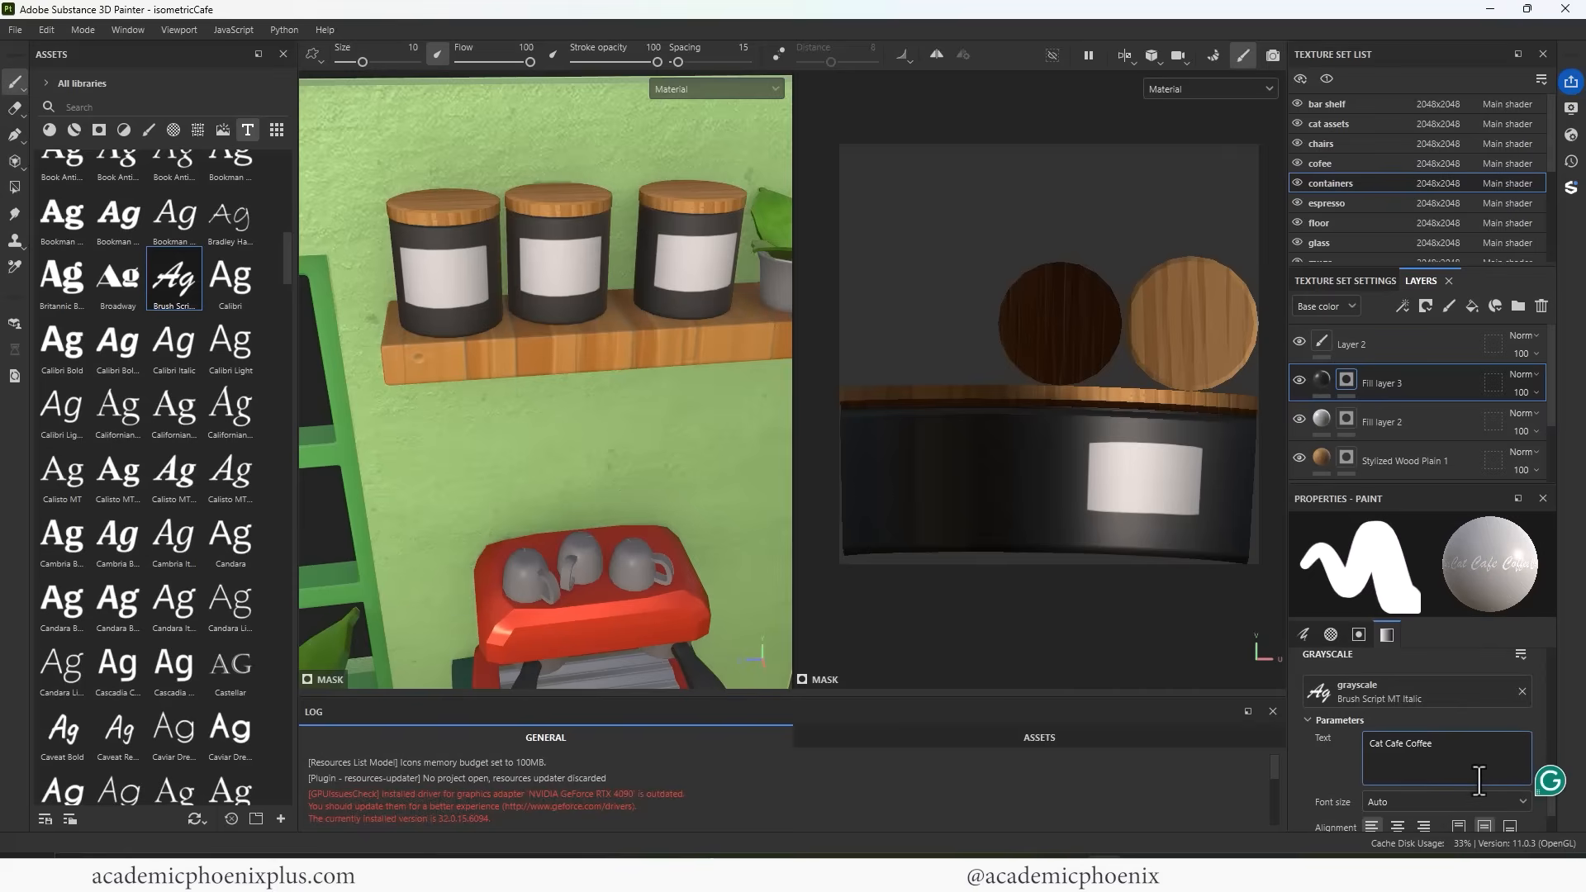
key(Return)
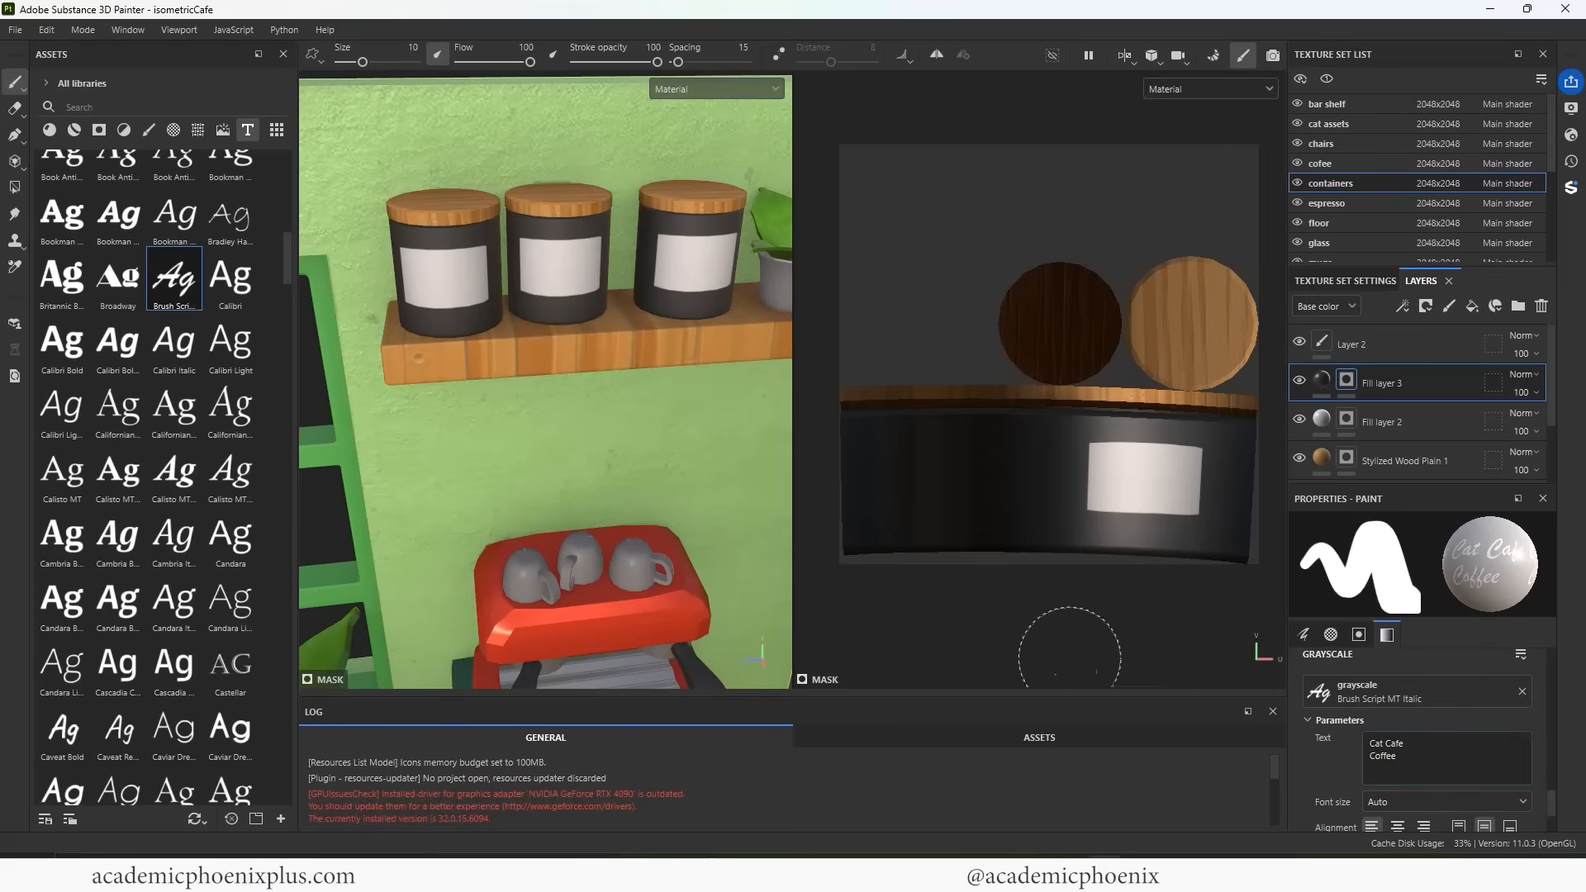
click(1397, 825)
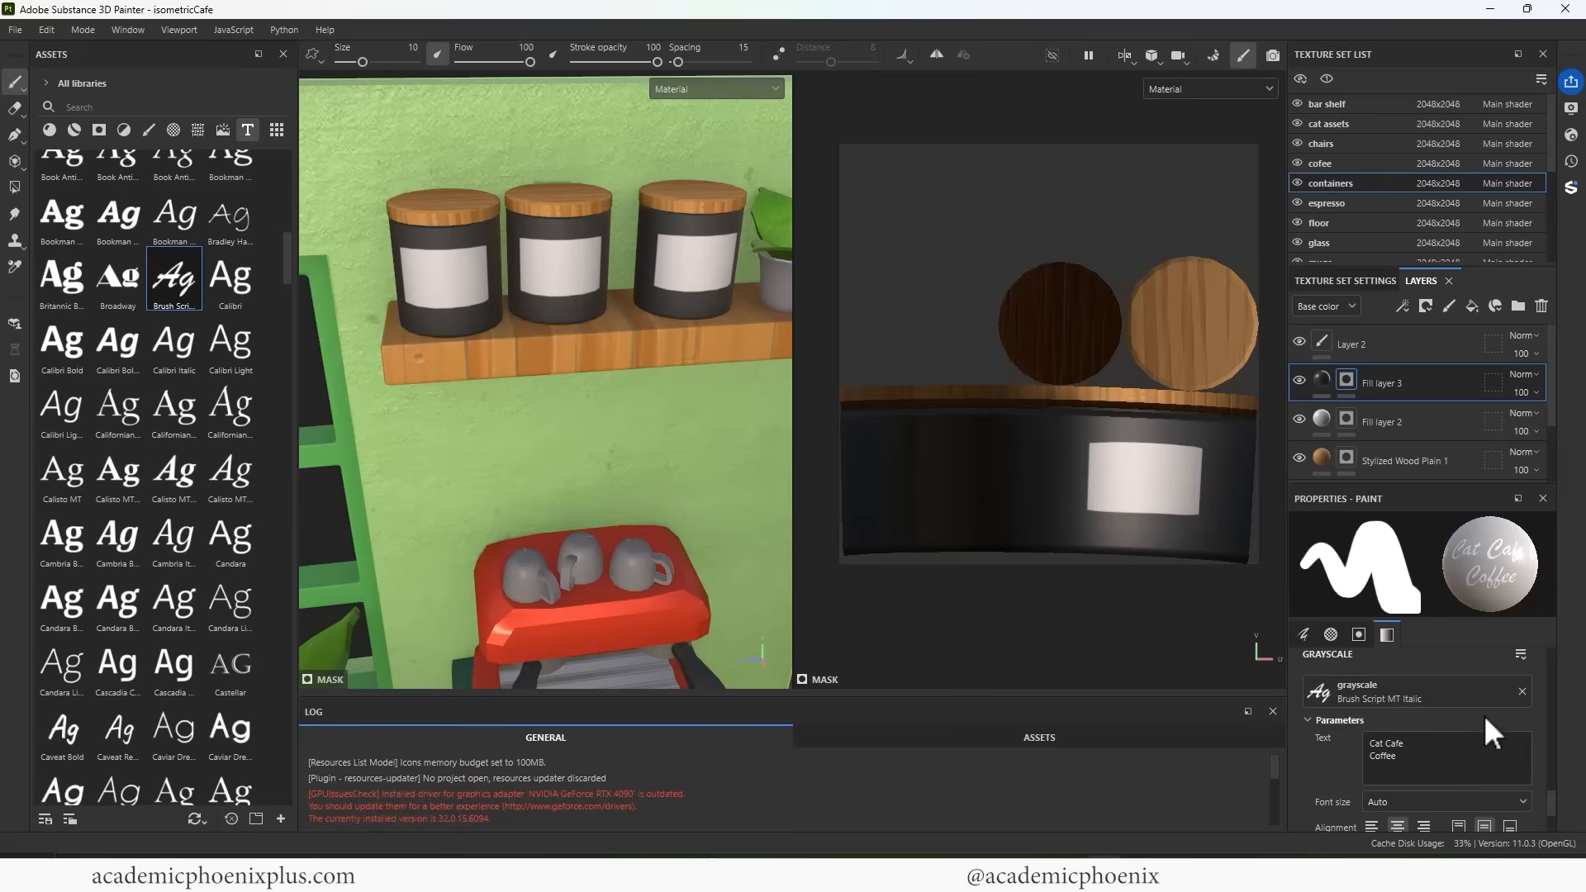
scroll(1549, 804, down, 3)
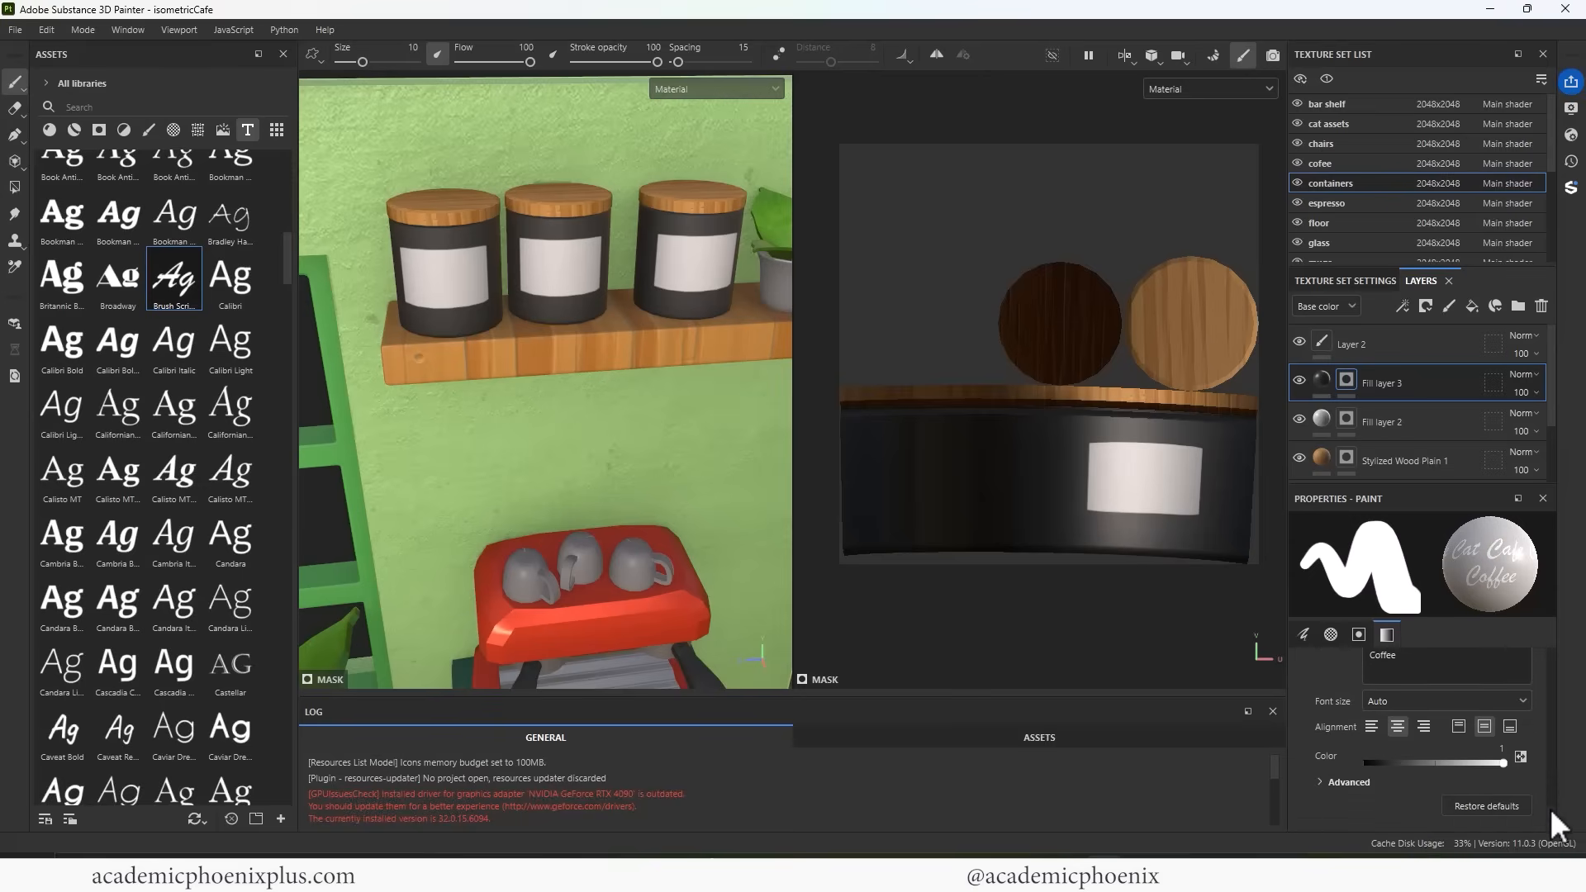
Enlarge the brush to 11.3, stamp the two-line text centered on the label, and check the containers
mouse_move(1145, 492)
ctrl+right_down()
mouse_move(1173, 490)
mouse_move(1128, 479)
ctrl+right_up()
click(1147, 479)
key(ctrl+z)
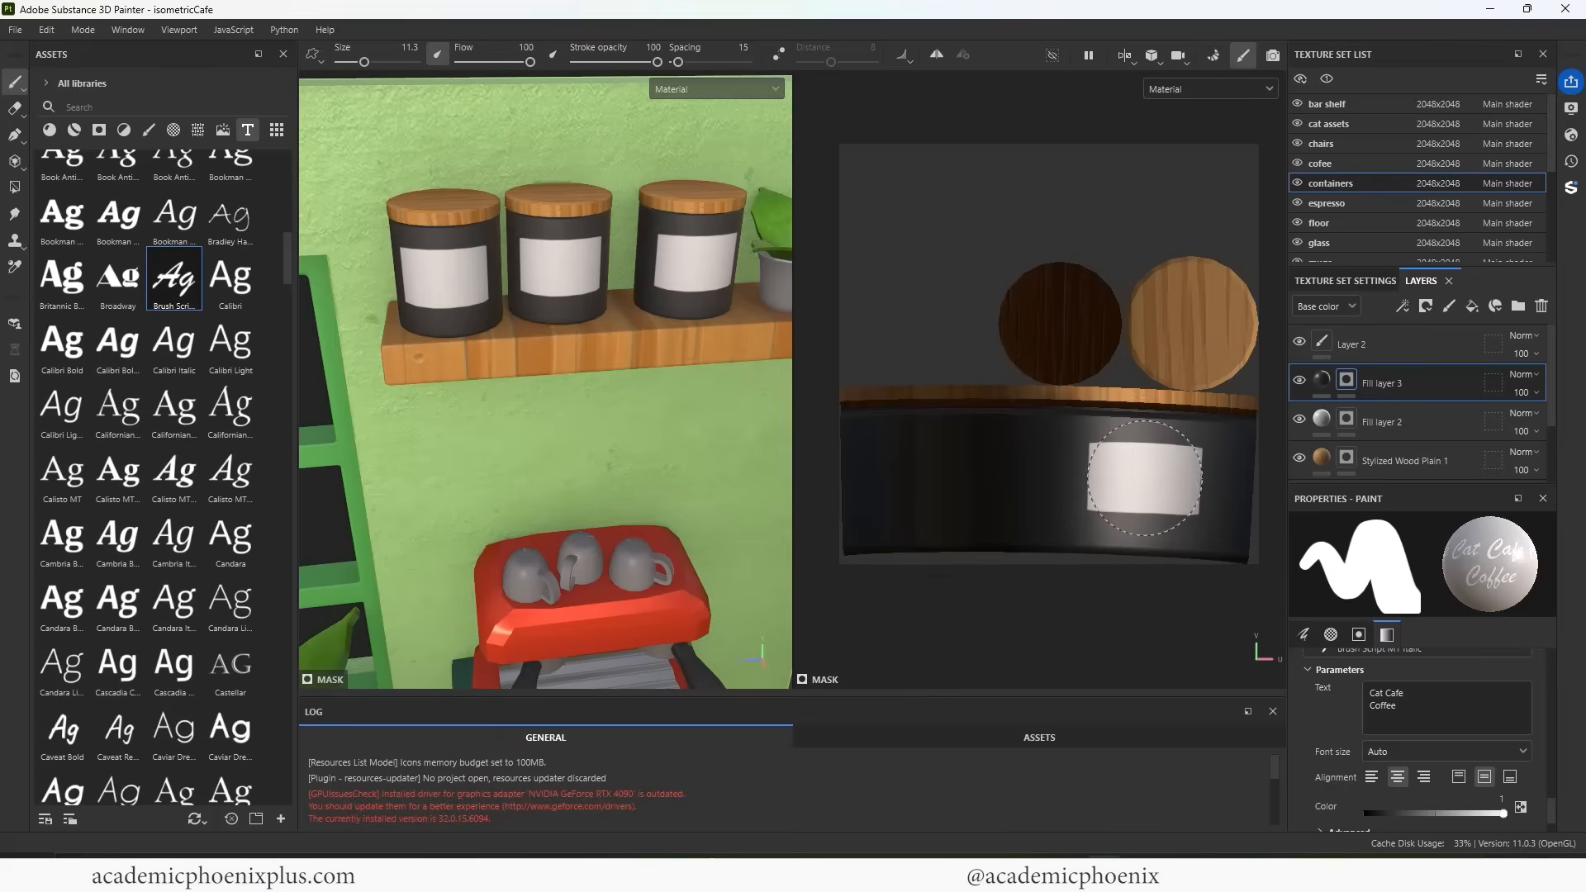
click(1144, 482)
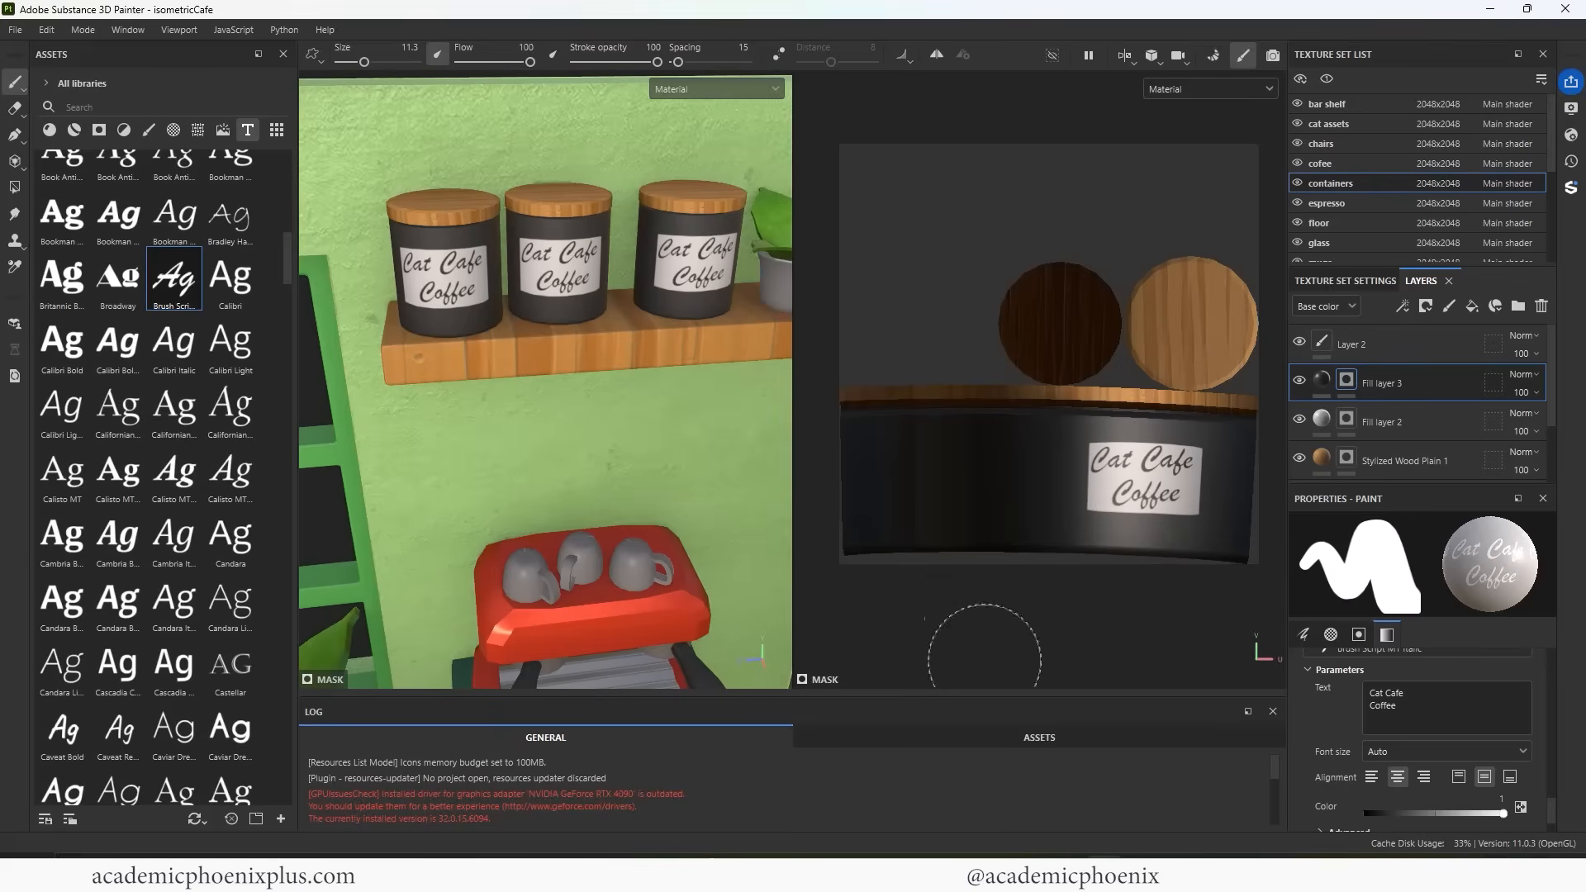
alt+right_drag(652, 410, 585, 401)
alt+middle_drag(584, 401, 555, 462)
alt+drag(555, 463, 602, 409)
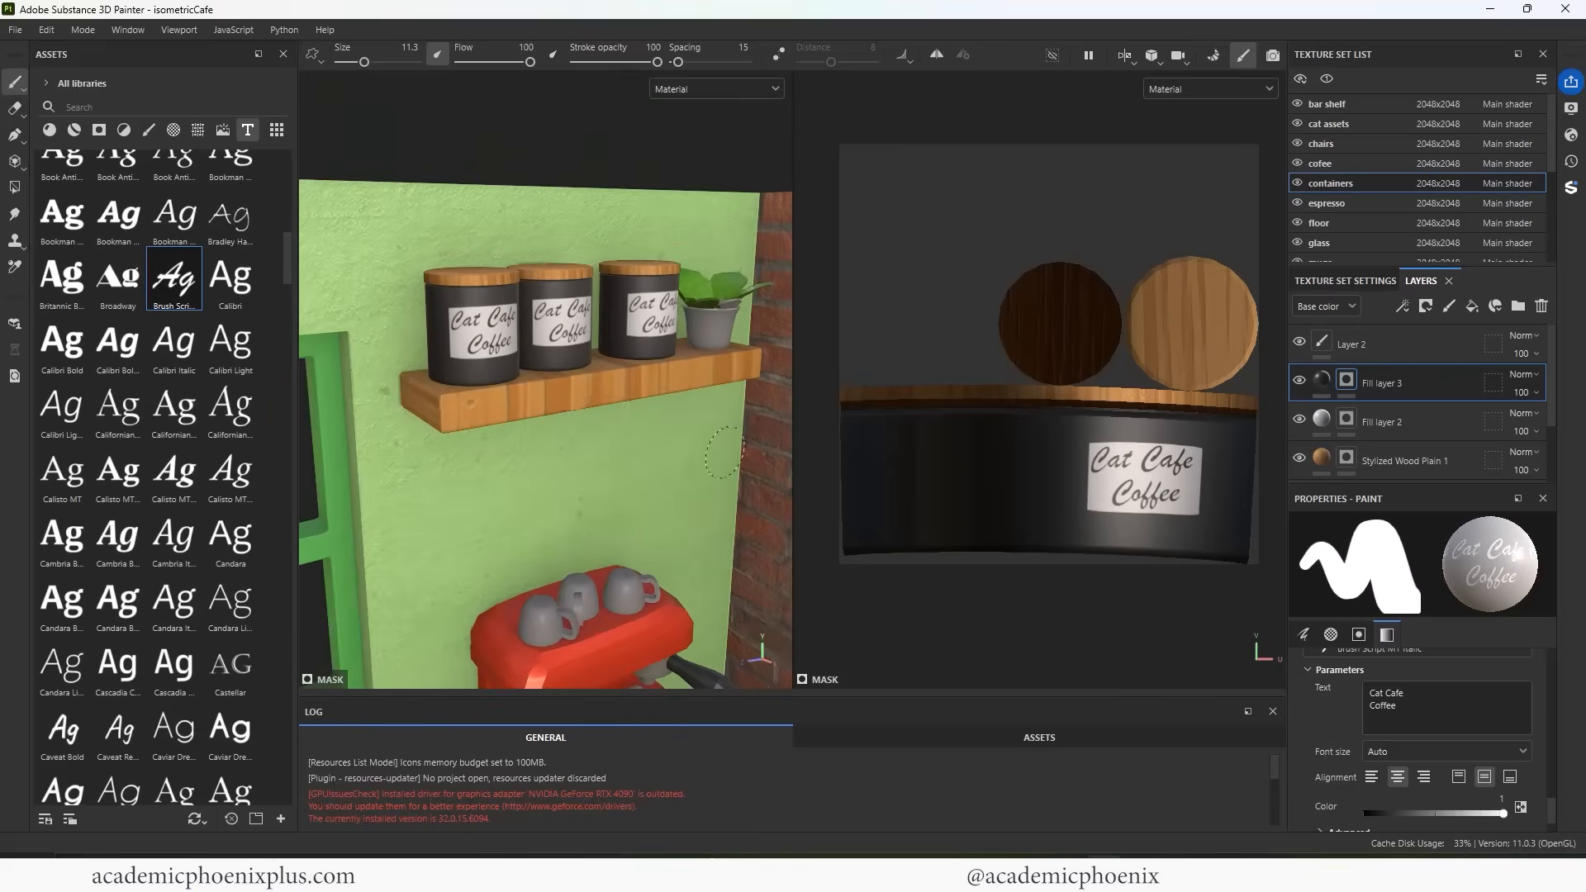
alt+right_drag(602, 410, 405, 355)
alt+middle_drag(405, 355, 448, 351)
alt+right_drag(448, 351, 1065, 484)
alt+middle_drag(403, 136, 496, 393)
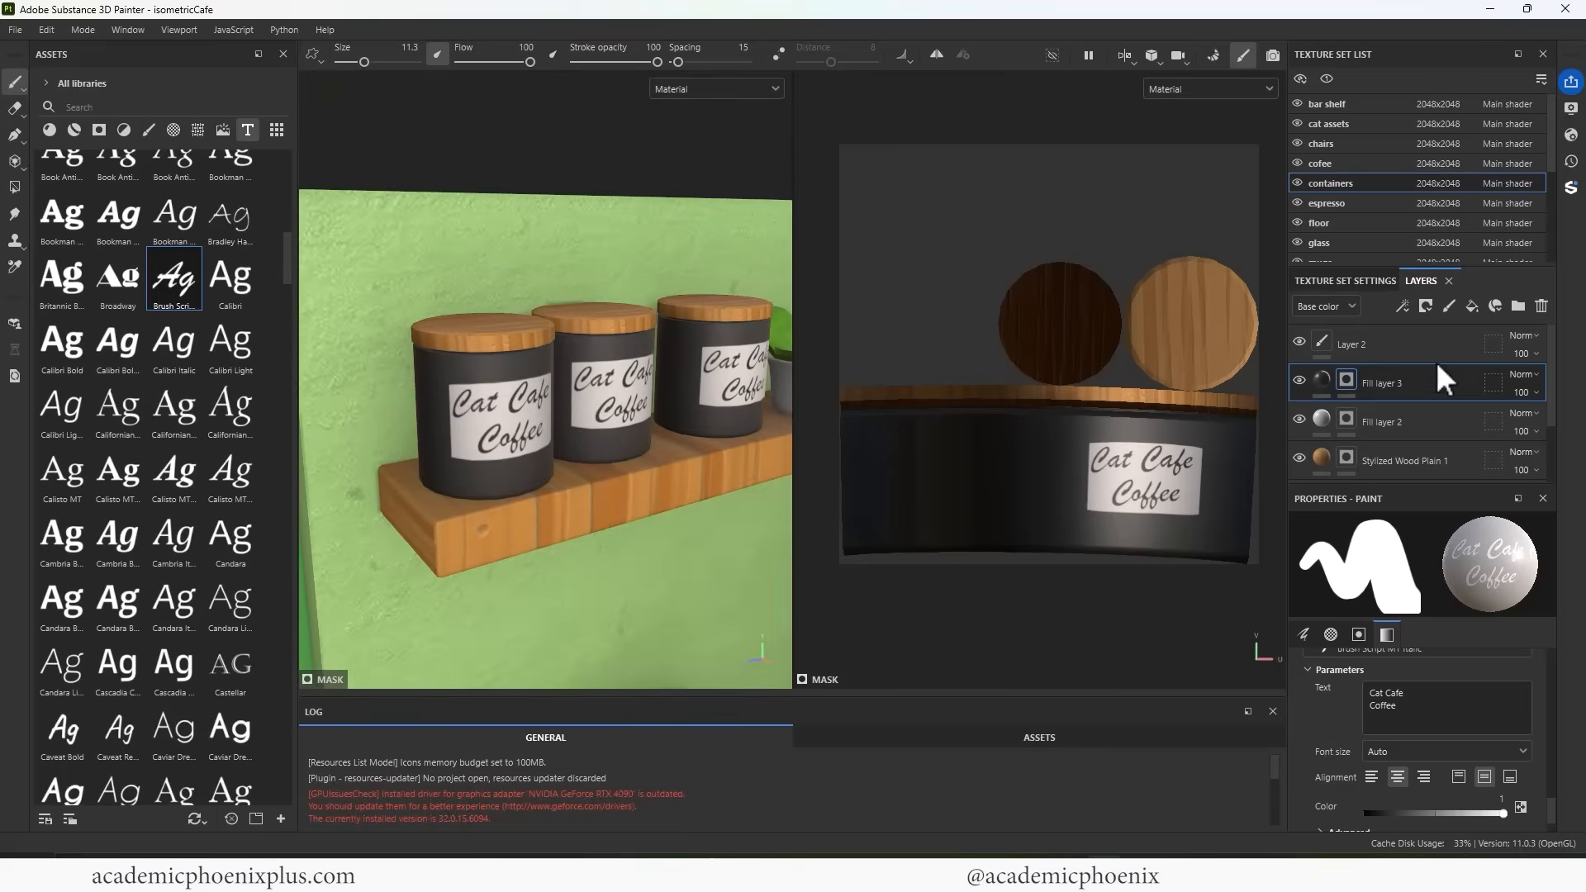
Enable the height channel on the white label's fill layer and set its height to 1
click(1323, 419)
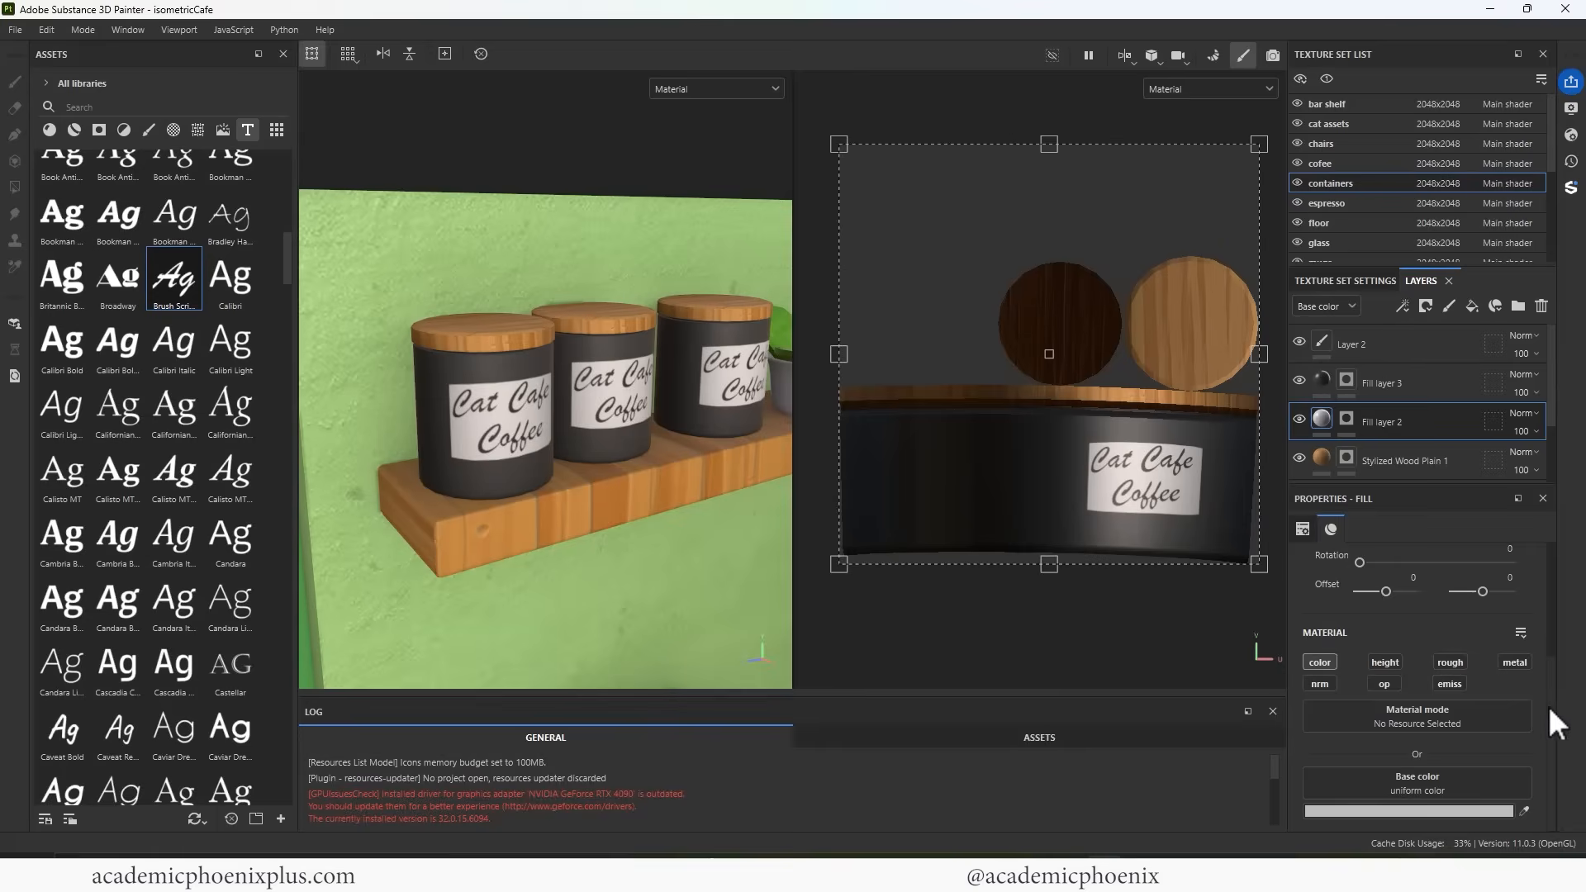
drag(1553, 700, 1552, 743)
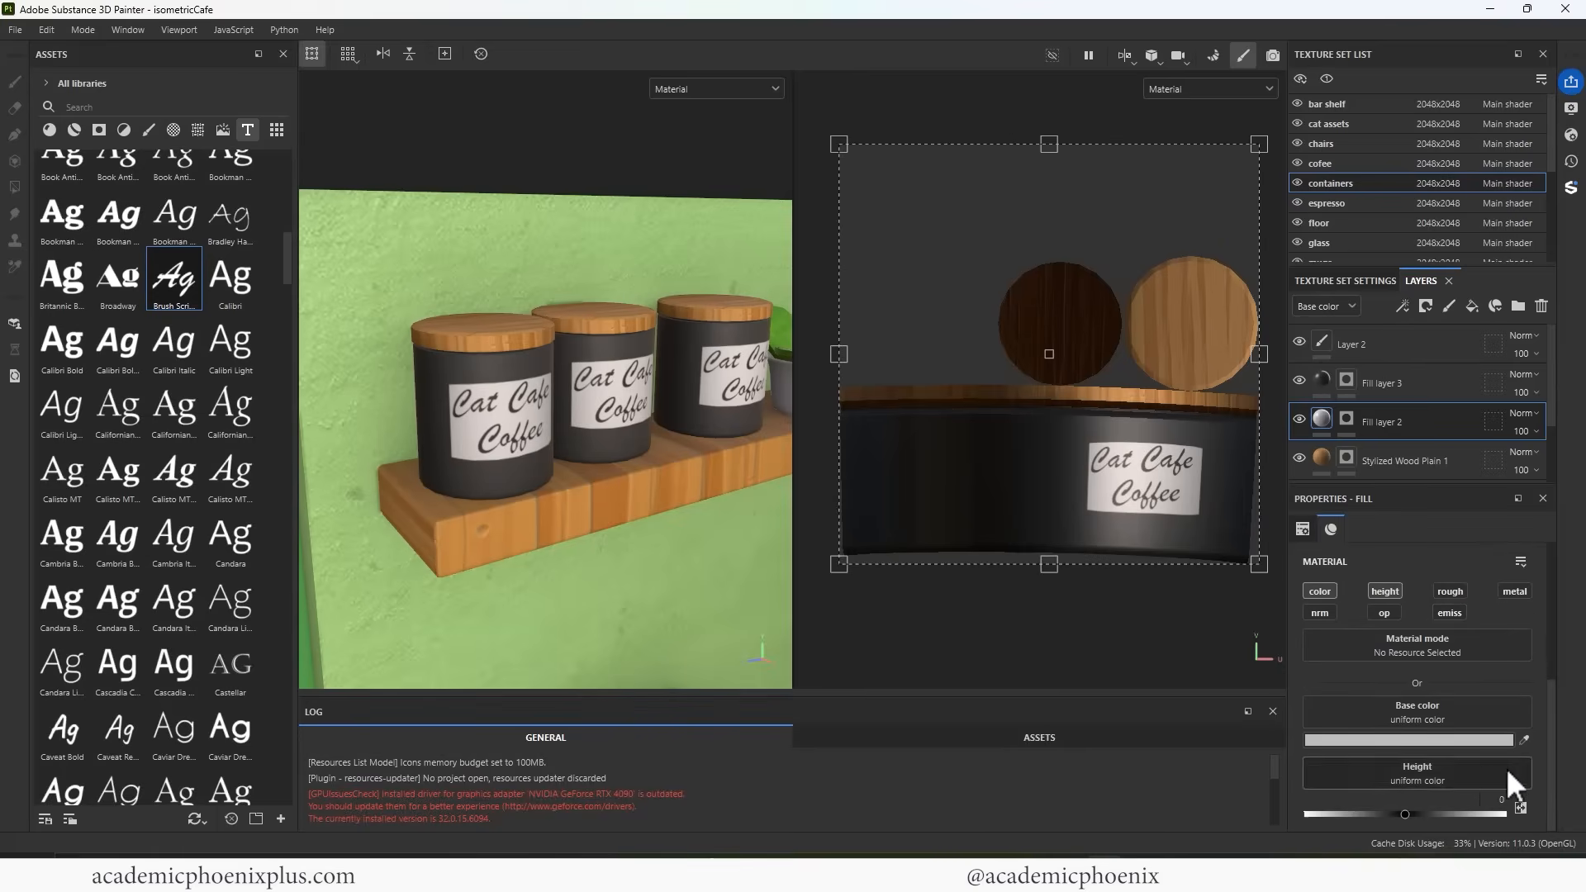
drag(1406, 813, 1449, 812)
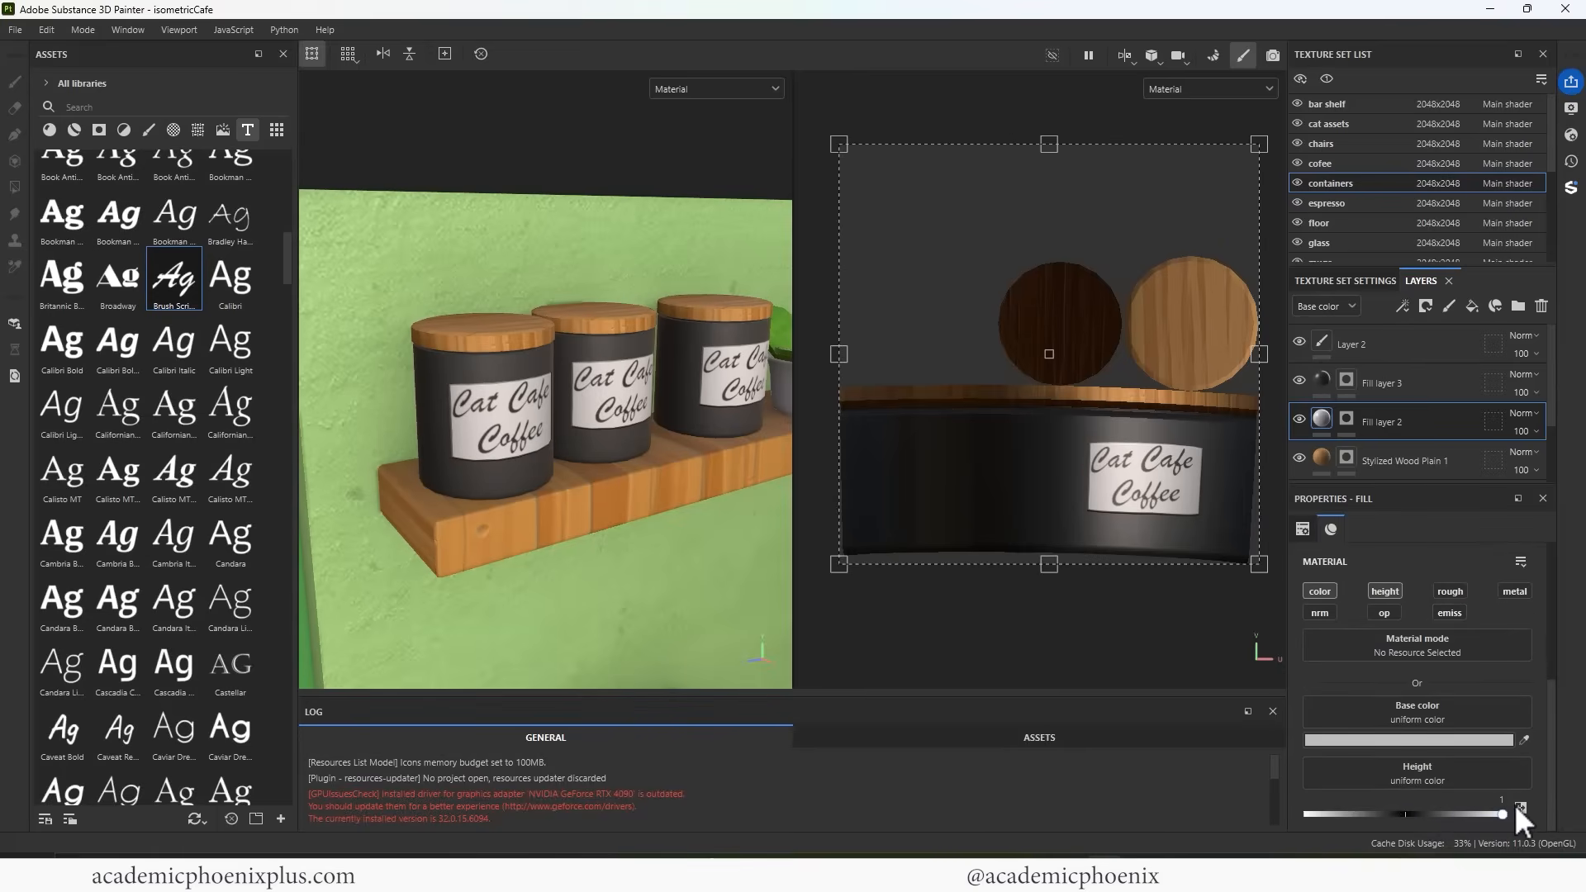
alt+drag(562, 534, 590, 422)
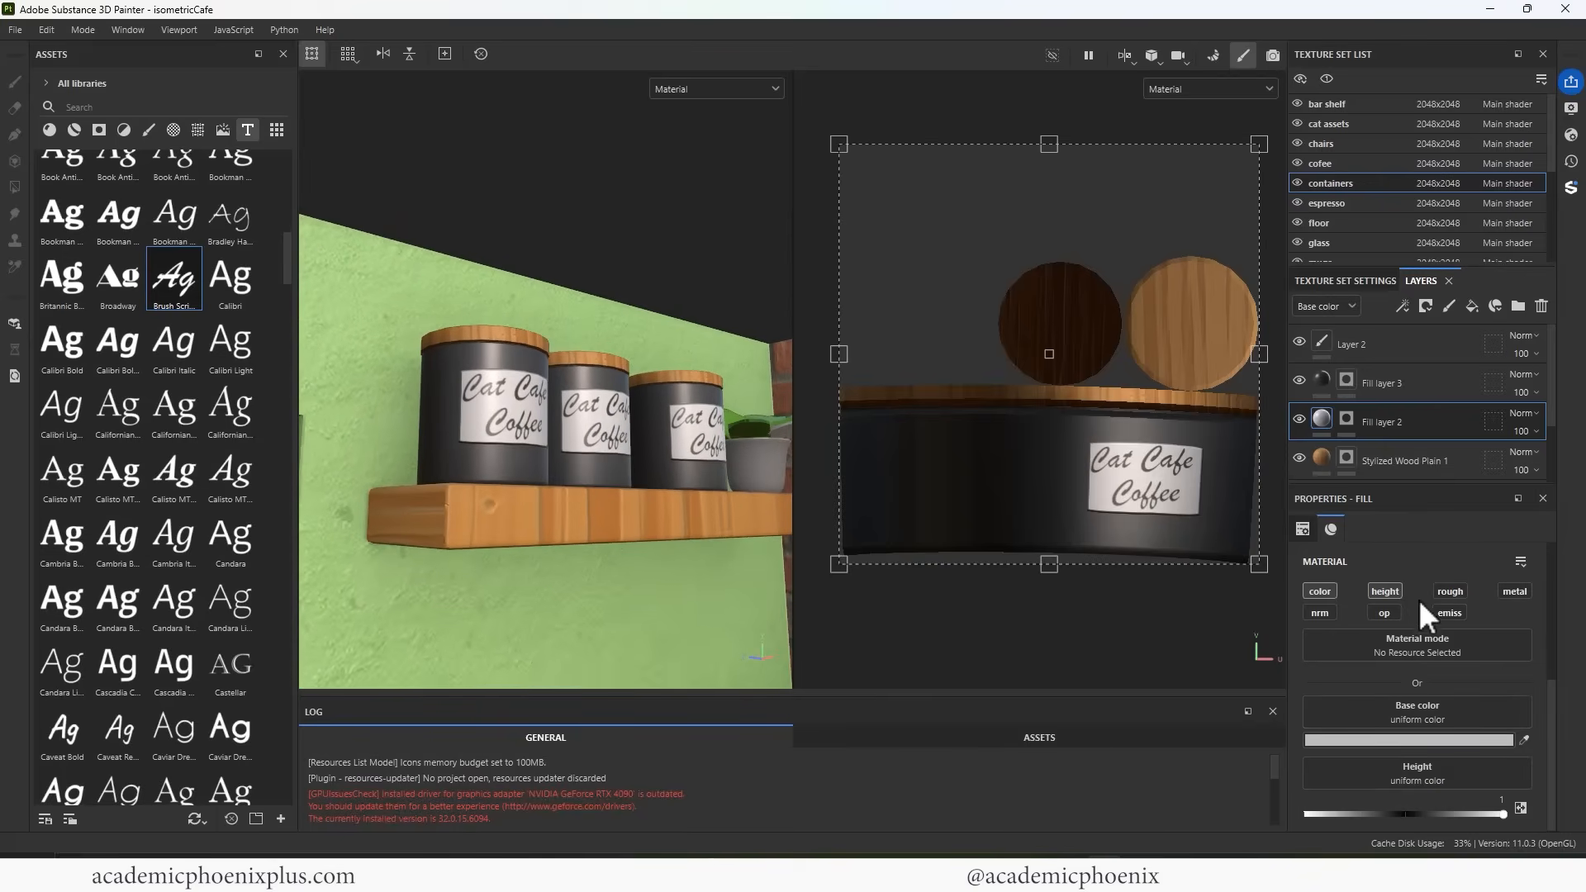
Raise the roughness of the white label's fill layer to about 0.6
drag(1553, 702, 1554, 737)
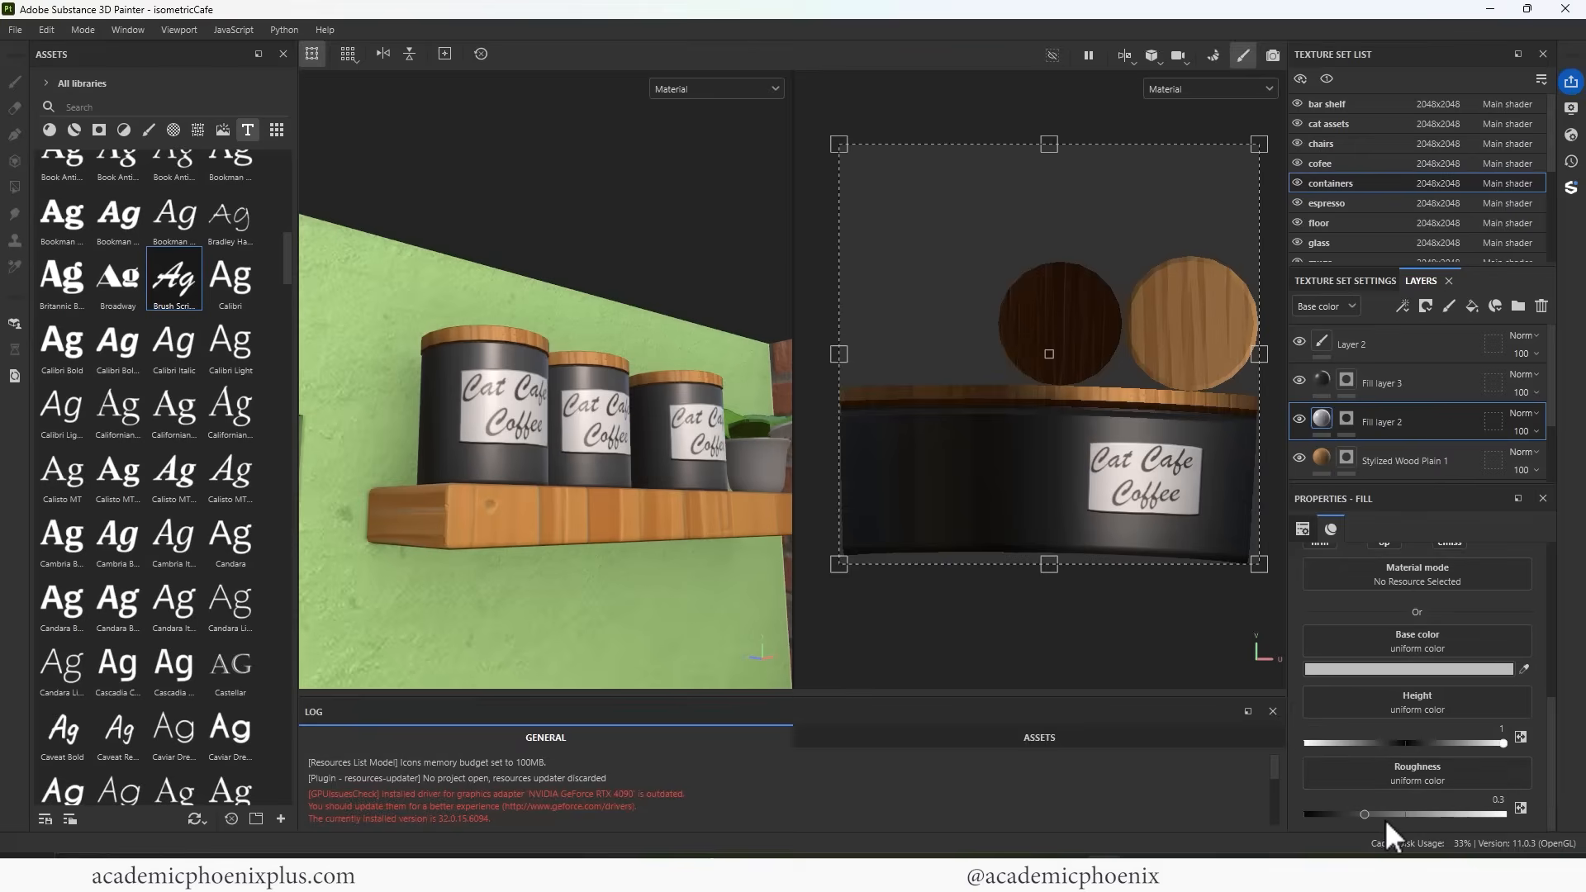
drag(1365, 813, 1418, 813)
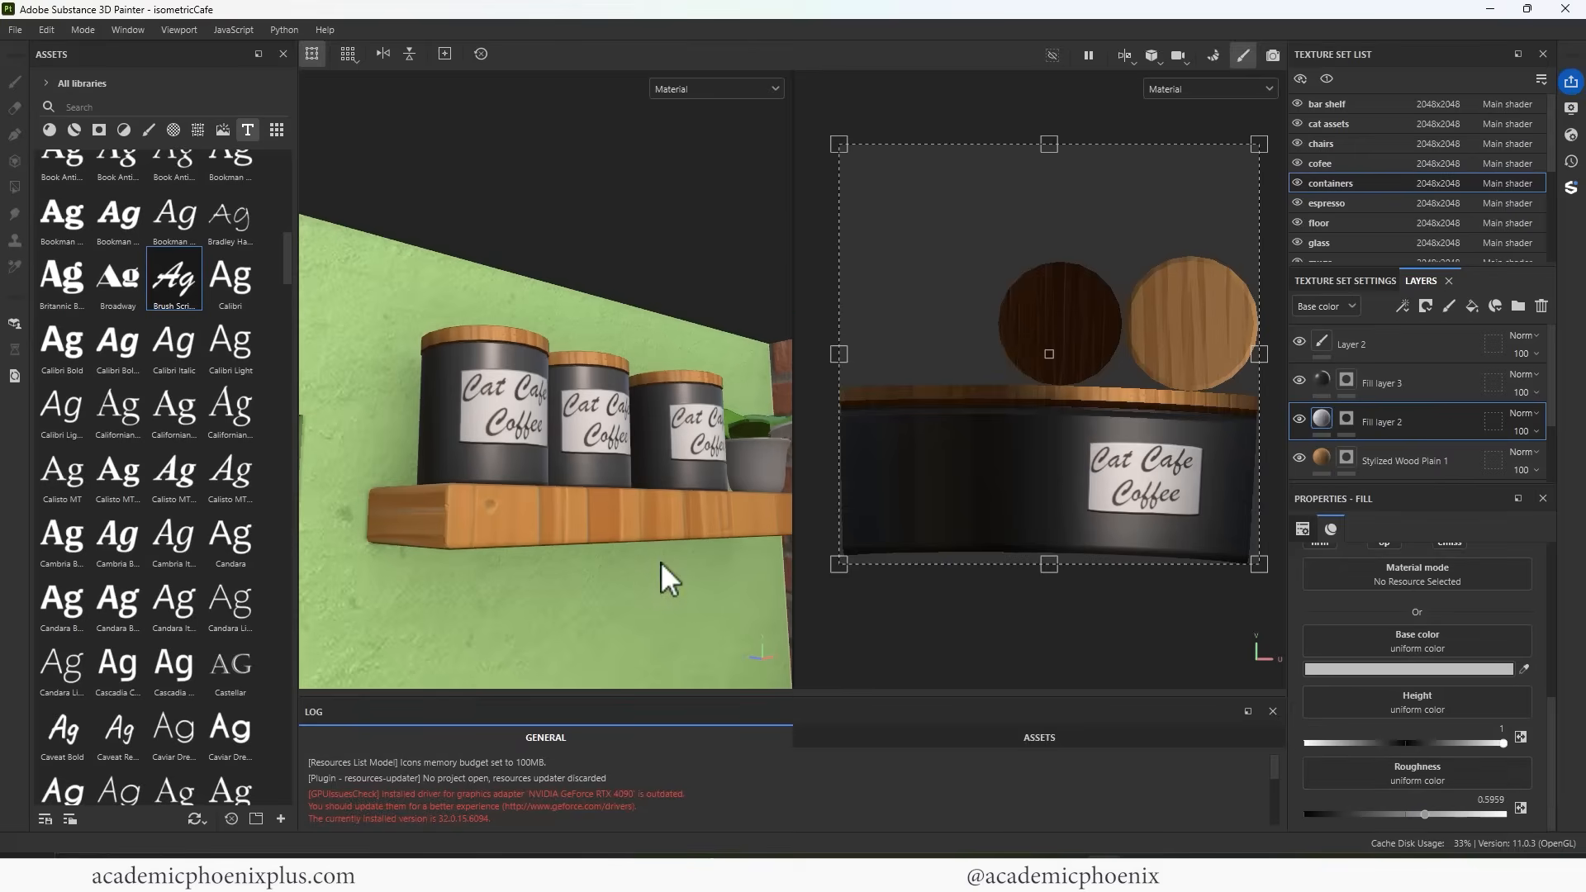
Switch to the sign texture set for the framed chalkboard on the brick wall and collapse its Charcoal layer group
alt+drag(661, 561, 615, 573)
alt+right_drag(661, 578, 528, 500)
alt+middle_drag(520, 496, 600, 407)
alt+drag(600, 407, 739, 458)
alt+right_drag(752, 478, 603, 428)
alt+middle_drag(590, 426, 401, 436)
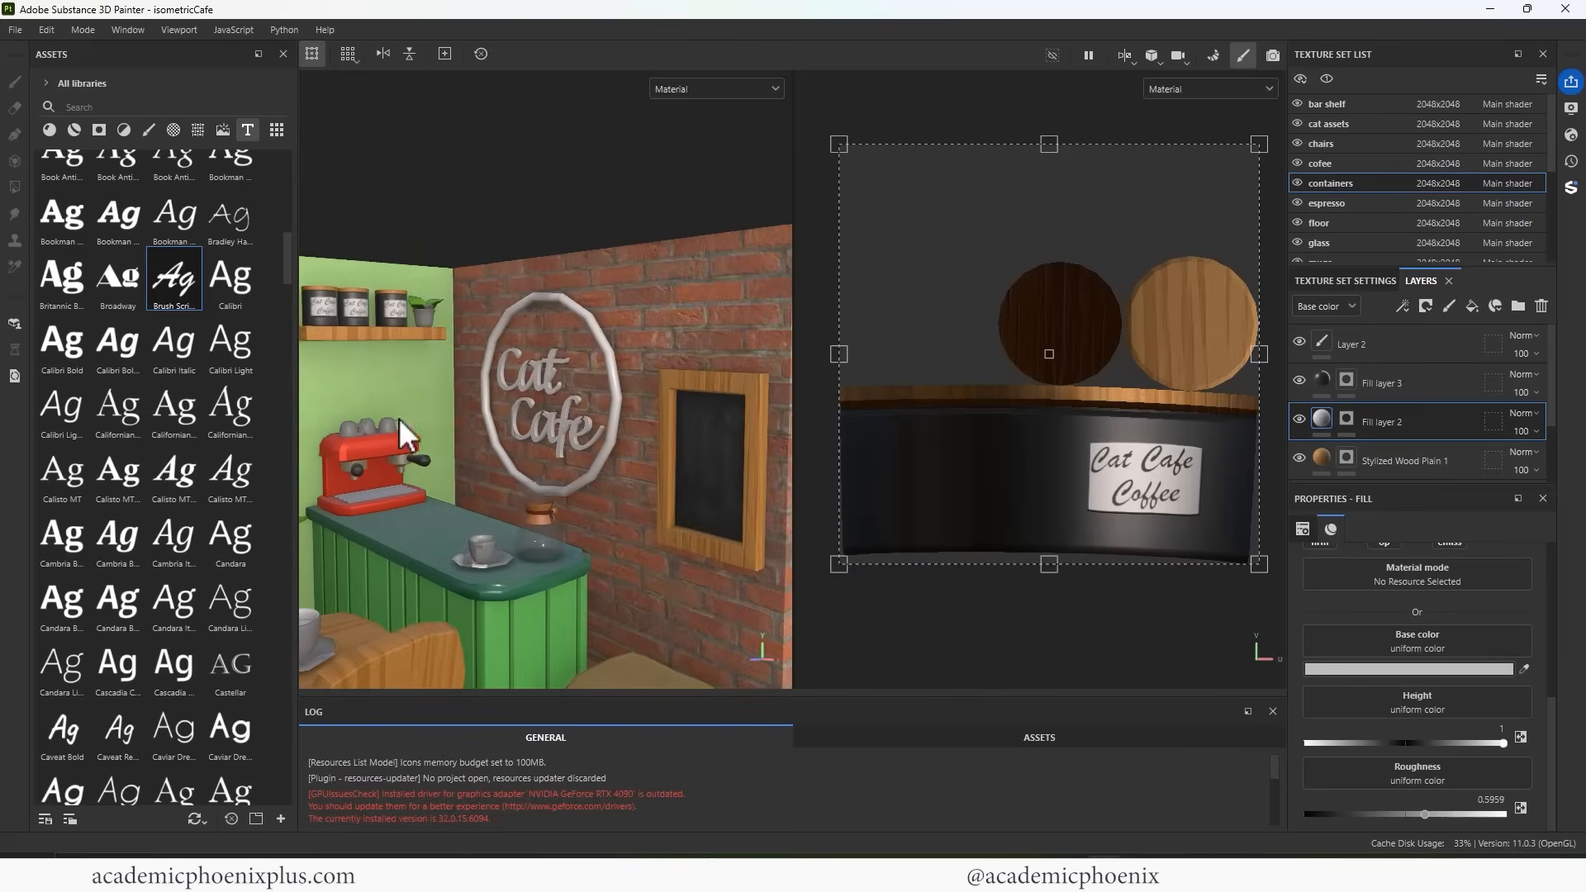
alt+drag(591, 511, 671, 488)
alt+middle_drag(673, 484, 576, 514)
mouse_move(661, 456)
alt+right_down()
mouse_move(686, 464)
mouse_move(643, 457)
alt+right_up()
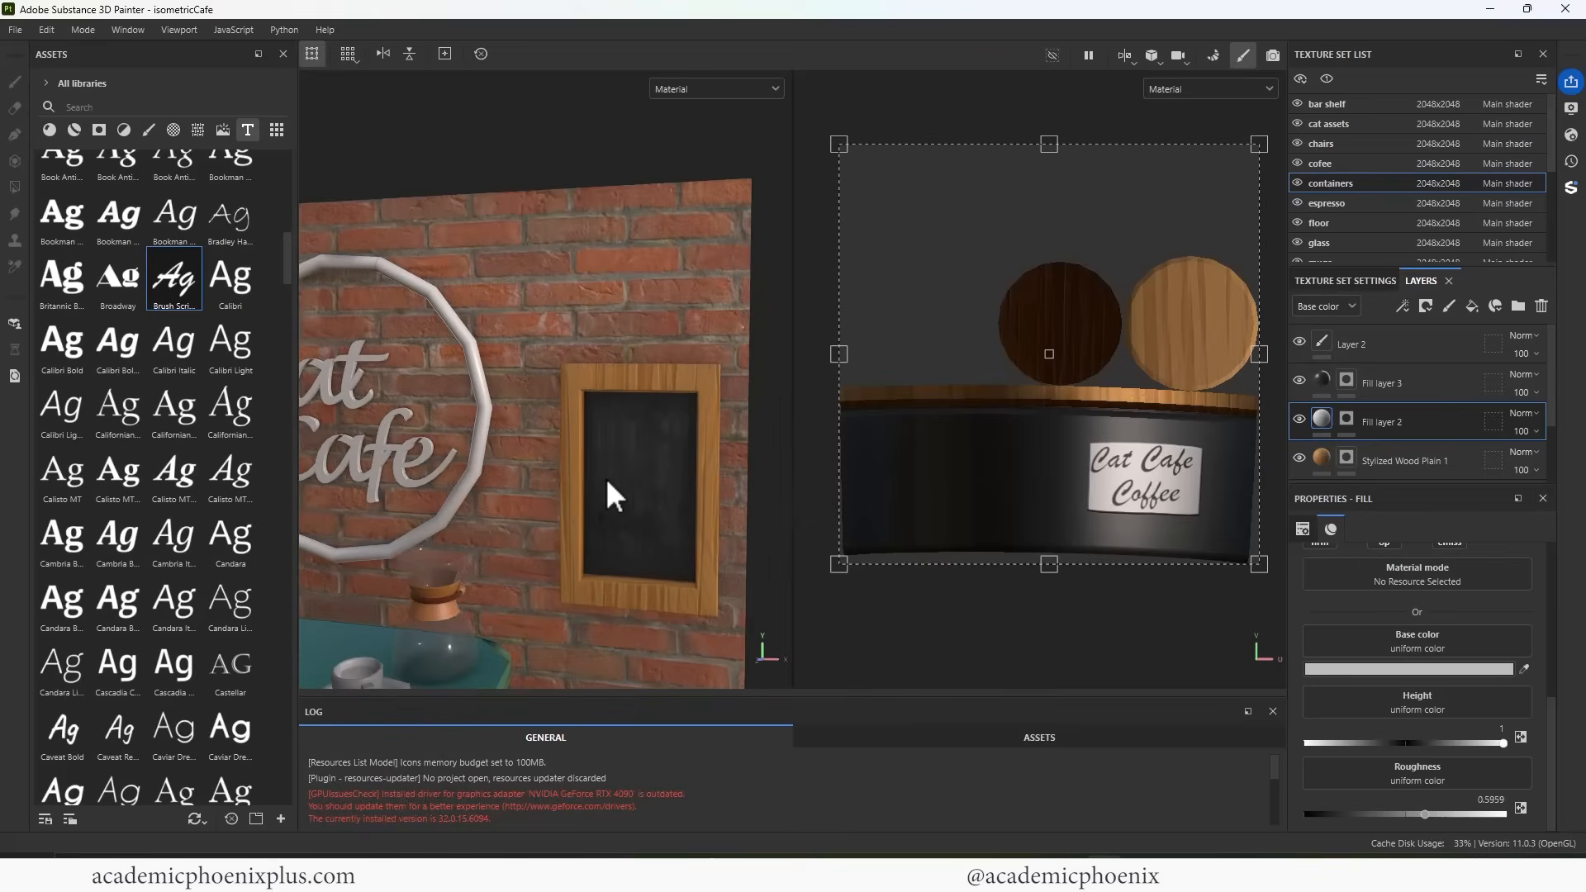
alt+right_drag(650, 487, 701, 506)
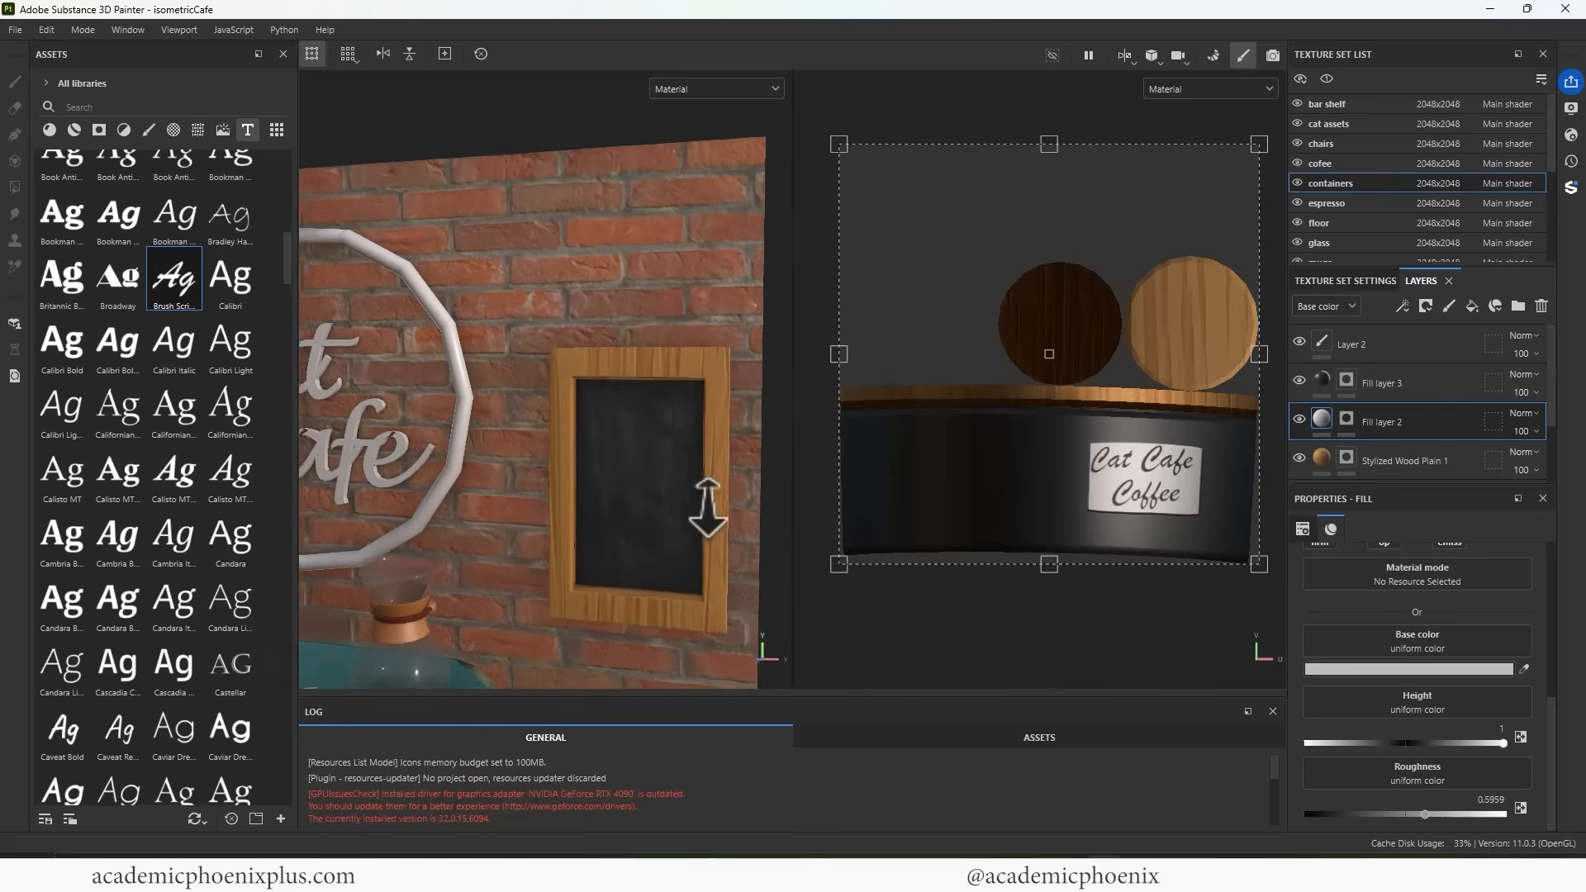
alt+middle_drag(701, 507, 657, 500)
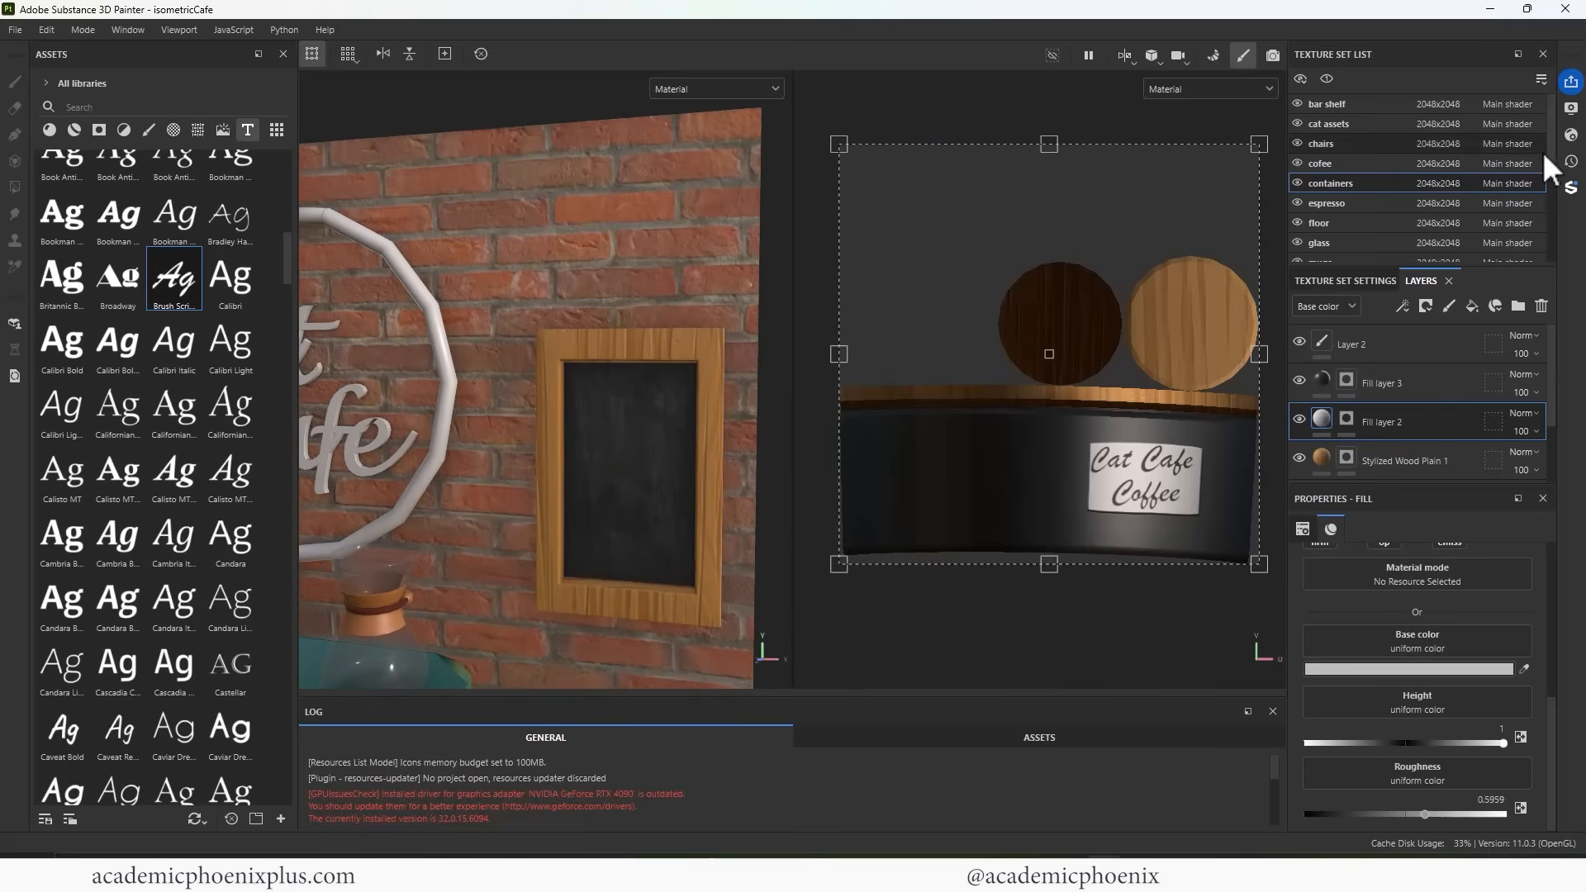
scroll(1550, 200, down, 3)
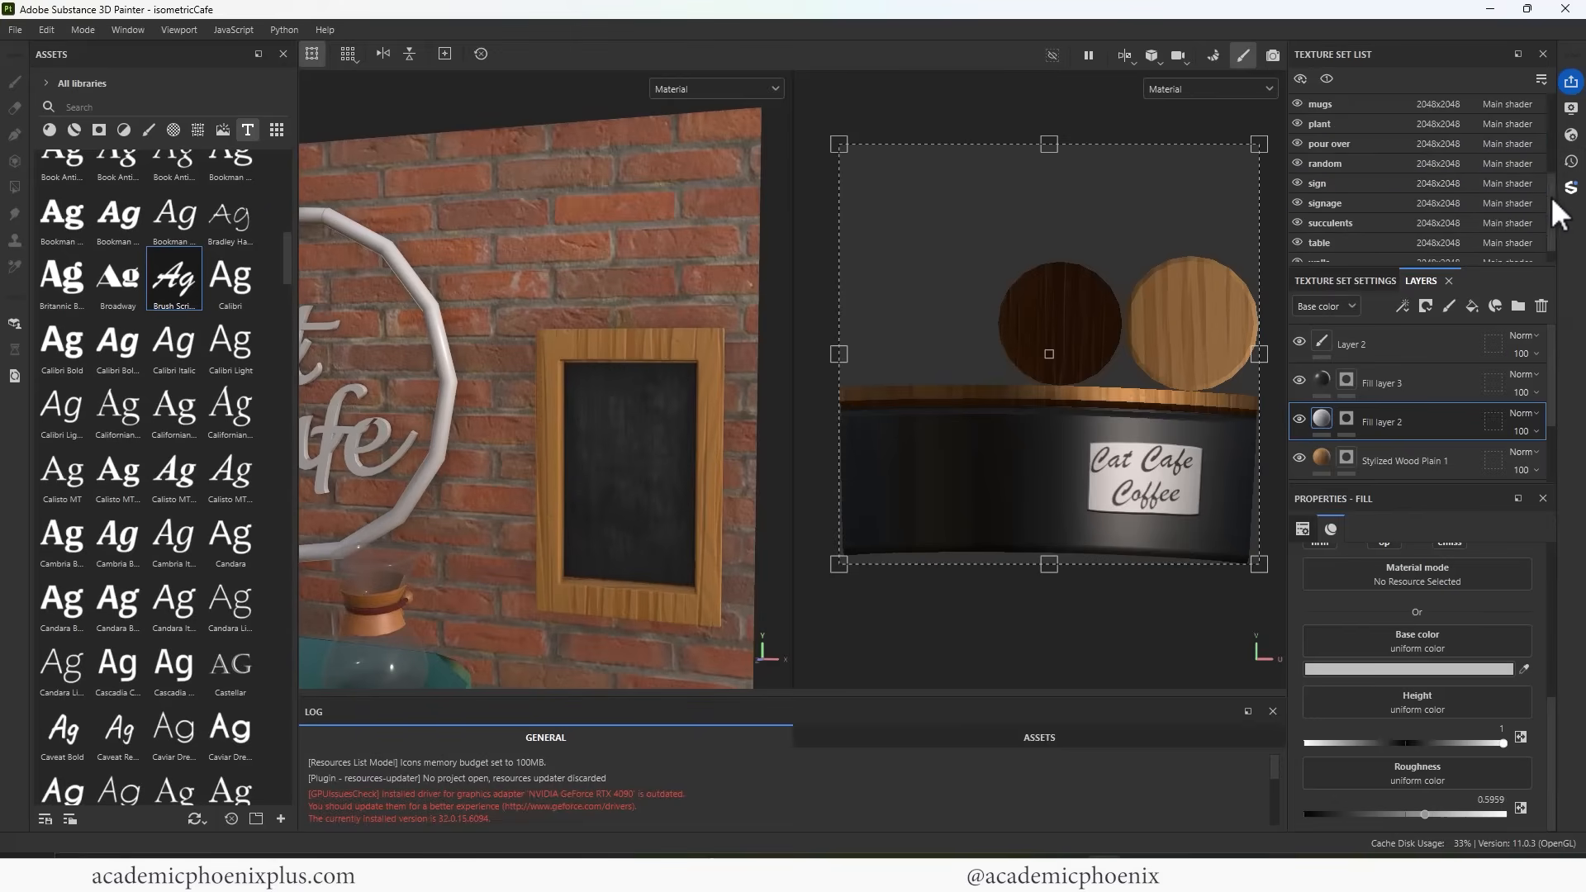
click(1335, 203)
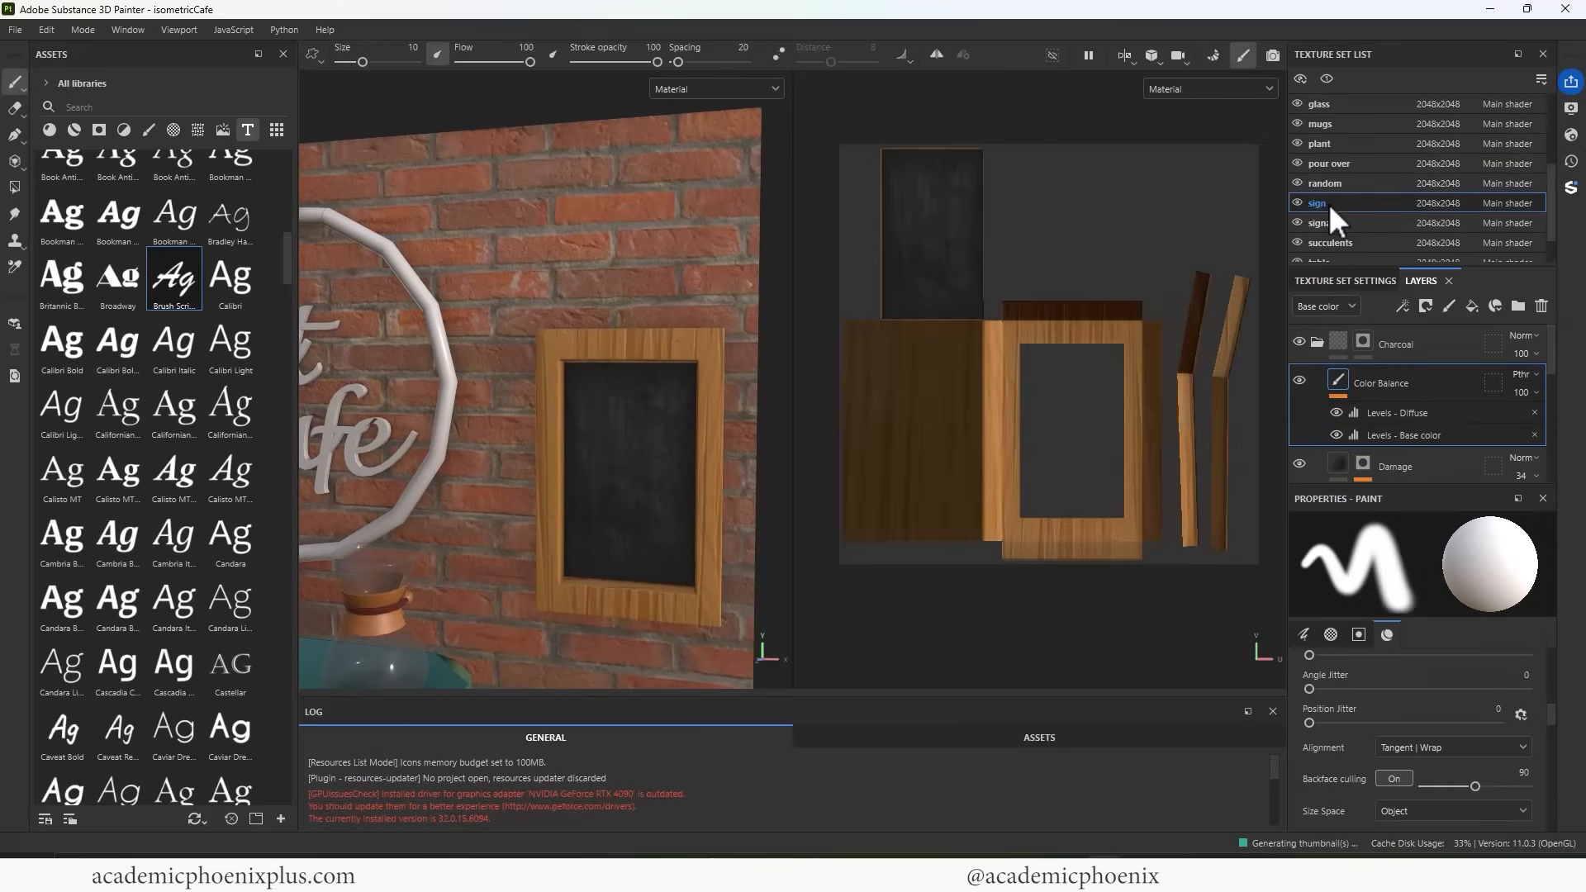
click(1360, 339)
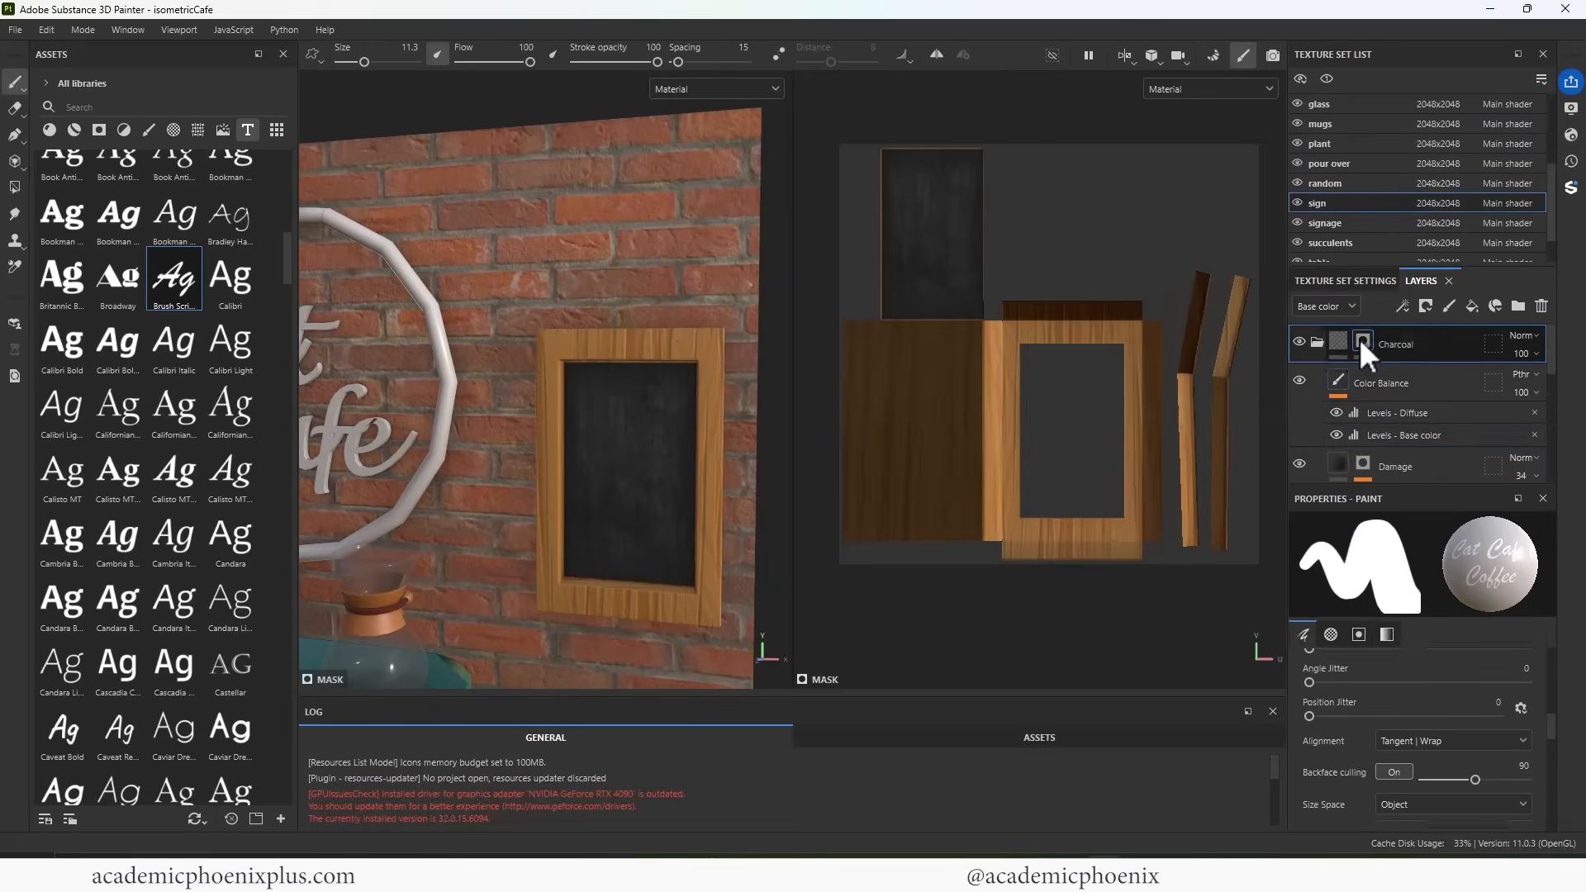
click(1316, 342)
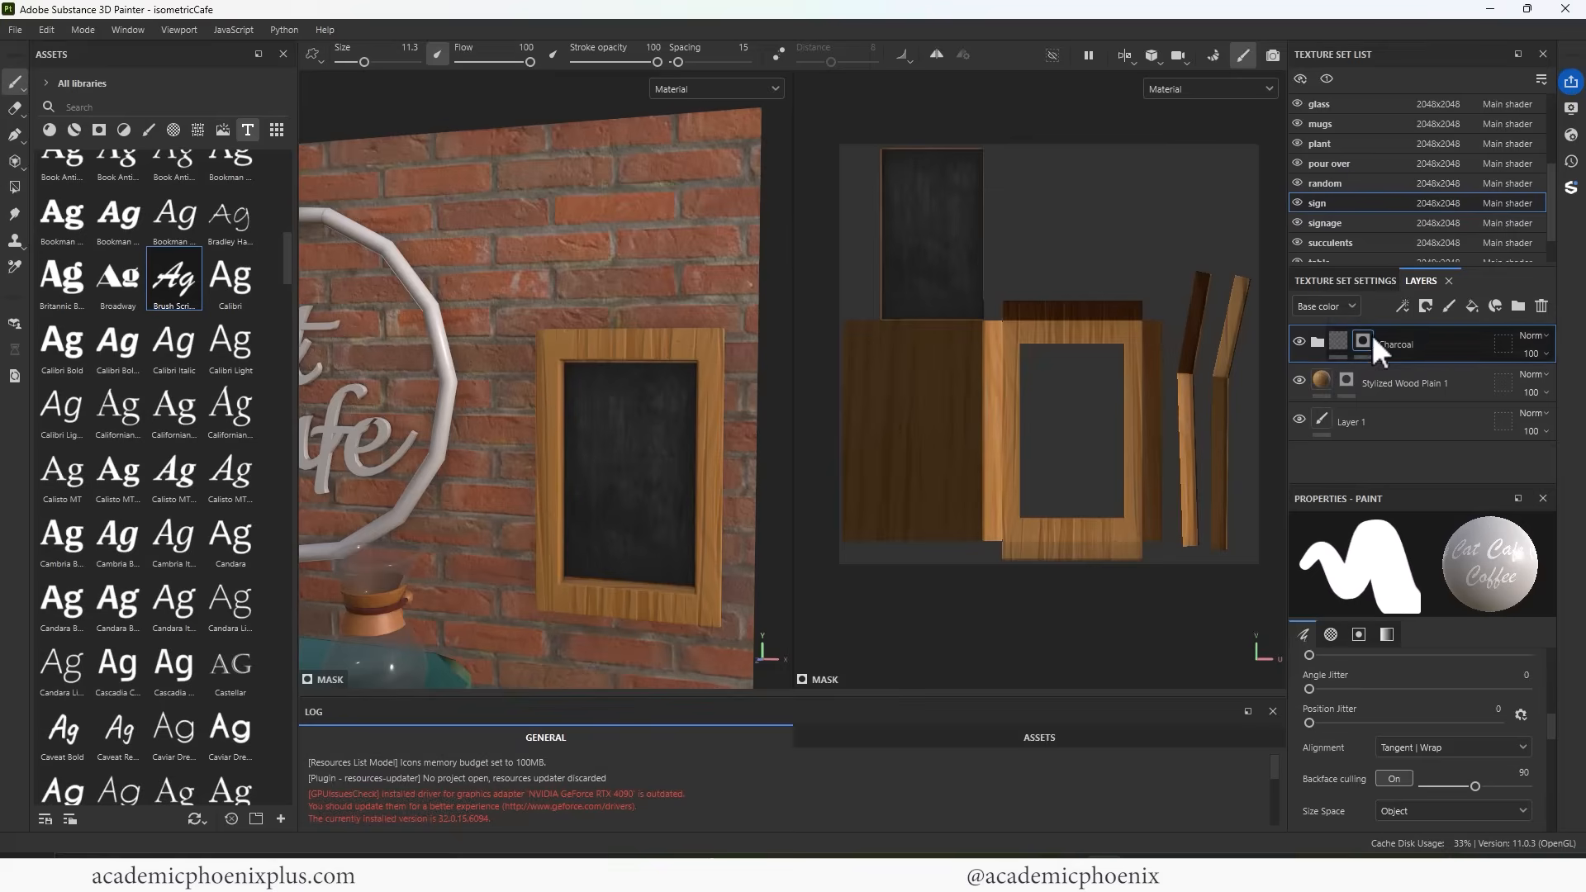
Add a fill layer above the Charcoal group and give it a black mask
click(1470, 307)
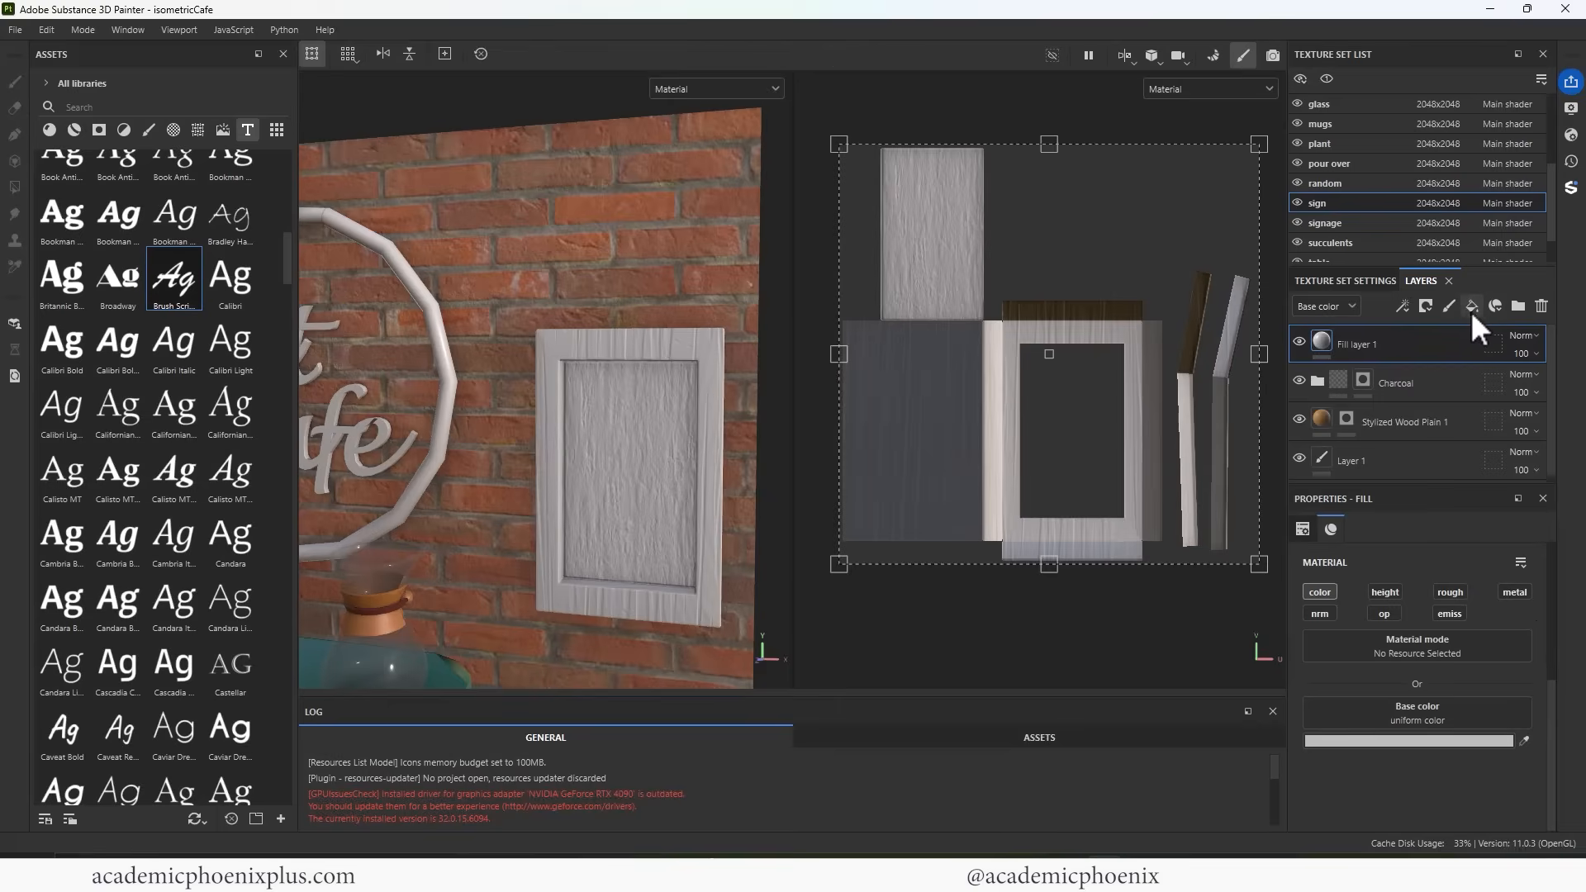
right_click(1328, 343)
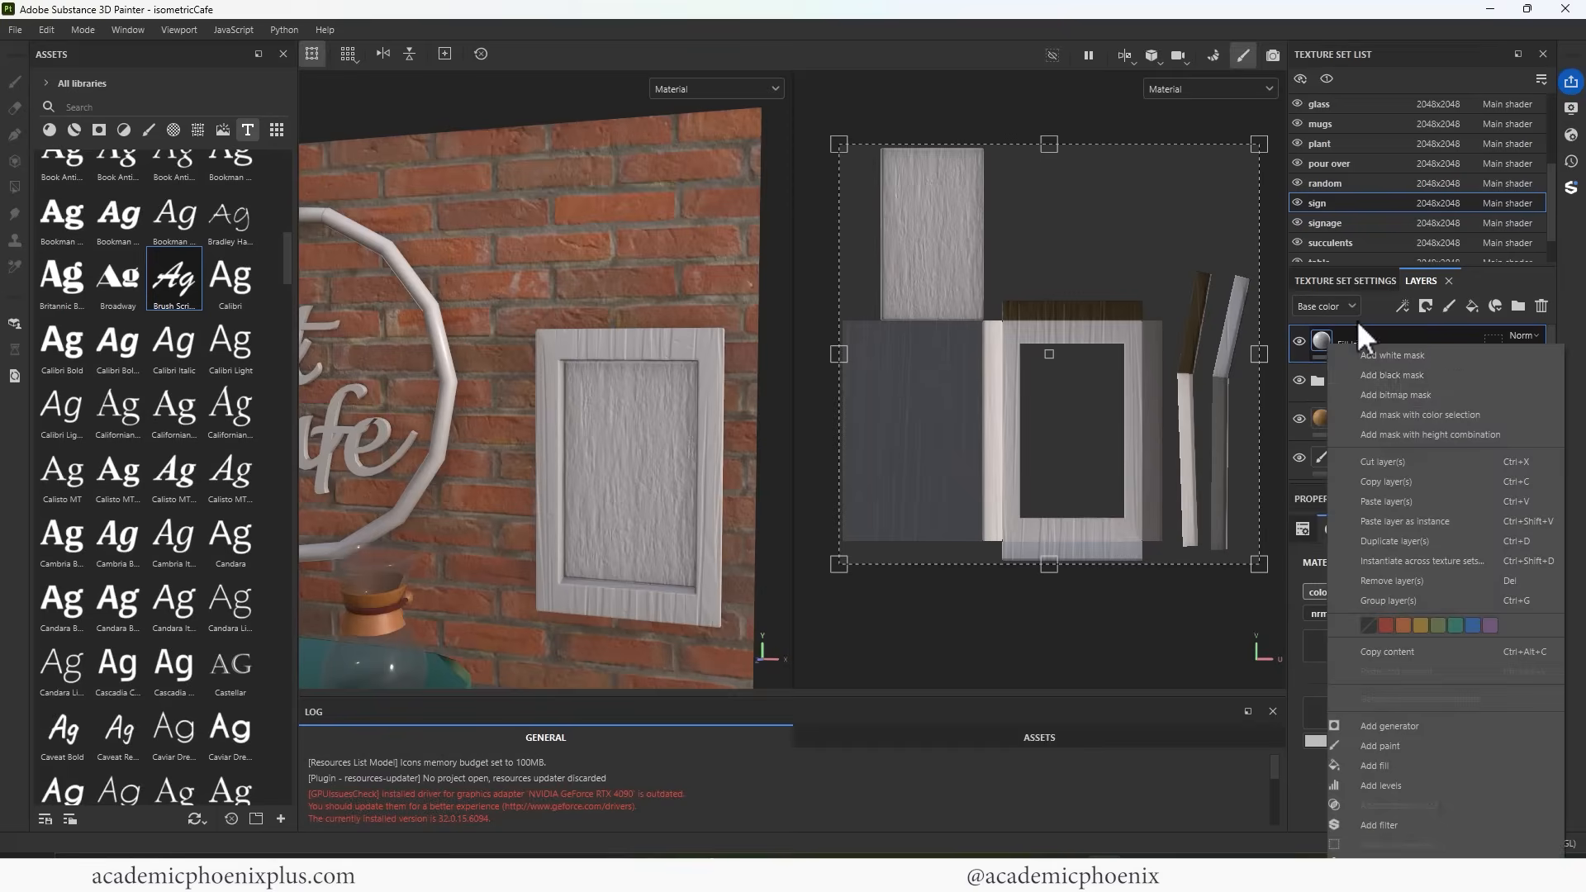
click(1401, 375)
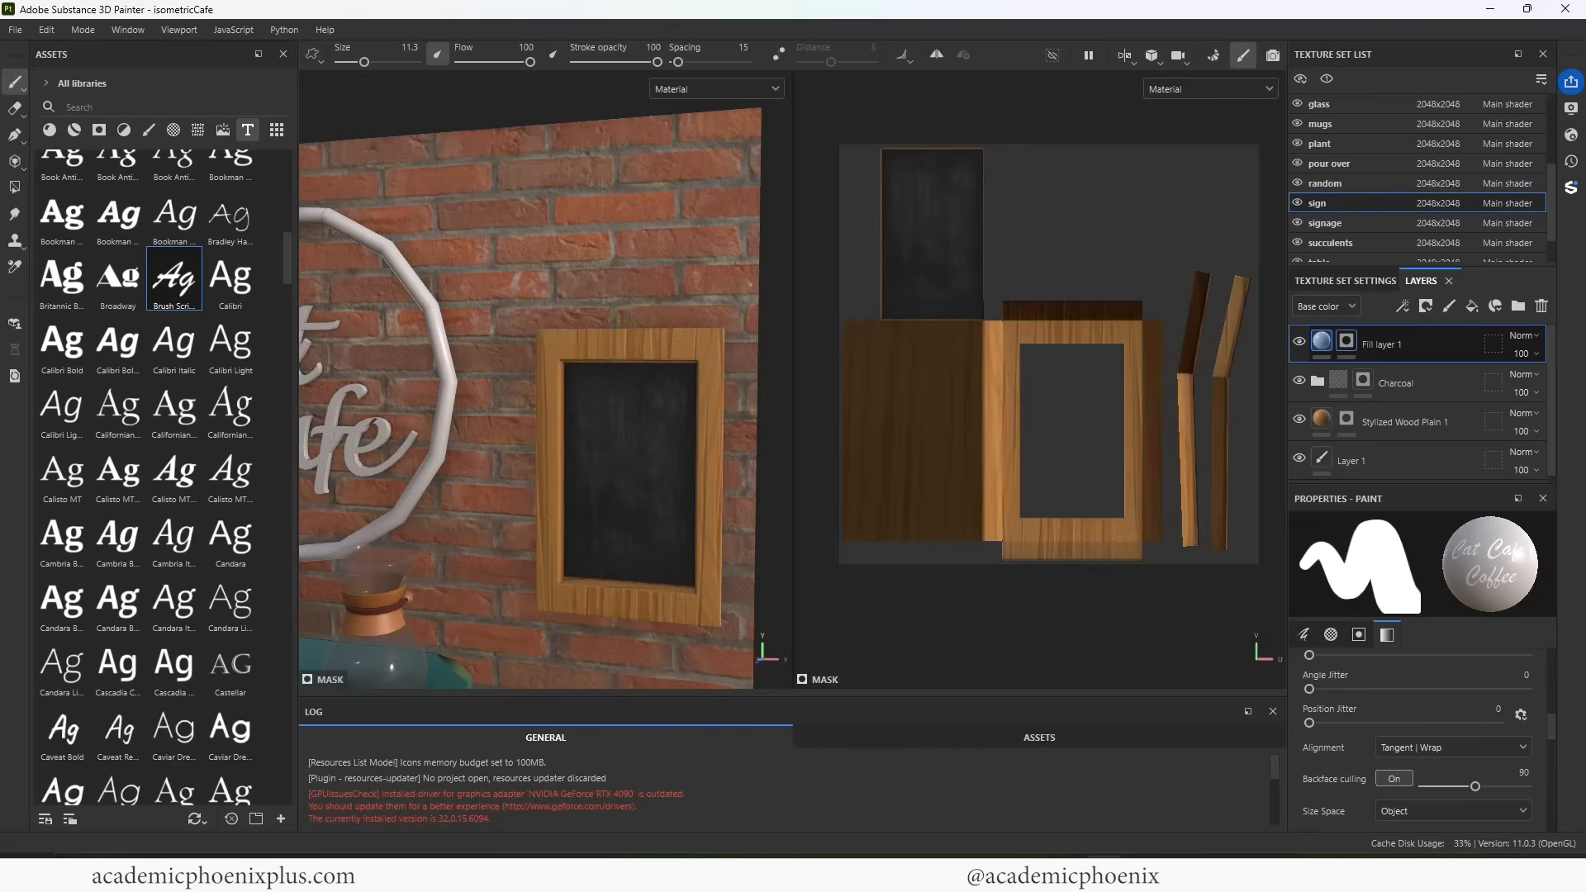
Import the image "ChatGPT cat cafe logo2.png" into the isometricCafe project as an alpha
key(alt+Tab)
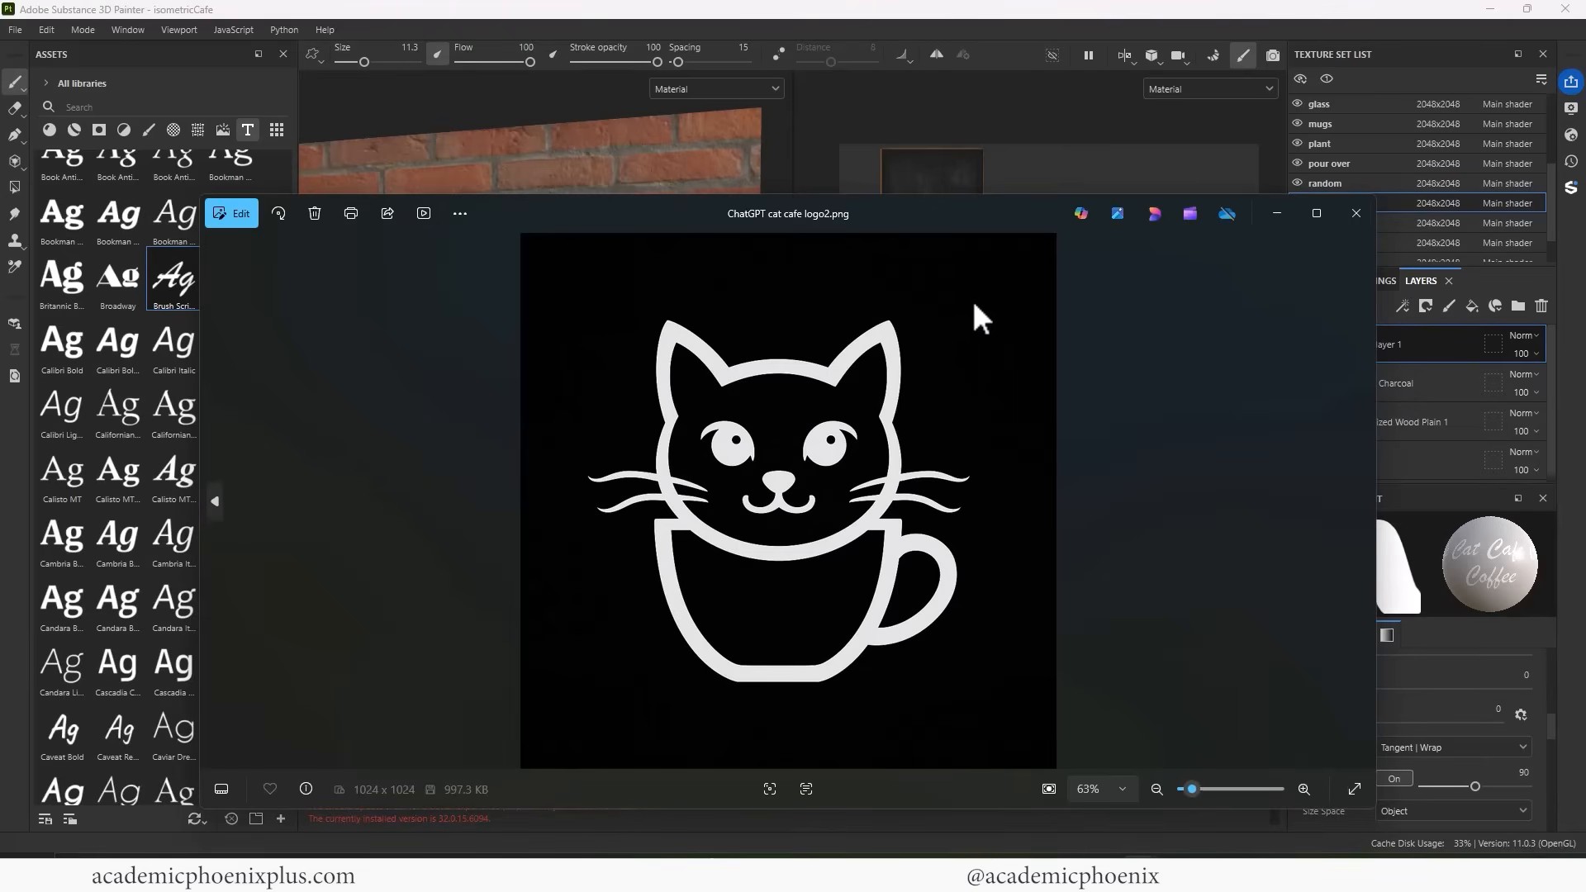
click(1356, 213)
drag(0, 335, 221, 334)
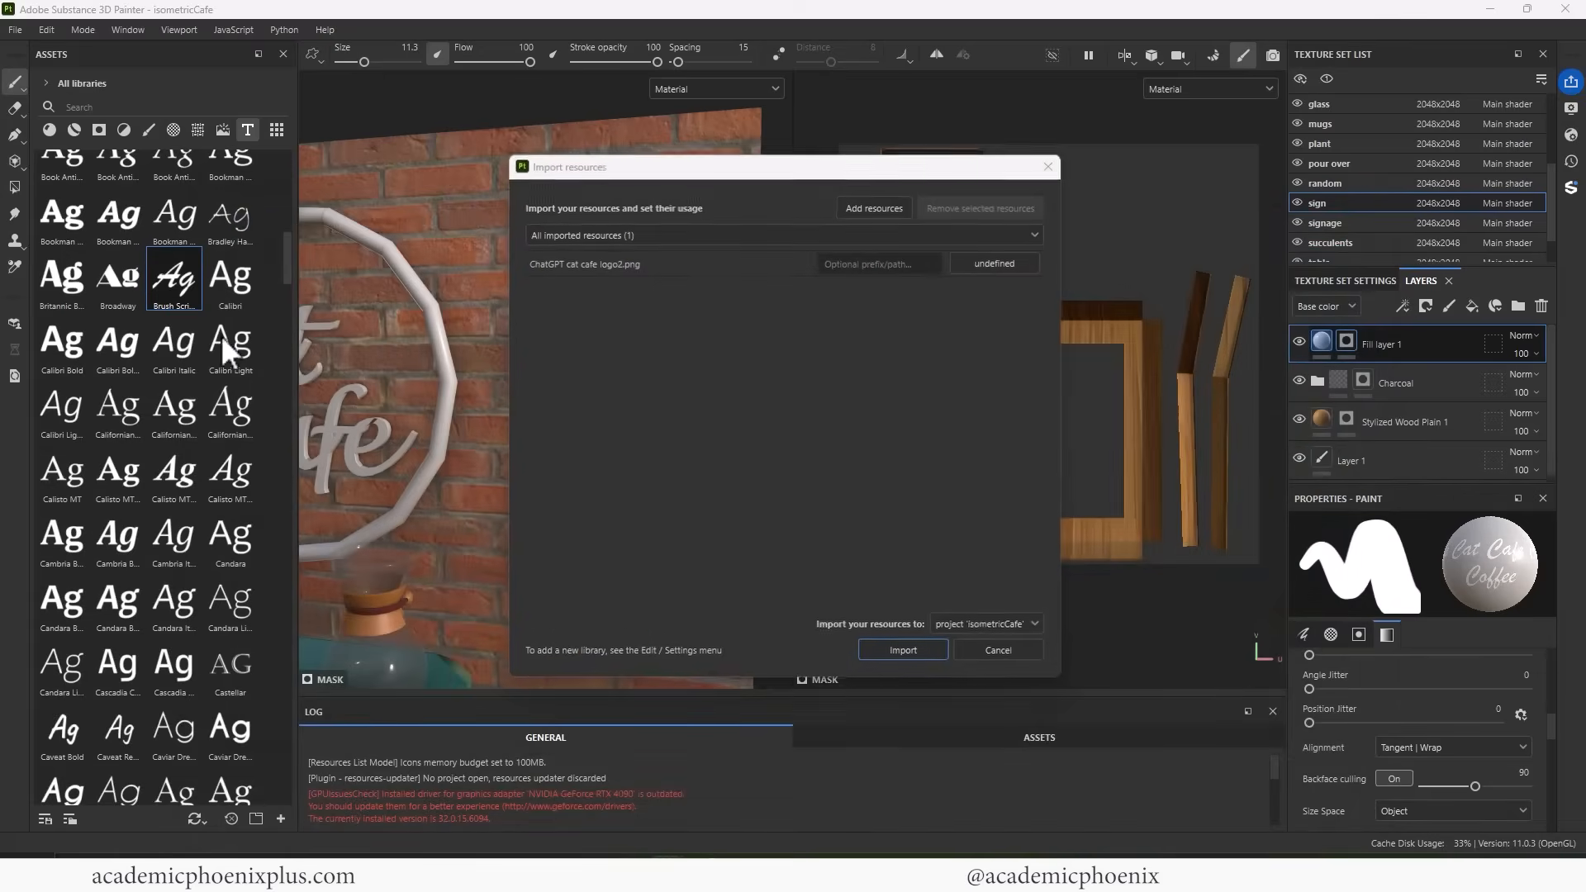
click(1016, 264)
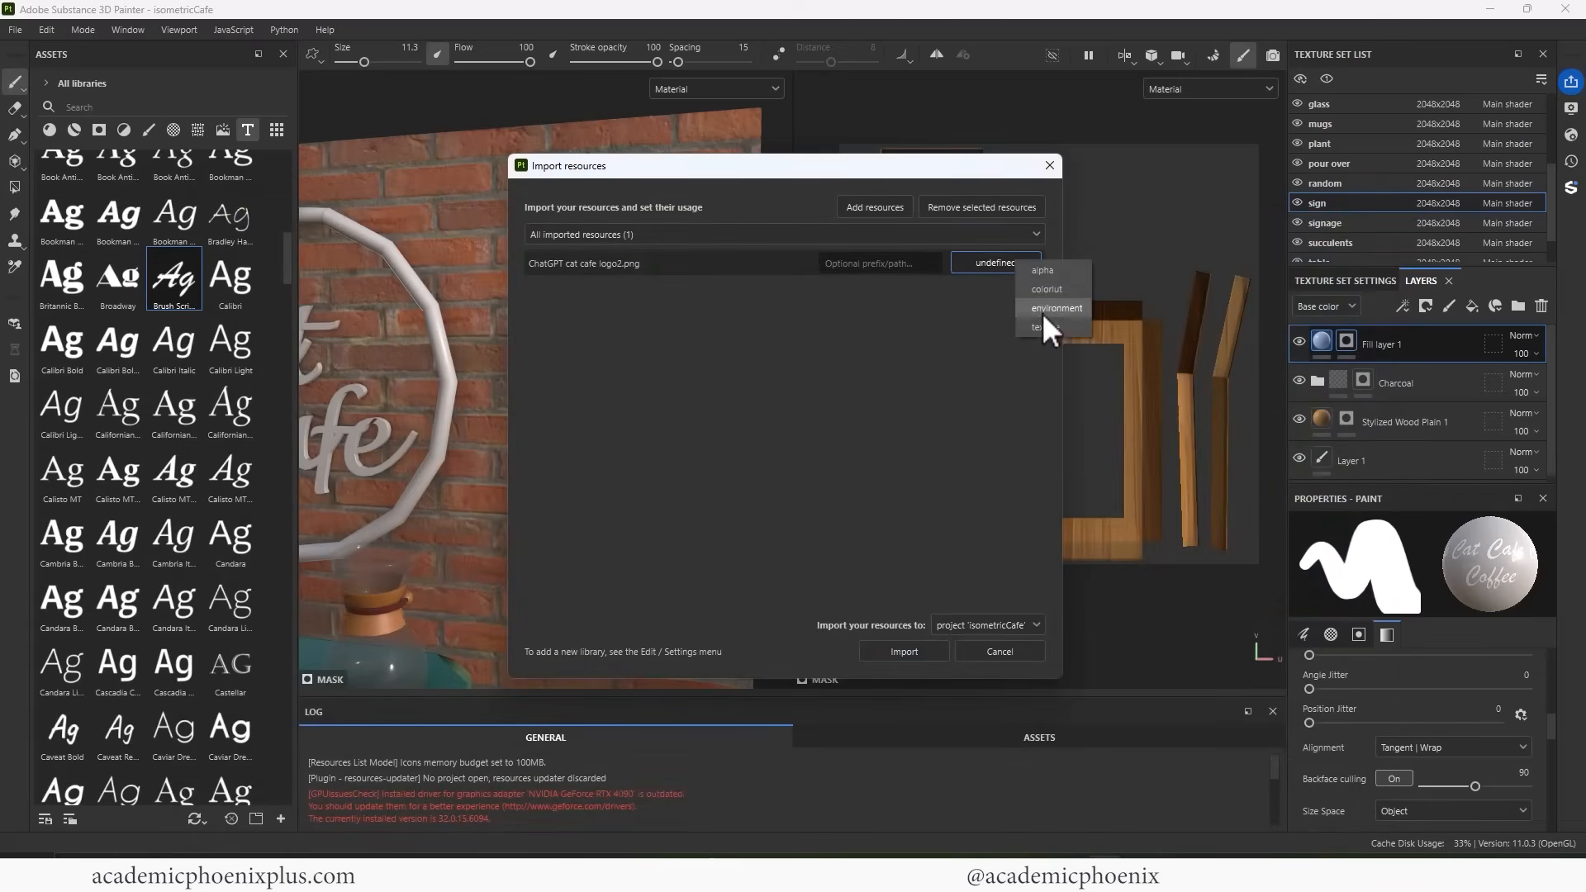
click(902, 650)
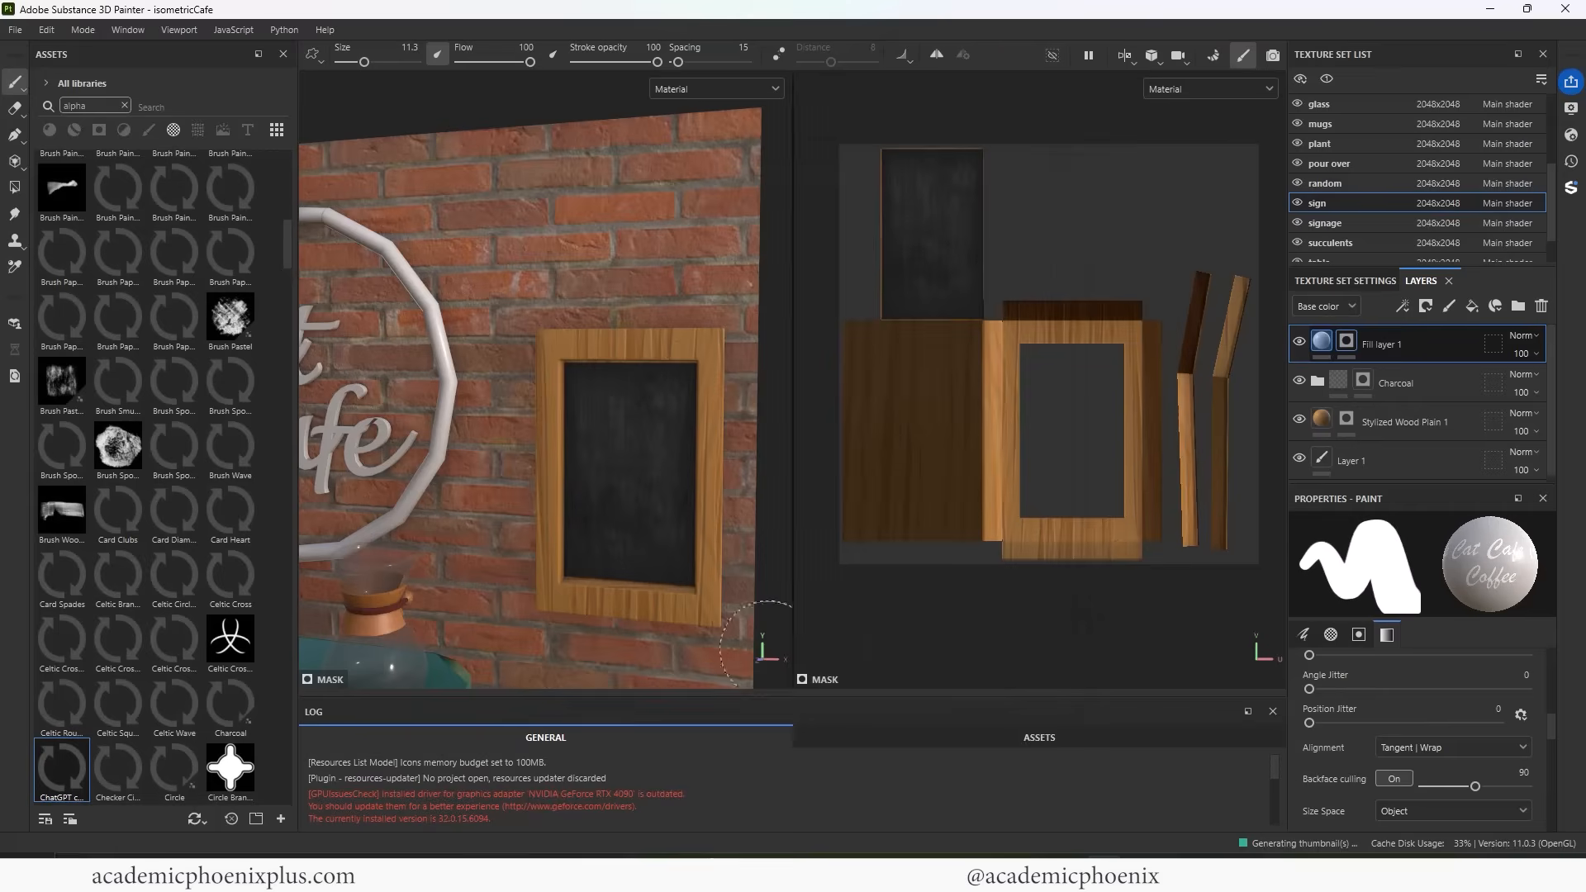
Assign the imported cat cafe logo as the paint brush's alpha
scroll(1550, 715, down, 5)
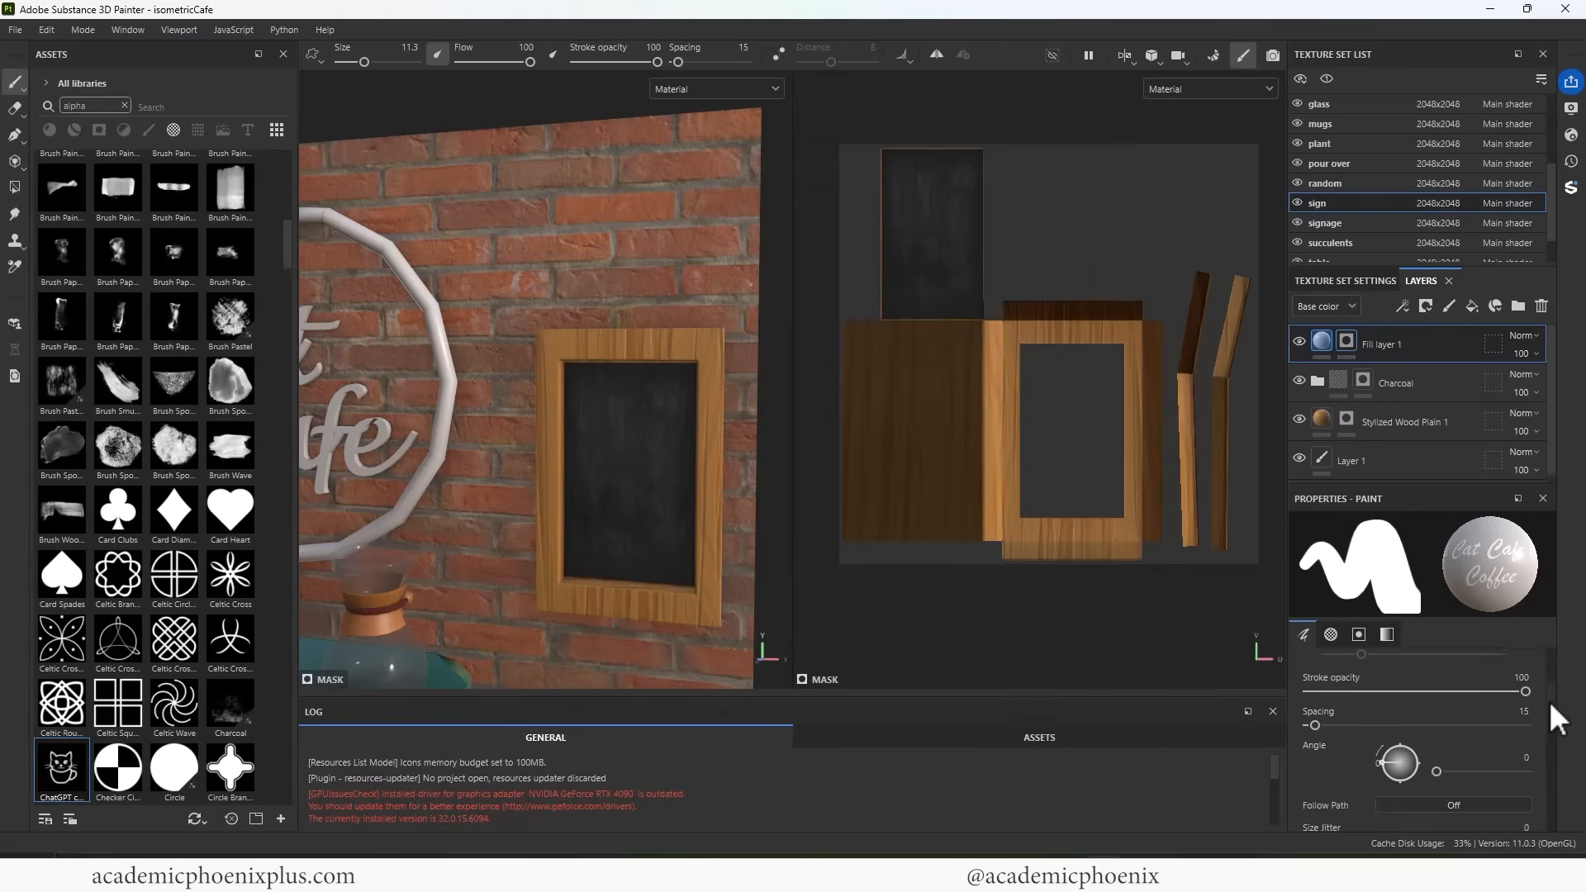
scroll(1563, 764, down, 2)
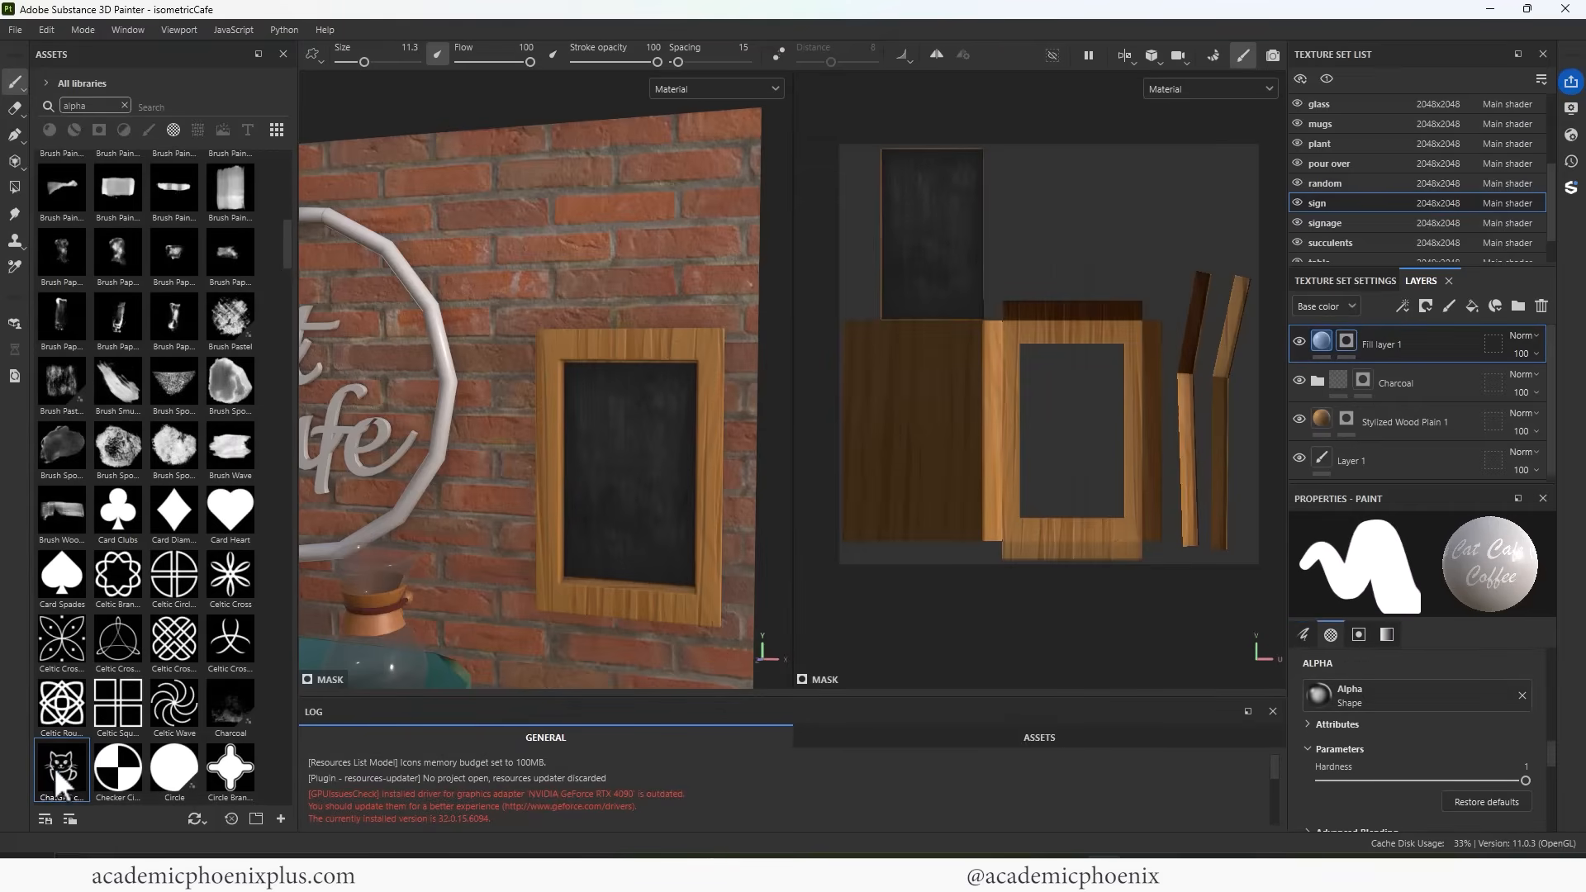
mouse_move(53, 766)
mouse_down()
mouse_move(1415, 690)
mouse_move(1434, 708)
mouse_move(1395, 692)
mouse_up()
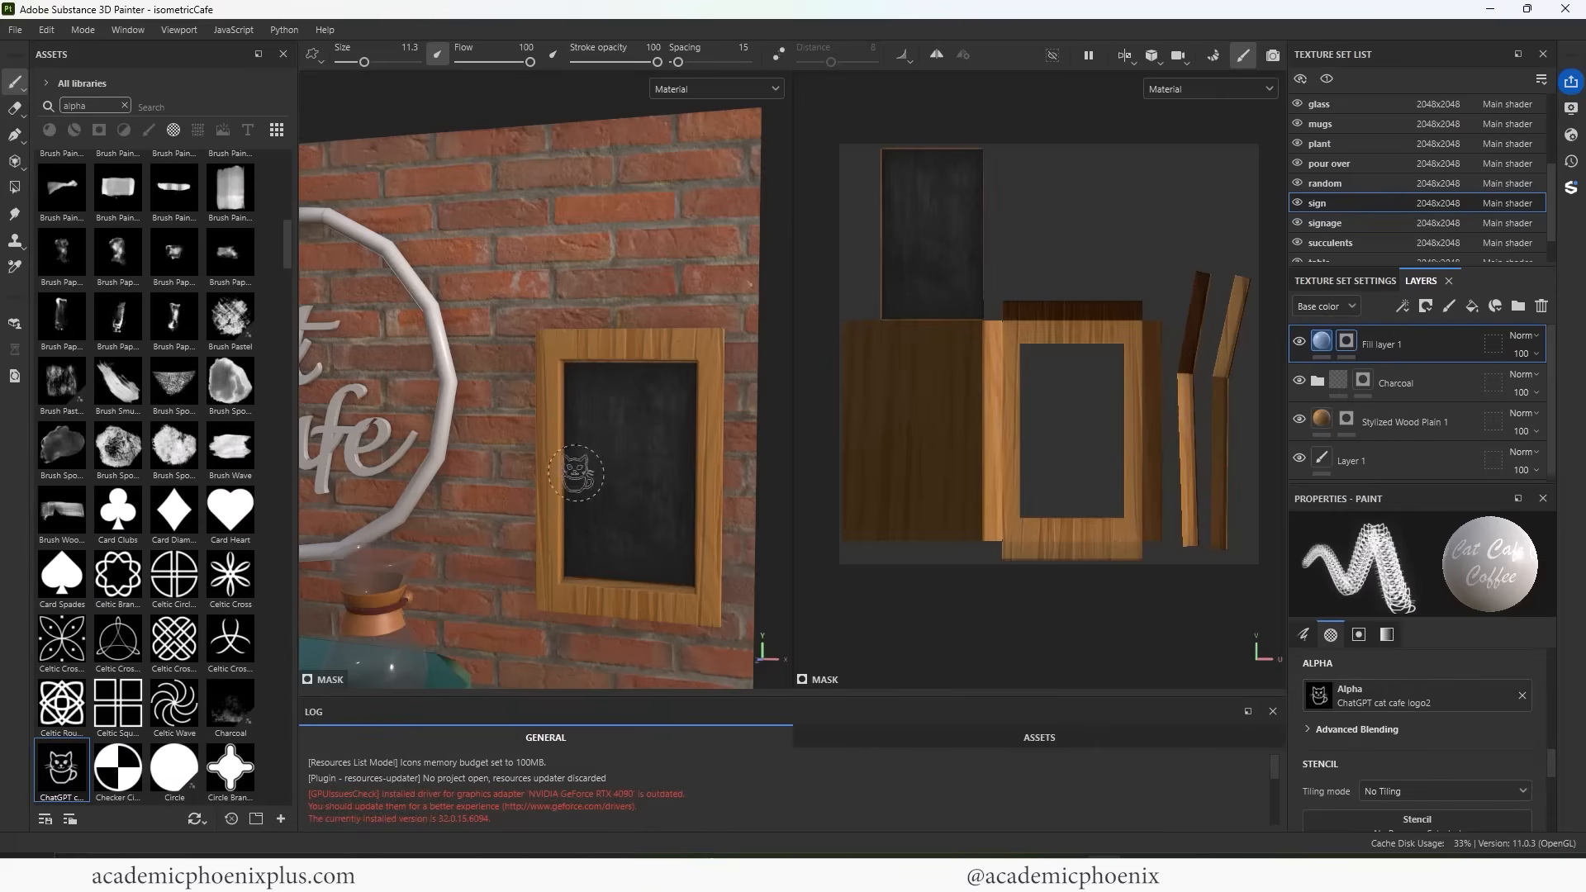
Enlarge the logo brush to 35.48 while previewing its fit on the chalkboard
key(bracketright)
key(bracketright)
key(bracketright)
key(bracketright)
key(bracketright)
key(bracketright)
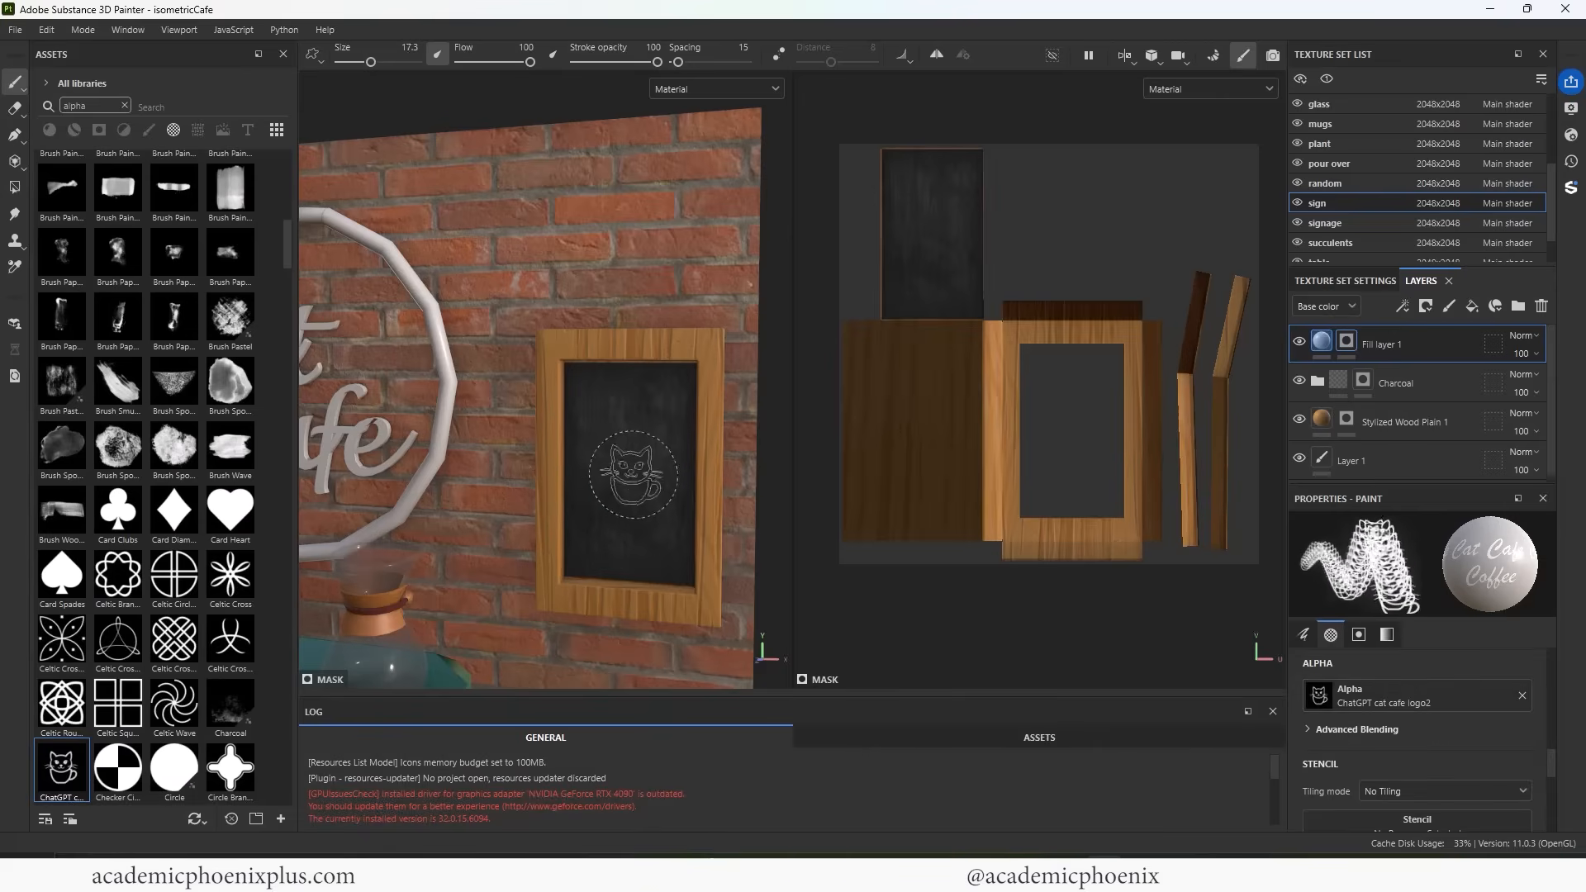
key(bracketright)
key(bracketright)
key(bracketright)
key(bracketright)
key(bracketright)
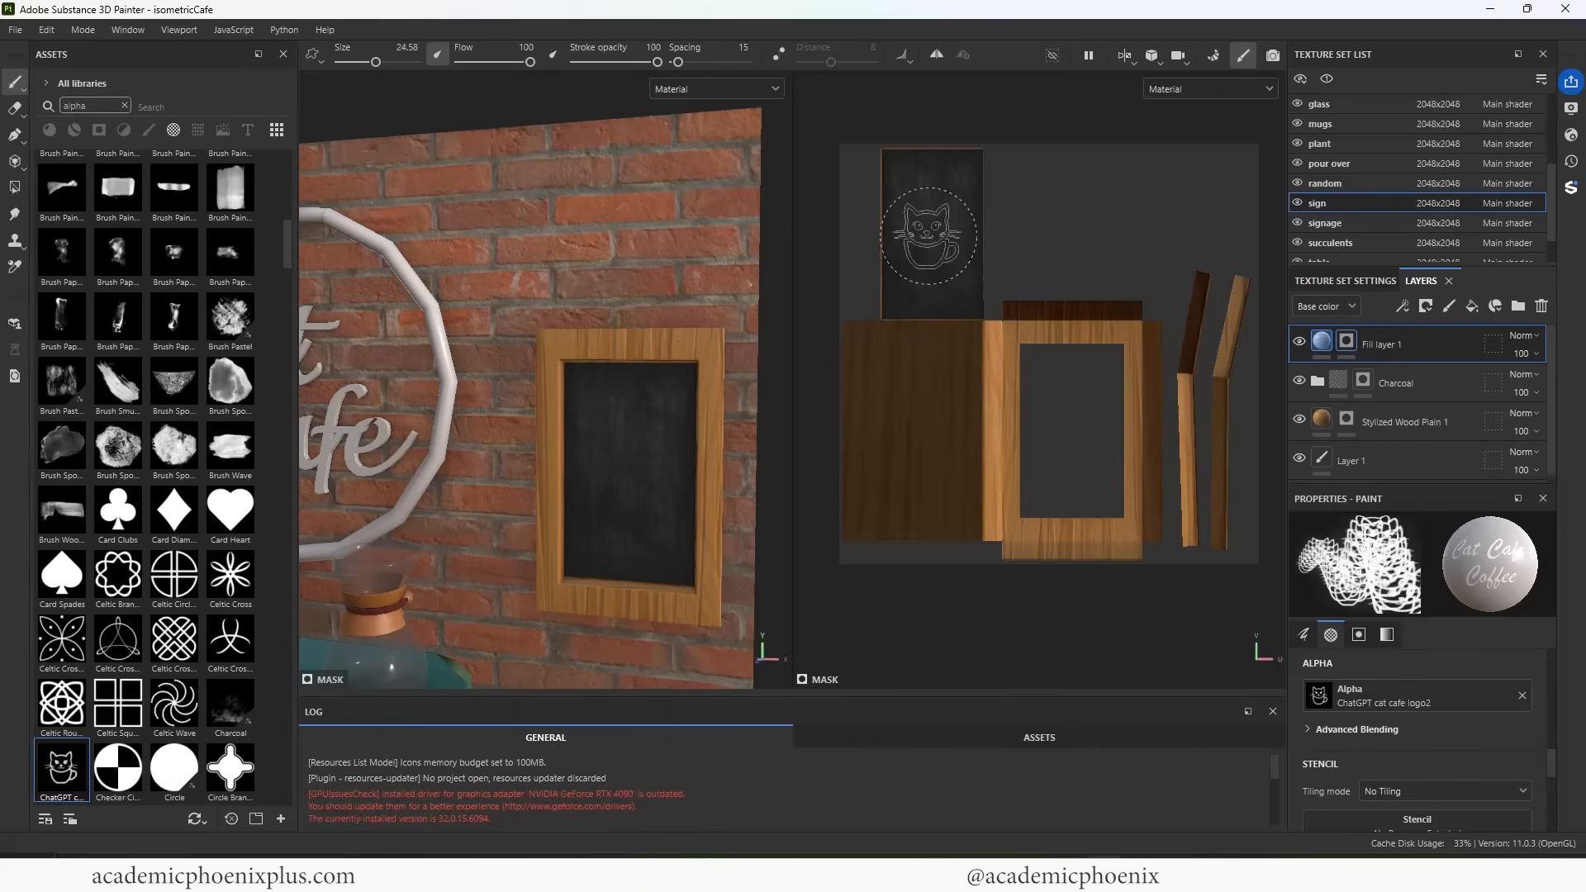
key(bracketright)
key(bracketright)
key(bracketright)
key(bracketright)
key(bracketright)
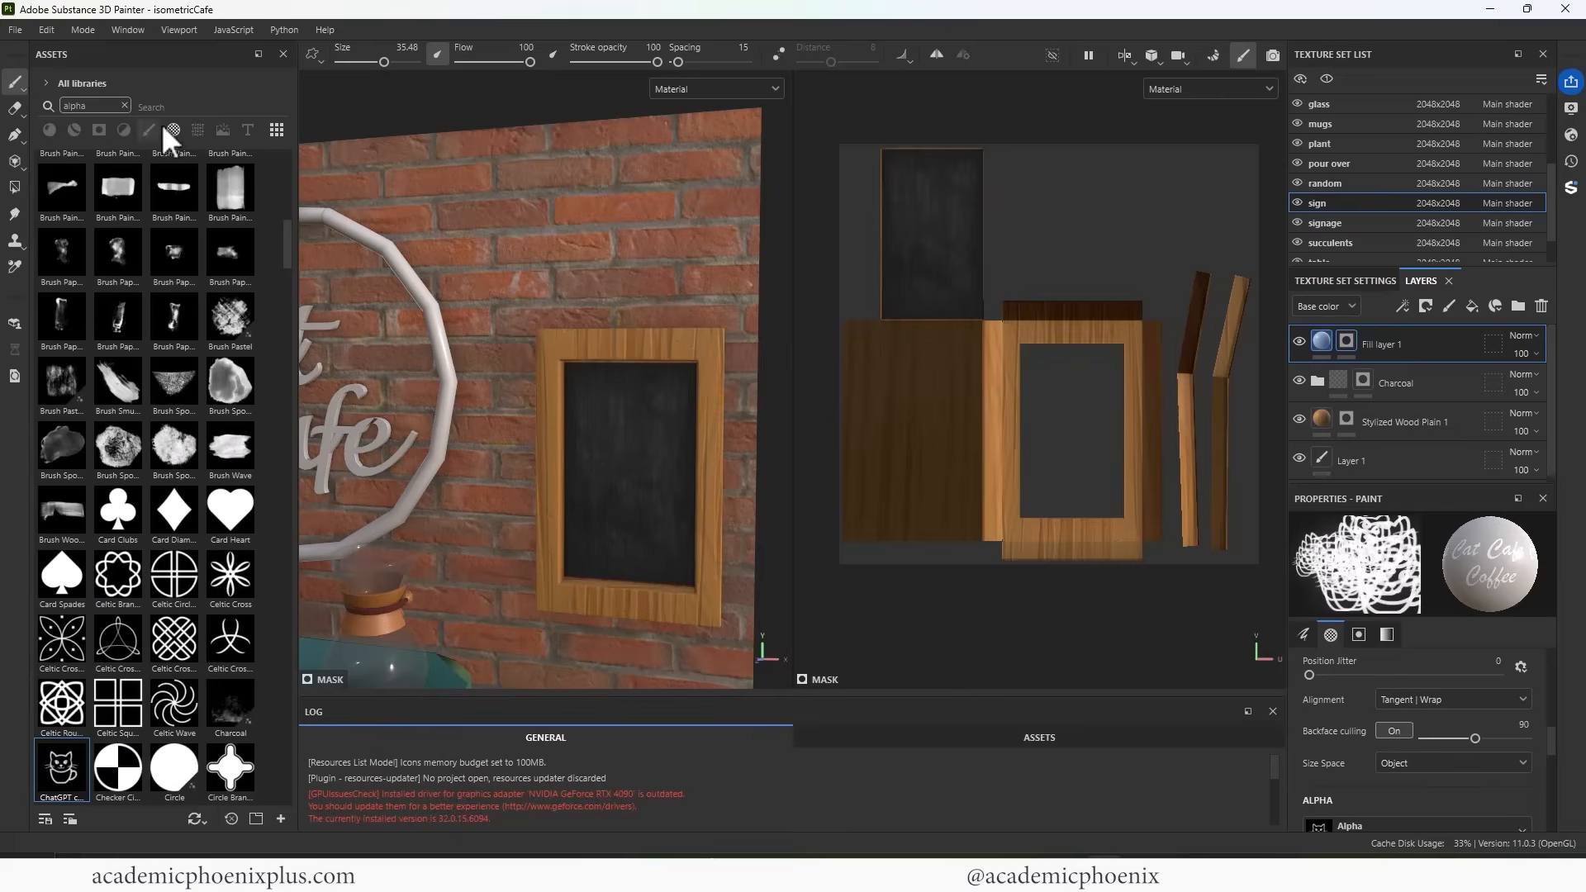
Reset the paint brush to the Basic Hard preset and remove the "Cat Cafe Coffee" text resource from its grayscale
click(13, 80)
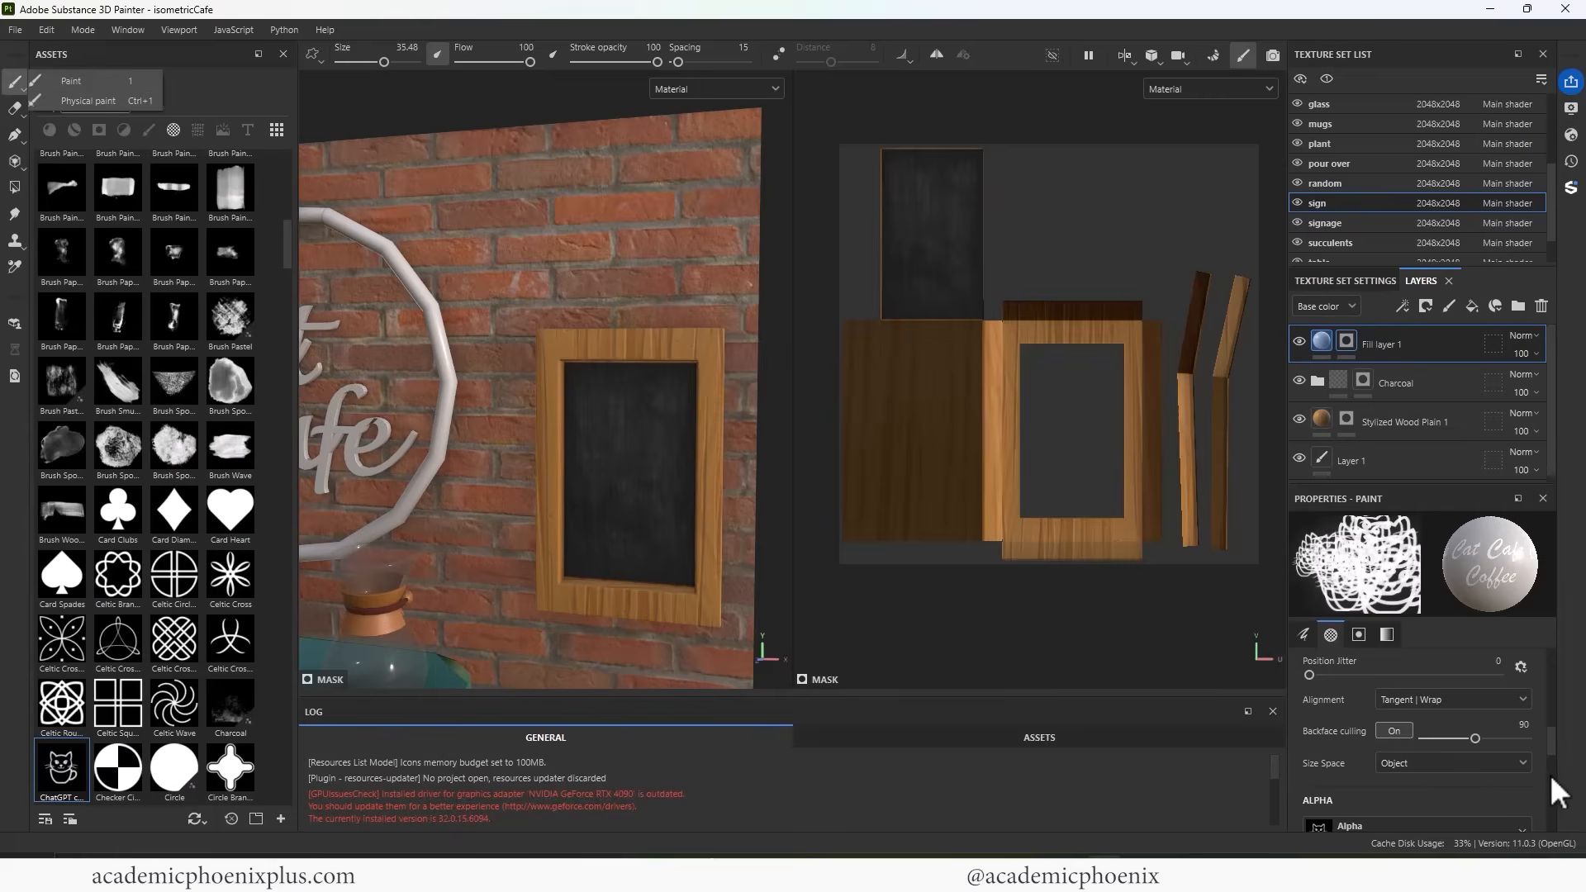
click(1556, 737)
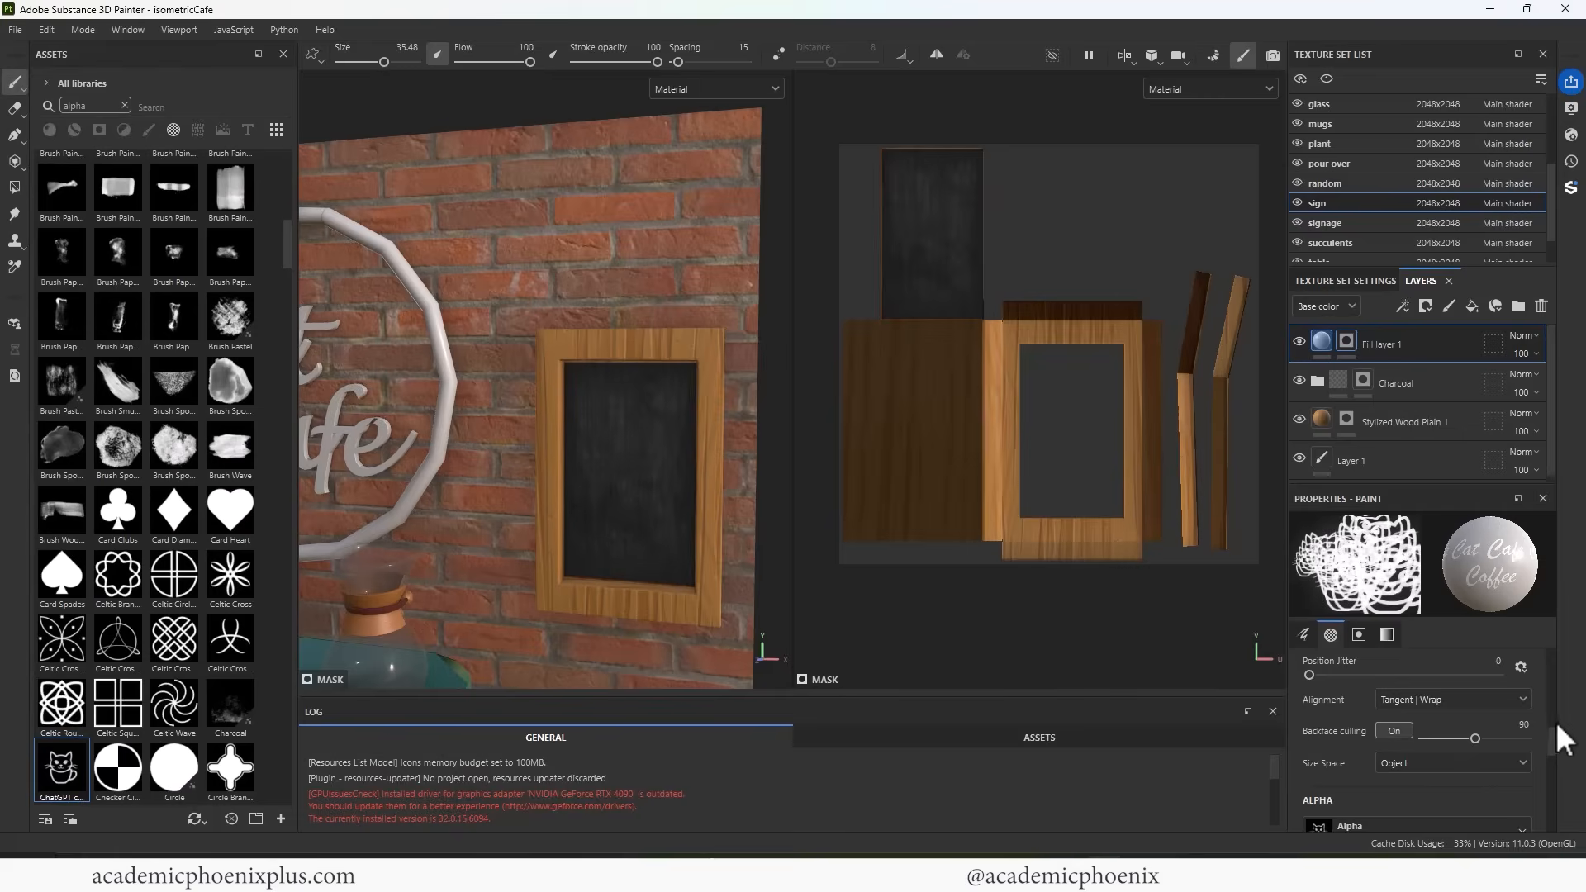
drag(1551, 727, 1550, 697)
click(19, 84)
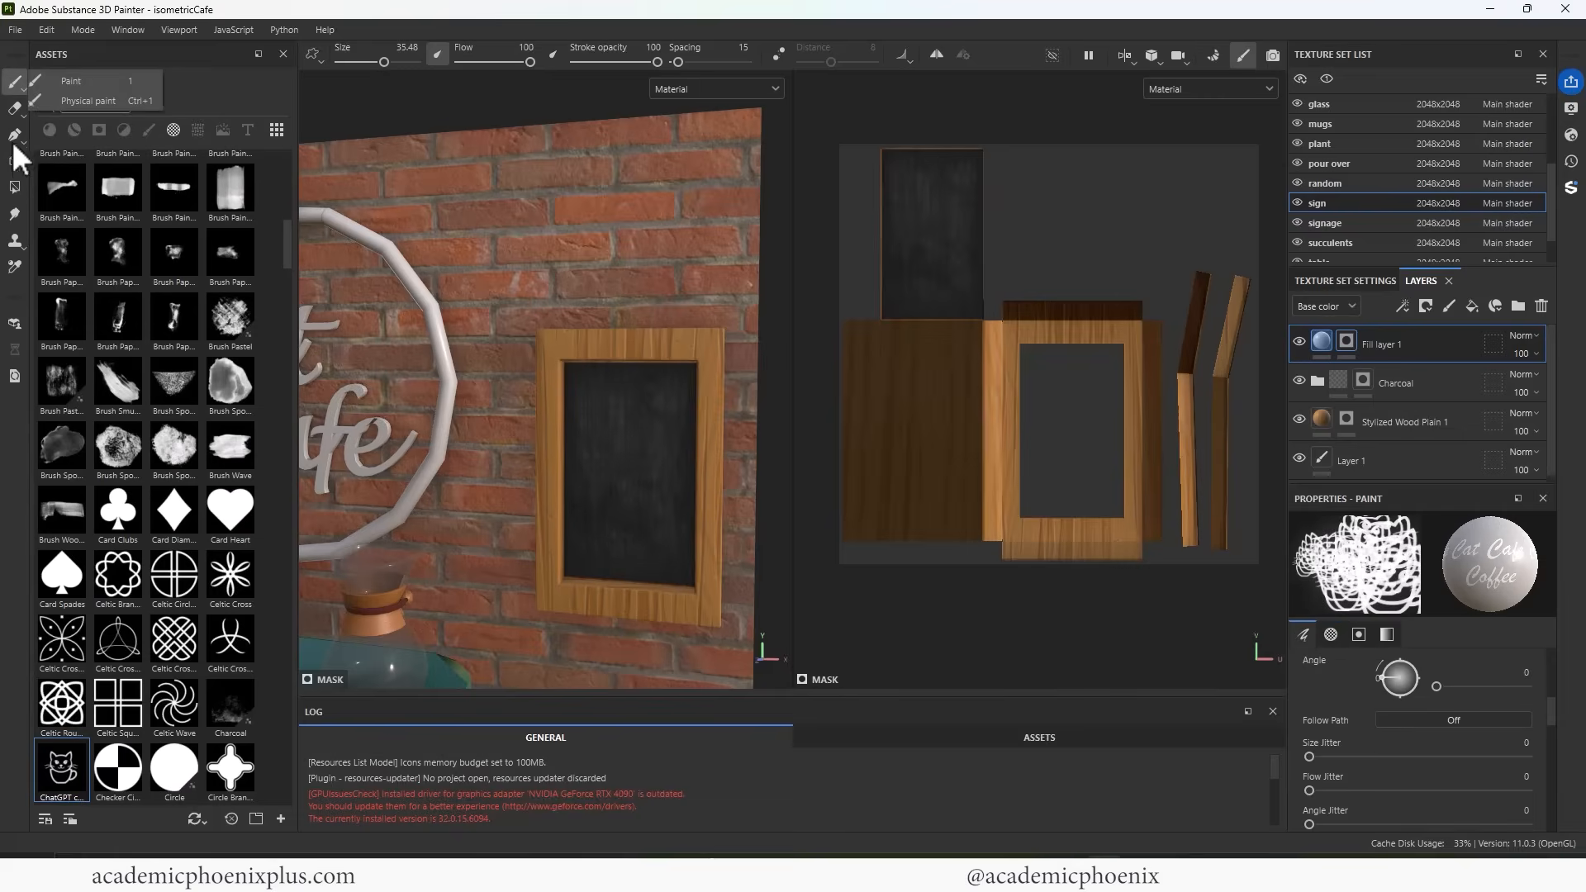
click(173, 130)
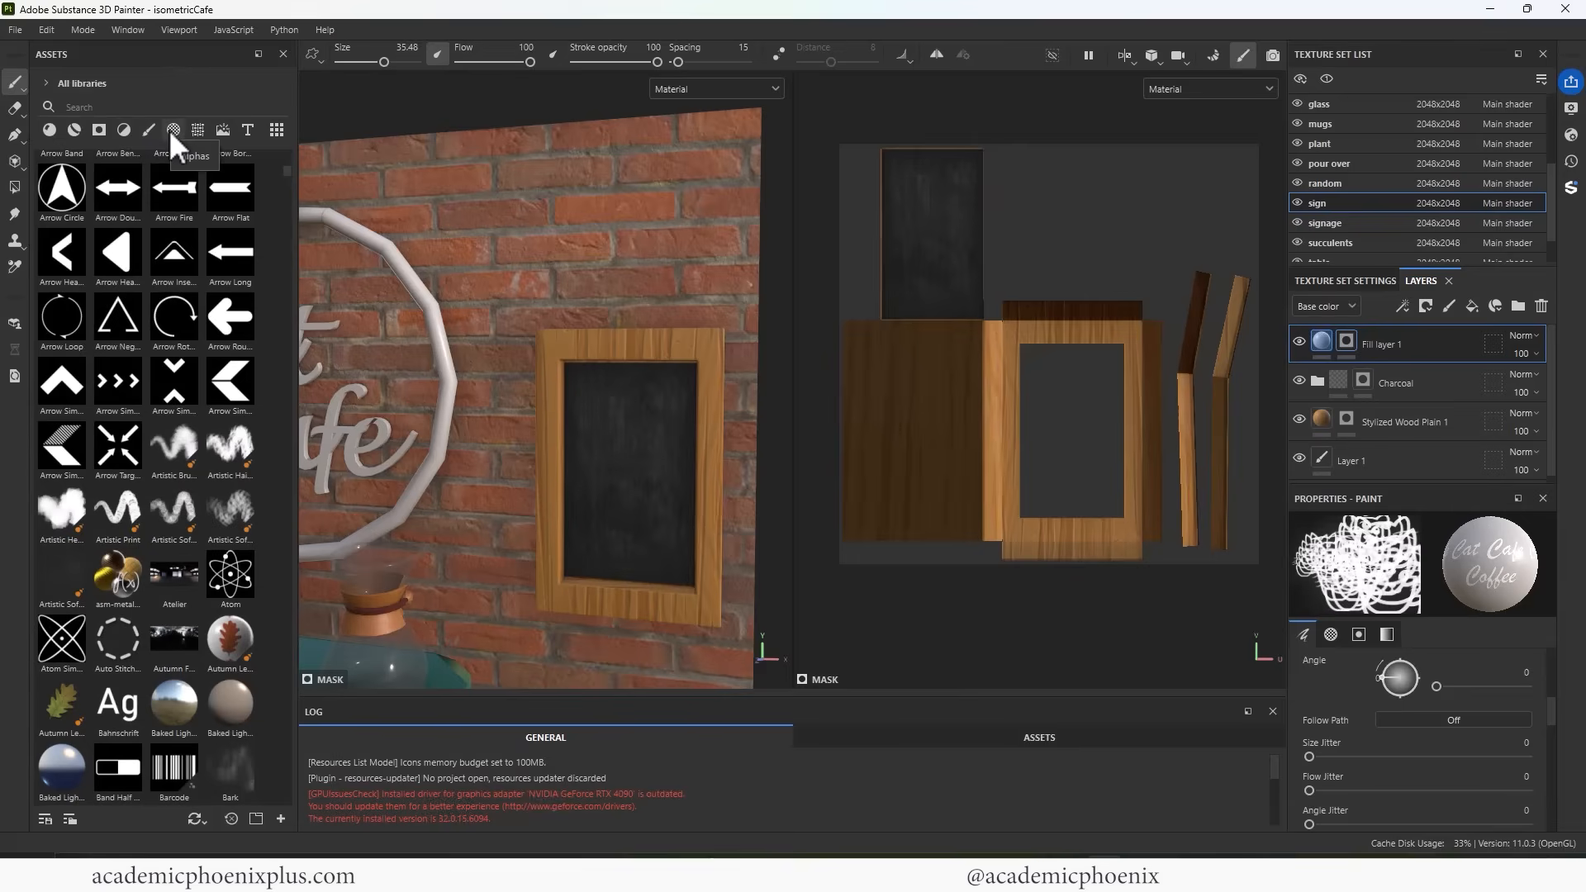
click(149, 130)
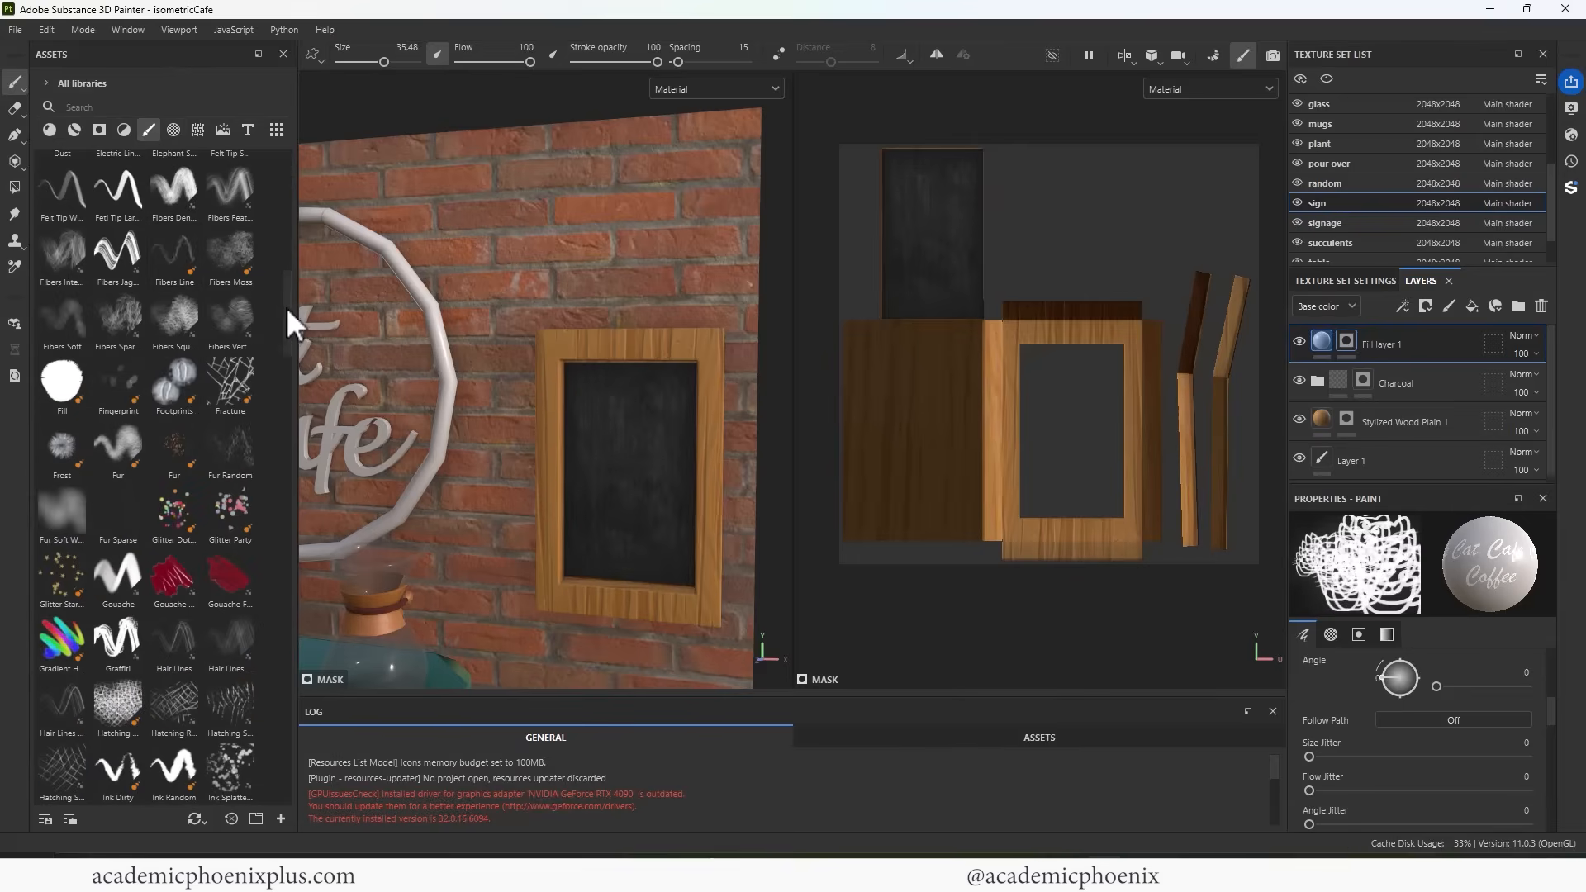
drag(286, 305, 270, 161)
click(193, 311)
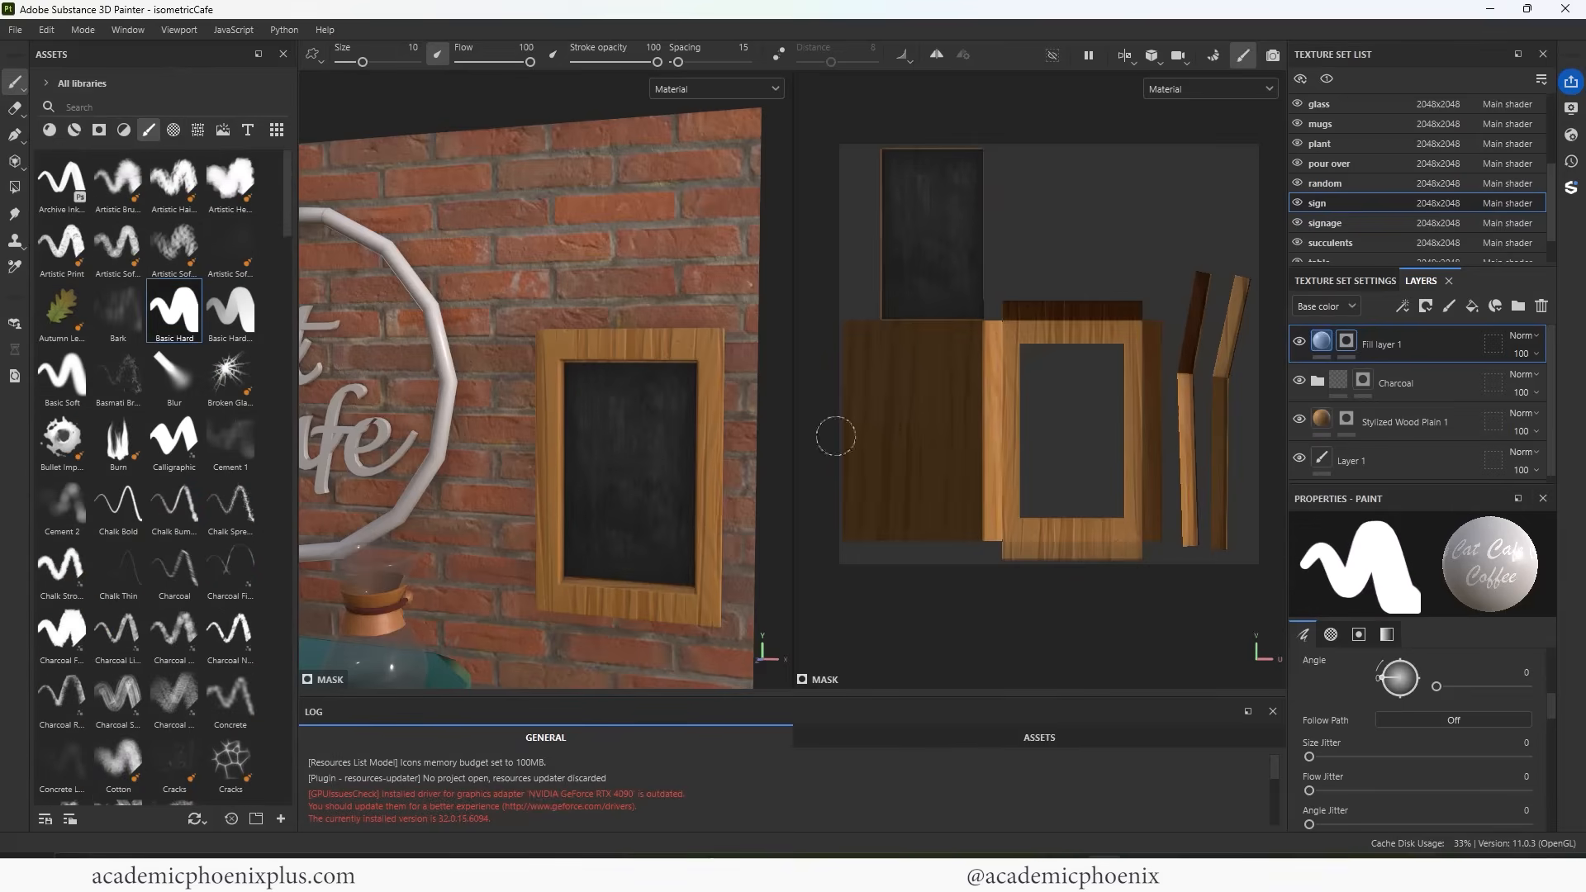
drag(1549, 728, 1547, 796)
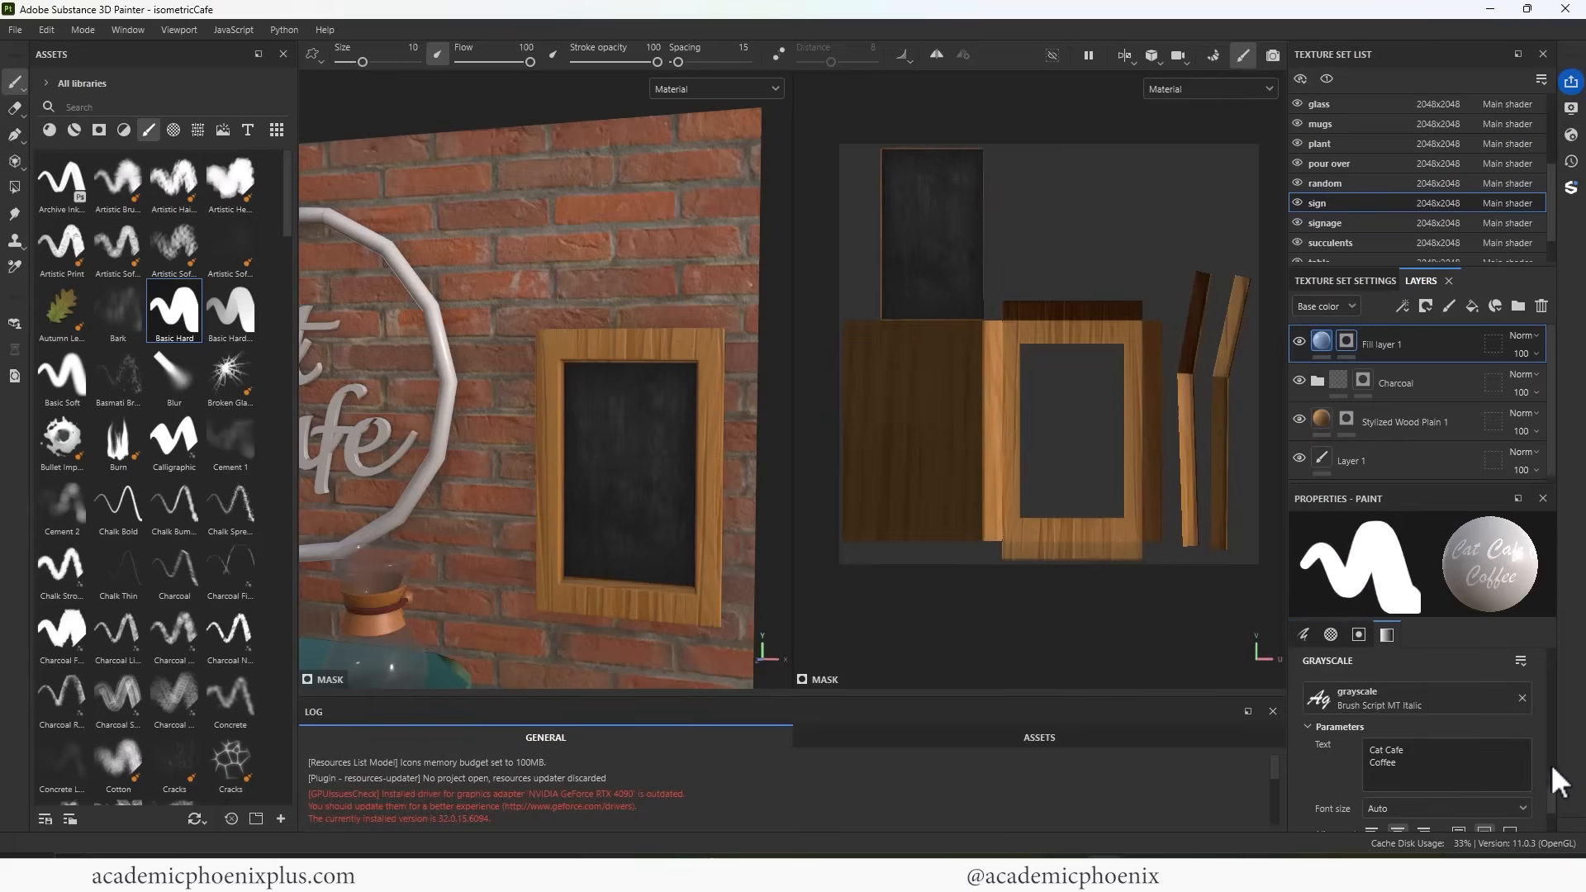
click(1522, 698)
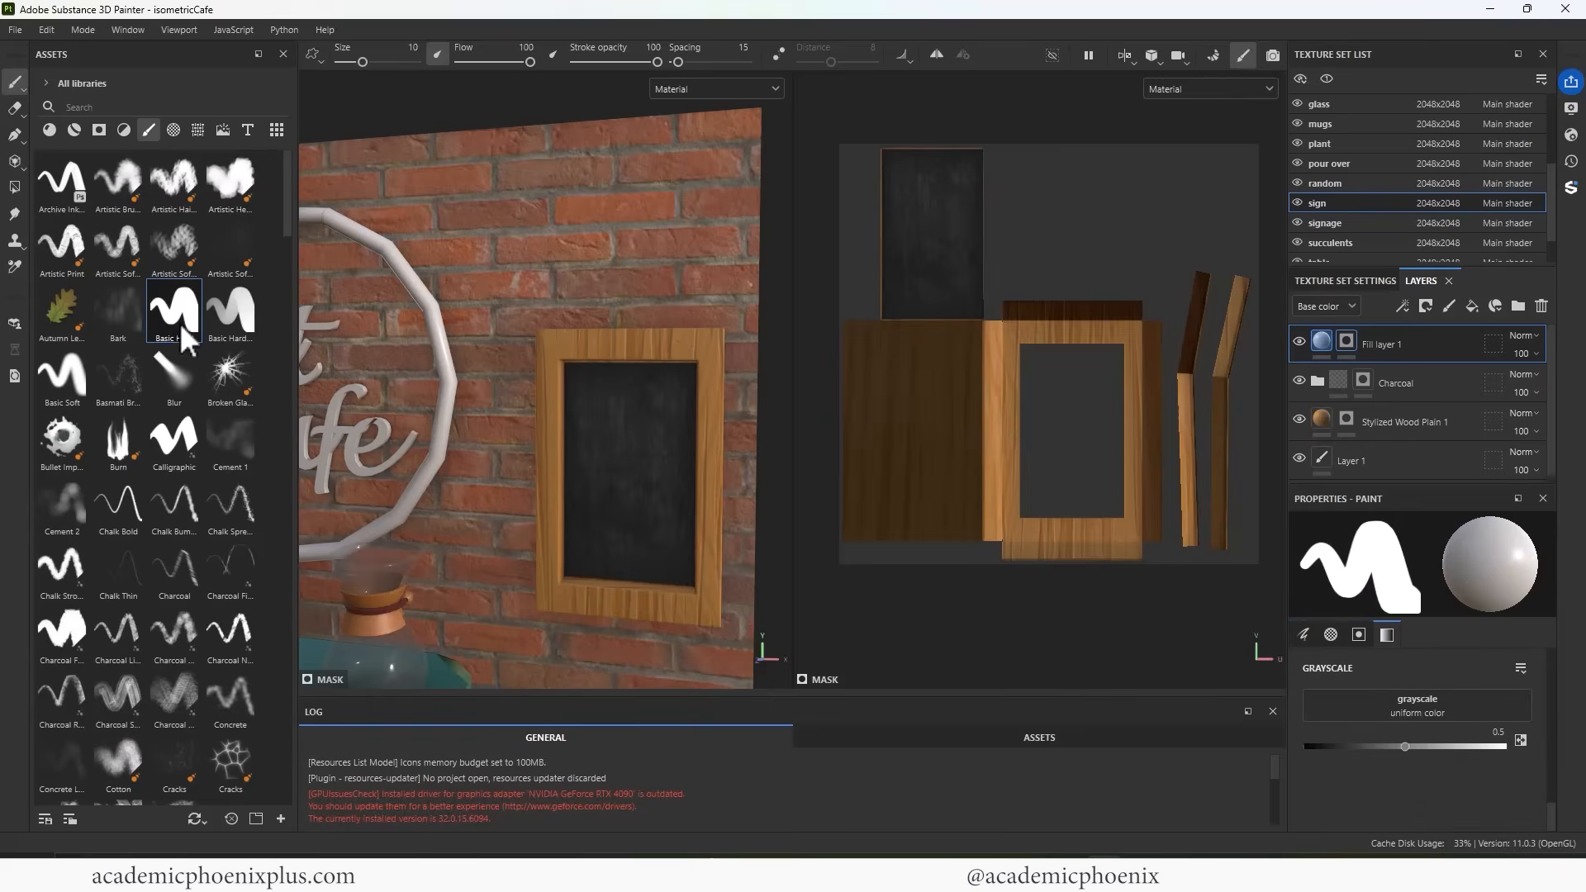
Search the alphas for "cat" and assign the cat cafe logo as the Basic Hard brush's alpha
click(180, 108)
text(cat)
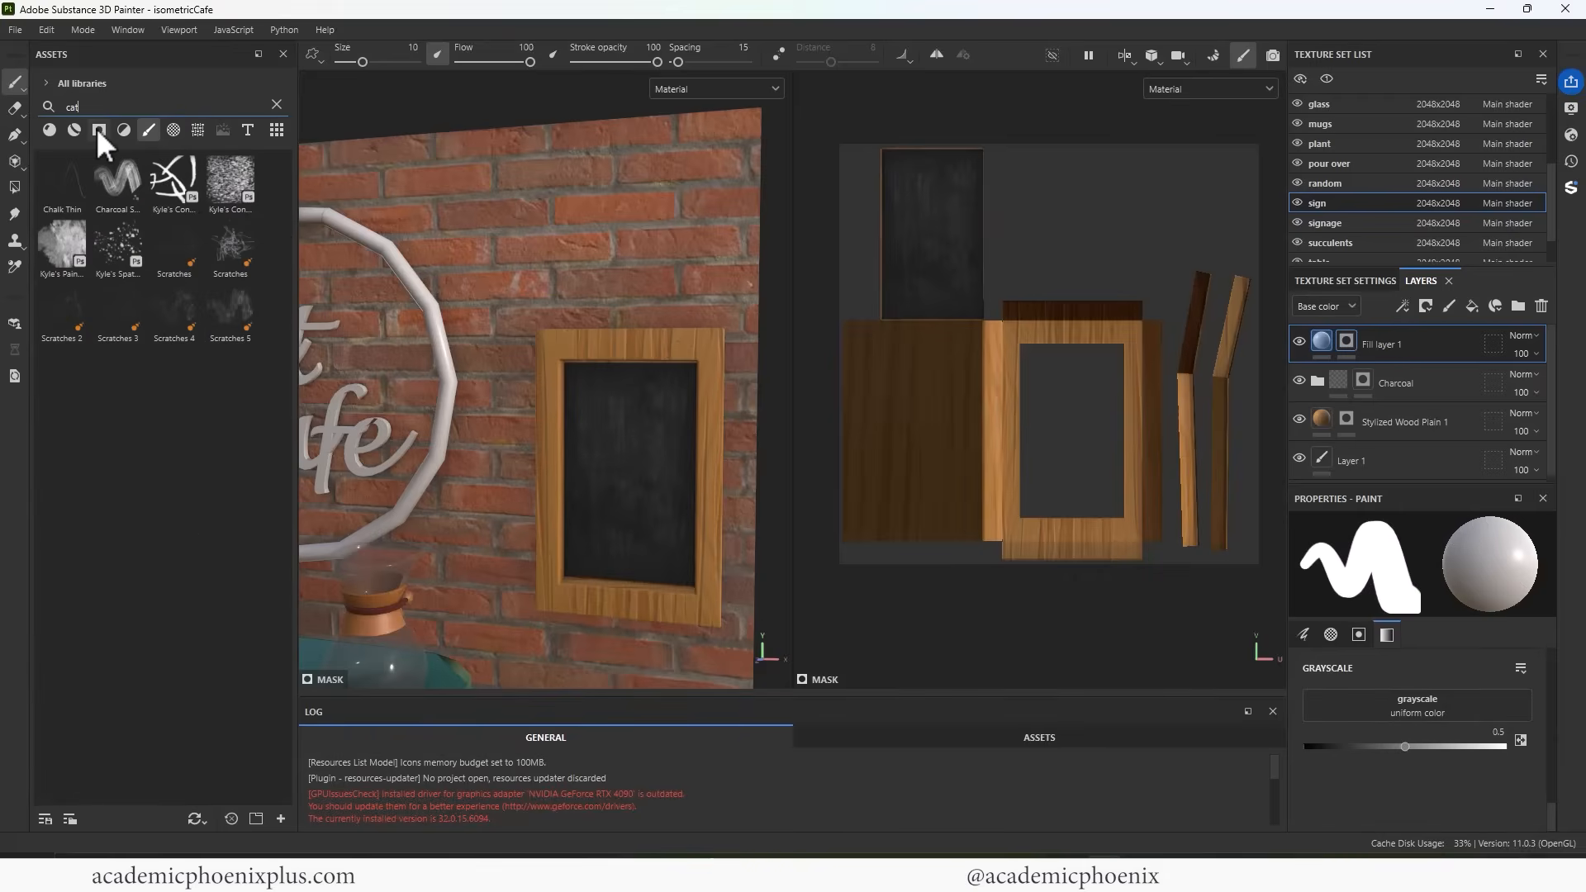
click(174, 130)
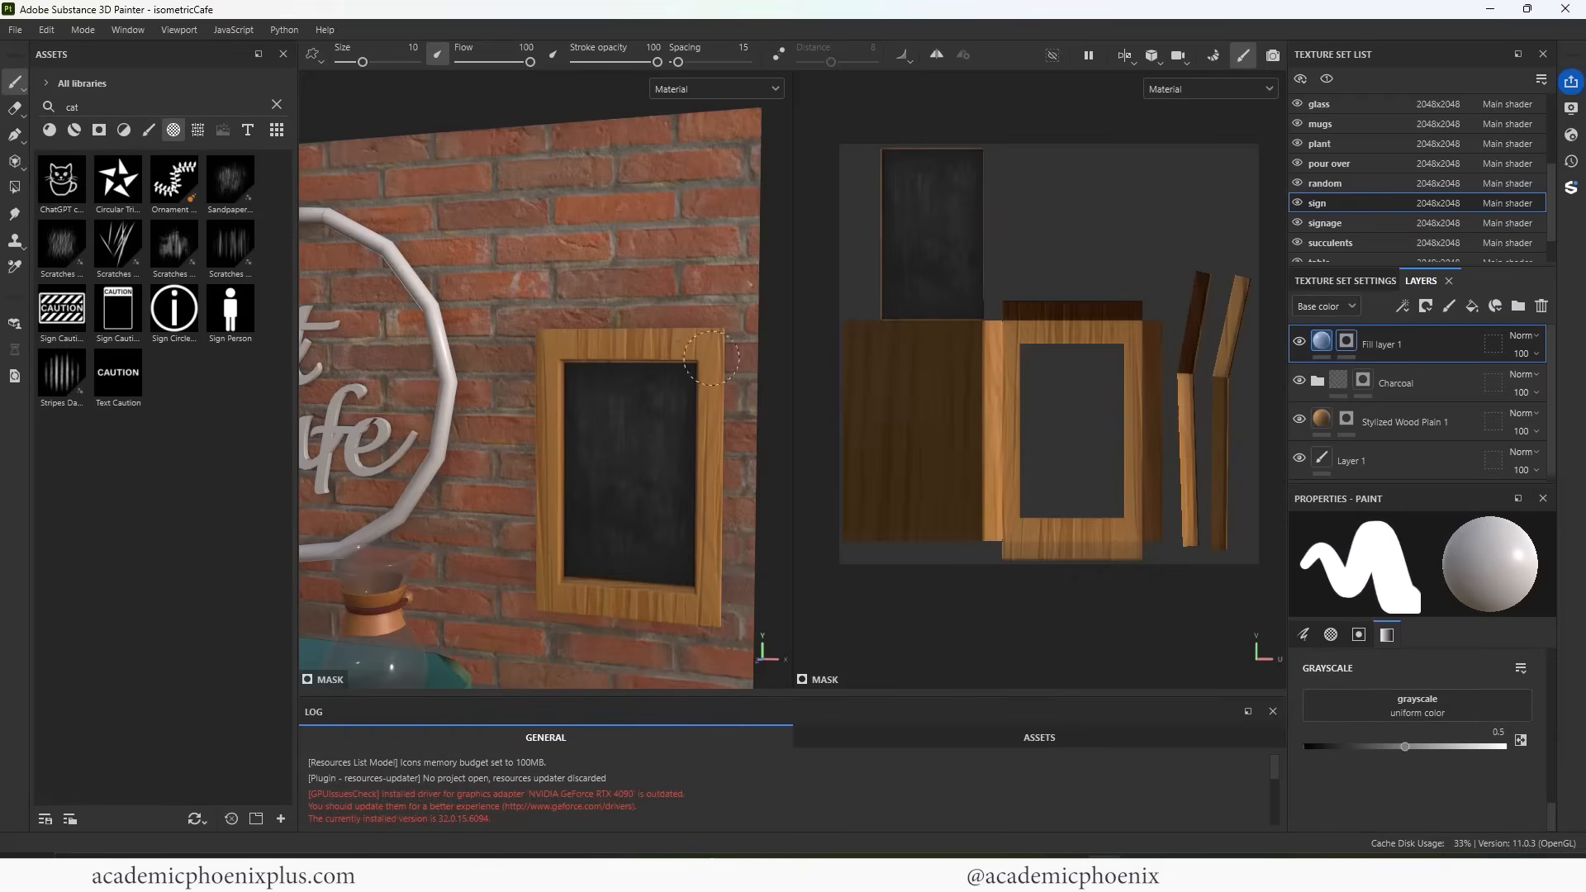
drag(1549, 811, 1549, 753)
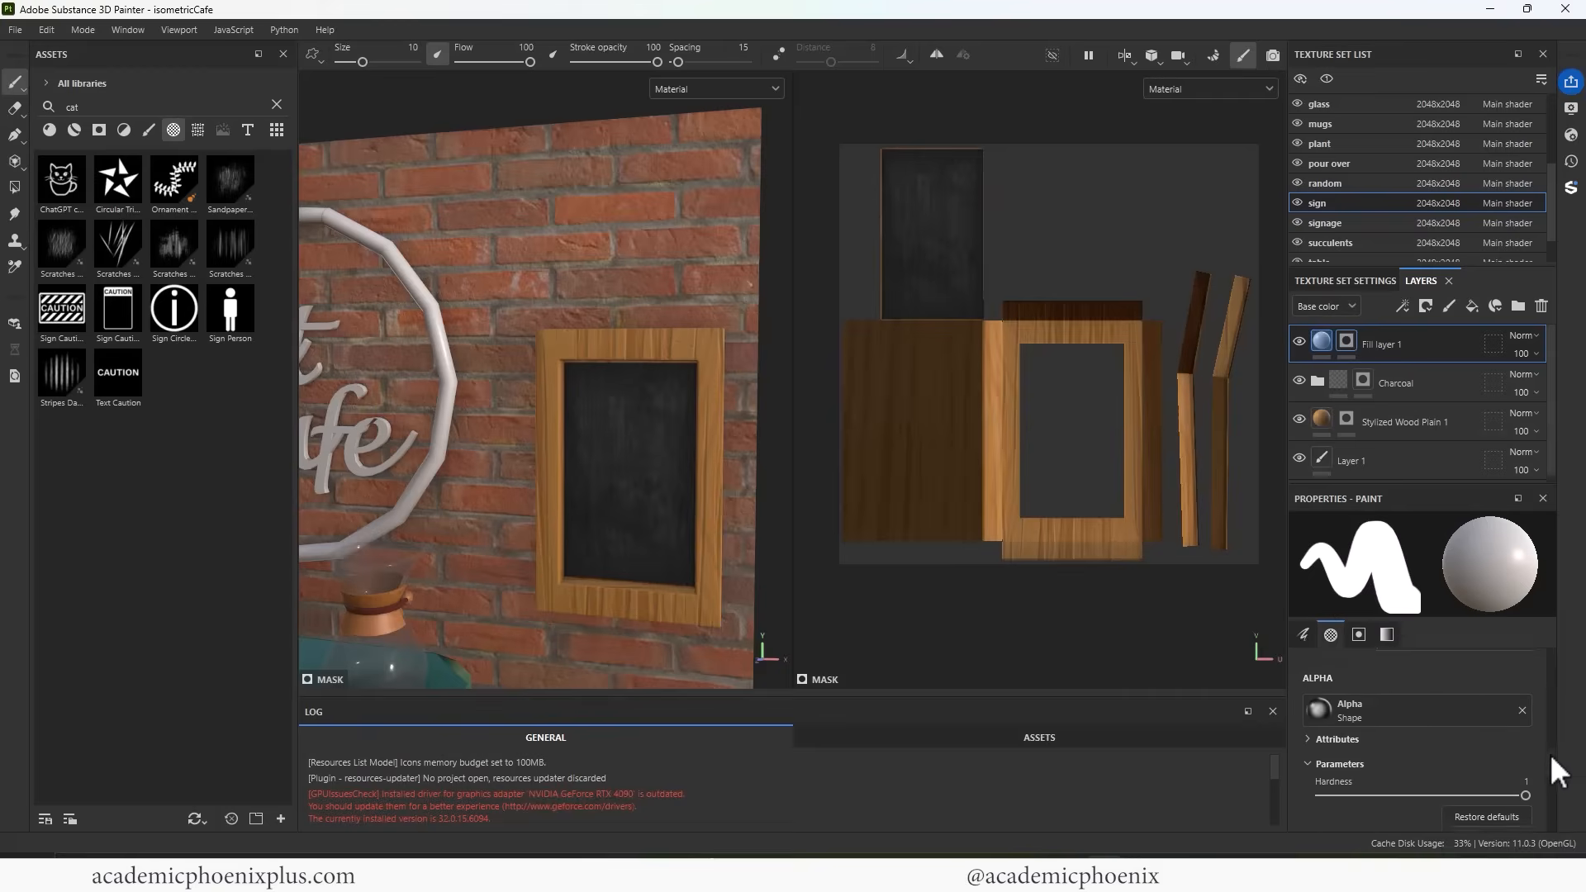
drag(62, 180, 1379, 718)
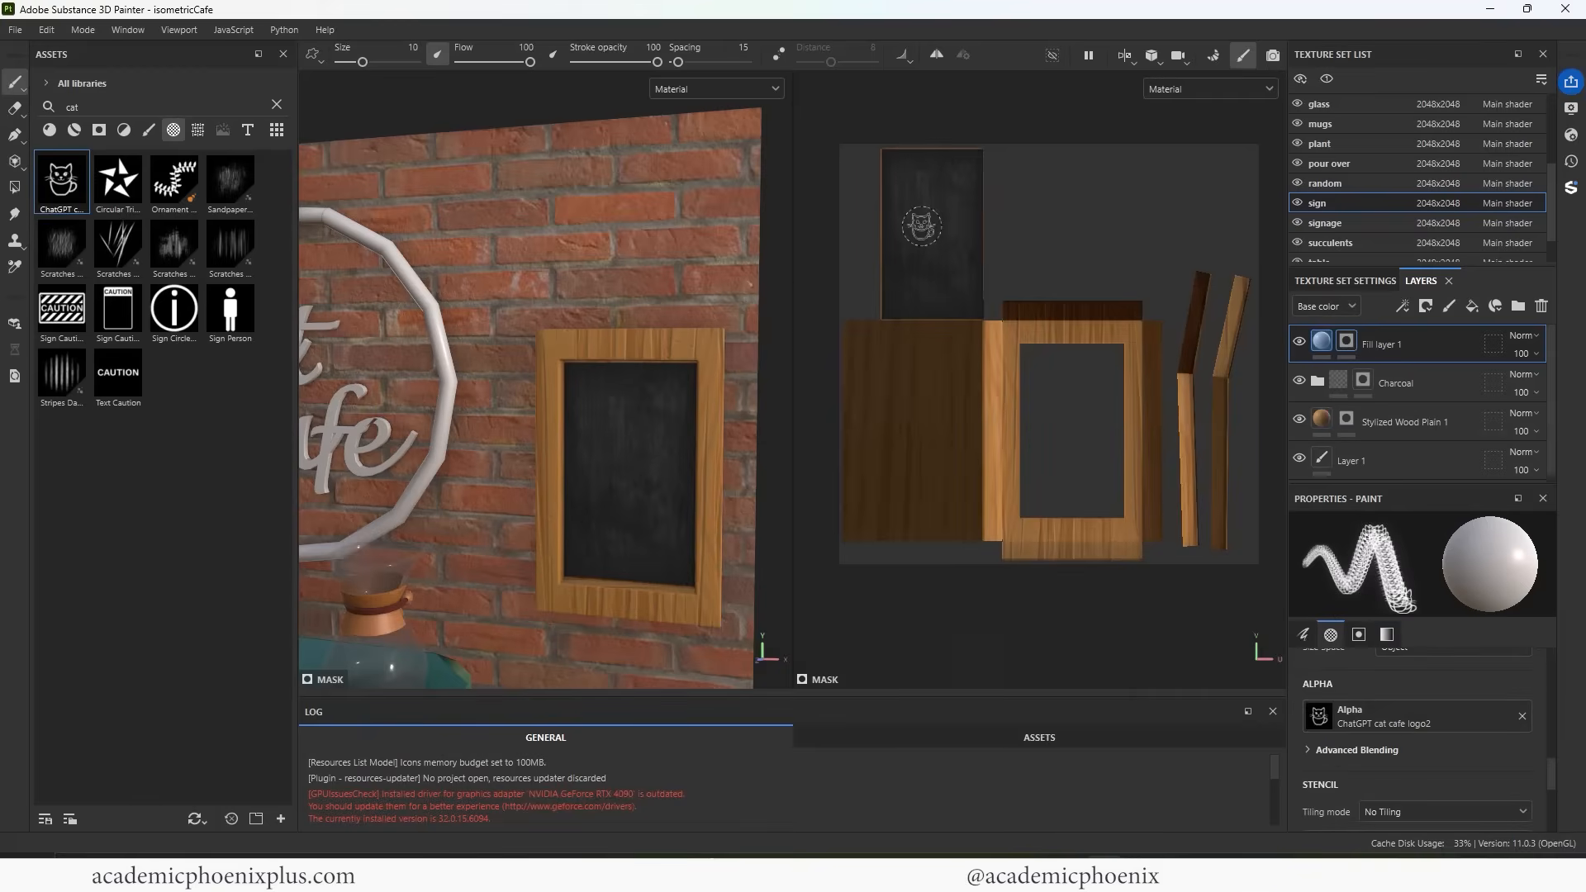
Enlarge the logo brush to 30.88 and stamp the cat-in-cup logo onto the chalkboard
click(921, 237)
key(ctrl+z)
key(bracketright)
key(bracketright)
key(bracketright)
key(bracketright)
key(bracketright)
key(bracketright)
key(bracketright)
key(bracketright)
key(bracketright)
key(bracketright)
key(bracketright)
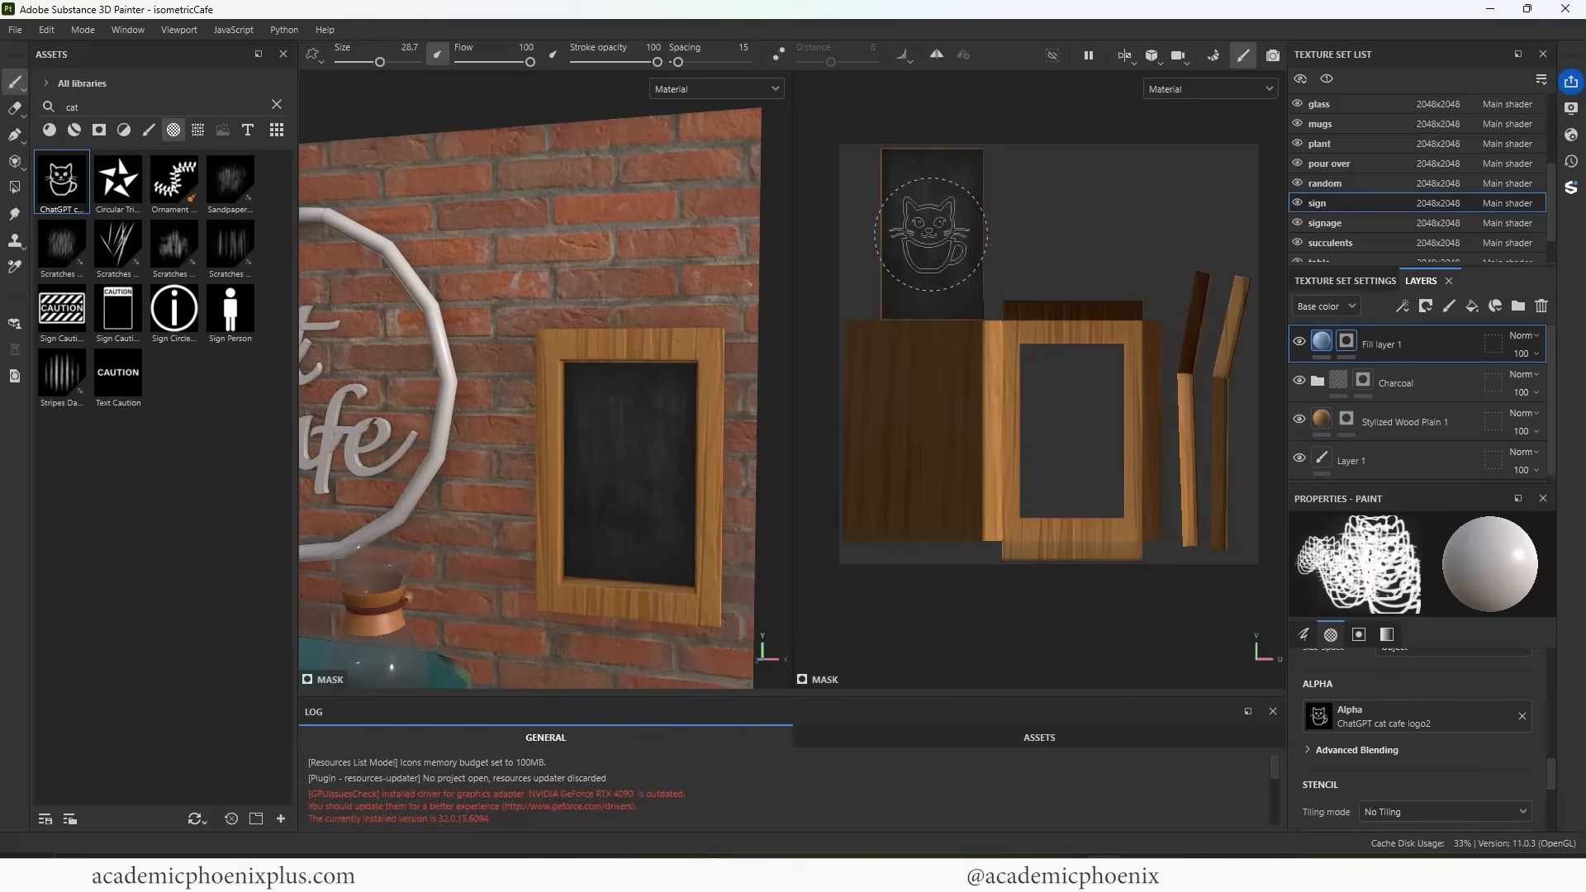
click(930, 236)
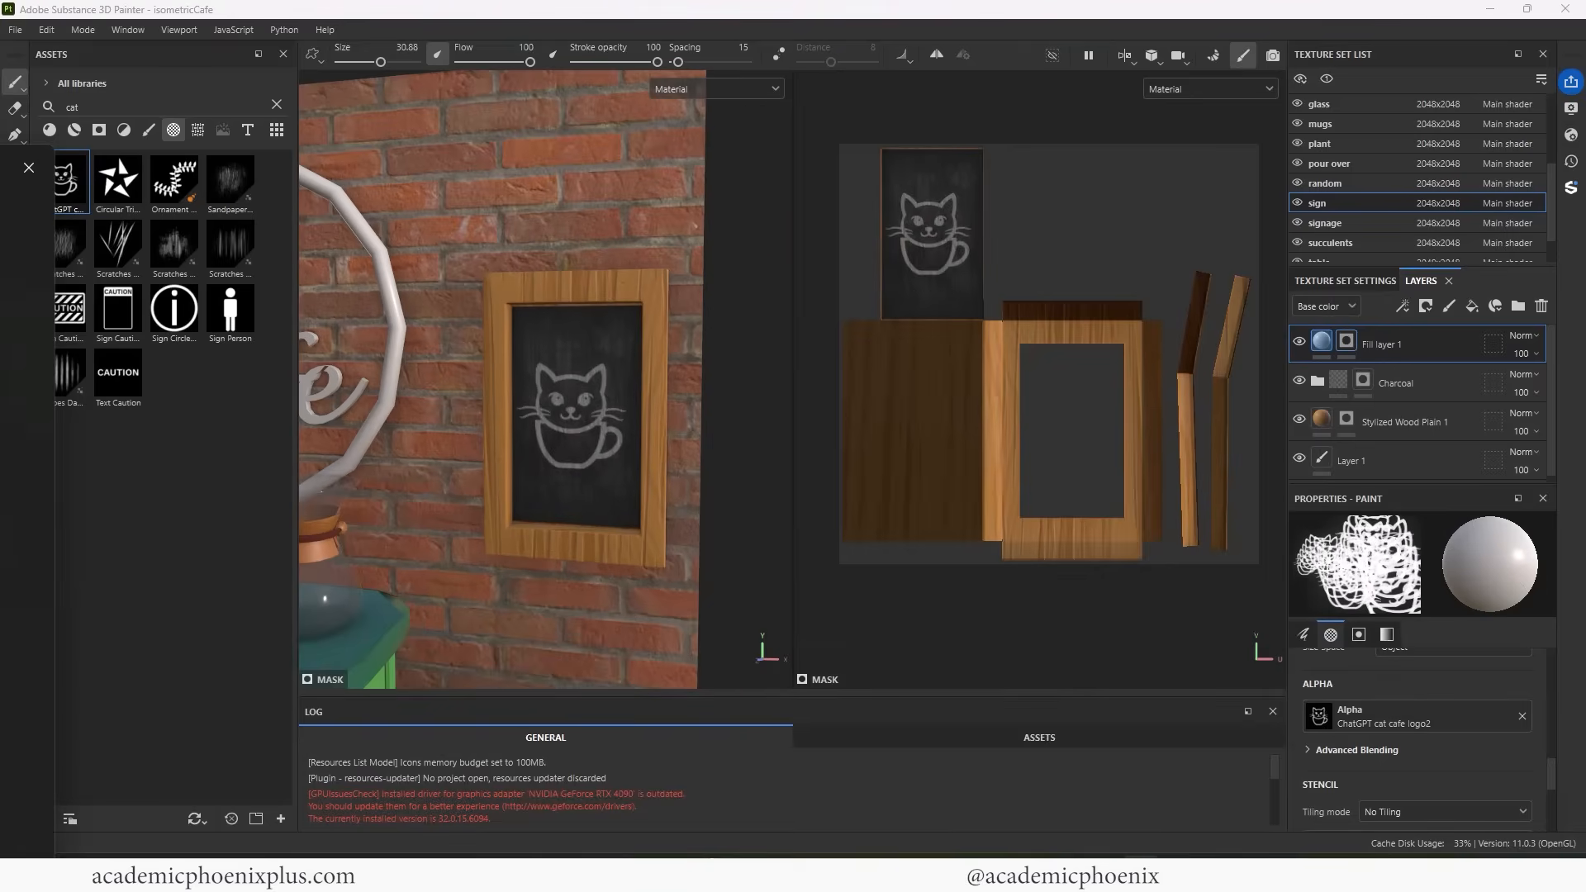
Duplicate the sign's Fill layer 1 and clear the mask of the copy
click(247, 129)
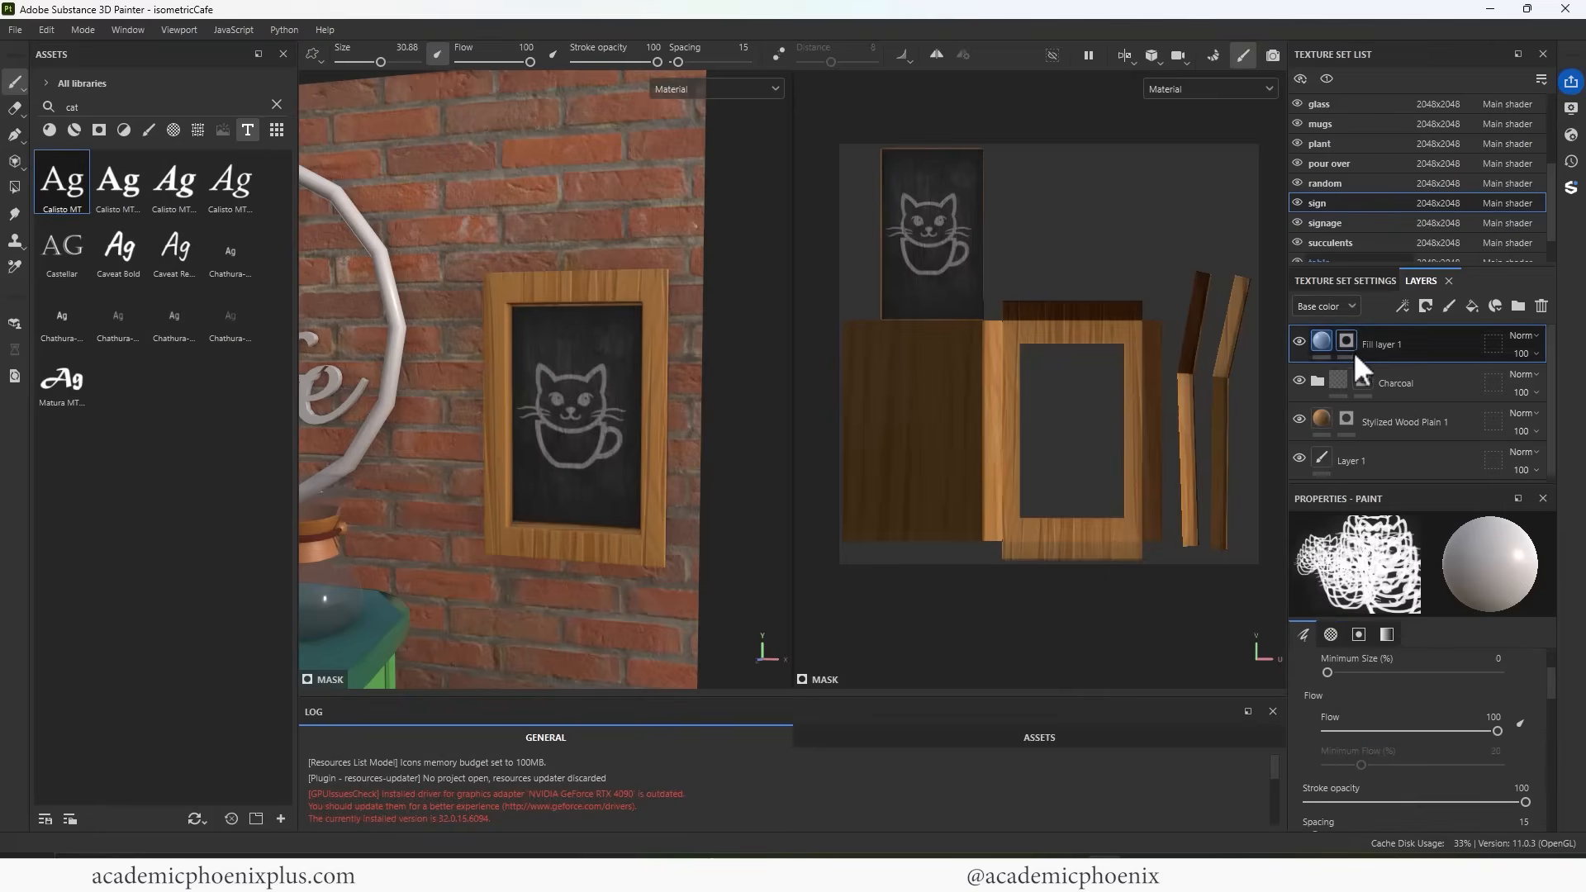
right_click(1321, 340)
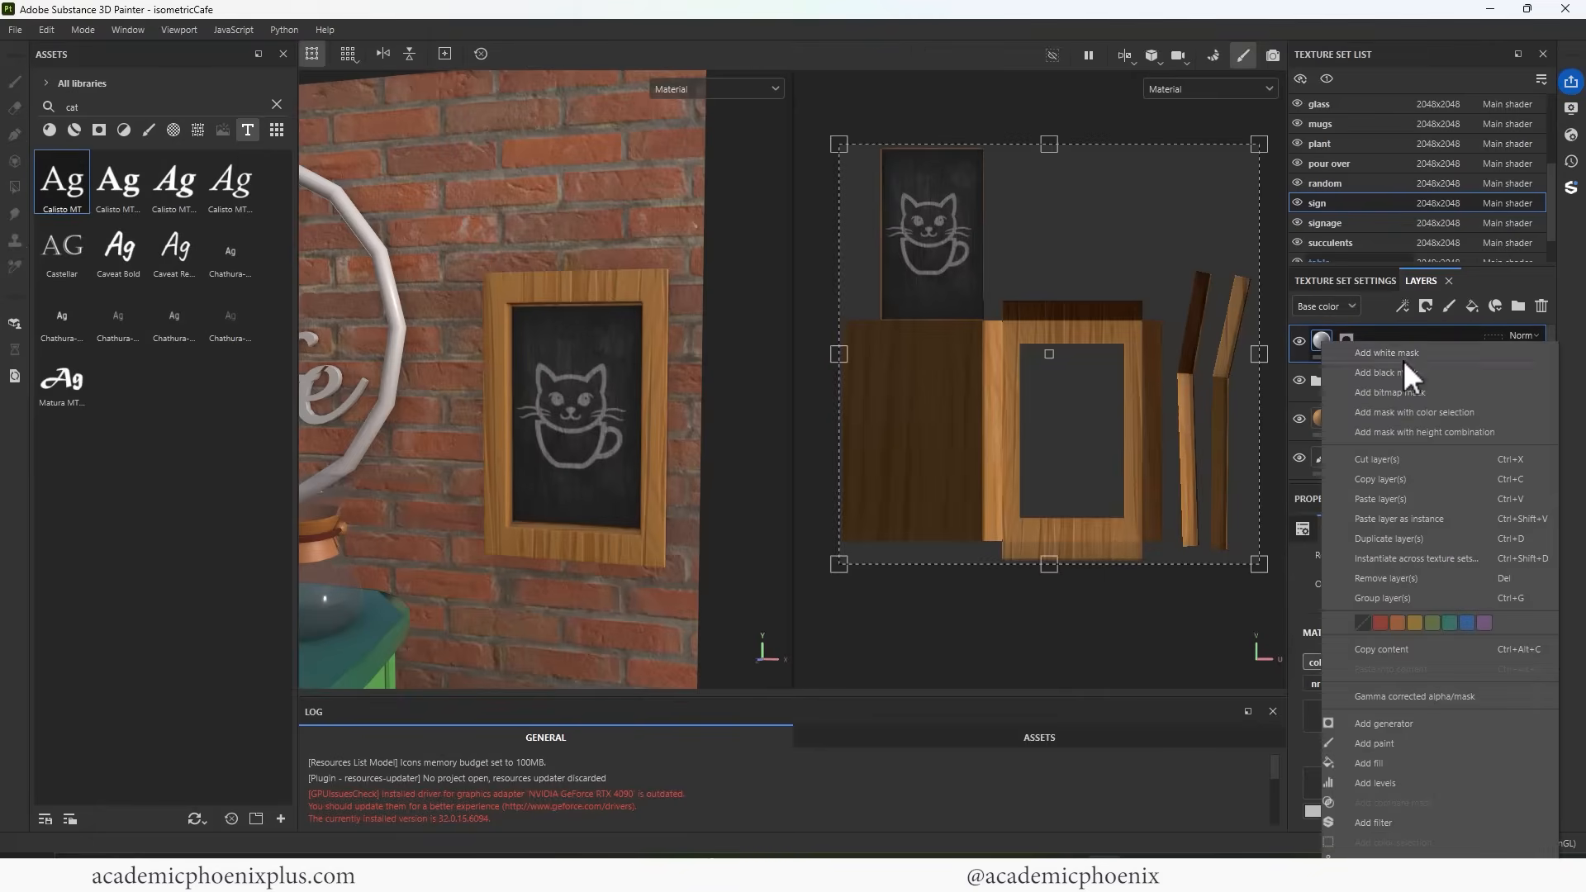
click(1434, 333)
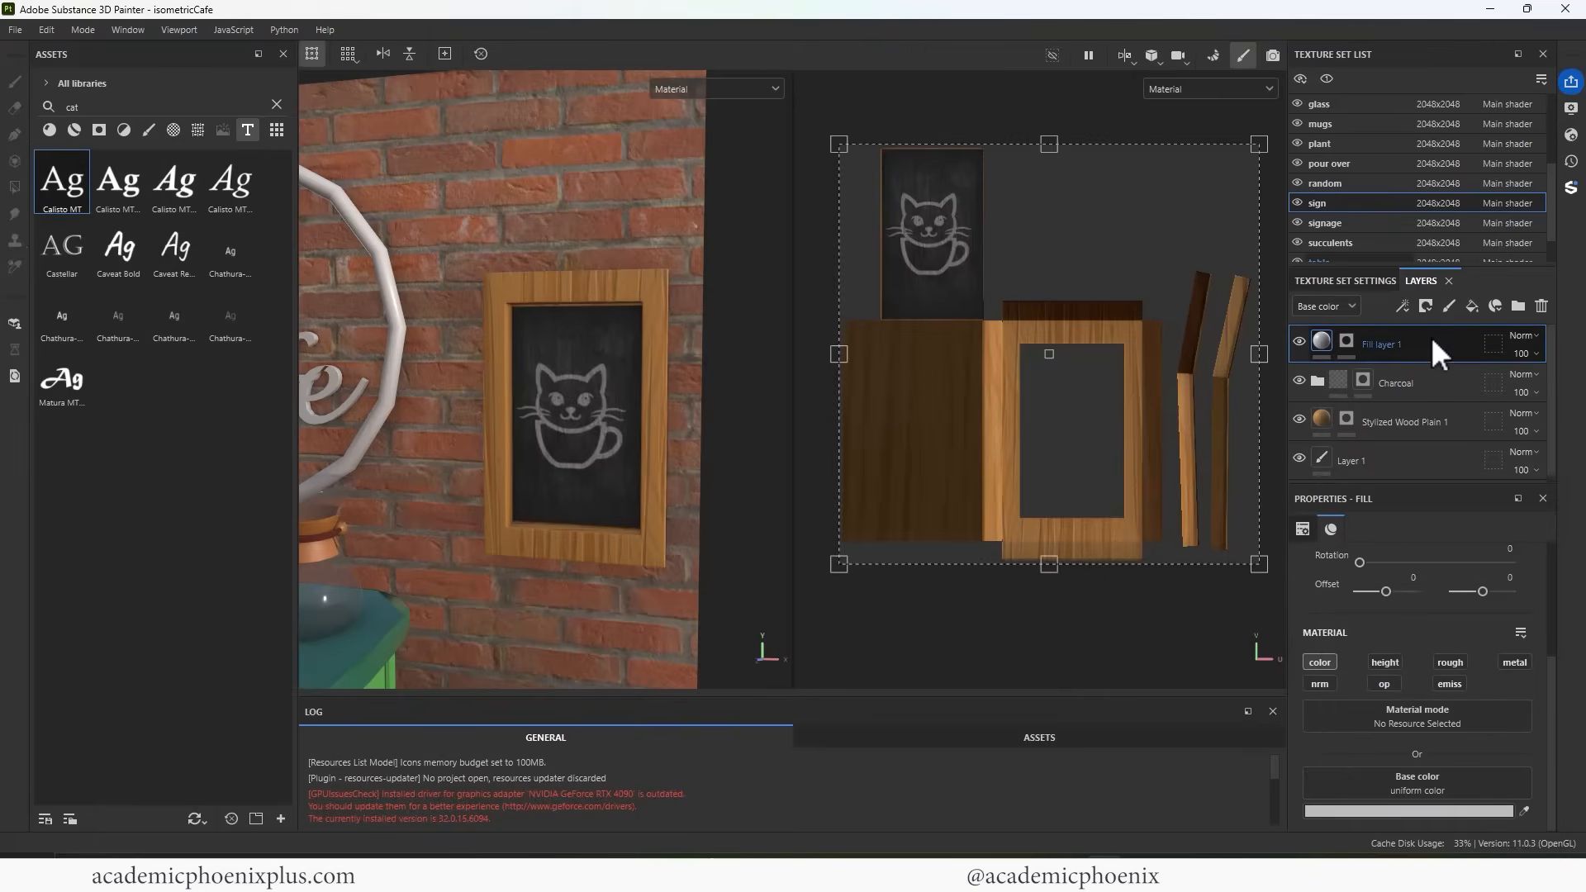
key(ctrl+d)
click(1353, 340)
right_click(1353, 340)
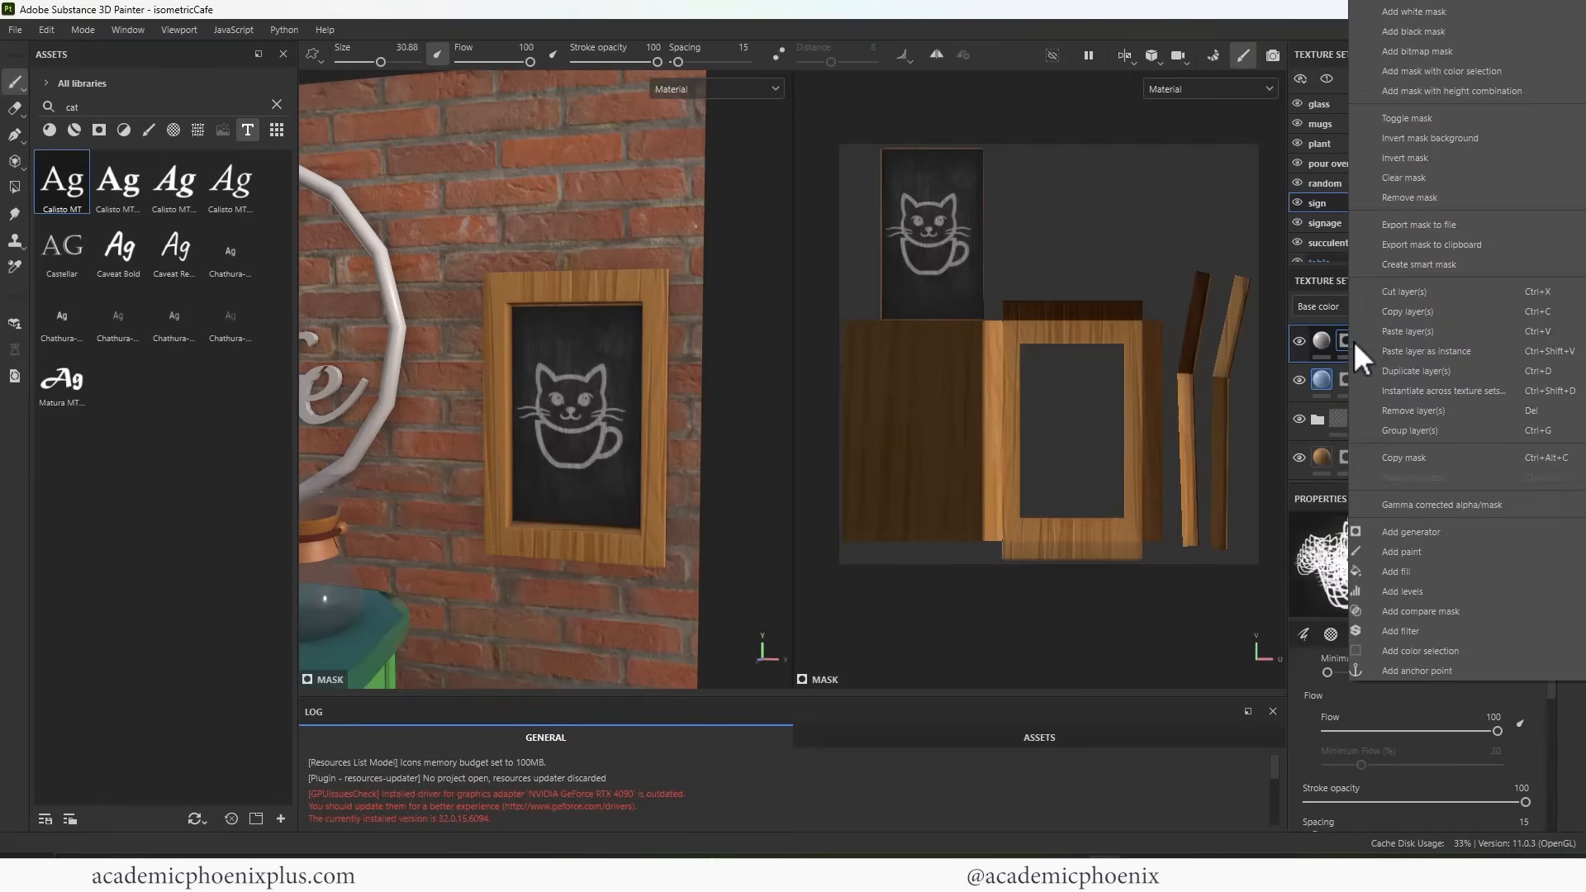
click(1435, 178)
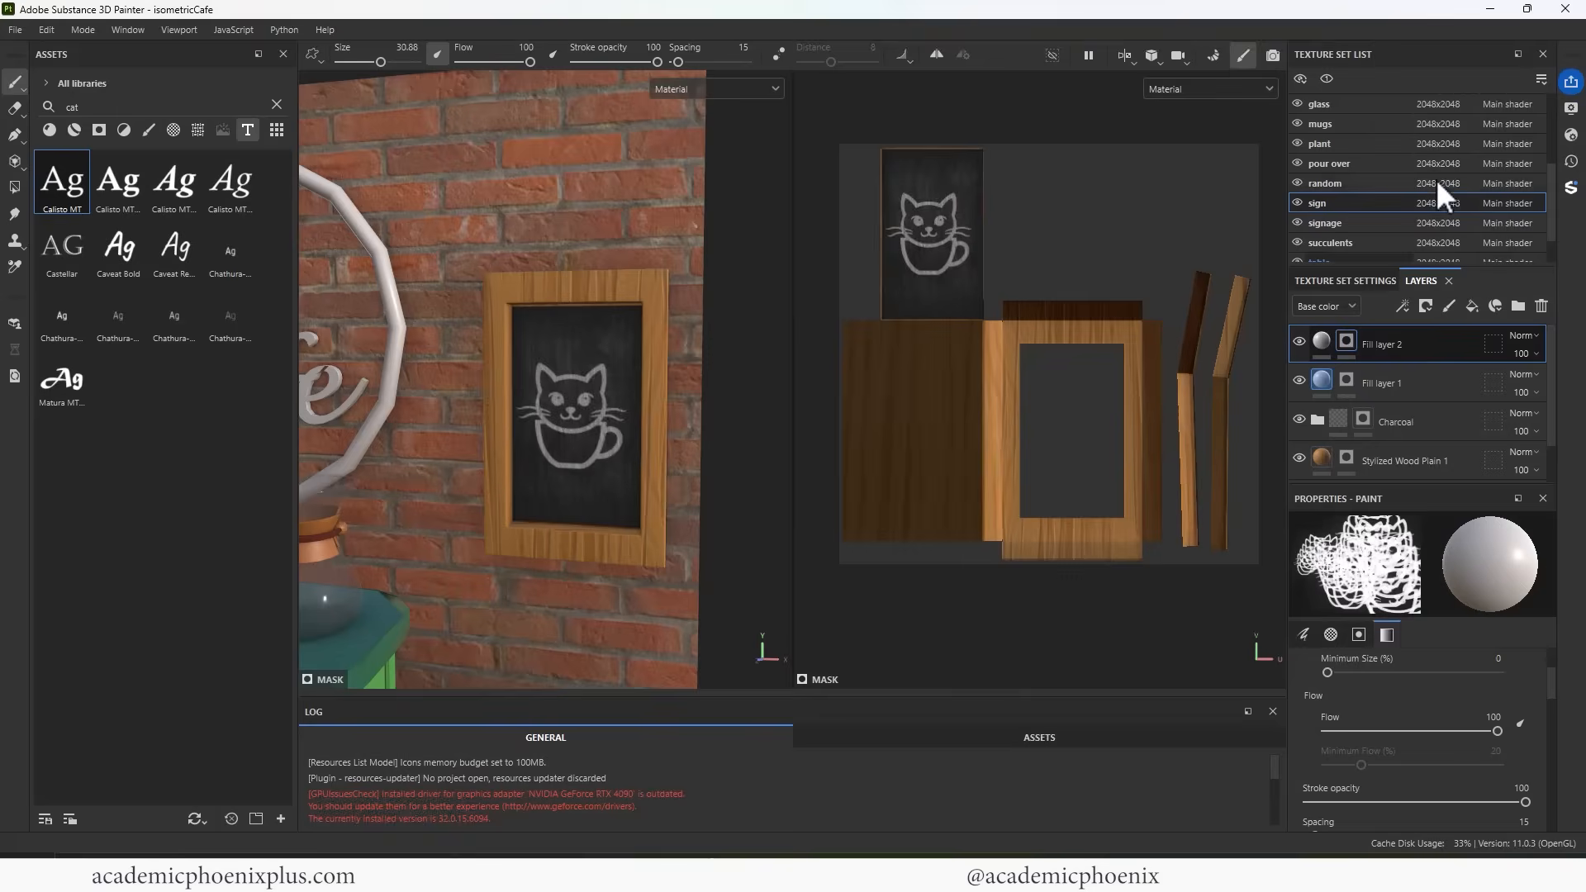
Switch to a plain hard brush, assign the Barlow Condensed Black Italic font to its grayscale, and set the text to "Menu"
click(148, 128)
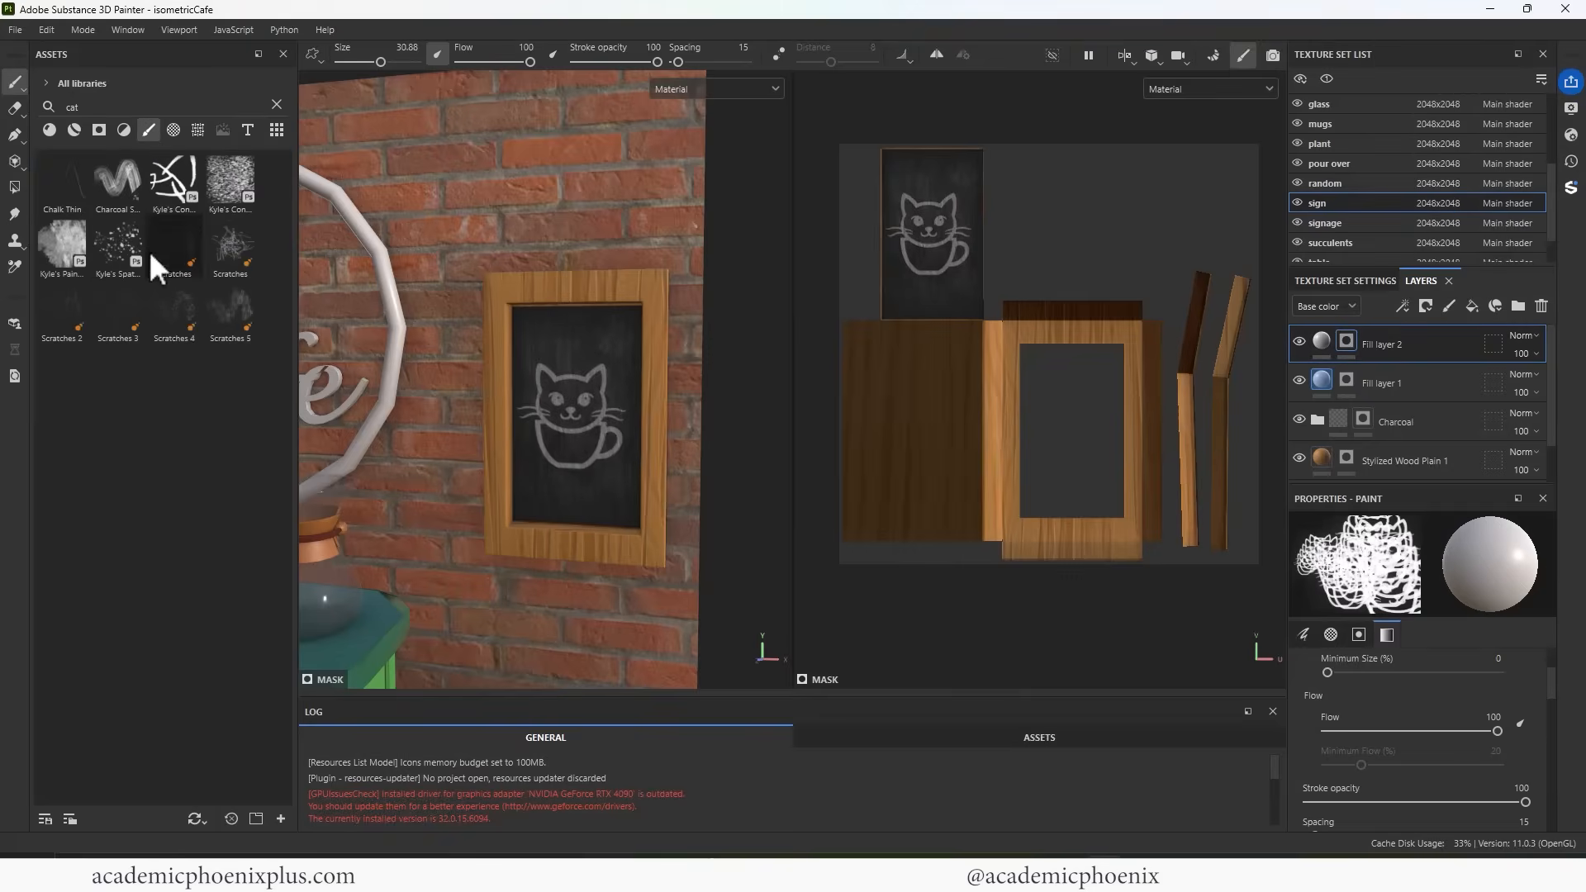
click(274, 104)
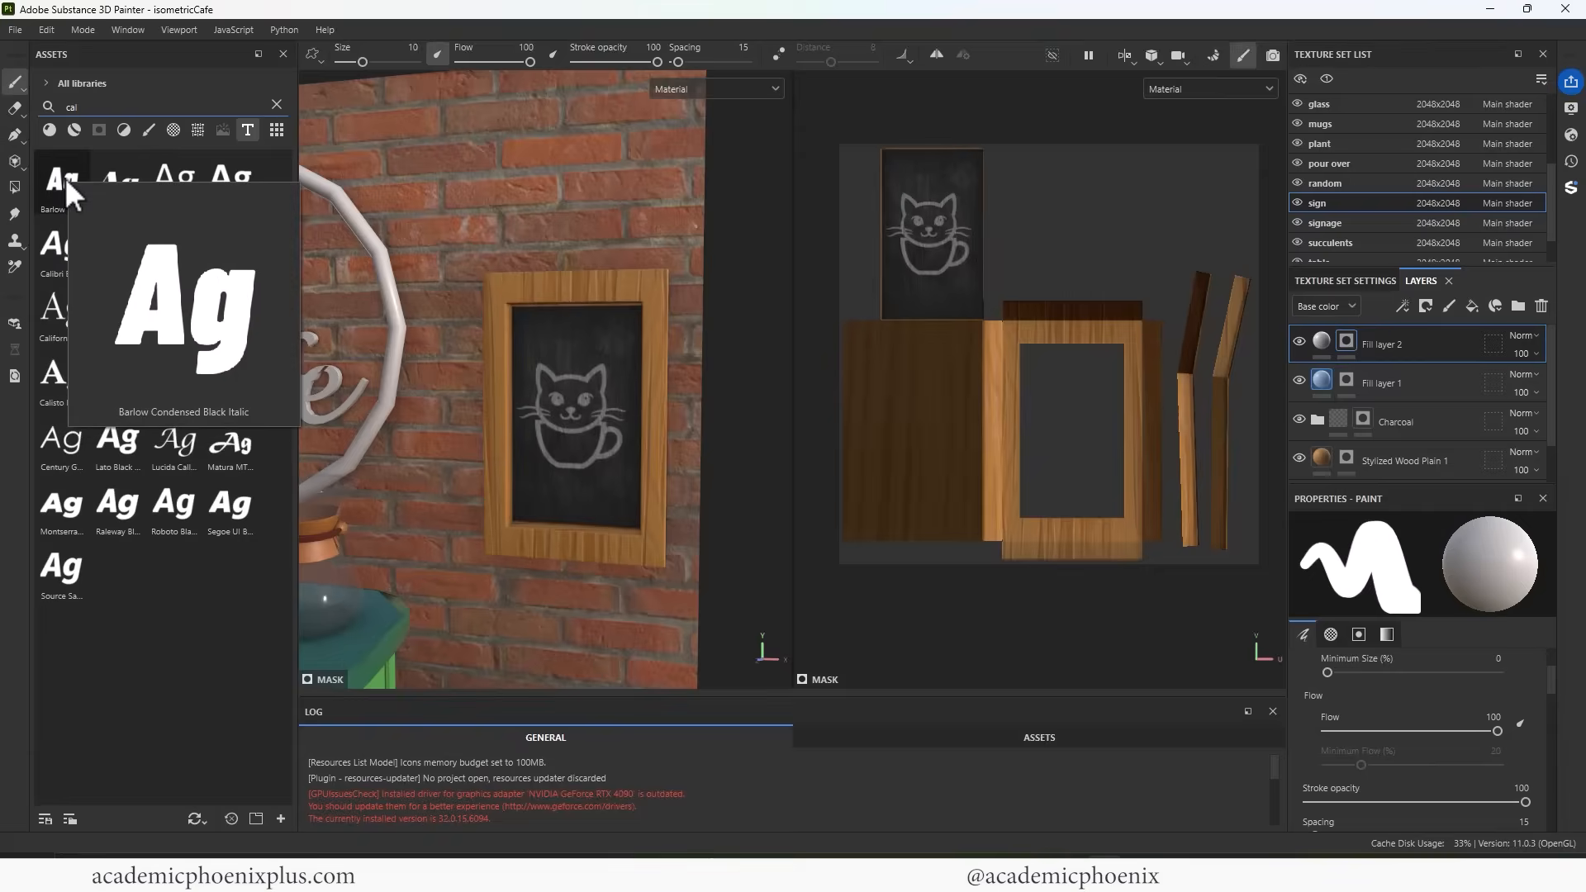
click(63, 188)
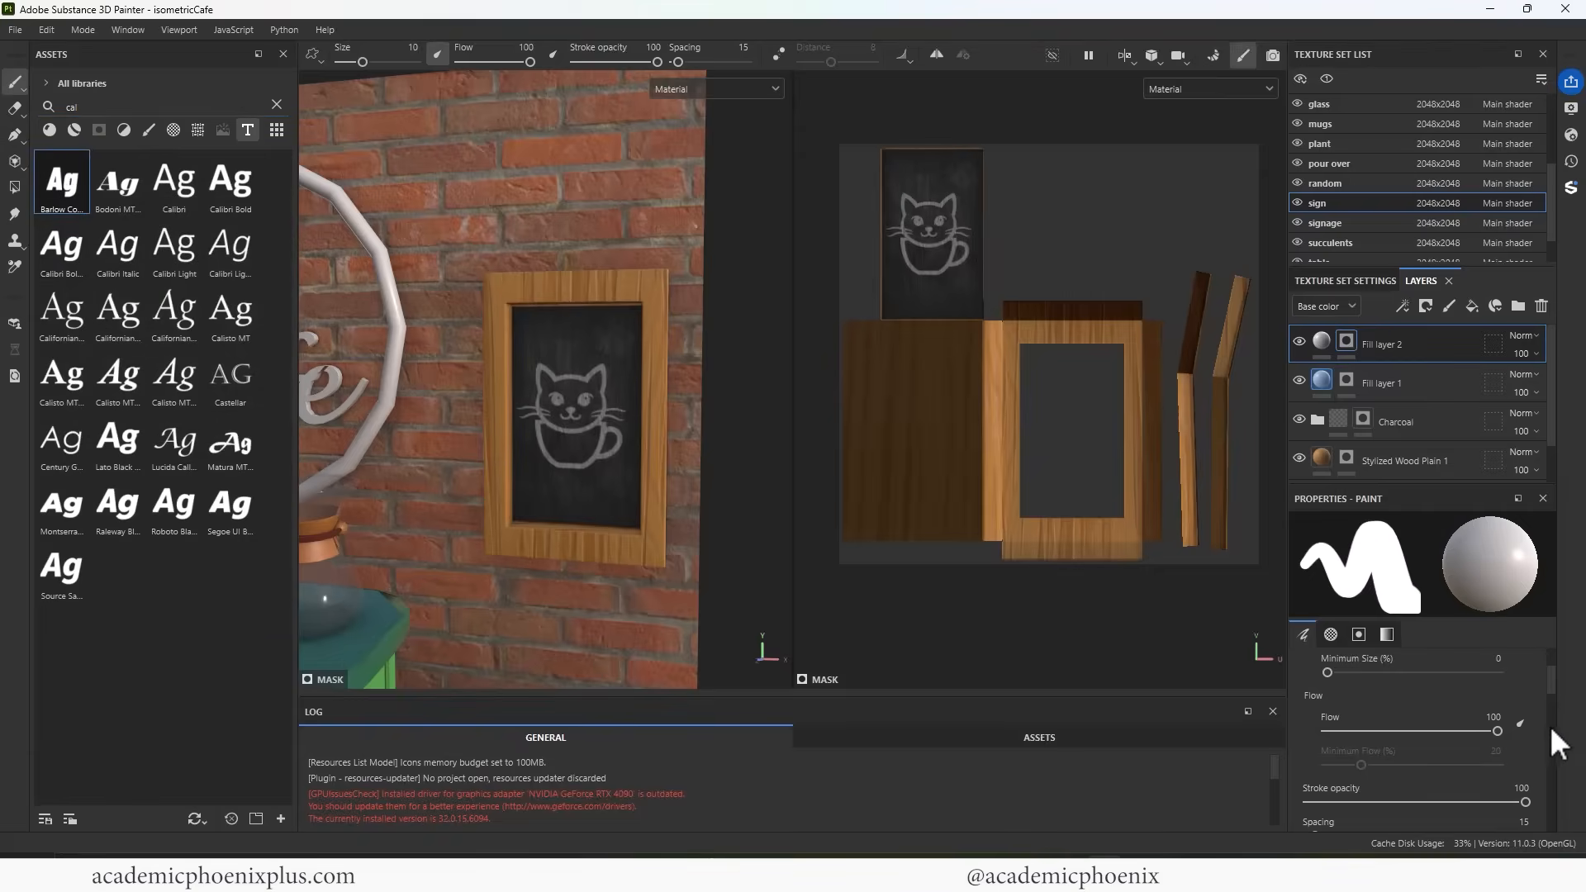
drag(1561, 687, 1556, 800)
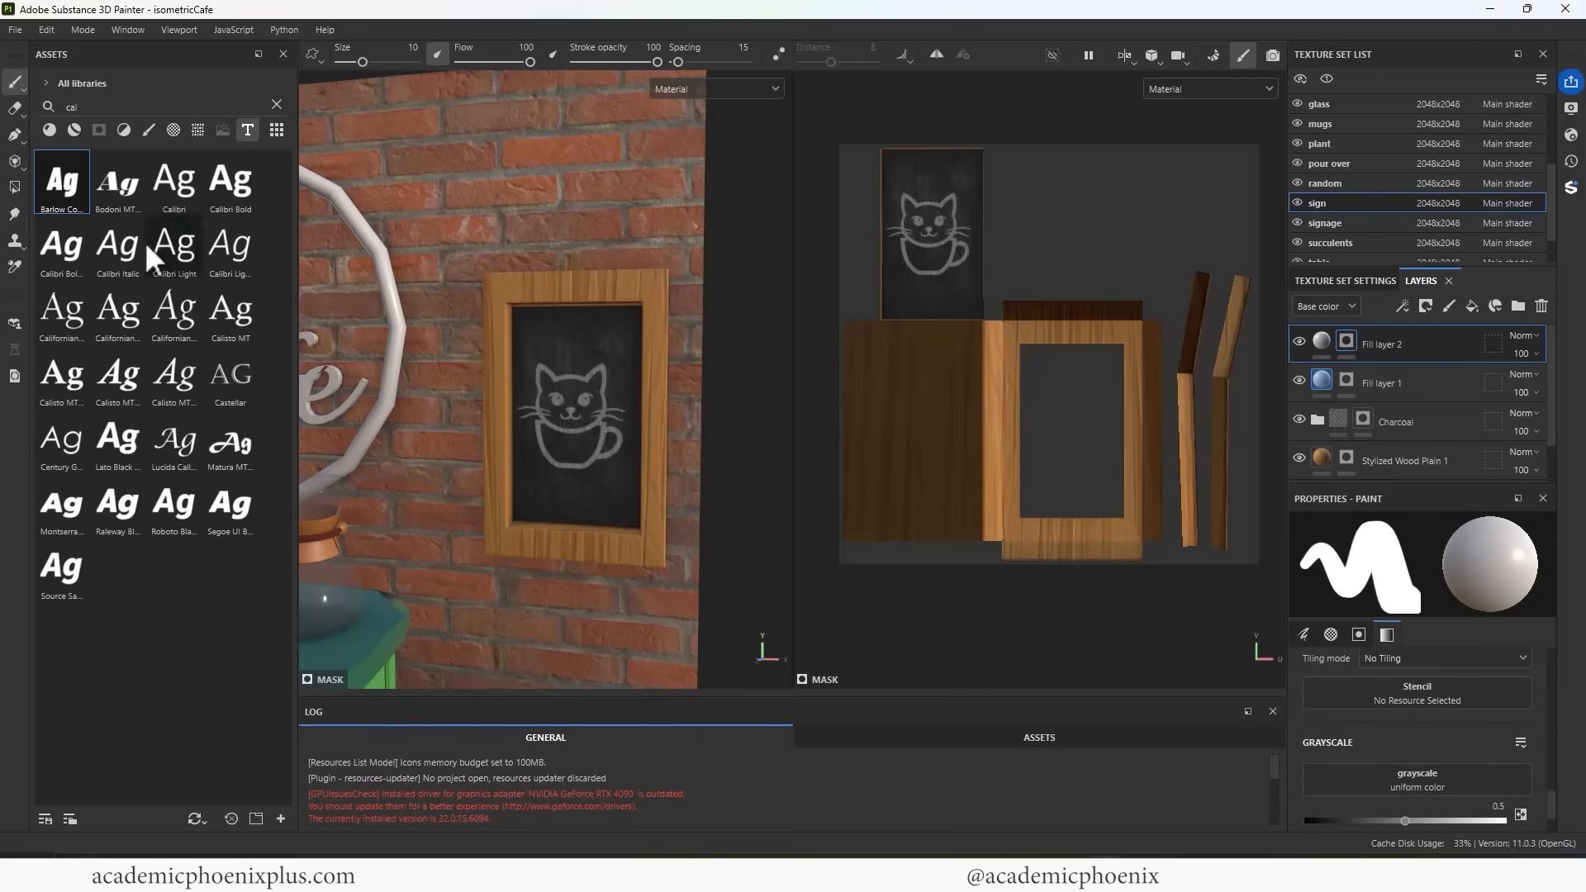
drag(60, 186, 1396, 770)
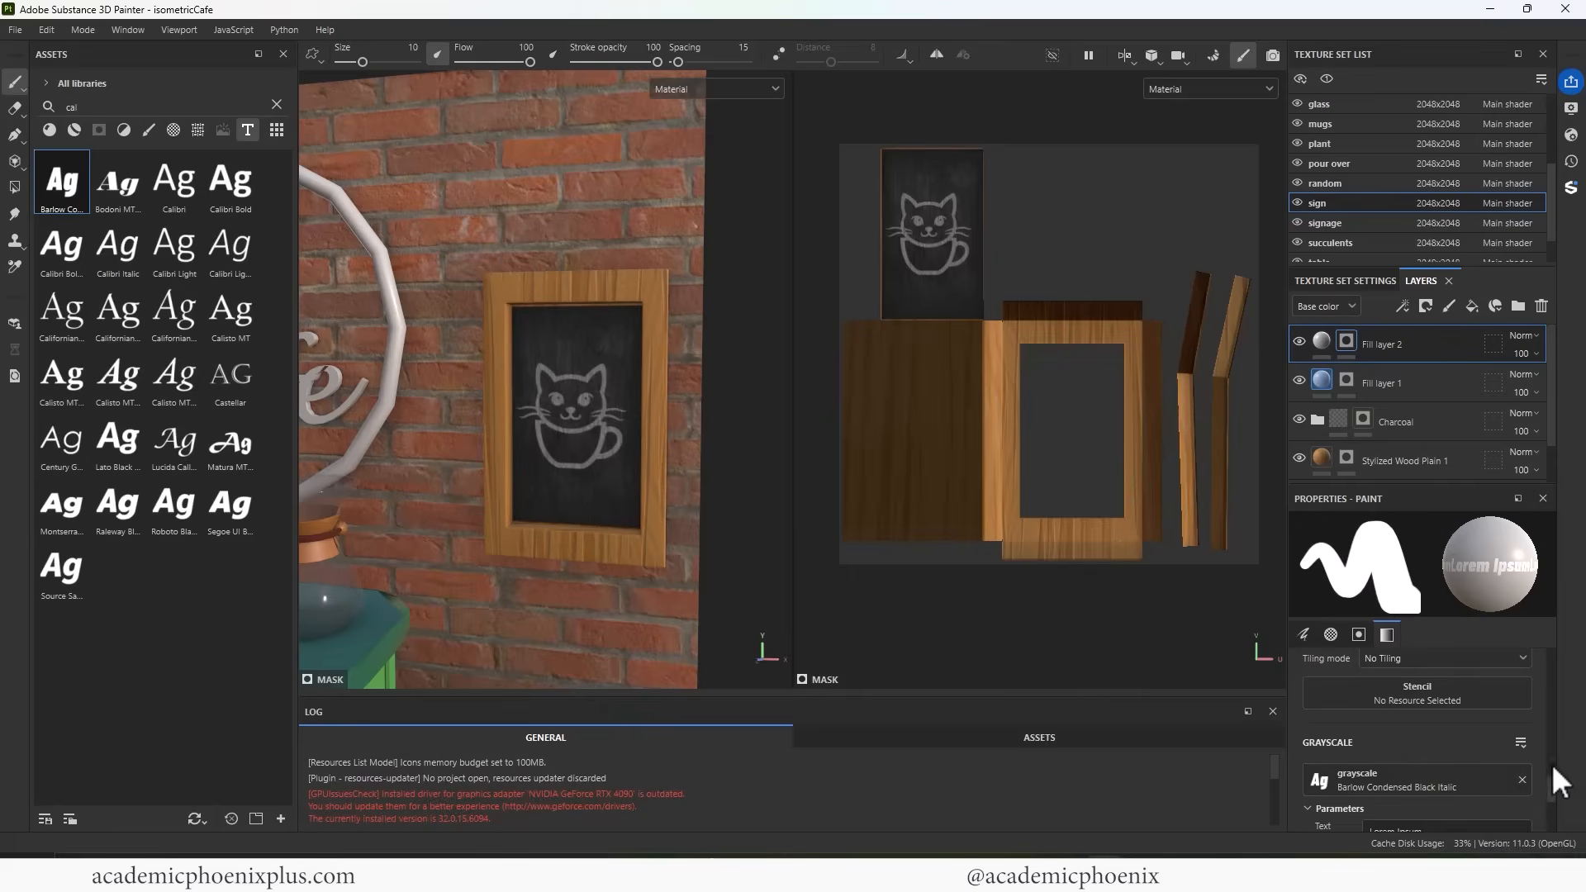
scroll(1551, 763, down, 2)
drag(1448, 693, 1342, 684)
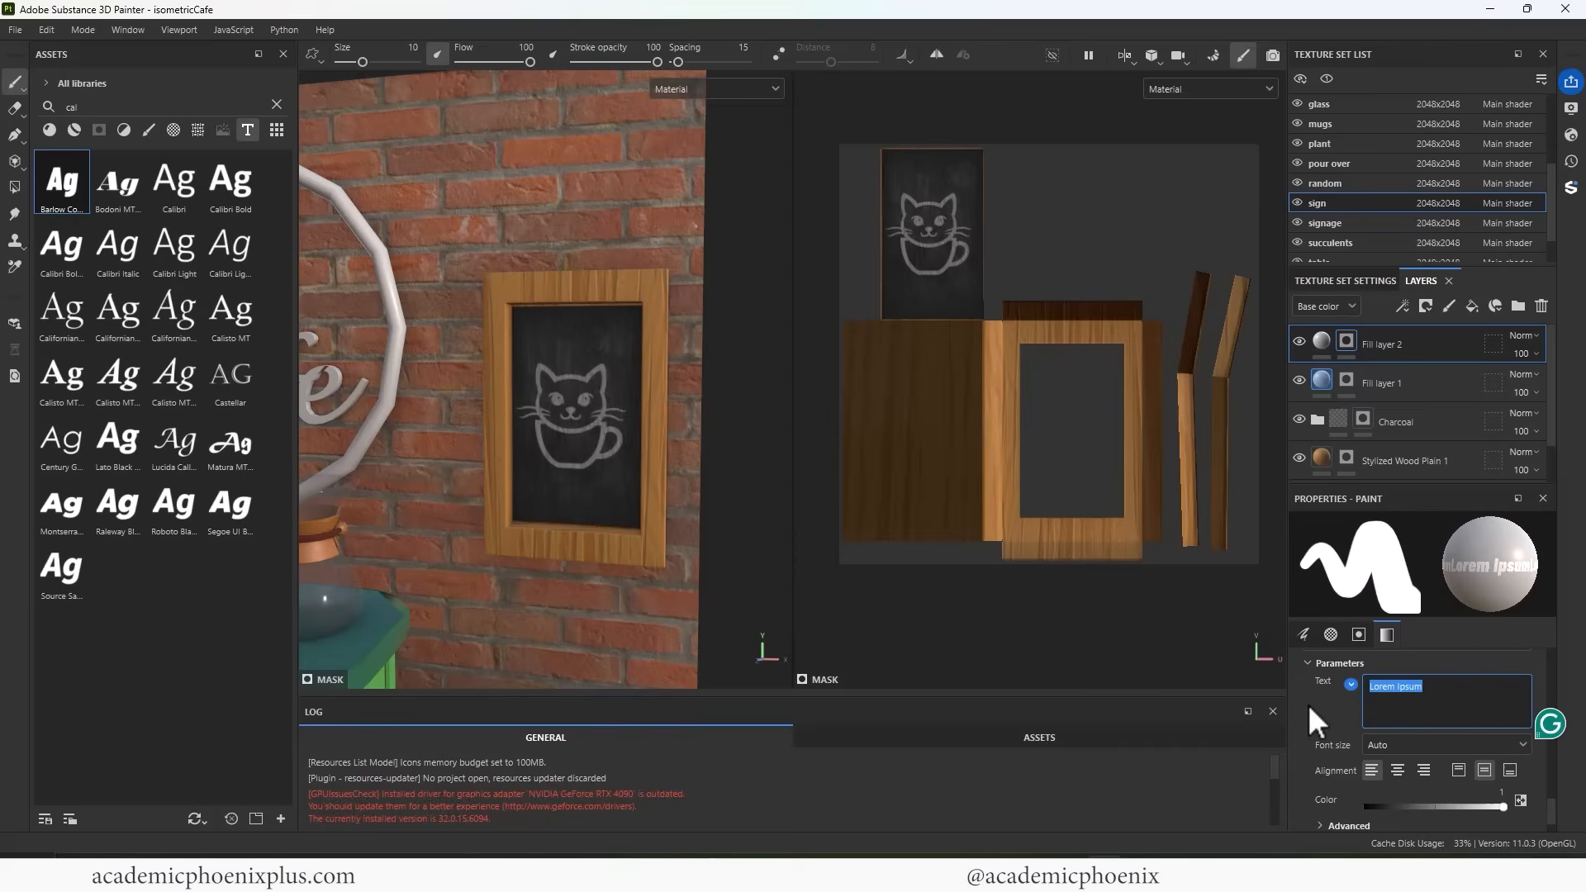
text(Menu)
Enlarge the text brush to 15.68 and stamp "Menu" on the chalkboard above the cat logo
ctrl+right_drag(568, 345, 578, 345)
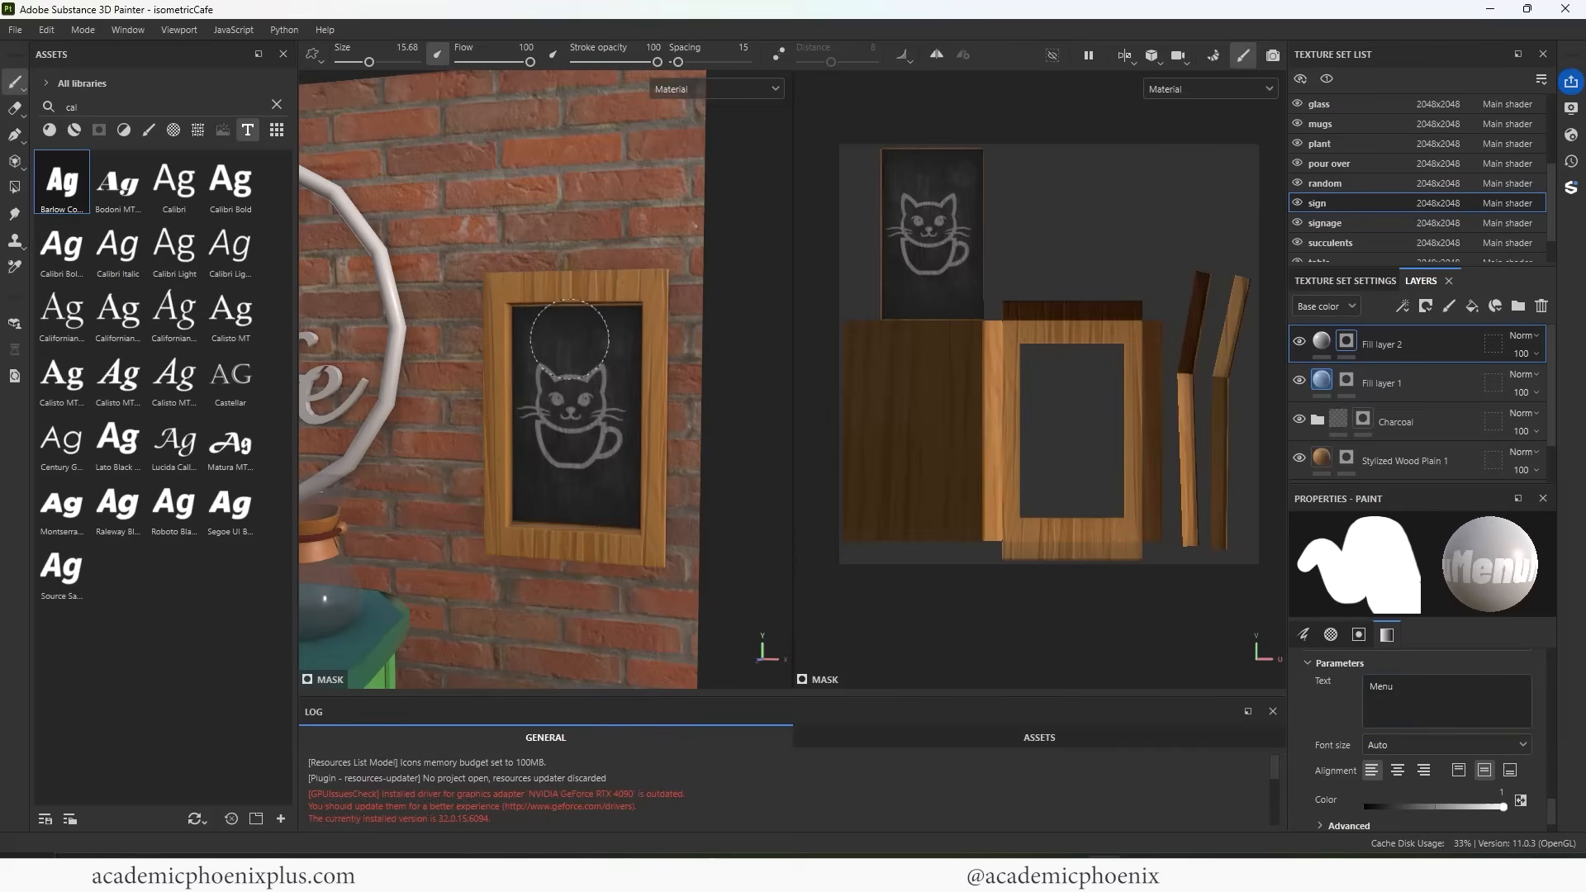
click(568, 342)
key(ctrl+z)
click(576, 339)
key(f)
alt+drag(677, 298, 580, 350)
mouse_move(580, 350)
alt+middle_down()
mouse_move(636, 319)
mouse_move(599, 336)
alt+middle_up()
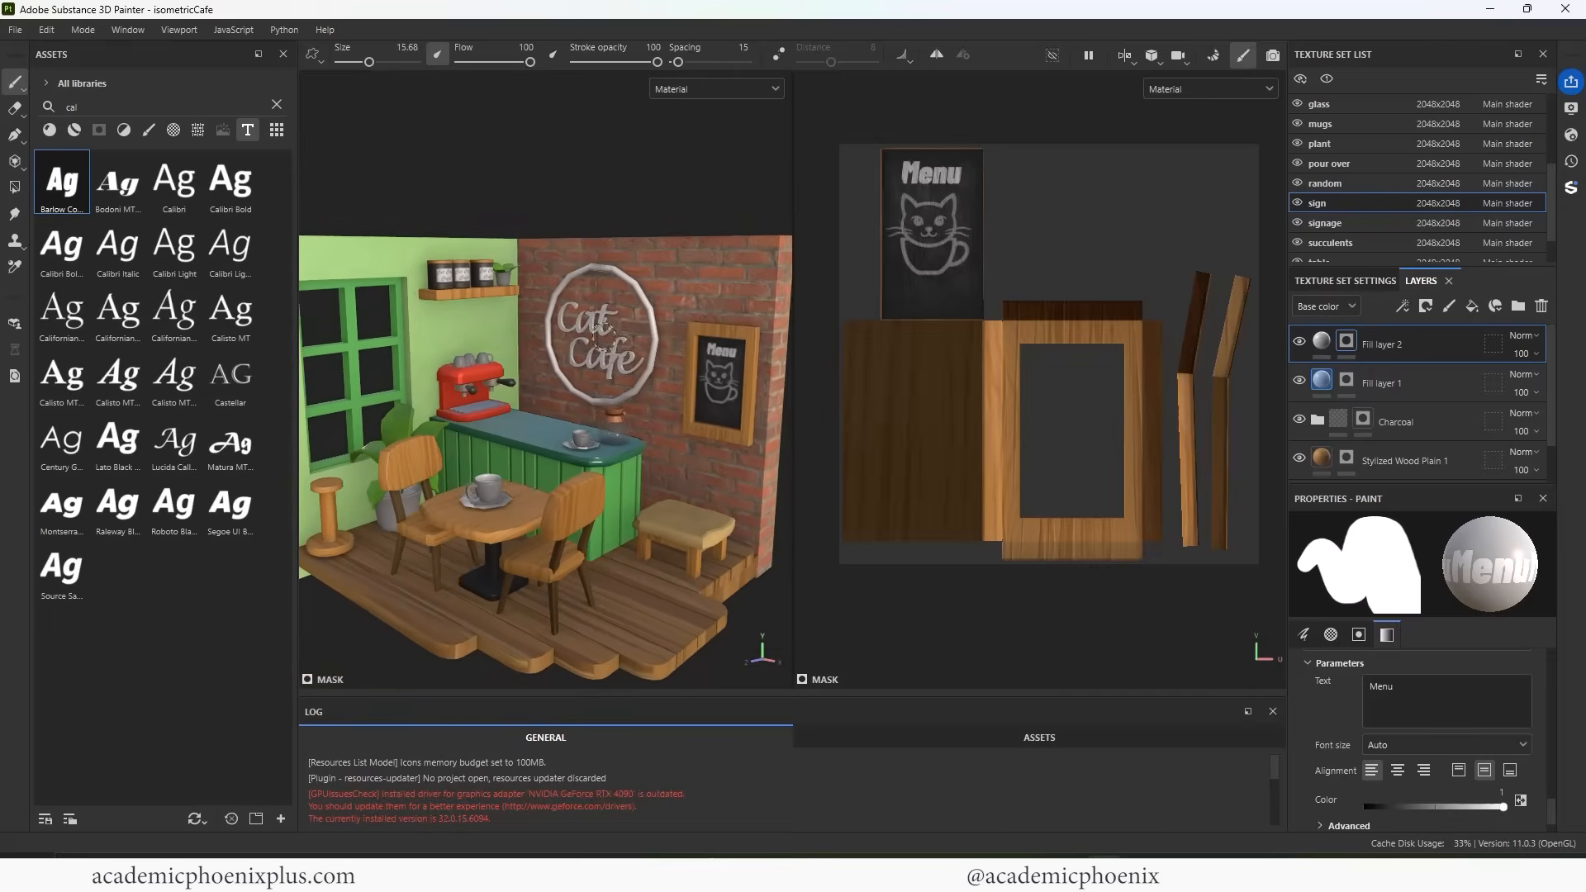
alt+right_drag(600, 336, 625, 363)
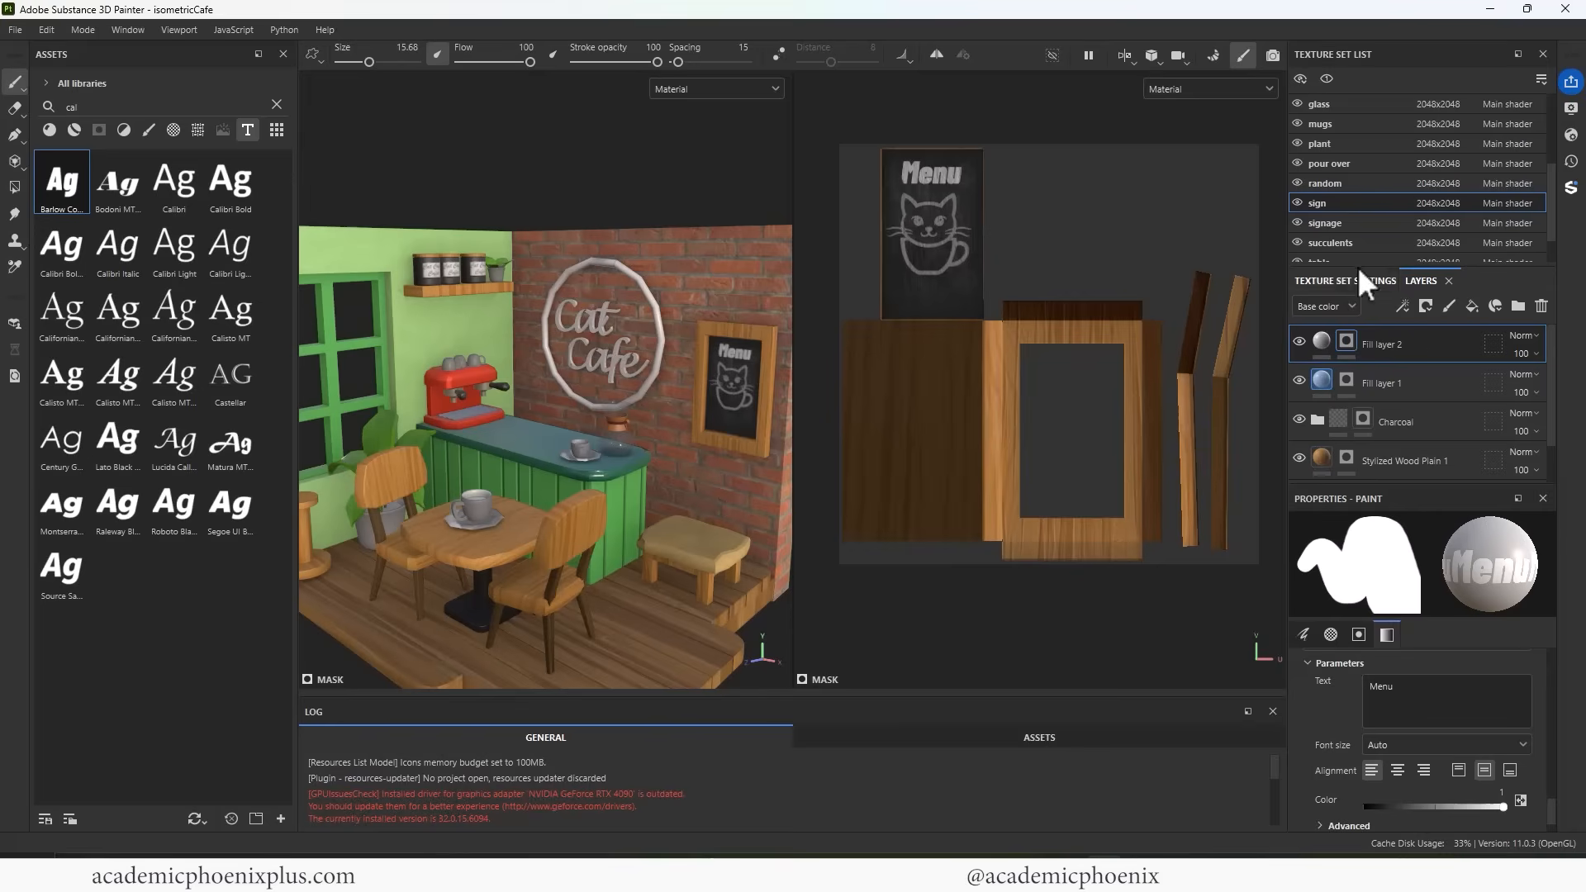
Lighten the Wood Color of the floor's Stylized Wood Rough layer to the orange-brown B17520
scroll(1541, 165, up, 4)
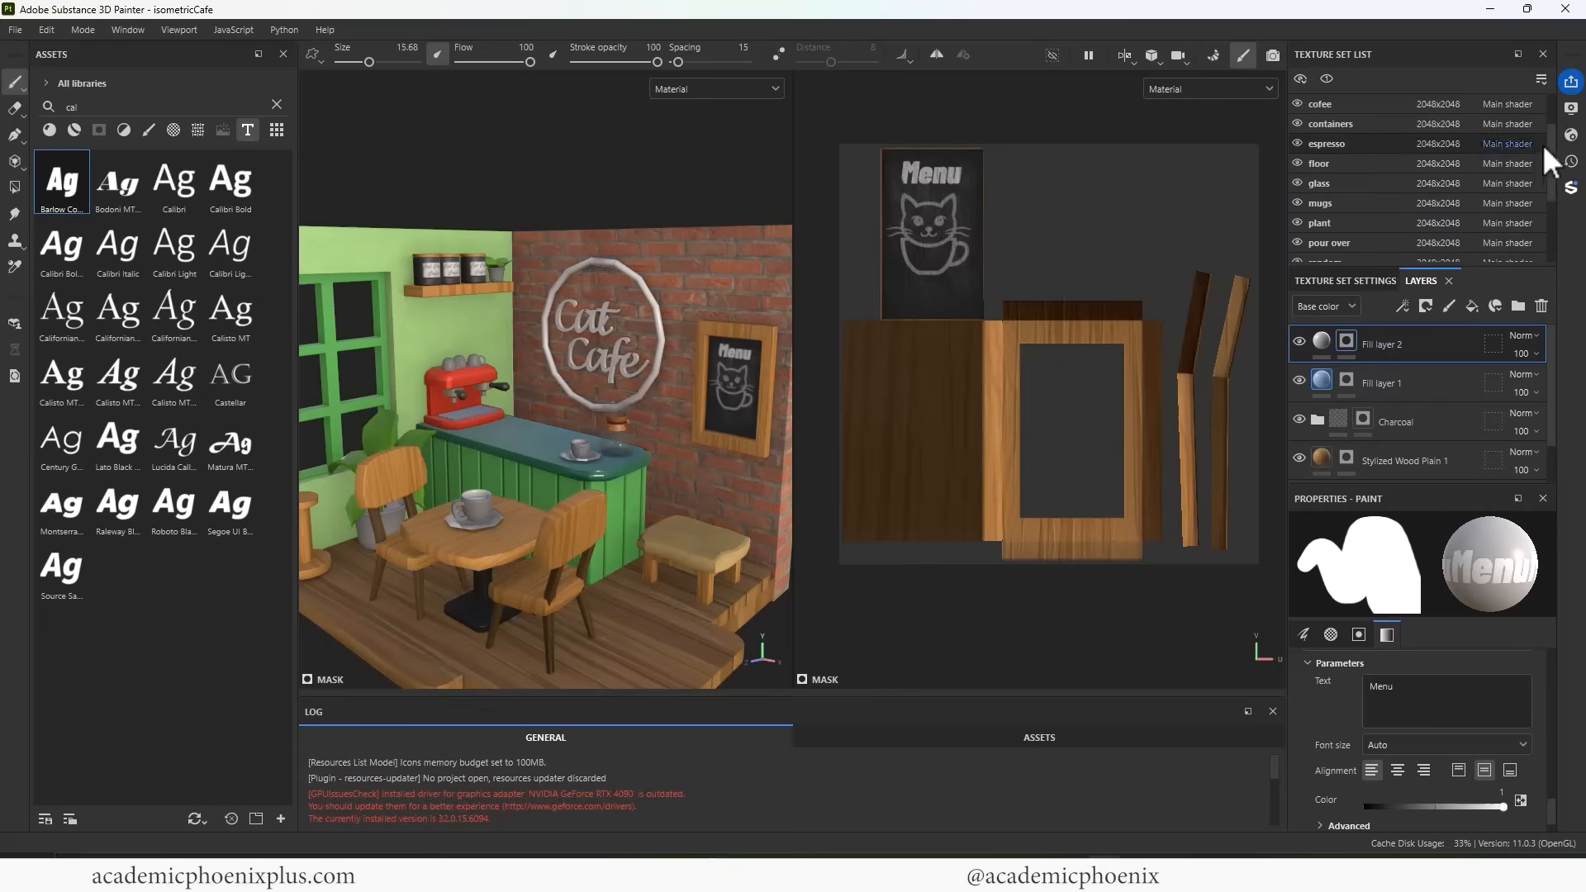
click(1384, 165)
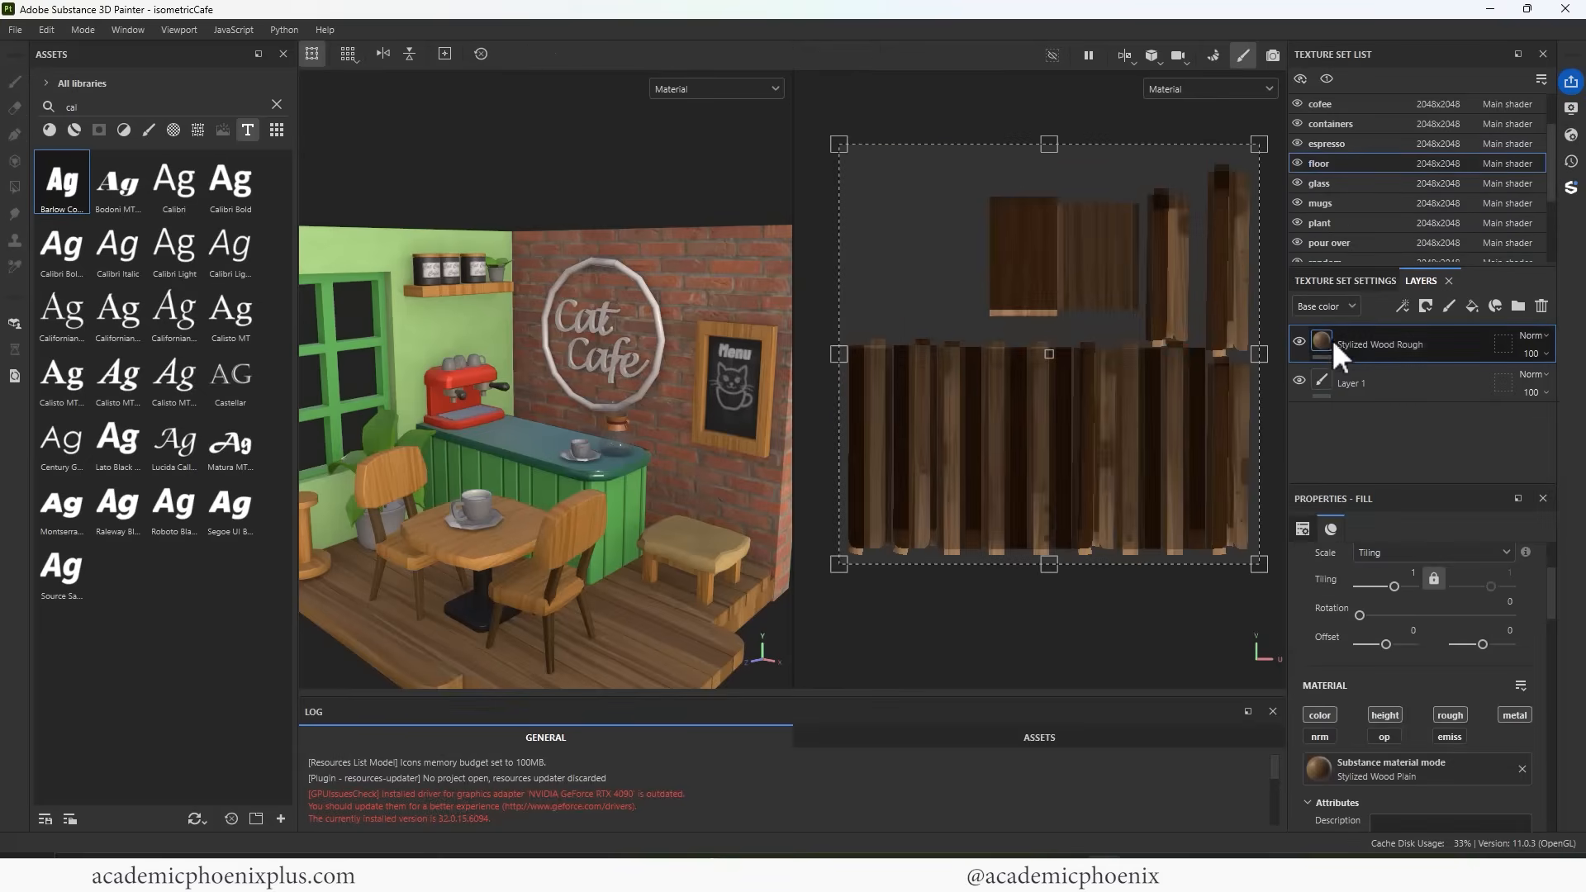
scroll(1546, 677, down, 5)
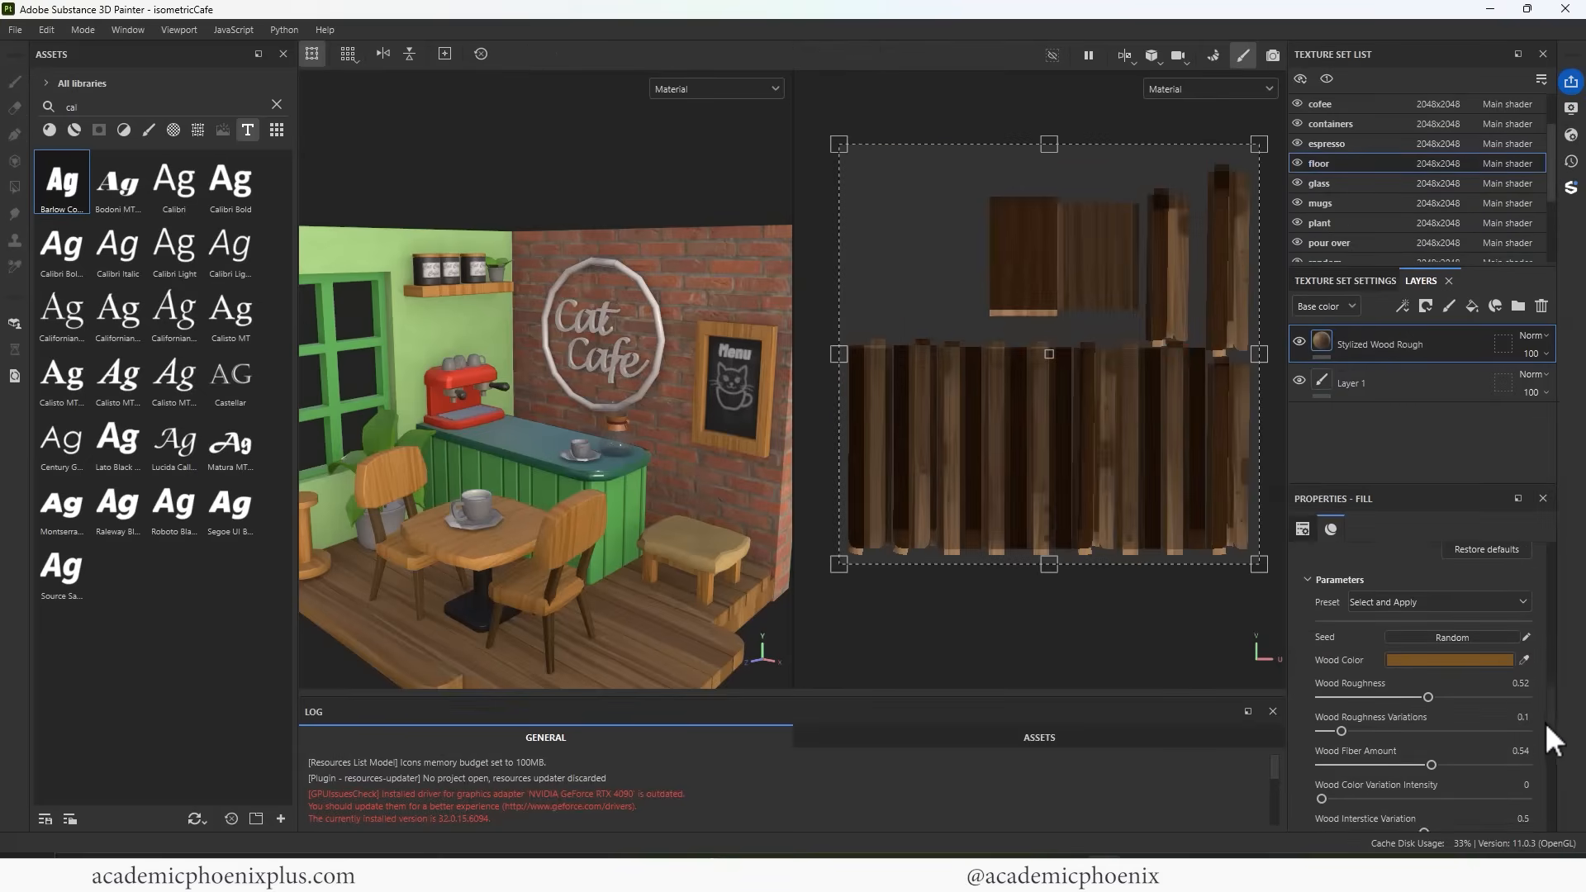
click(1469, 651)
drag(1346, 671, 1359, 636)
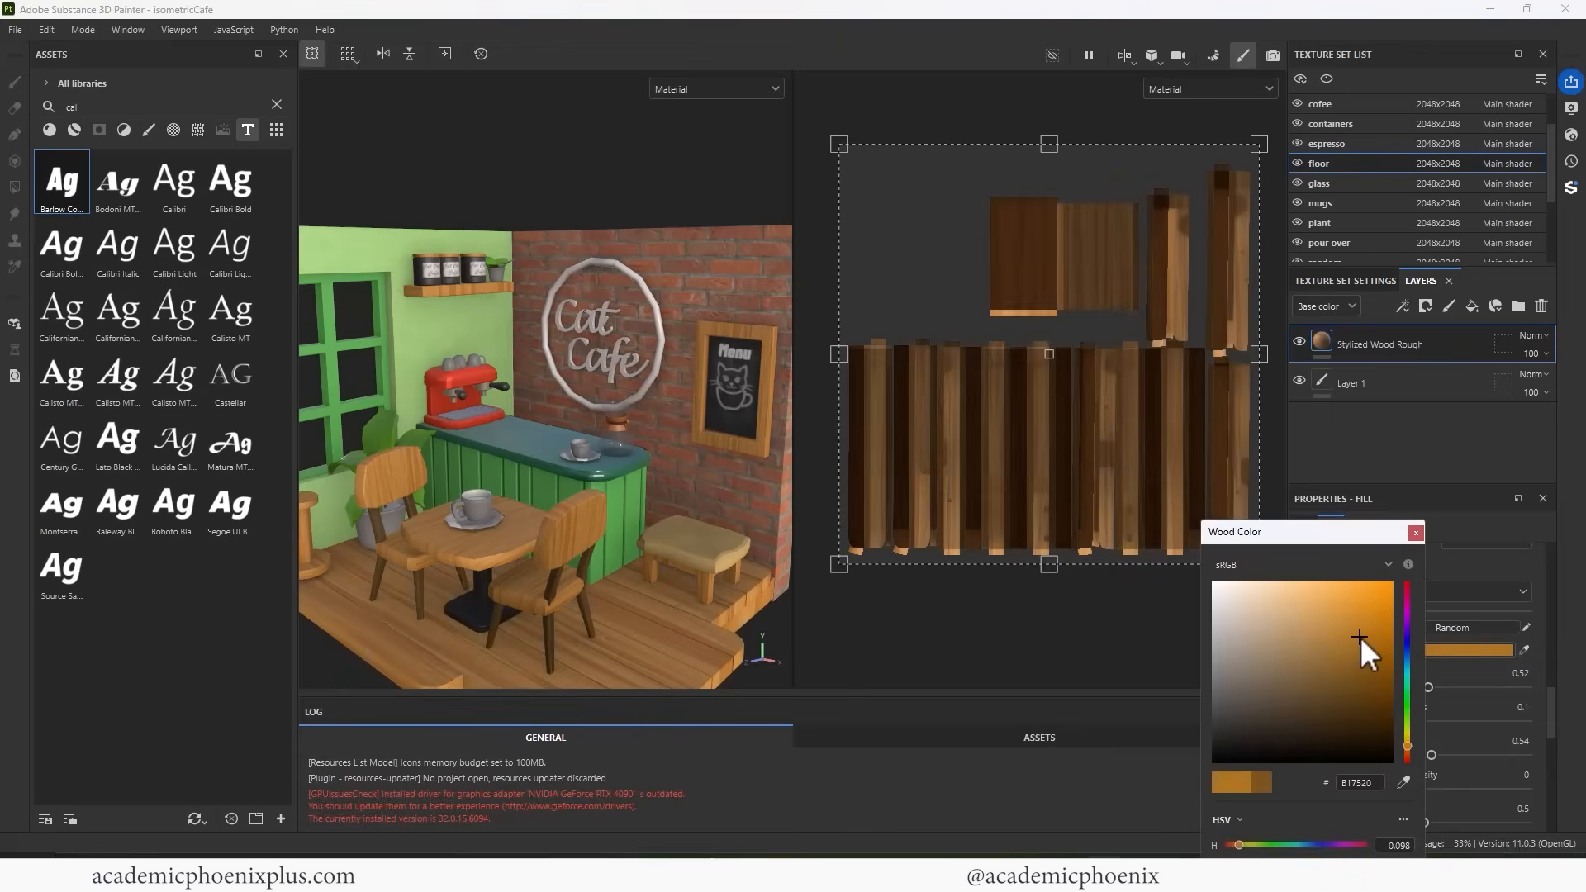
click(1414, 533)
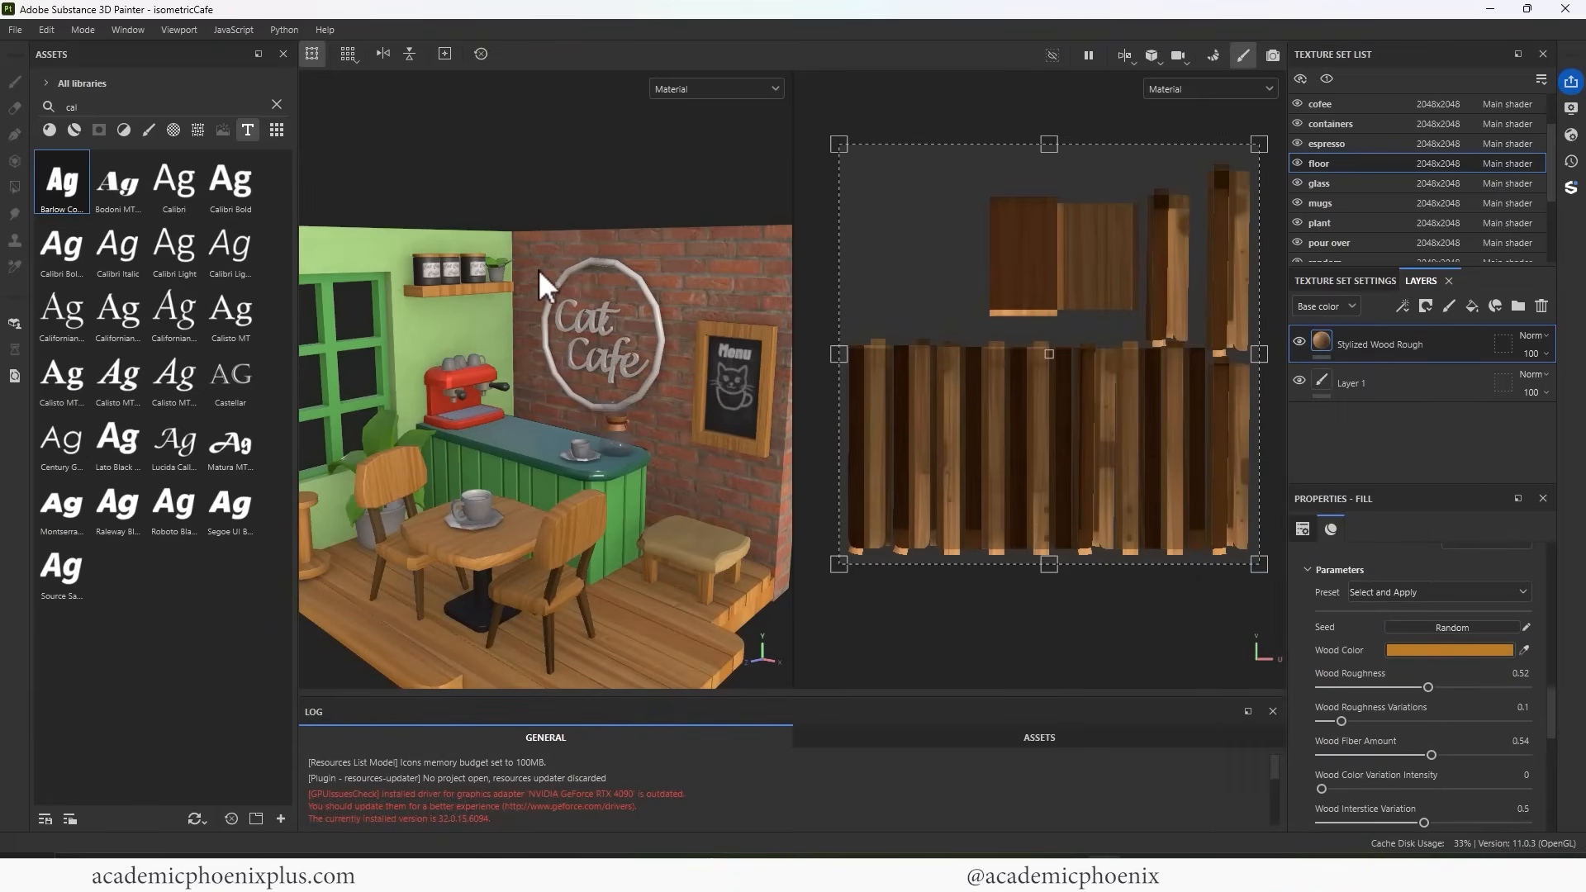
scroll(538, 269, down, 5)
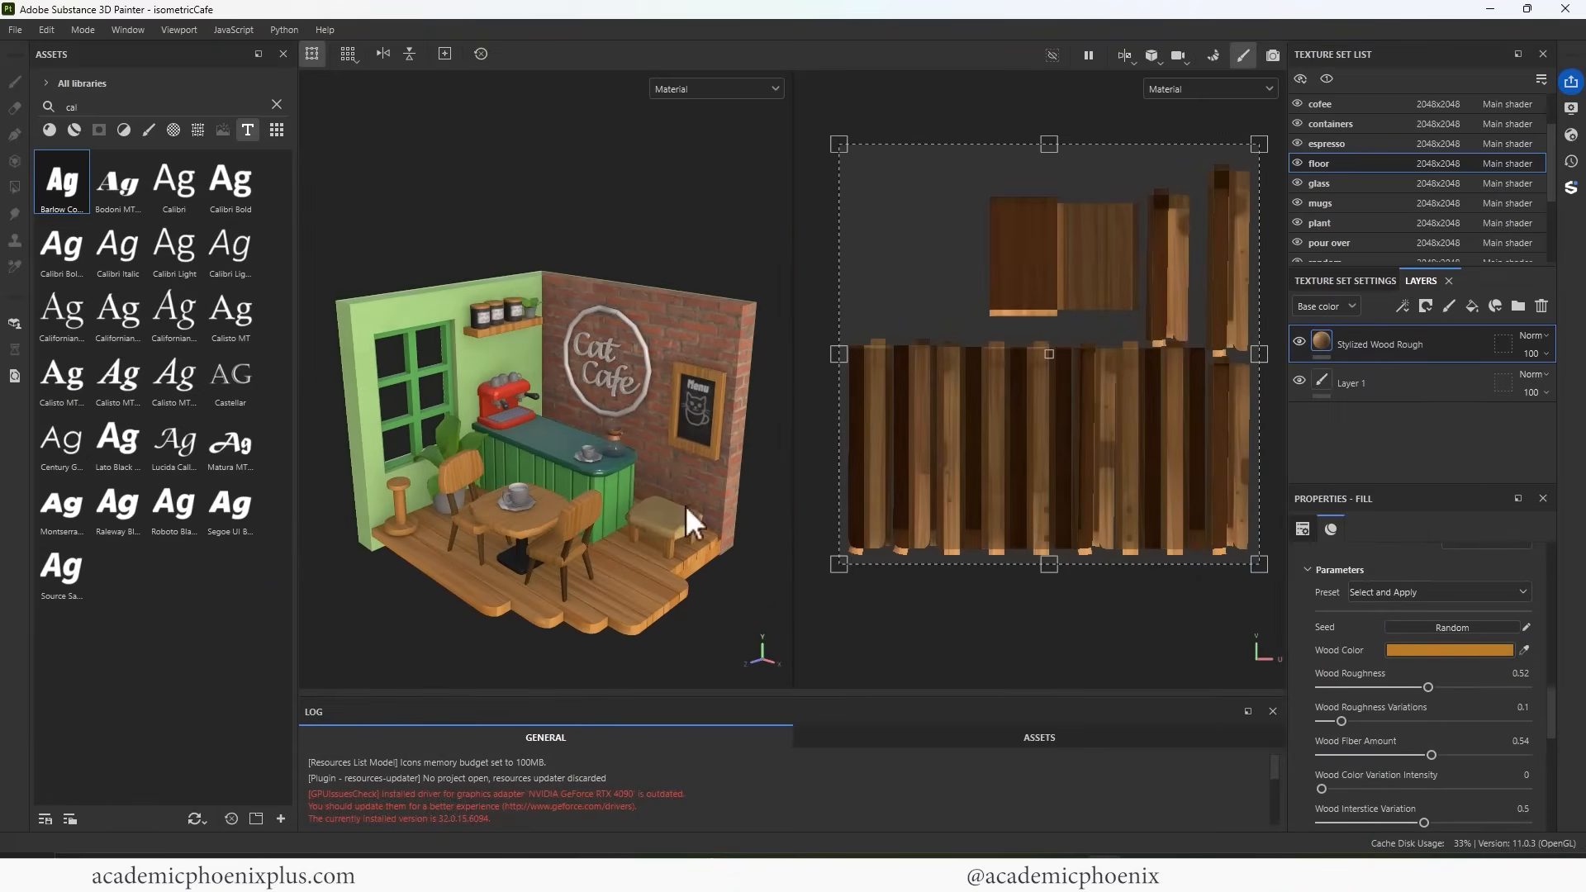